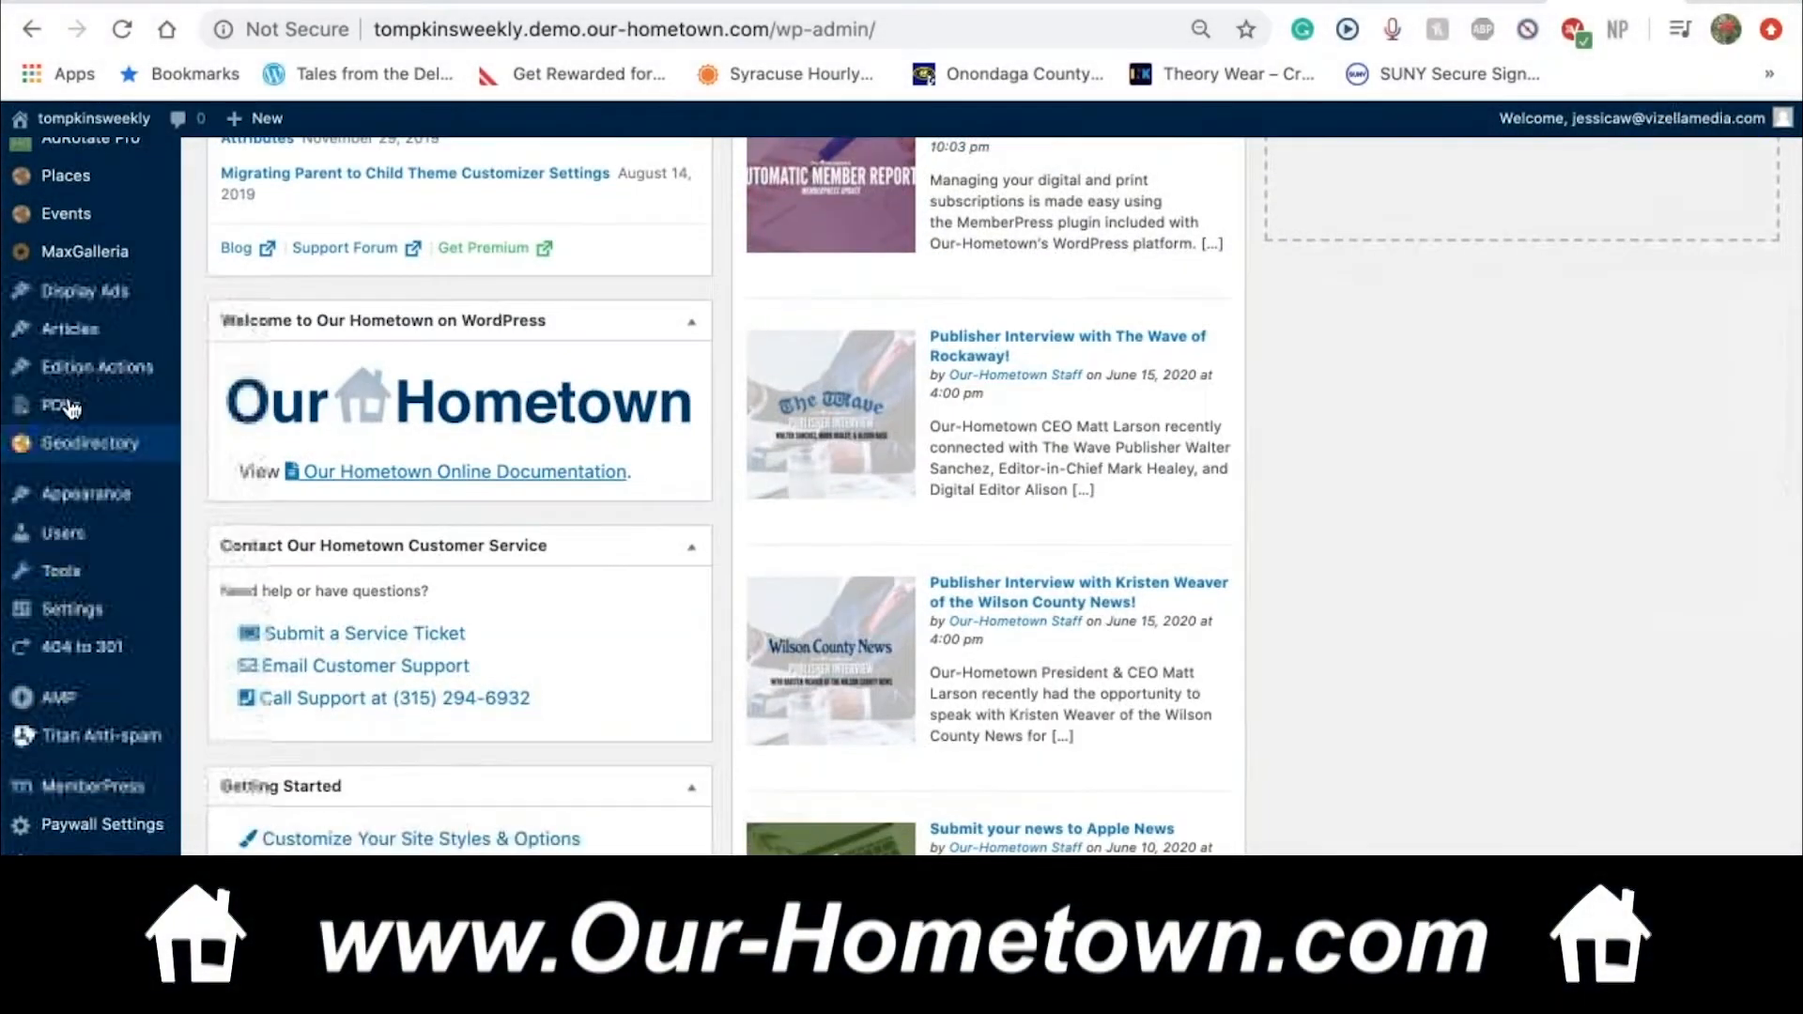
Open the All Articles list from the Articles entry in the admin sidebar
{"action": "left_click", "coordinate": [66, 330]}
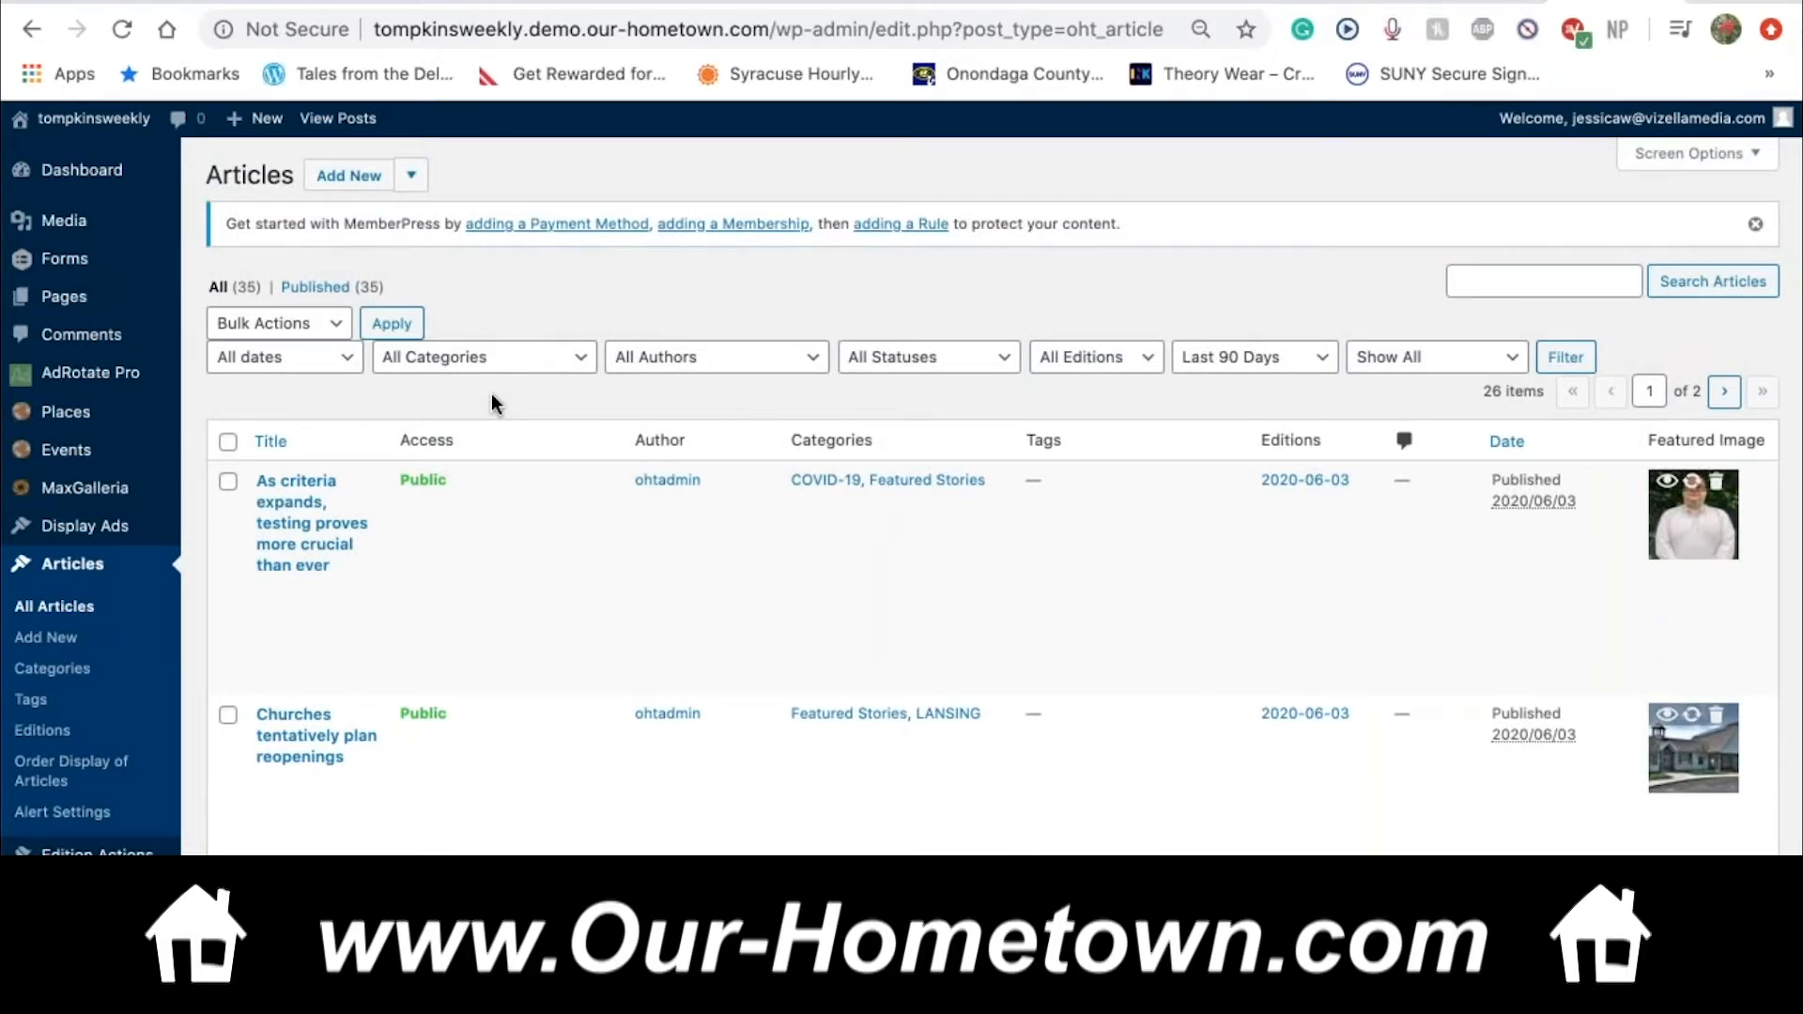
{"action": "scroll", "coordinate": [492, 395], "scroll_direction": "down", "scroll_amount": 6}
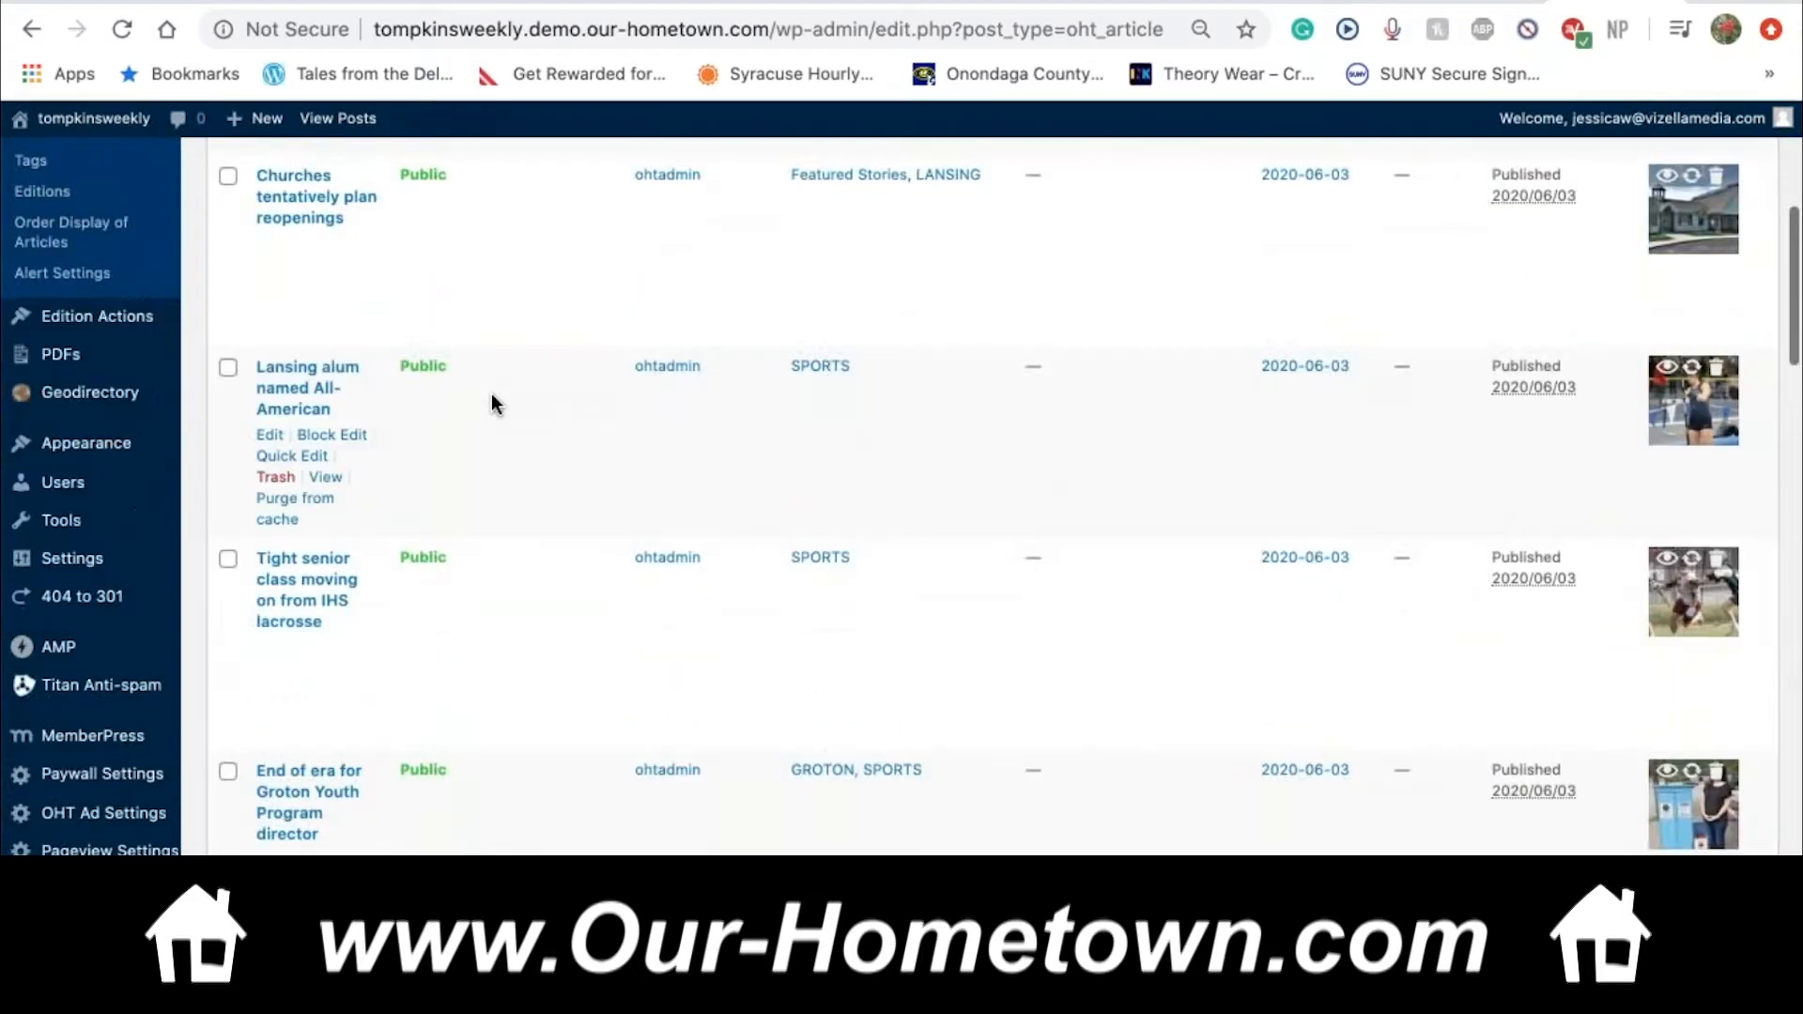
{"action": "scroll", "coordinate": [493, 395], "scroll_direction": "down", "scroll_amount": 1}
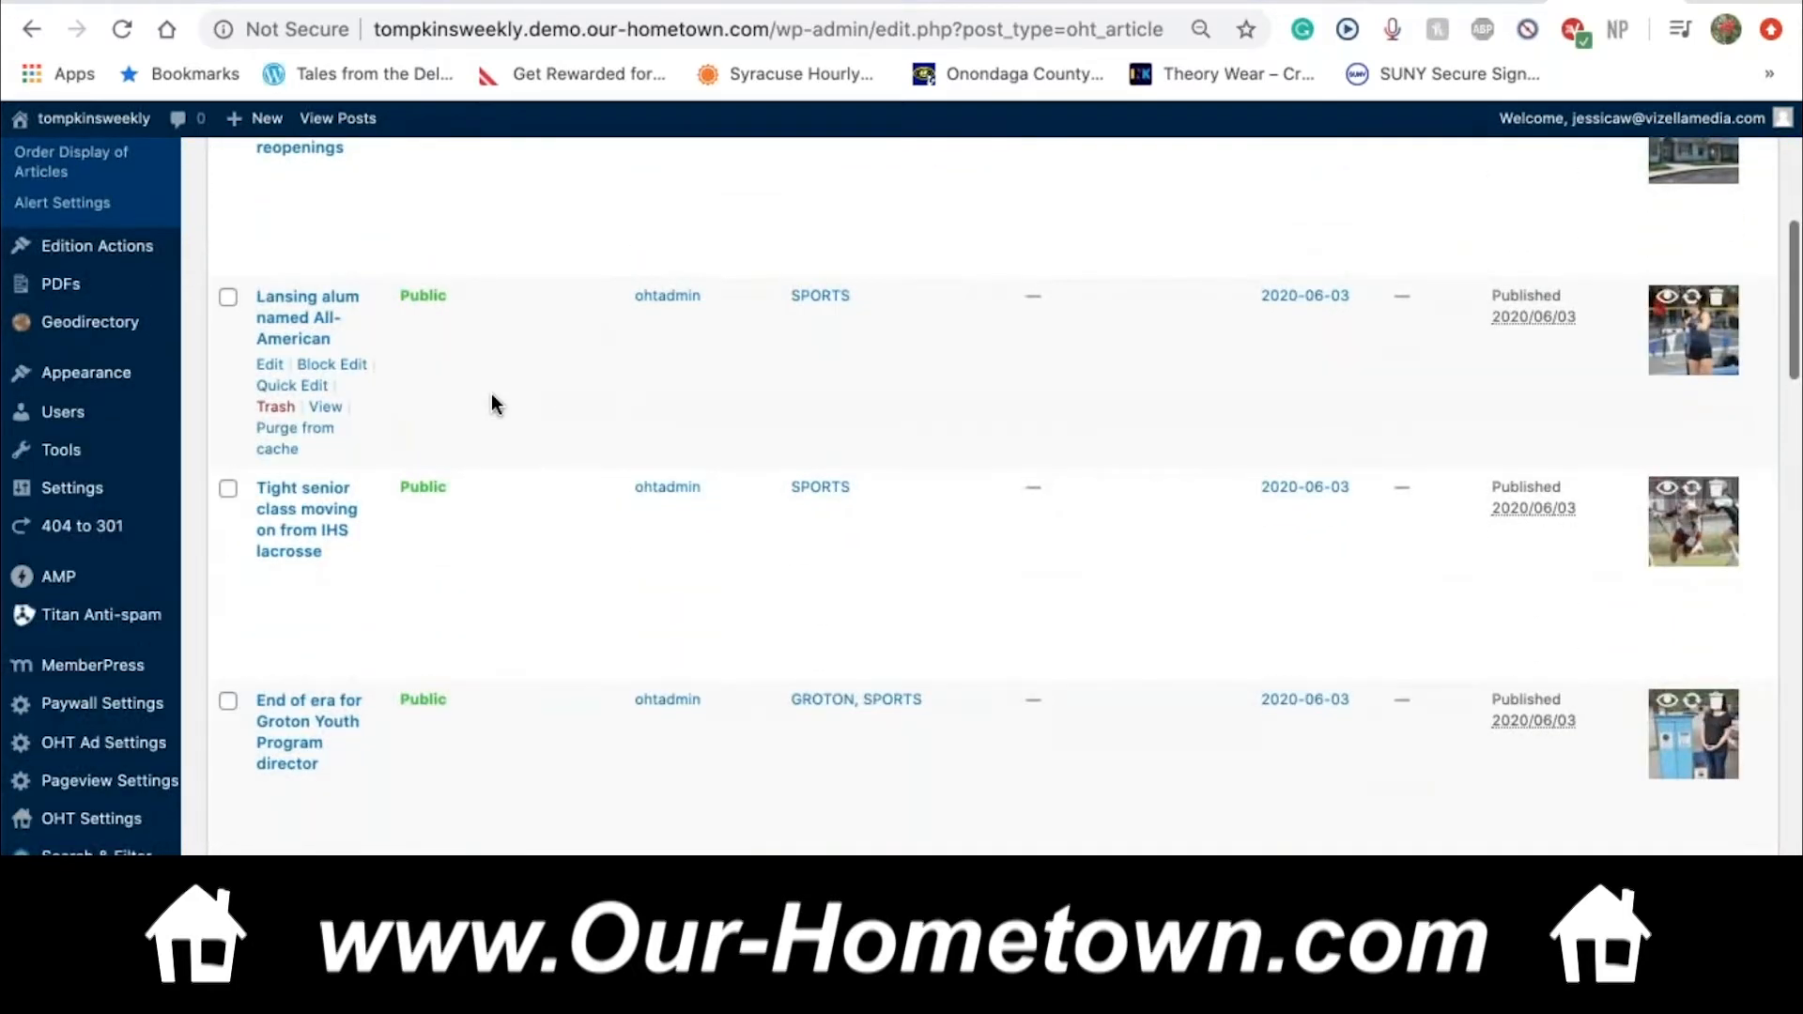
{"action": "scroll", "coordinate": [492, 396], "scroll_direction": "down", "scroll_amount": 5}
{"action": "scroll", "coordinate": [492, 393], "scroll_direction": "down", "scroll_amount": 4}
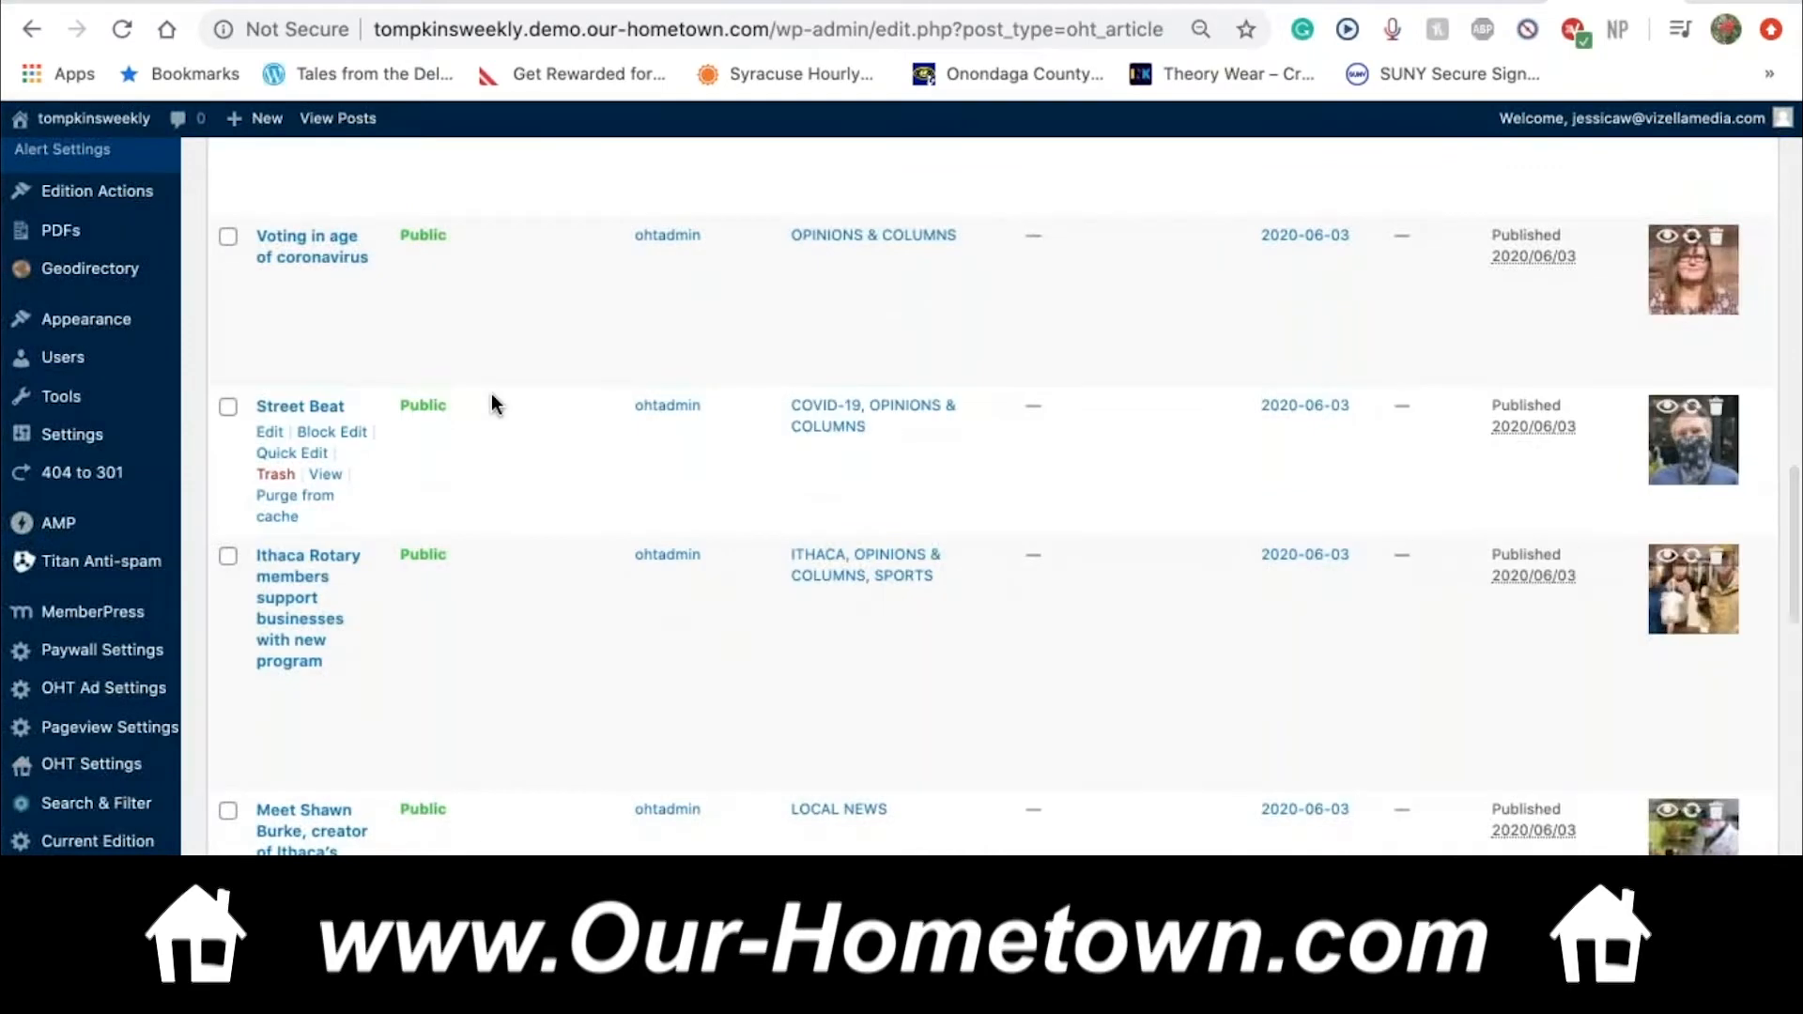
{"action": "scroll", "coordinate": [492, 392], "scroll_direction": "down", "scroll_amount": 4}
{"action": "scroll", "coordinate": [492, 393], "scroll_direction": "down", "scroll_amount": 3}
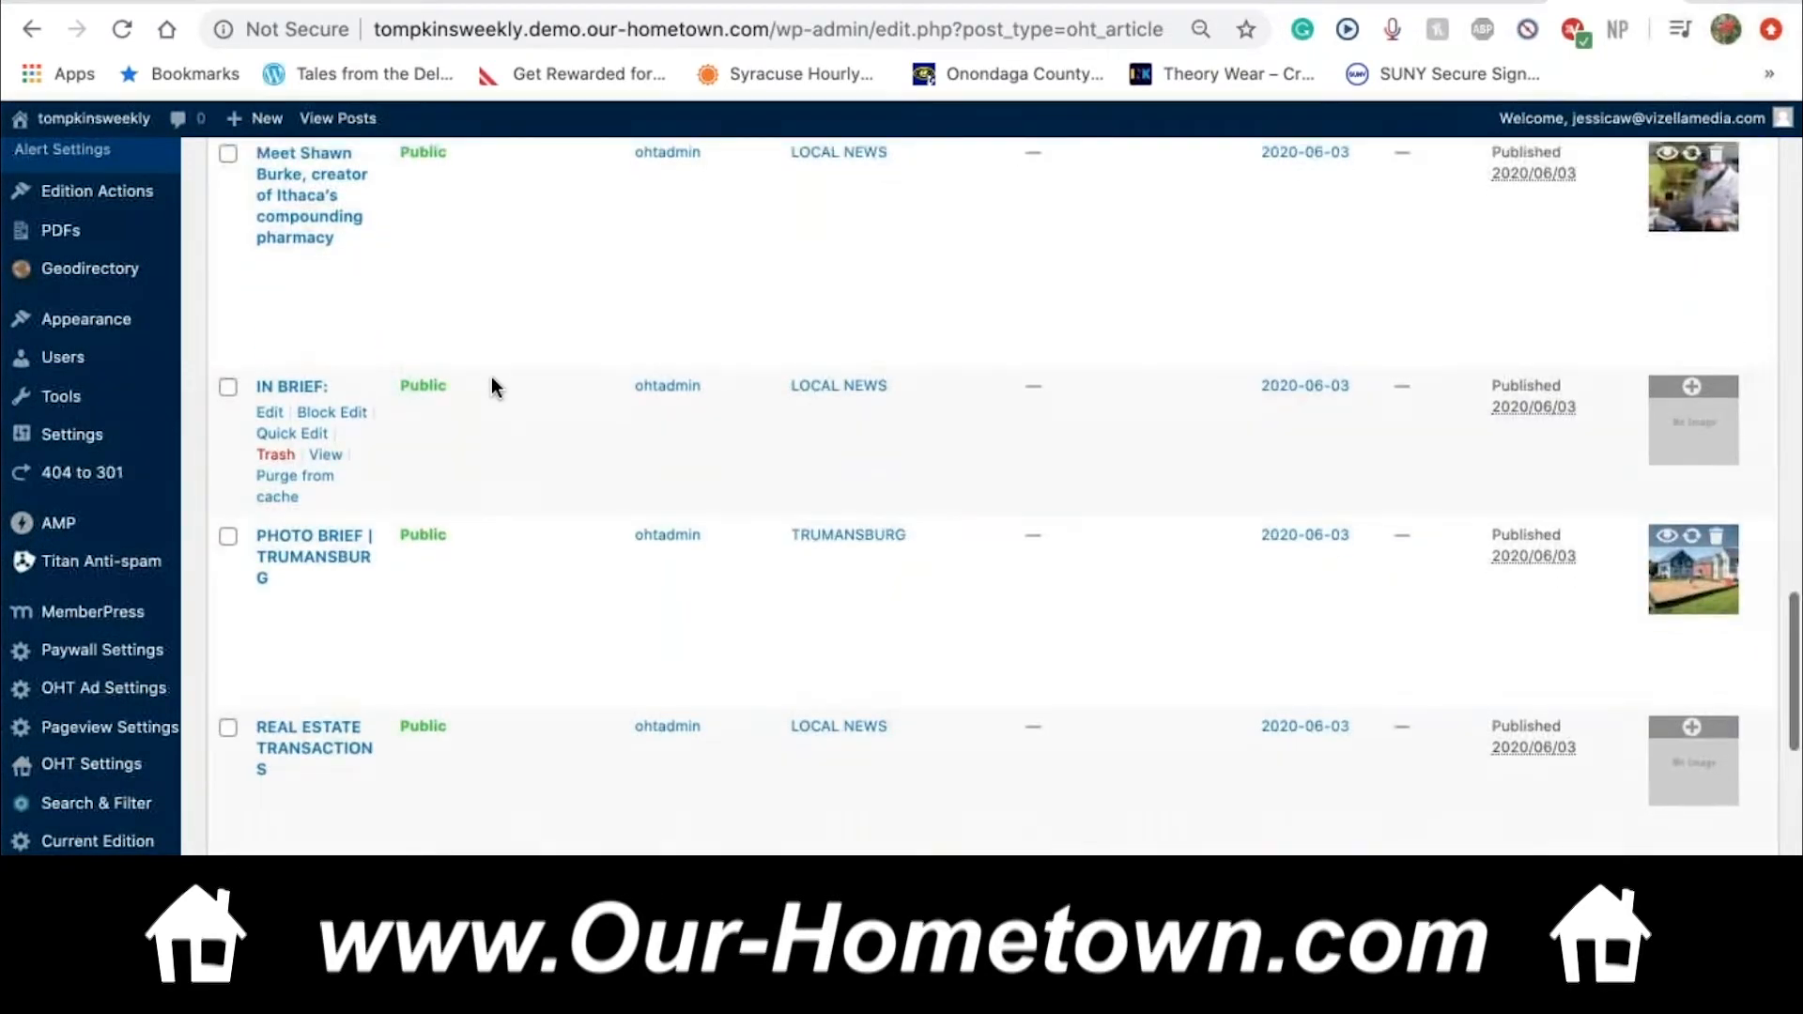
{"action": "scroll", "coordinate": [493, 385], "scroll_direction": "down", "scroll_amount": 8}
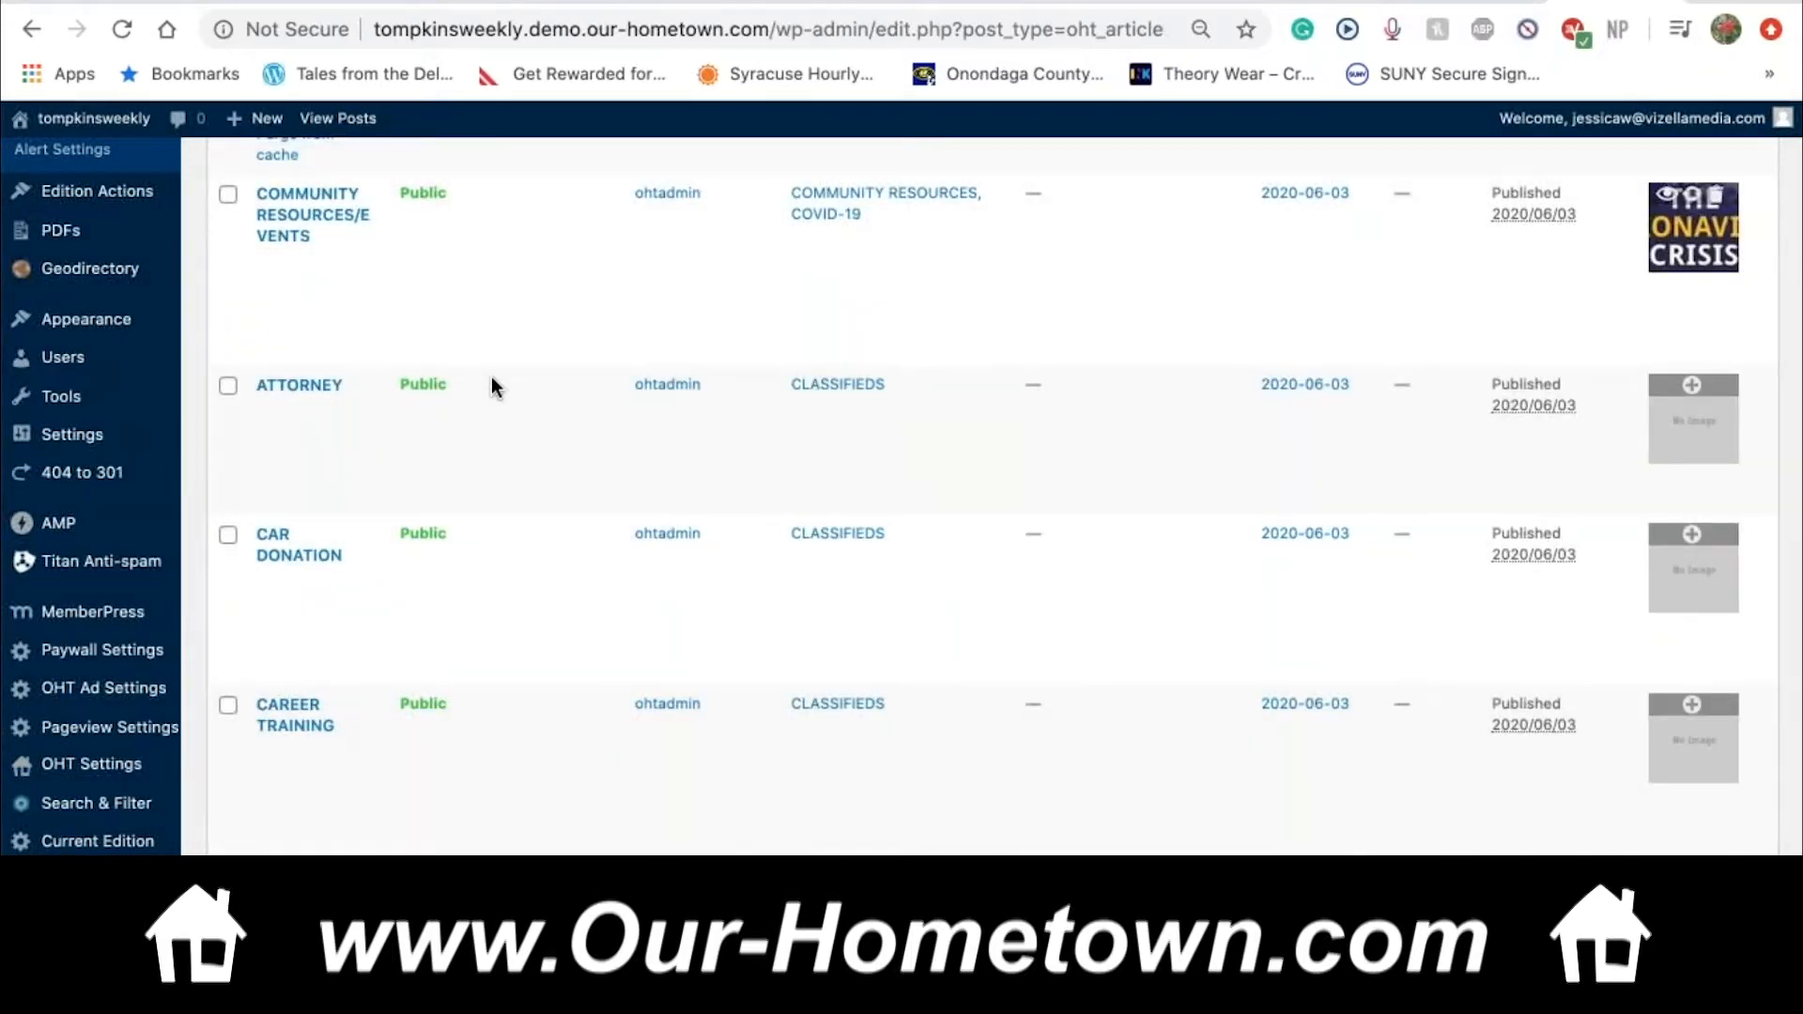
{"action": "scroll", "coordinate": [492, 385], "scroll_direction": "down", "scroll_amount": 3}
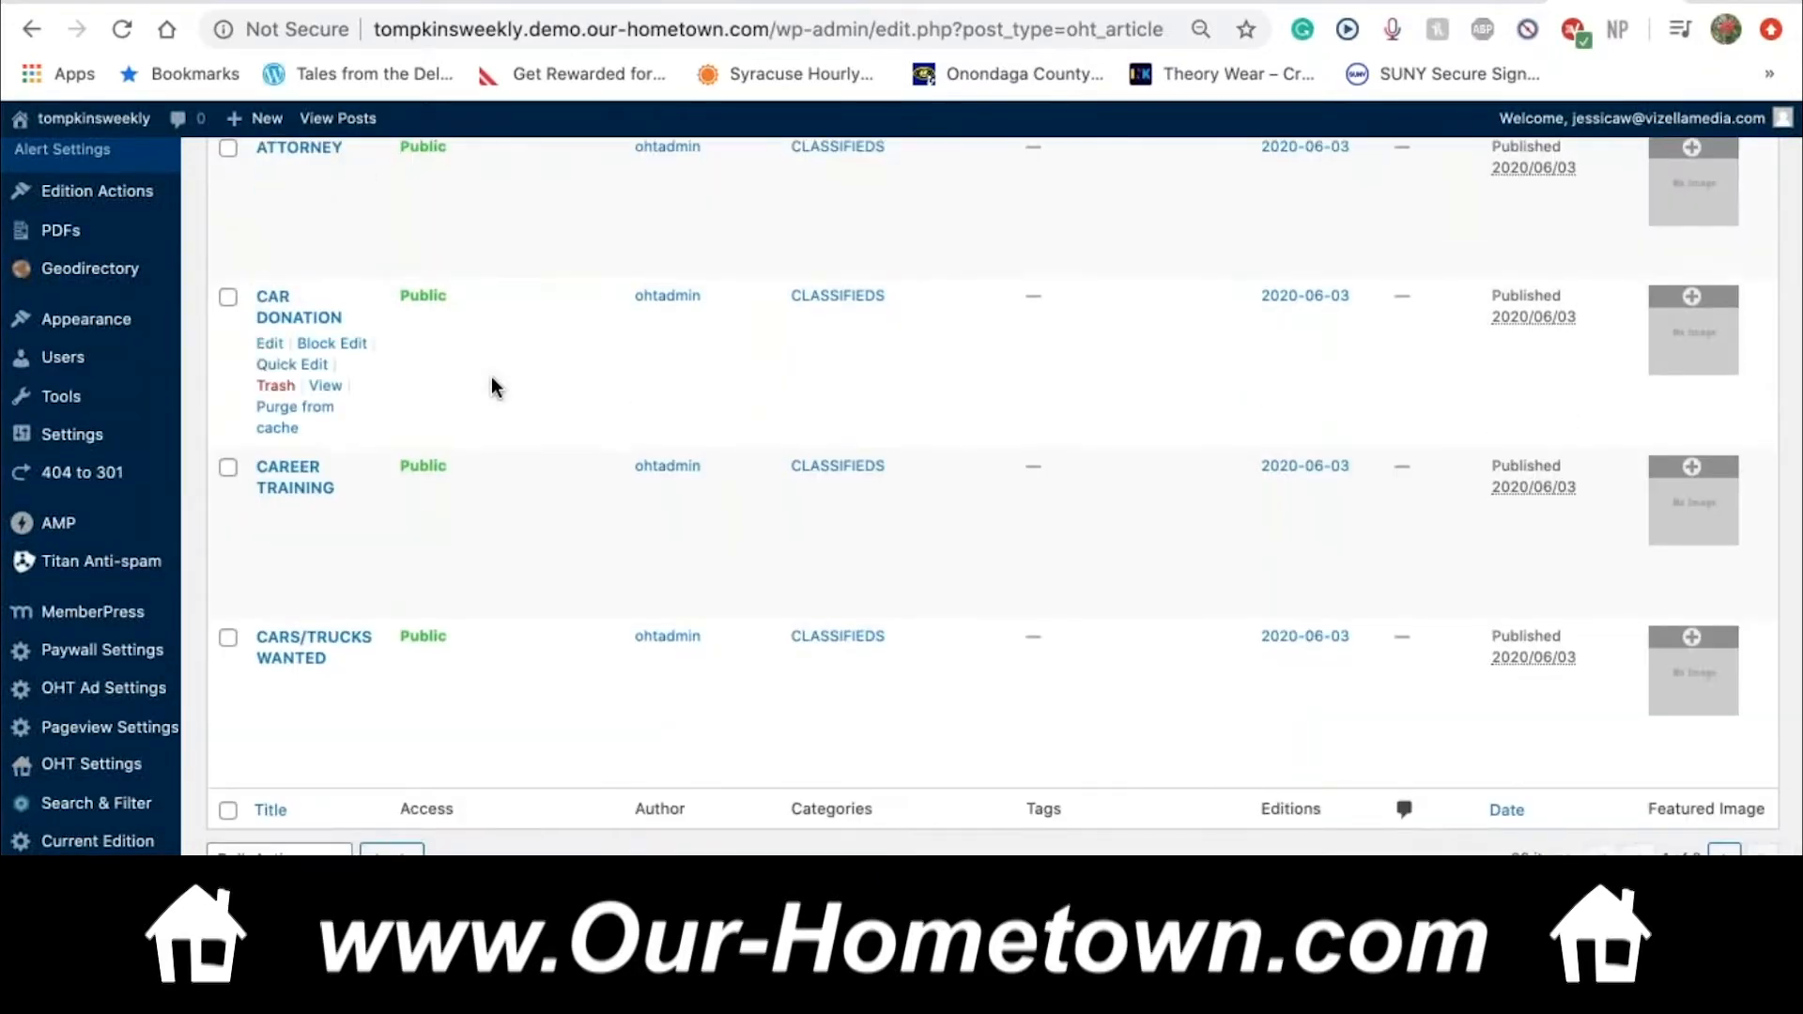
{"action": "scroll", "coordinate": [493, 378], "scroll_direction": "up", "scroll_amount": 20}
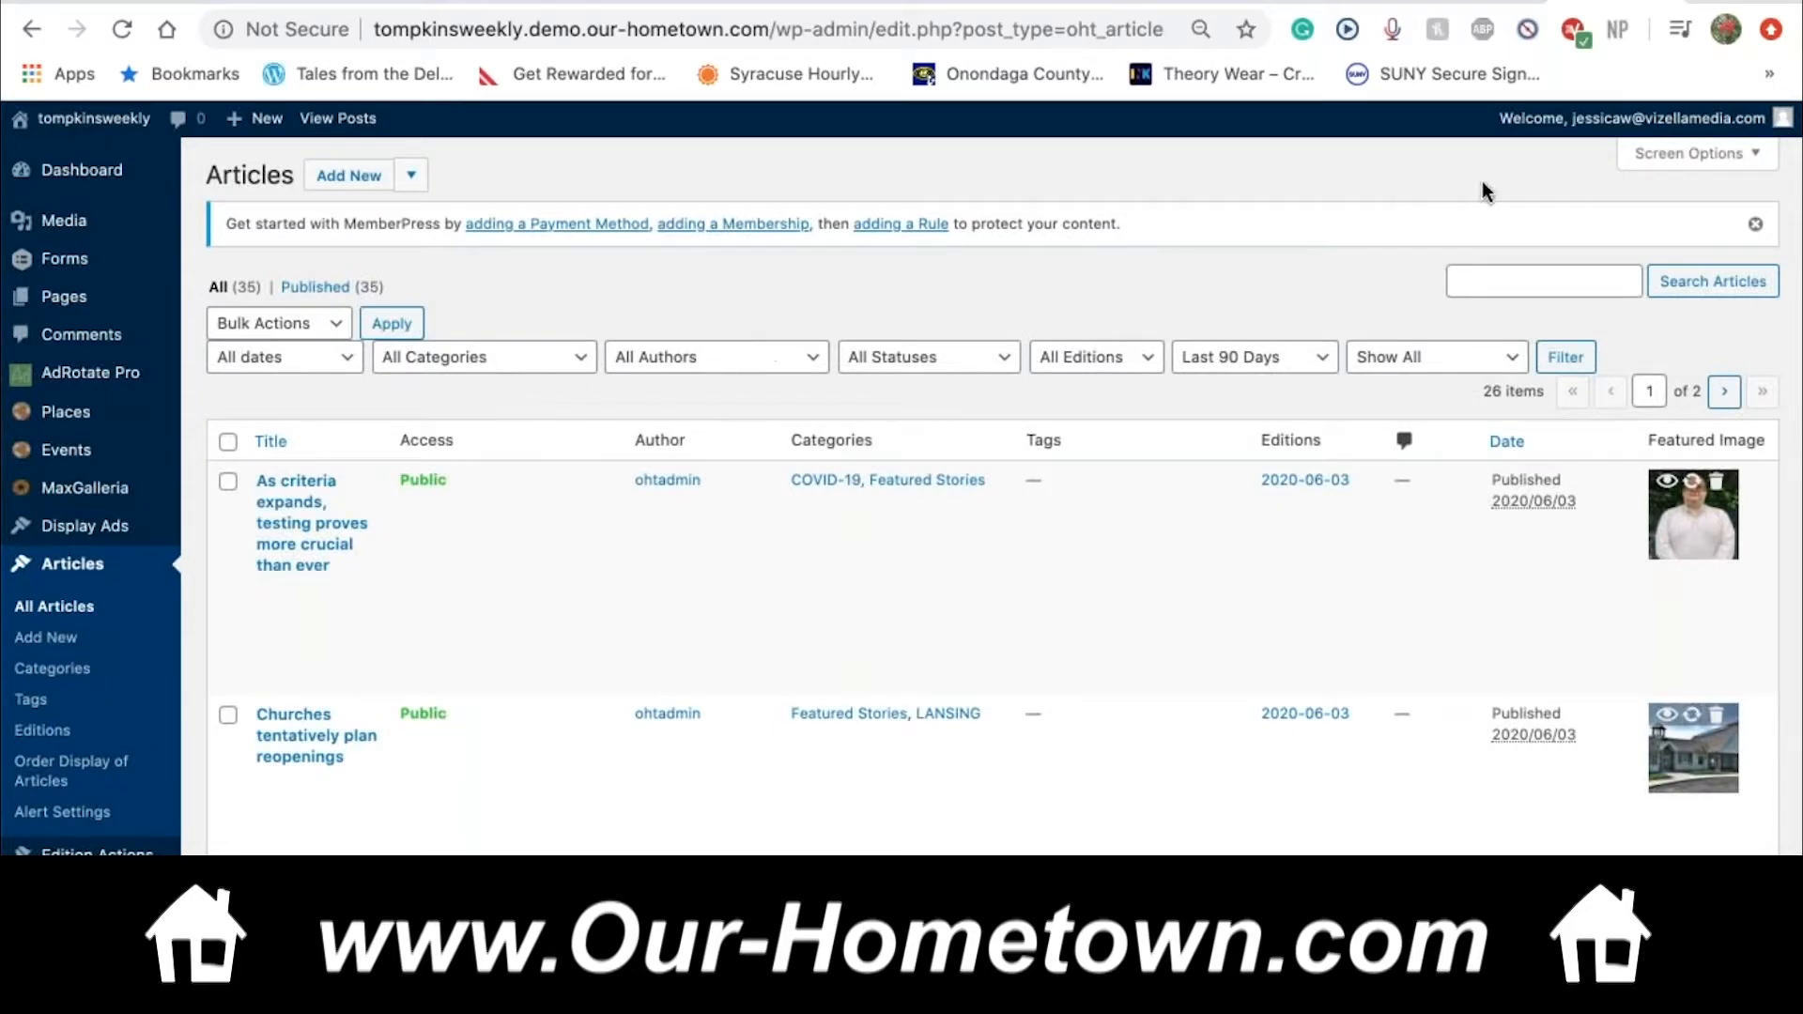
Hide the Comments, Tags and Access columns in Screen Options
{"action": "left_click", "coordinate": [1713, 159]}
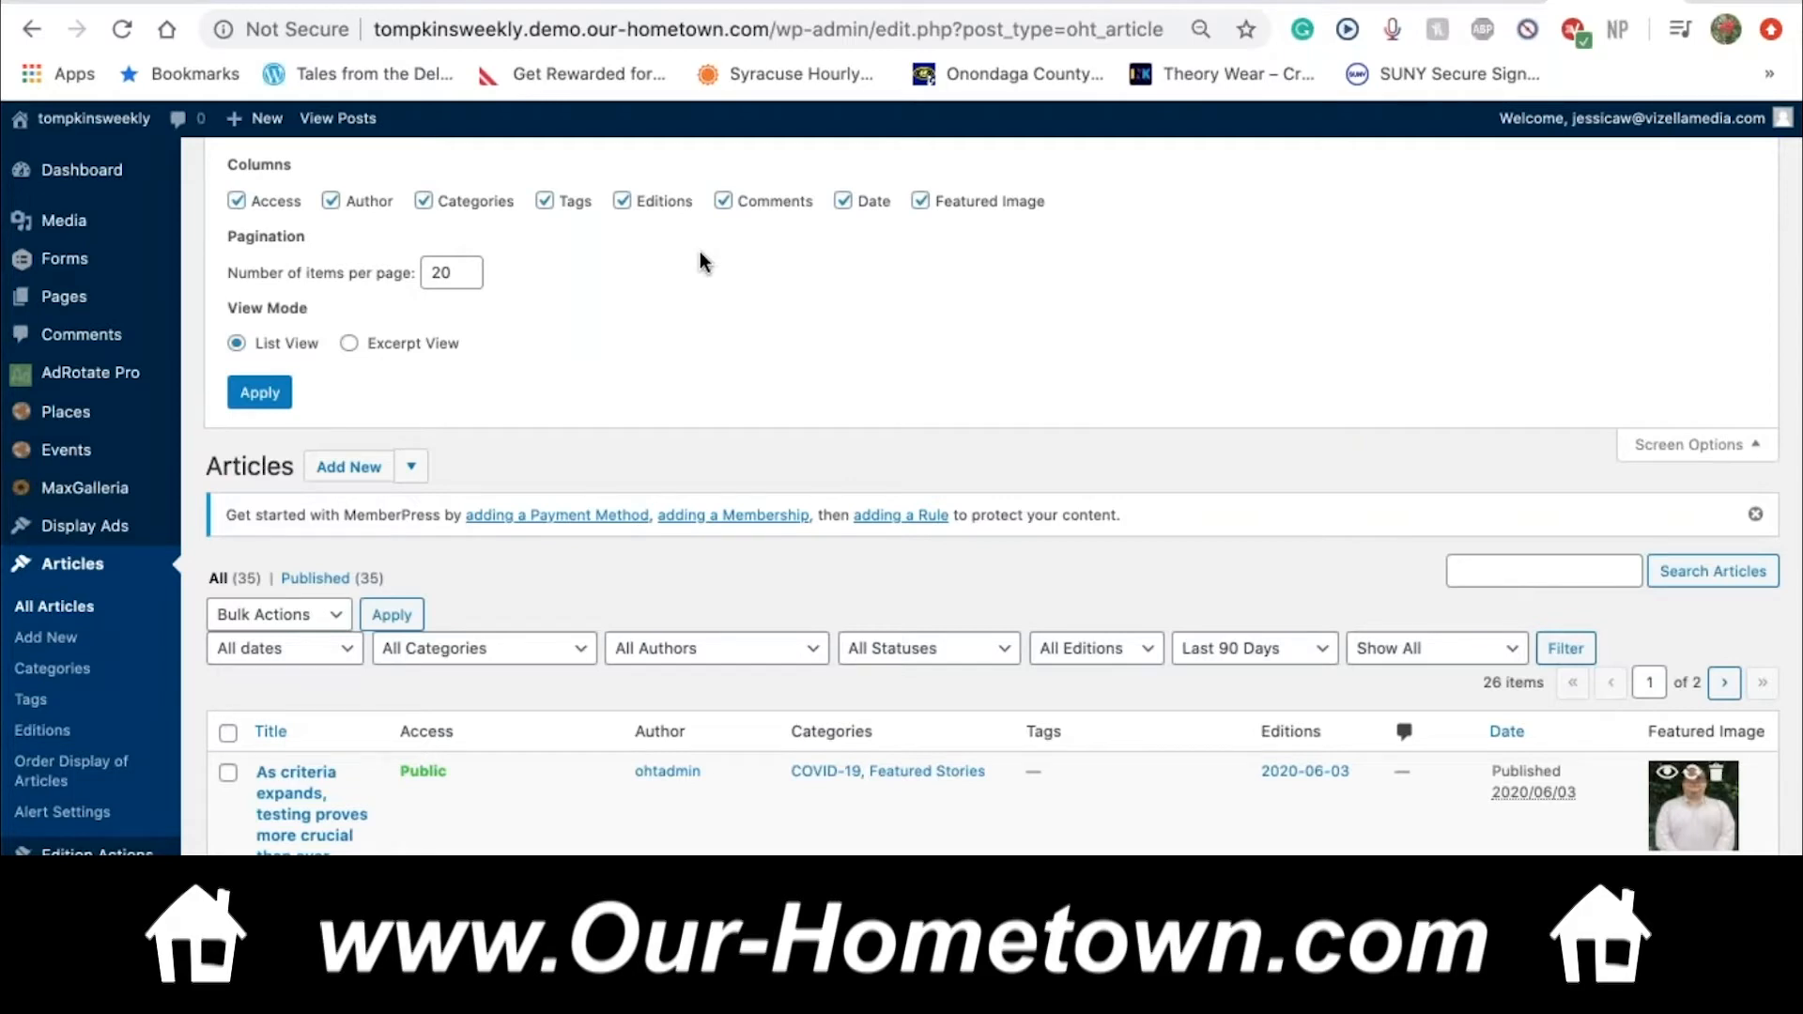
{"action": "left_click", "coordinate": [723, 203]}
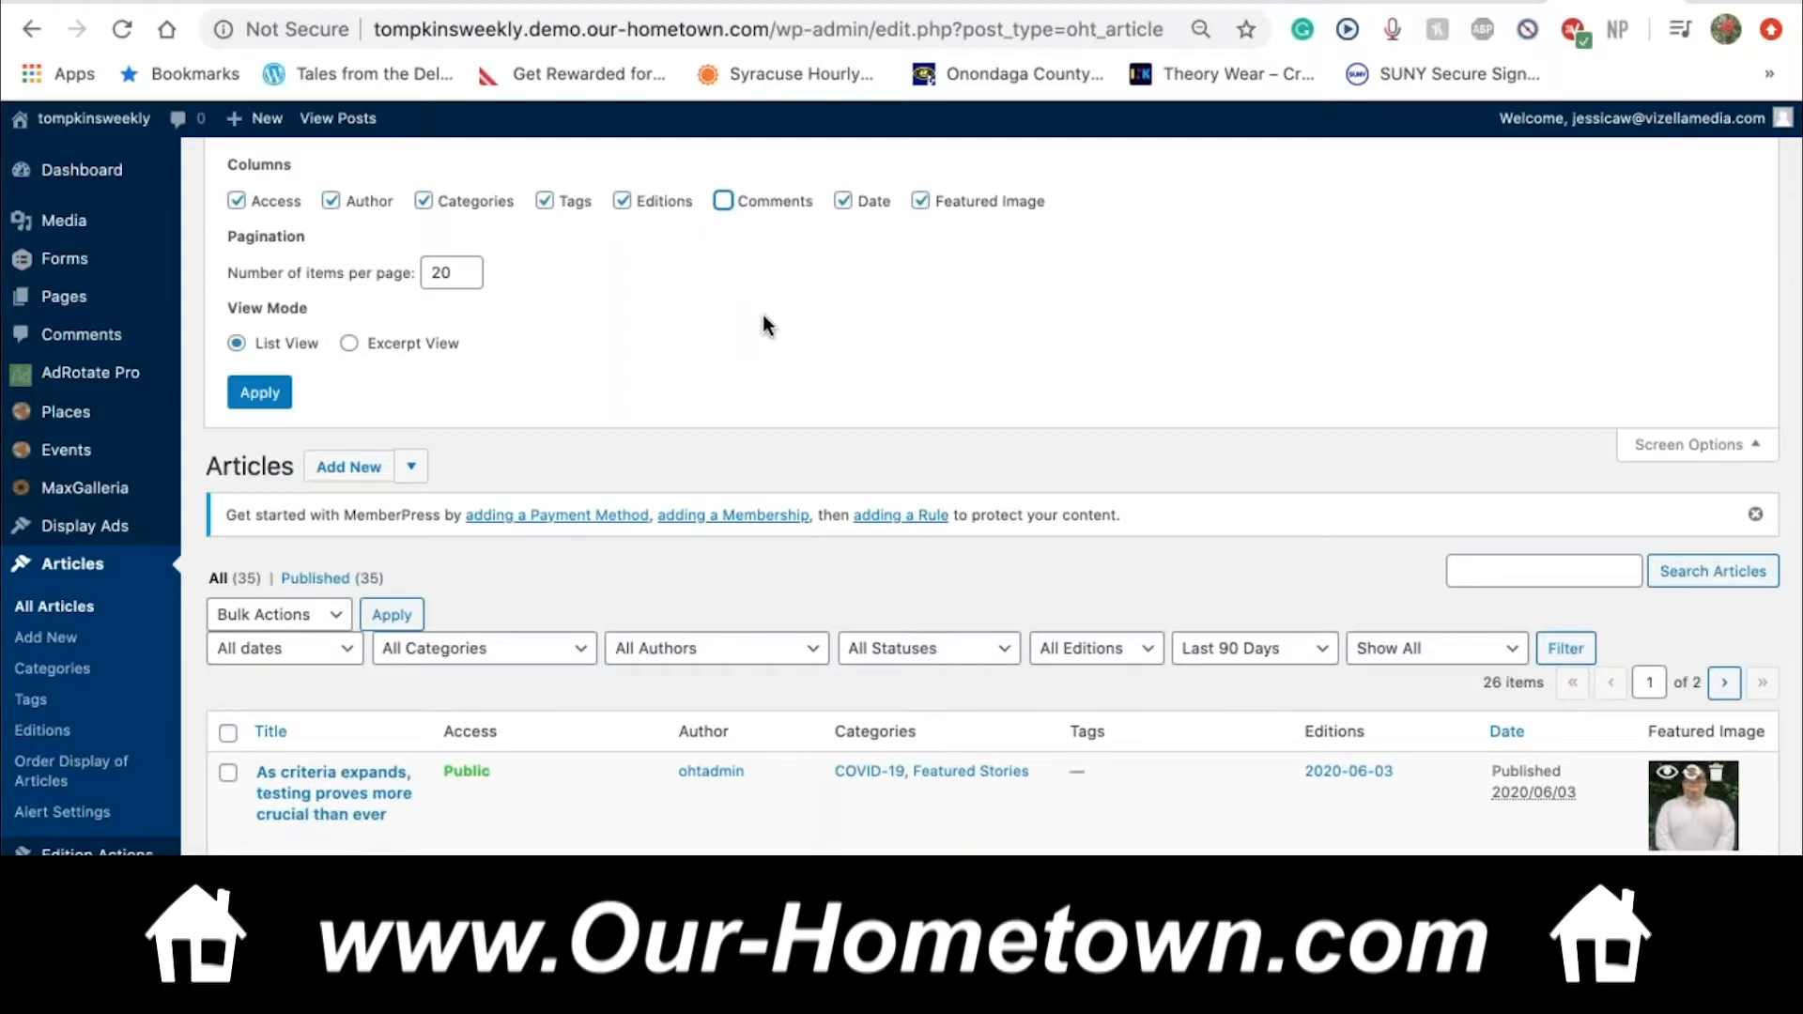
{"action": "left_click", "coordinate": [545, 201]}
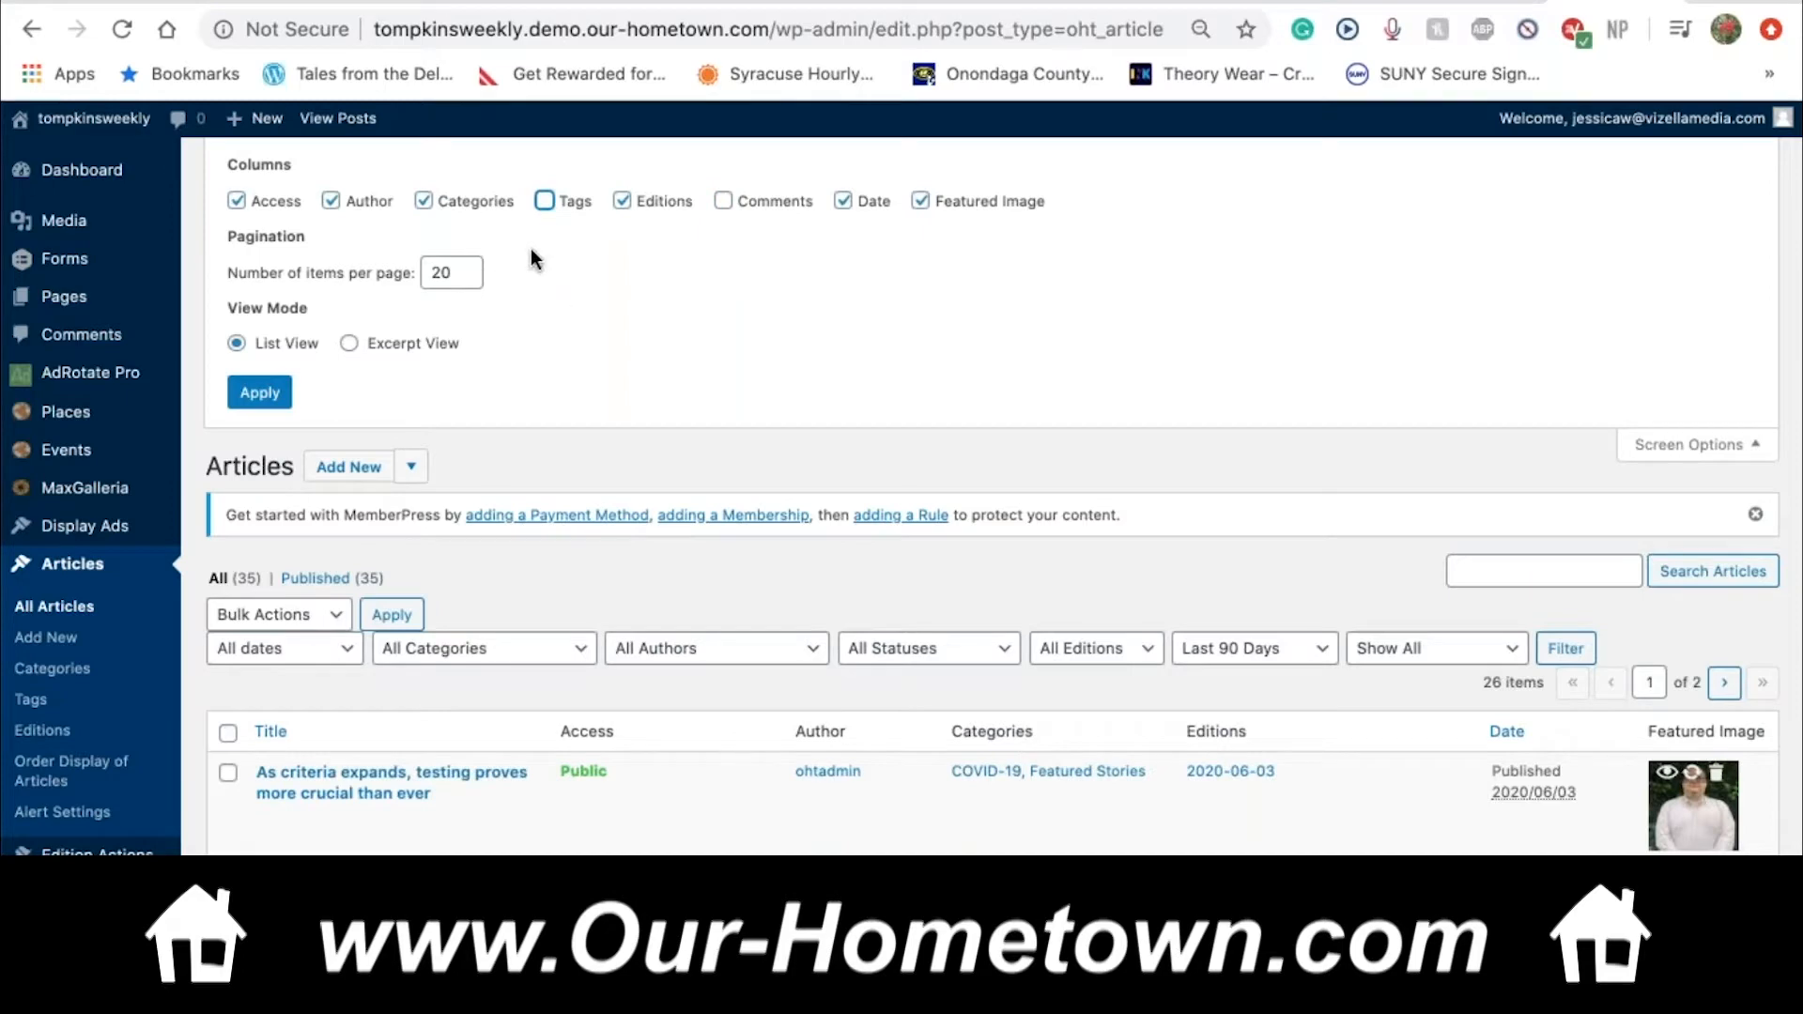
{"action": "left_click", "coordinate": [237, 201]}
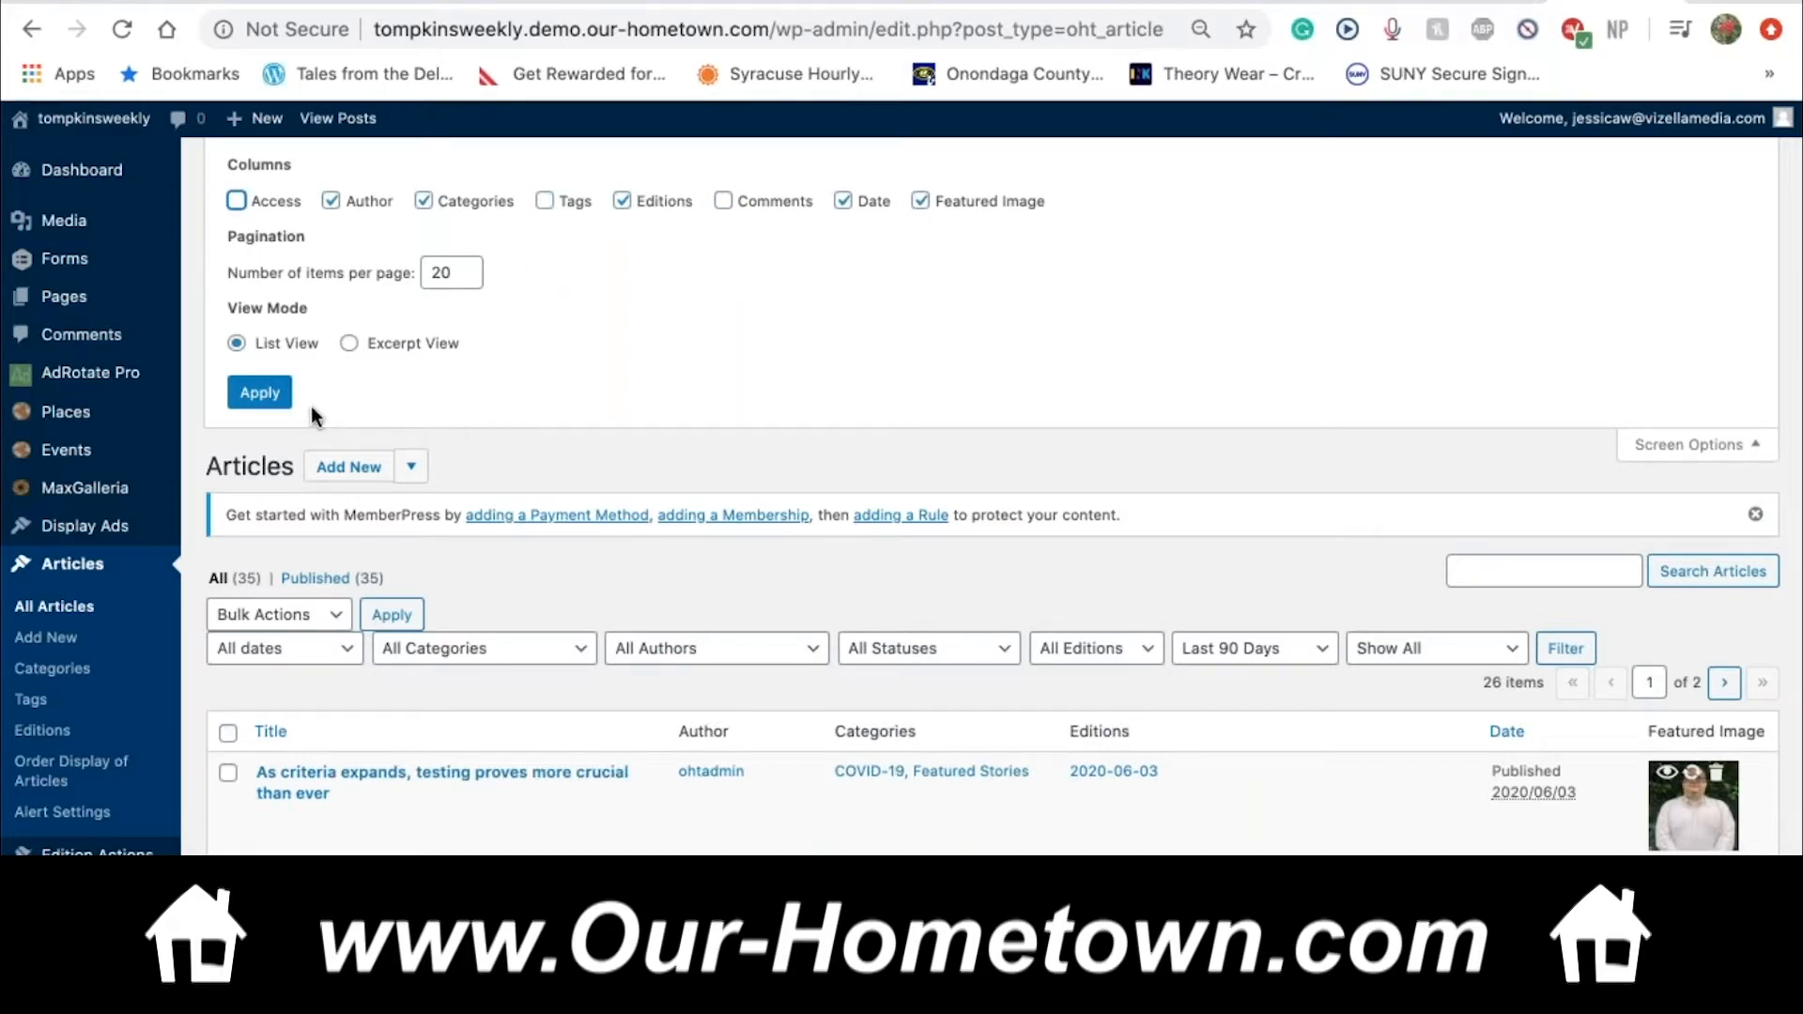
{"action": "left_click", "coordinate": [266, 400]}
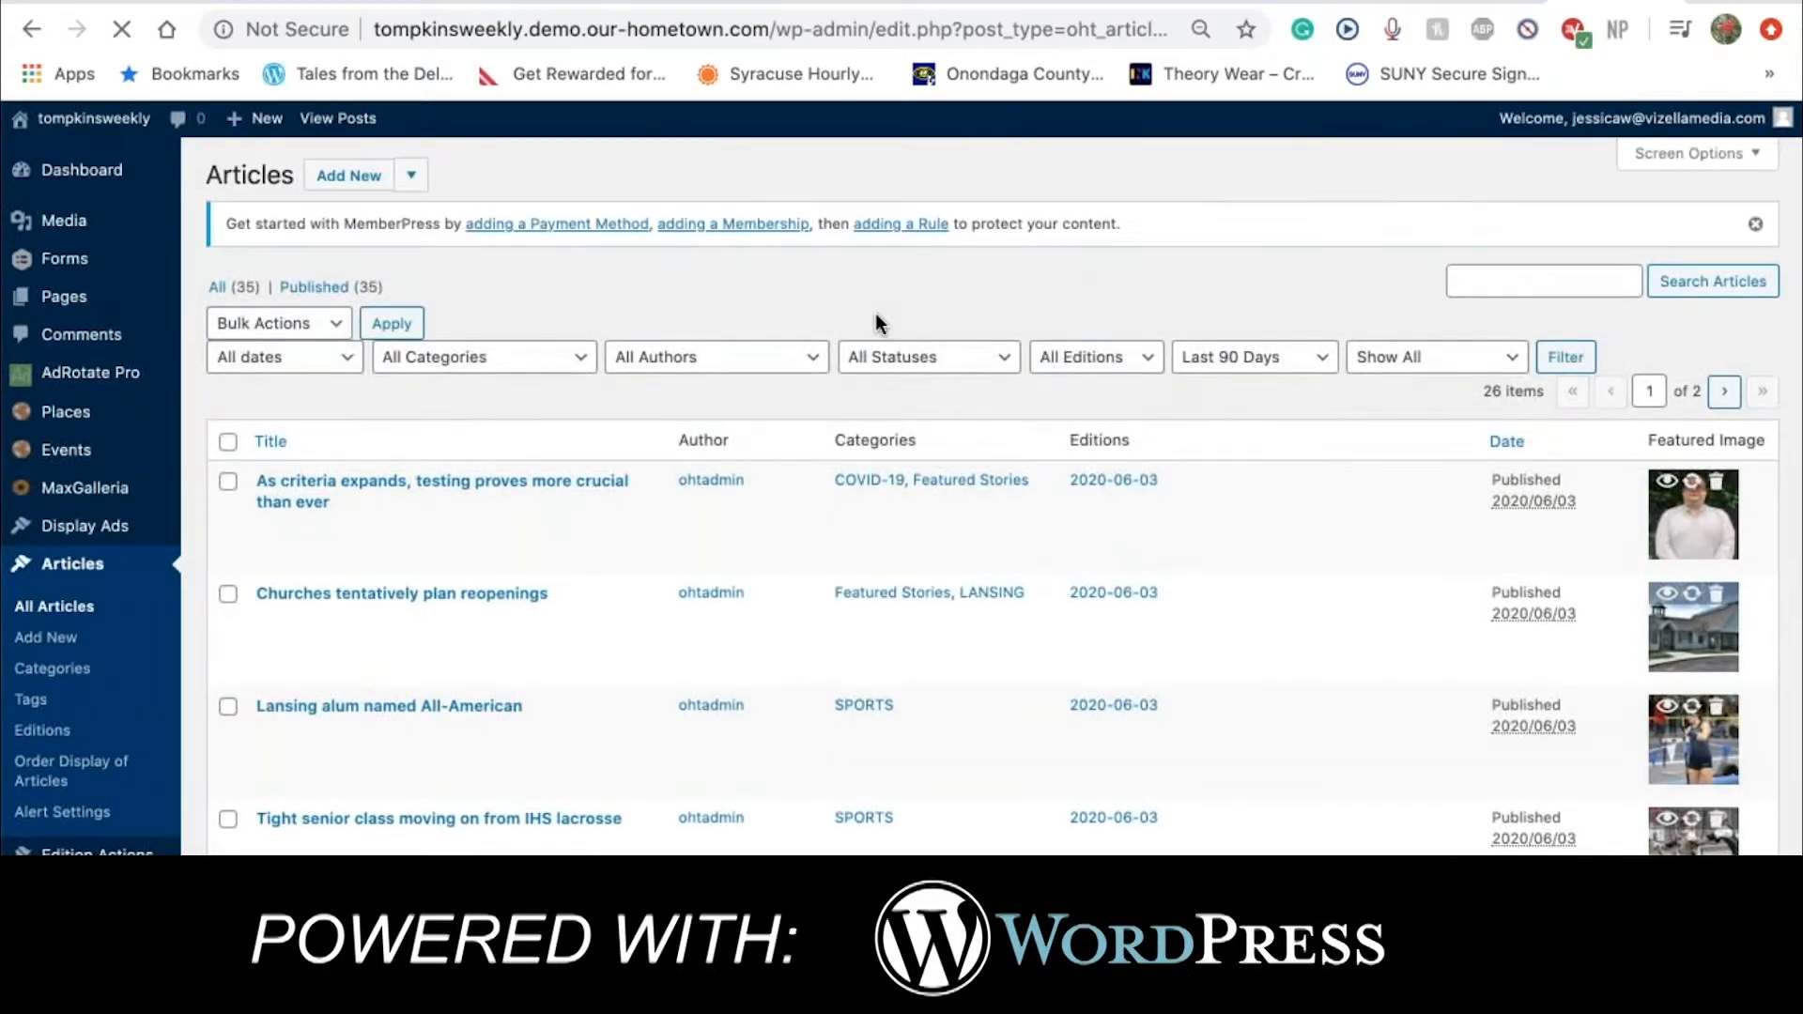
Set the Articles list to show 200 items per page
{"action": "left_click", "coordinate": [1677, 154]}
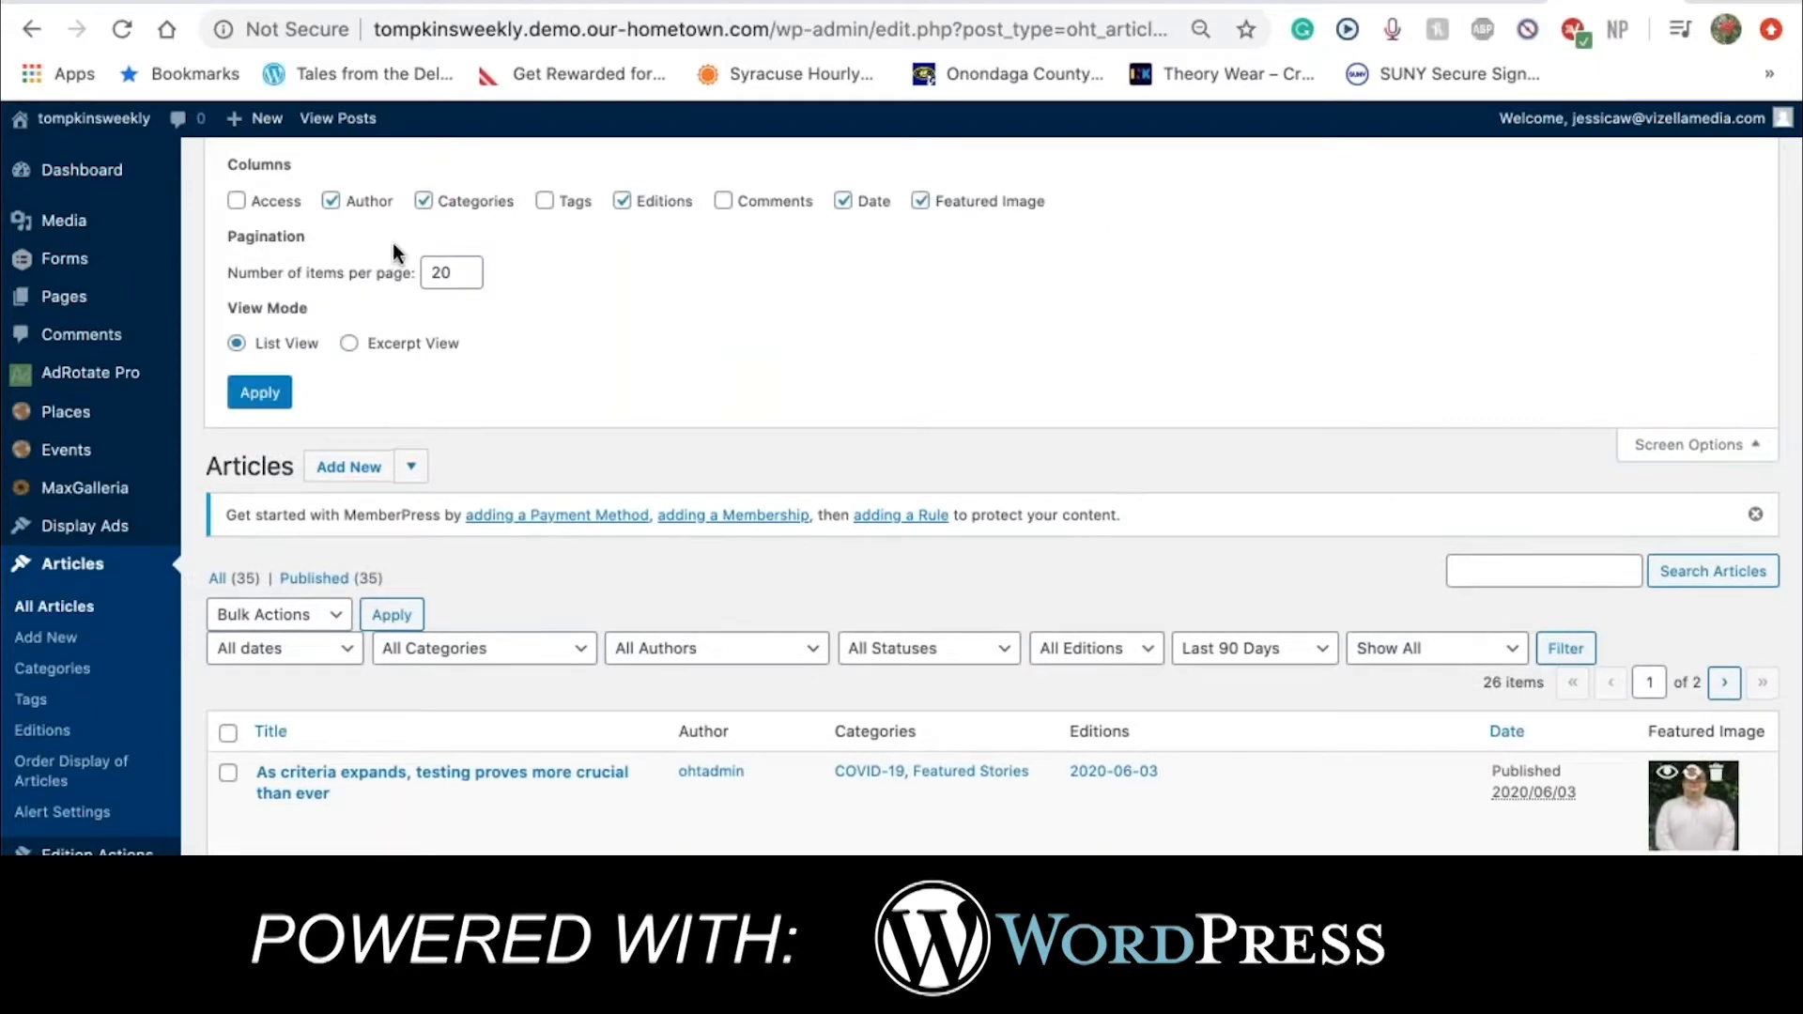
{"action": "left_click", "coordinate": [441, 273]}
{"action": "type", "text": "0"}
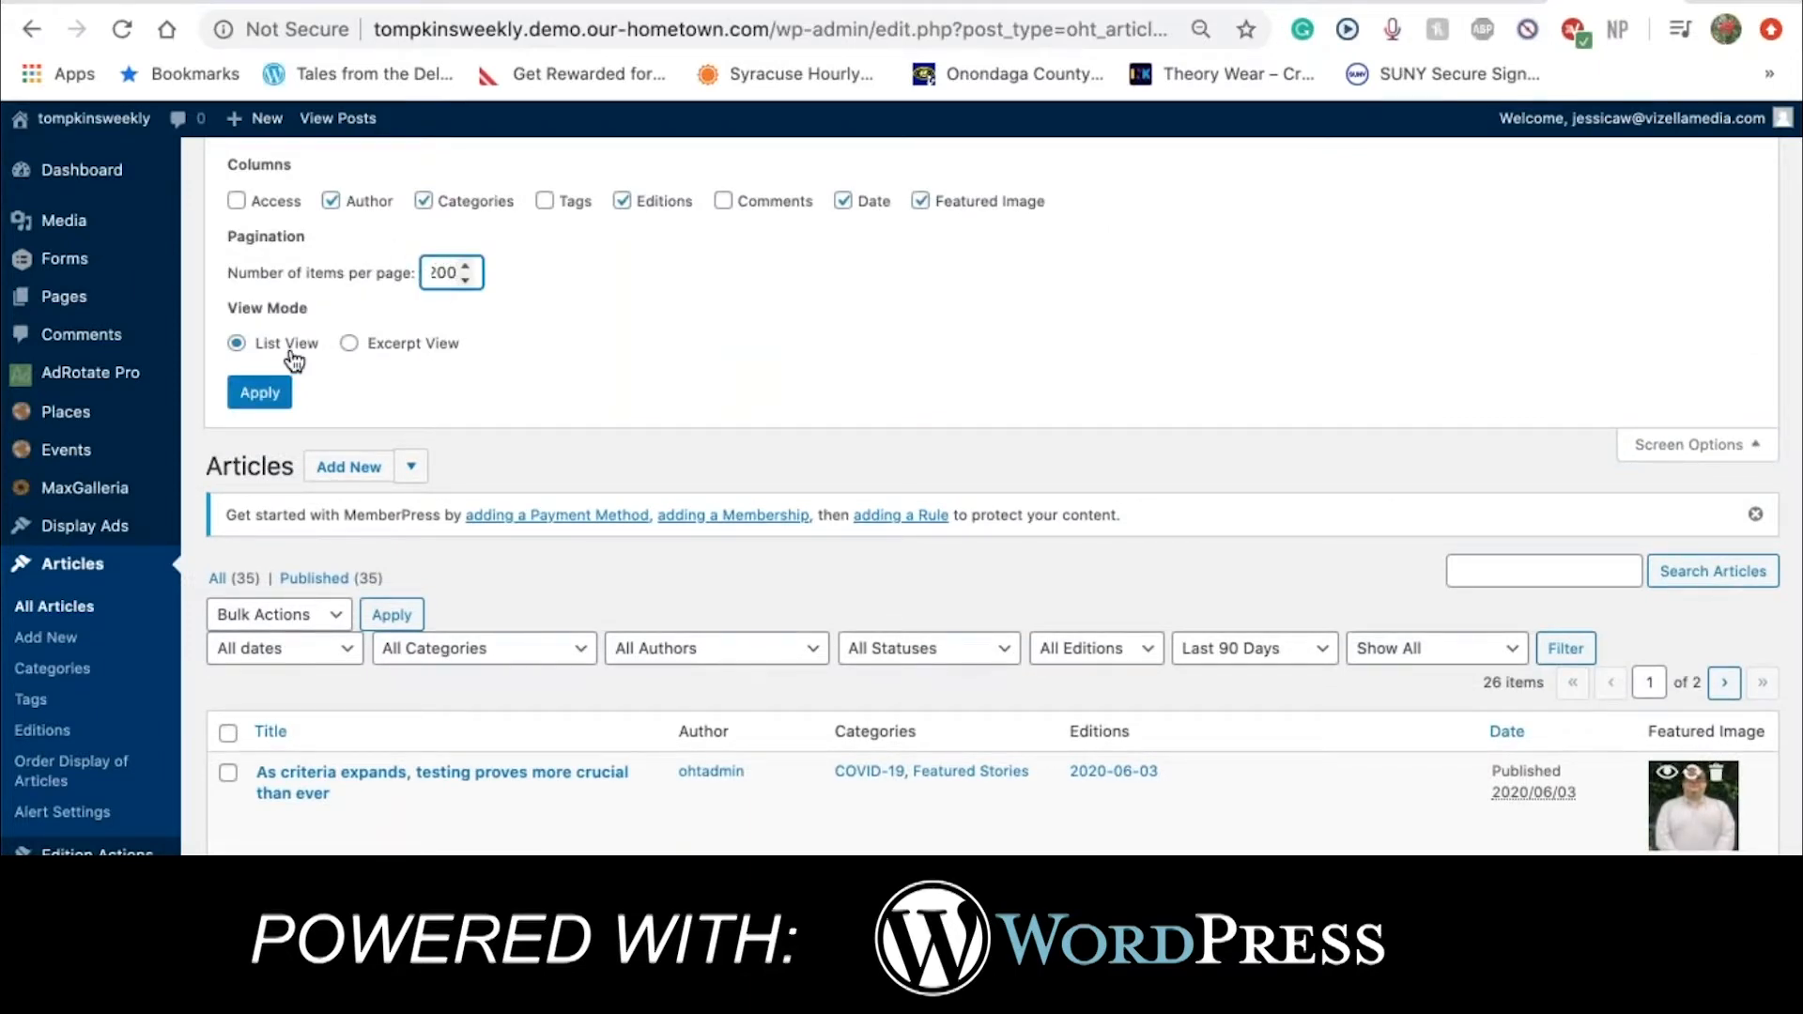
{"action": "left_click", "coordinate": [259, 393]}
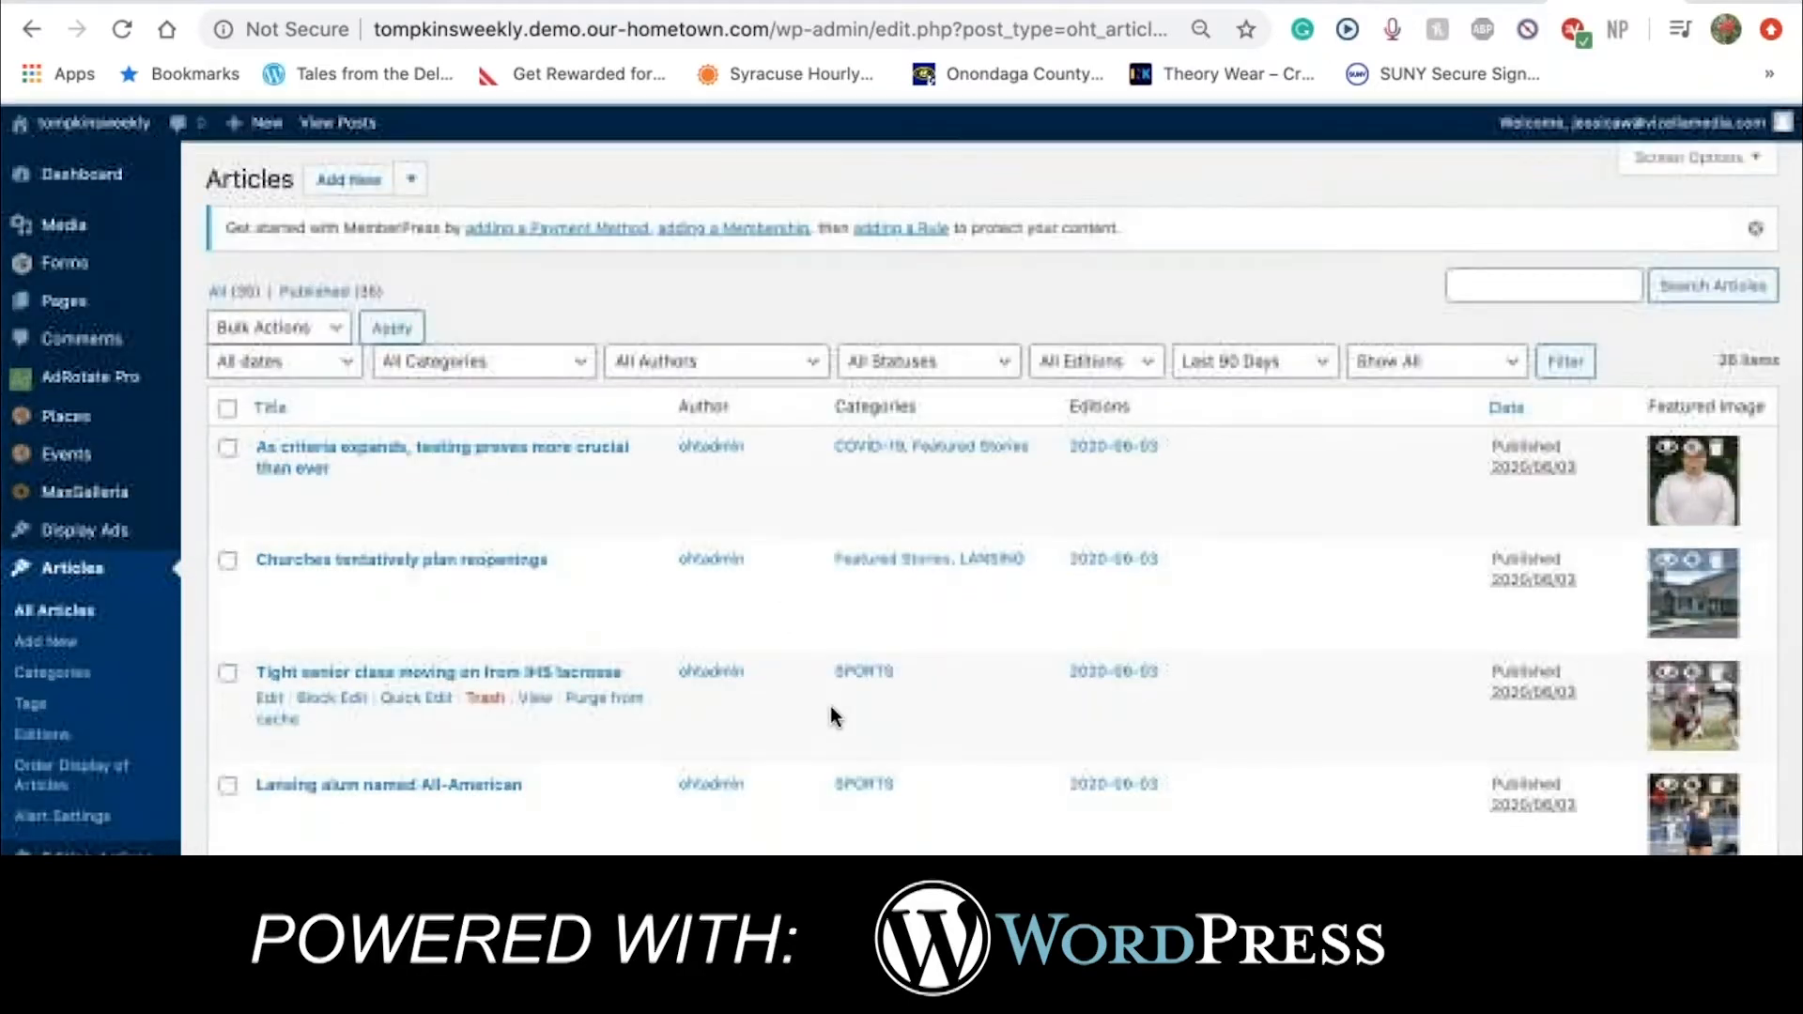
{"action": "scroll", "coordinate": [831, 707], "scroll_direction": "down", "scroll_amount": 1}
{"action": "scroll", "coordinate": [830, 706], "scroll_direction": "down", "scroll_amount": 15}
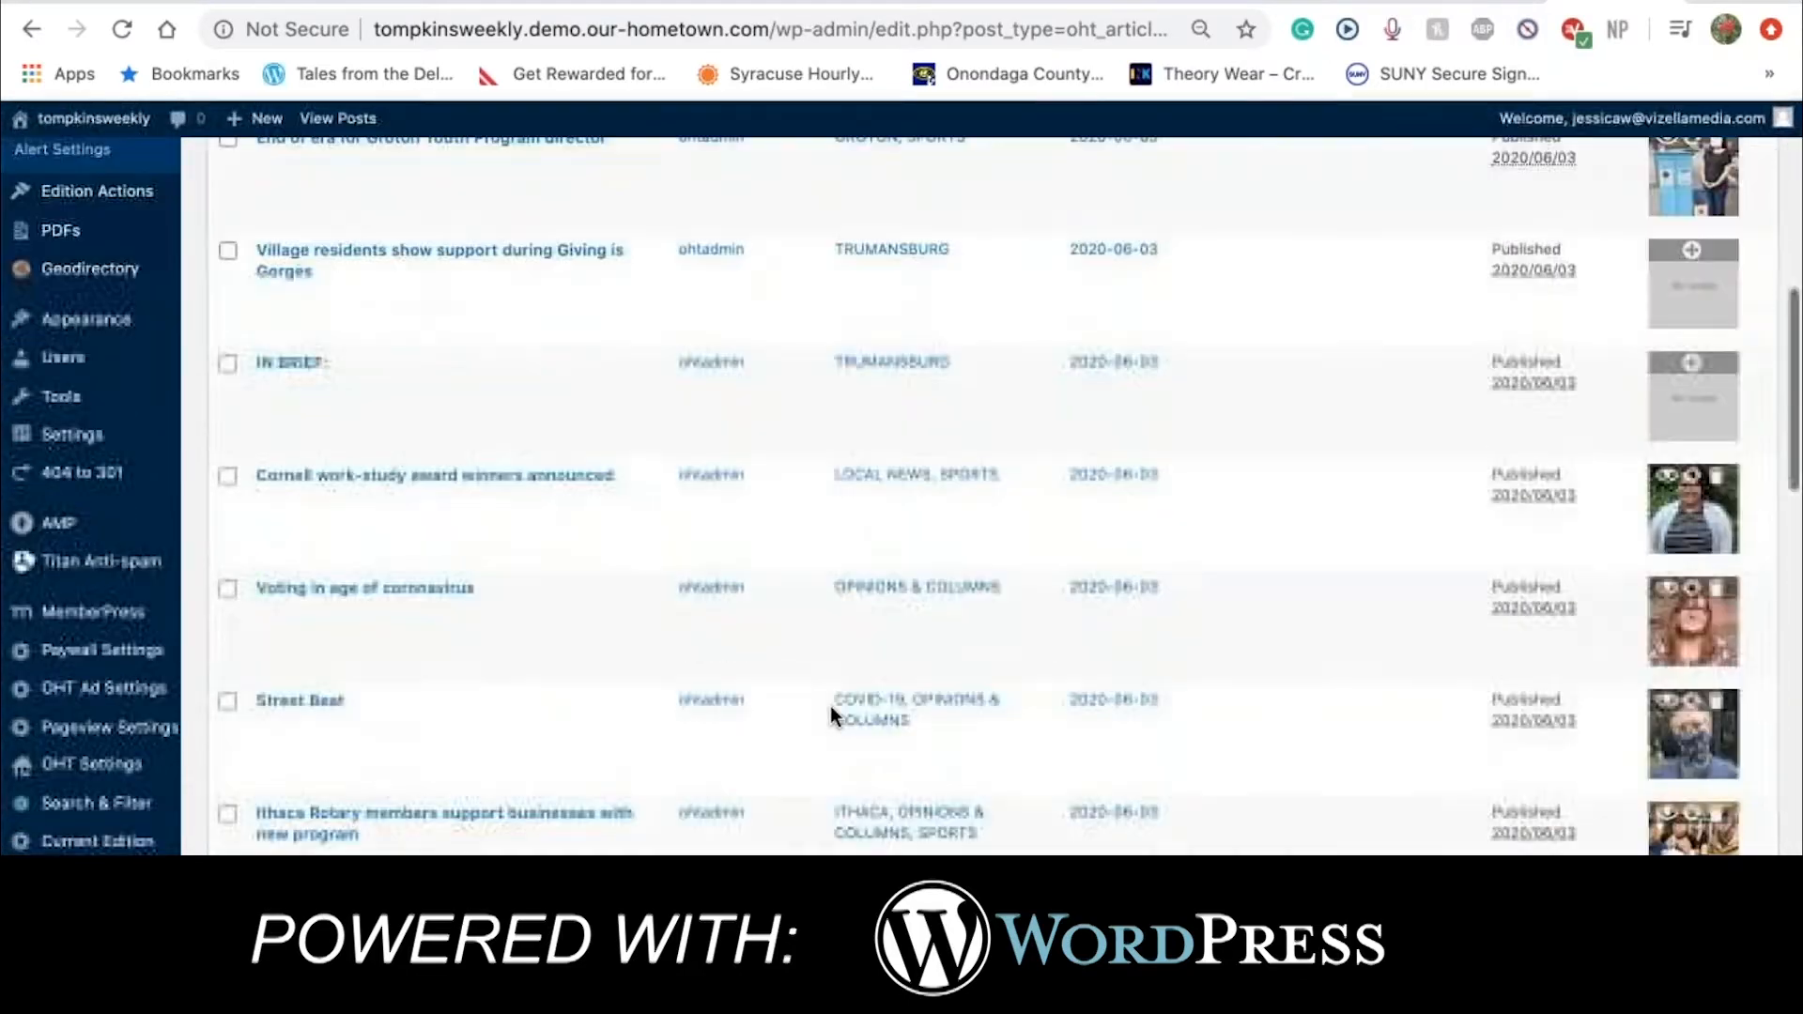
{"action": "scroll", "coordinate": [831, 706], "scroll_direction": "down", "scroll_amount": 5}
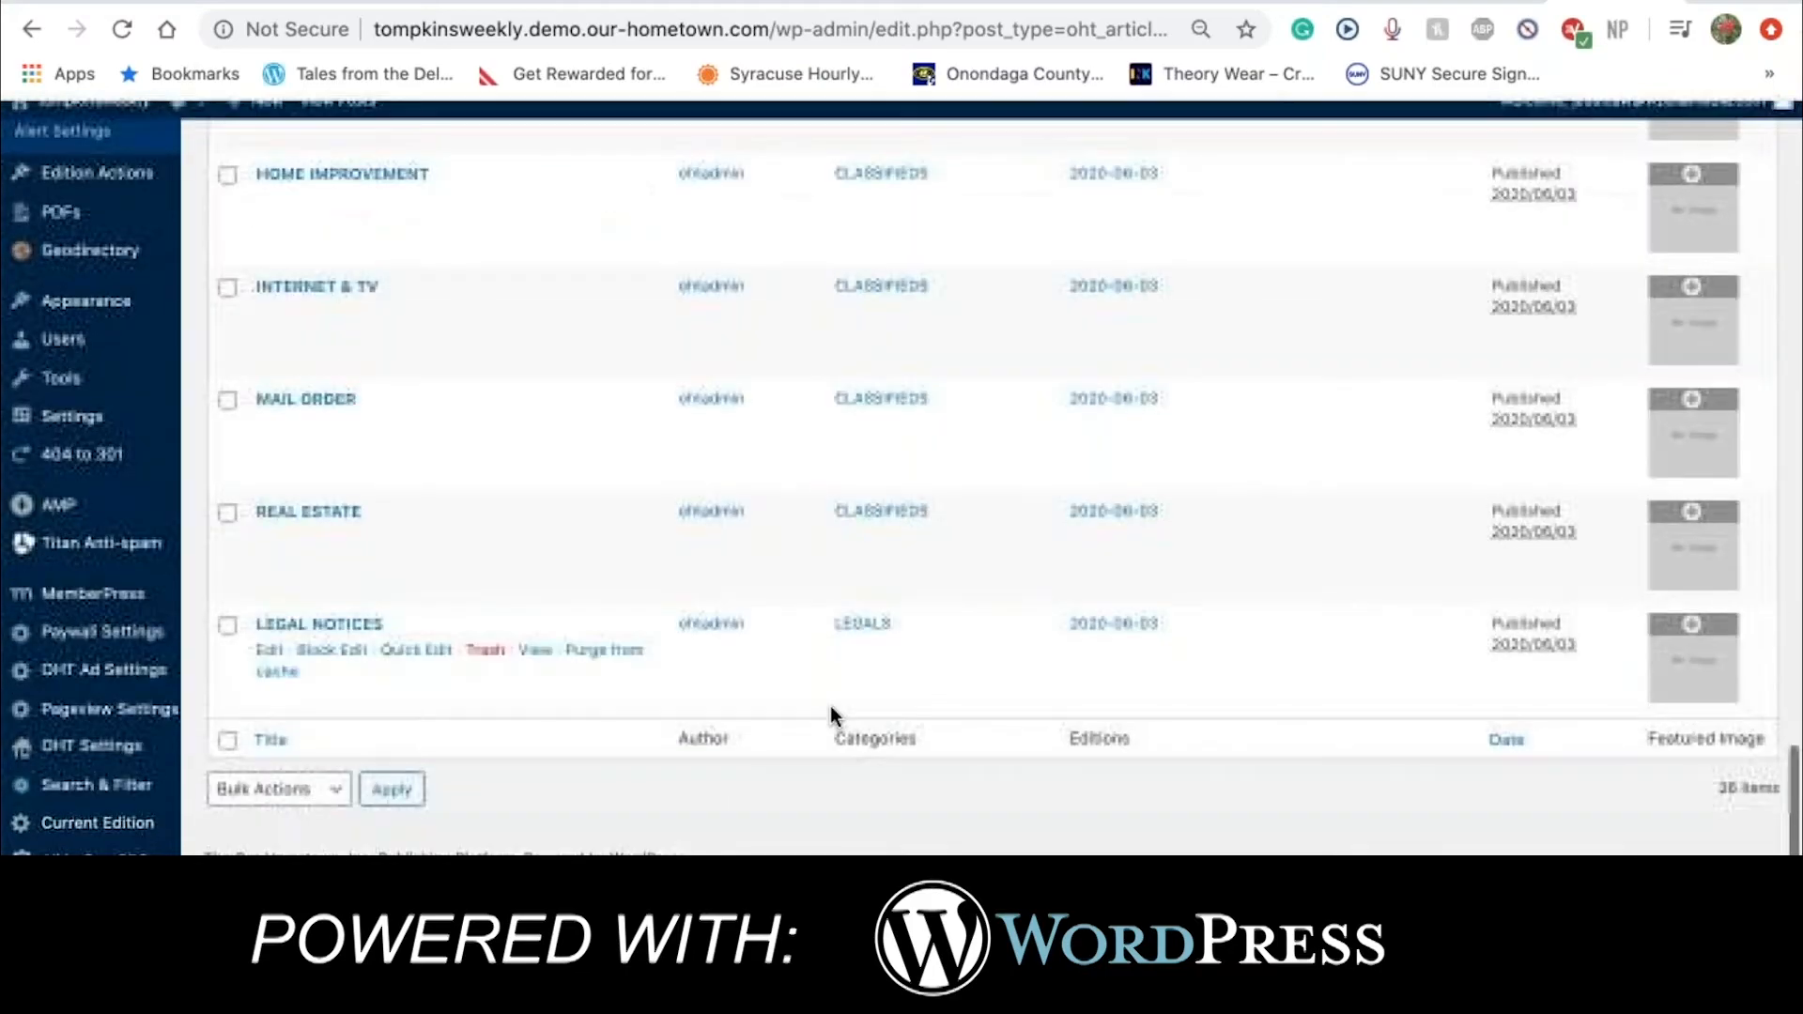
{"action": "scroll", "coordinate": [830, 706], "scroll_direction": "up", "scroll_amount": 20}
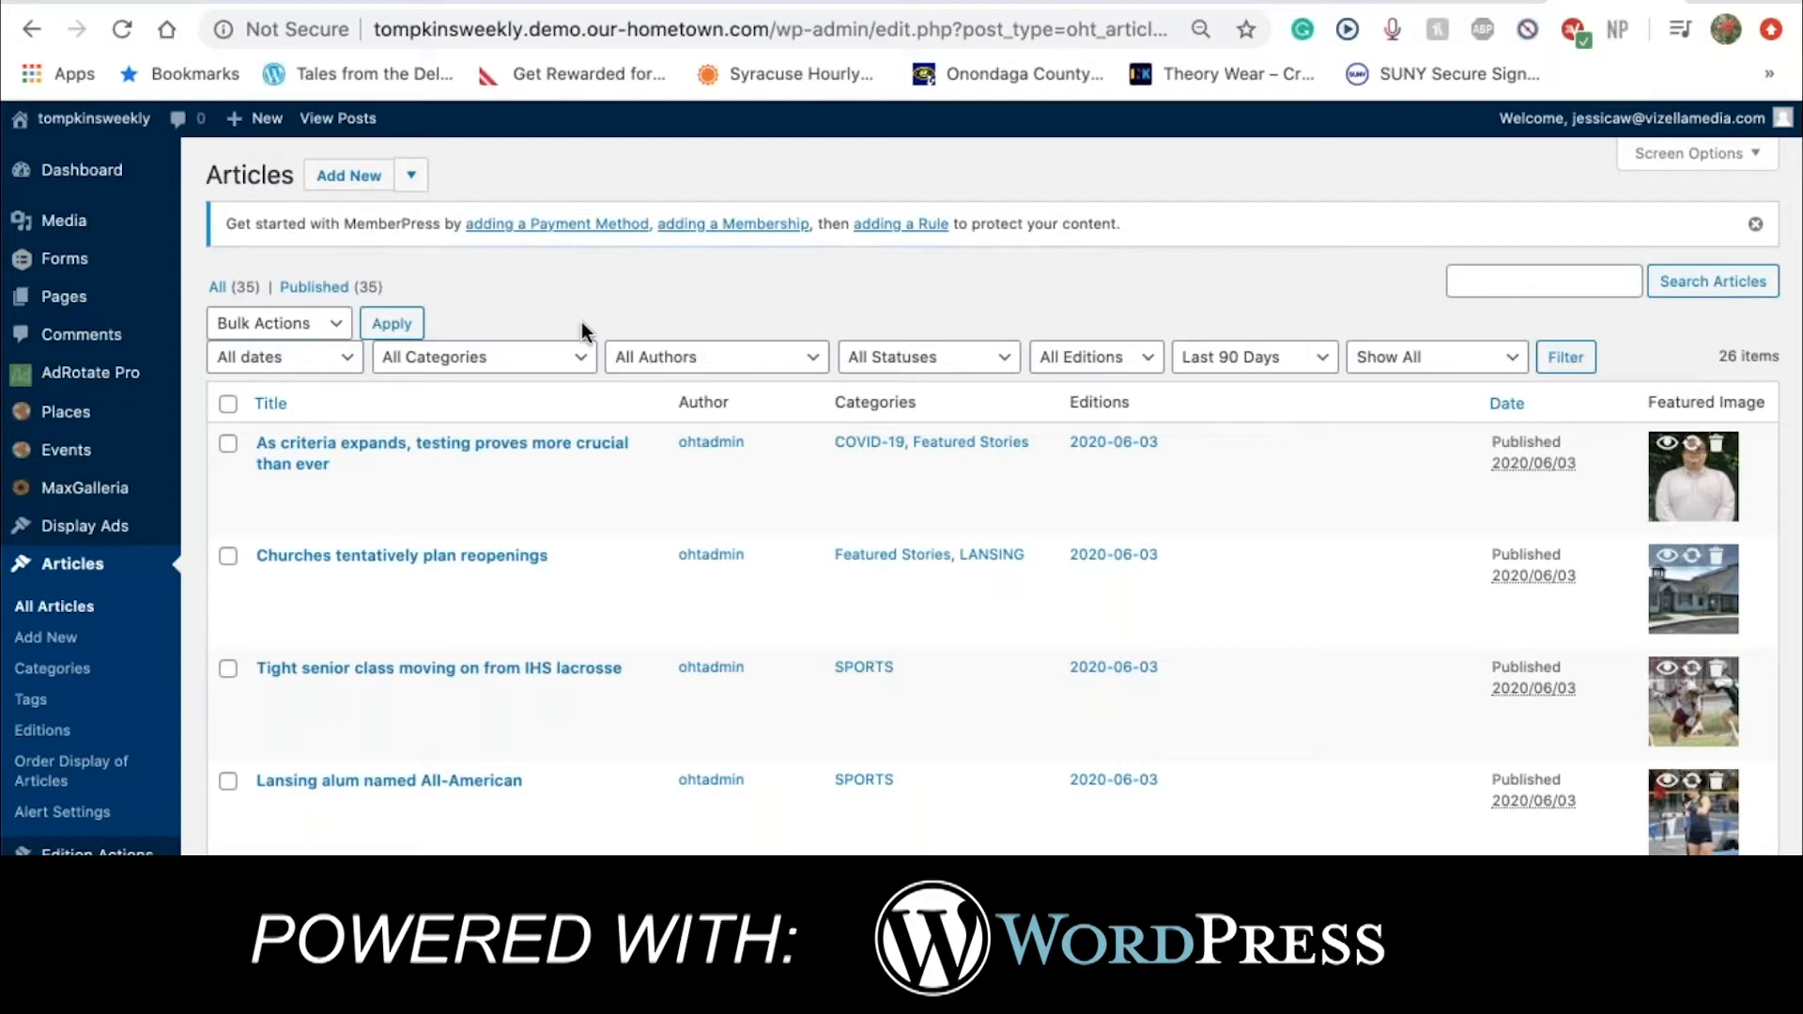
Filter the articles by the DRYDEN category with All Posts (SLOW) dates; none are found
{"action": "left_click", "coordinate": [581, 357]}
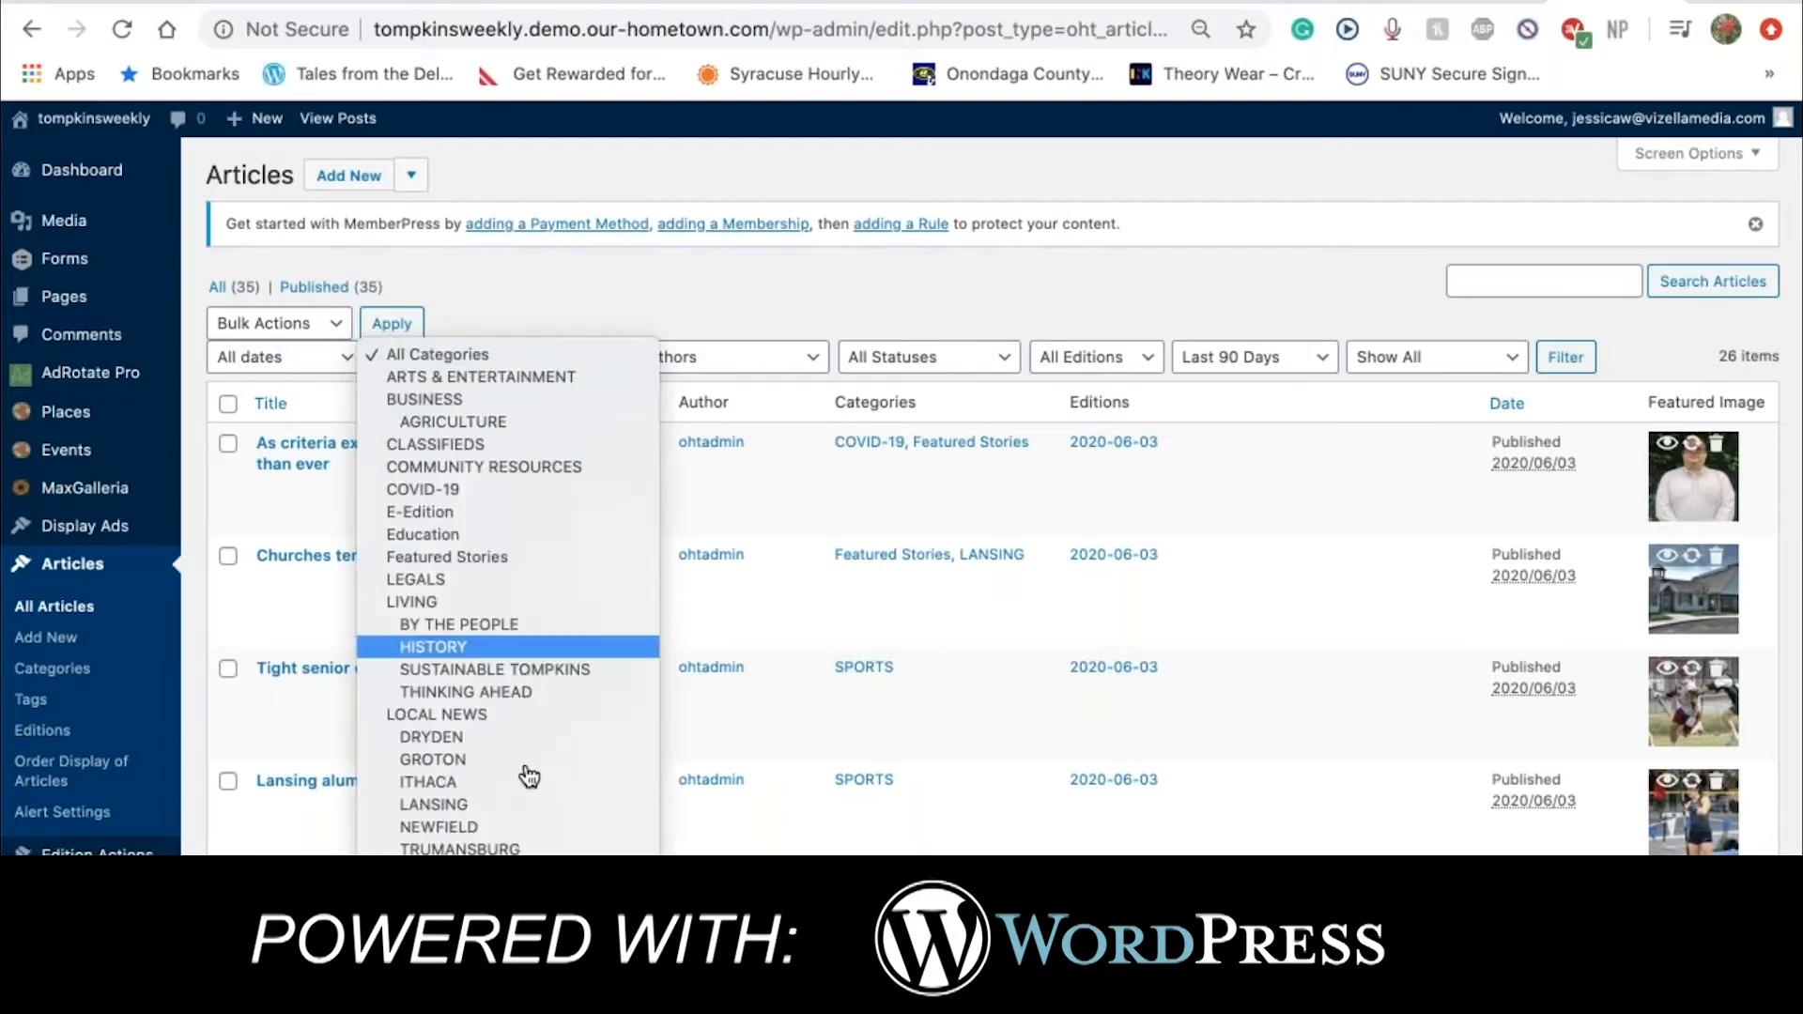
{"action": "scroll", "coordinate": [524, 773], "scroll_direction": "down", "scroll_amount": 3}
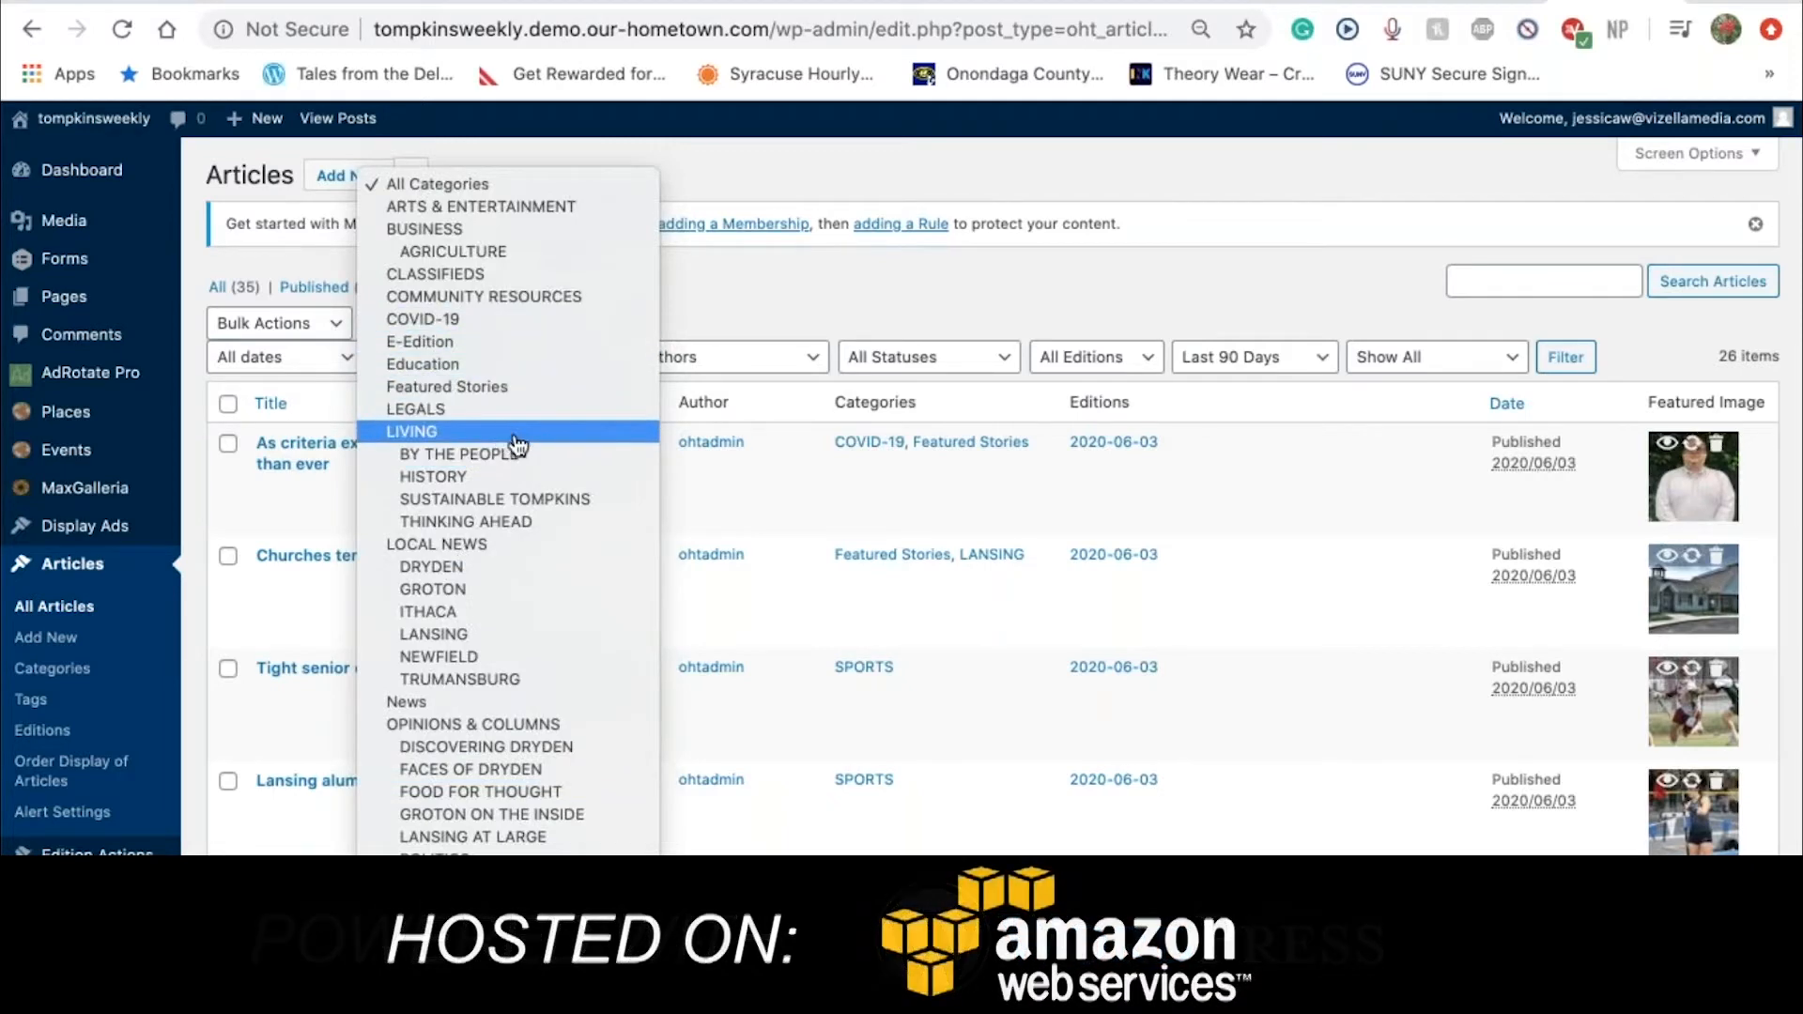
{"action": "left_click", "coordinate": [545, 568]}
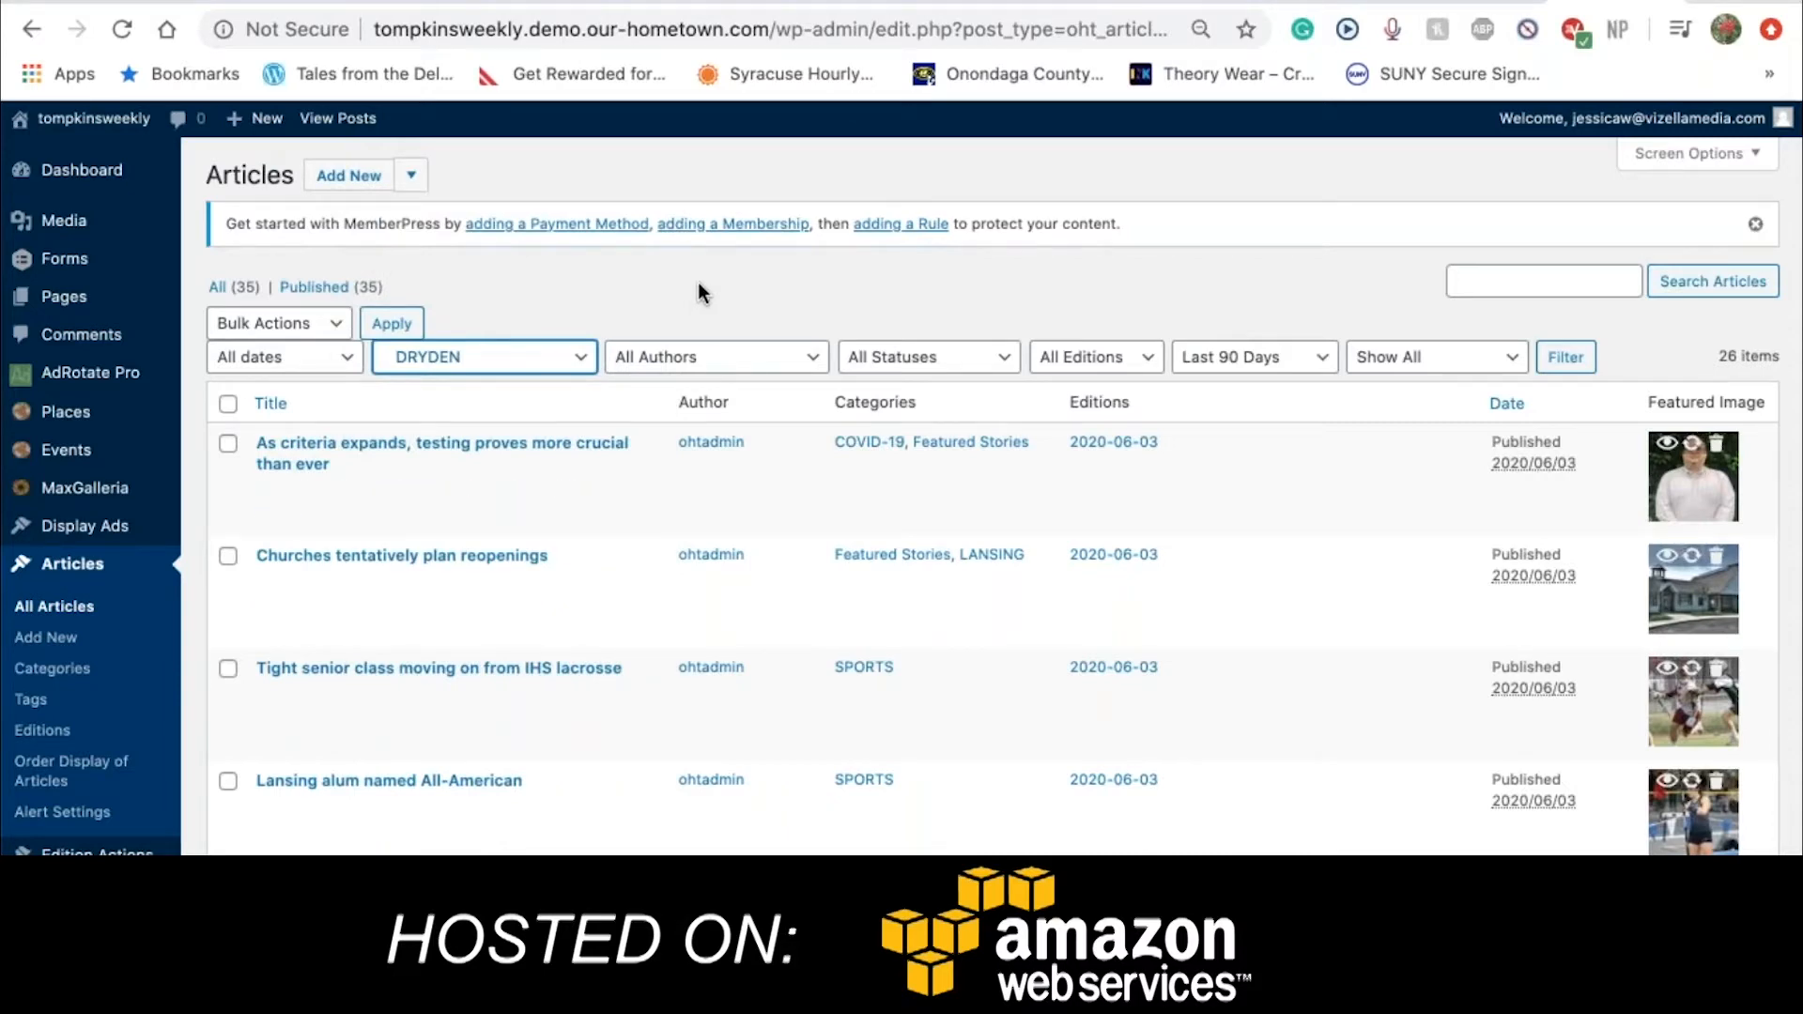
{"action": "left_click", "coordinate": [1211, 361]}
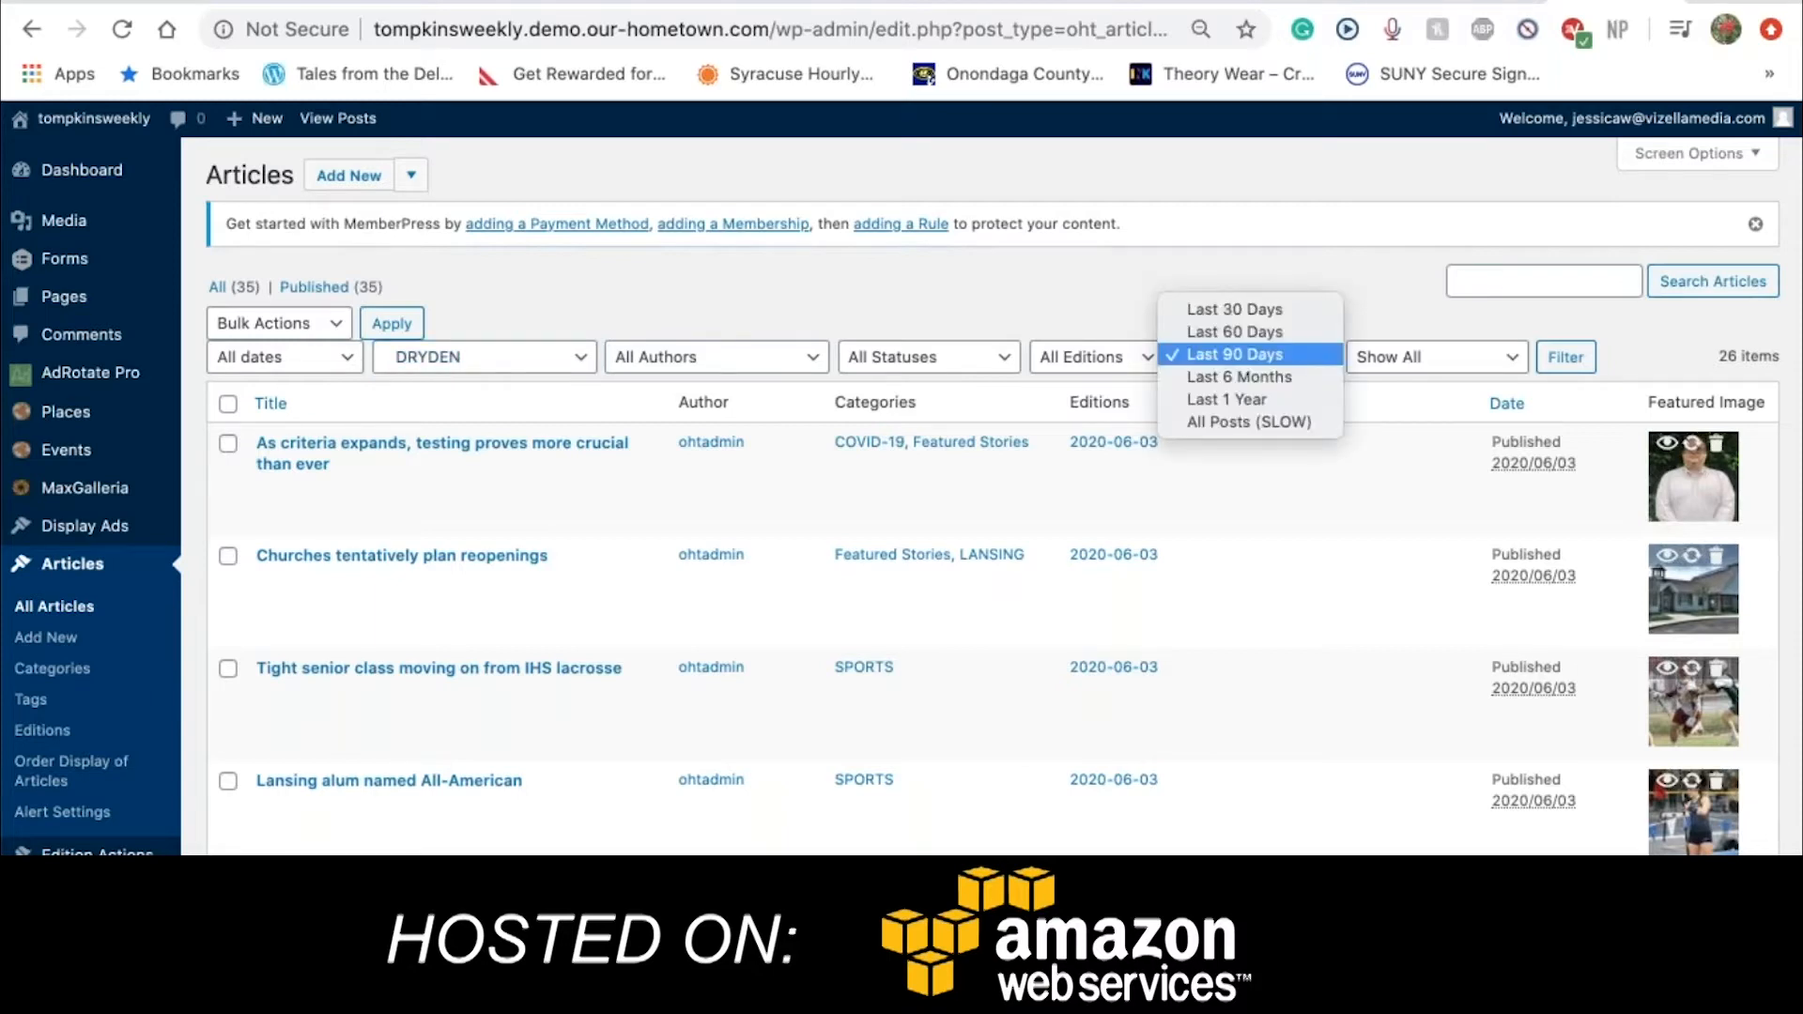
{"action": "left_click", "coordinate": [1211, 422]}
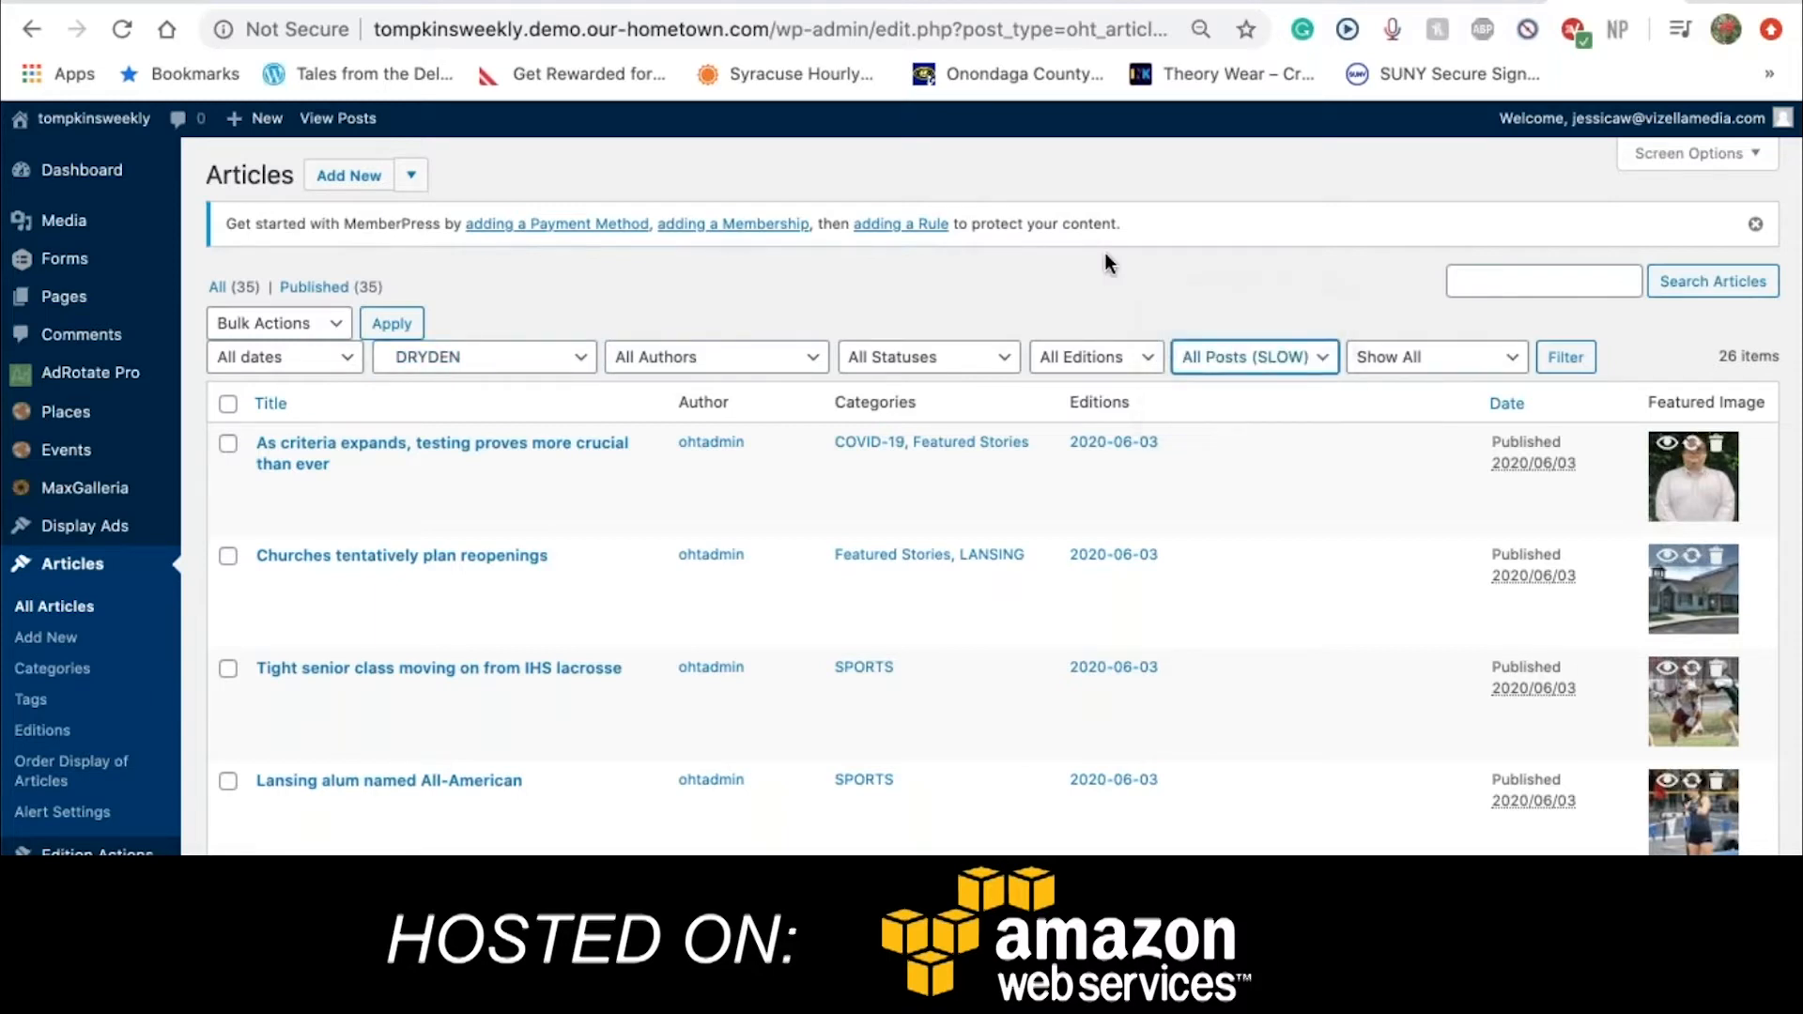
{"action": "scroll", "coordinate": [1107, 251], "scroll_direction": "down", "scroll_amount": 3}
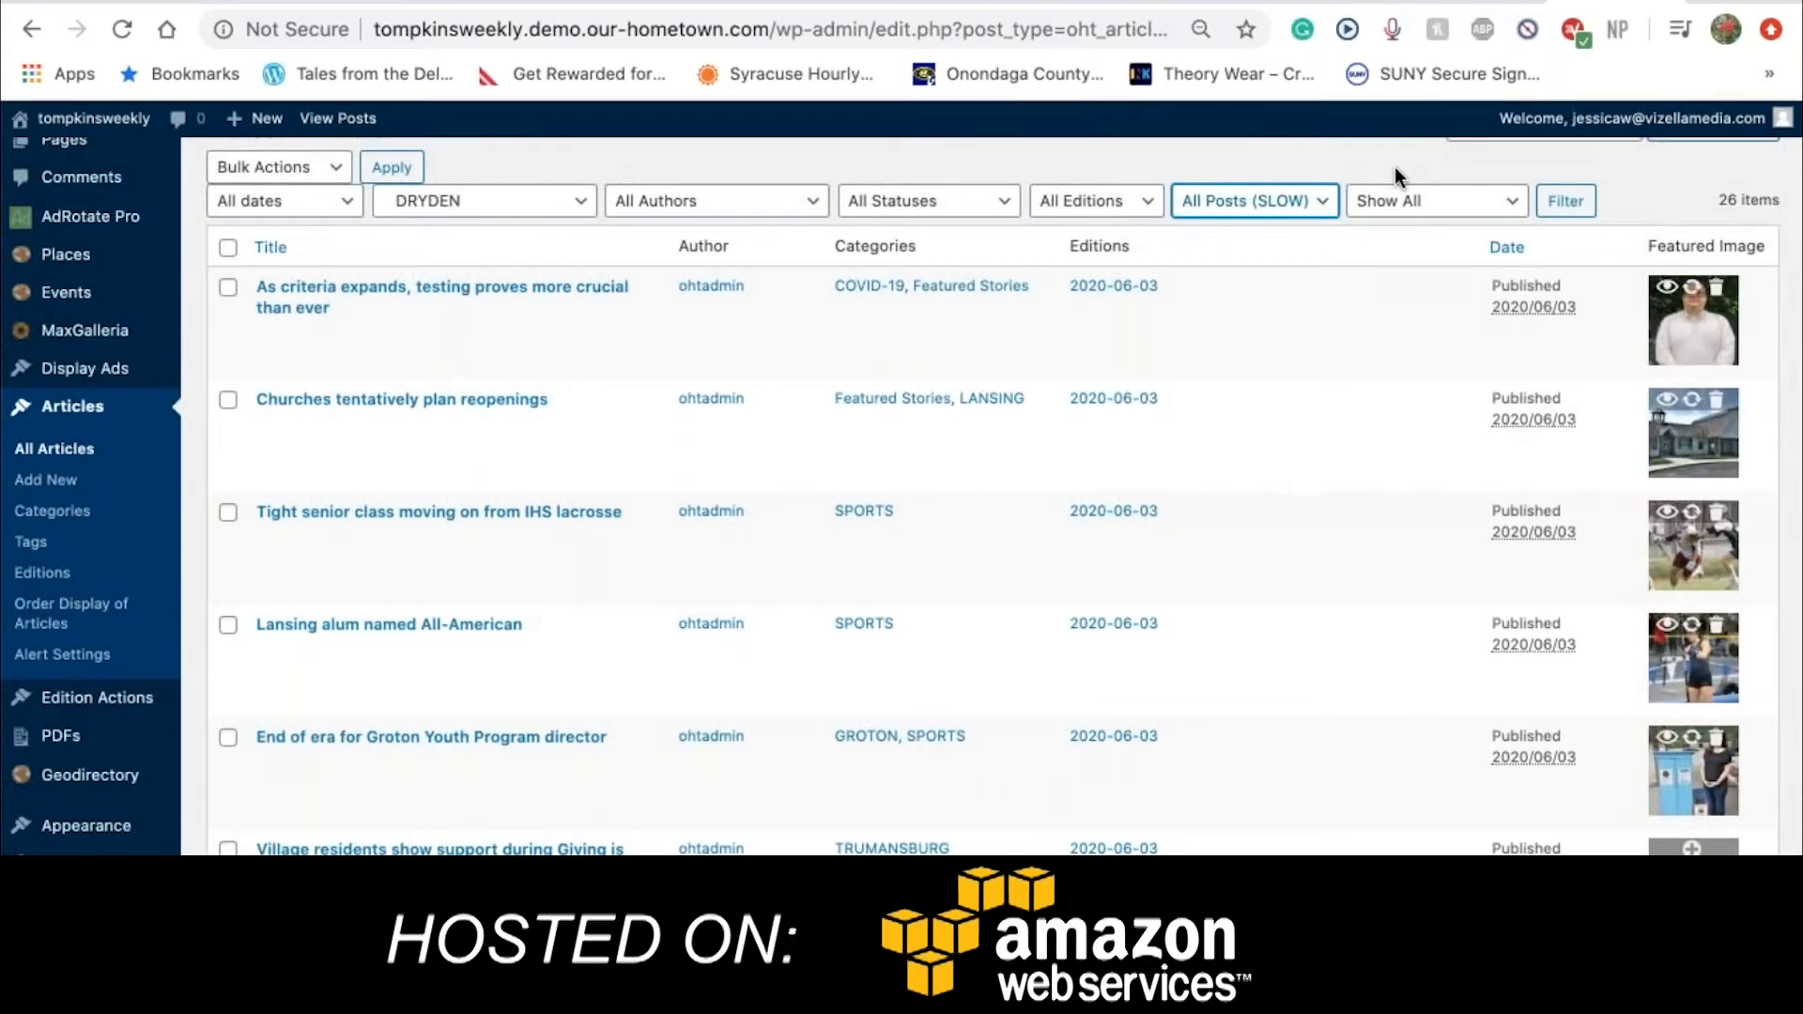
{"action": "left_click", "coordinate": [1578, 208]}
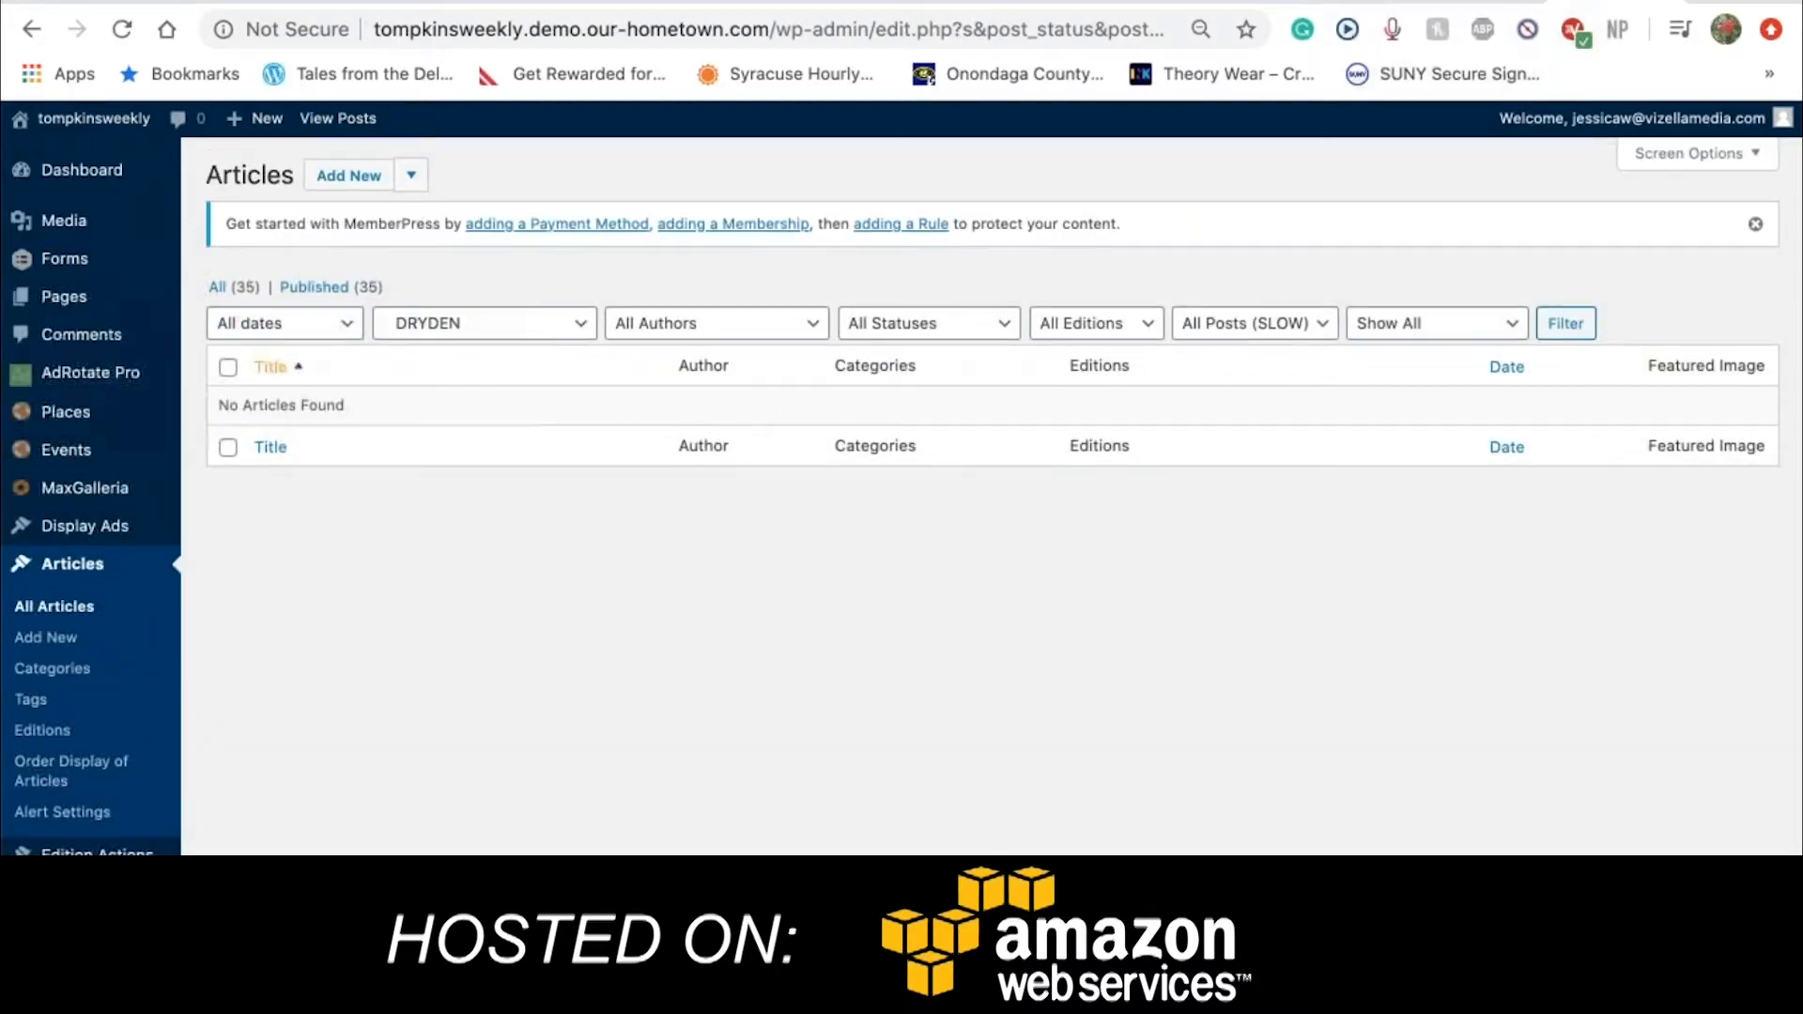
Try the GROTON category, then filter the Articles list by BUSINESS
{"action": "left_click", "coordinate": [566, 335]}
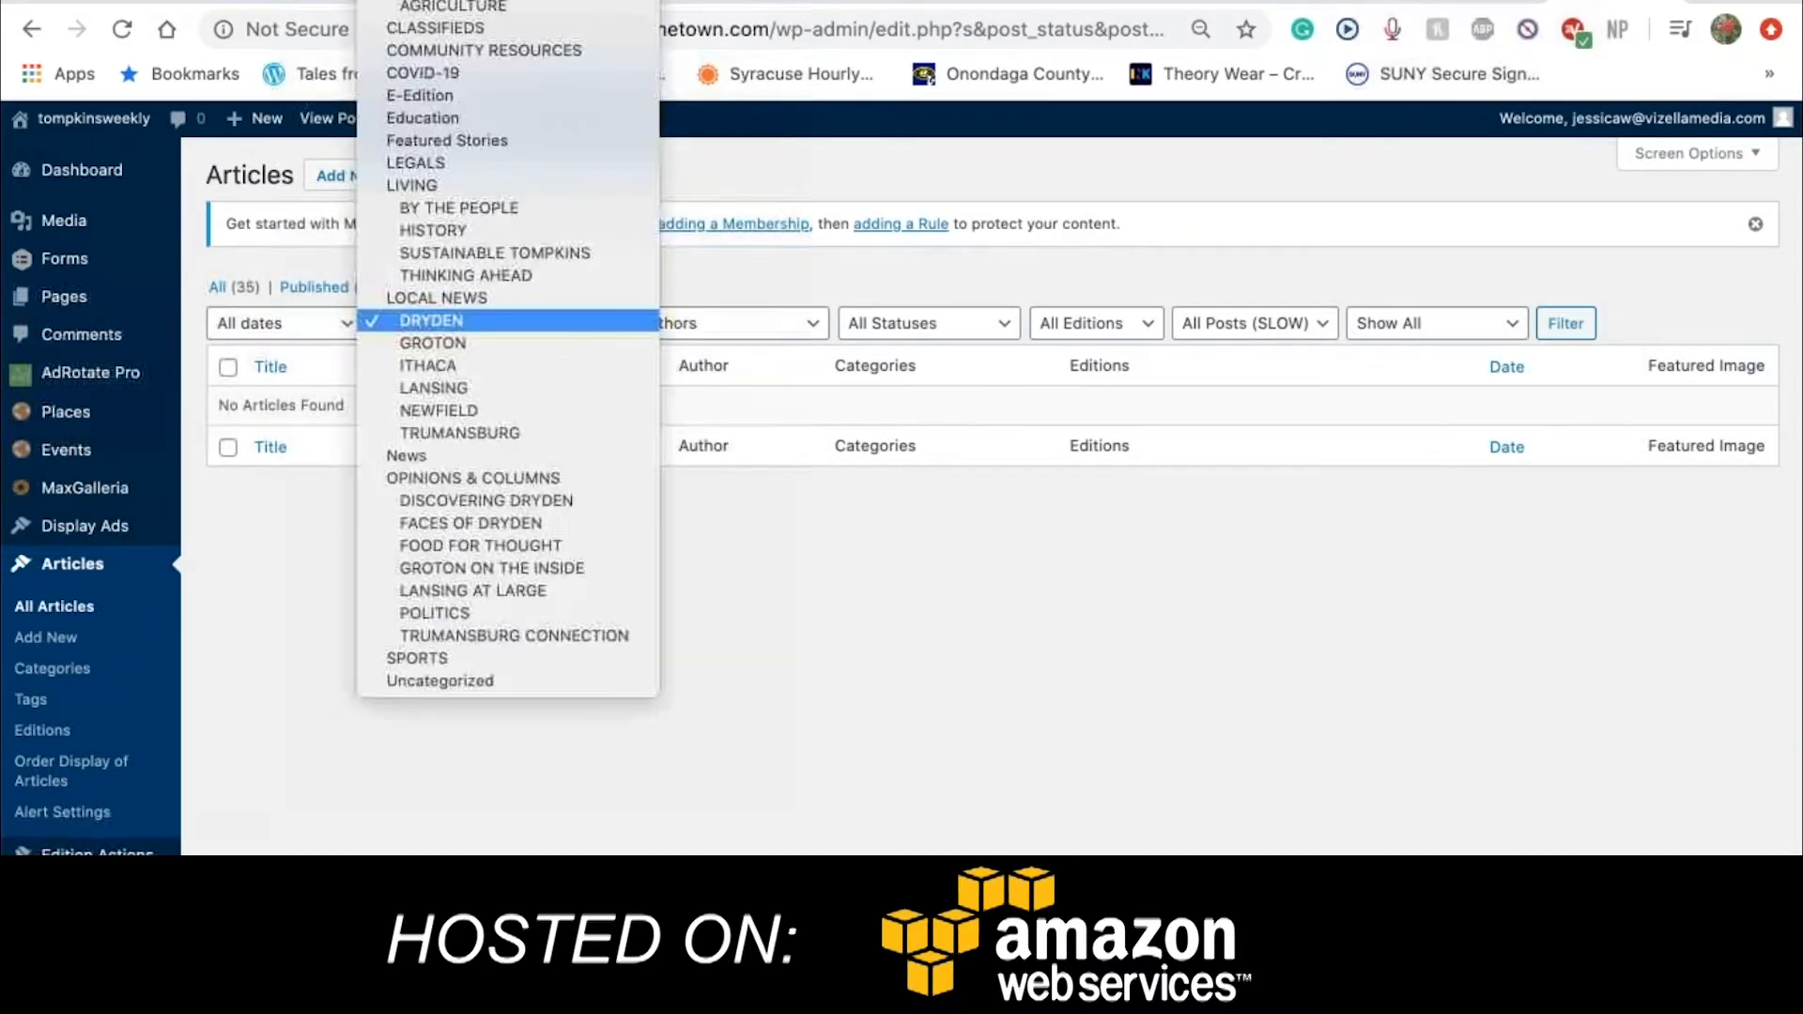
{"action": "left_click", "coordinate": [575, 344]}
{"action": "scroll", "coordinate": [1060, 336], "scroll_direction": "down", "scroll_amount": 3}
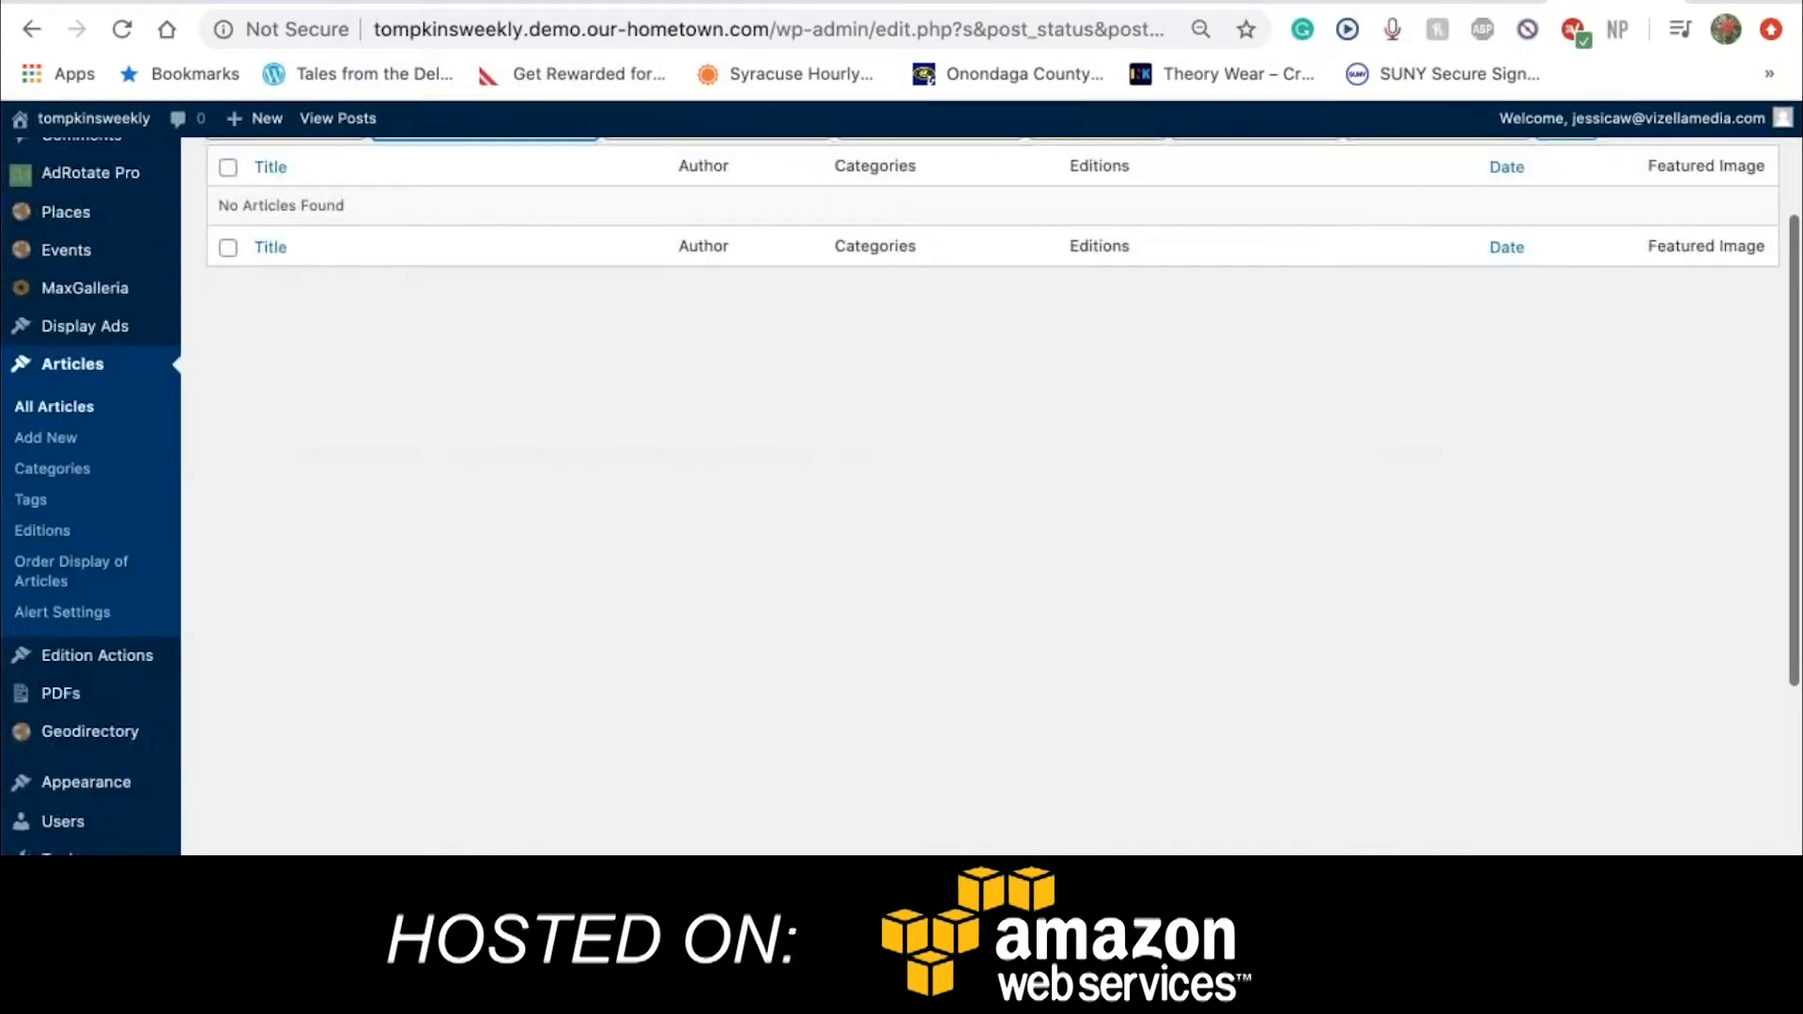
{"action": "left_click", "coordinate": [549, 182]}
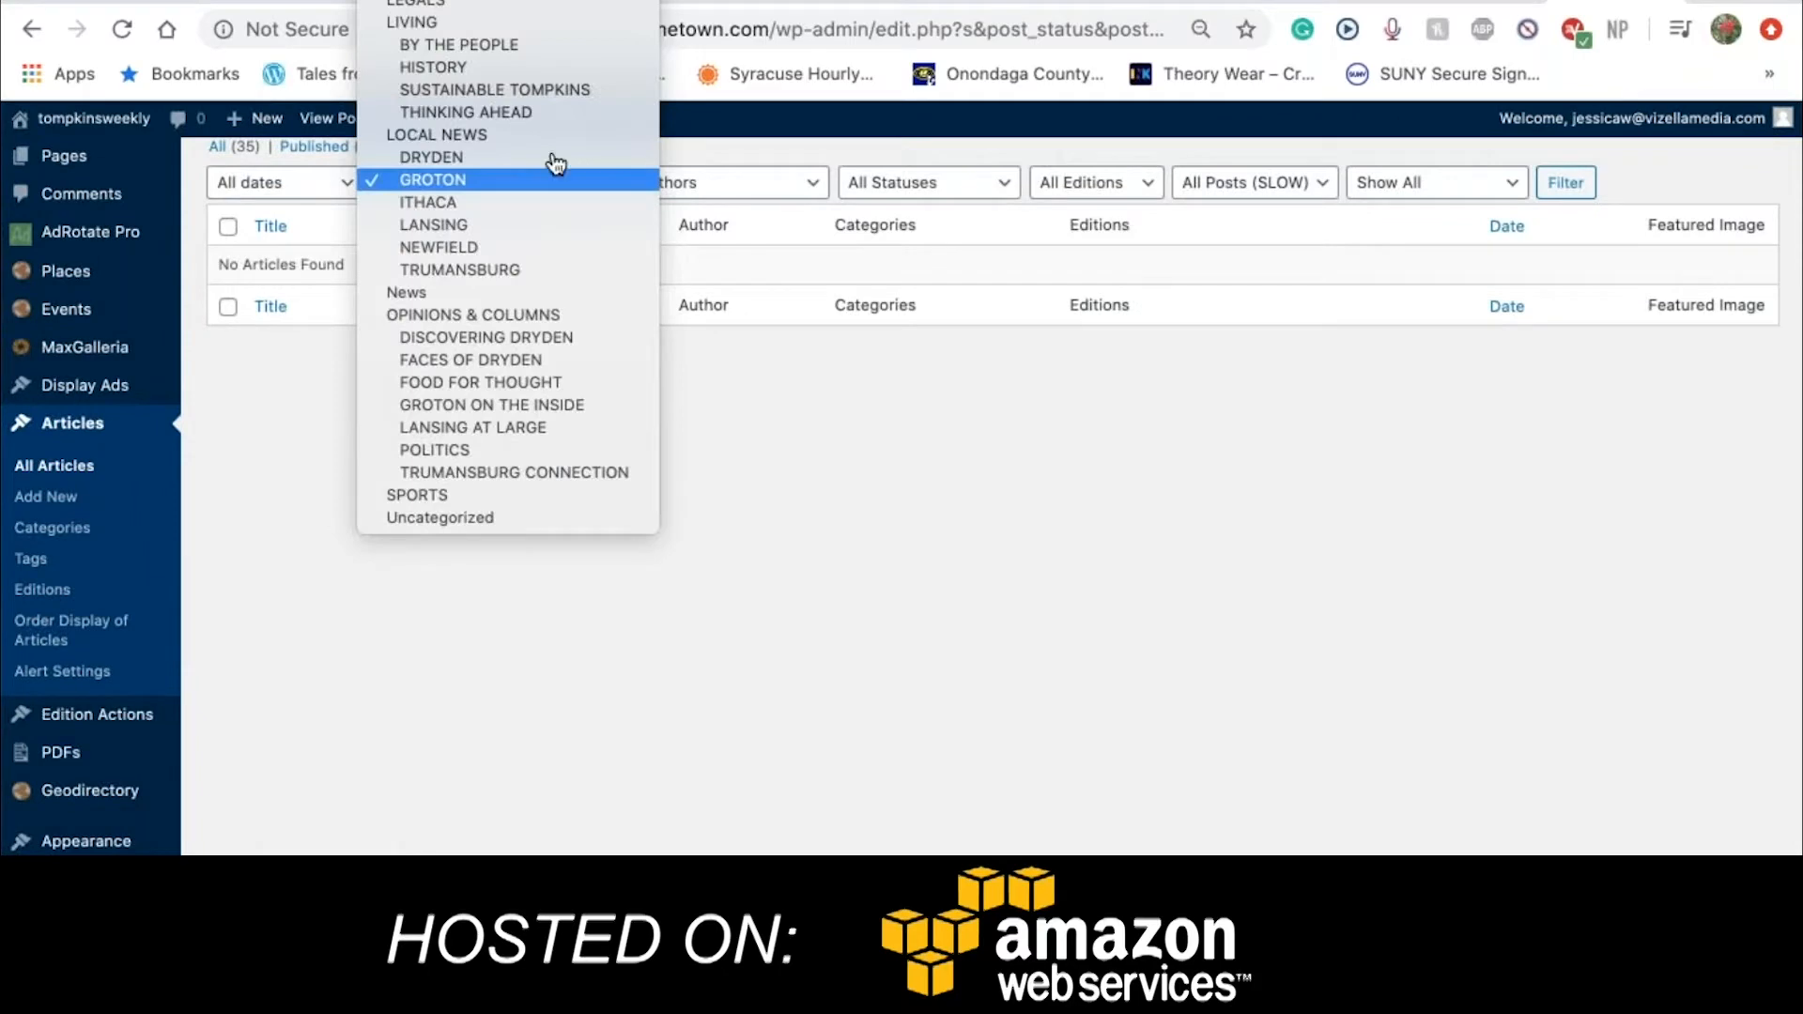
{"action": "scroll", "coordinate": [549, 218], "scroll_direction": "up", "scroll_amount": 2}
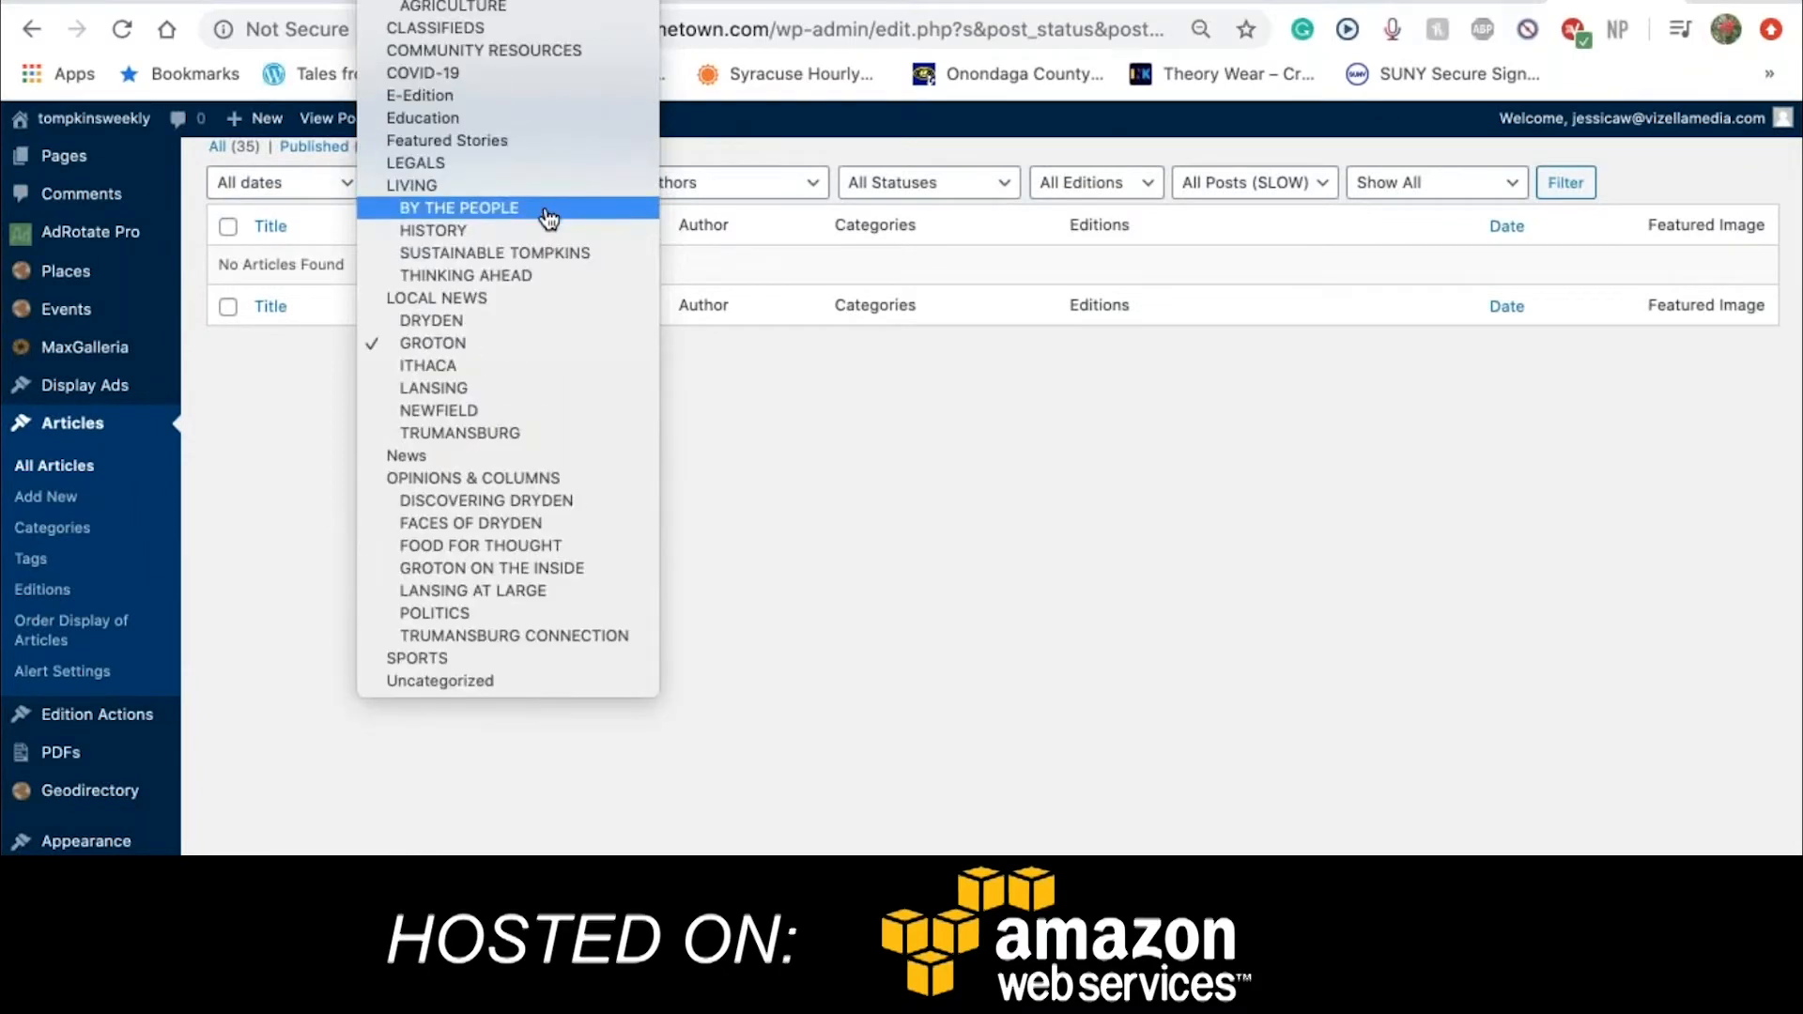
{"action": "left_click", "coordinate": [499, 1]}
{"action": "left_click", "coordinate": [1567, 190]}
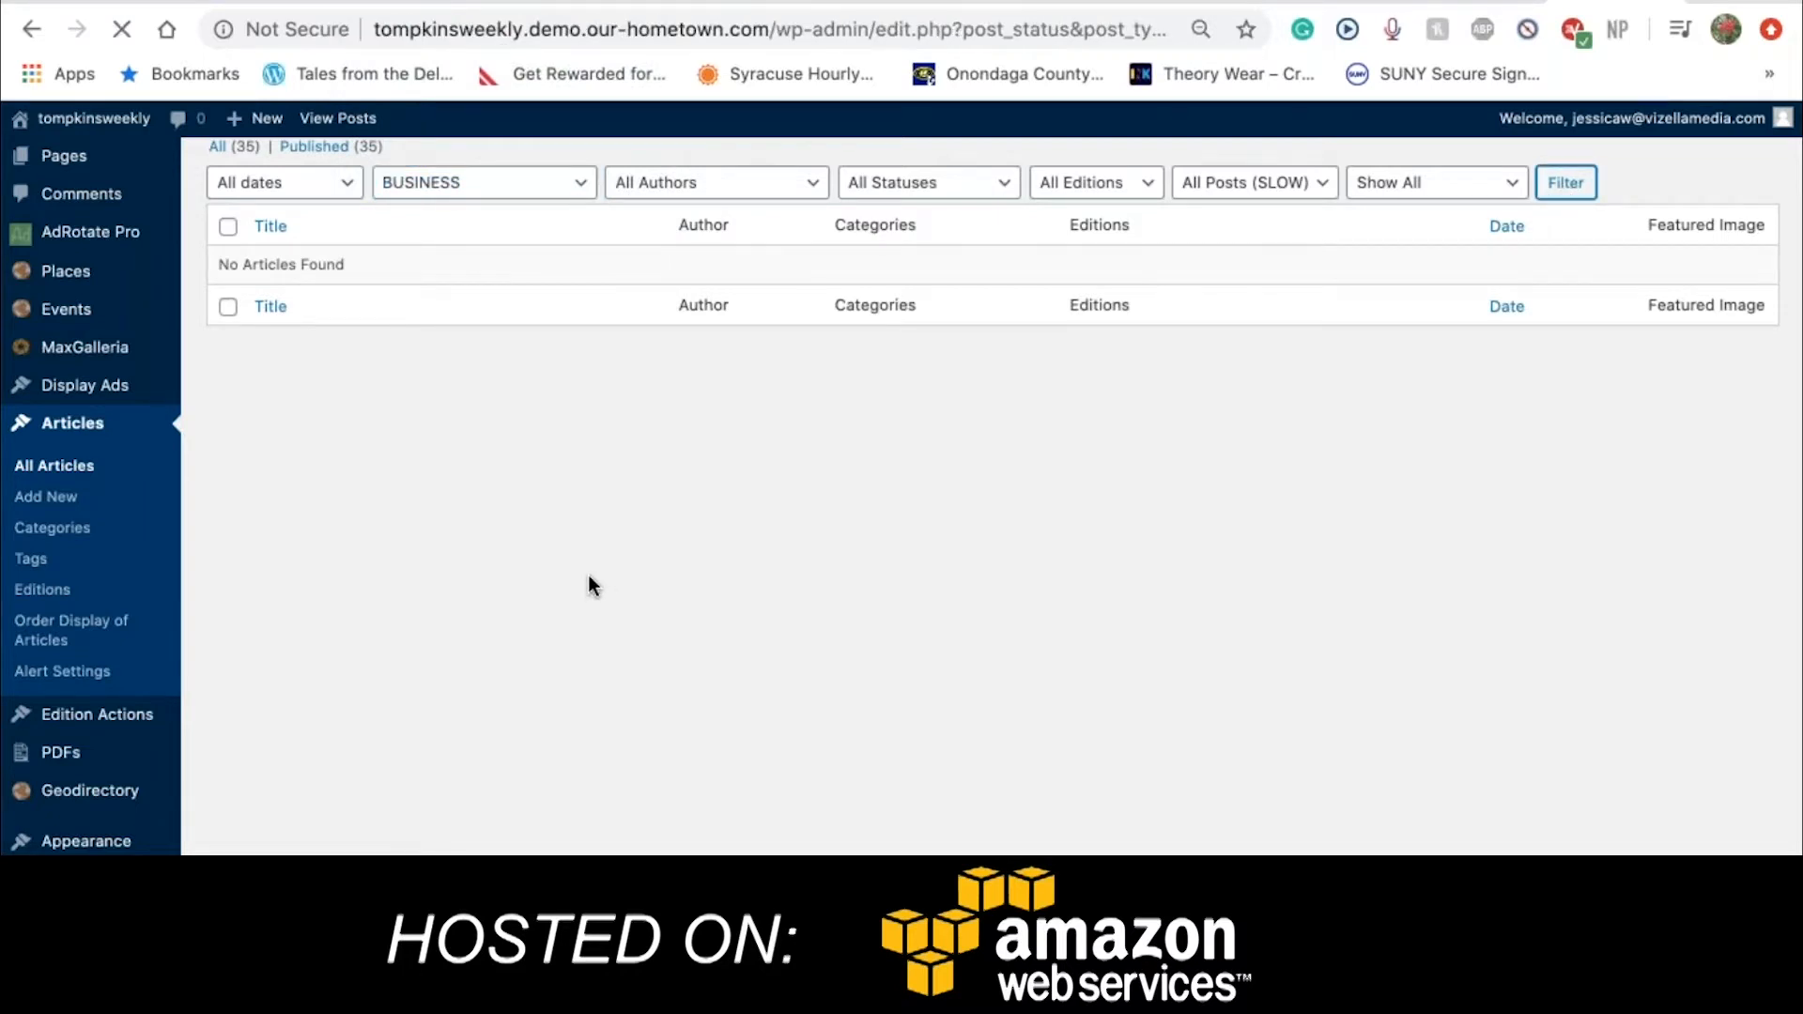
Filter the Articles list by the COVID-19 category, showing its three articles
{"action": "left_click", "coordinate": [496, 323]}
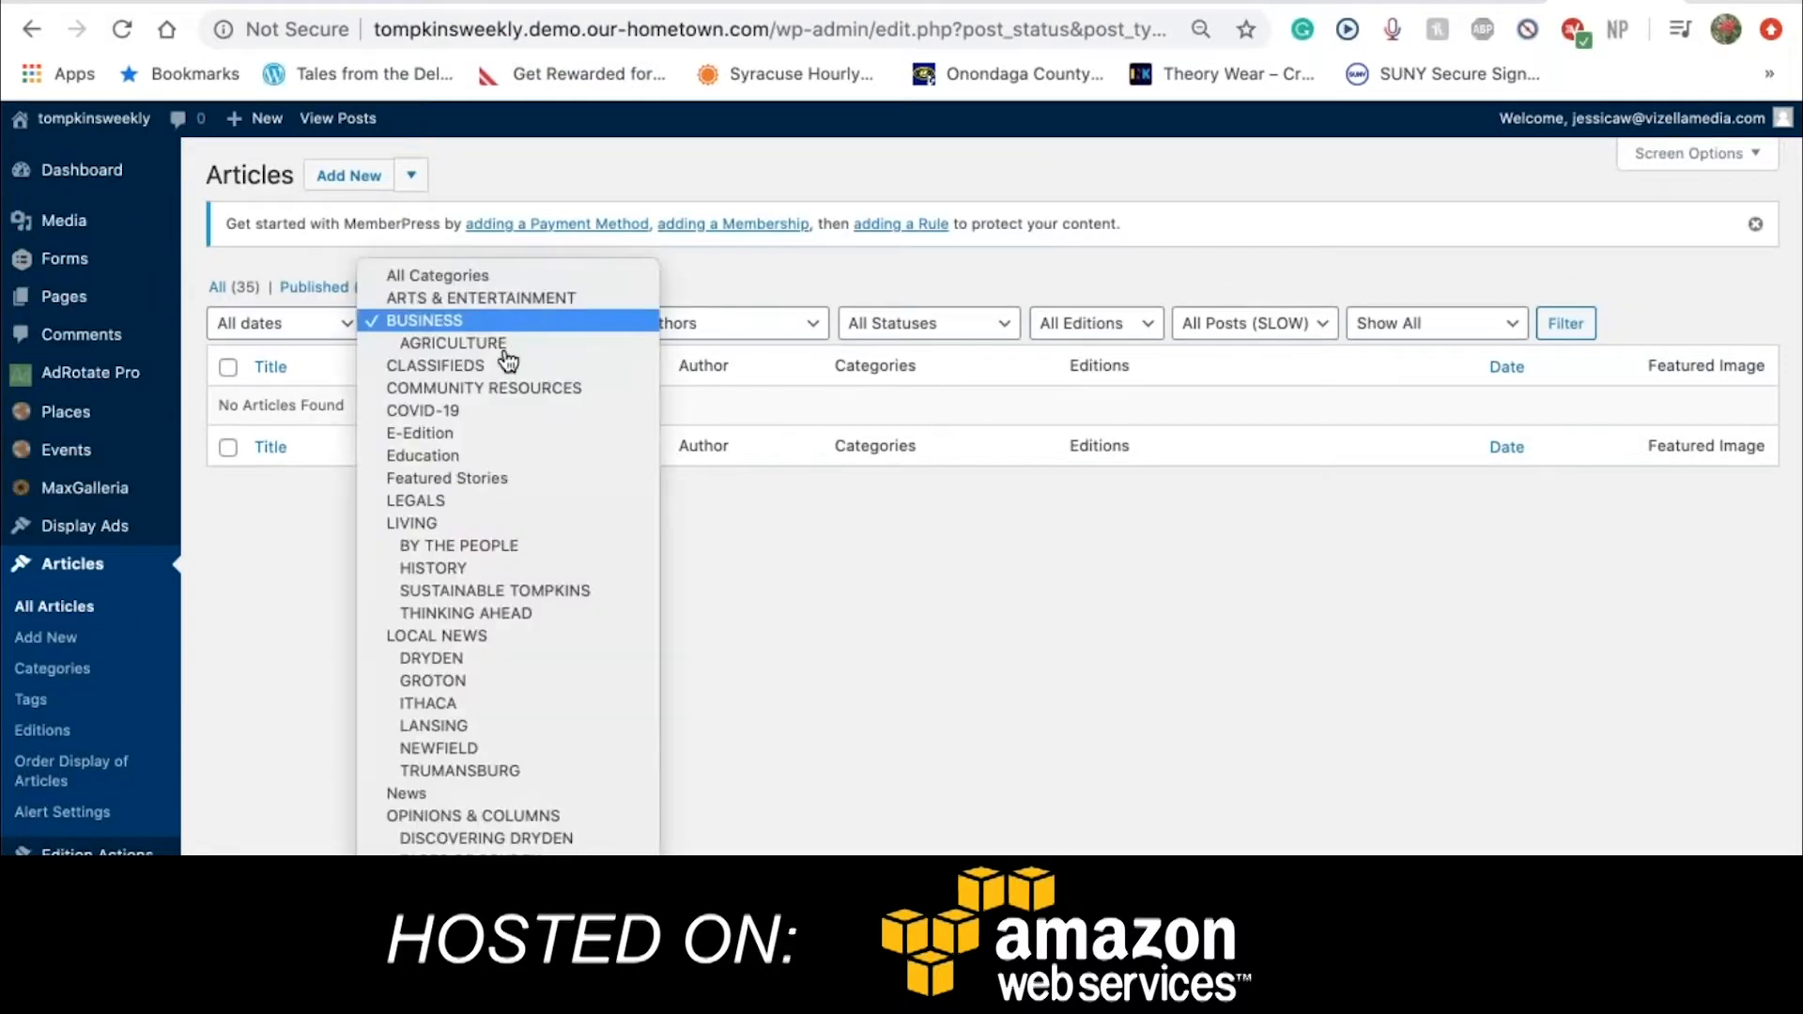
{"action": "left_click", "coordinate": [531, 420]}
{"action": "scroll", "coordinate": [1455, 183], "scroll_direction": "down", "scroll_amount": 3}
{"action": "left_click", "coordinate": [1563, 167]}
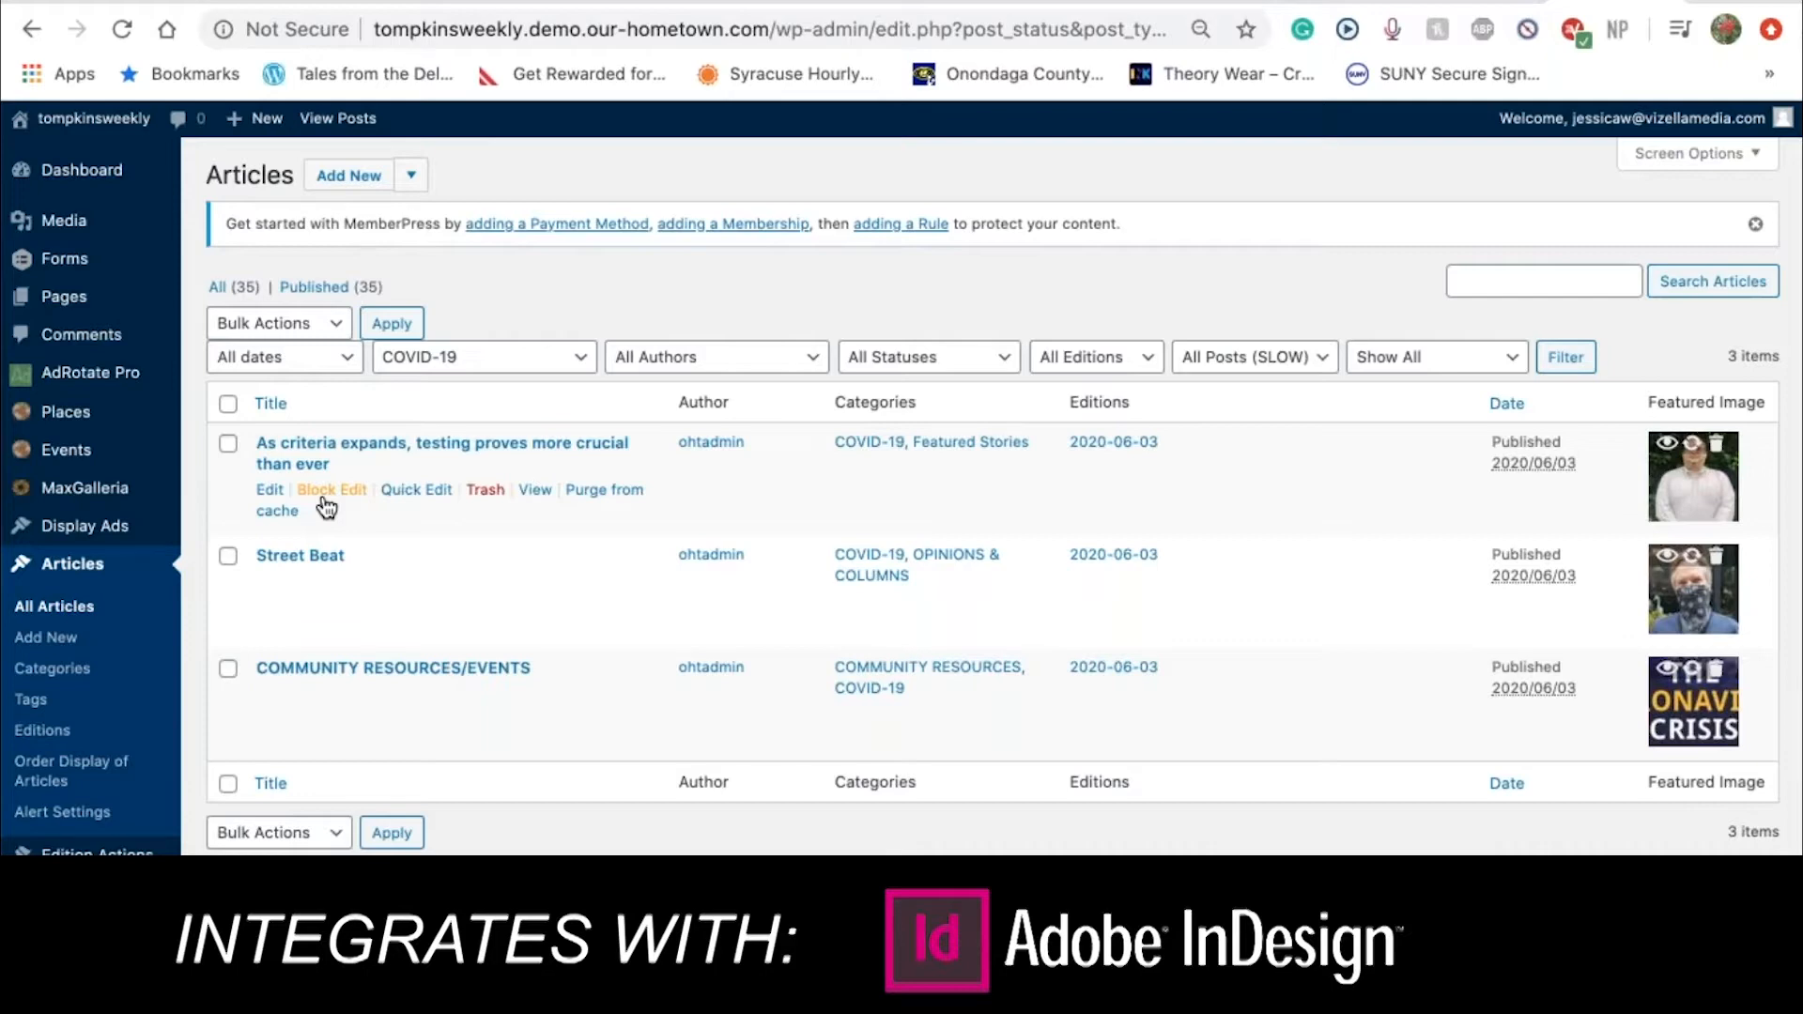
Trash 'As criteria expands, testing proves more crucial than ever' and view the Trash (1) list
{"action": "left_click", "coordinate": [485, 490]}
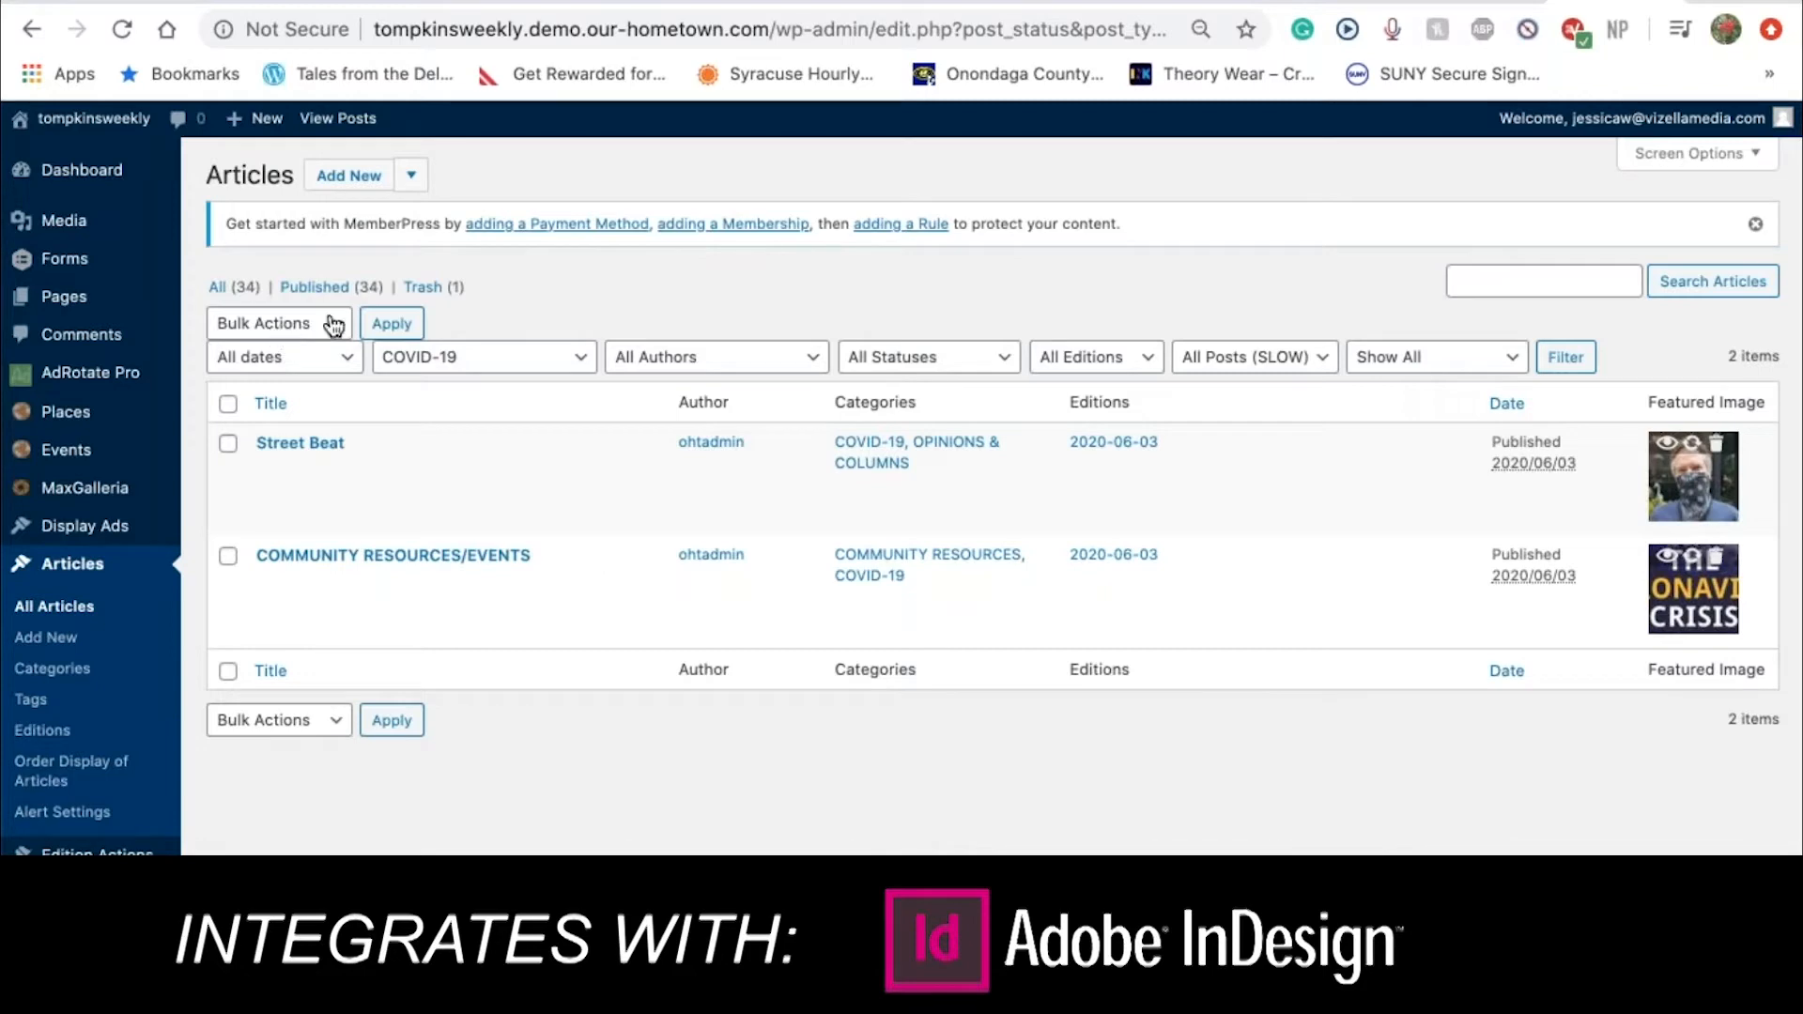
{"action": "left_click", "coordinate": [422, 289]}
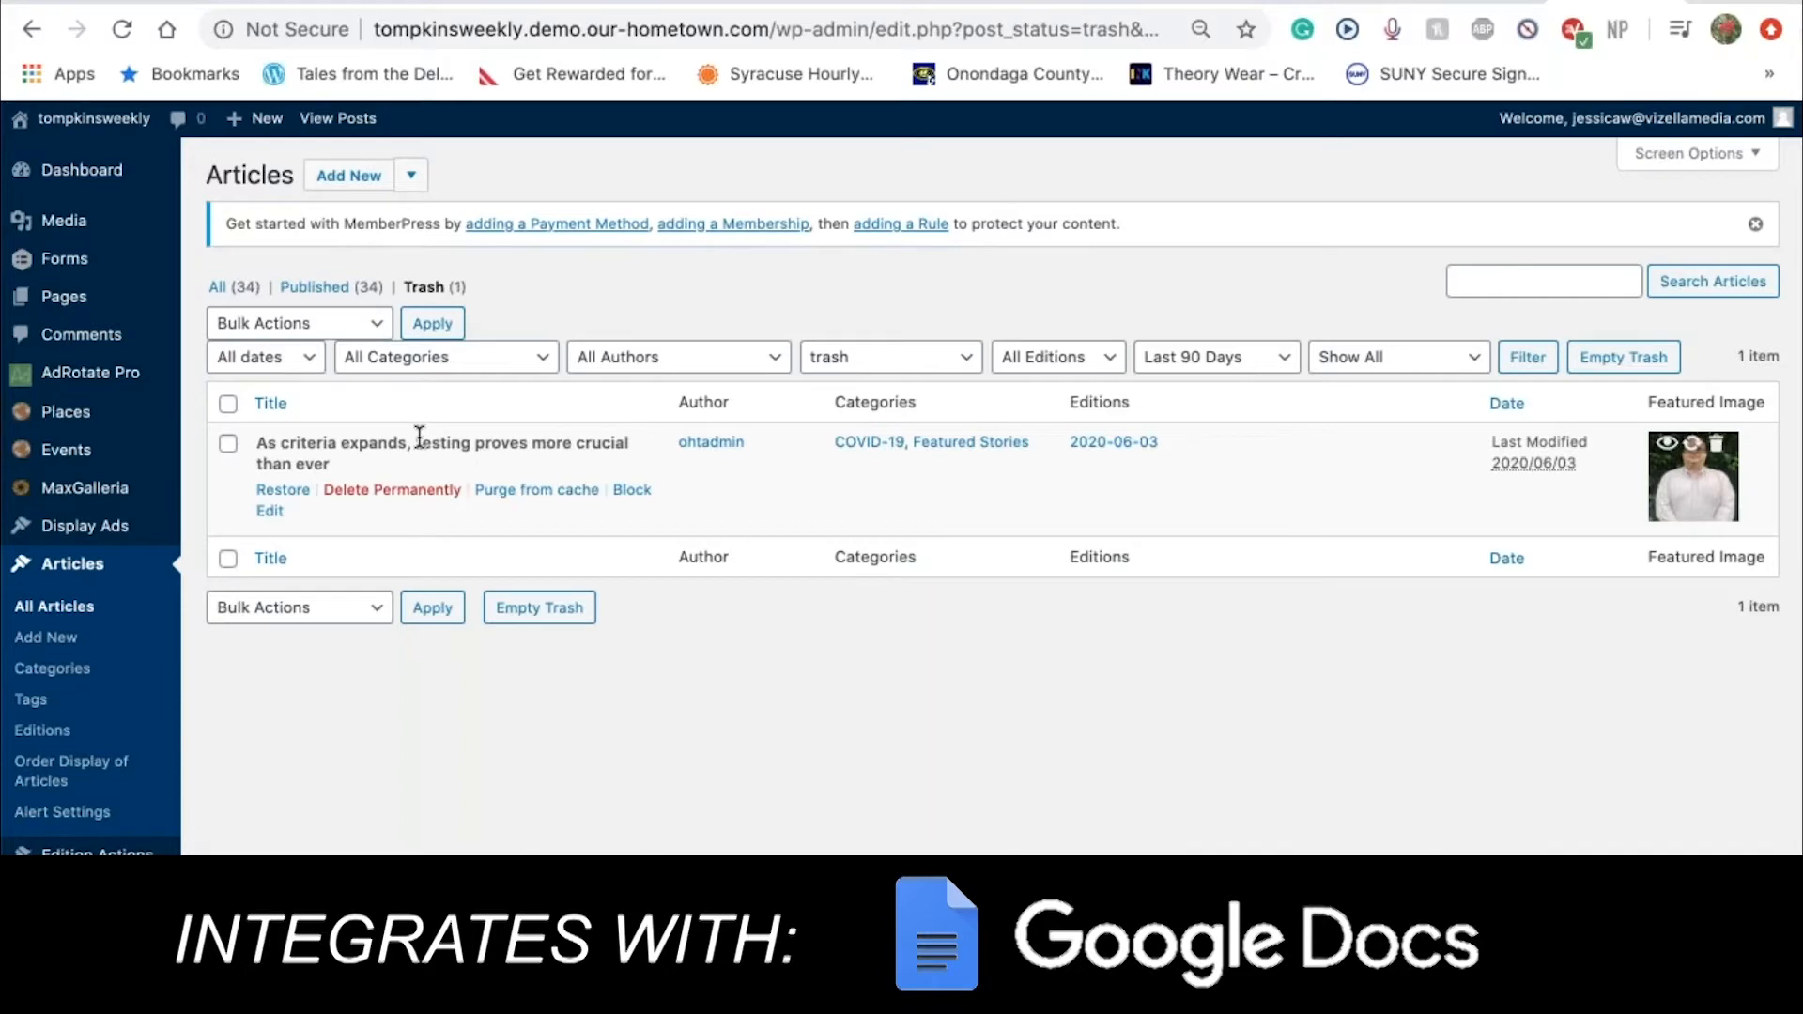
Restore the testing article and filter the list to All Statuses, showing 35 published
{"action": "left_click", "coordinate": [293, 498]}
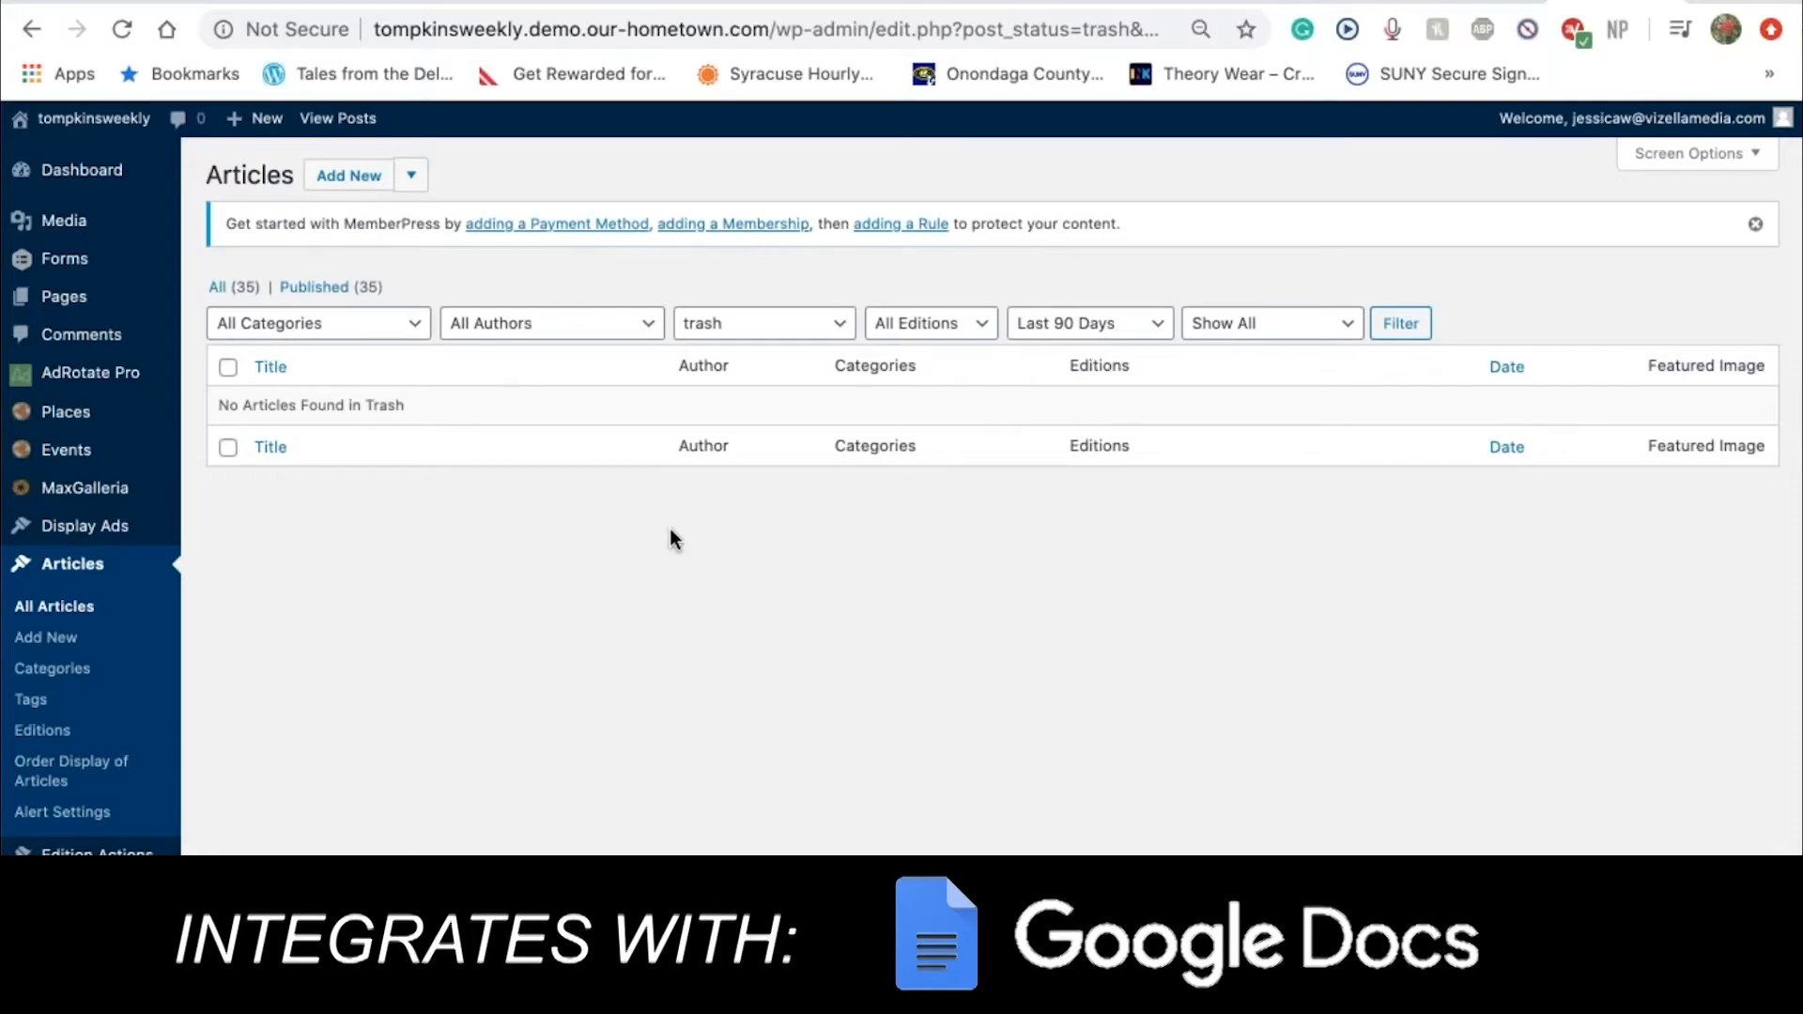
{"action": "left_click", "coordinate": [744, 325]}
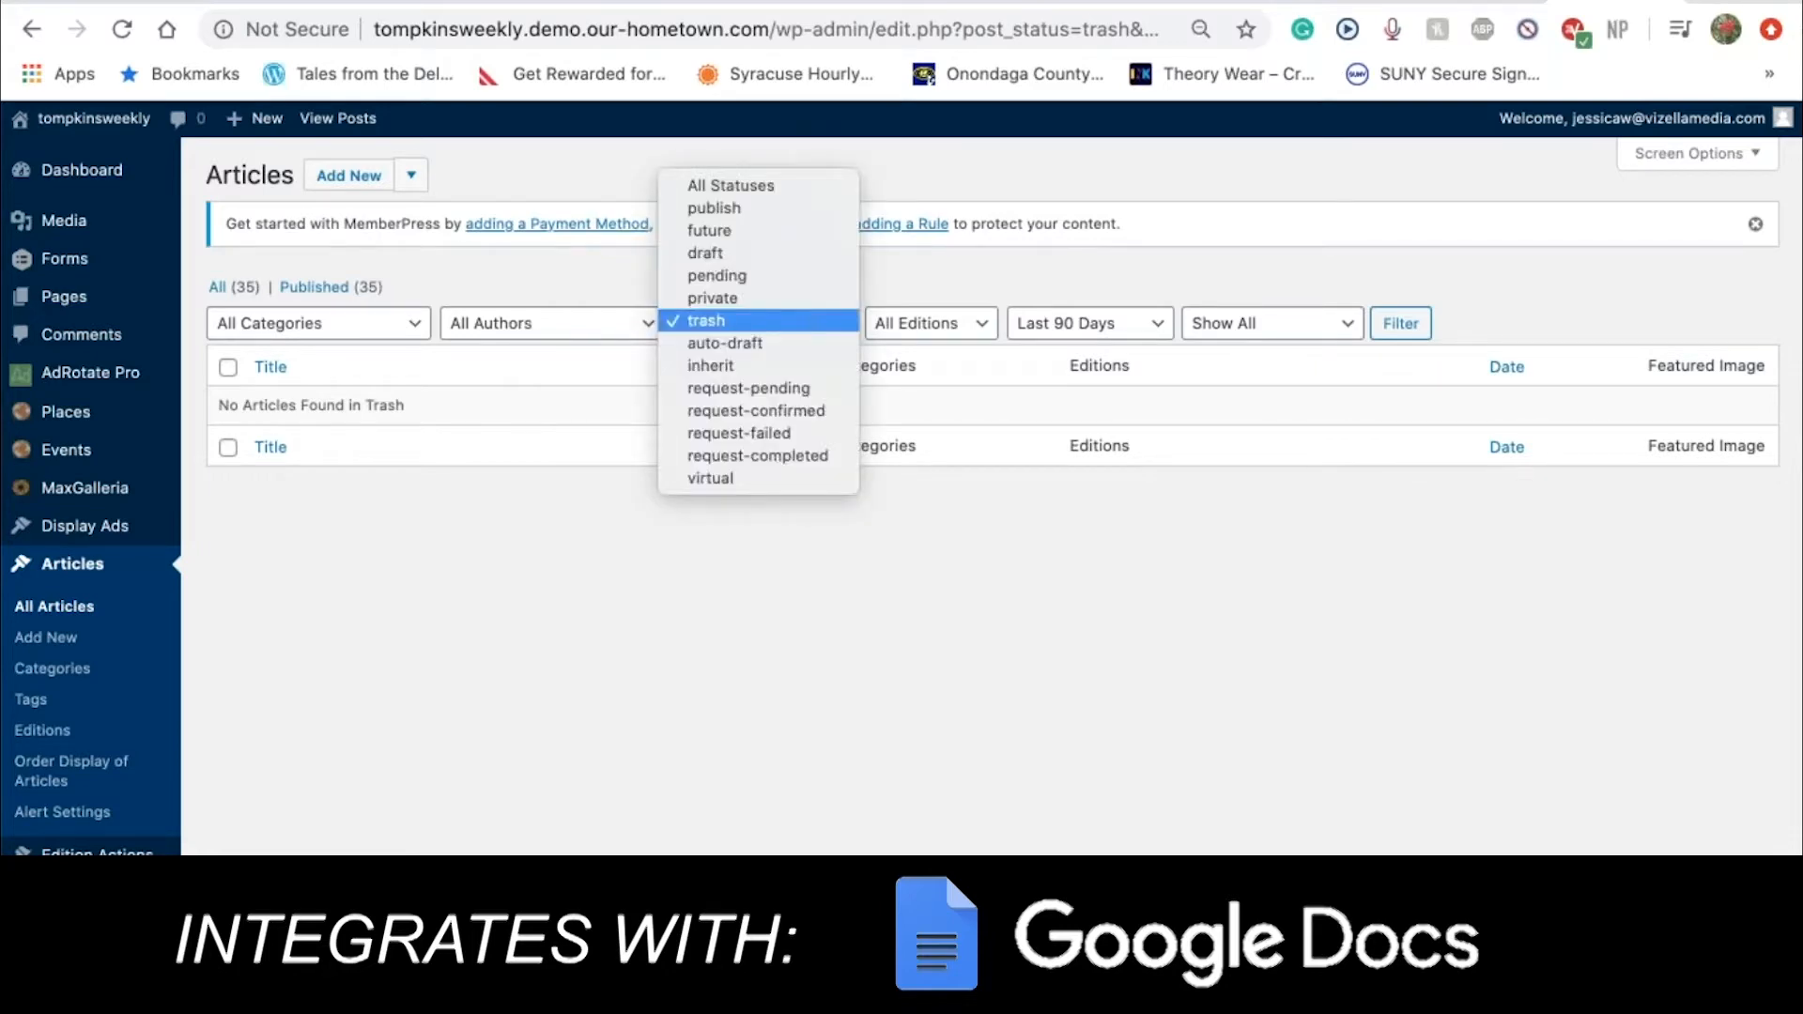
{"action": "left_click", "coordinate": [744, 184]}
{"action": "scroll", "coordinate": [876, 257], "scroll_direction": "down", "scroll_amount": 3}
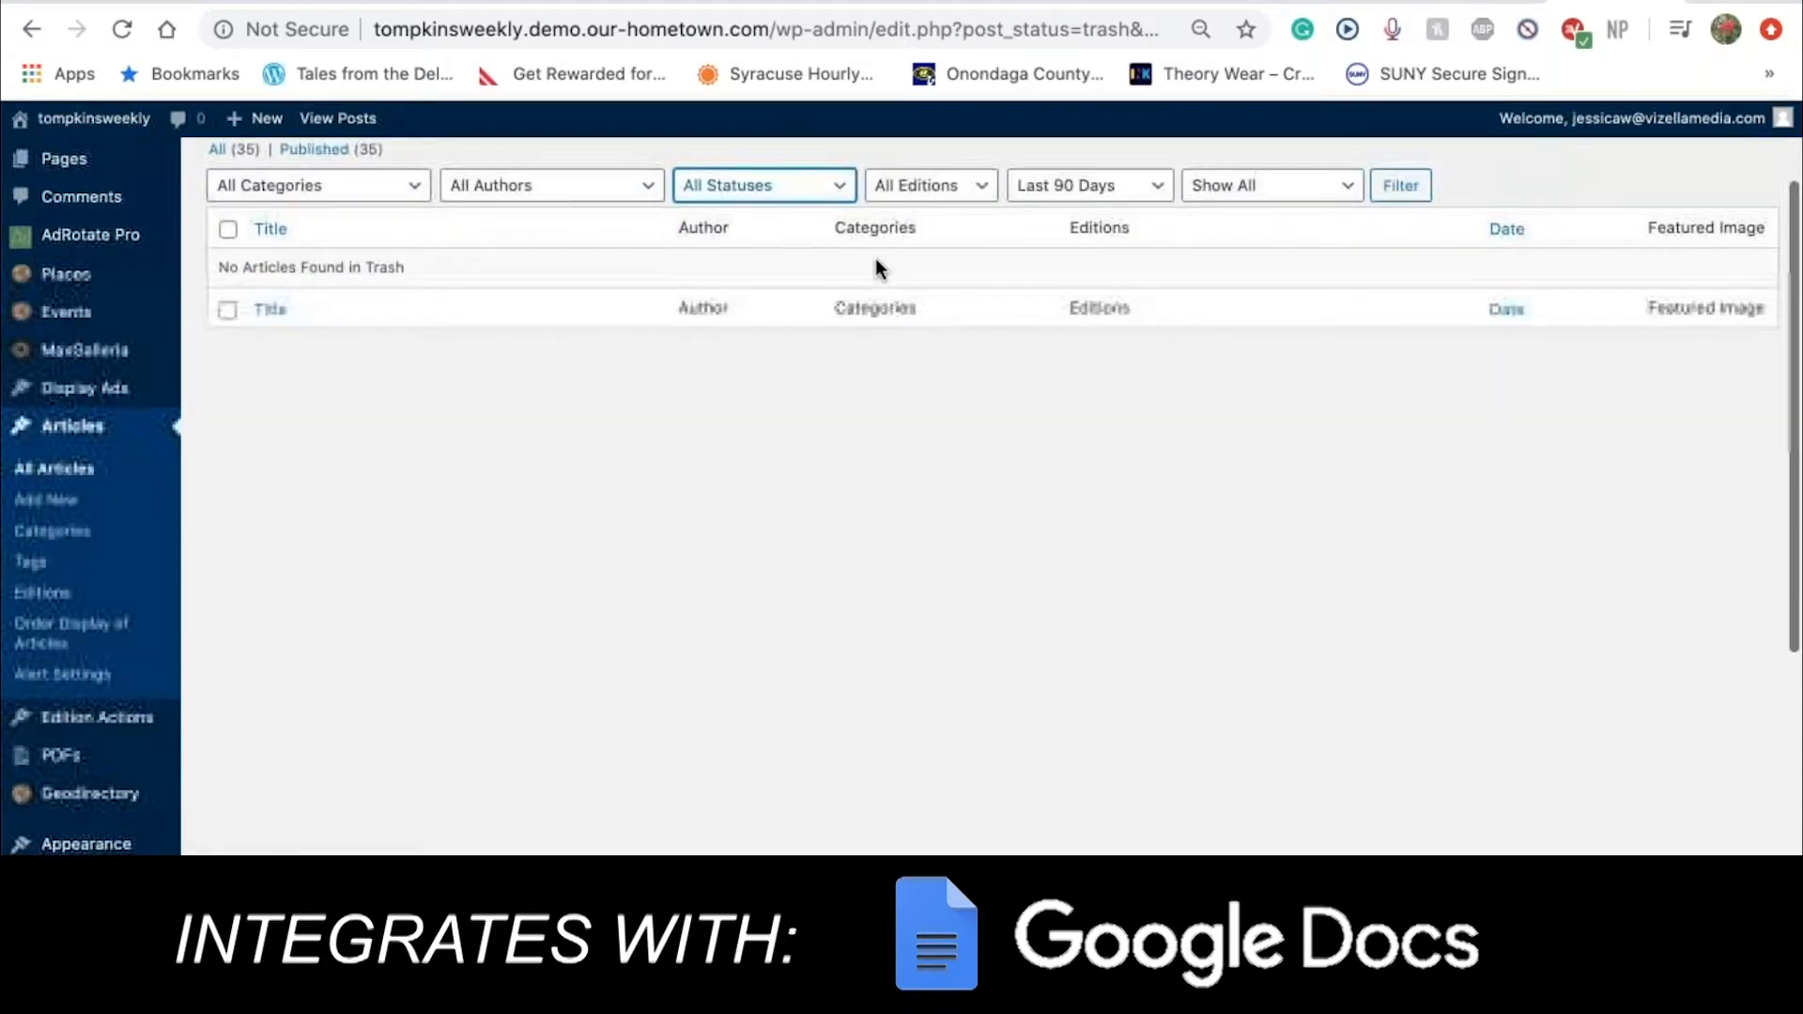
{"action": "left_click", "coordinate": [1418, 188]}
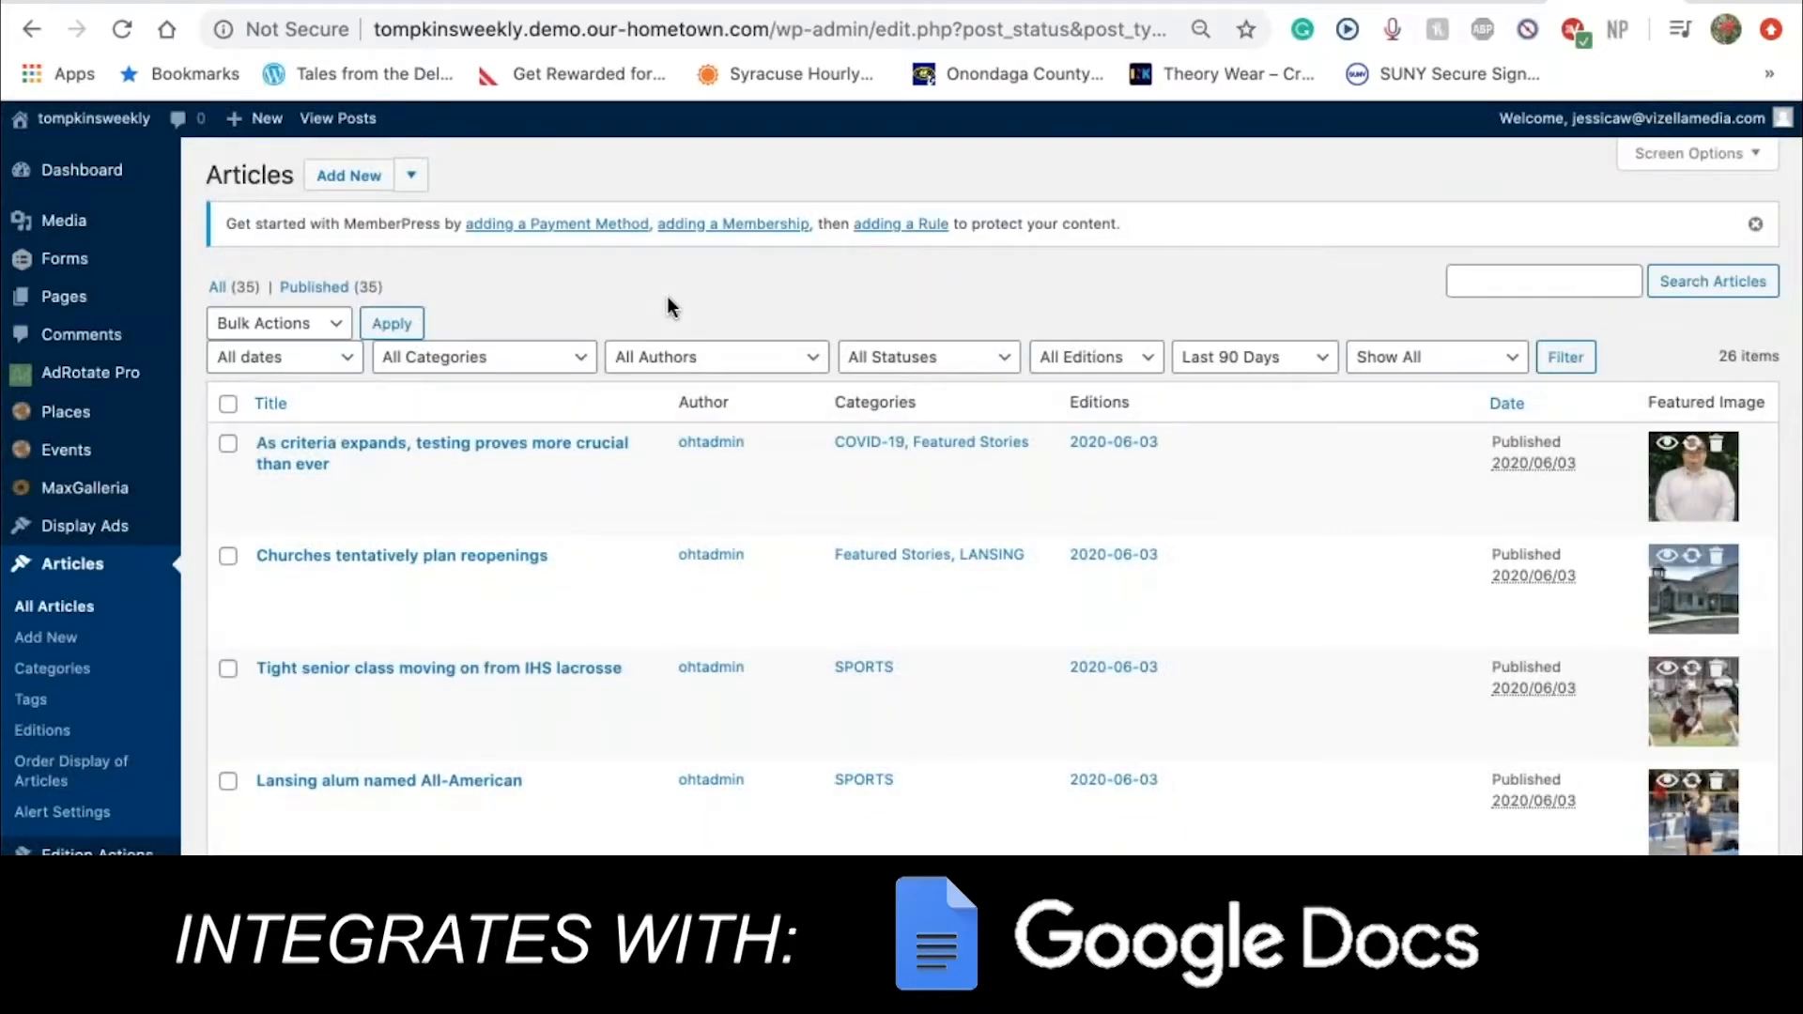
Start a blank new article and collapse its All In One SEO Pack box
{"action": "left_click", "coordinate": [349, 176]}
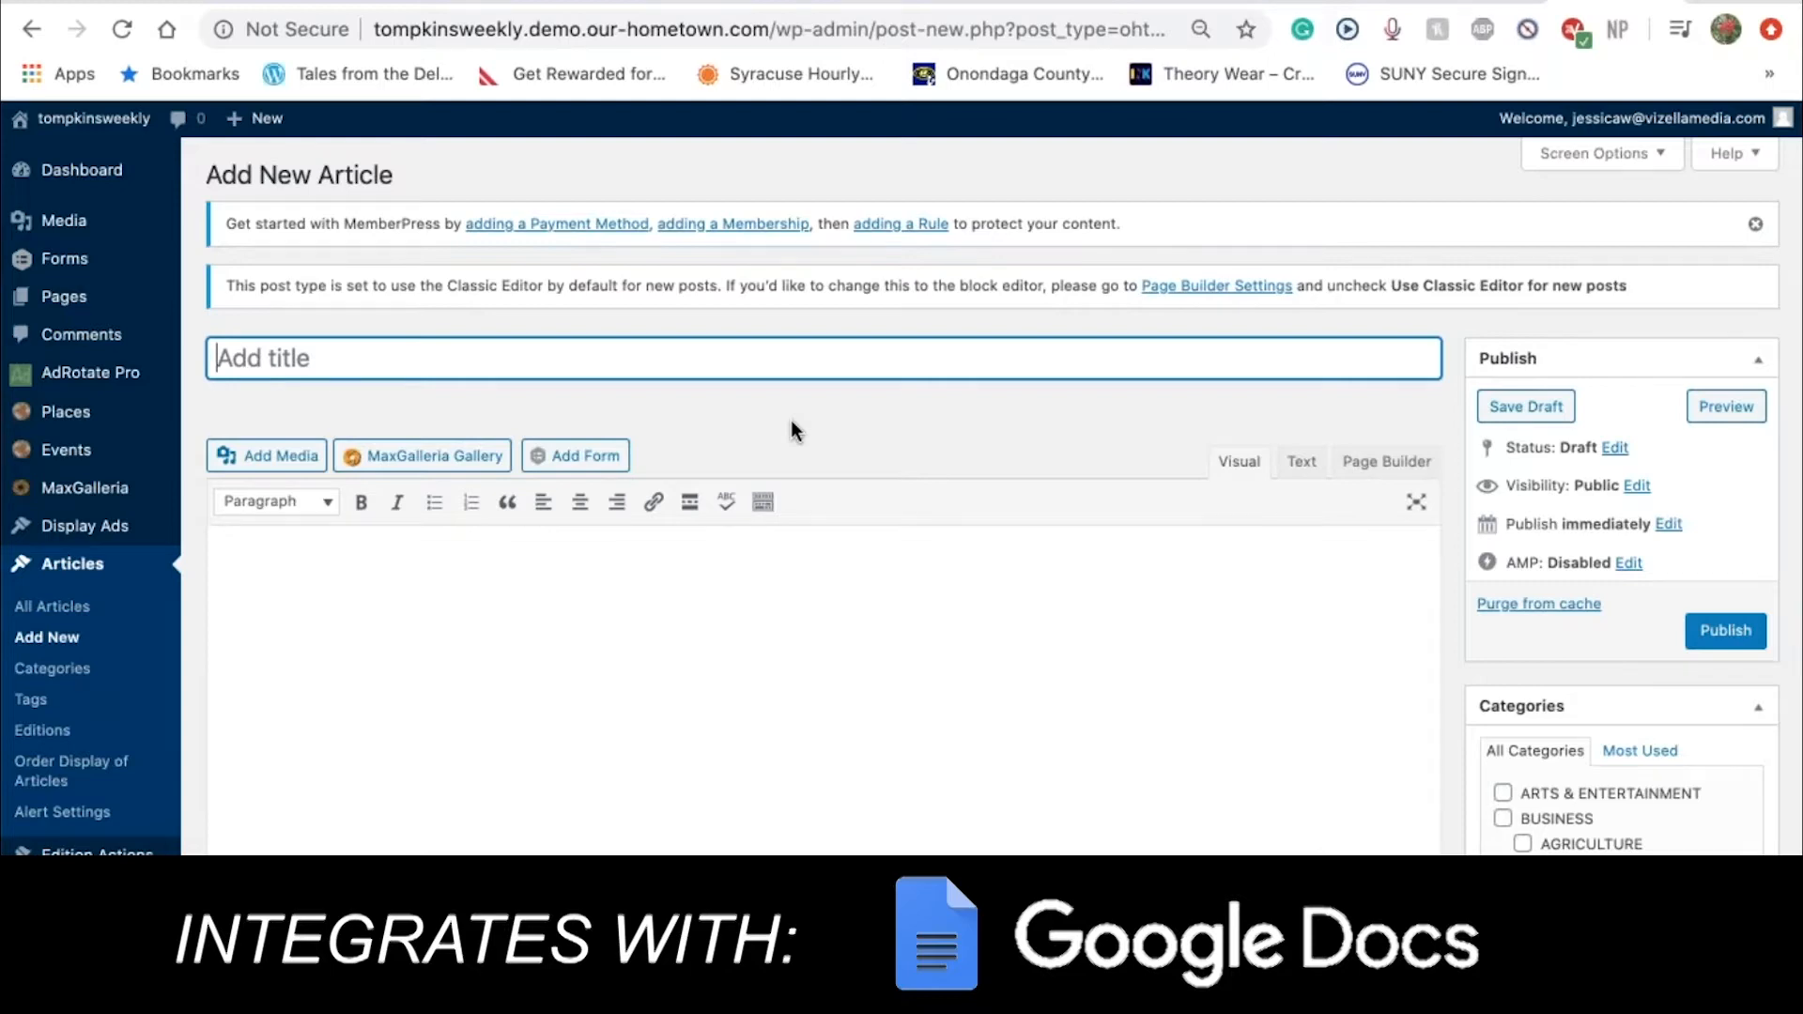
{"action": "scroll", "coordinate": [791, 419], "scroll_direction": "down", "scroll_amount": 5}
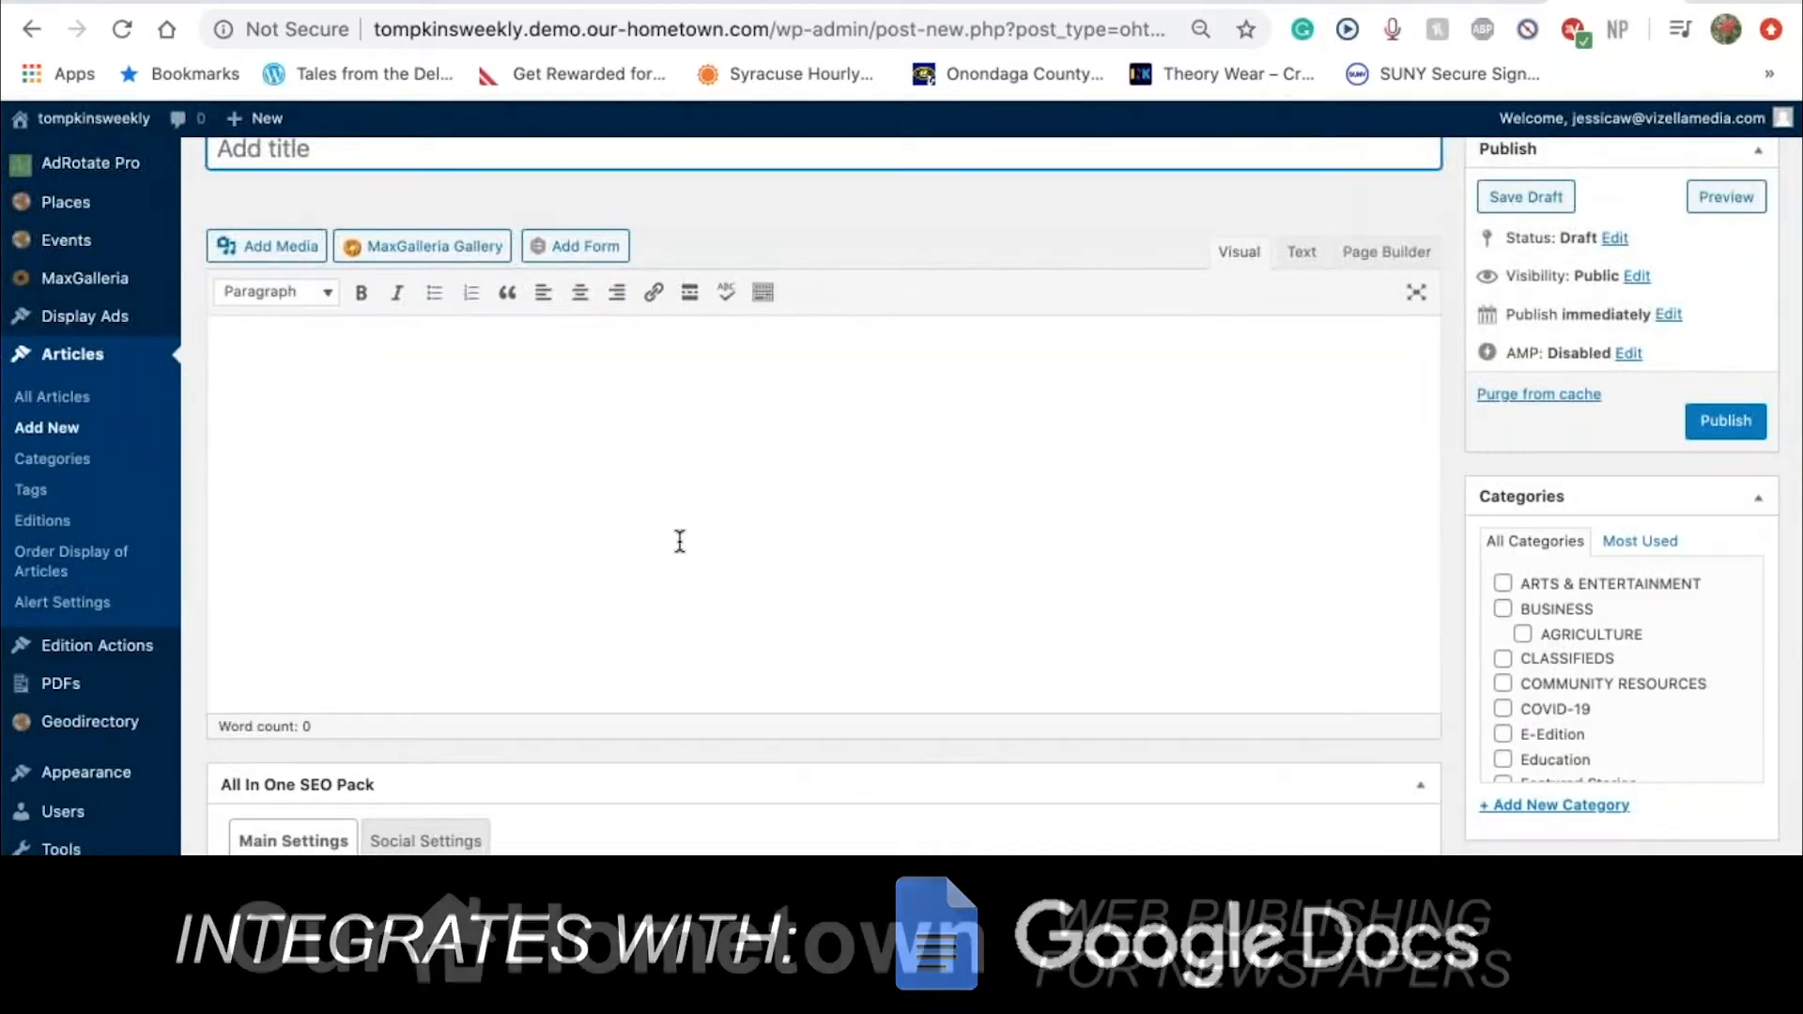
{"action": "scroll", "coordinate": [685, 545], "scroll_direction": "down", "scroll_amount": 1}
{"action": "scroll", "coordinate": [685, 545], "scroll_direction": "down", "scroll_amount": 7}
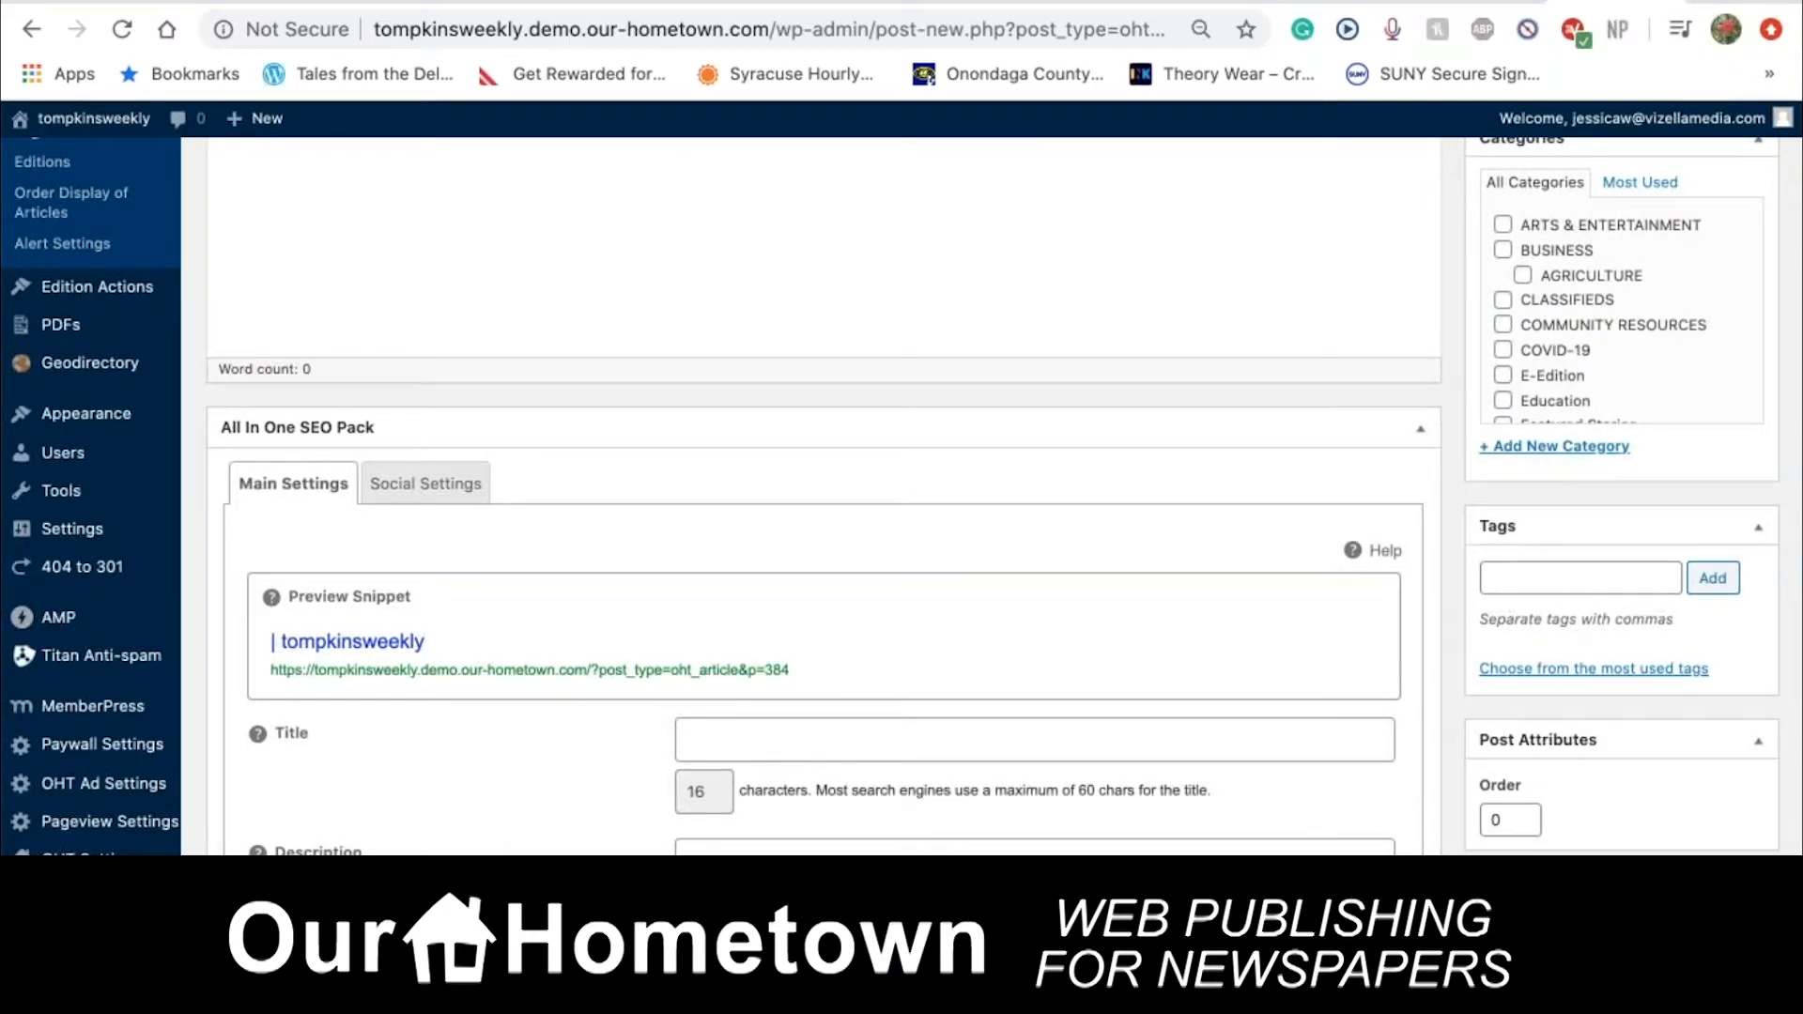
{"action": "scroll", "coordinate": [659, 484], "scroll_direction": "down", "scroll_amount": 1}
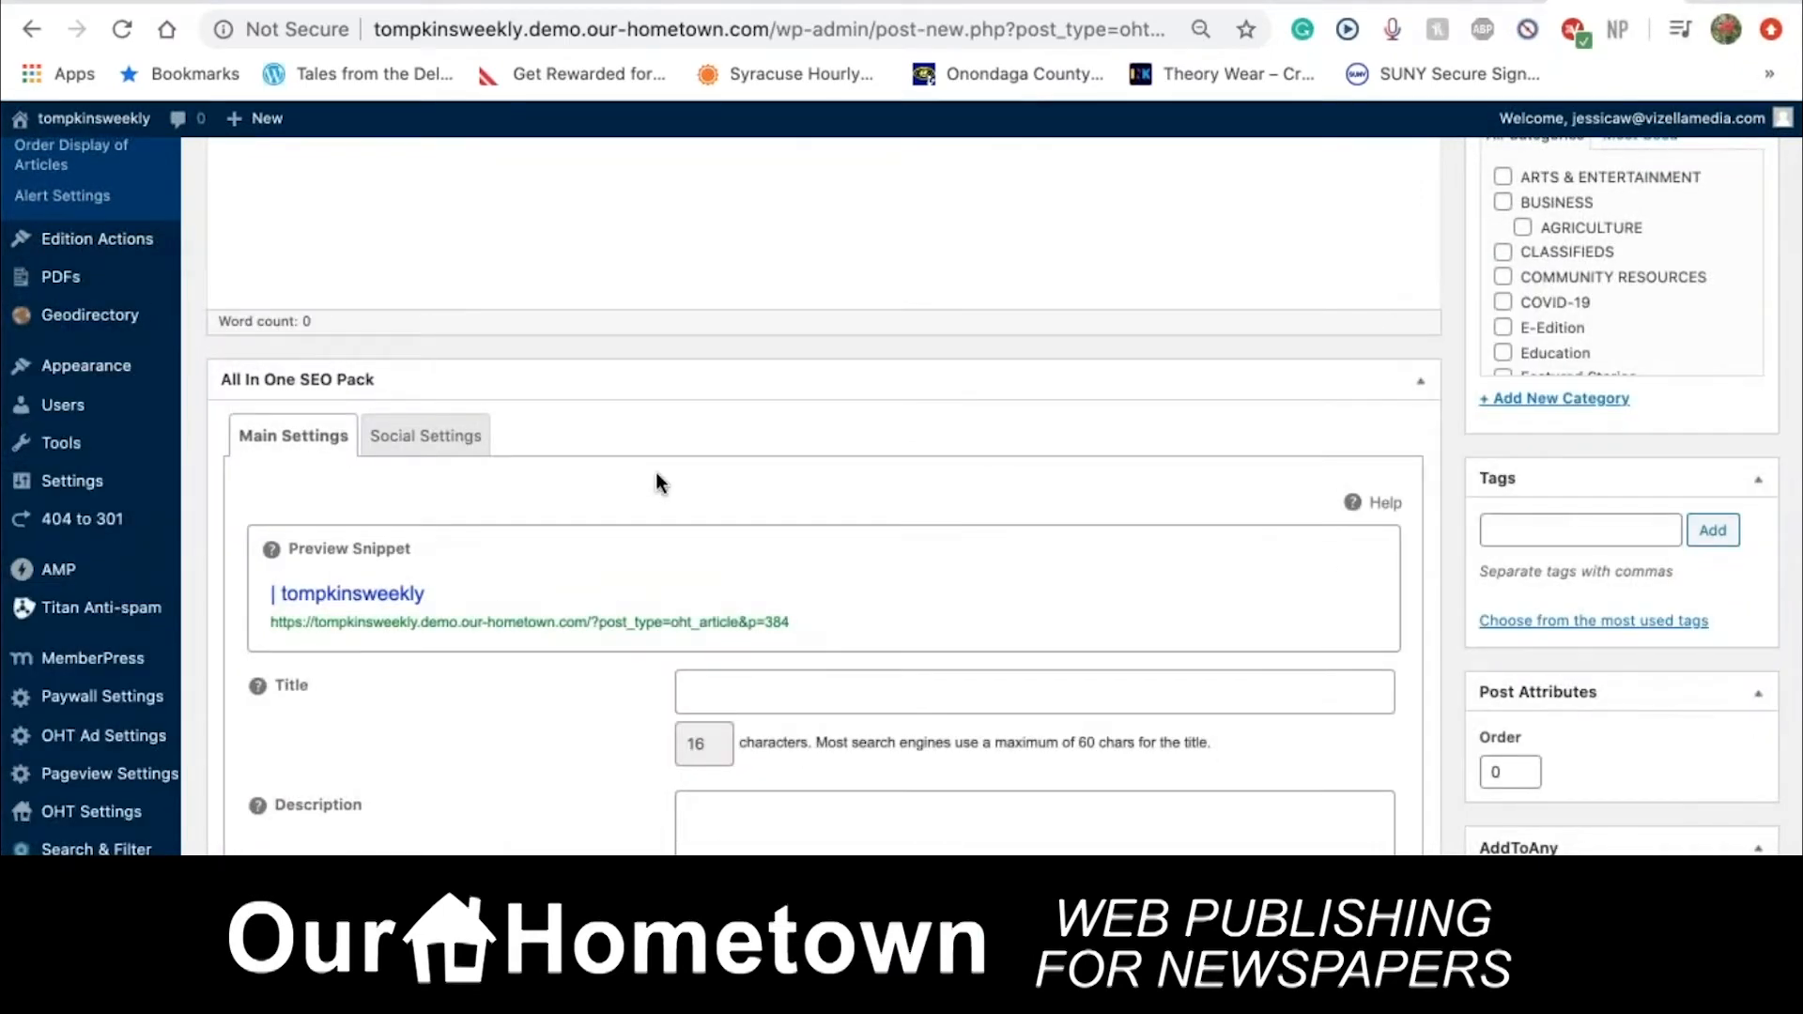
{"action": "scroll", "coordinate": [660, 484], "scroll_direction": "down", "scroll_amount": 5}
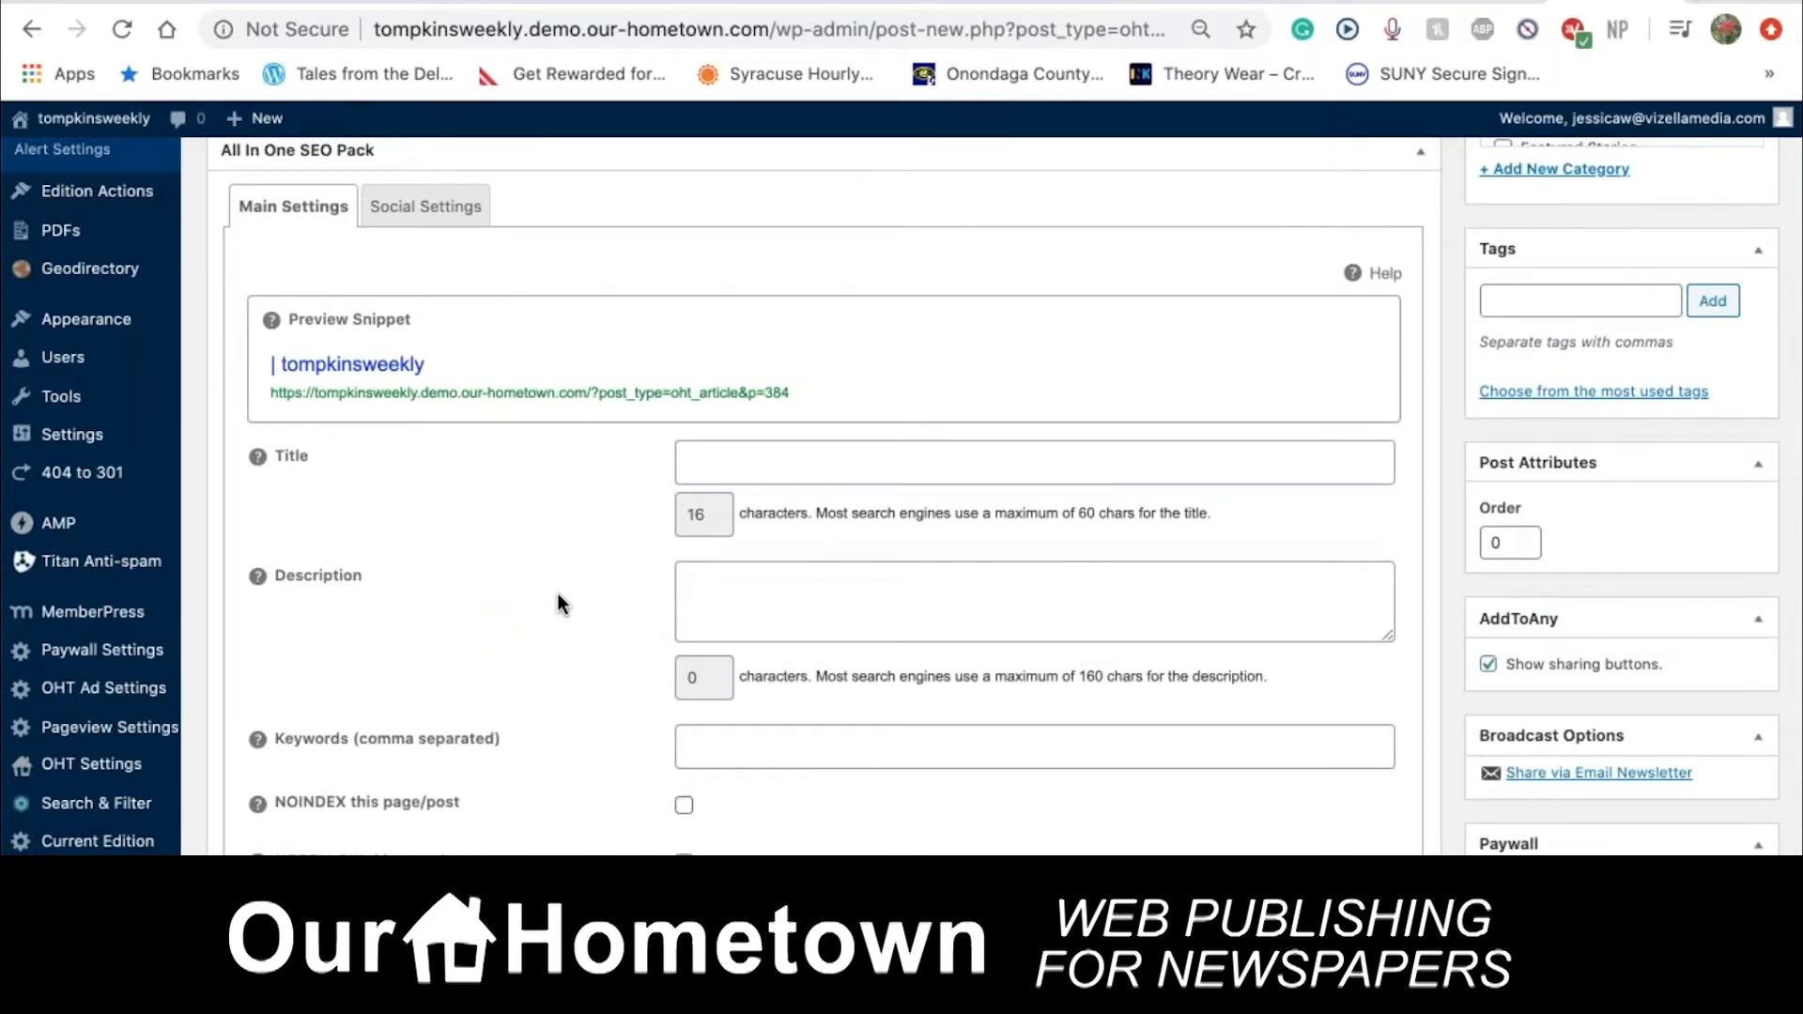
{"action": "scroll", "coordinate": [561, 604], "scroll_direction": "up", "scroll_amount": 2}
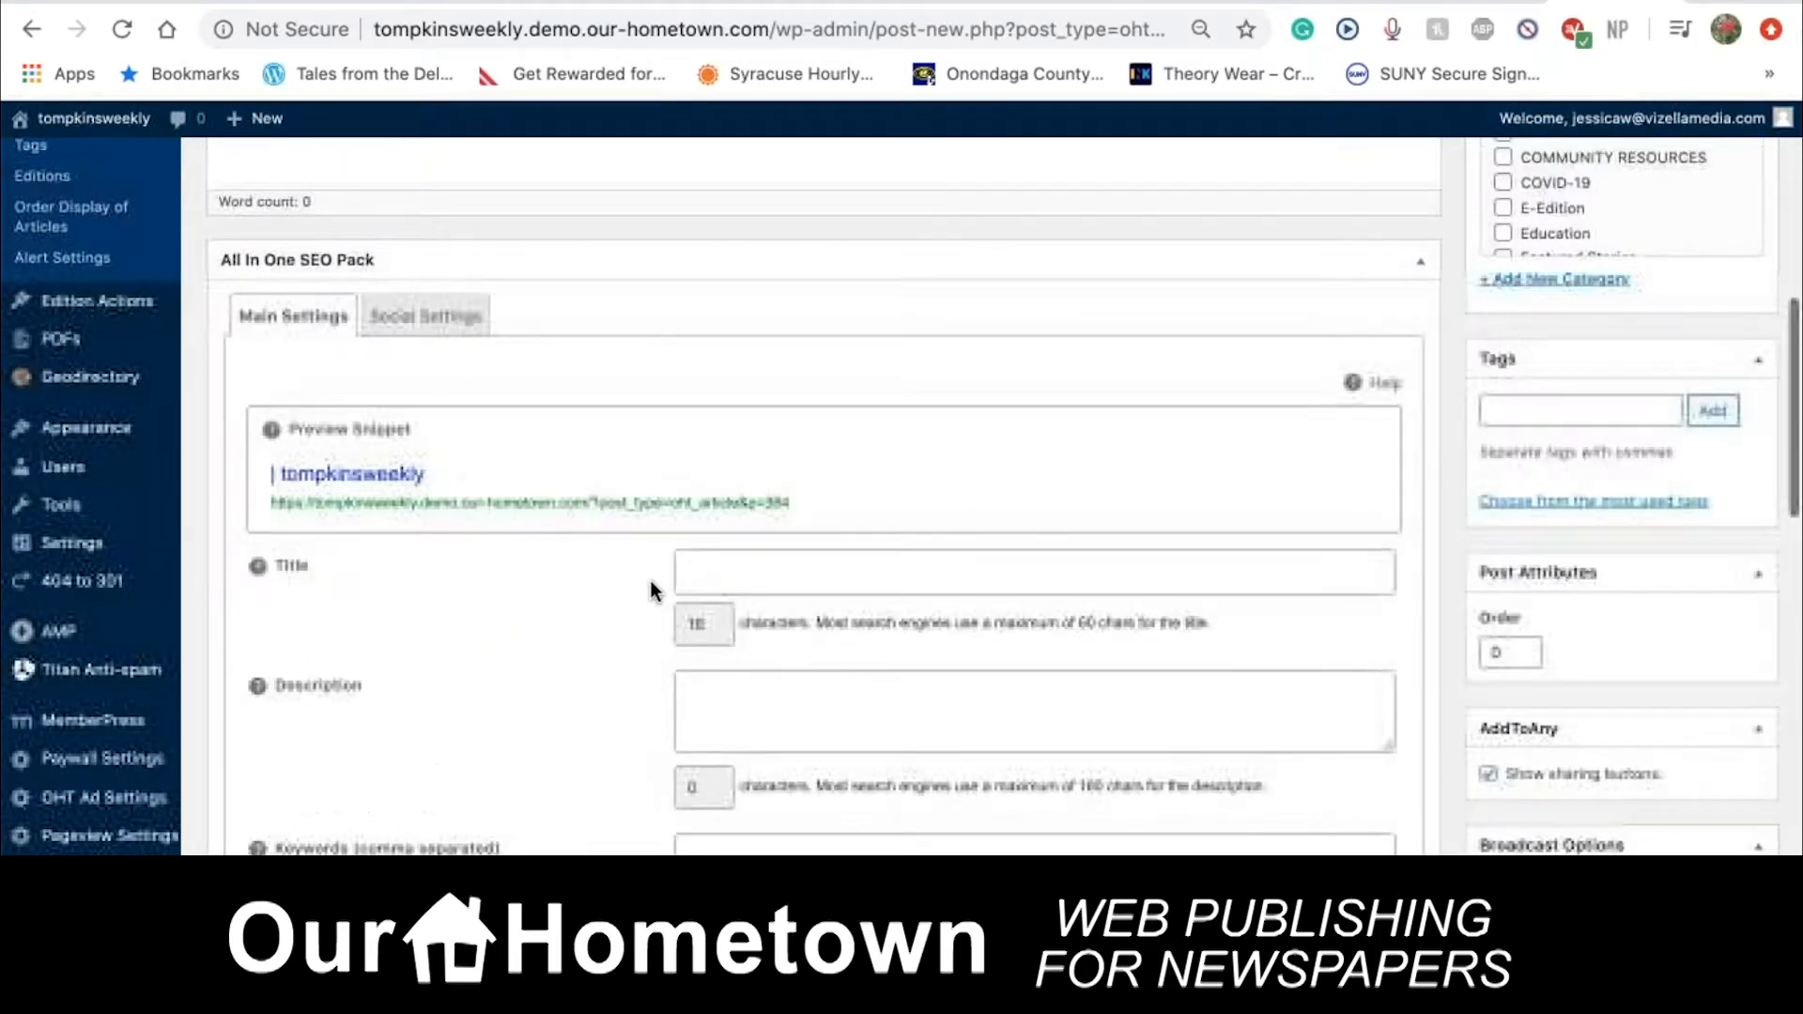
{"action": "scroll", "coordinate": [656, 592], "scroll_direction": "down", "scroll_amount": 2}
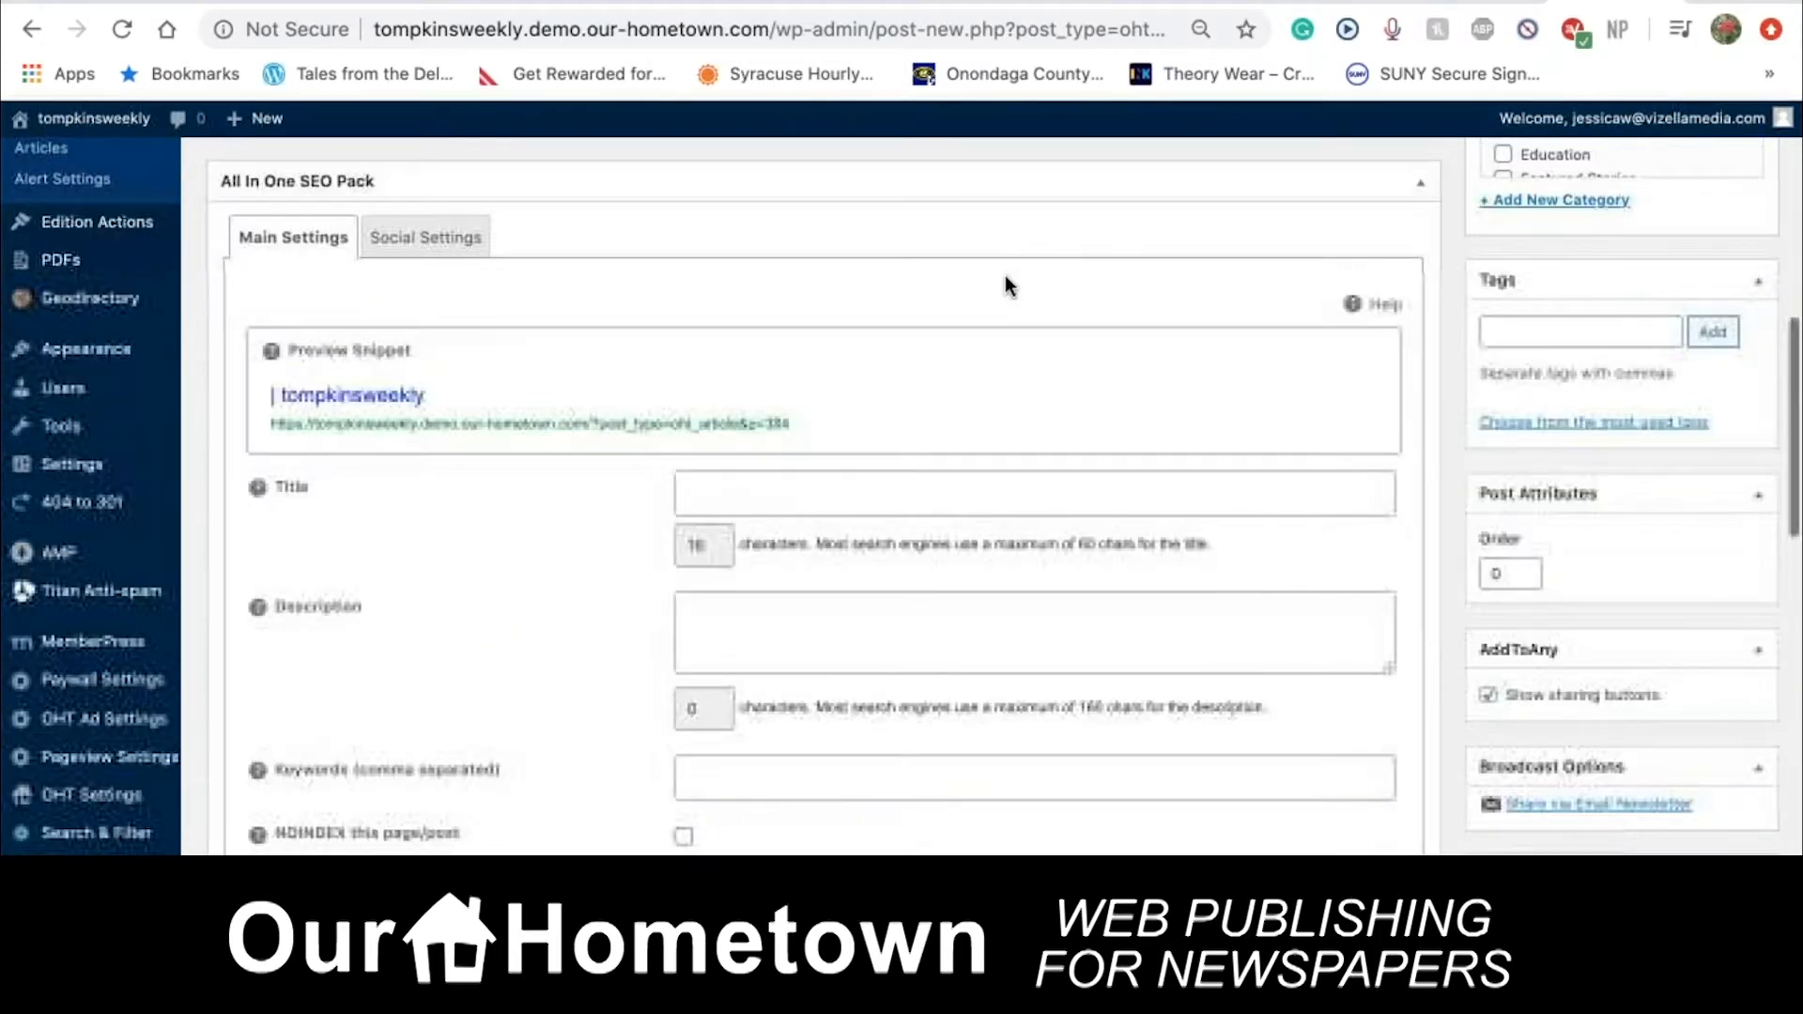
{"action": "left_click", "coordinate": [1420, 182]}
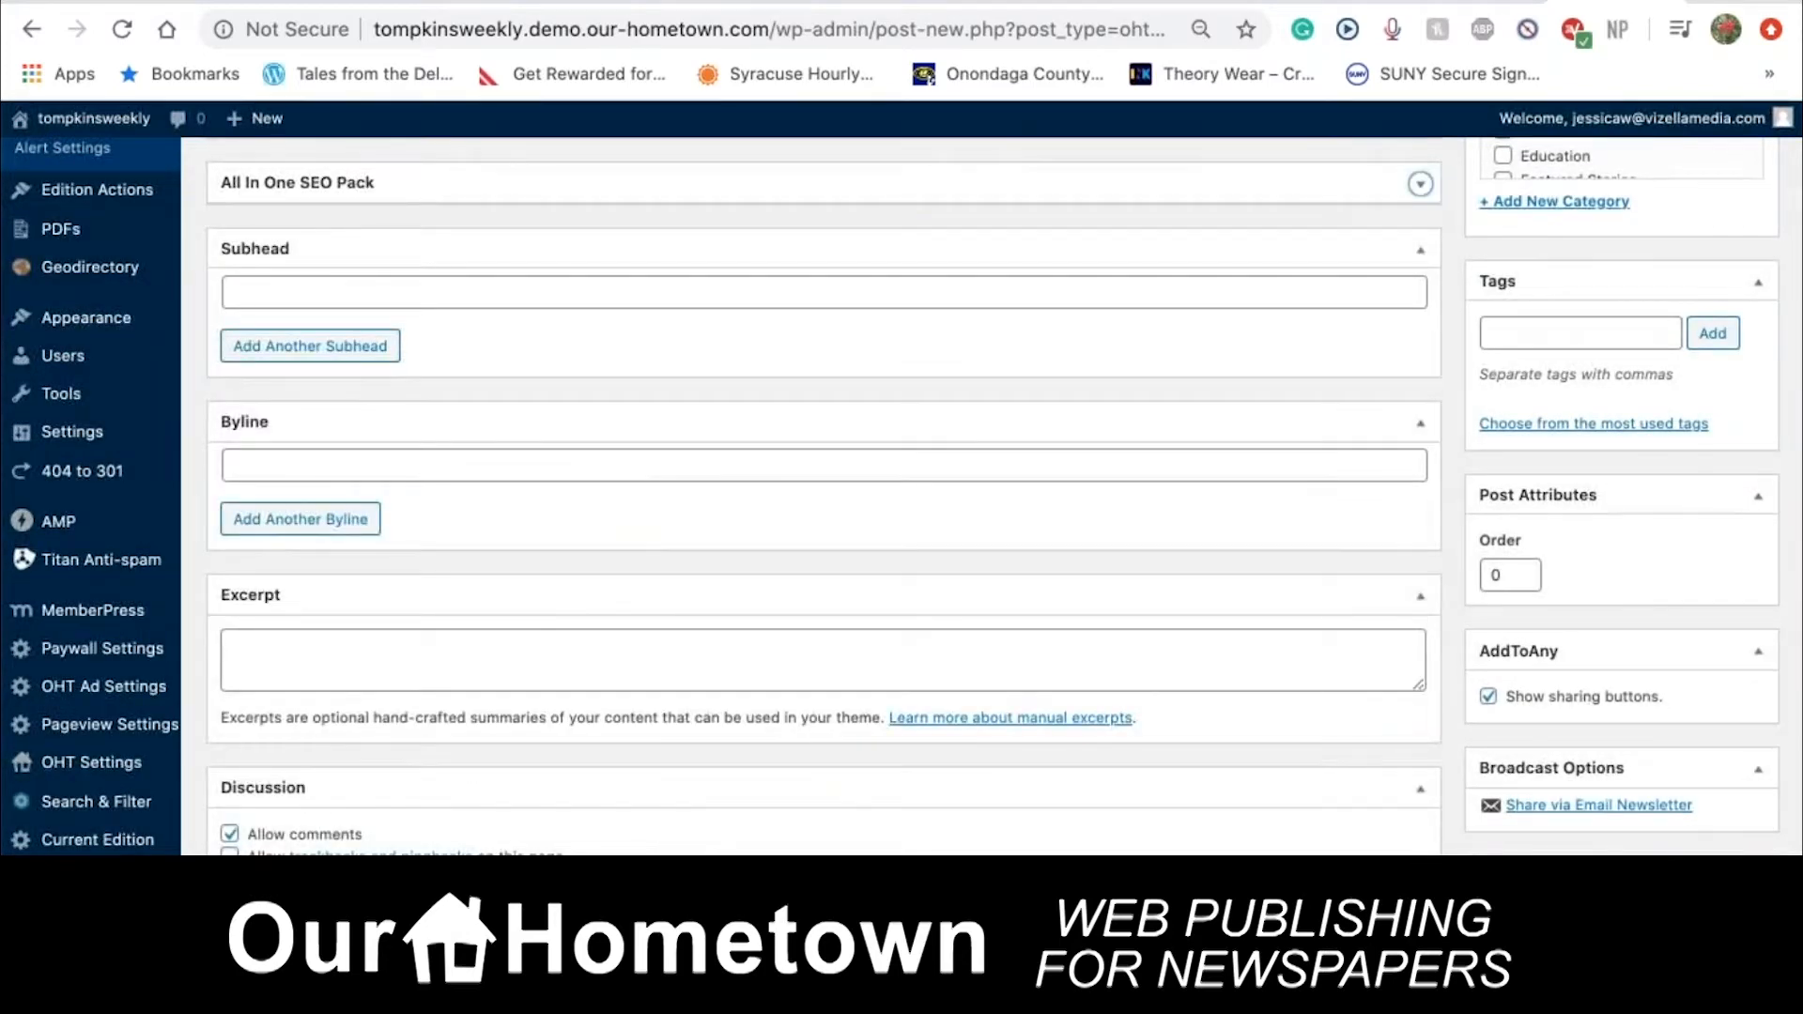
{"action": "scroll", "coordinate": [825, 496], "scroll_direction": "down", "scroll_amount": 3}
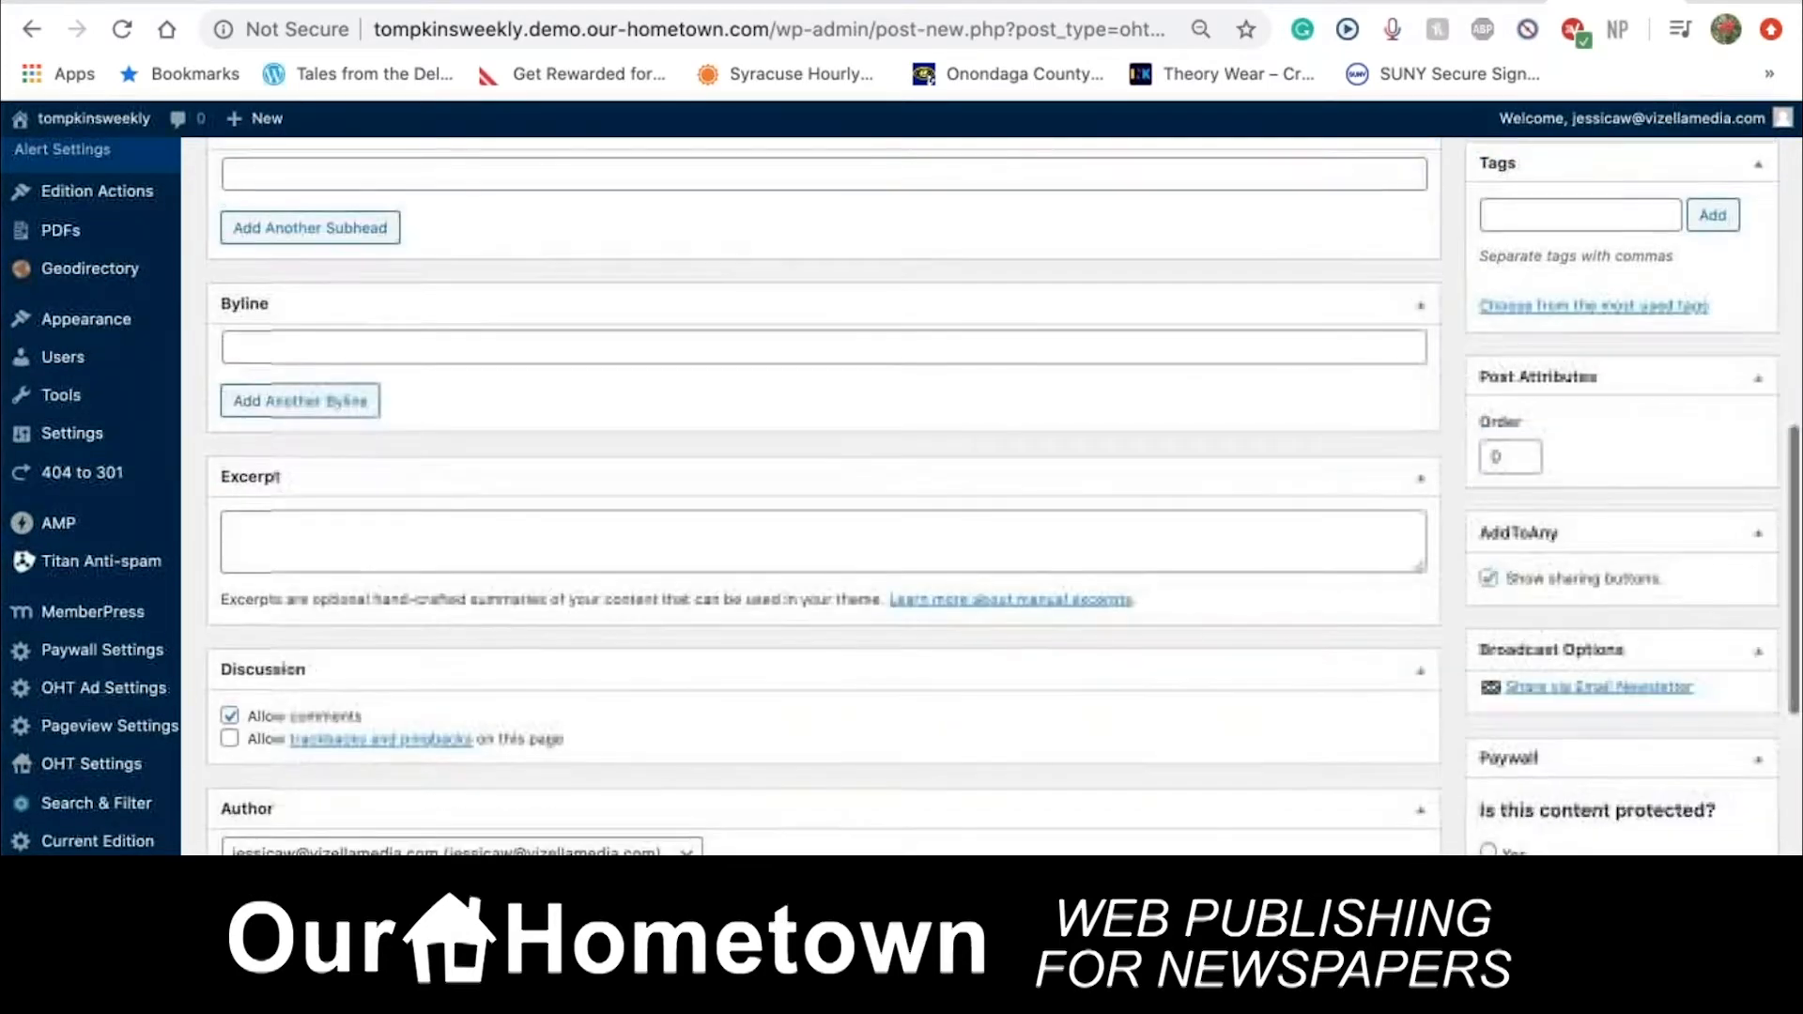
{"action": "scroll", "coordinate": [825, 496], "scroll_direction": "up", "scroll_amount": 1}
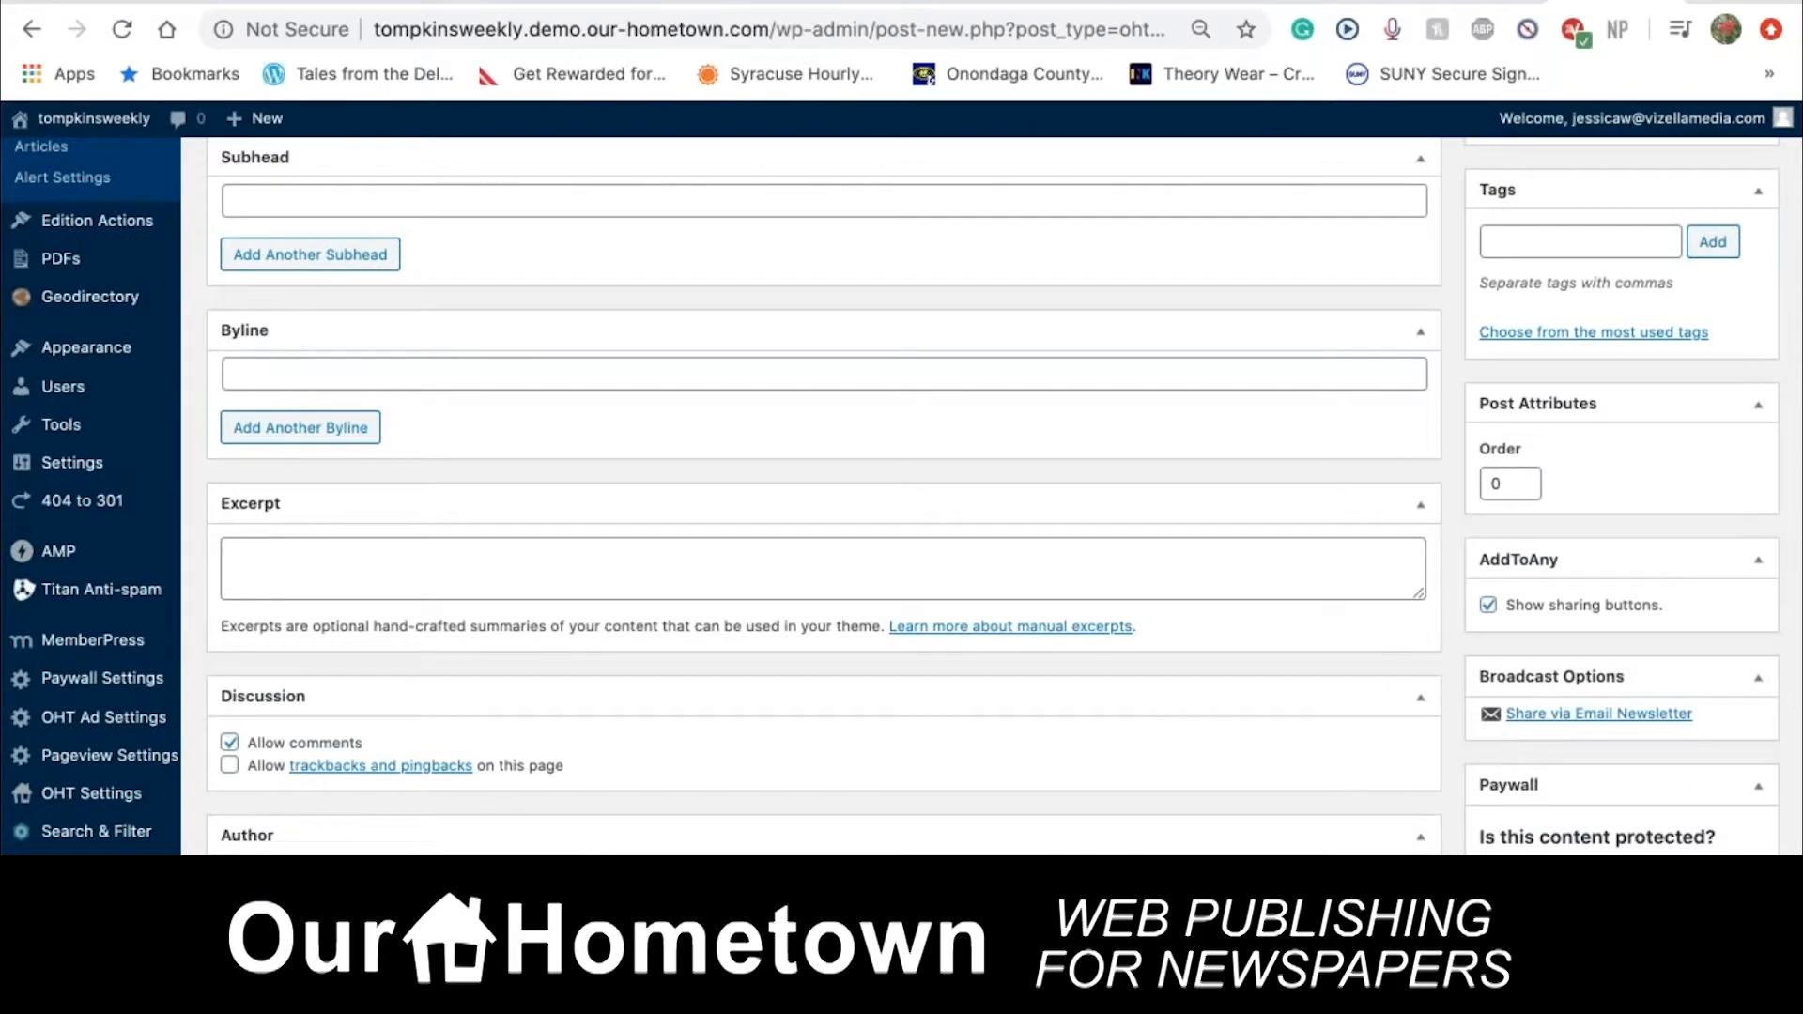
{"action": "scroll", "coordinate": [825, 496], "scroll_direction": "down", "scroll_amount": 3}
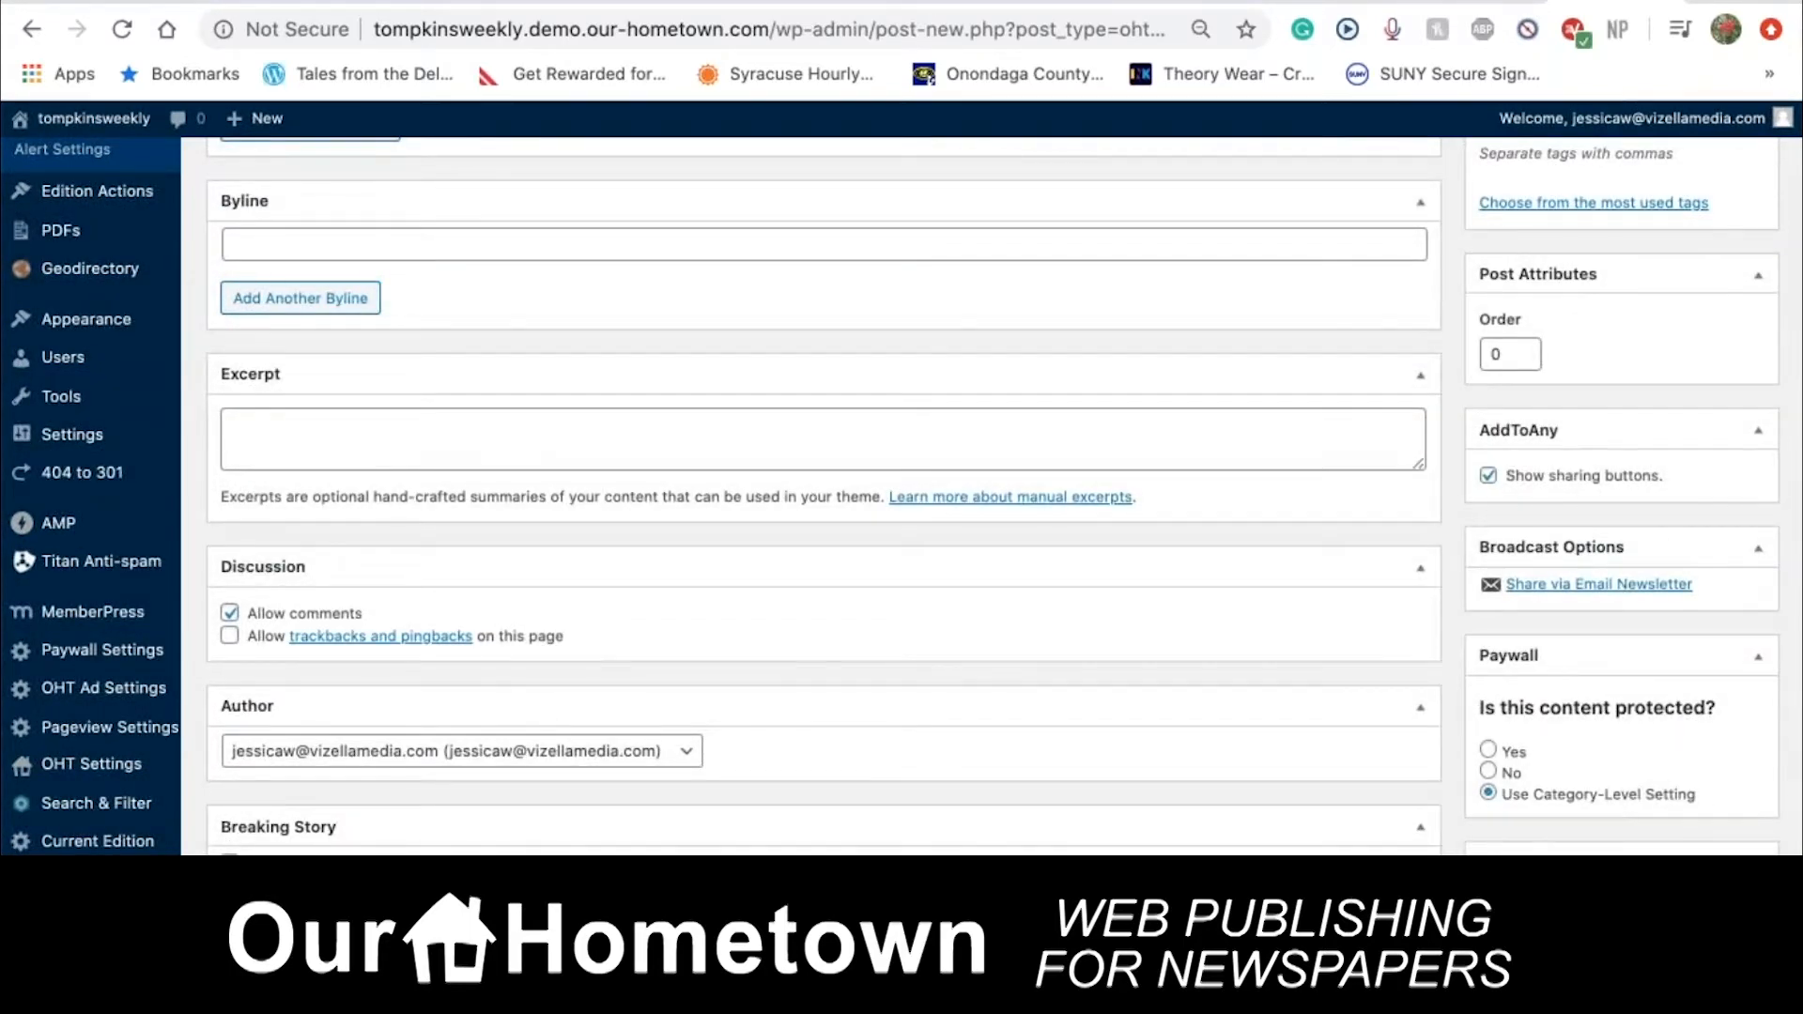
{"action": "scroll", "coordinate": [825, 496], "scroll_direction": "down", "scroll_amount": 3}
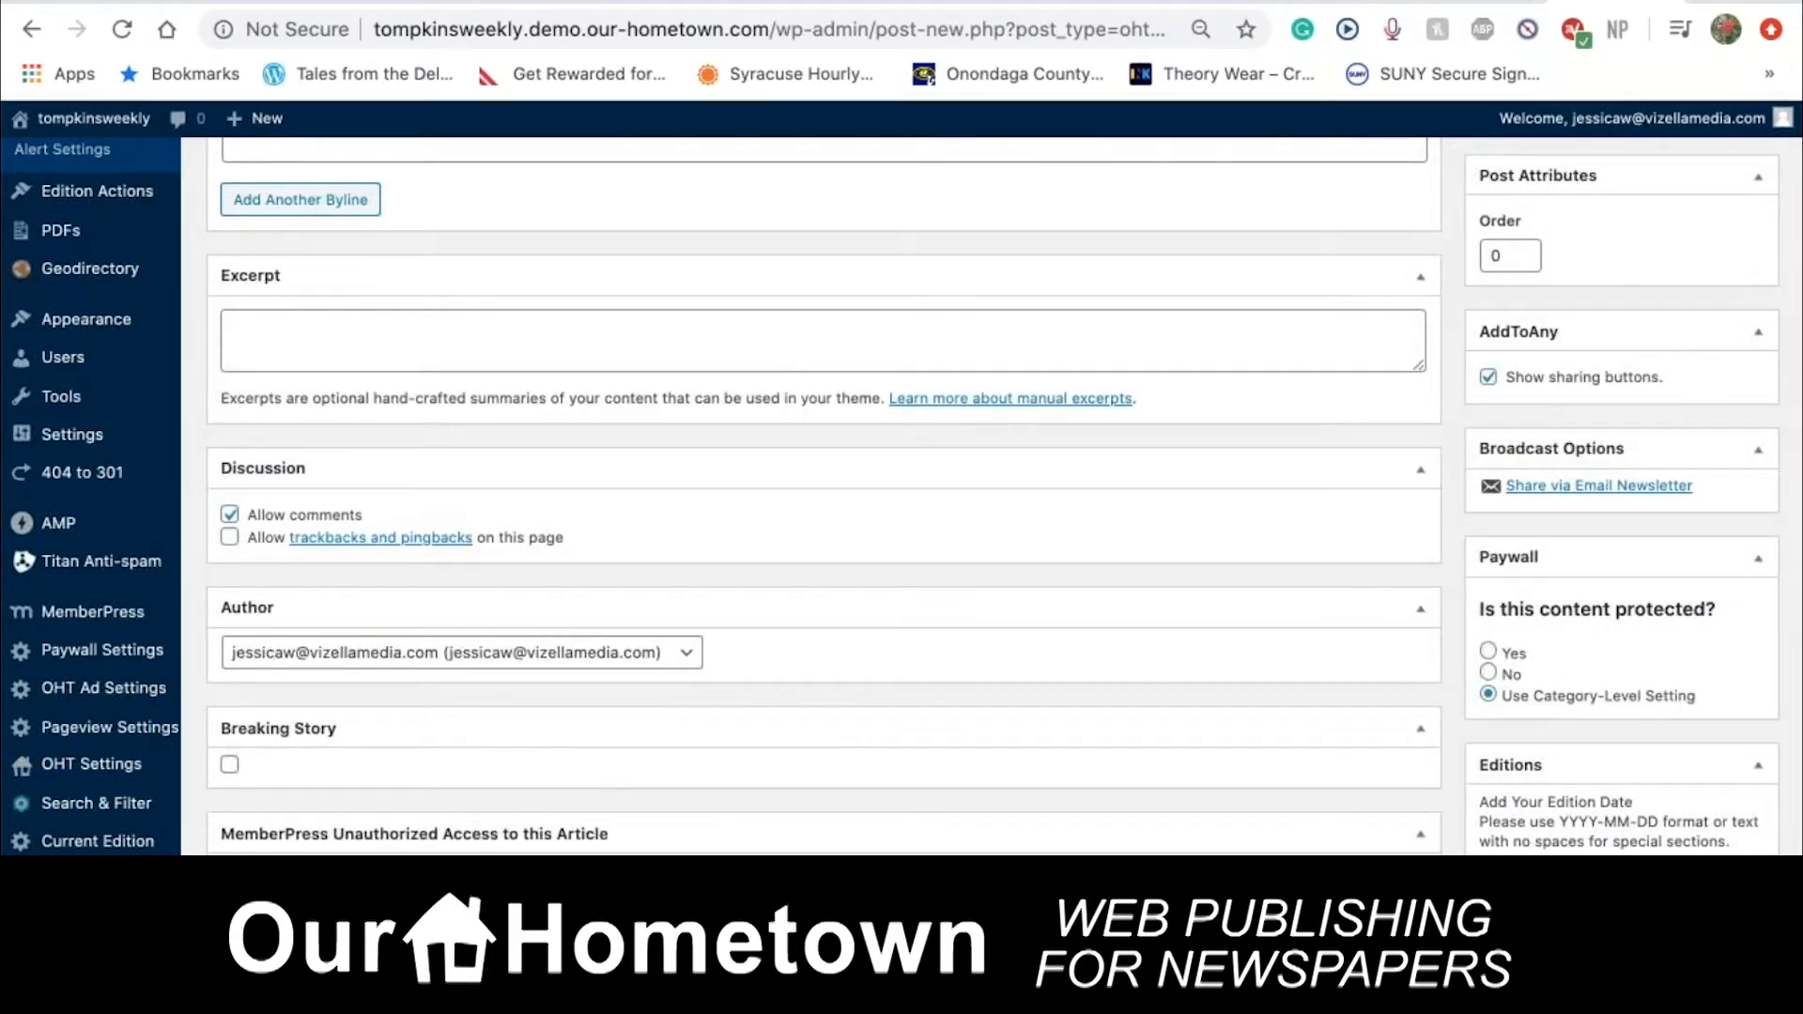
{"action": "scroll", "coordinate": [825, 496], "scroll_direction": "down", "scroll_amount": 5}
{"action": "scroll", "coordinate": [1582, 262], "scroll_direction": "down", "scroll_amount": 2}
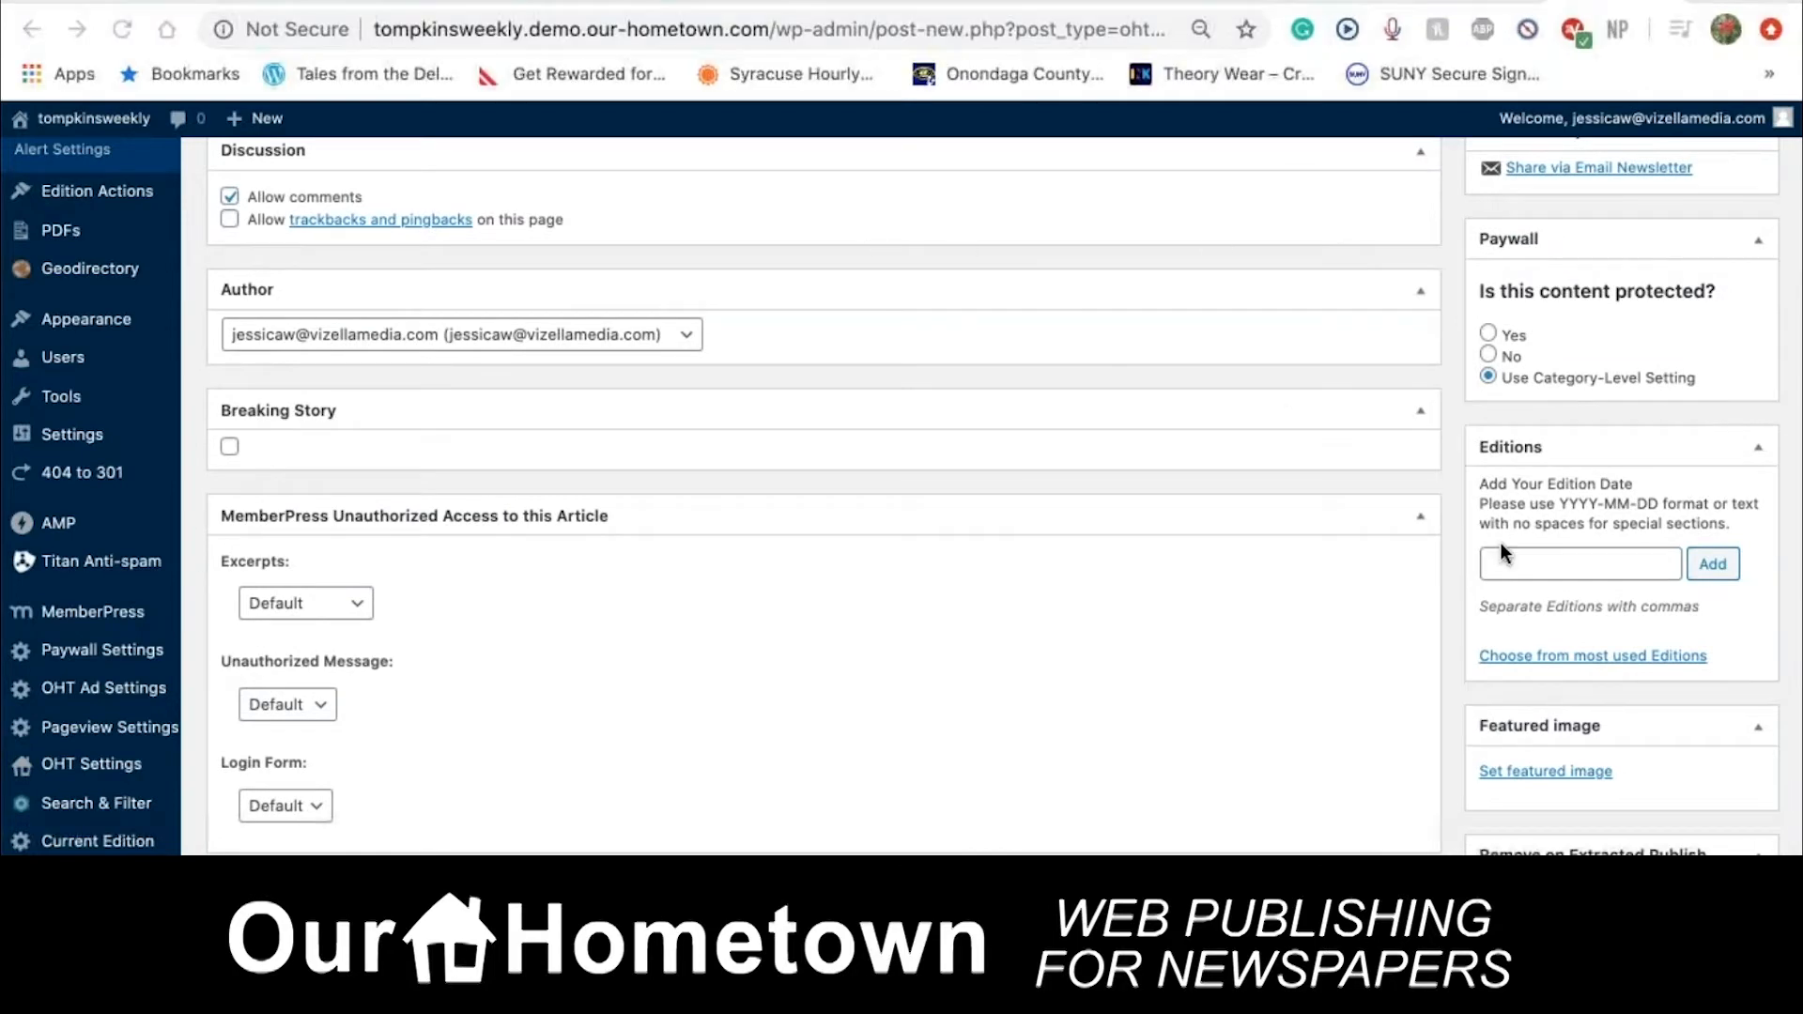
{"action": "scroll", "coordinate": [1500, 543], "scroll_direction": "down", "scroll_amount": 3}
{"action": "scroll", "coordinate": [1501, 543], "scroll_direction": "up", "scroll_amount": 10}
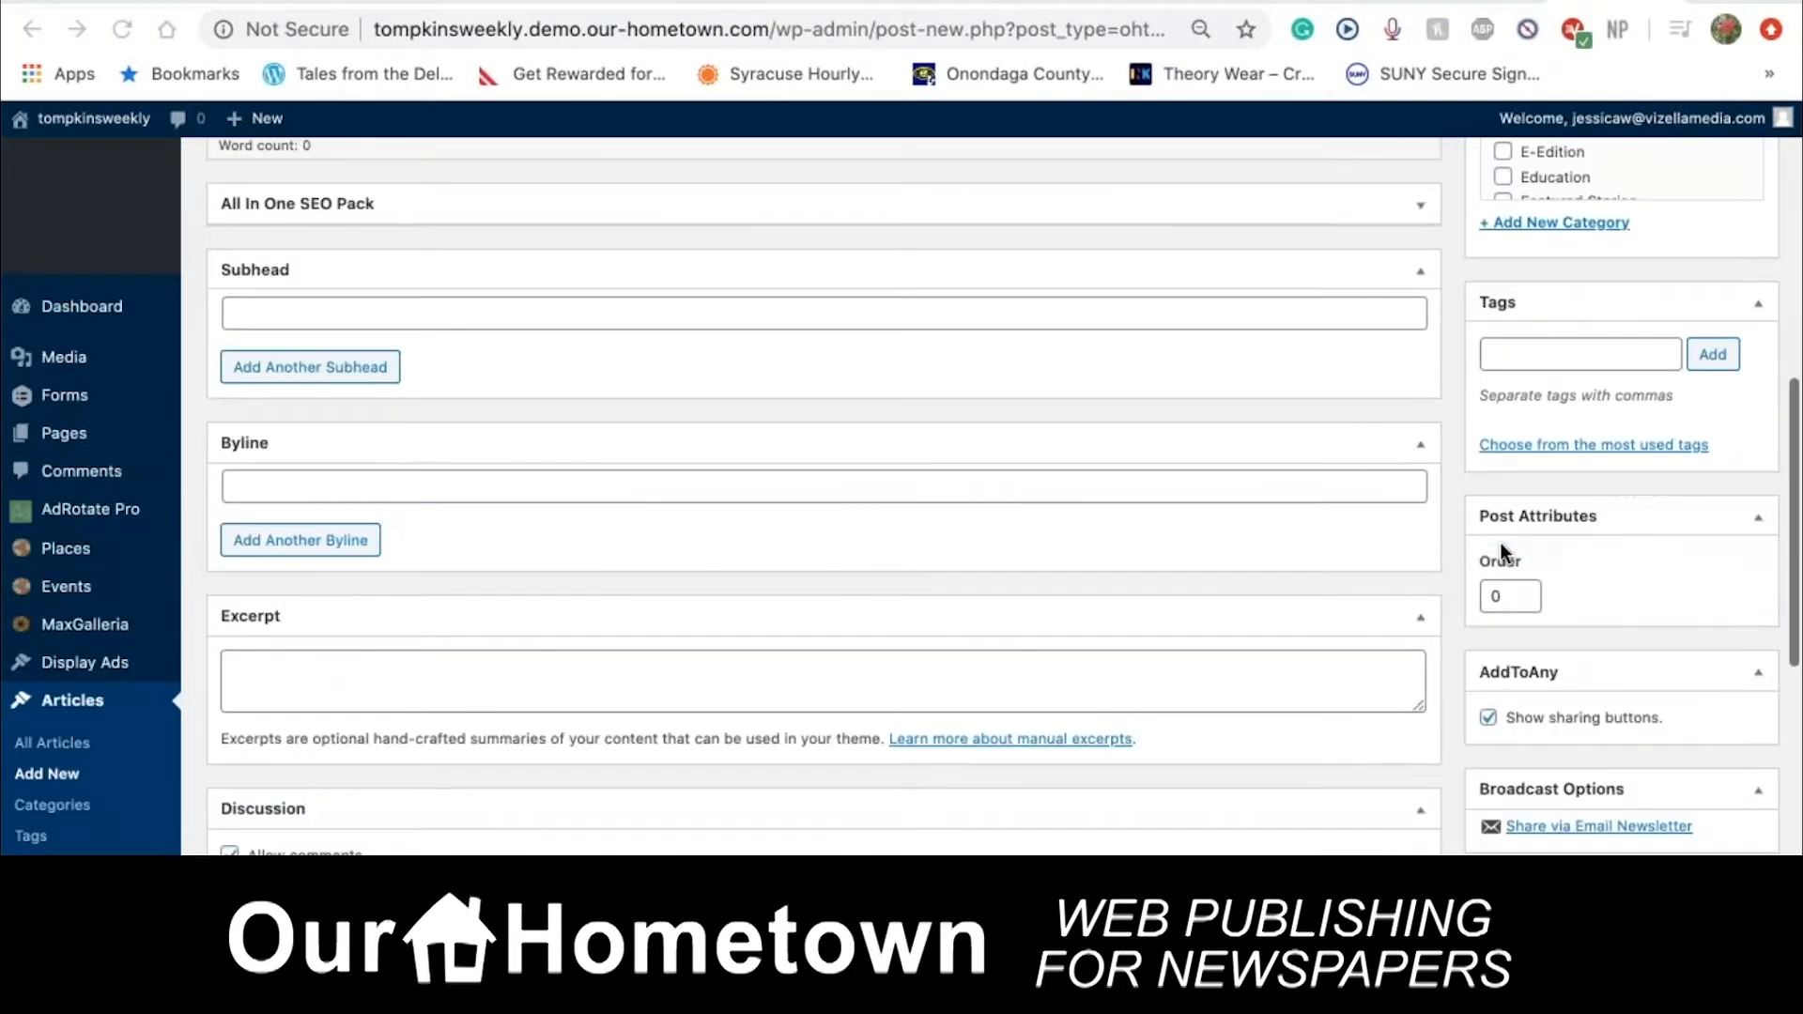
{"action": "scroll", "coordinate": [1501, 543], "scroll_direction": "up", "scroll_amount": 8}
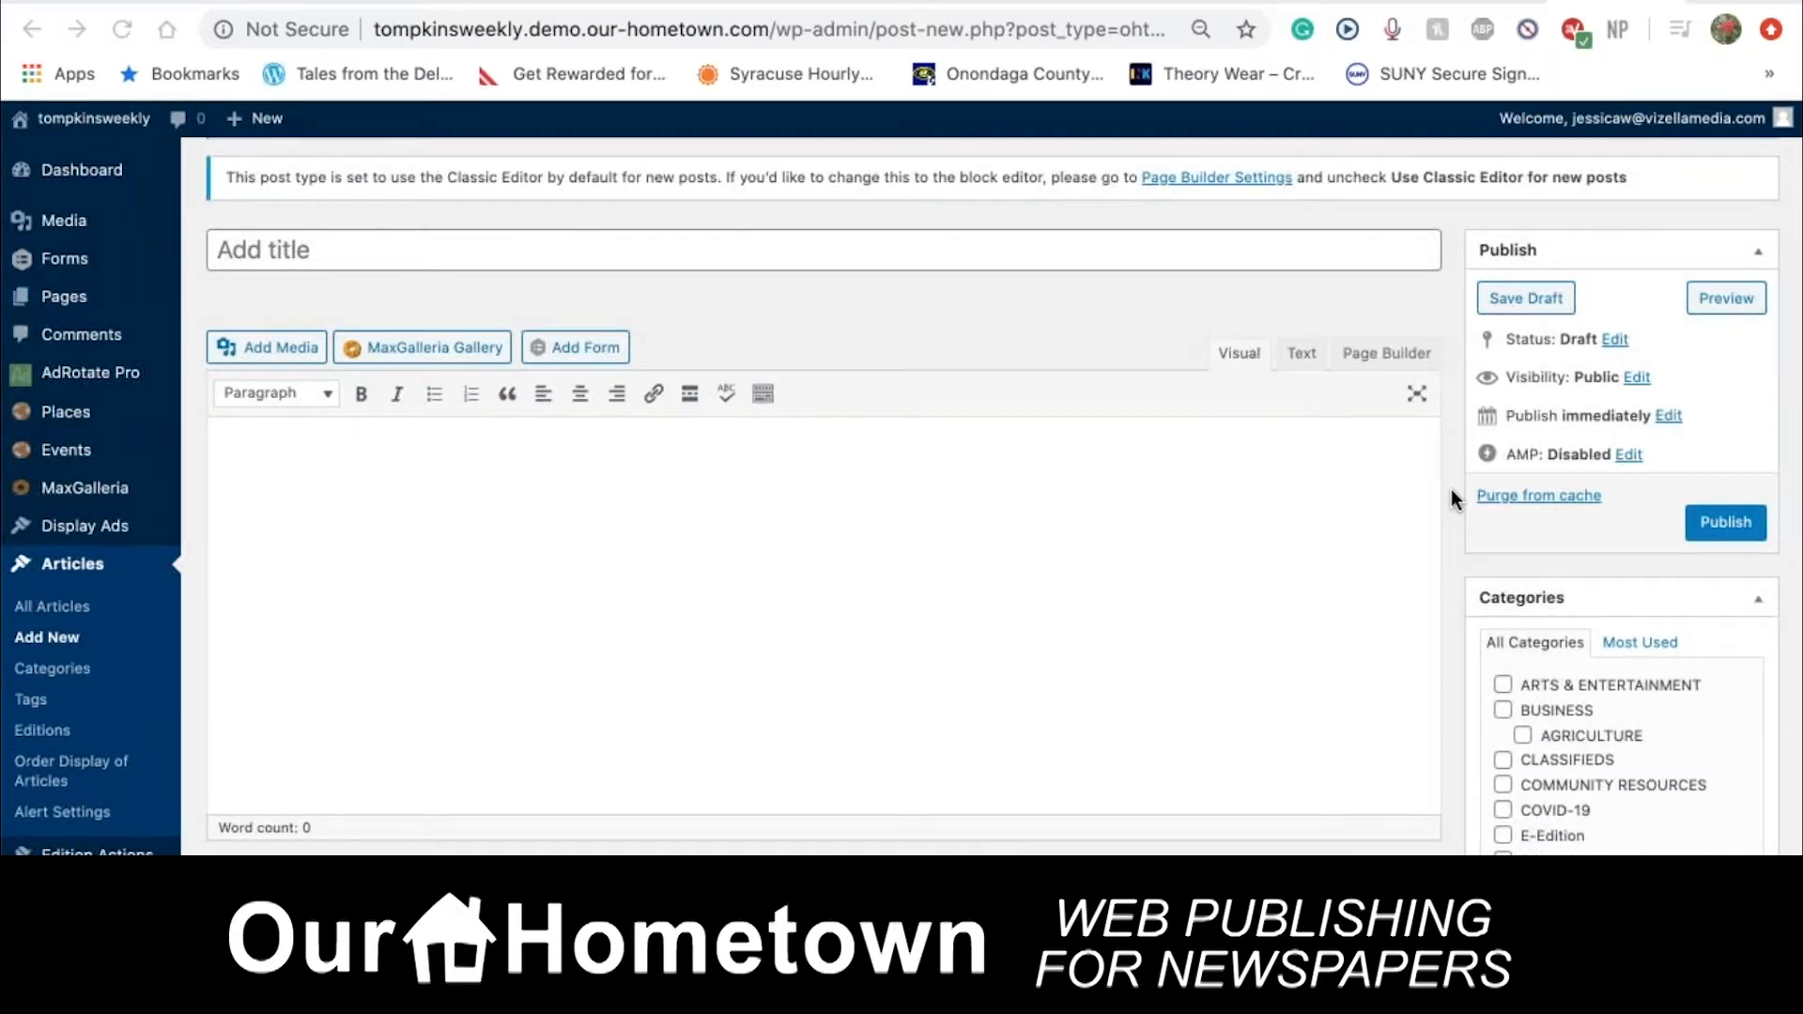
{"action": "scroll", "coordinate": [1451, 498], "scroll_direction": "down", "scroll_amount": 3}
{"action": "scroll", "coordinate": [1604, 499], "scroll_direction": "down", "scroll_amount": 5}
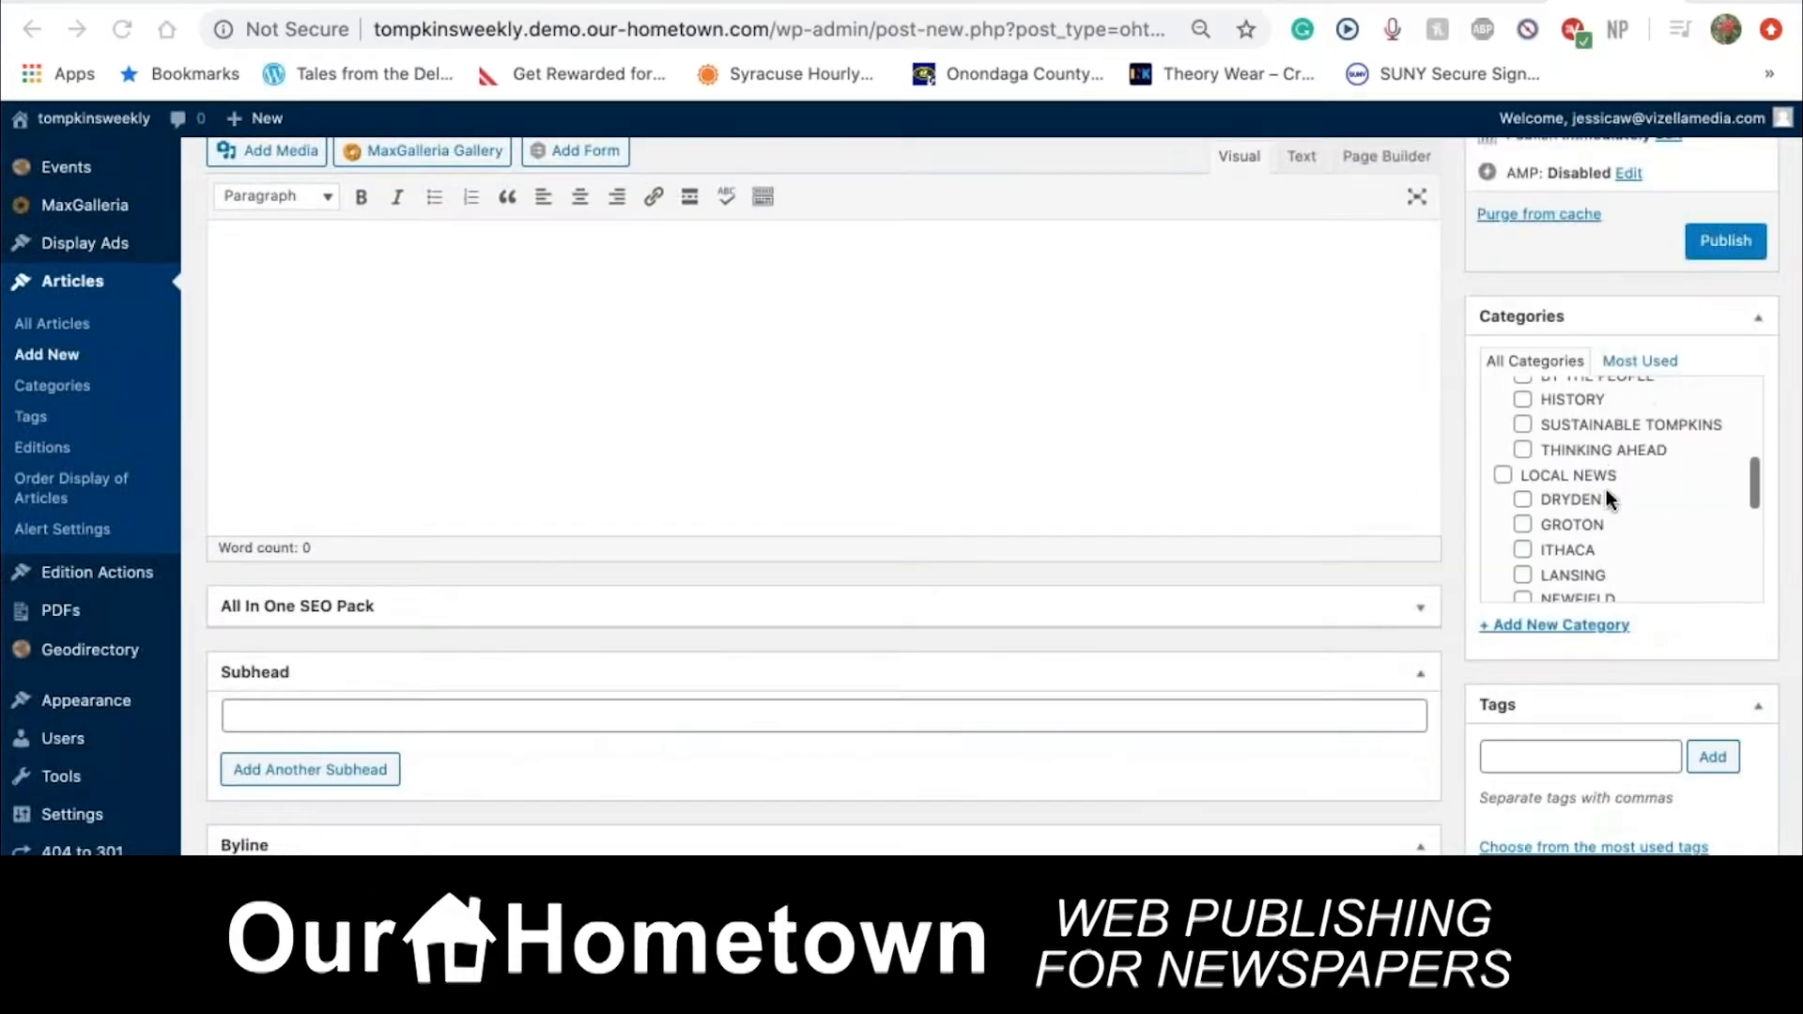
{"action": "scroll", "coordinate": [1607, 491], "scroll_direction": "down", "scroll_amount": 5}
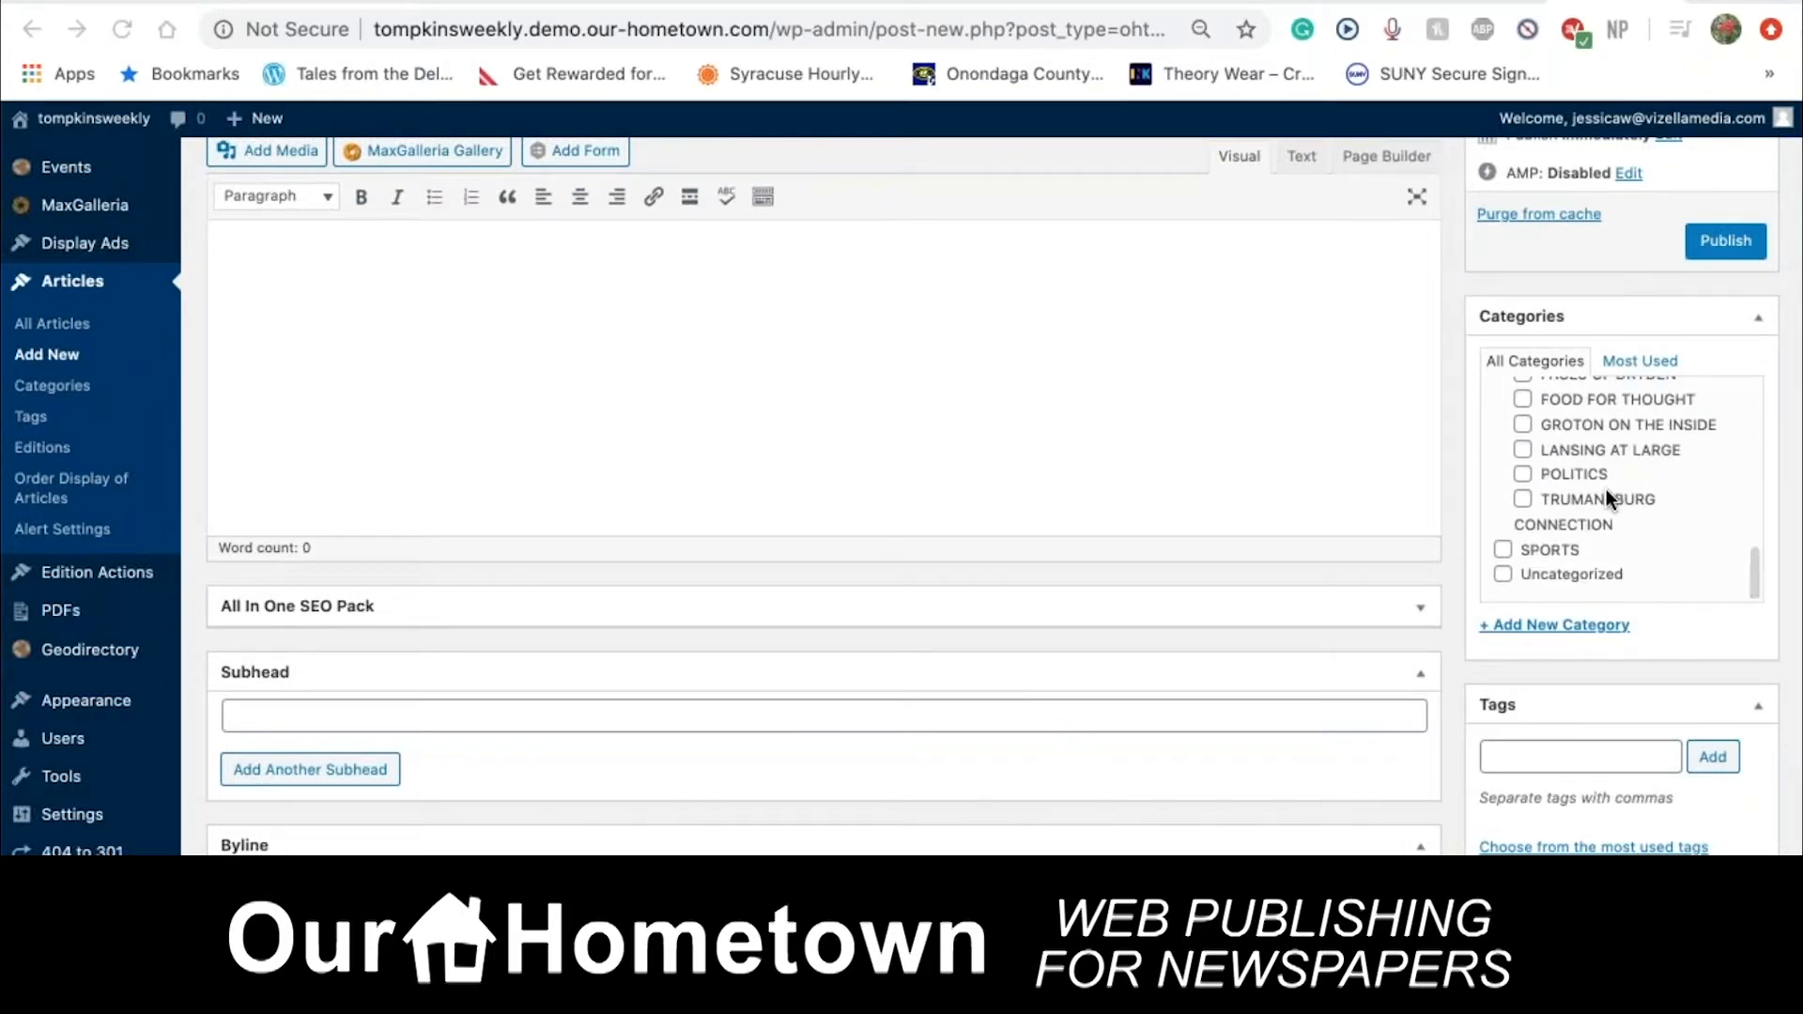
{"action": "scroll", "coordinate": [1606, 488], "scroll_direction": "up", "scroll_amount": 10}
{"action": "scroll", "coordinate": [1564, 759], "scroll_direction": "down", "scroll_amount": 3}
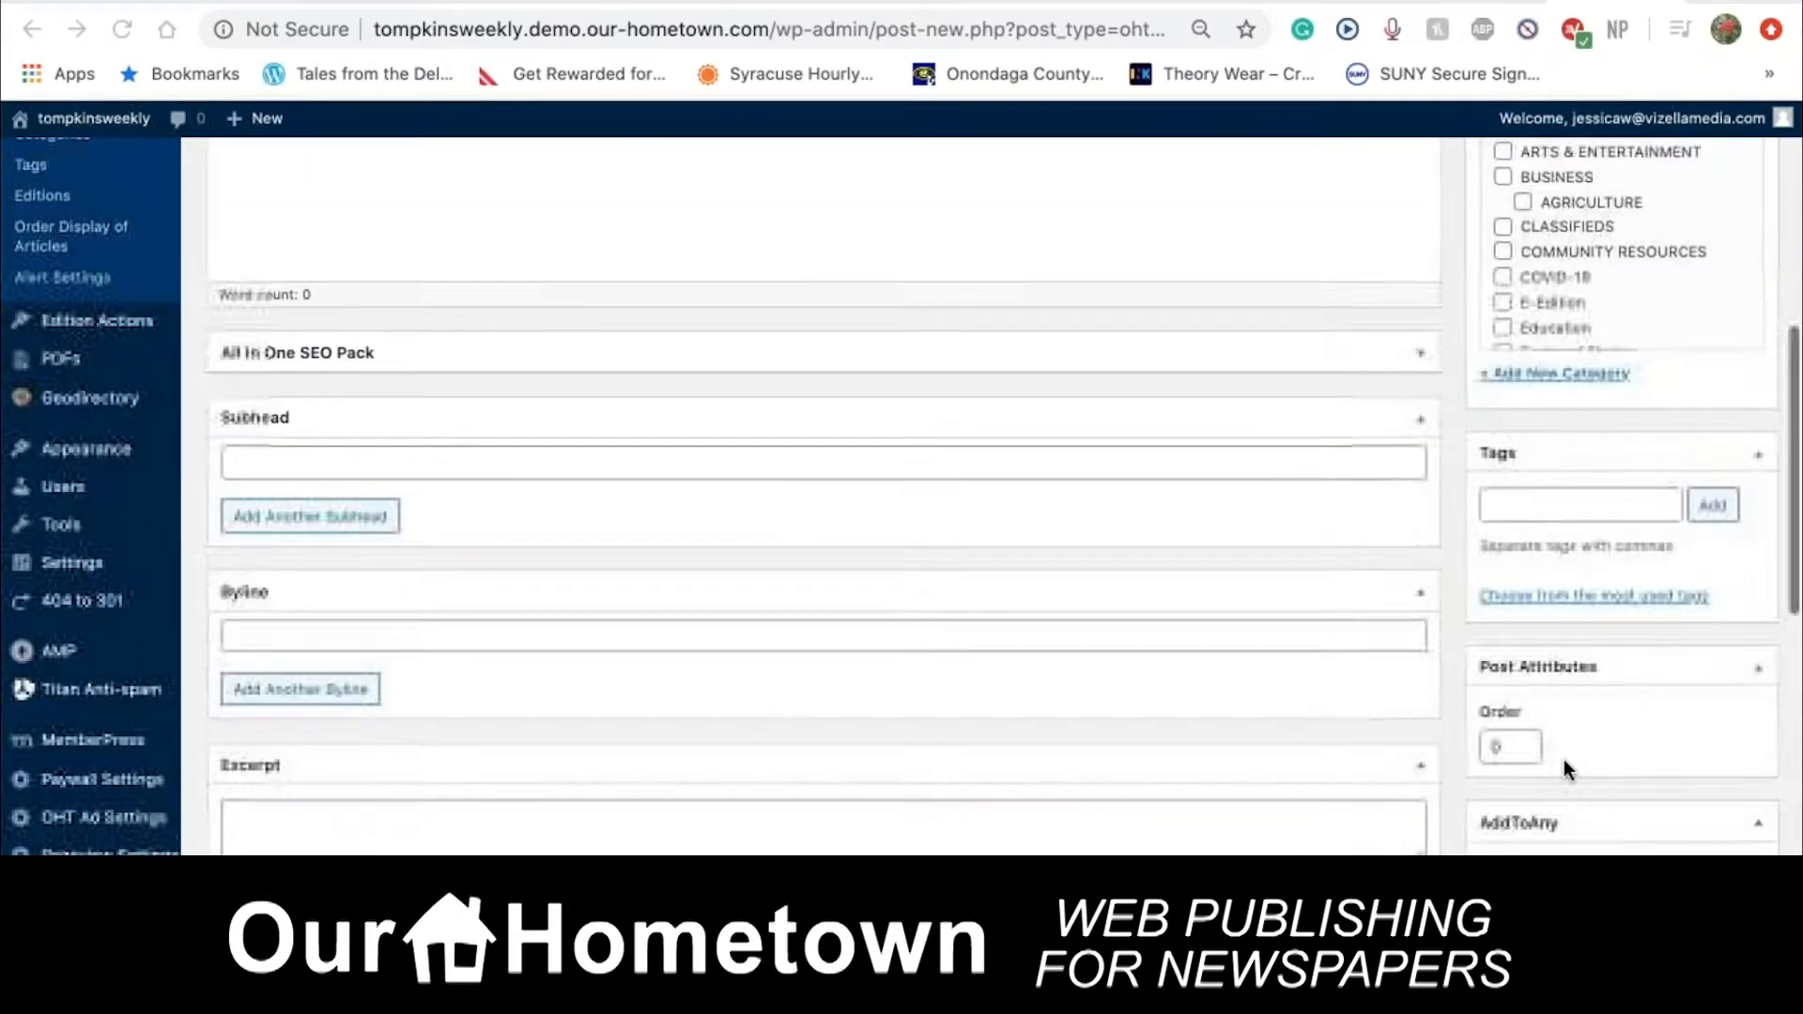
{"action": "scroll", "coordinate": [1564, 759], "scroll_direction": "down", "scroll_amount": 1}
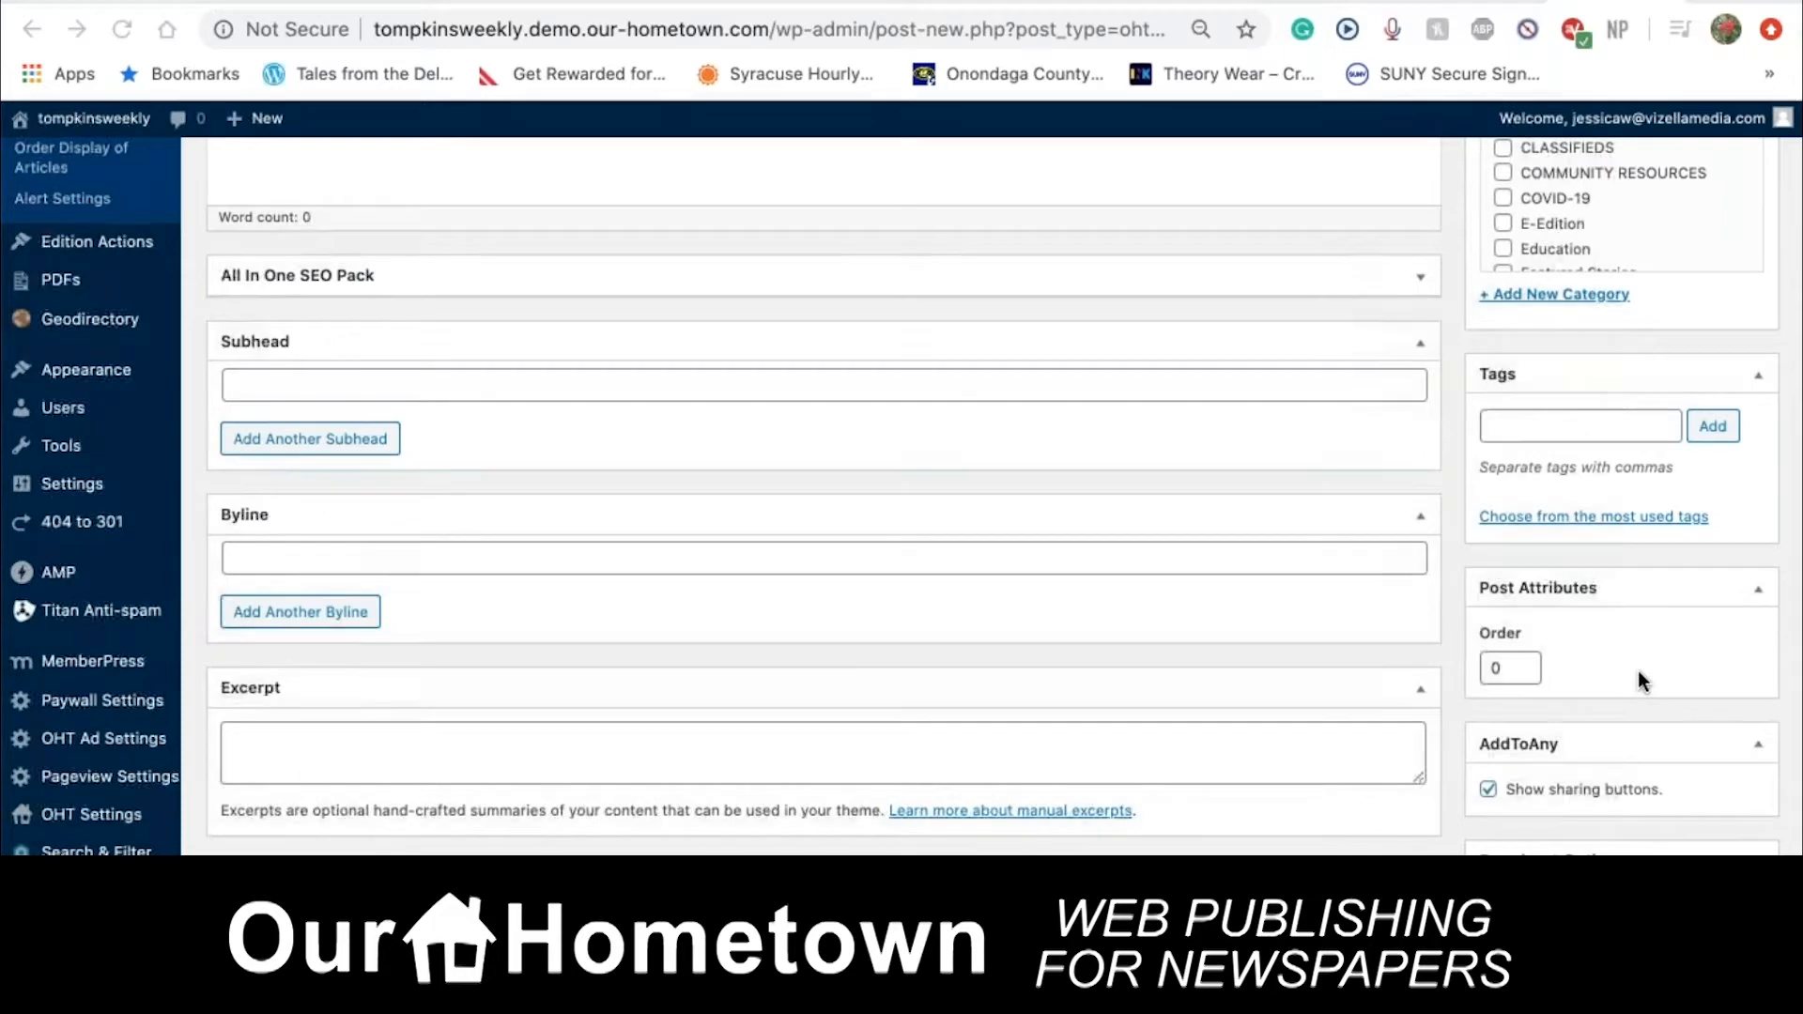
{"action": "scroll", "coordinate": [1638, 670], "scroll_direction": "down", "scroll_amount": 2}
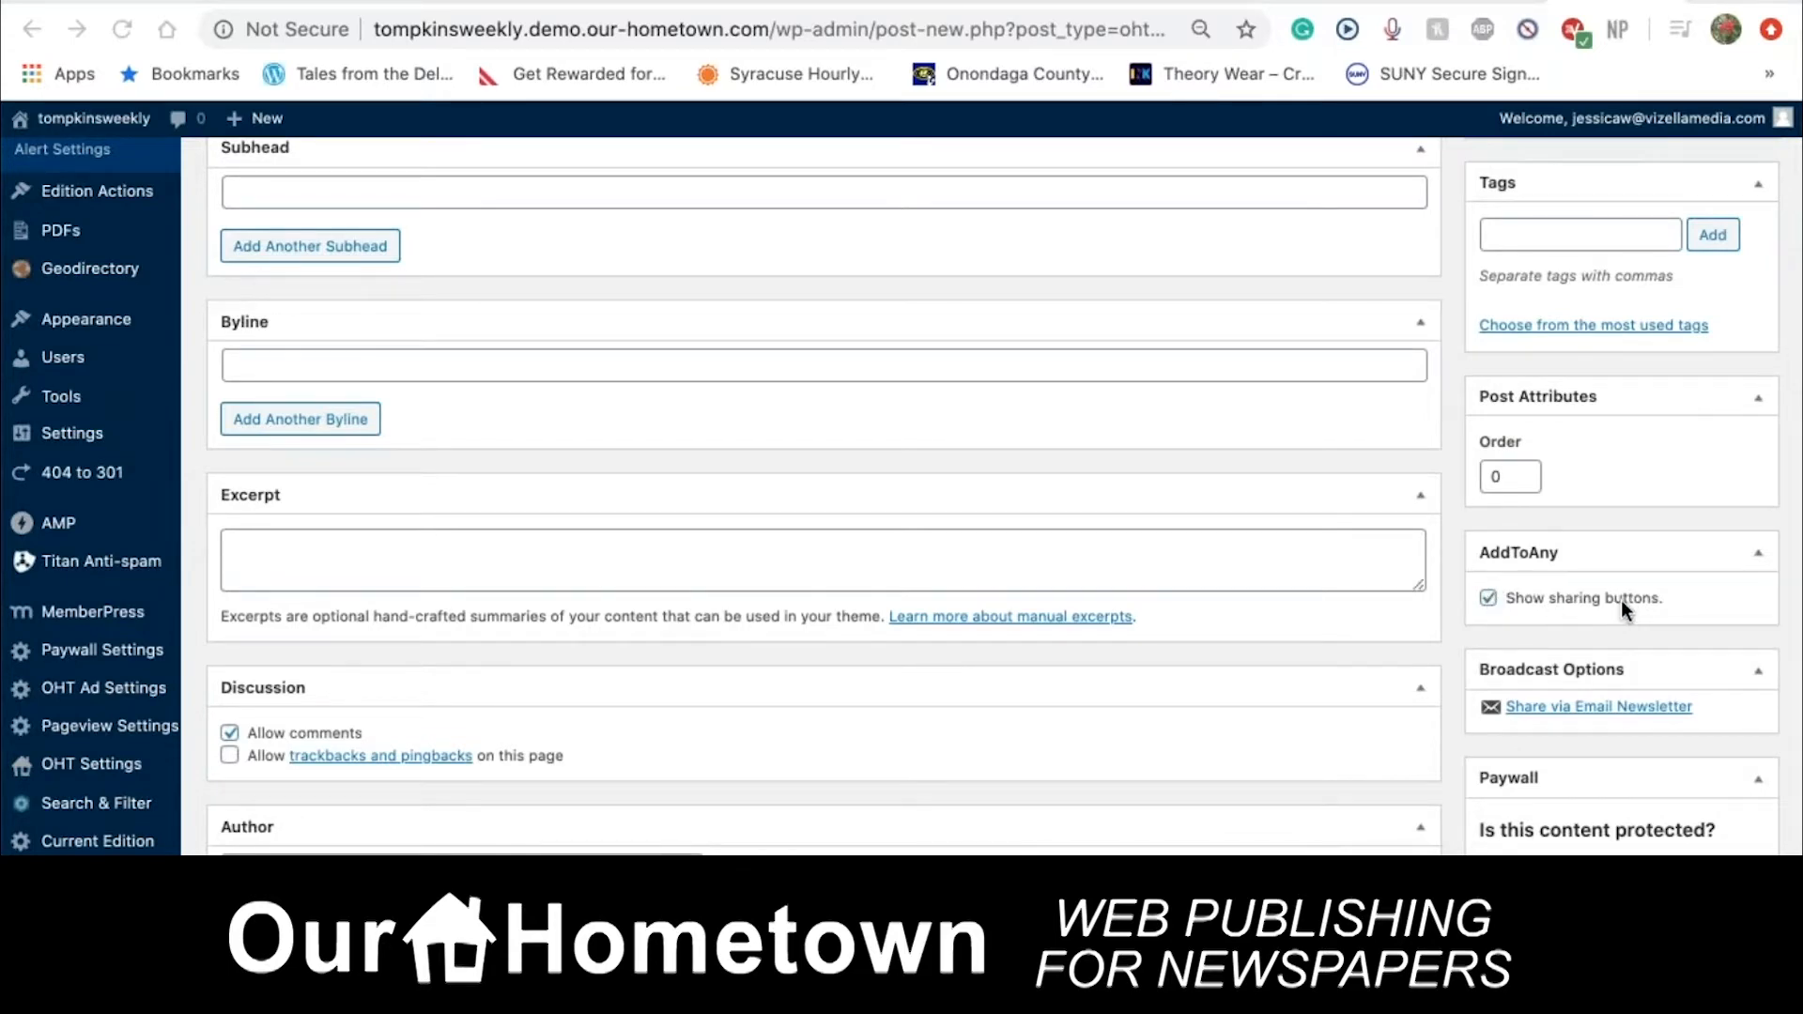
{"action": "scroll", "coordinate": [1640, 645], "scroll_direction": "down", "scroll_amount": 2}
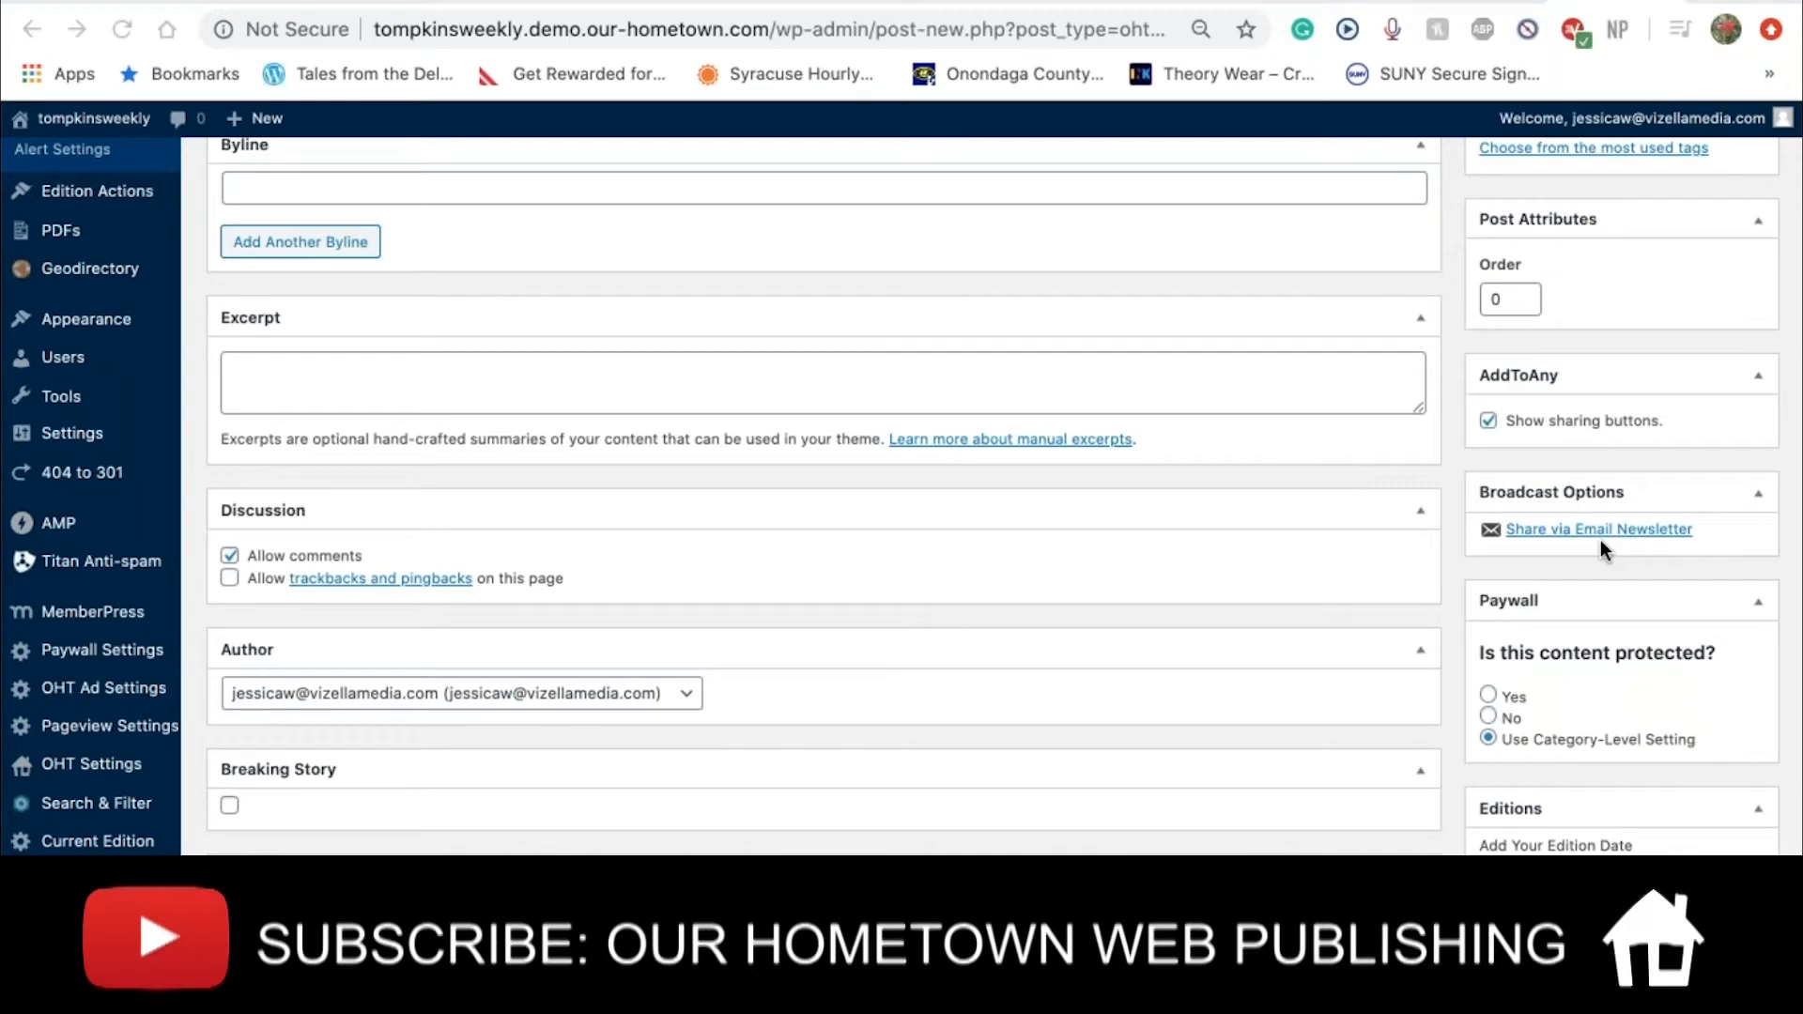
{"action": "scroll", "coordinate": [1601, 540], "scroll_direction": "down", "scroll_amount": 2}
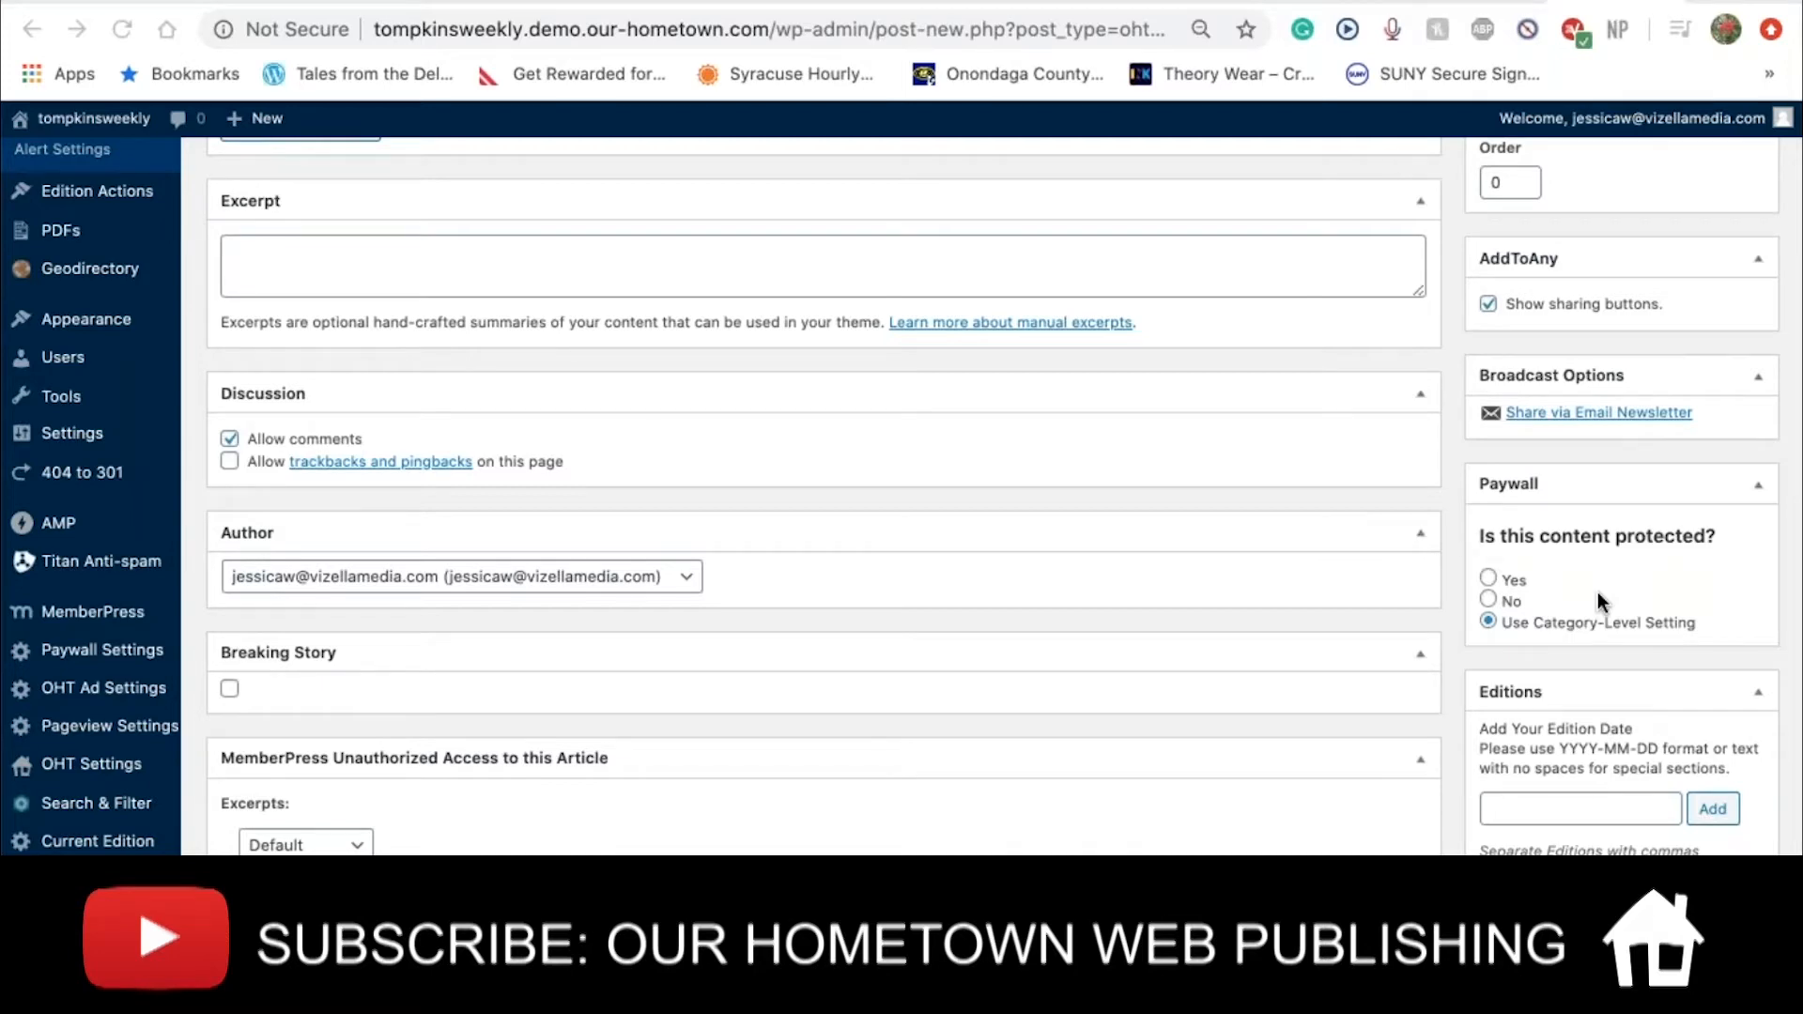
{"action": "scroll", "coordinate": [1602, 601], "scroll_direction": "down", "scroll_amount": 2}
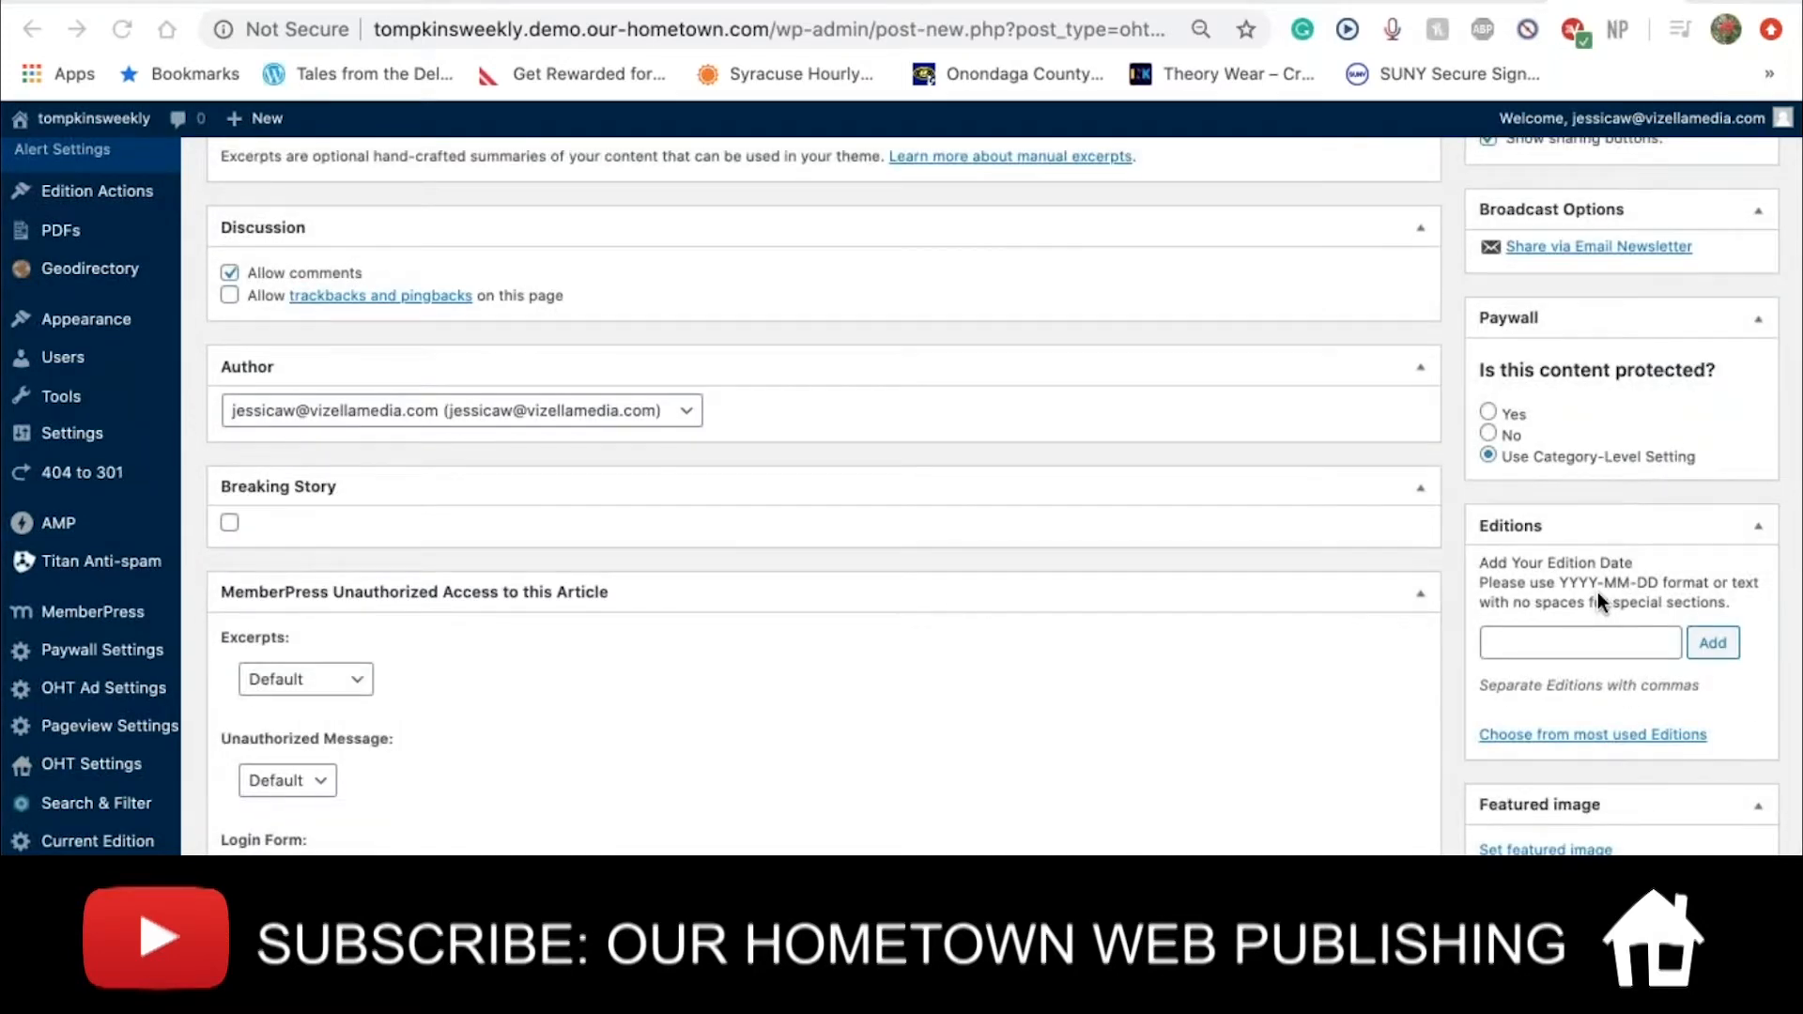
{"action": "scroll", "coordinate": [1597, 601], "scroll_direction": "down", "scroll_amount": 3}
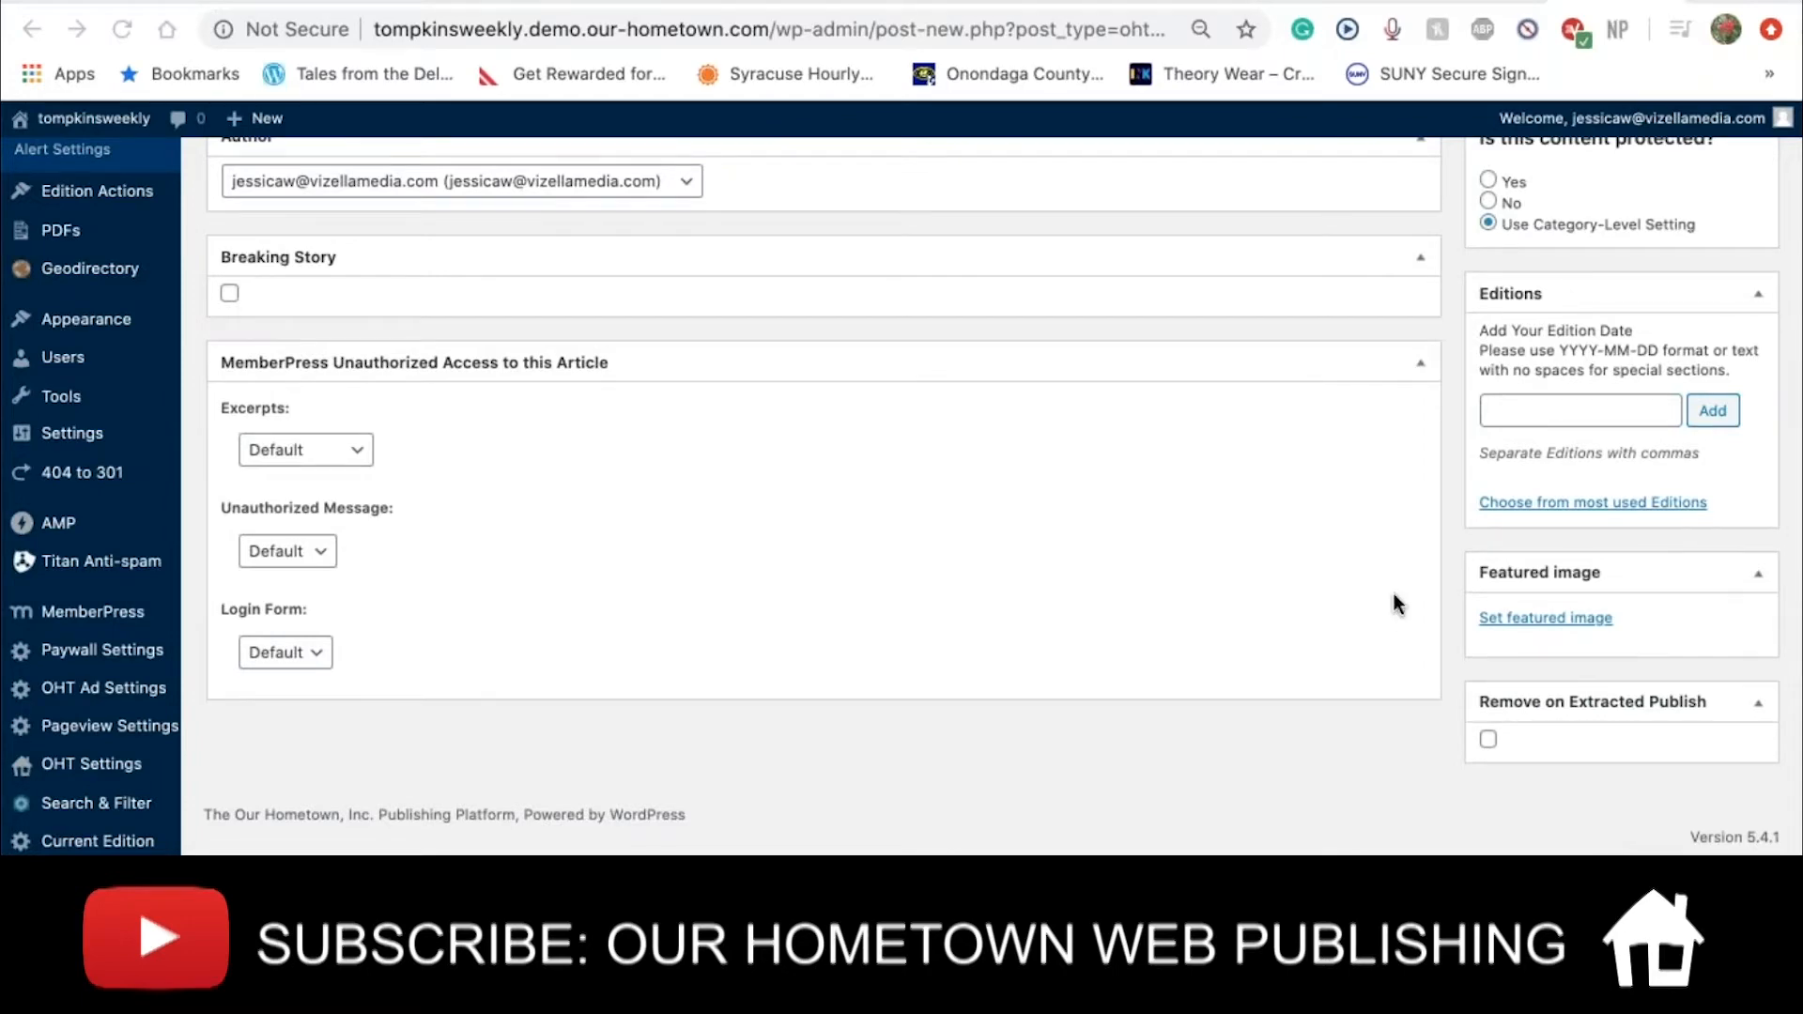
{"action": "scroll", "coordinate": [1395, 606], "scroll_direction": "up", "scroll_amount": 7}
{"action": "scroll", "coordinate": [1395, 606], "scroll_direction": "up", "scroll_amount": 10}
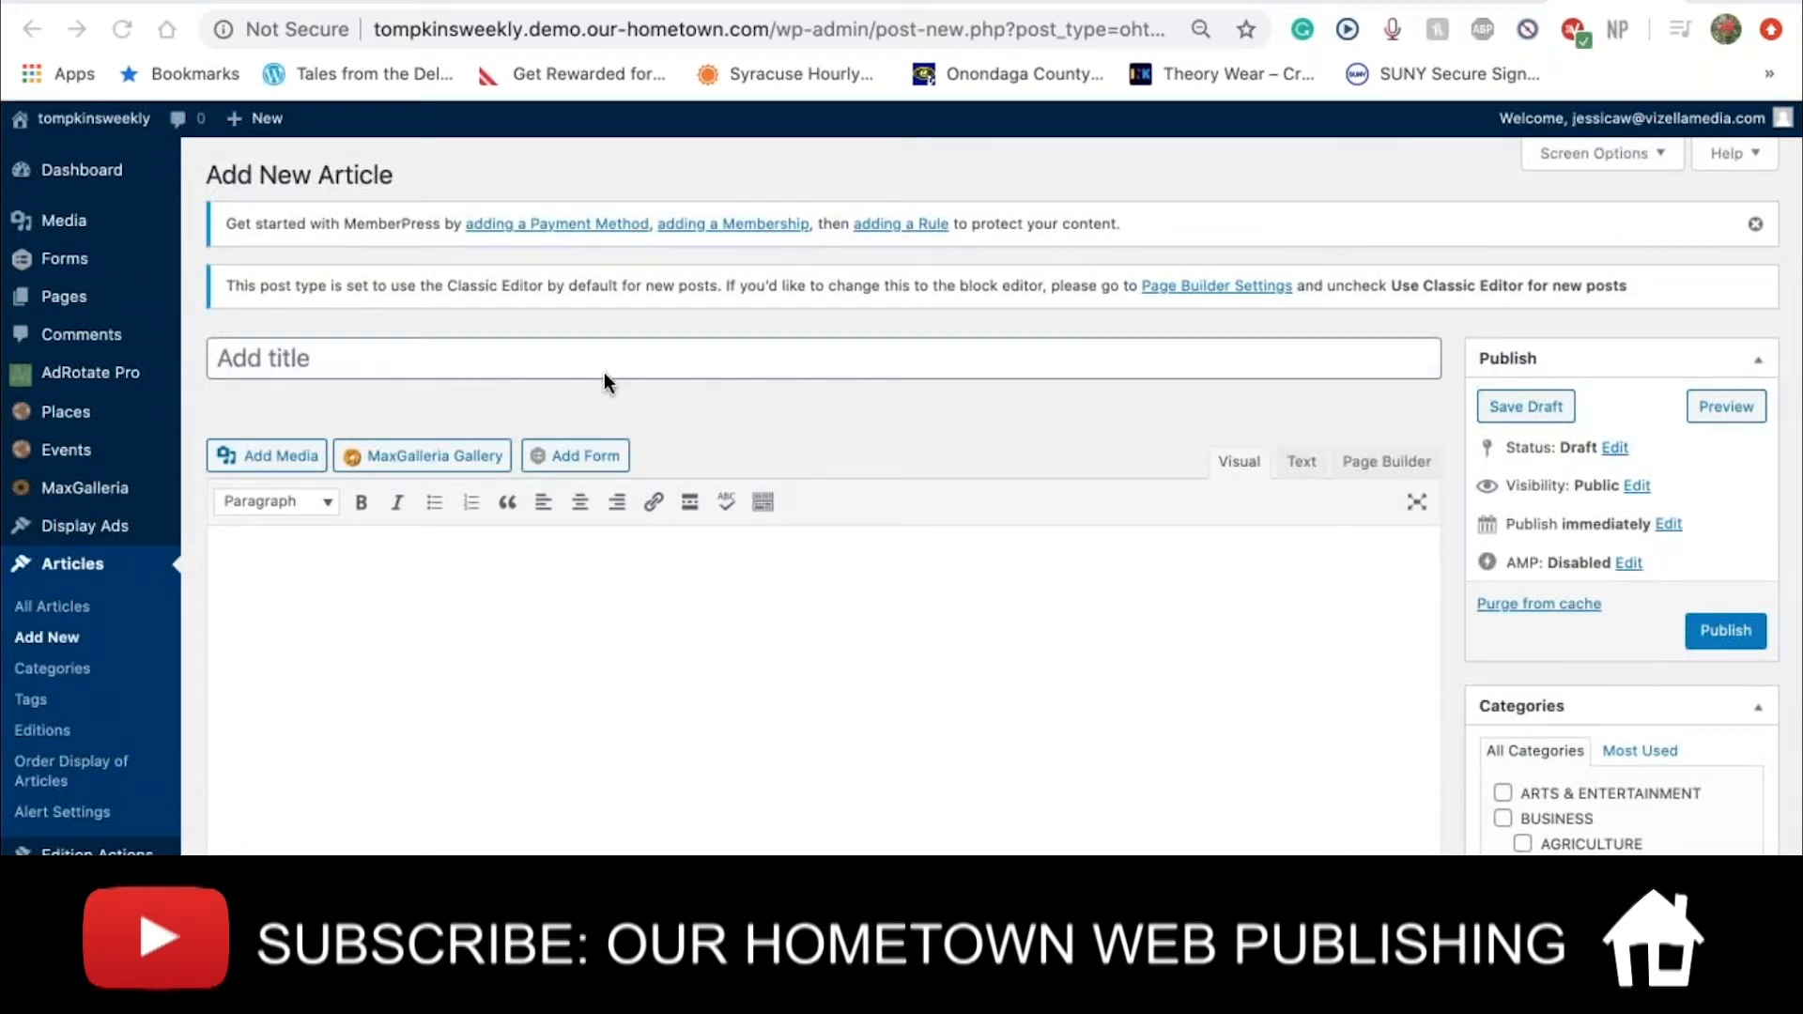
{"action": "left_click", "coordinate": [944, 2]}
Copy the After George Floyd story's headline and paste it as the new article's title
{"action": "scroll", "coordinate": [902, 479], "scroll_direction": "down", "scroll_amount": 9}
{"action": "scroll", "coordinate": [902, 479], "scroll_direction": "up", "scroll_amount": 9}
{"action": "left_click", "coordinate": [543, 818]}
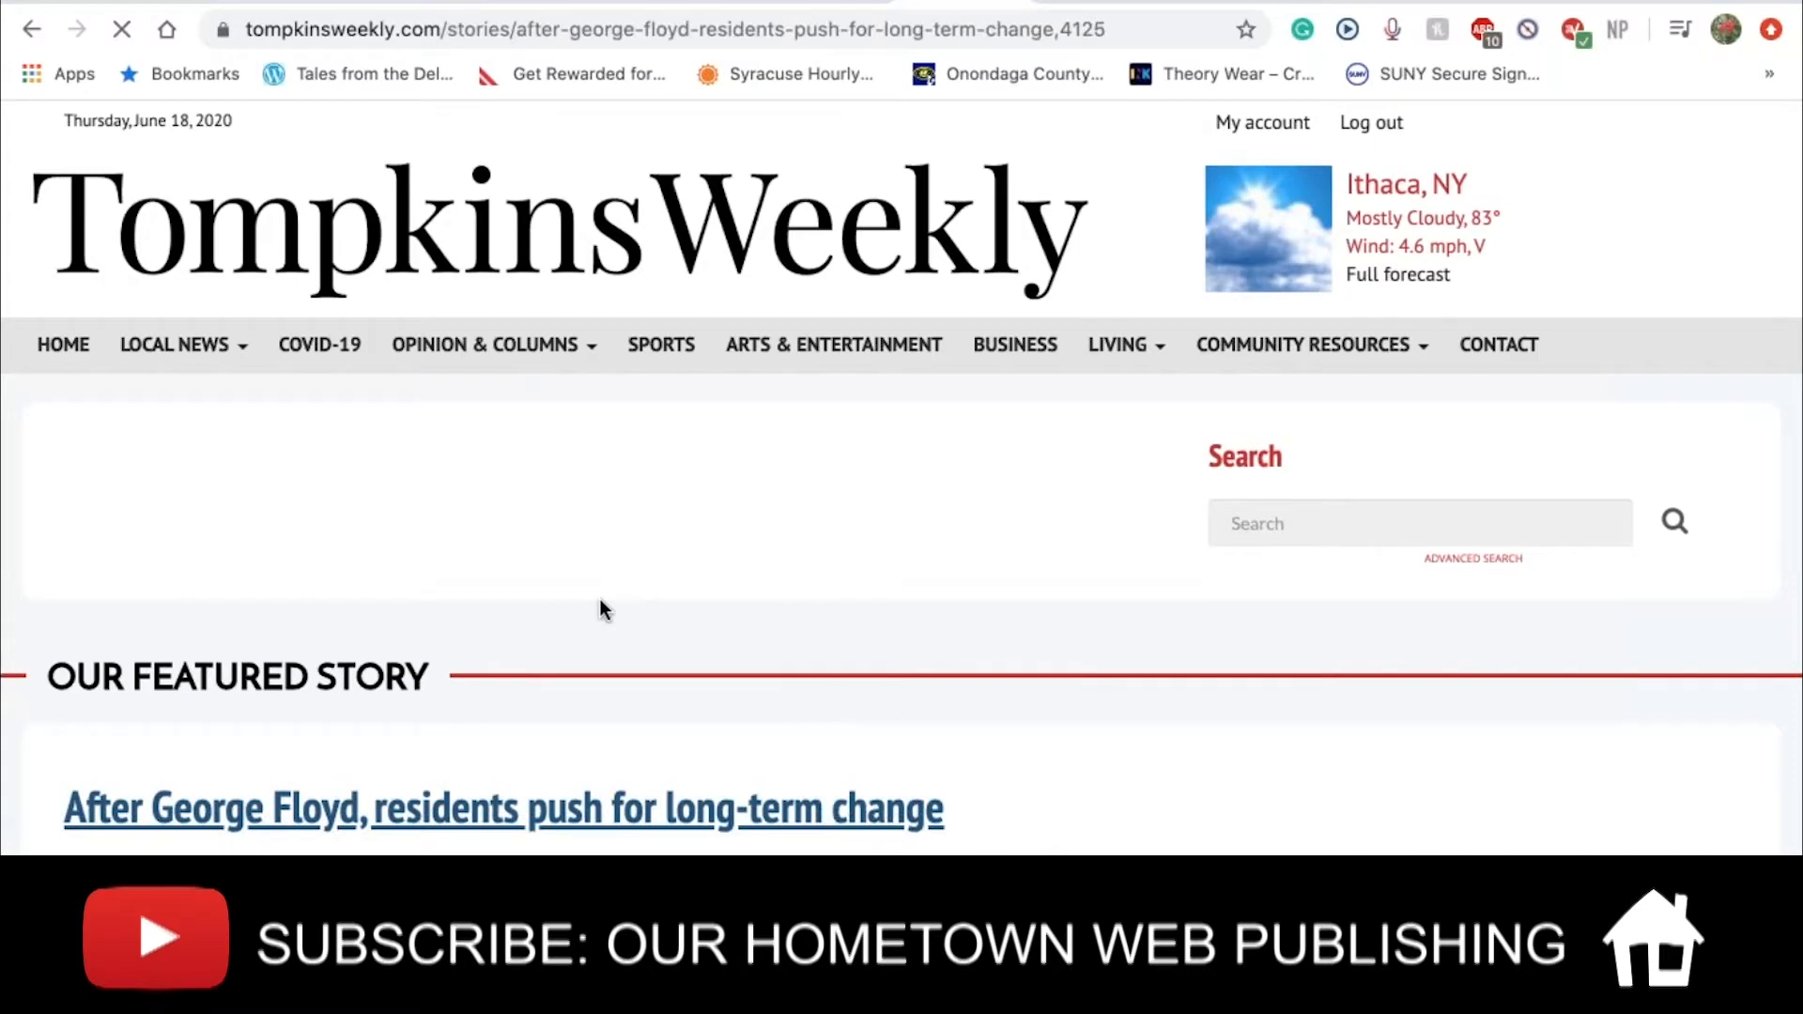
{"action": "triple_click", "coordinate": [516, 498]}
{"action": "key", "text": "super+c"}
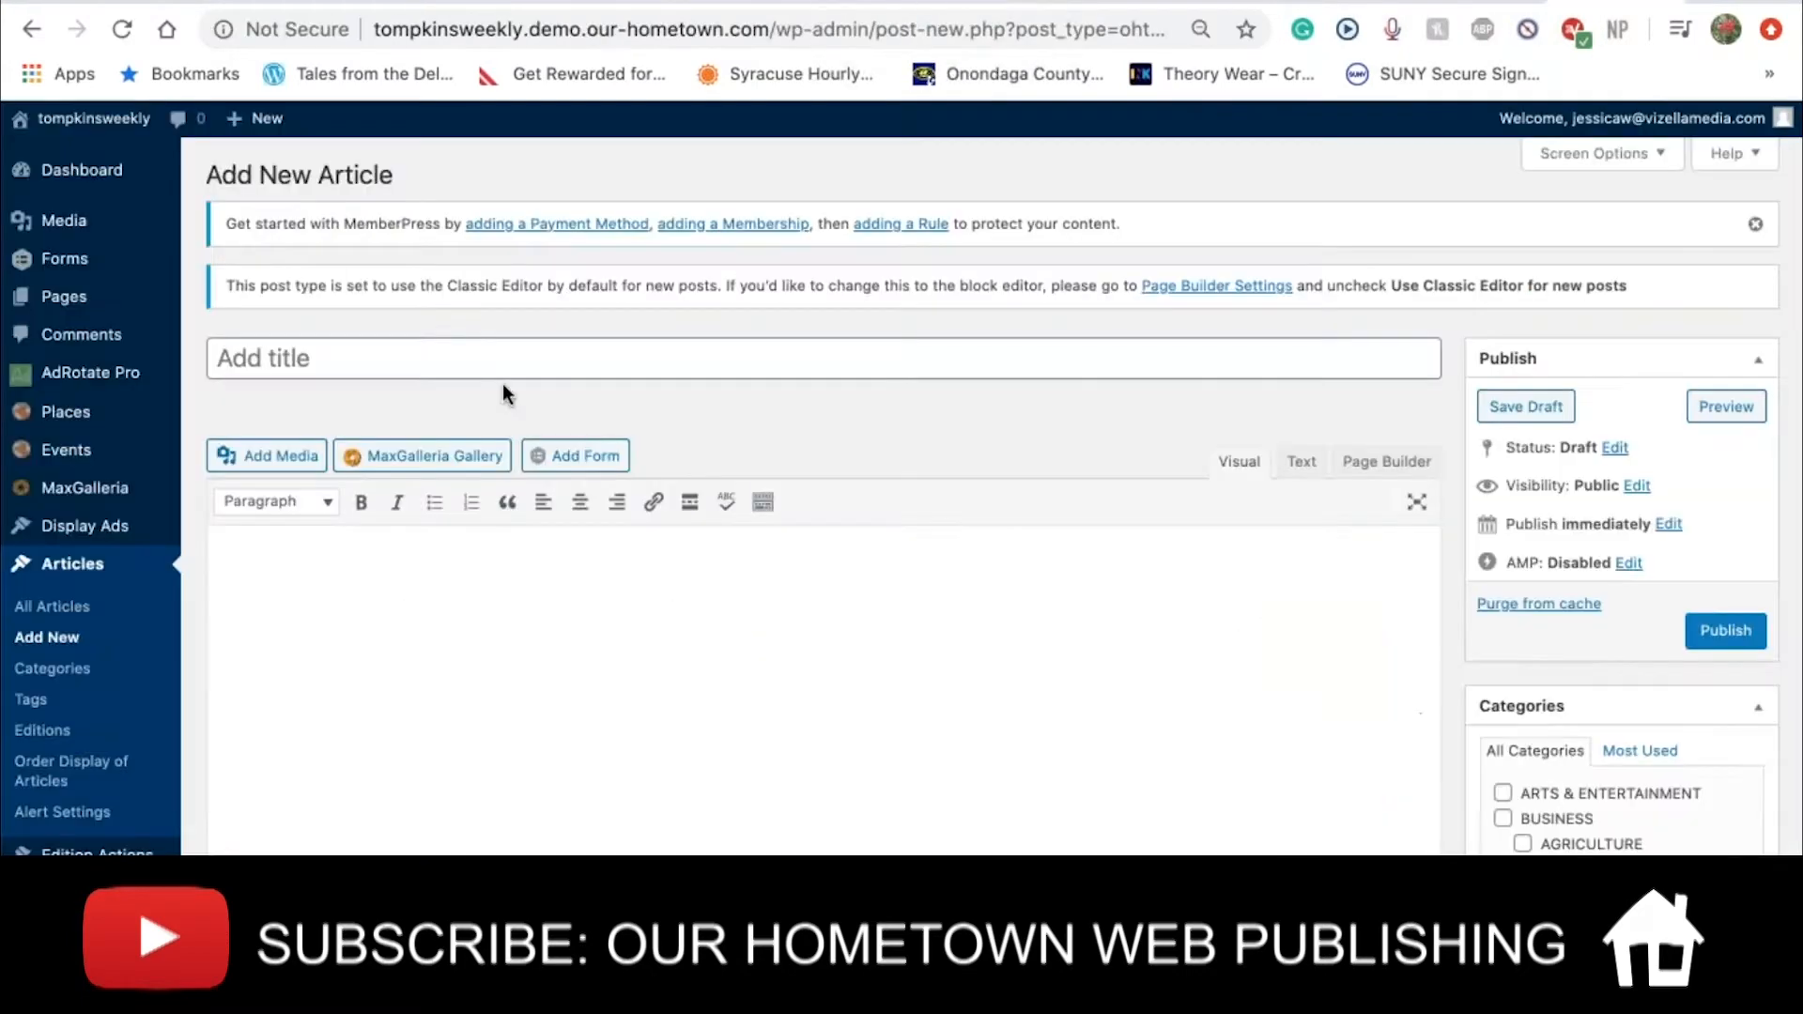
{"action": "left_click", "coordinate": [451, 366]}
{"action": "key", "text": "super+v"}
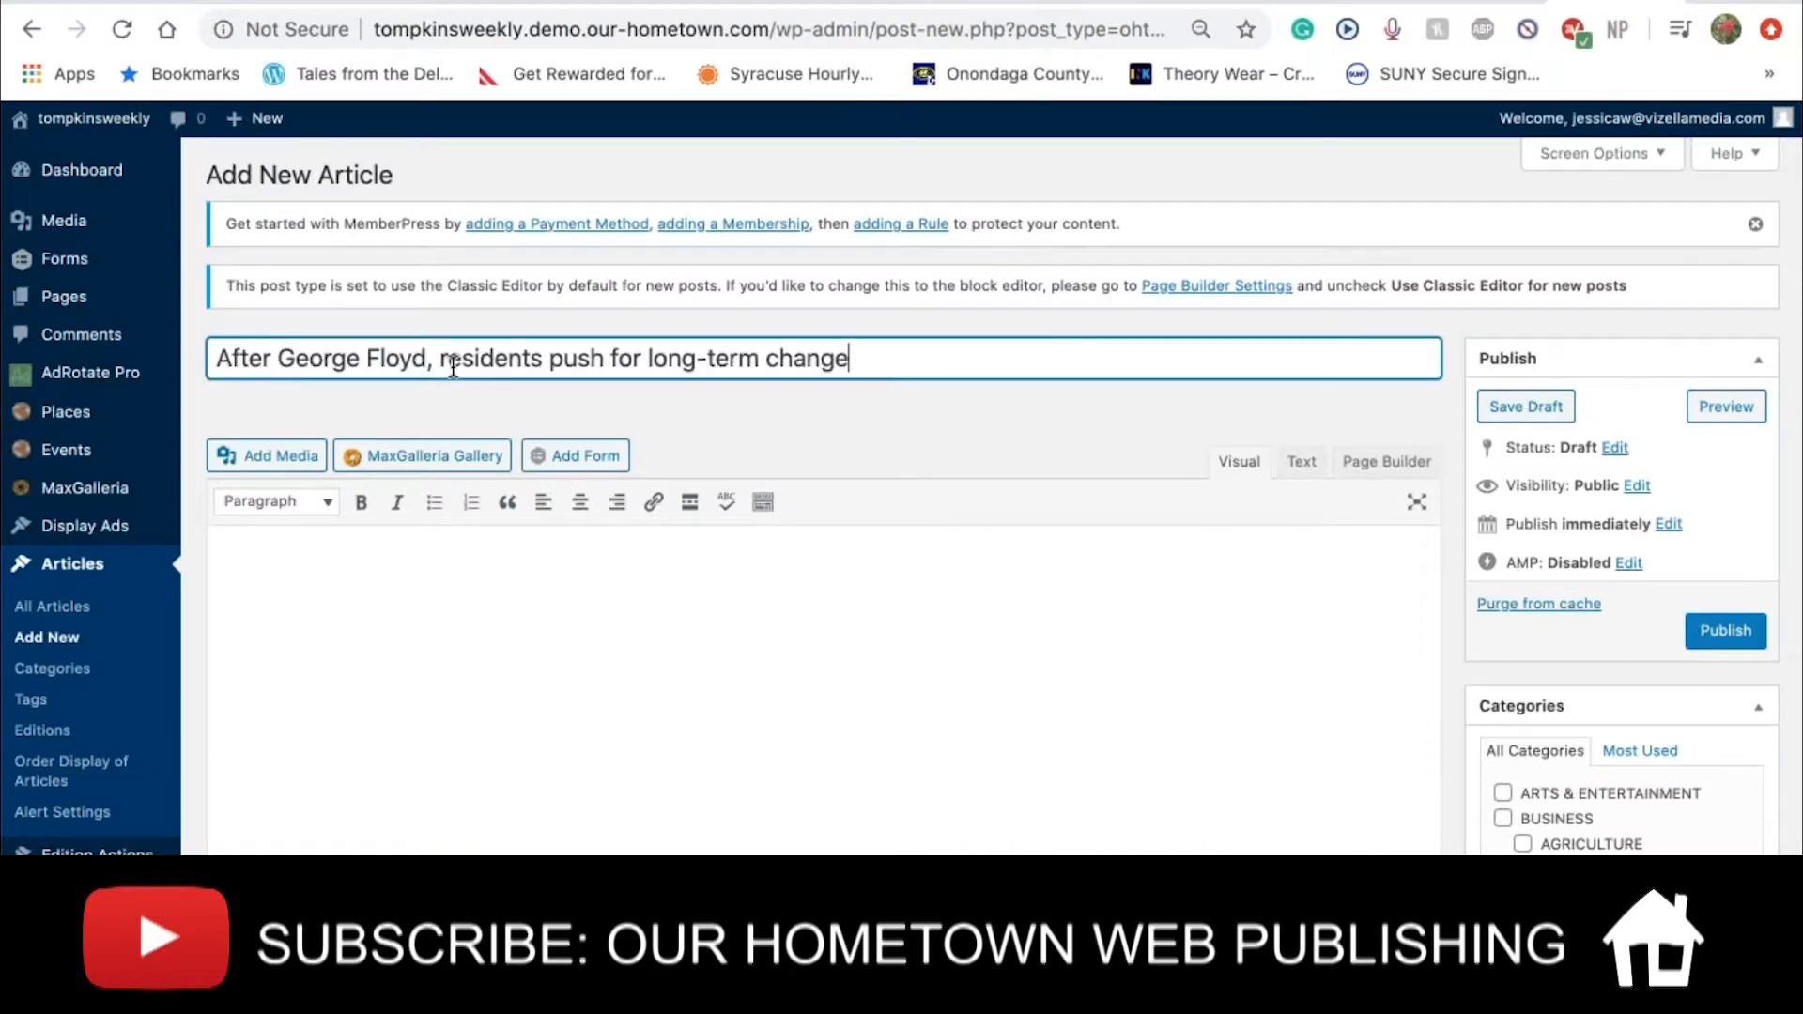
{"action": "left_click", "coordinate": [605, 722]}
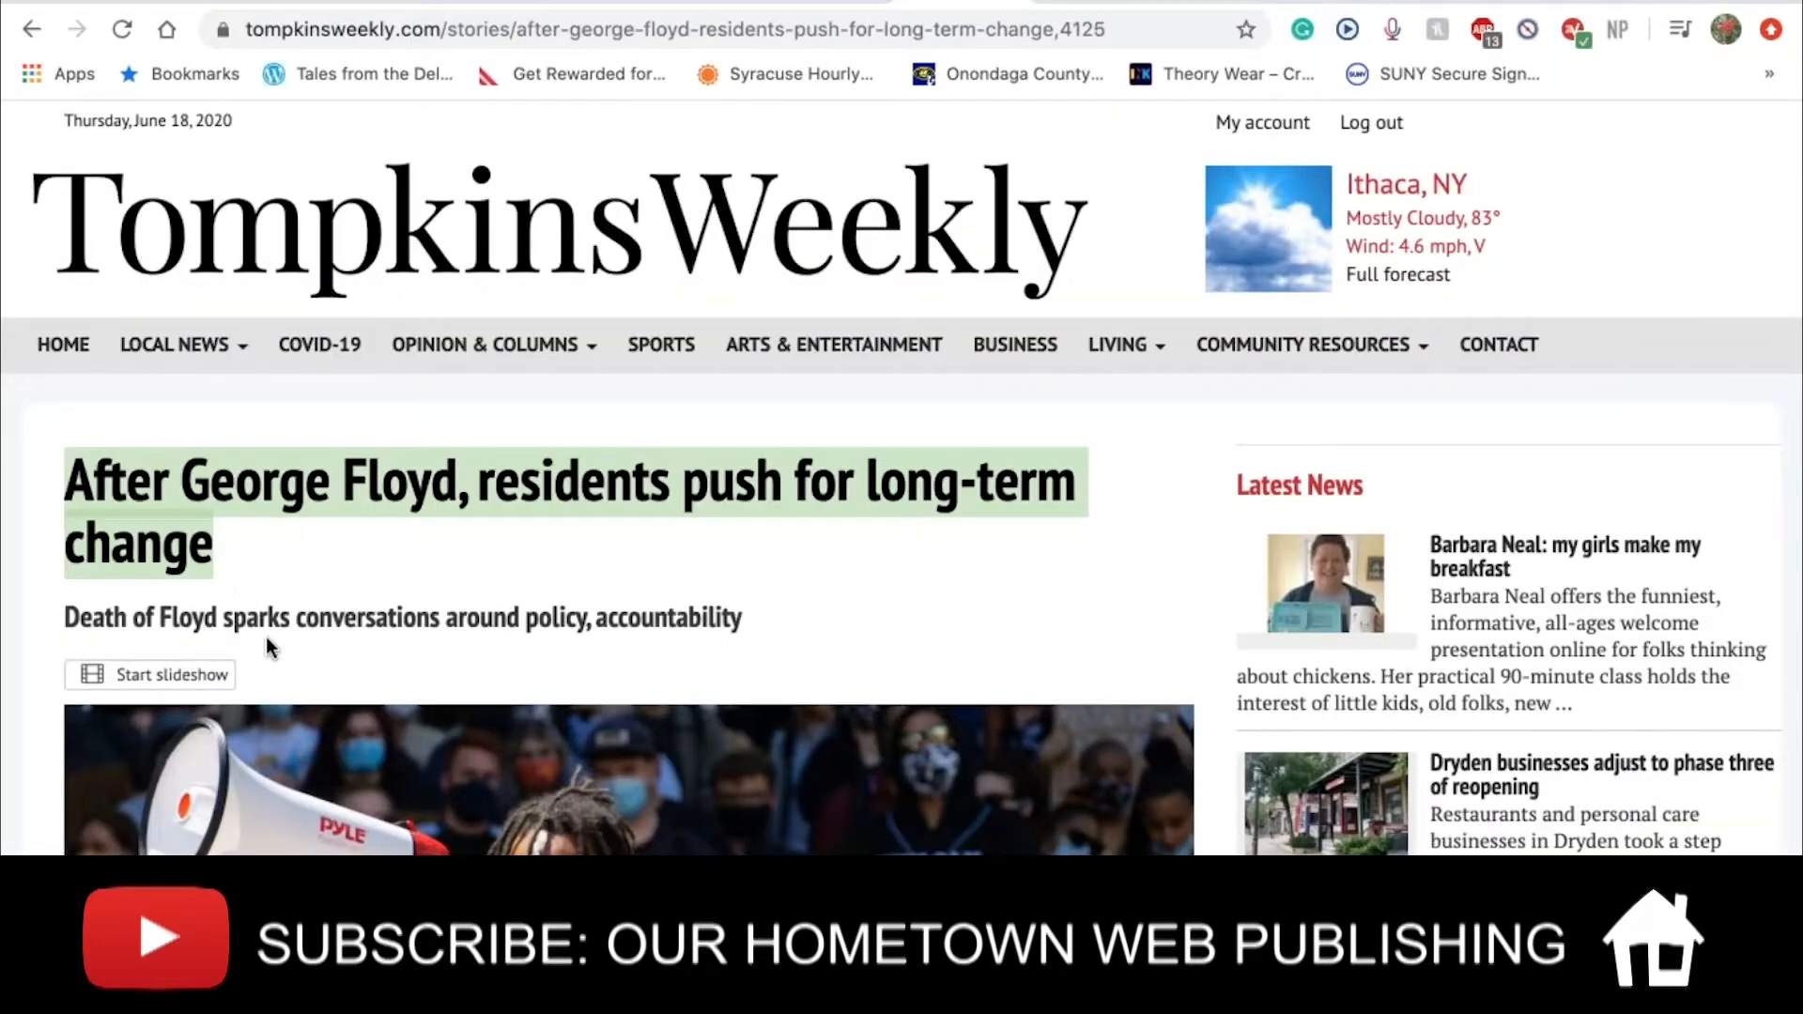
Copy the story's subtitle and paste it into the article's Subhead field
{"action": "triple_click", "coordinate": [357, 620]}
{"action": "key", "text": "super+c"}
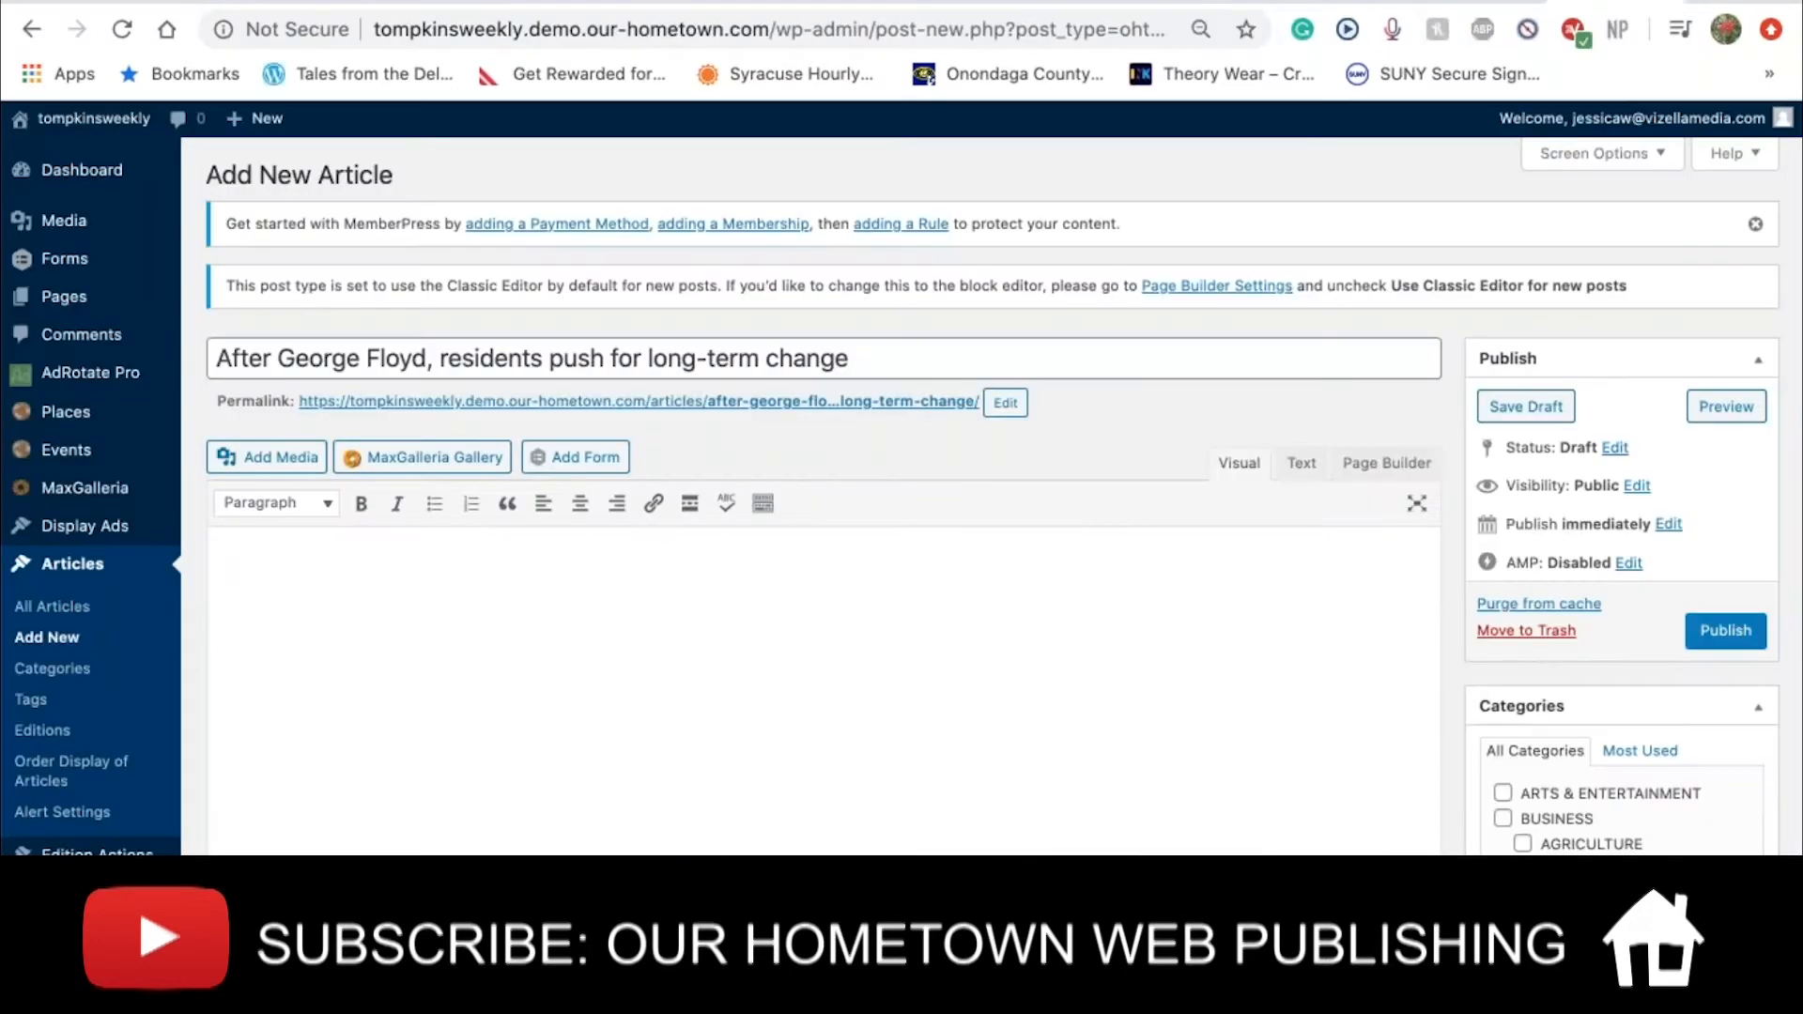
{"action": "scroll", "coordinate": [376, 593], "scroll_direction": "down", "scroll_amount": 7}
{"action": "left_click", "coordinate": [376, 594]}
{"action": "key", "text": "super+v"}
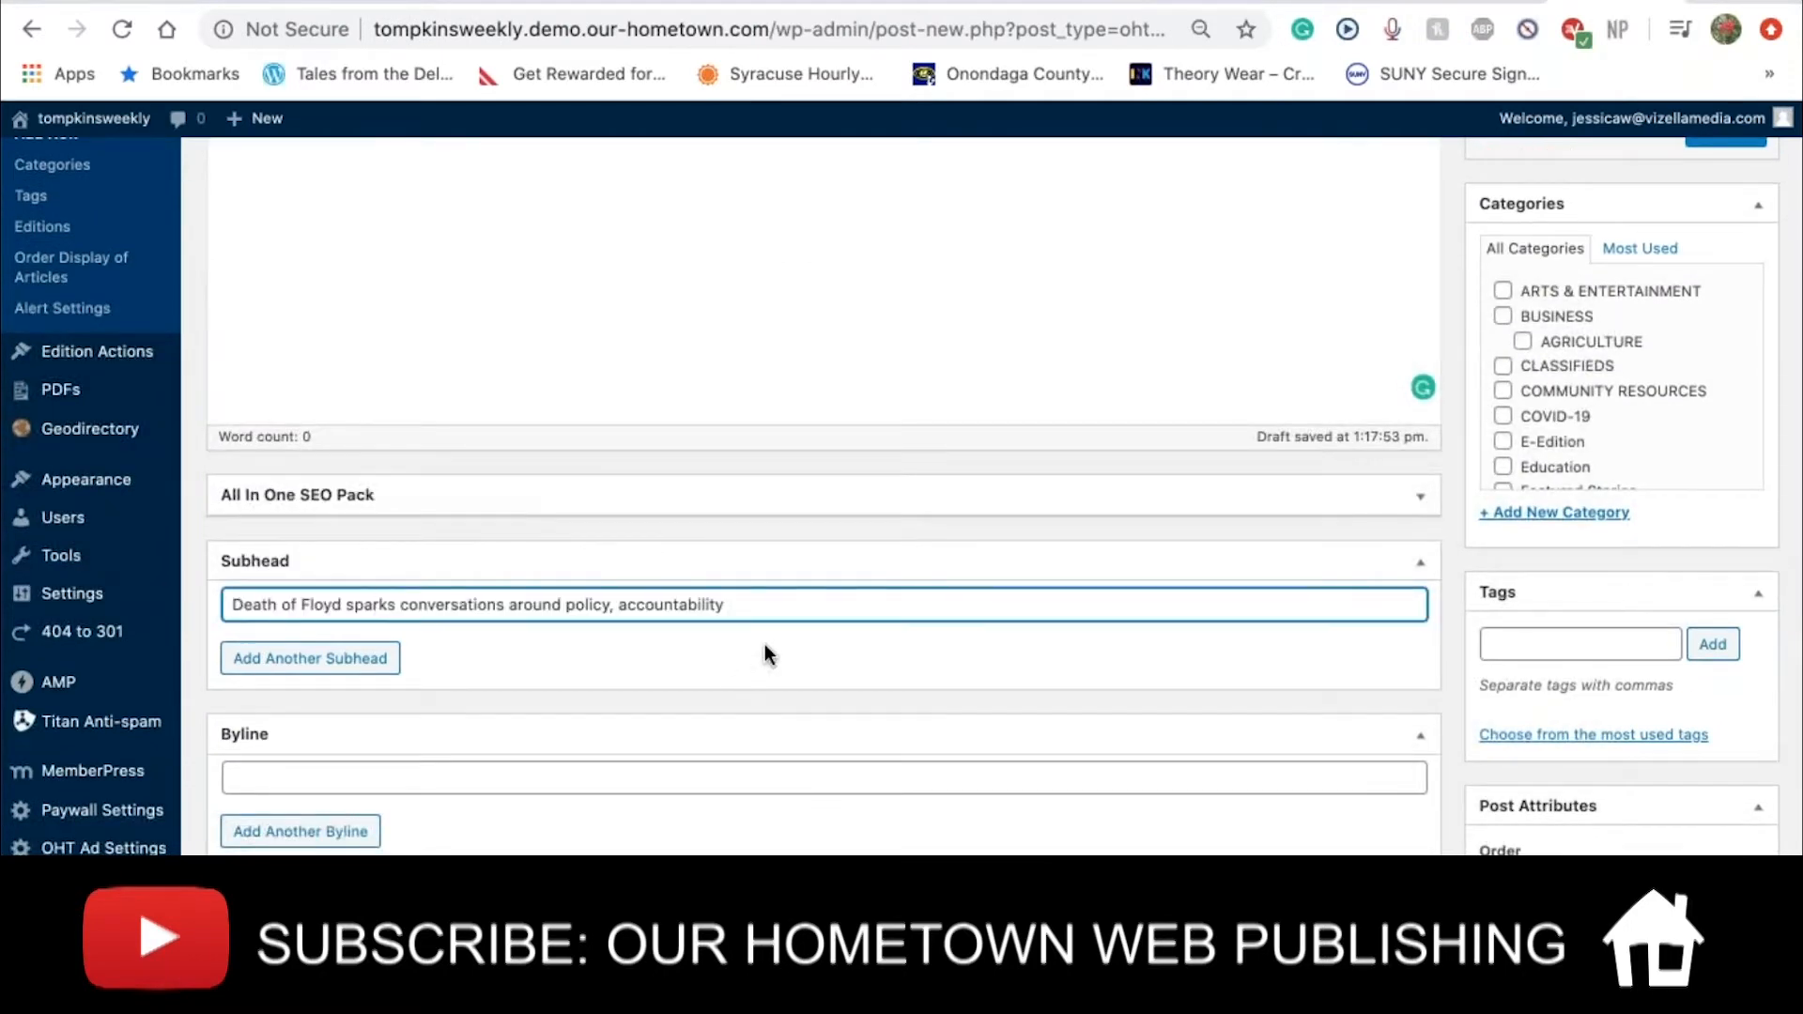
{"action": "scroll", "coordinate": [768, 655], "scroll_direction": "up", "scroll_amount": 5}
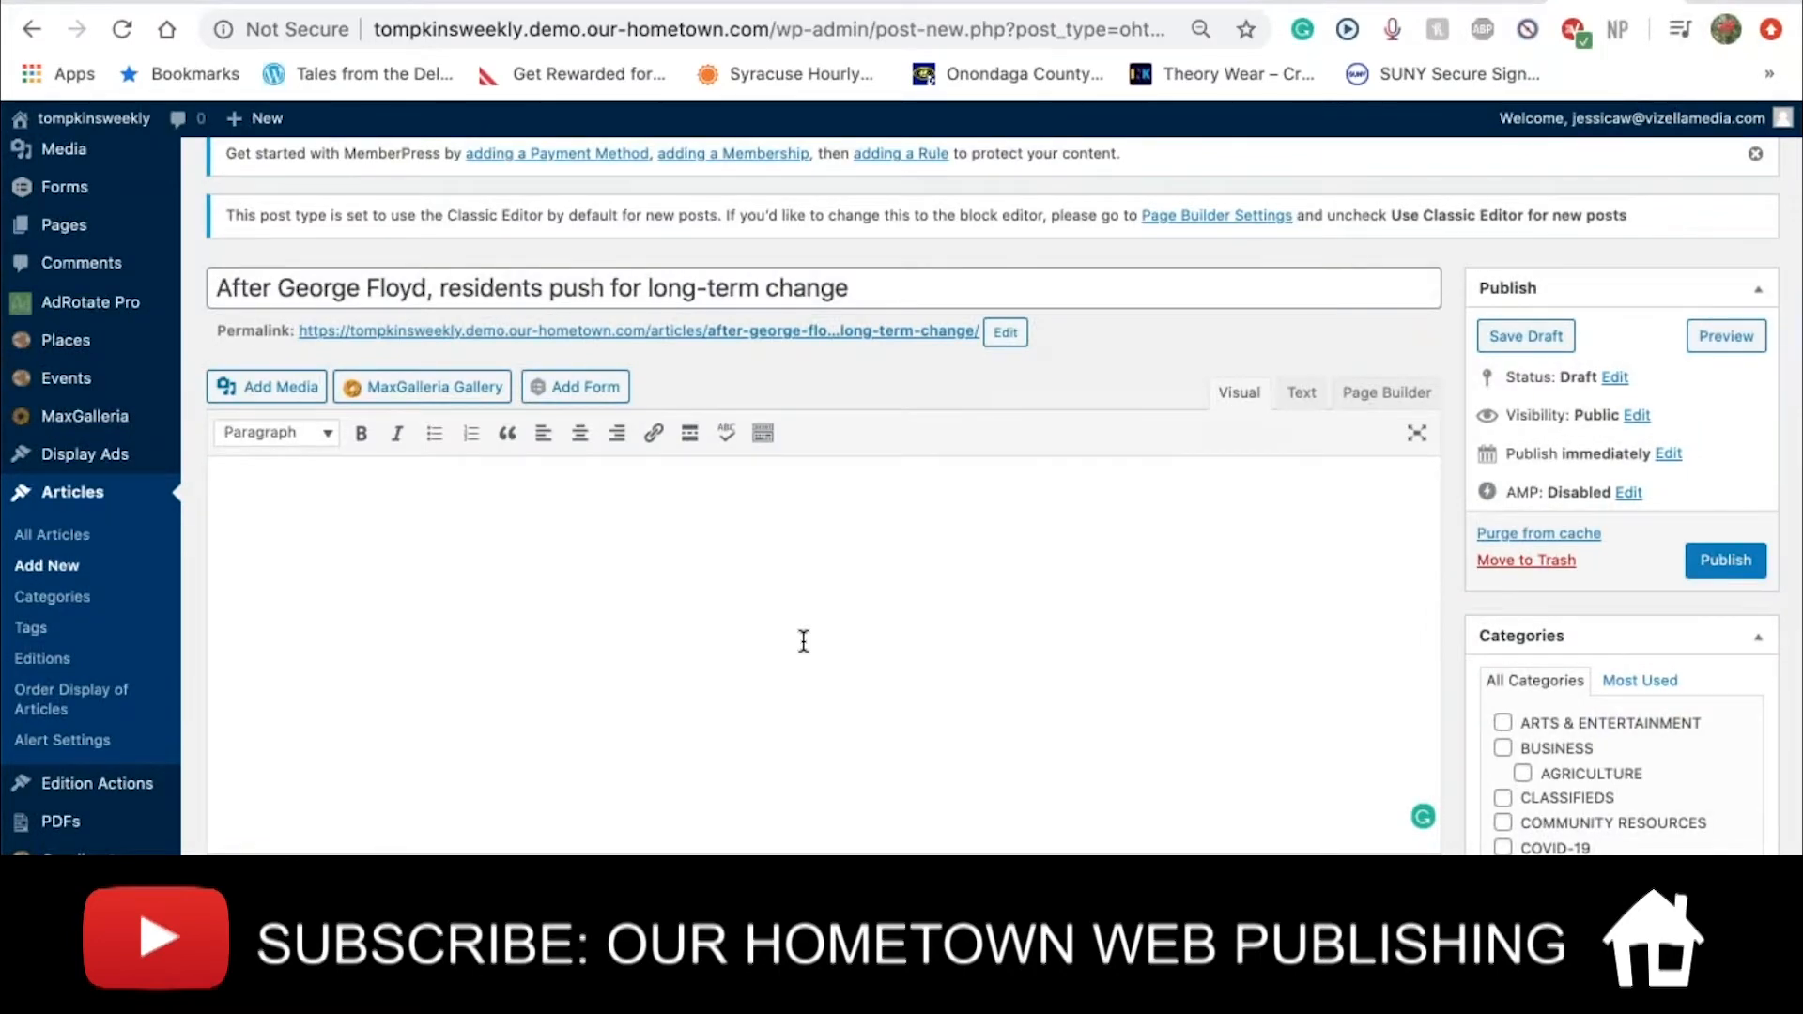
{"action": "scroll", "coordinate": [804, 641], "scroll_direction": "down", "scroll_amount": 5}
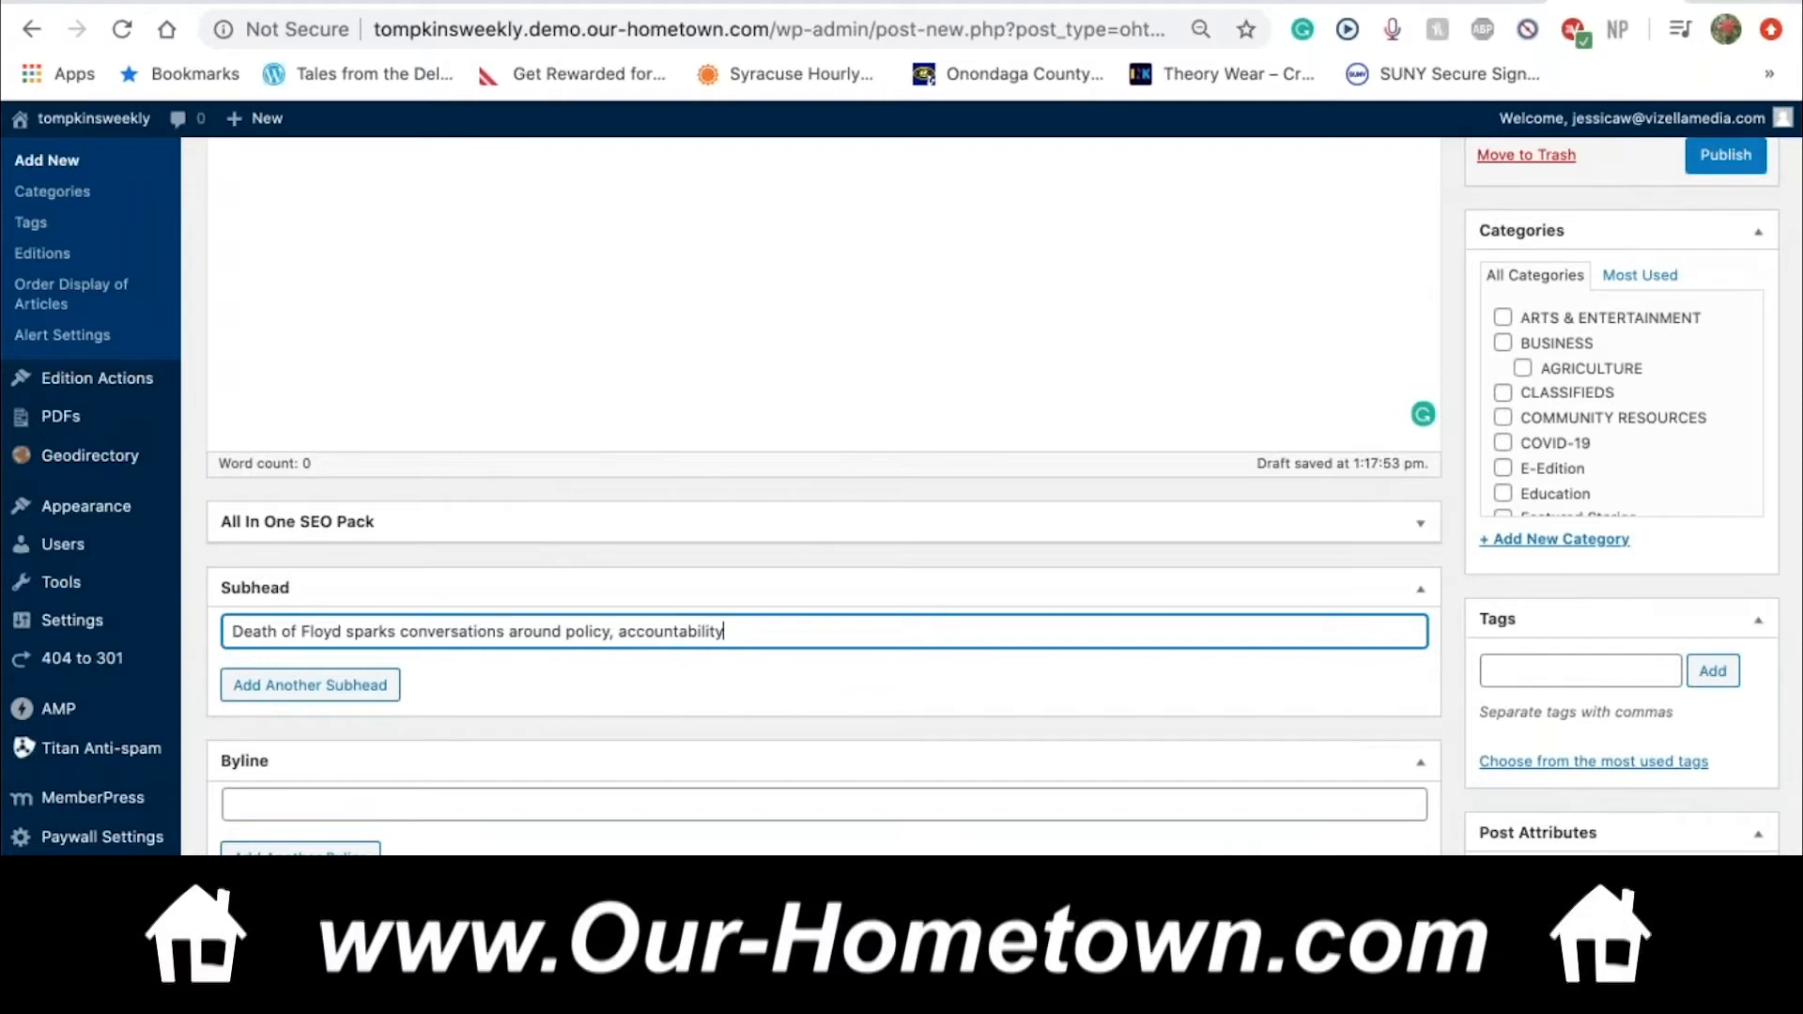
{"action": "scroll", "coordinate": [823, 498], "scroll_direction": "down", "scroll_amount": 4}
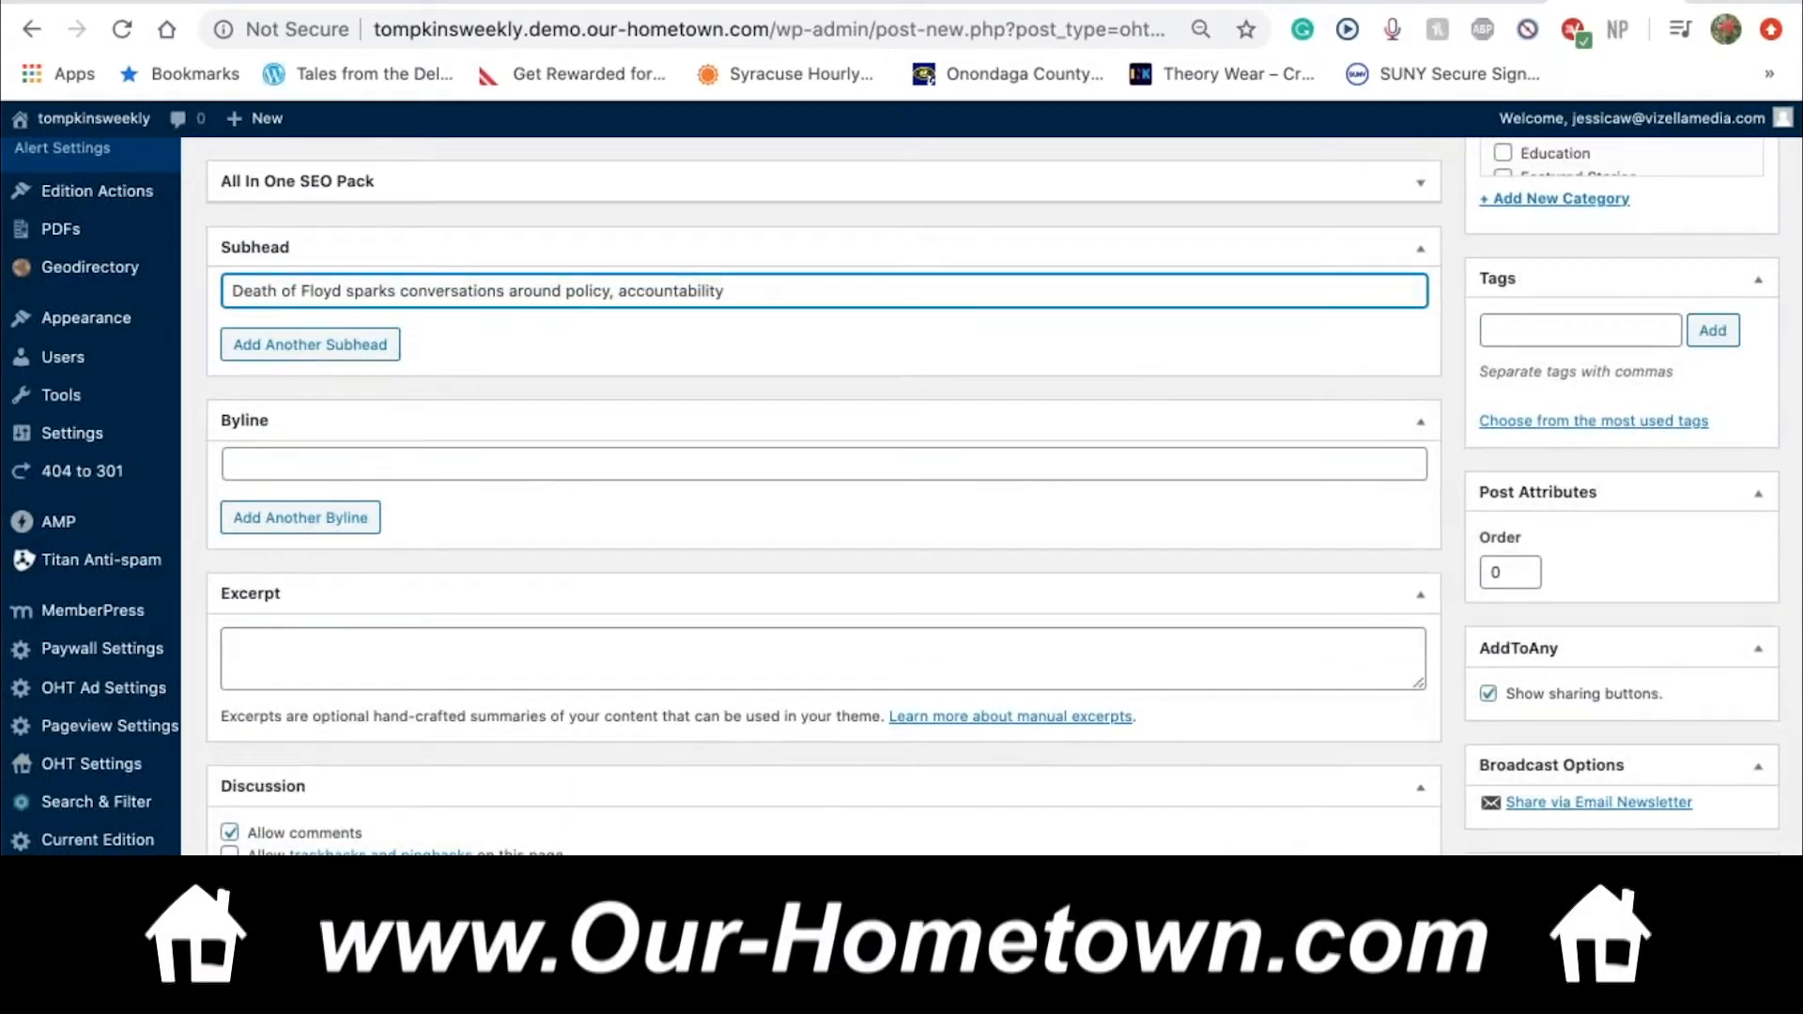
{"action": "scroll", "coordinate": [824, 498], "scroll_direction": "up", "scroll_amount": 2}
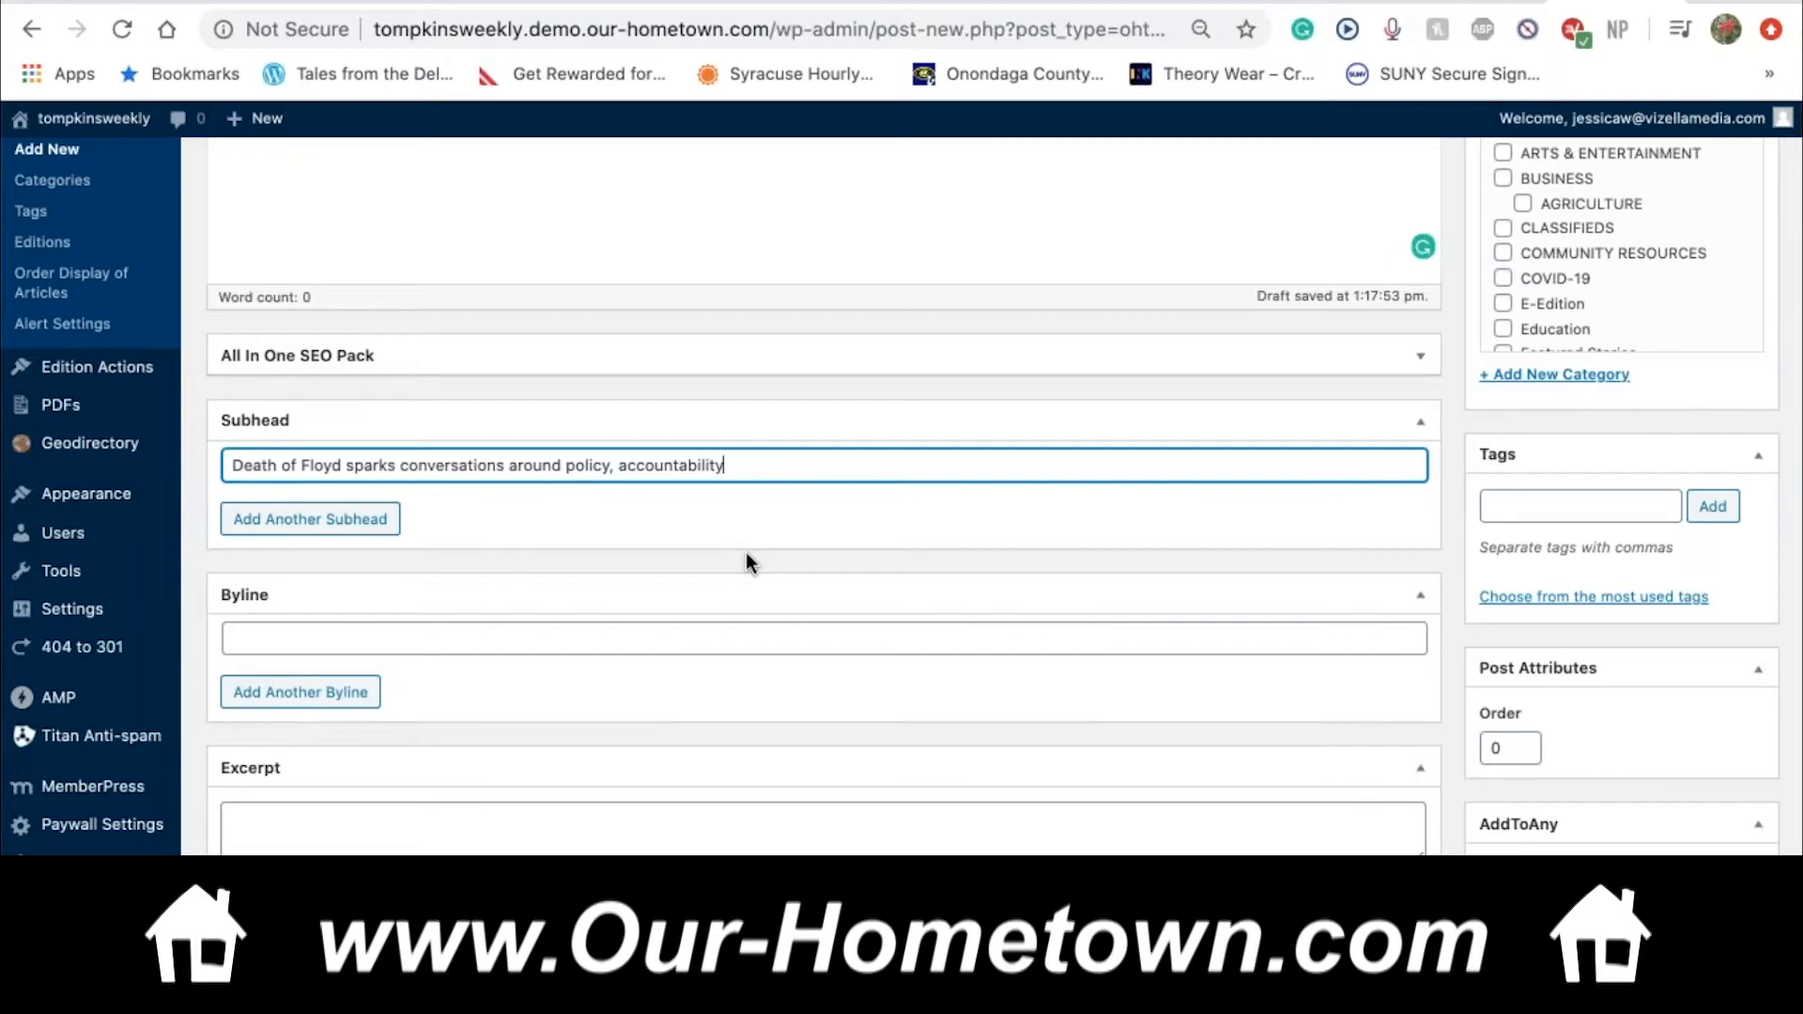
{"action": "scroll", "coordinate": [746, 561], "scroll_direction": "up", "scroll_amount": 5}
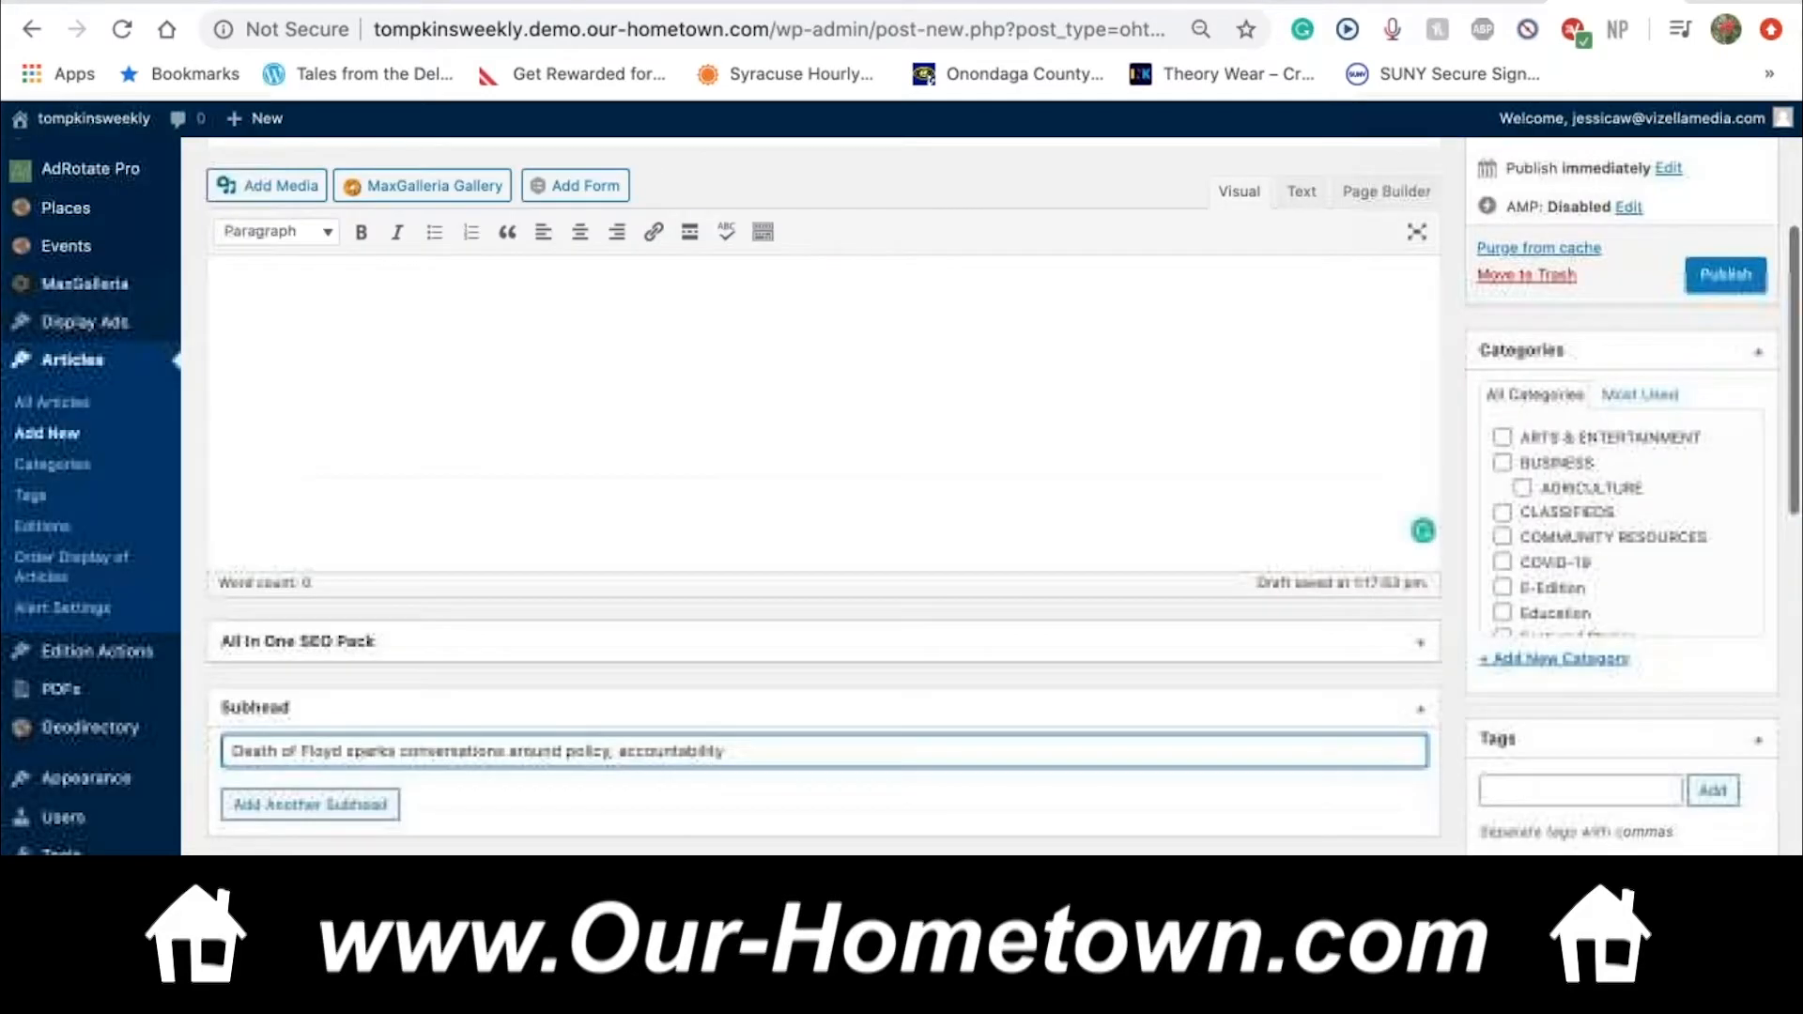
{"action": "scroll", "coordinate": [825, 496], "scroll_direction": "up", "scroll_amount": 3}
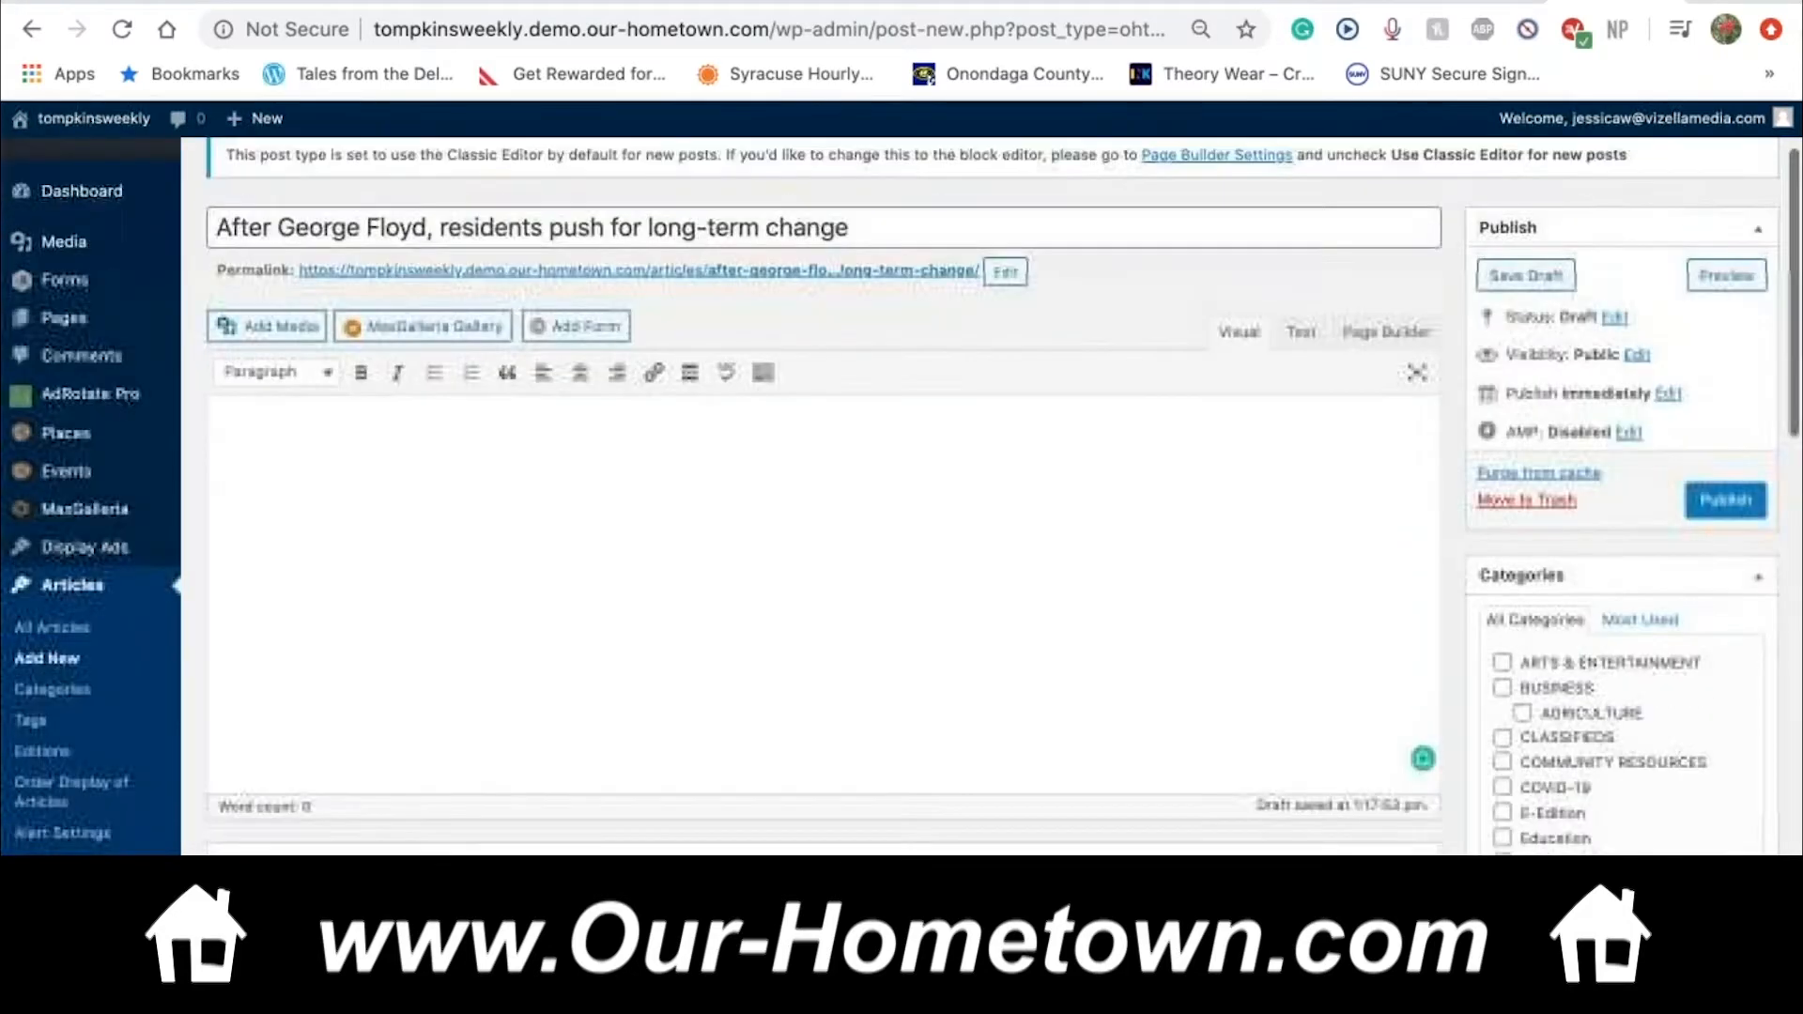
{"action": "scroll", "coordinate": [825, 496], "scroll_direction": "up", "scroll_amount": 1}
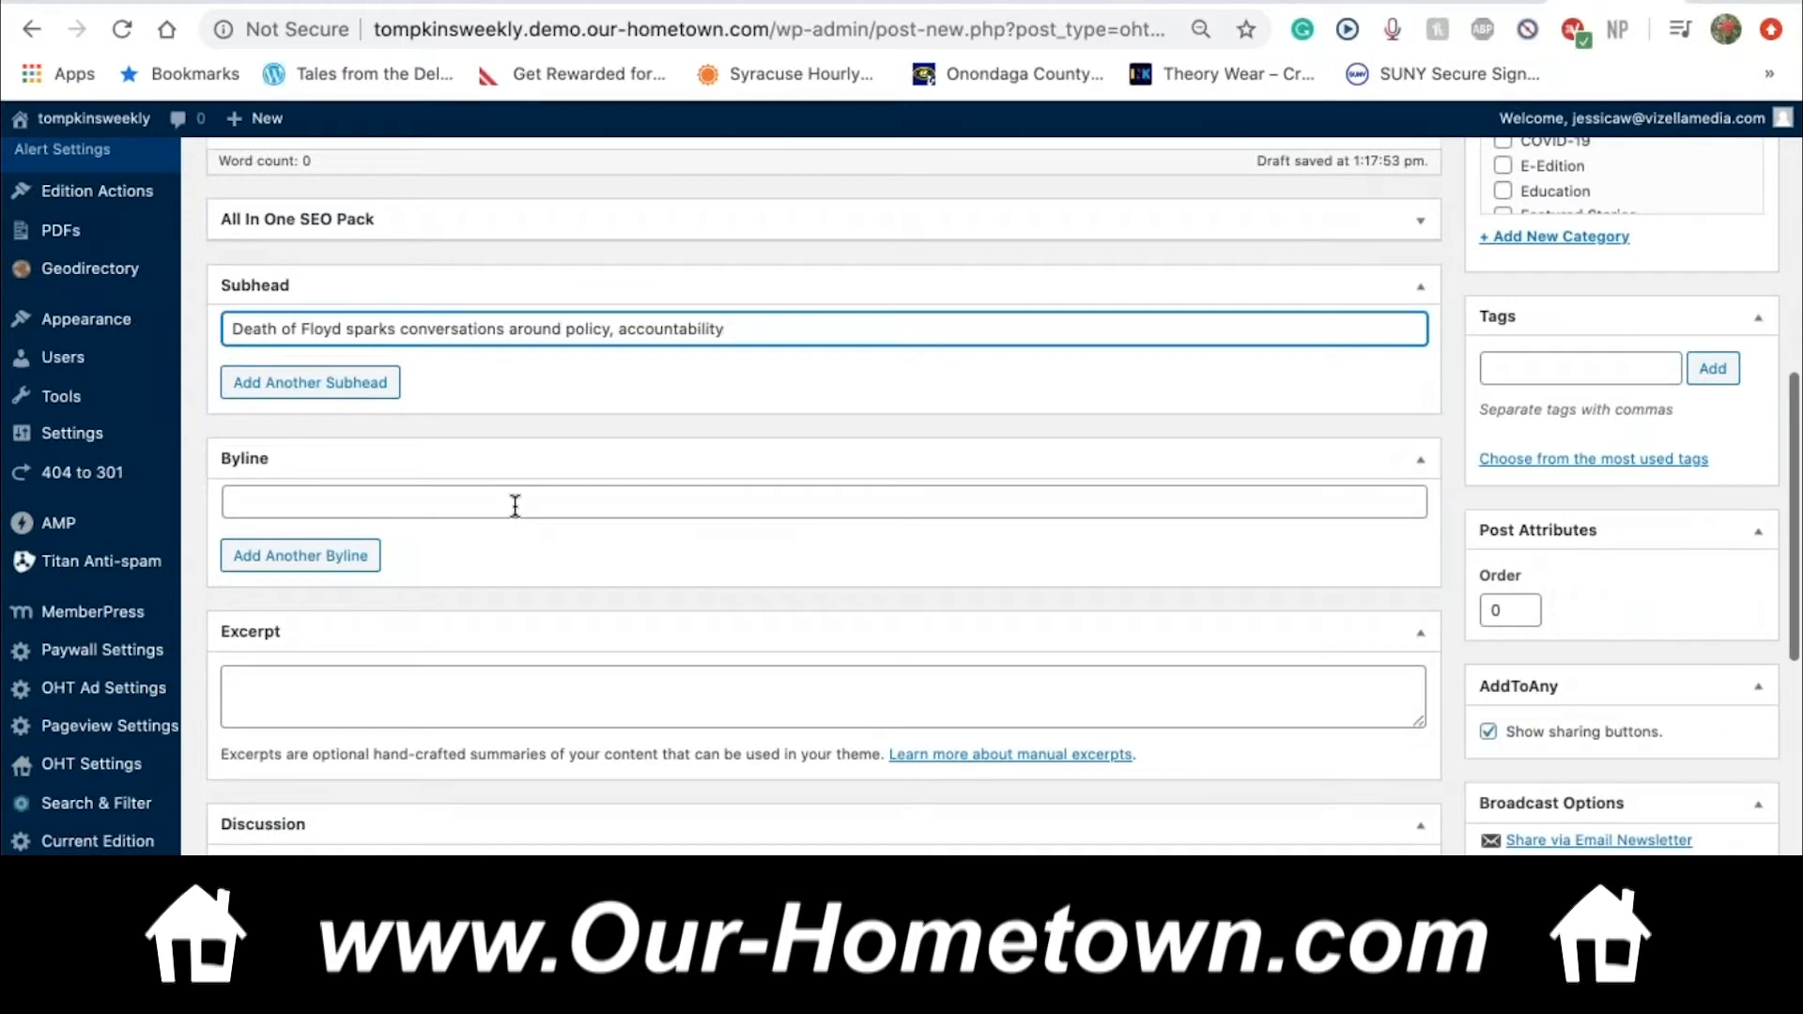
Enter the author's credit ending in 'Tompkins Weekly' in the first Byline field
{"action": "left_click", "coordinate": [515, 506]}
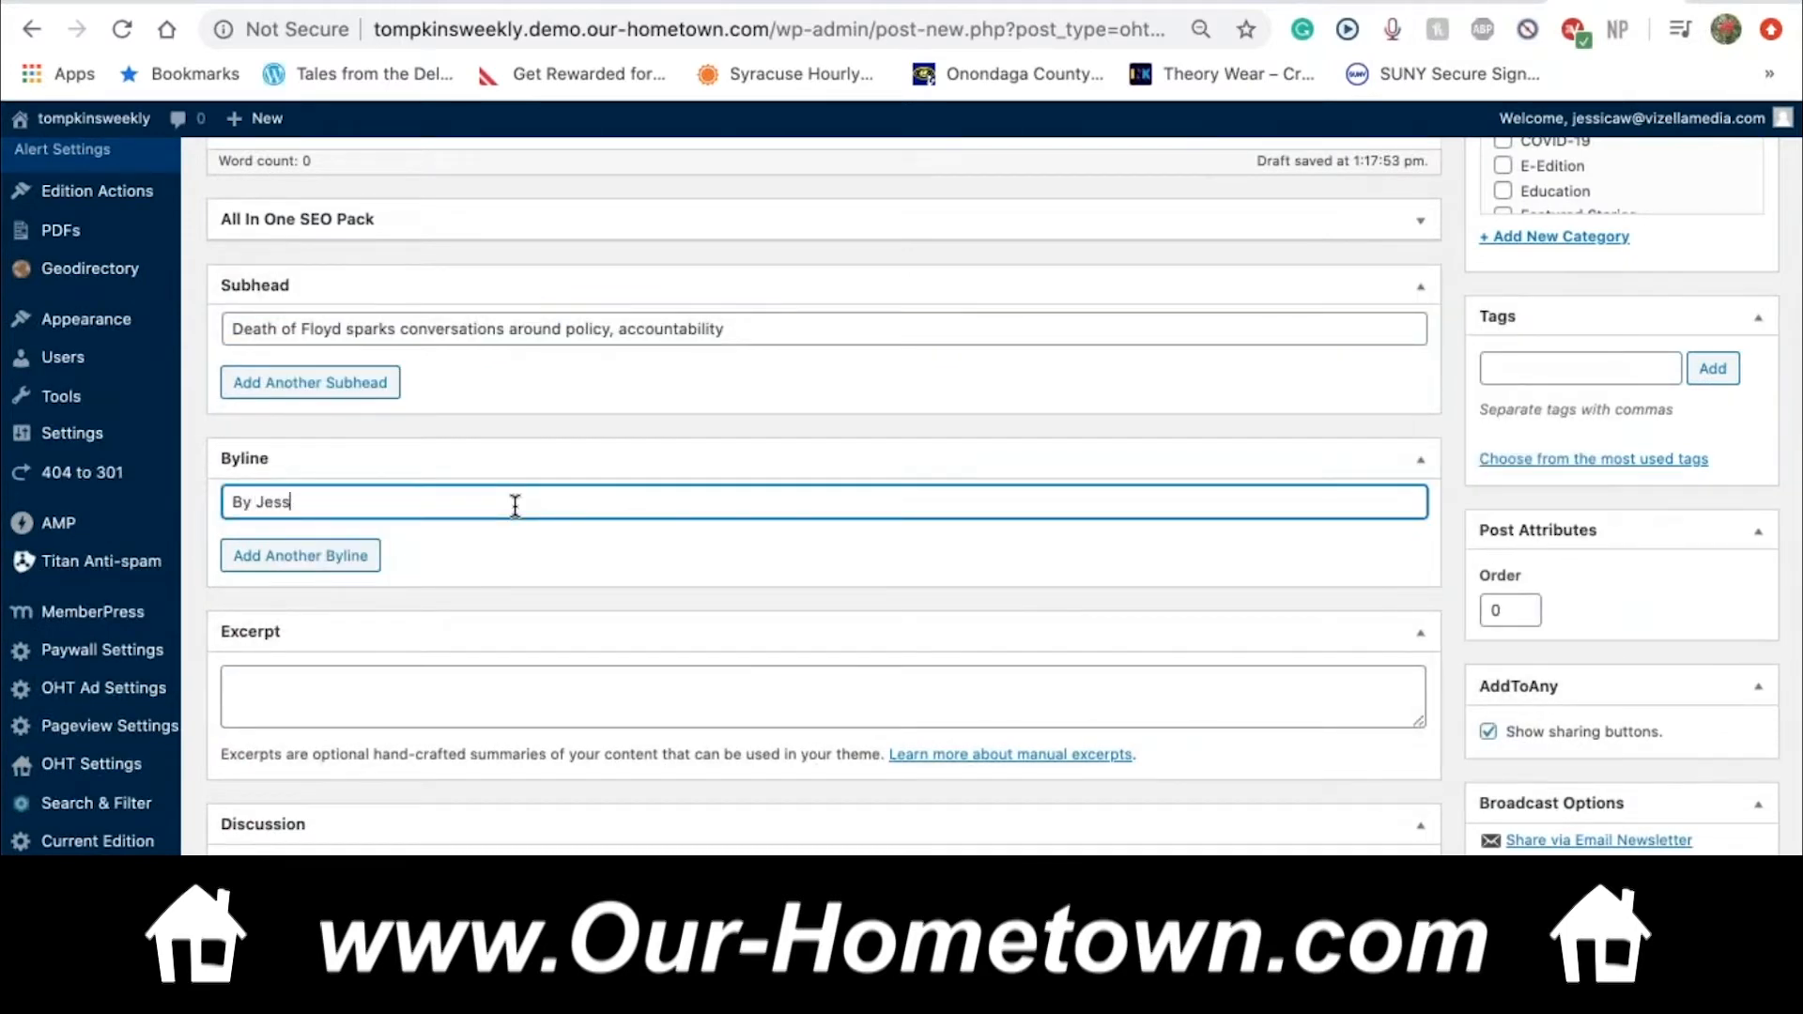
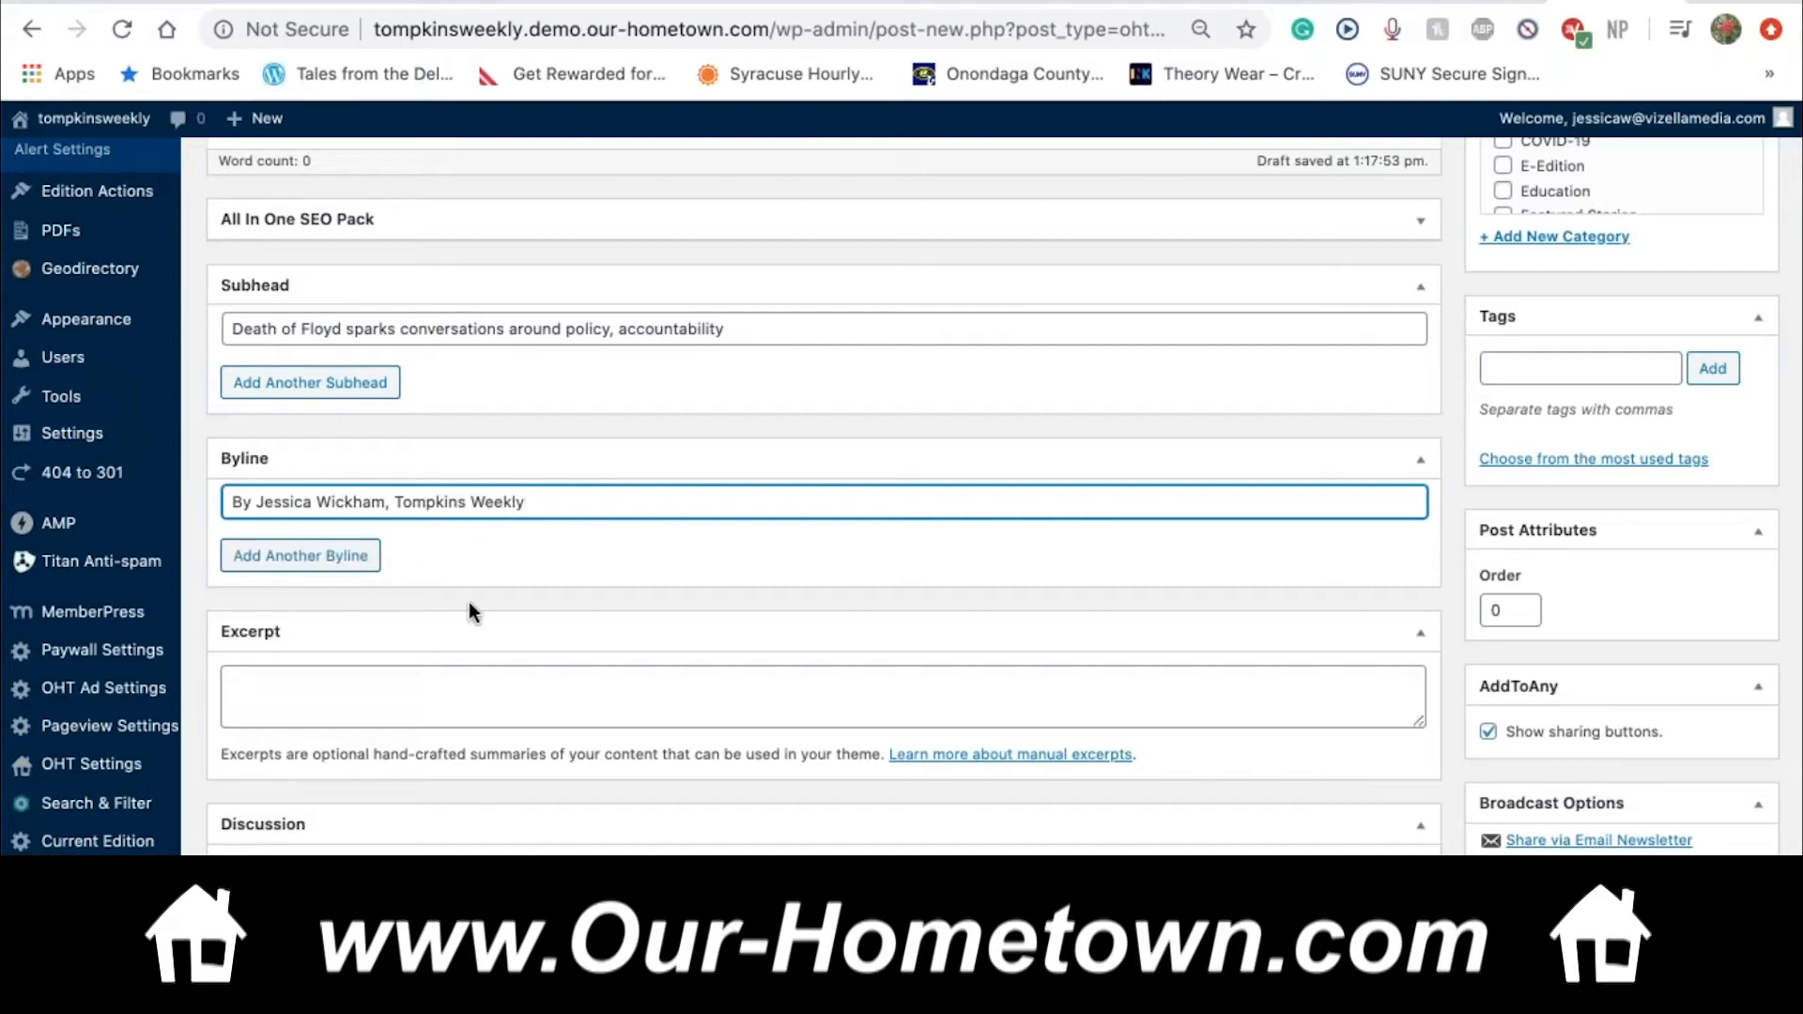
Add a second byline containing the author's e-mail address
{"action": "left_click", "coordinate": [346, 557]}
{"action": "left_click", "coordinate": [308, 536]}
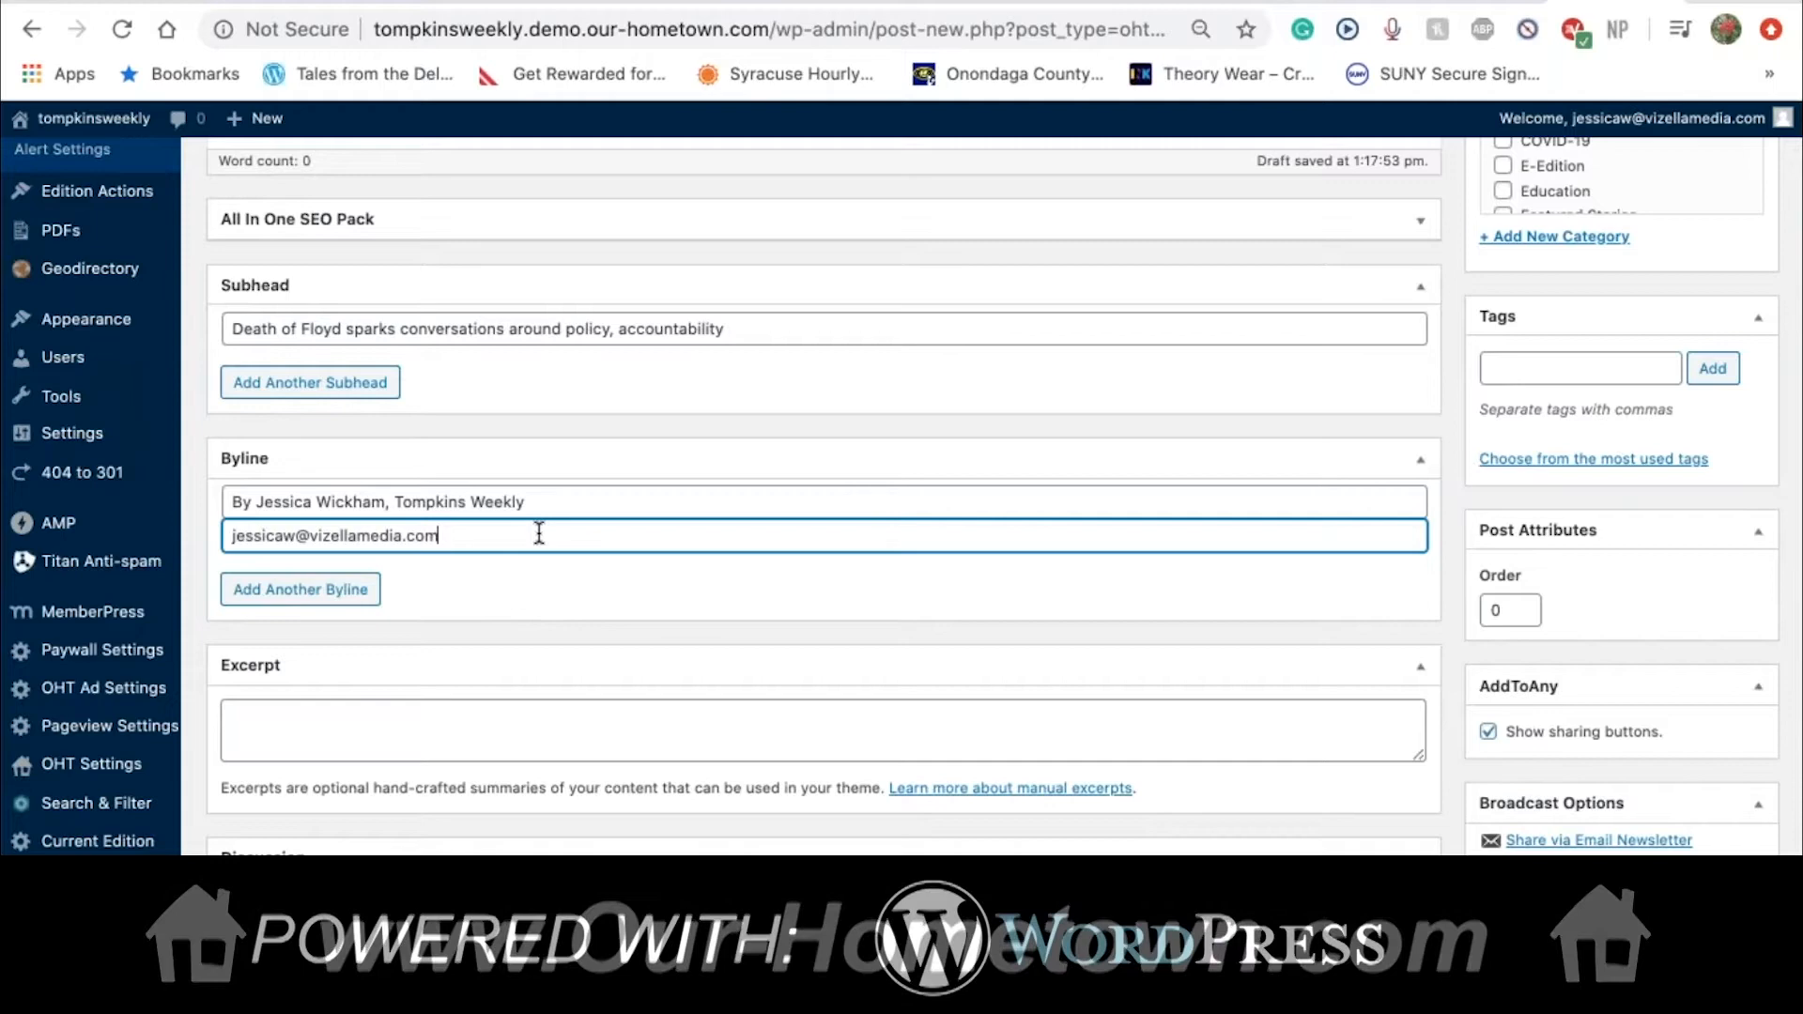
{"action": "left_click", "coordinate": [574, 510]}
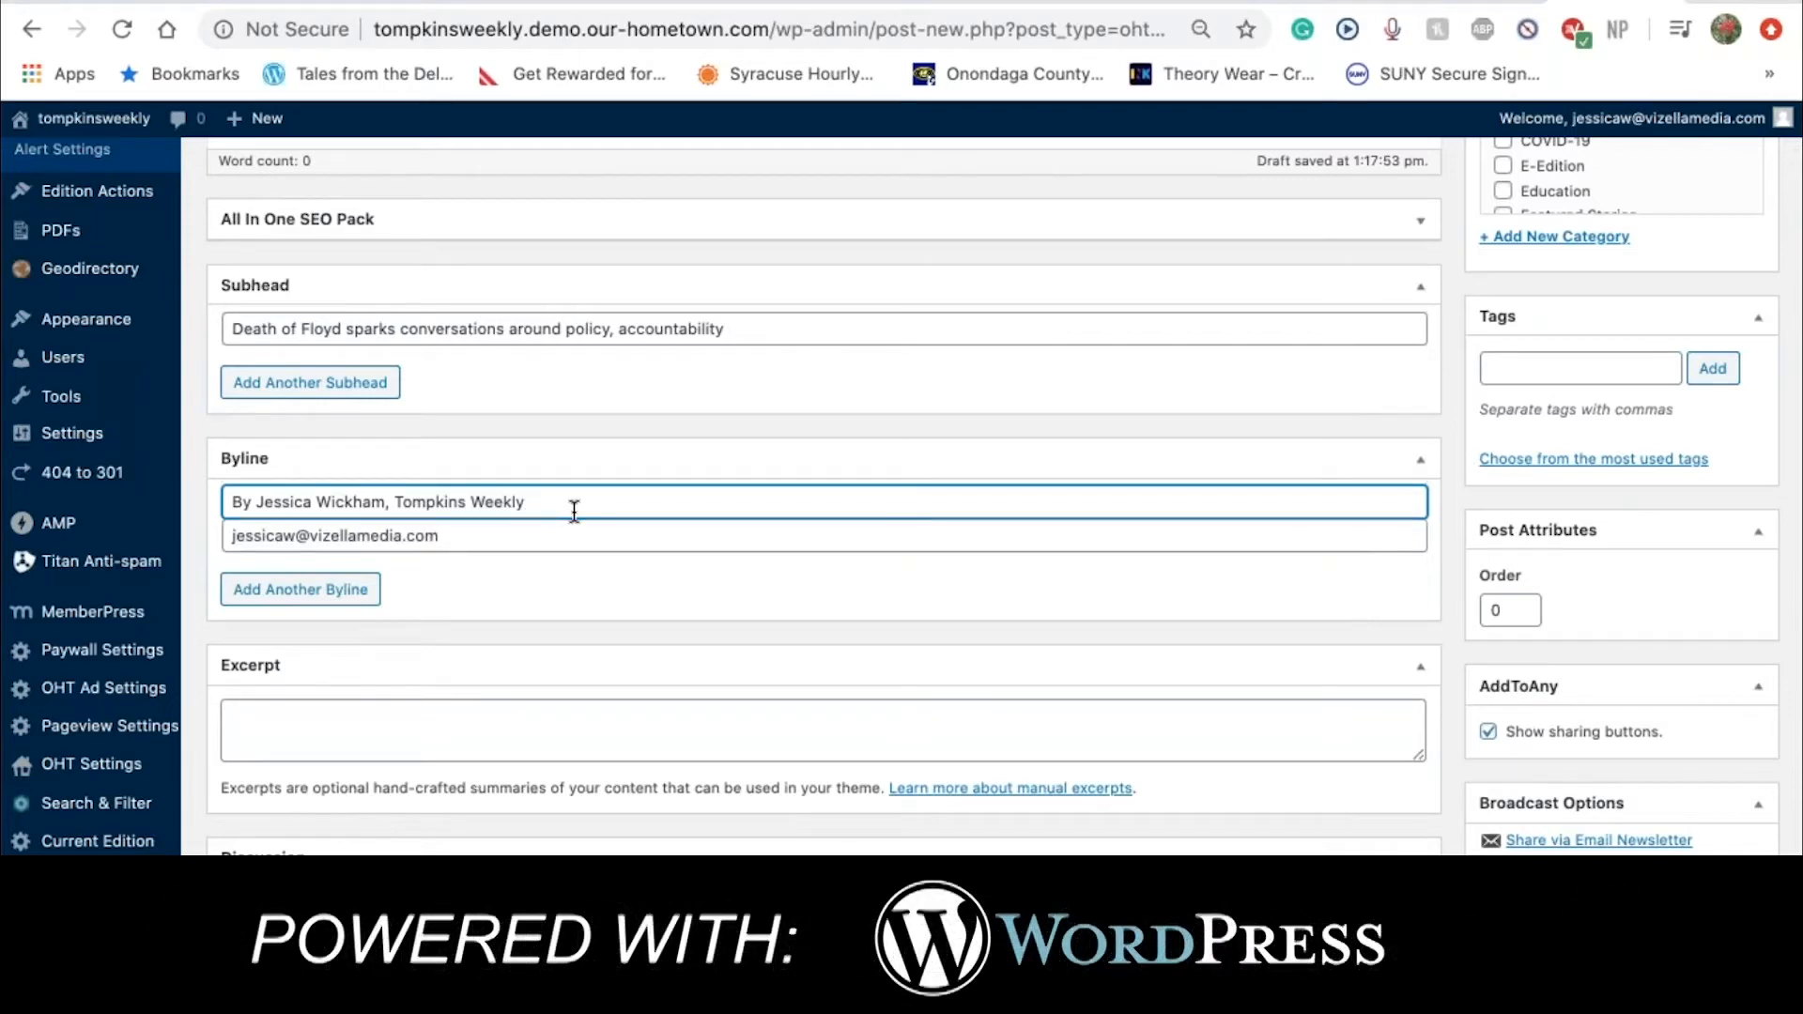
{"action": "scroll", "coordinate": [571, 503], "scroll_direction": "up", "scroll_amount": 6}
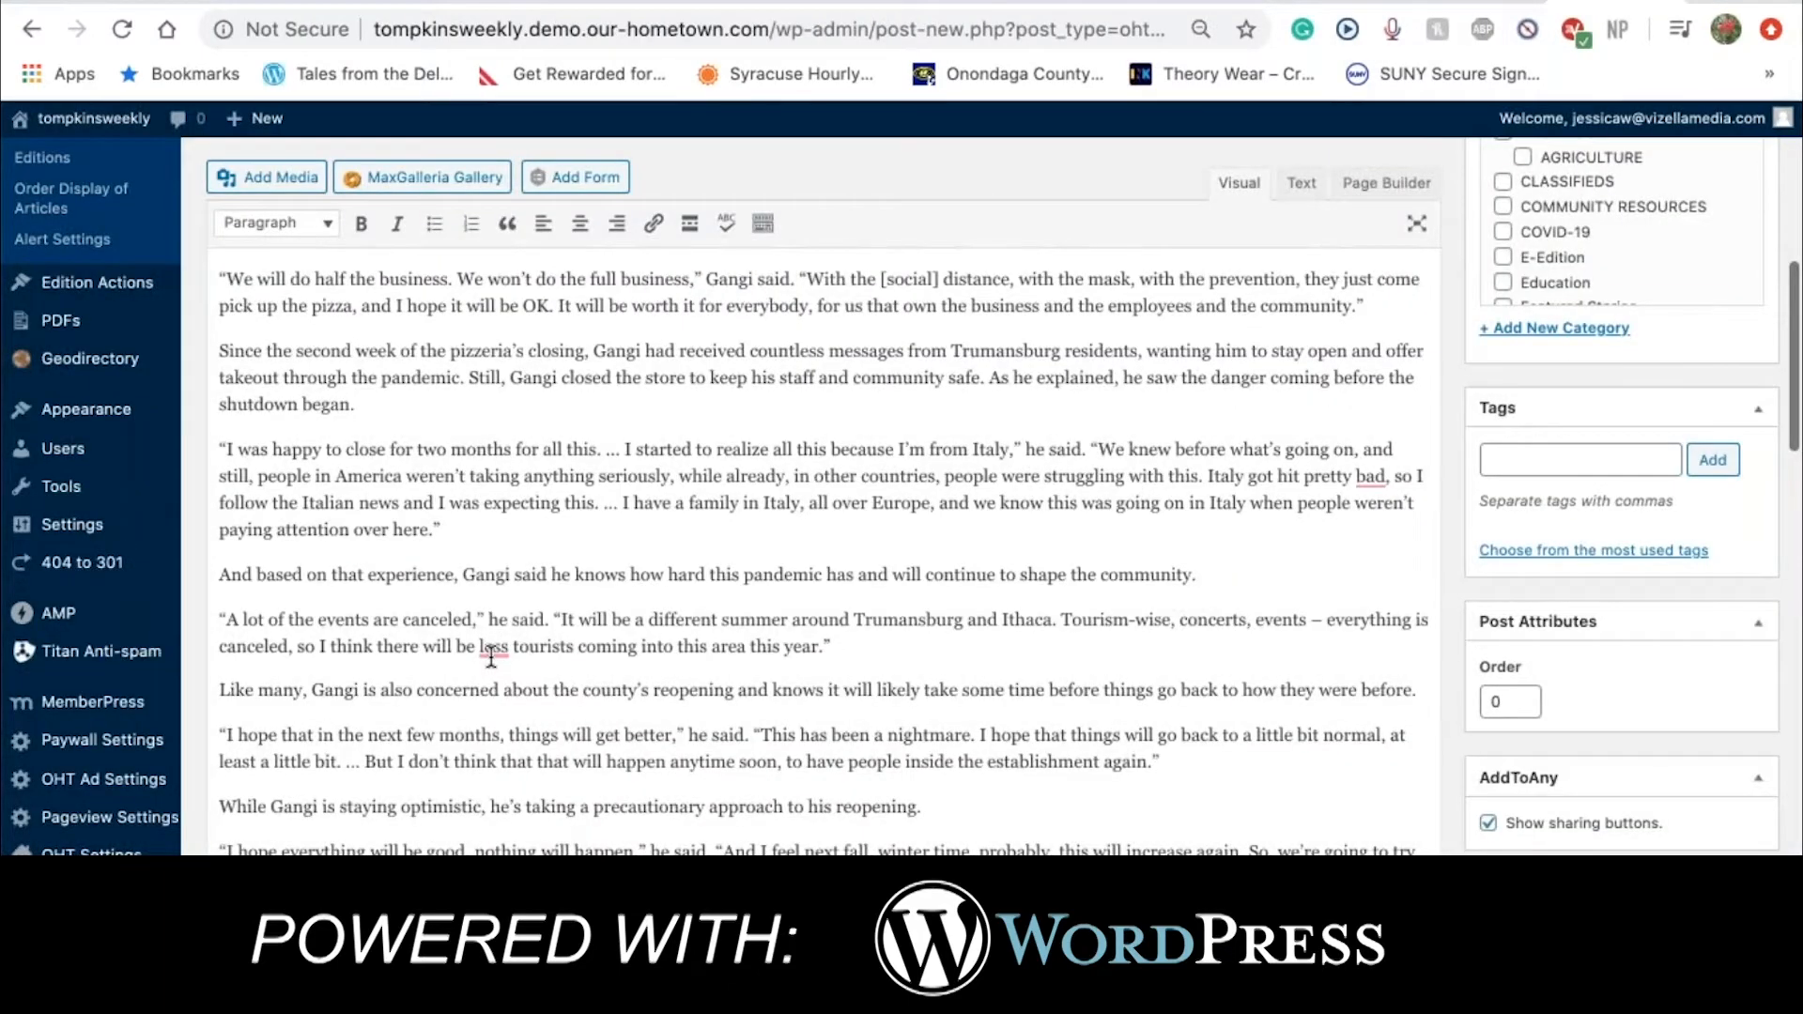
Review the New York Pizzeria reopening story on the Tompkins Weekly site for the body text
{"action": "scroll", "coordinate": [491, 657], "scroll_direction": "down", "scroll_amount": 12}
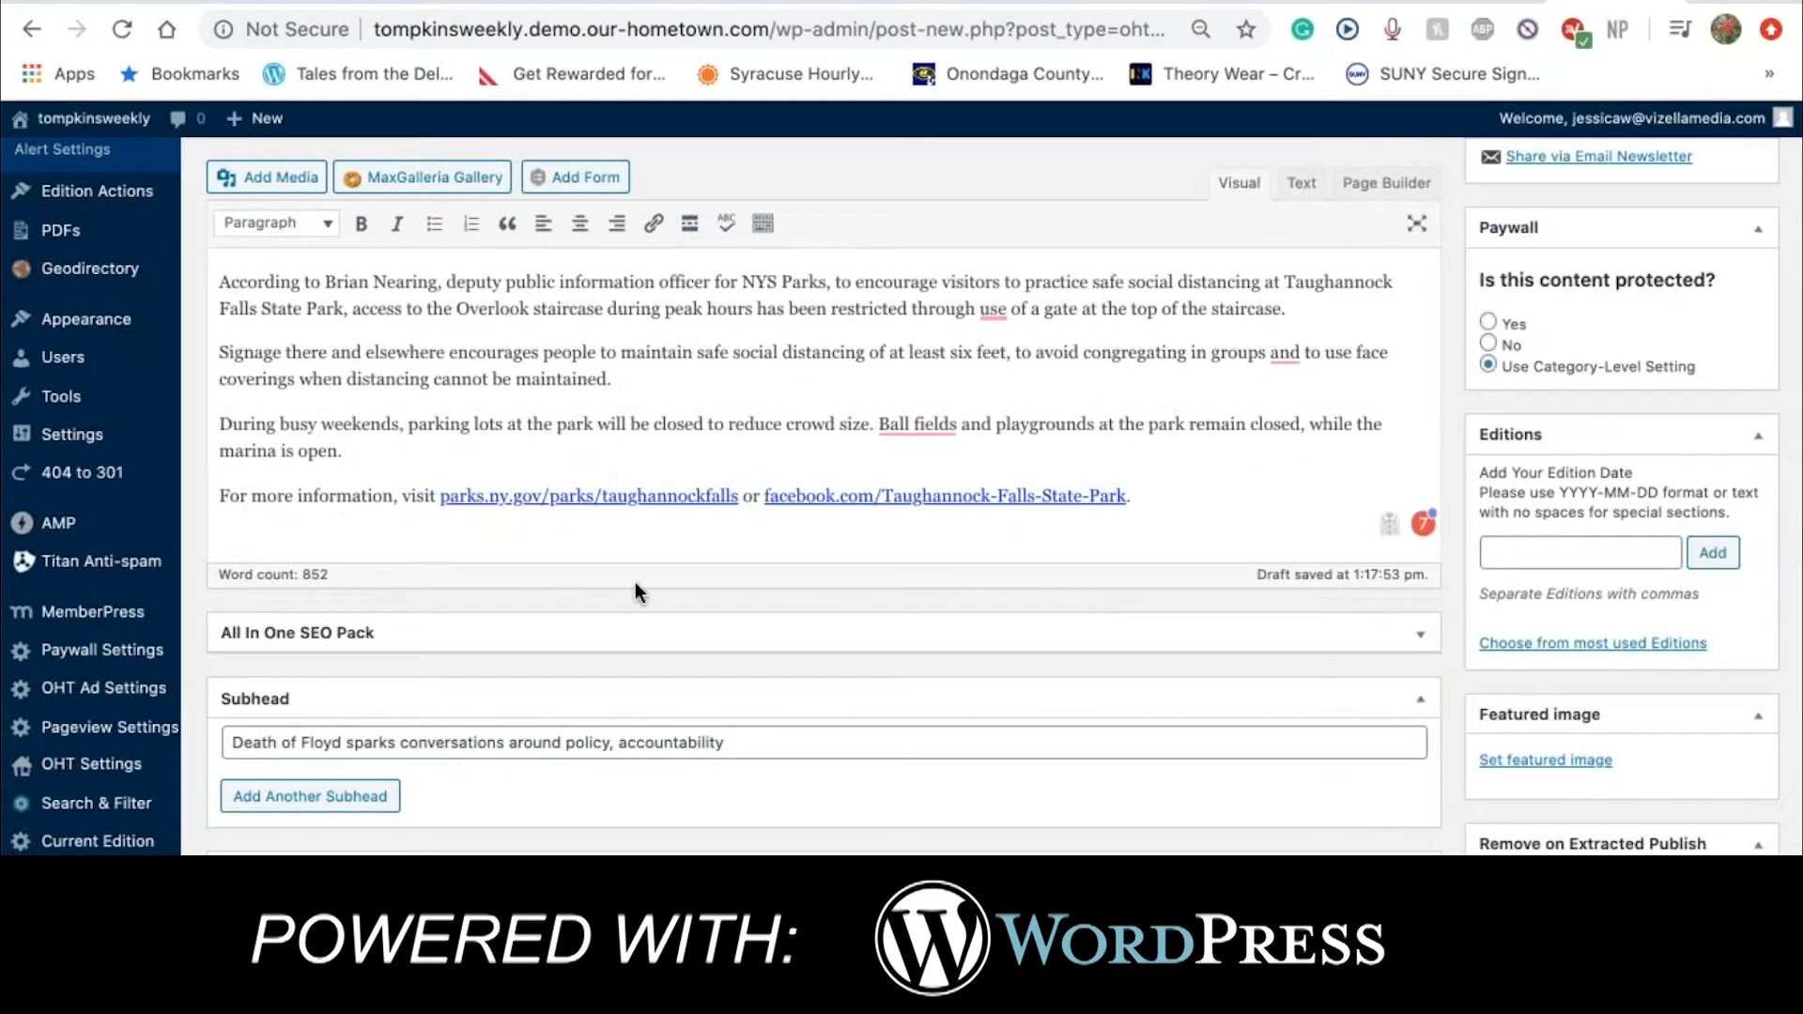
{"action": "left_click", "coordinate": [944, 9]}
{"action": "scroll", "coordinate": [398, 578], "scroll_direction": "down", "scroll_amount": 8}
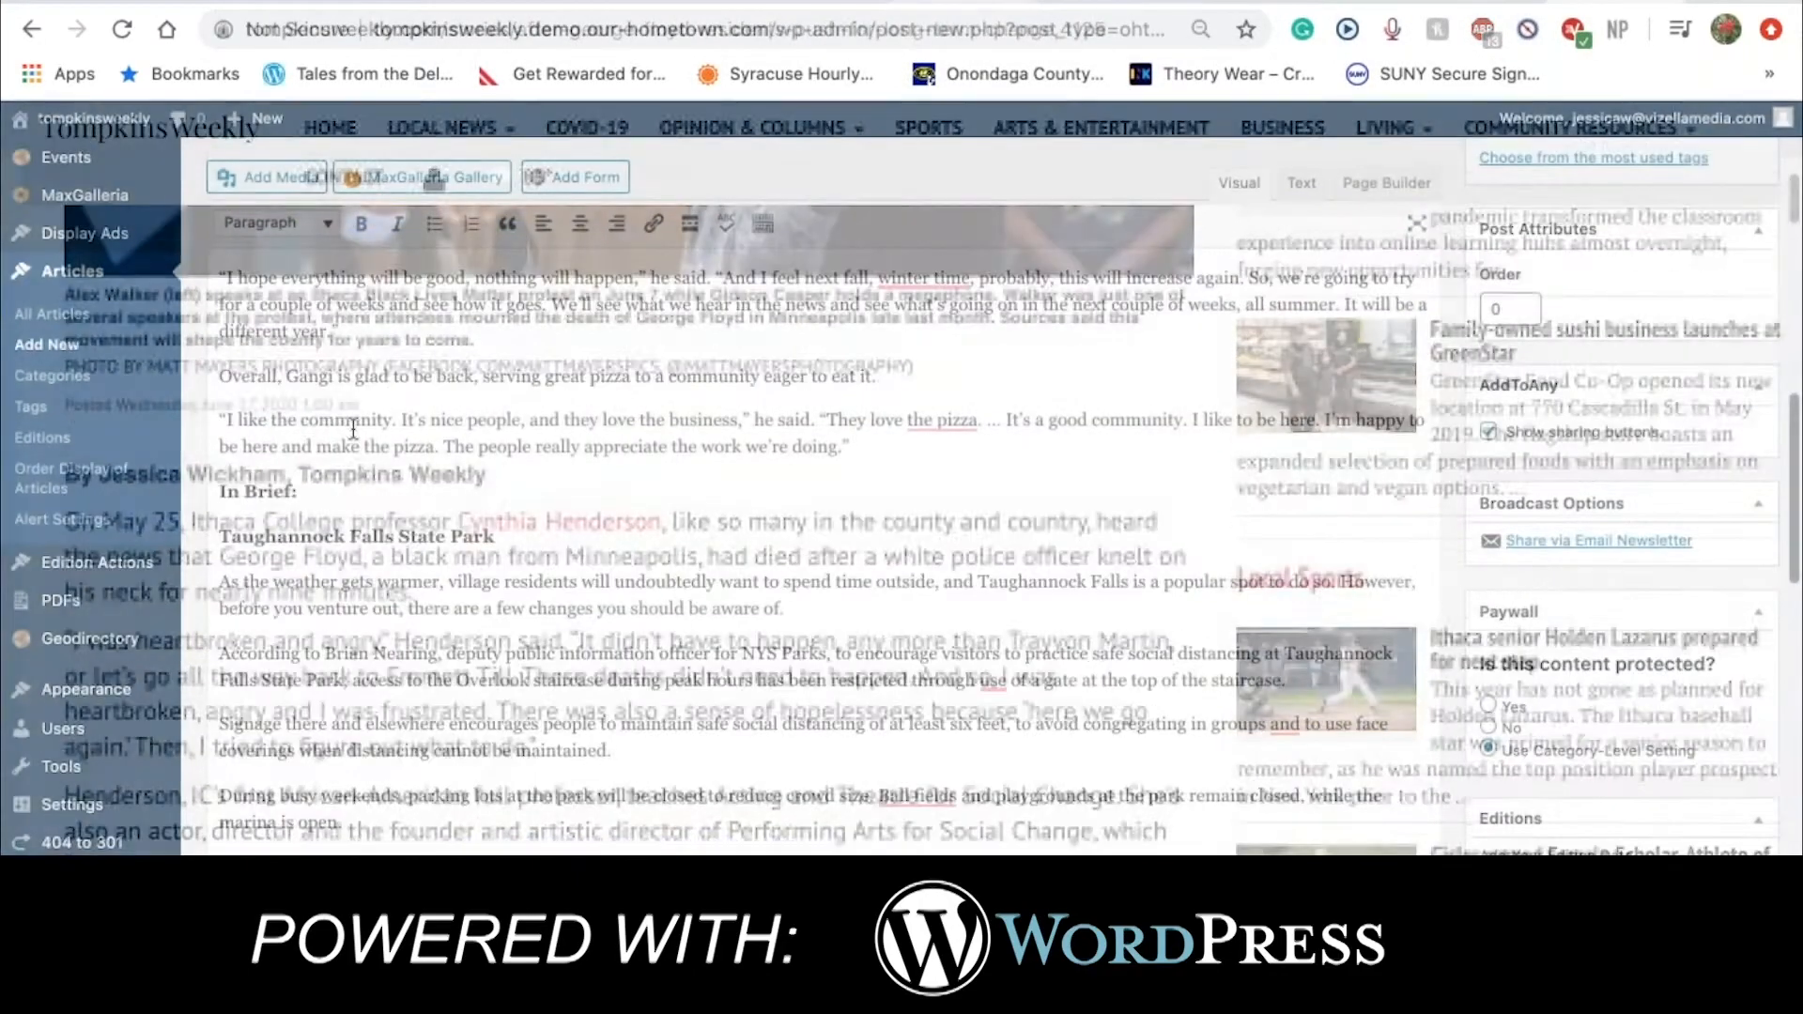
{"action": "scroll", "coordinate": [353, 428], "scroll_direction": "up", "scroll_amount": 6}
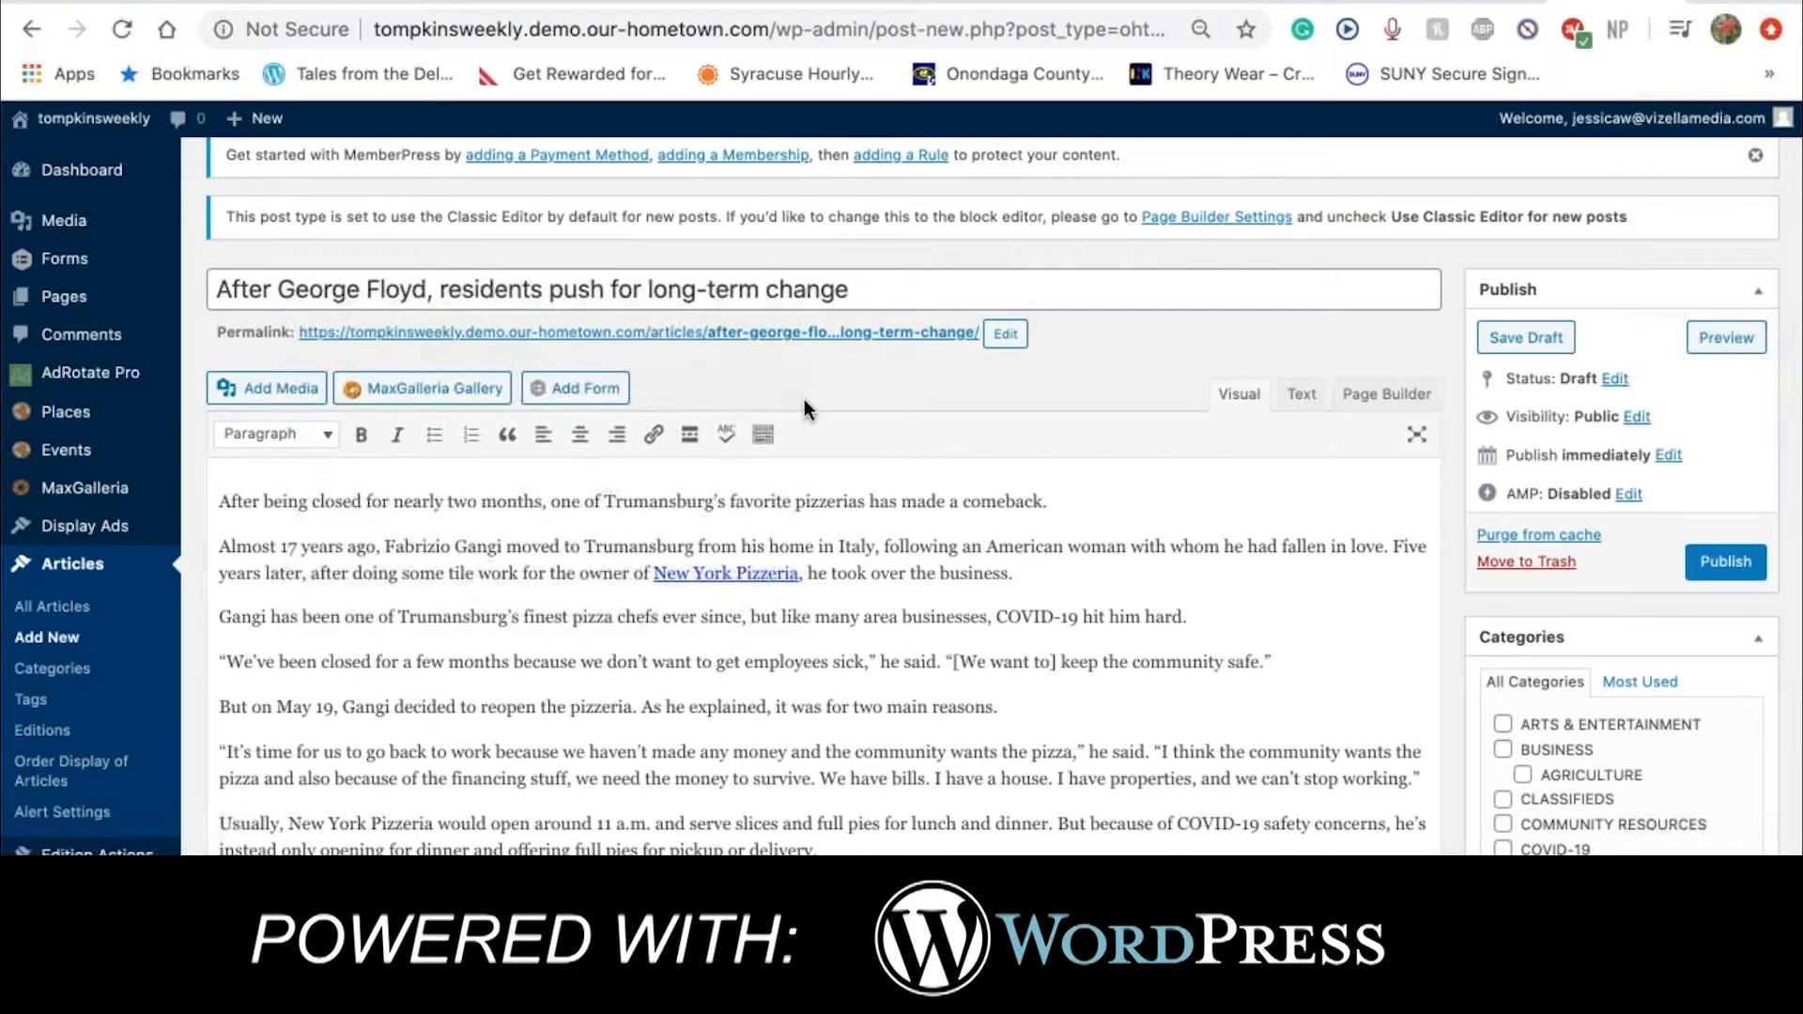
{"action": "left_click", "coordinate": [1301, 394]}
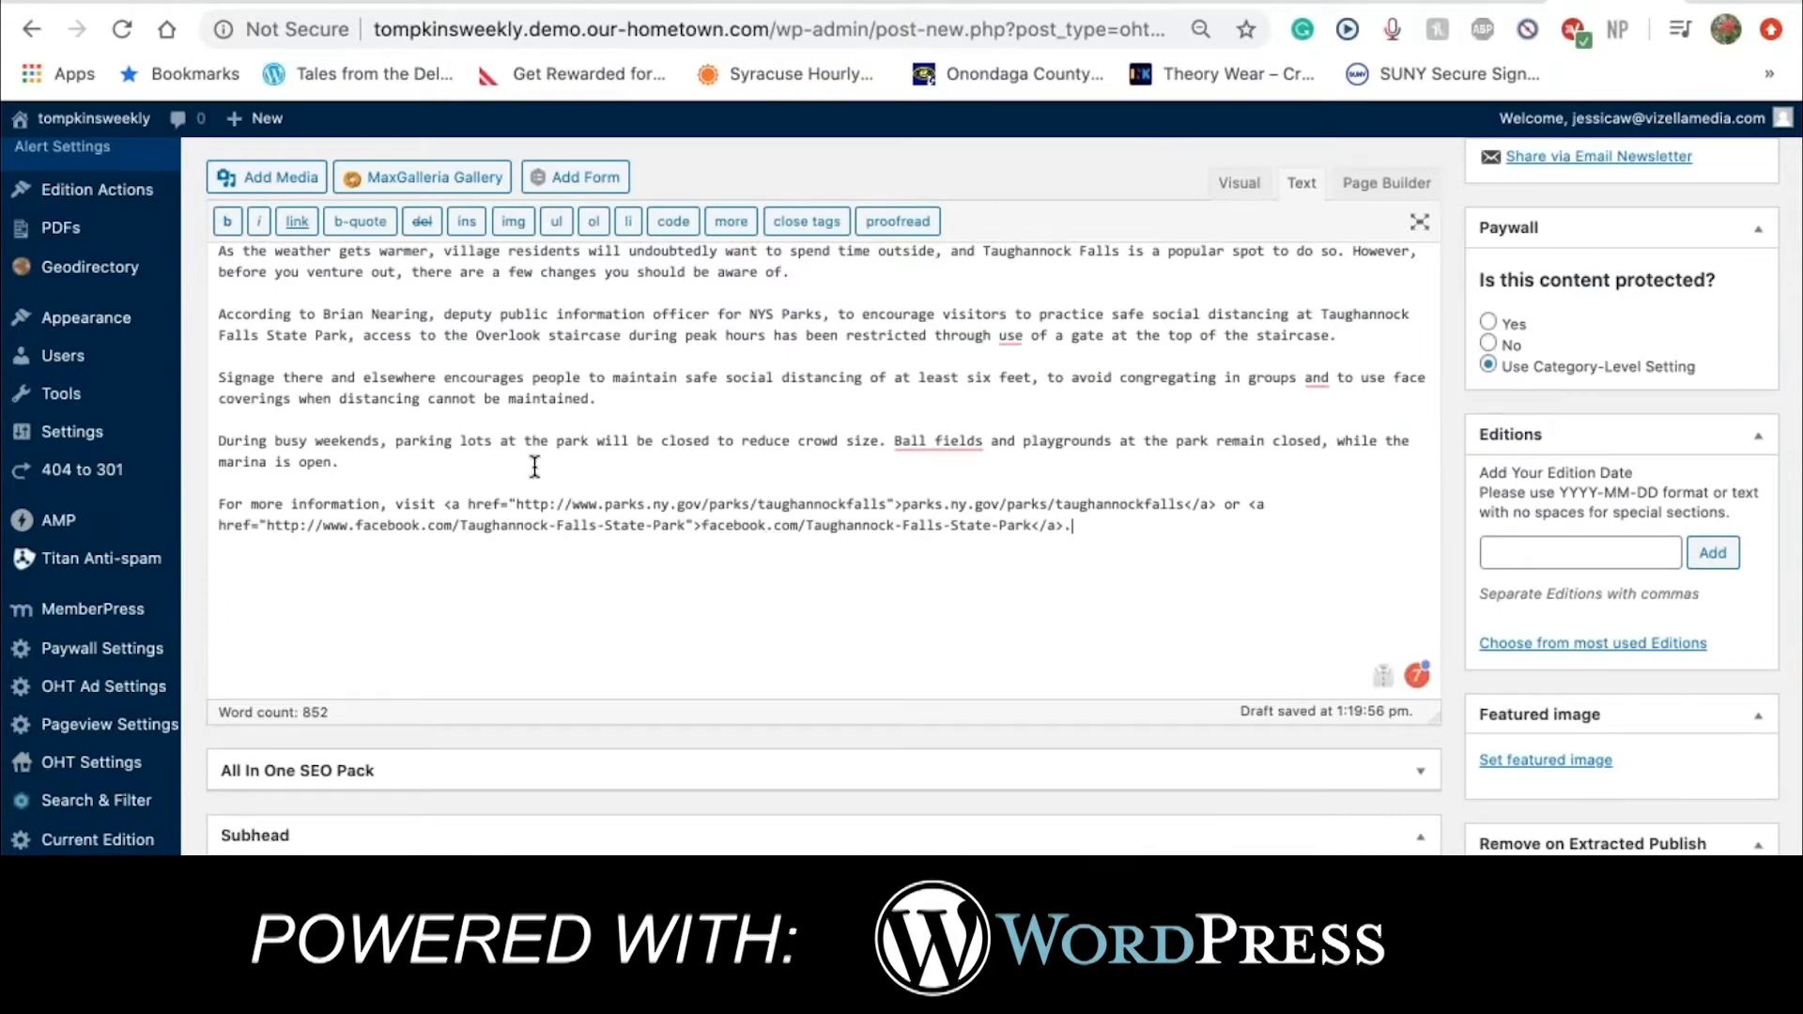
{"action": "scroll", "coordinate": [535, 466], "scroll_direction": "up", "scroll_amount": 3}
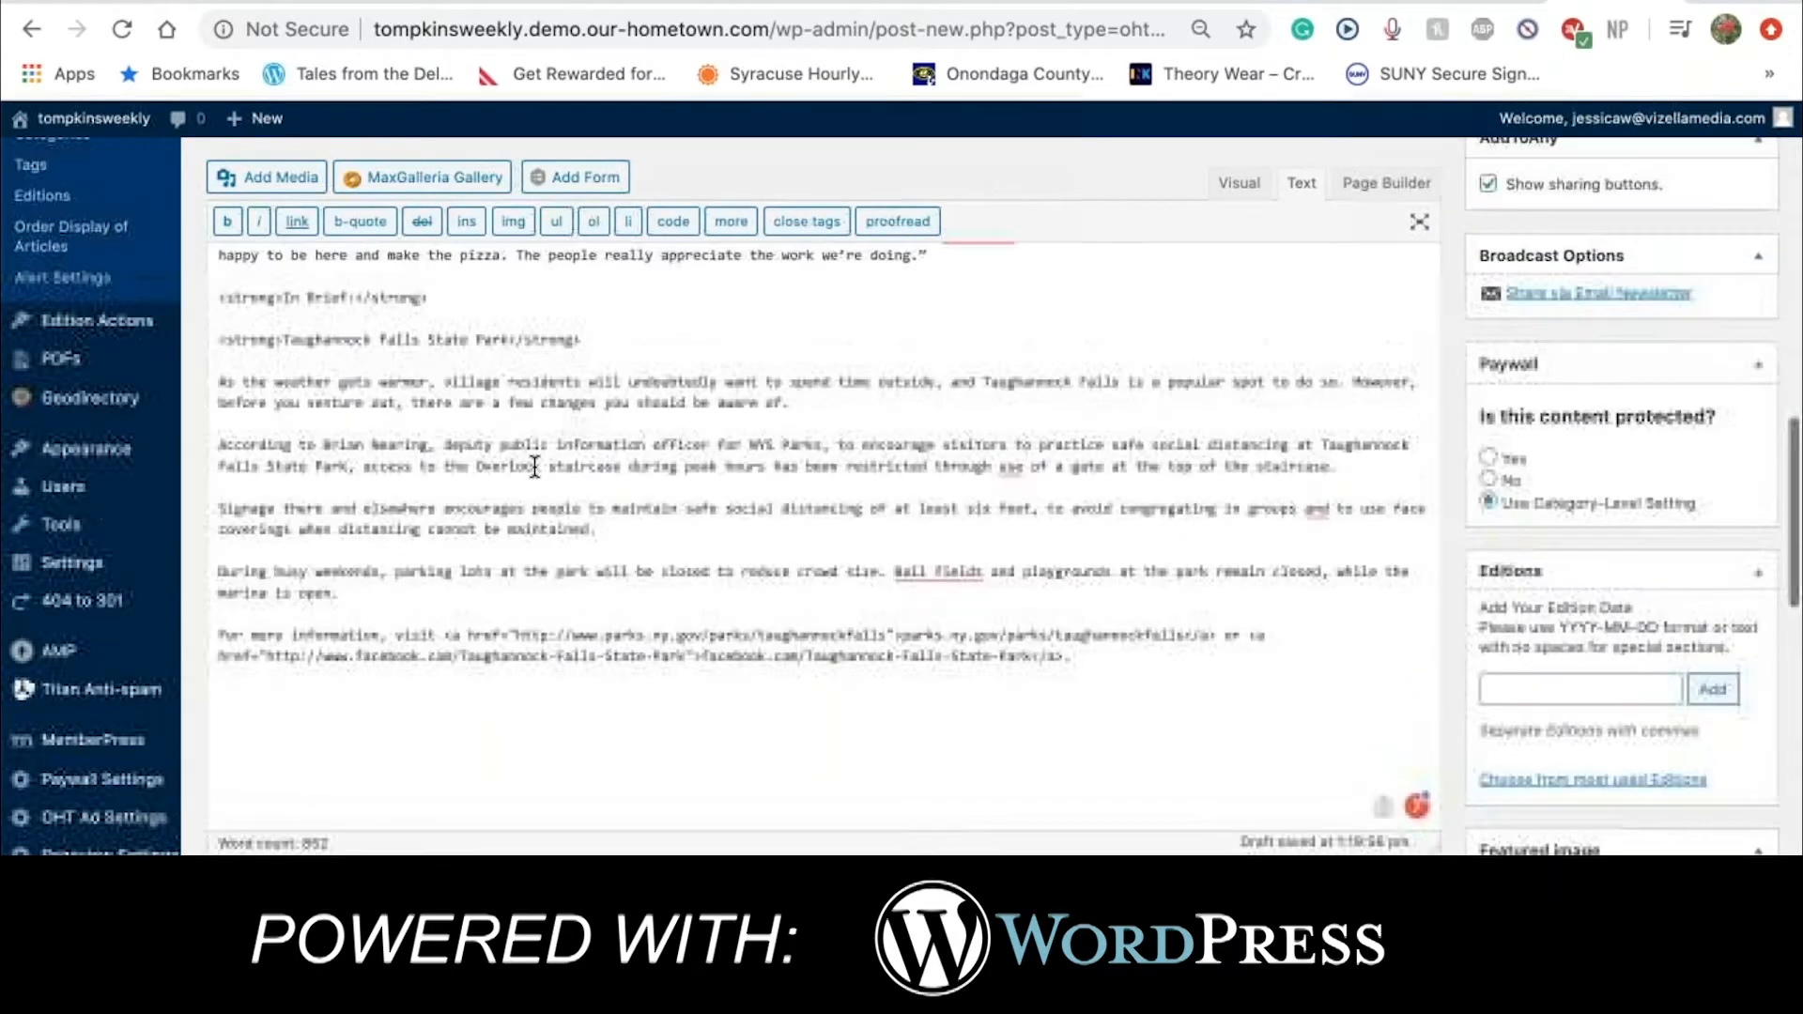
{"action": "scroll", "coordinate": [534, 467], "scroll_direction": "up", "scroll_amount": 5}
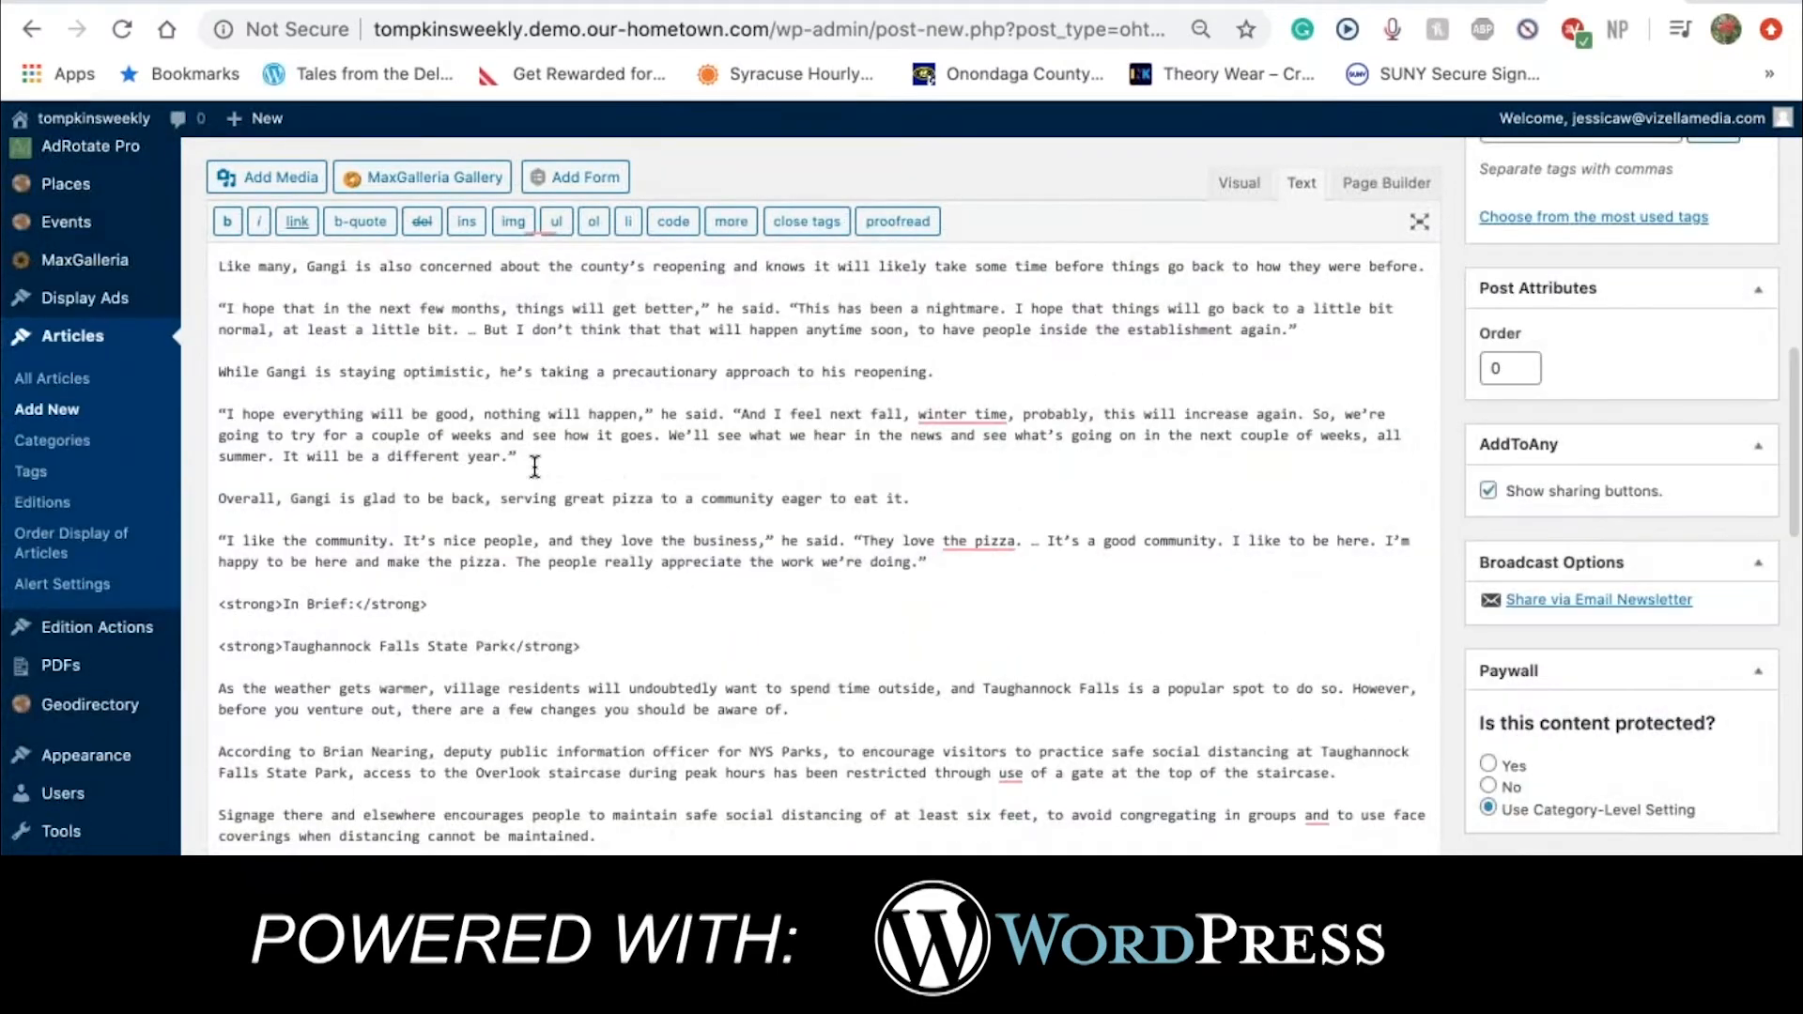
{"action": "scroll", "coordinate": [535, 467], "scroll_direction": "up", "scroll_amount": 2}
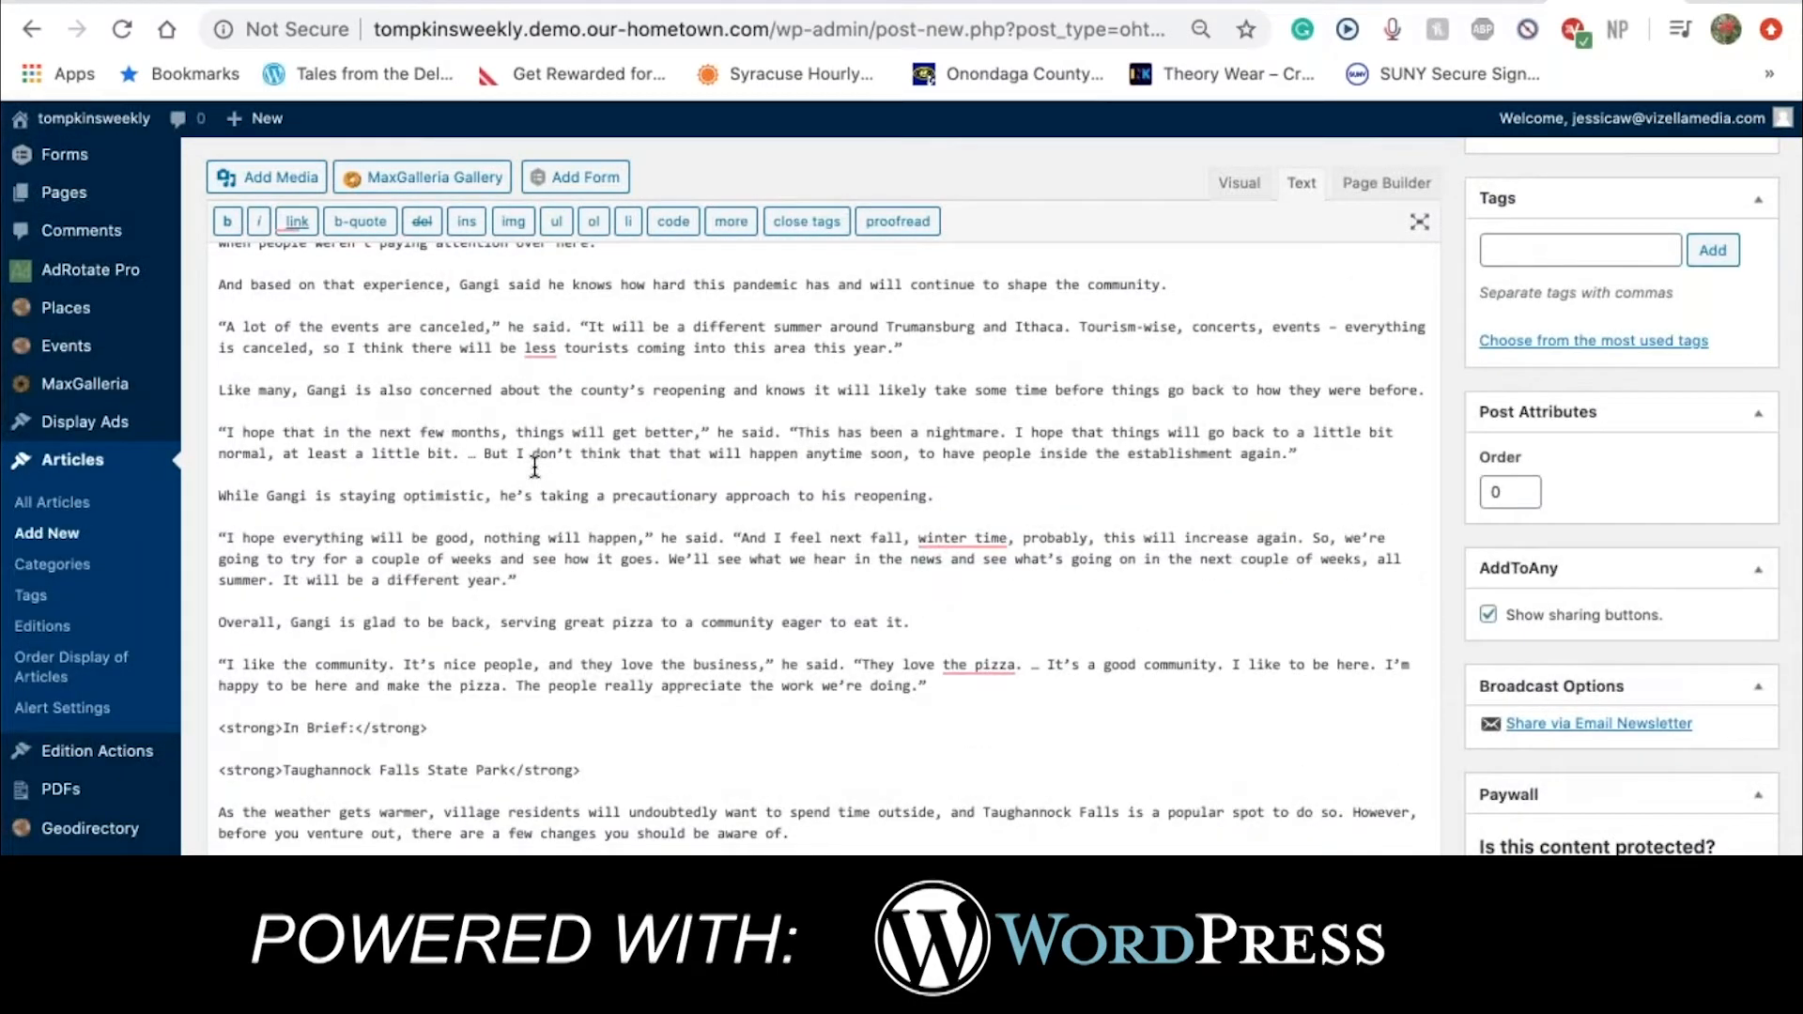
{"action": "scroll", "coordinate": [535, 467], "scroll_direction": "up", "scroll_amount": 1}
{"action": "scroll", "coordinate": [535, 466], "scroll_direction": "up", "scroll_amount": 1}
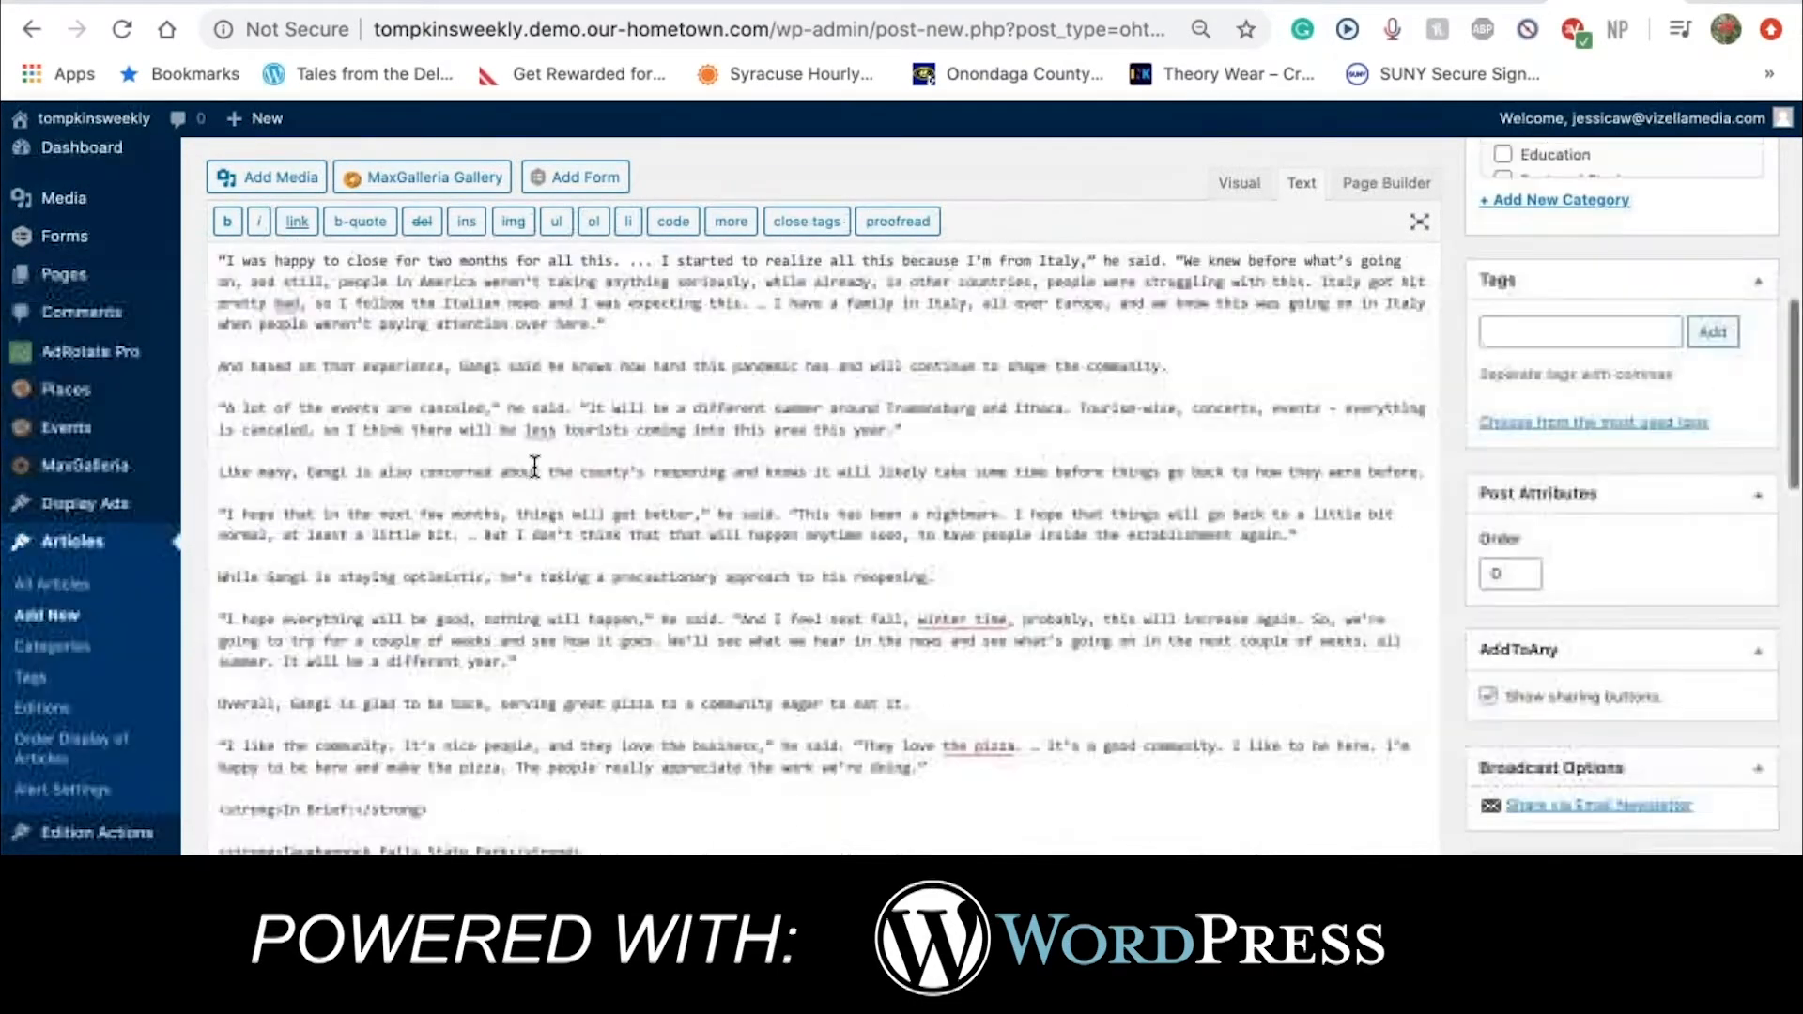
{"action": "scroll", "coordinate": [534, 467], "scroll_direction": "up", "scroll_amount": 6}
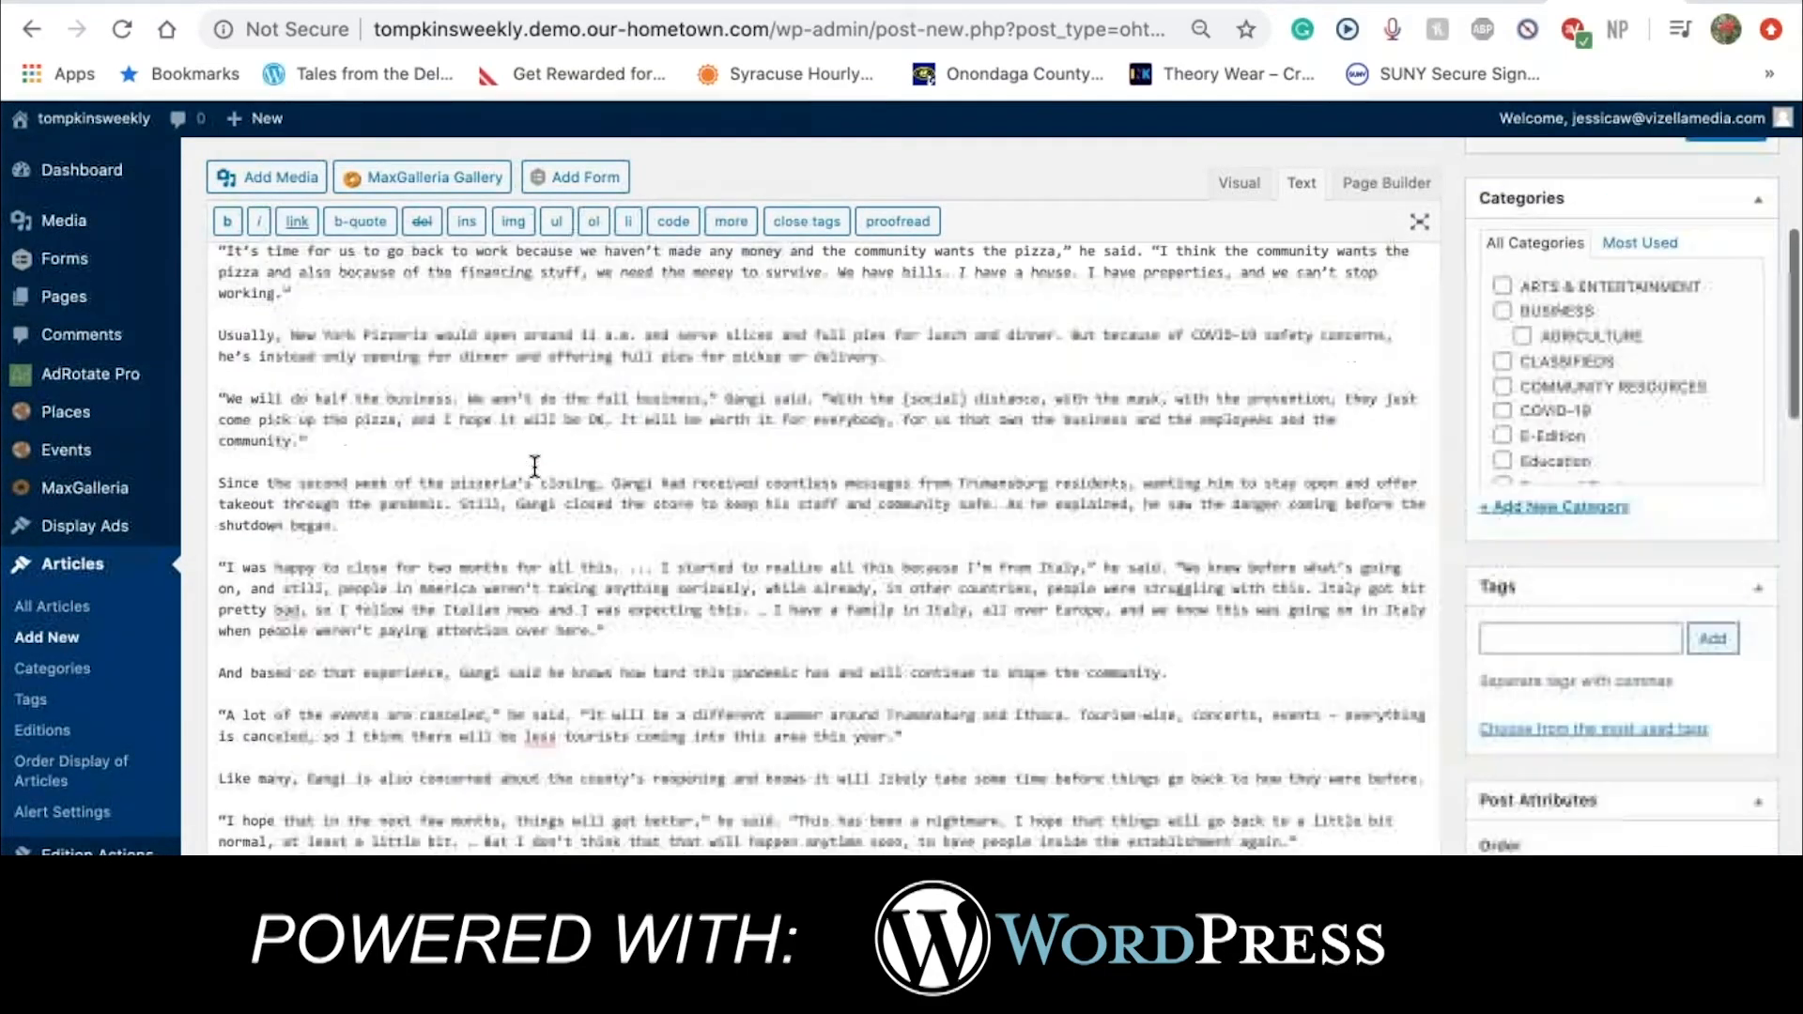
{"action": "scroll", "coordinate": [534, 467], "scroll_direction": "up", "scroll_amount": 6}
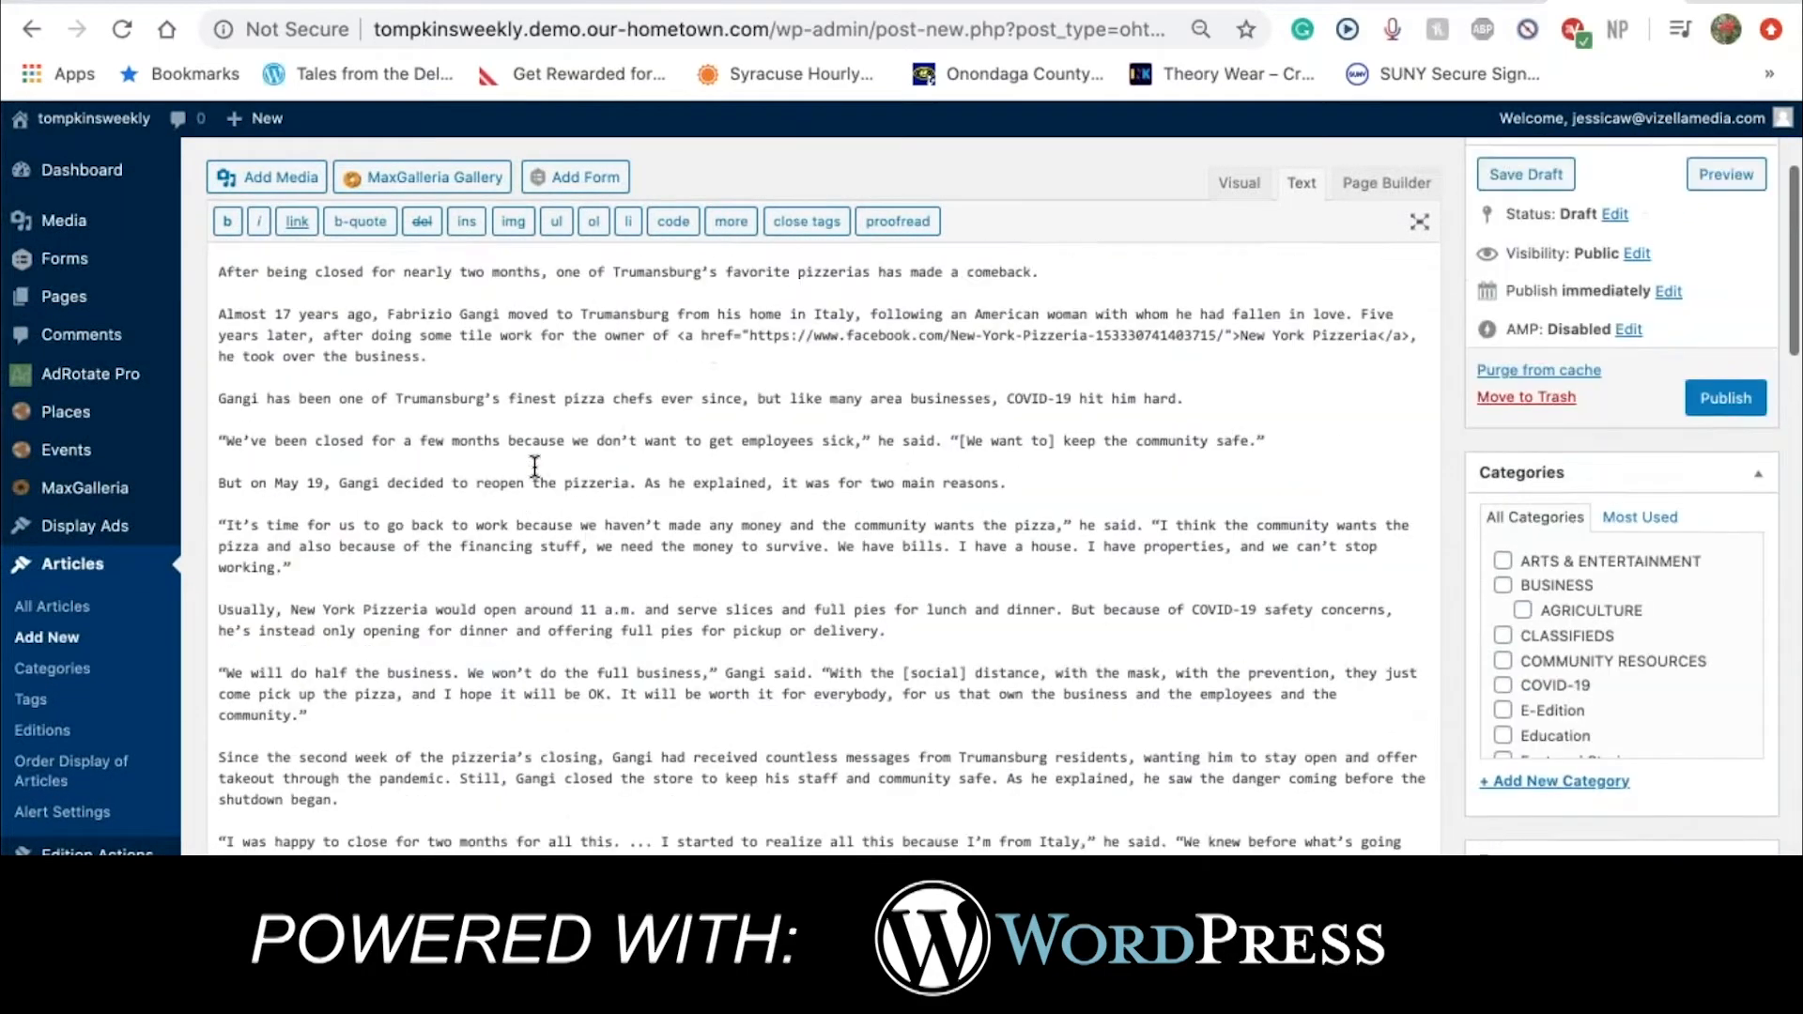
{"action": "scroll", "coordinate": [534, 467], "scroll_direction": "up", "scroll_amount": 2}
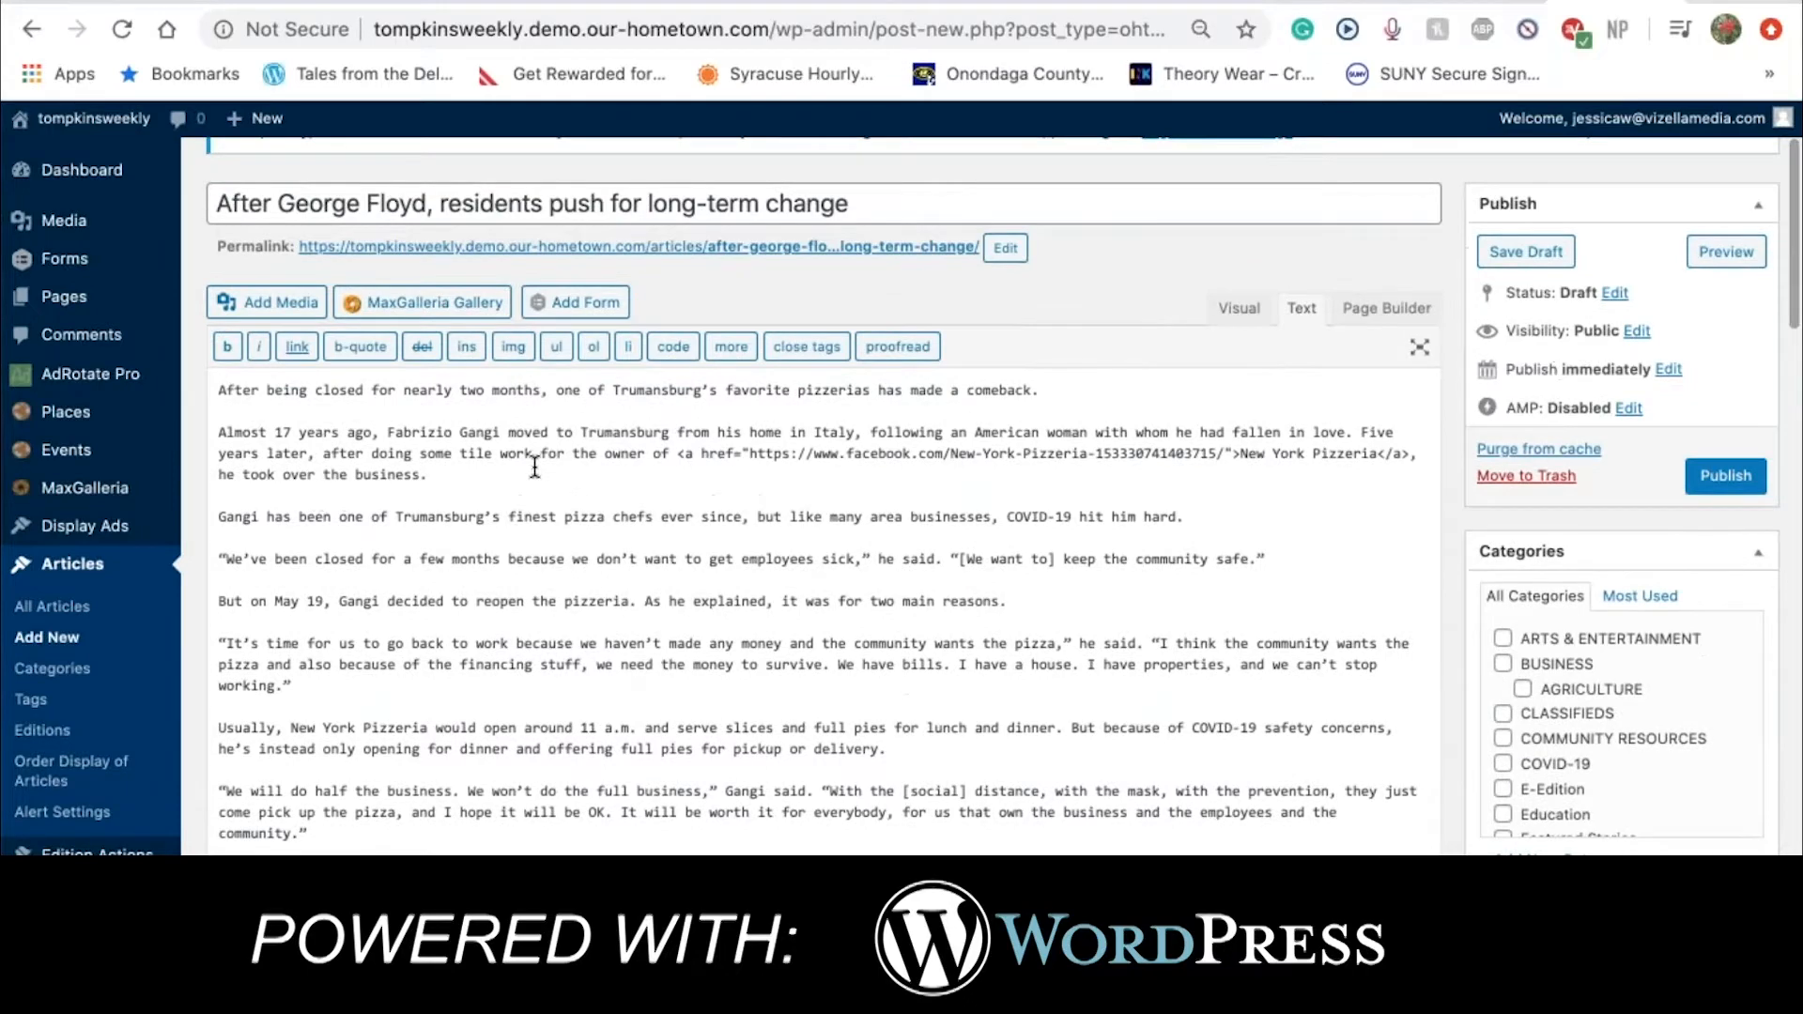
{"action": "scroll", "coordinate": [534, 467], "scroll_direction": "down", "scroll_amount": 5}
{"action": "scroll", "coordinate": [534, 467], "scroll_direction": "down", "scroll_amount": 3}
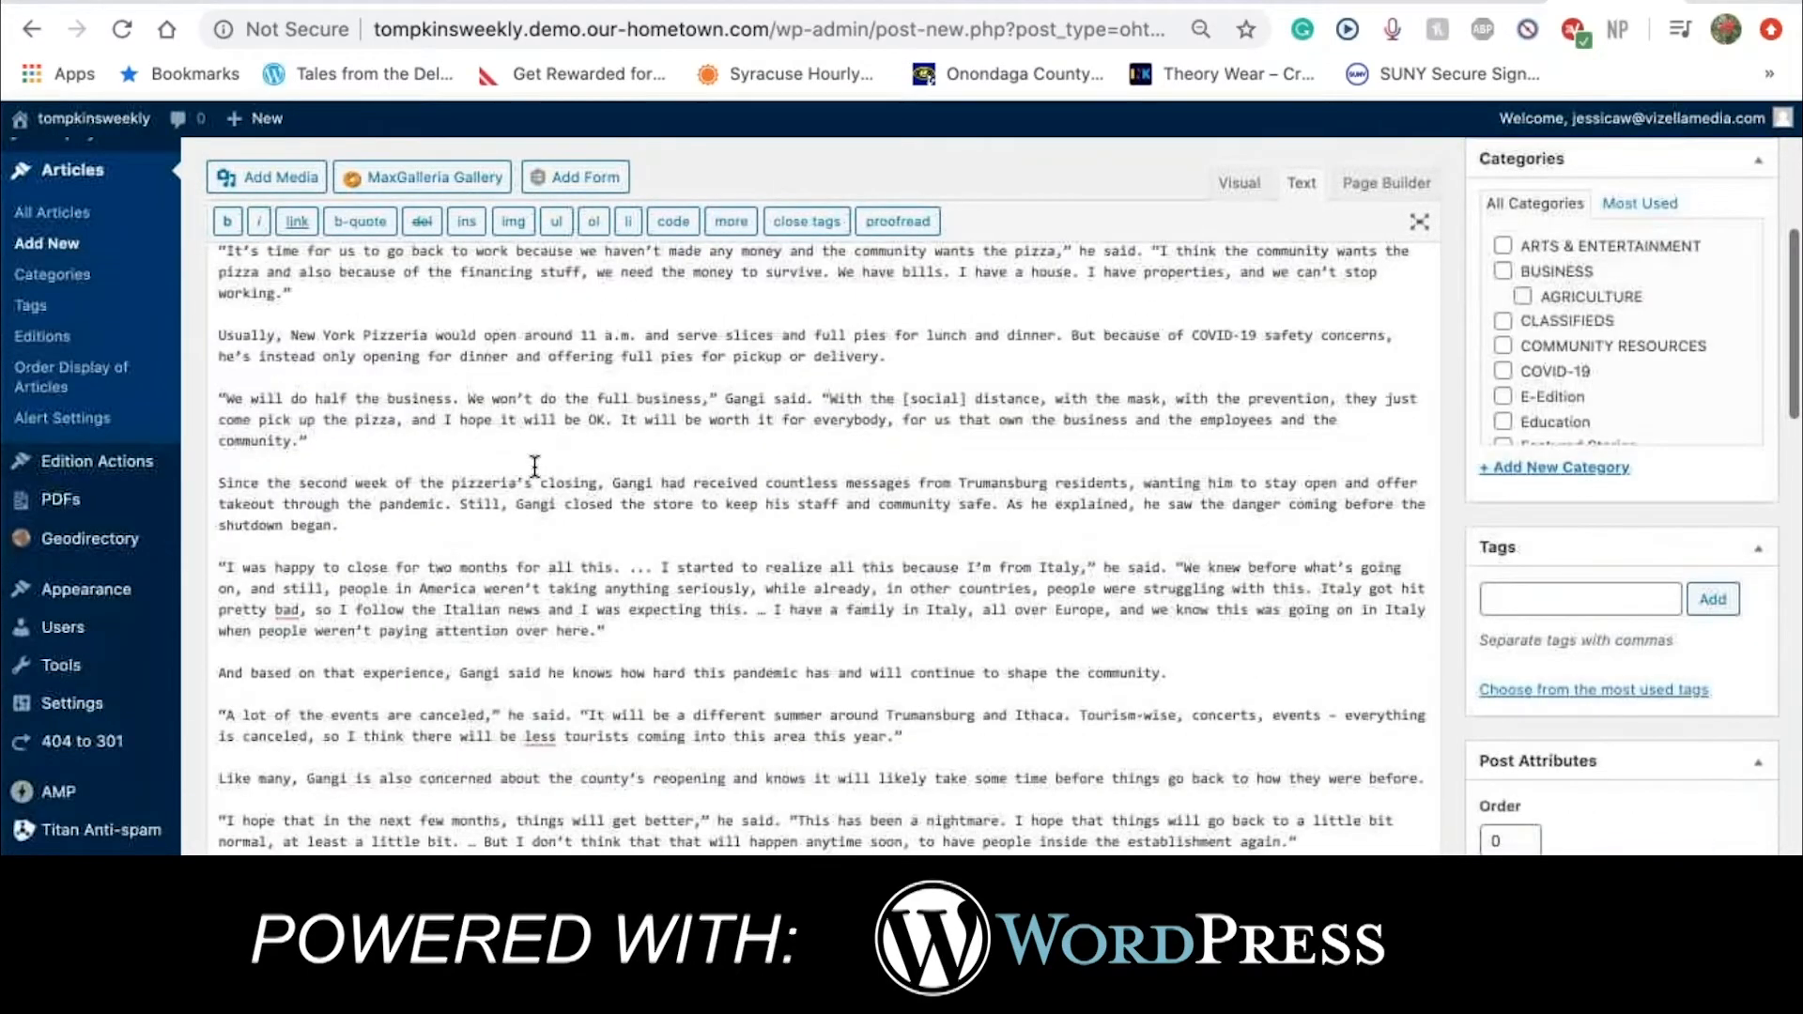
{"action": "scroll", "coordinate": [535, 467], "scroll_direction": "down", "scroll_amount": 7}
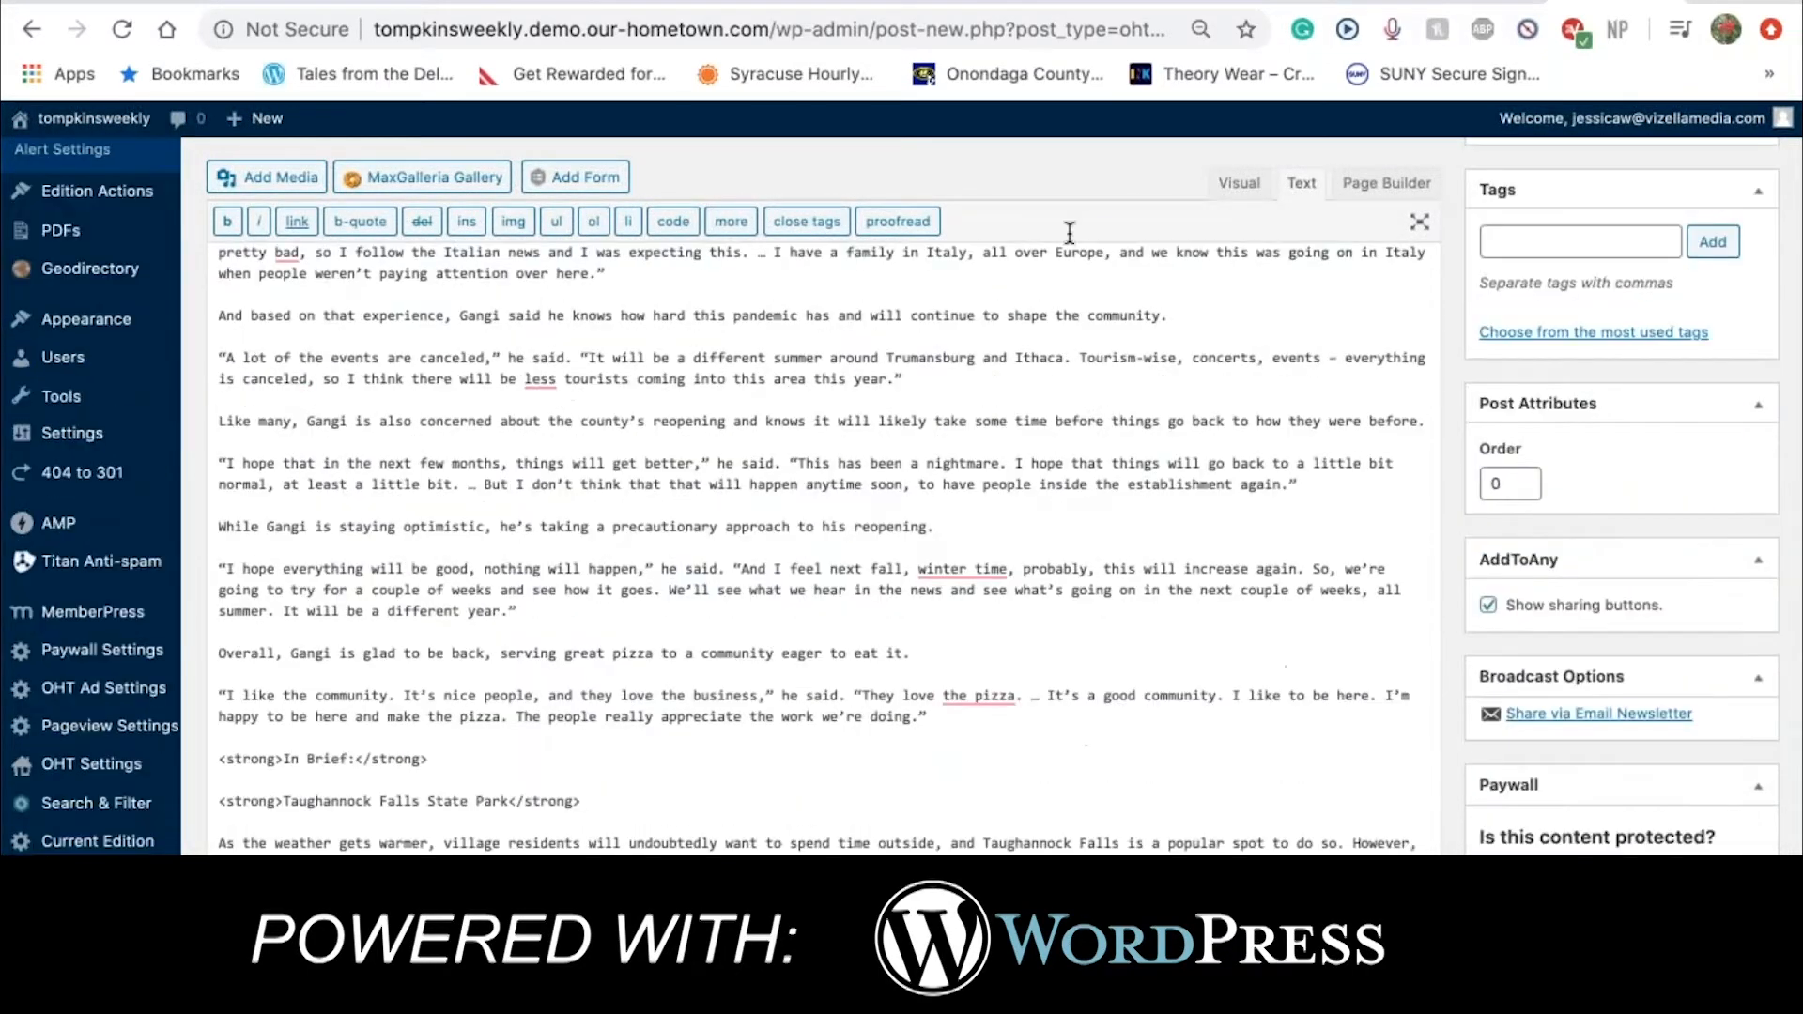
Switch the editor to Visual view and scroll through the formatted pizzeria article
{"action": "left_click", "coordinate": [1238, 183]}
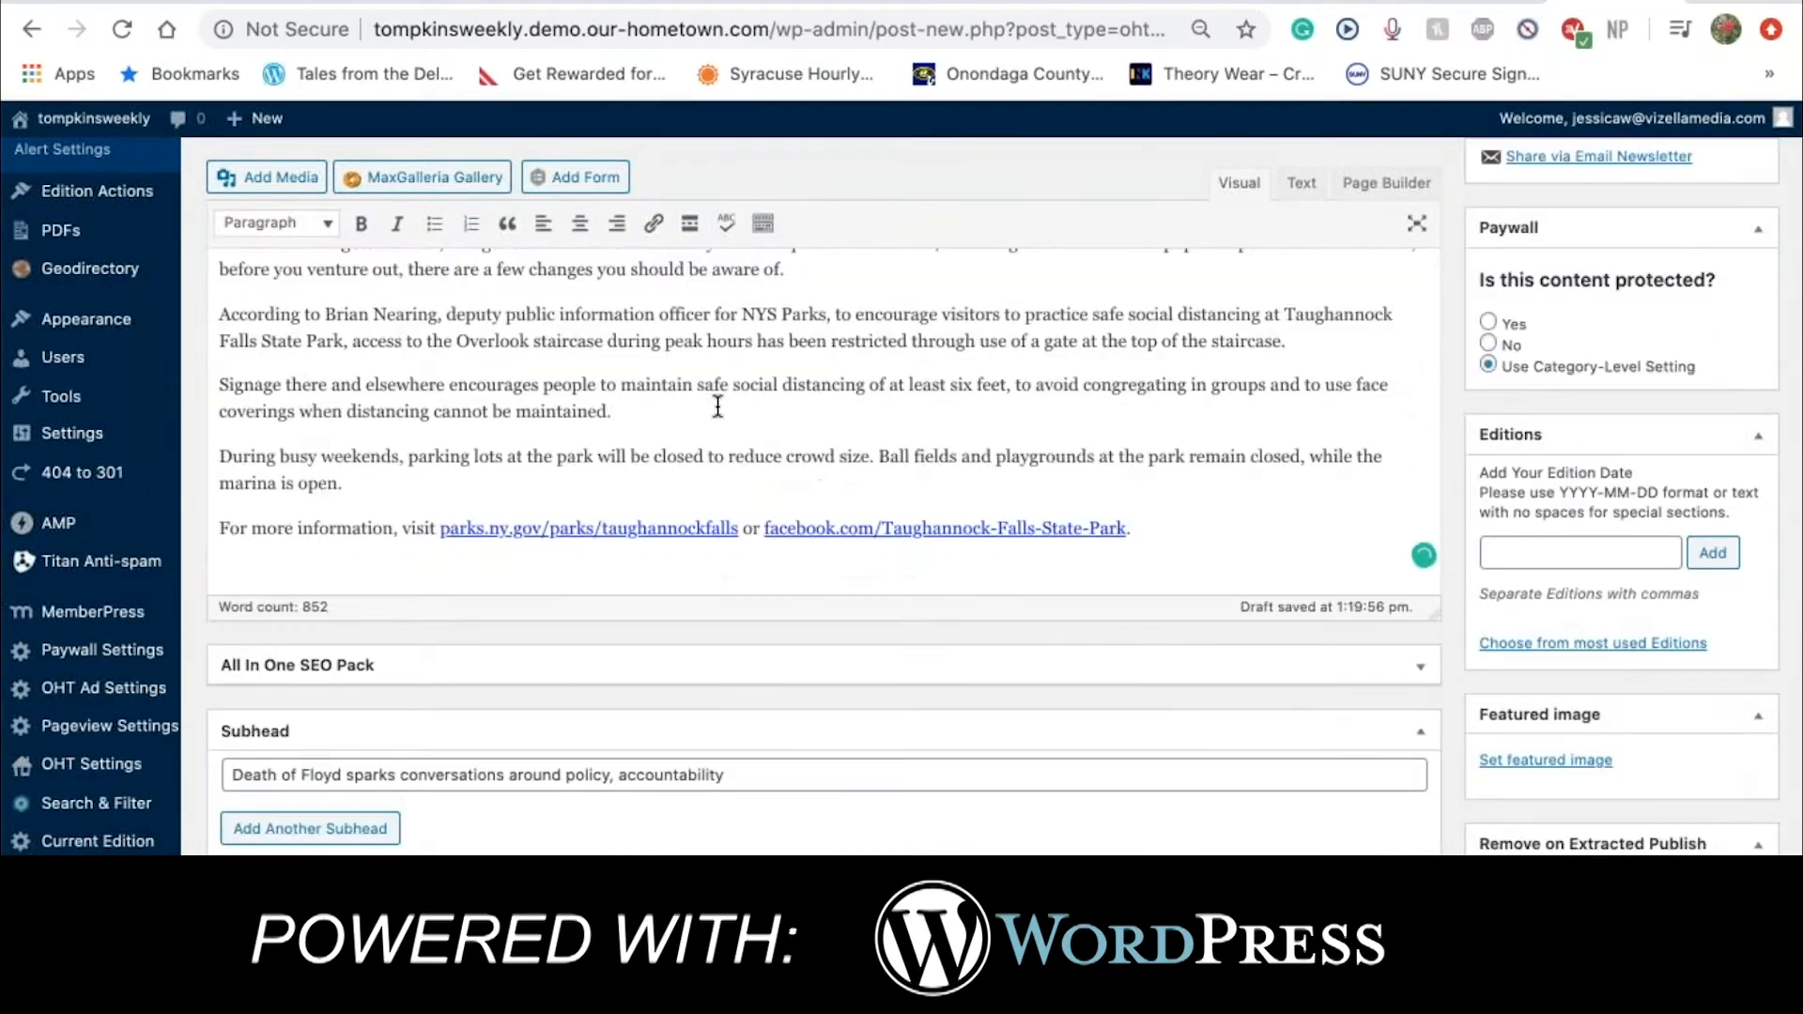
{"action": "scroll", "coordinate": [717, 406], "scroll_direction": "up", "scroll_amount": 8}
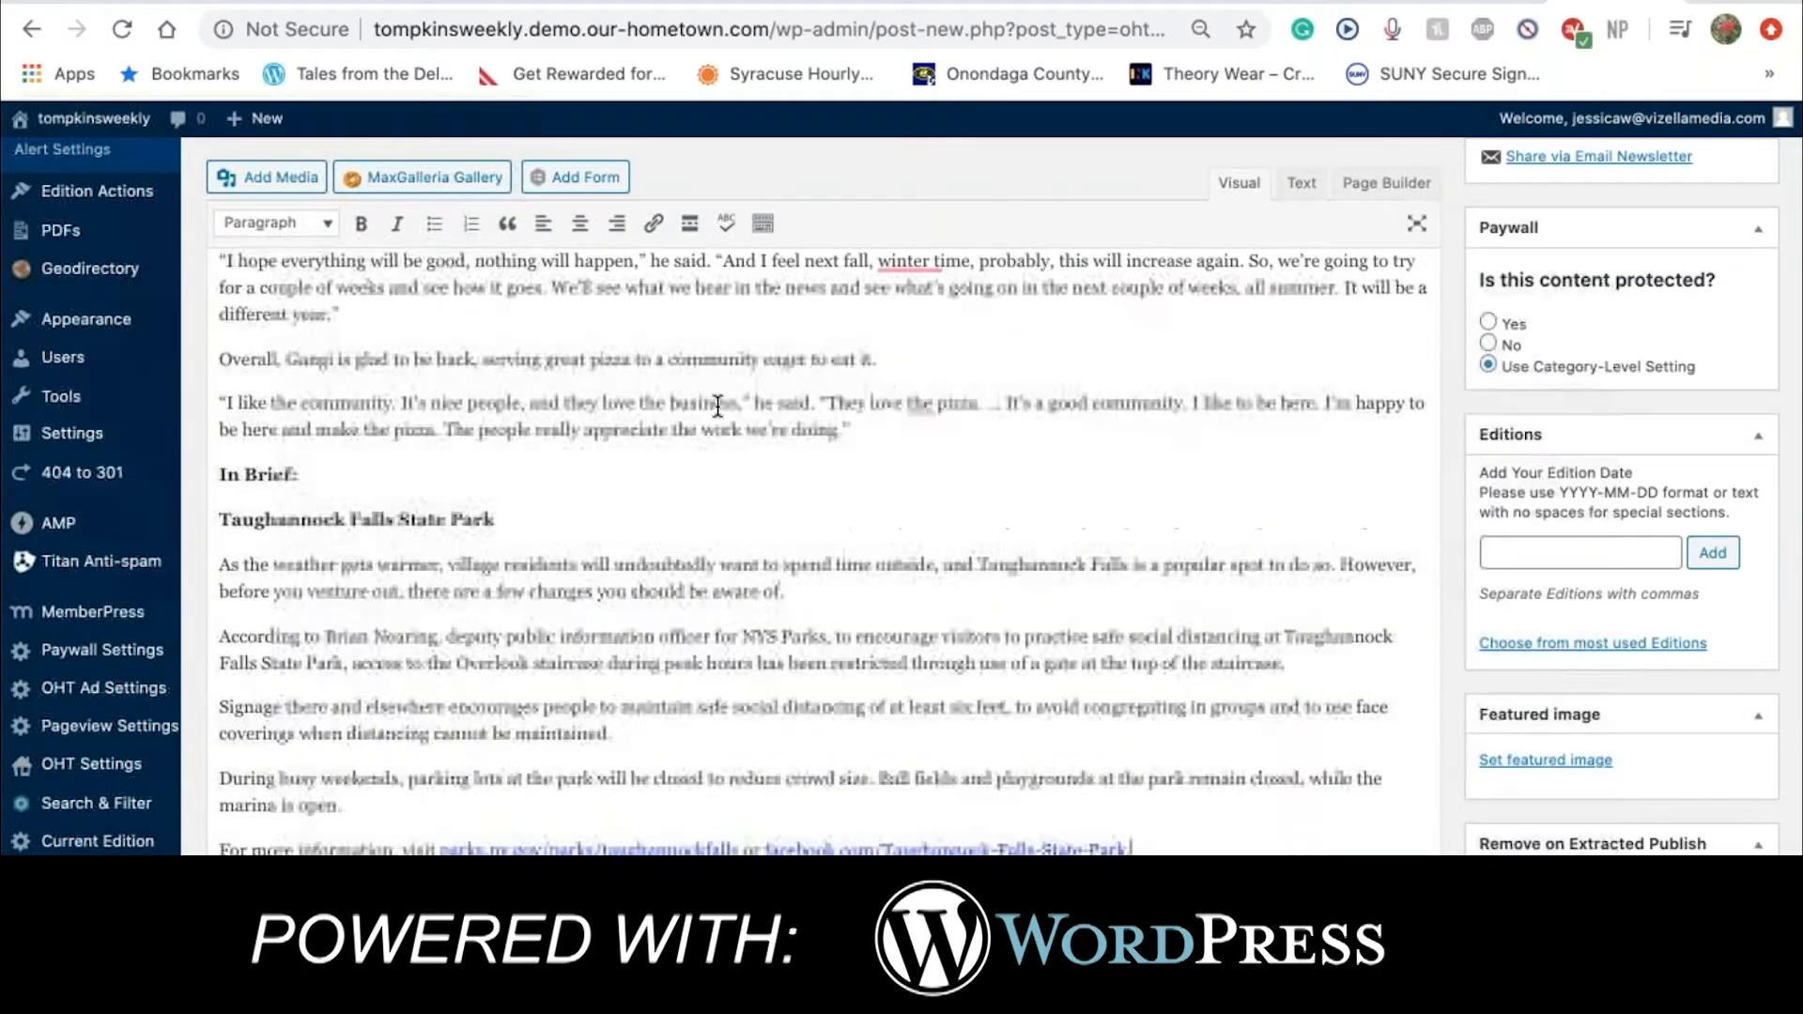
{"action": "scroll", "coordinate": [718, 406], "scroll_direction": "up", "scroll_amount": 5}
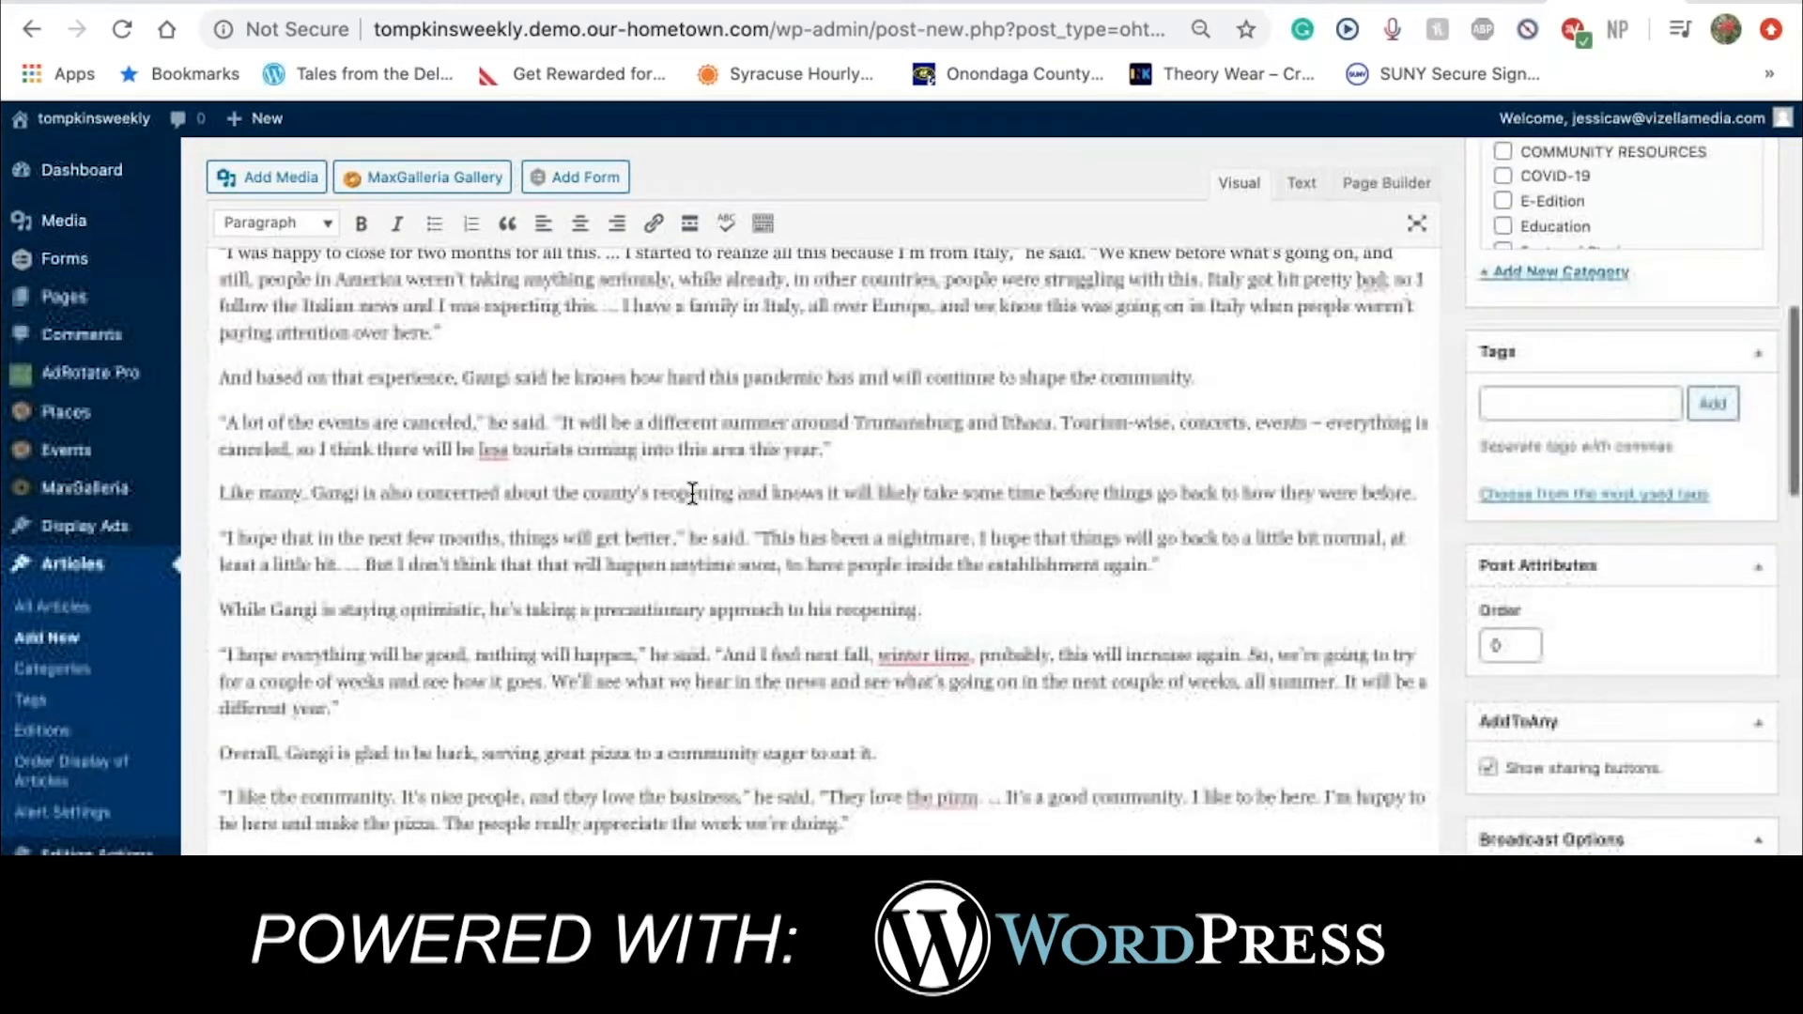
{"action": "scroll", "coordinate": [692, 493], "scroll_direction": "up", "scroll_amount": 10}
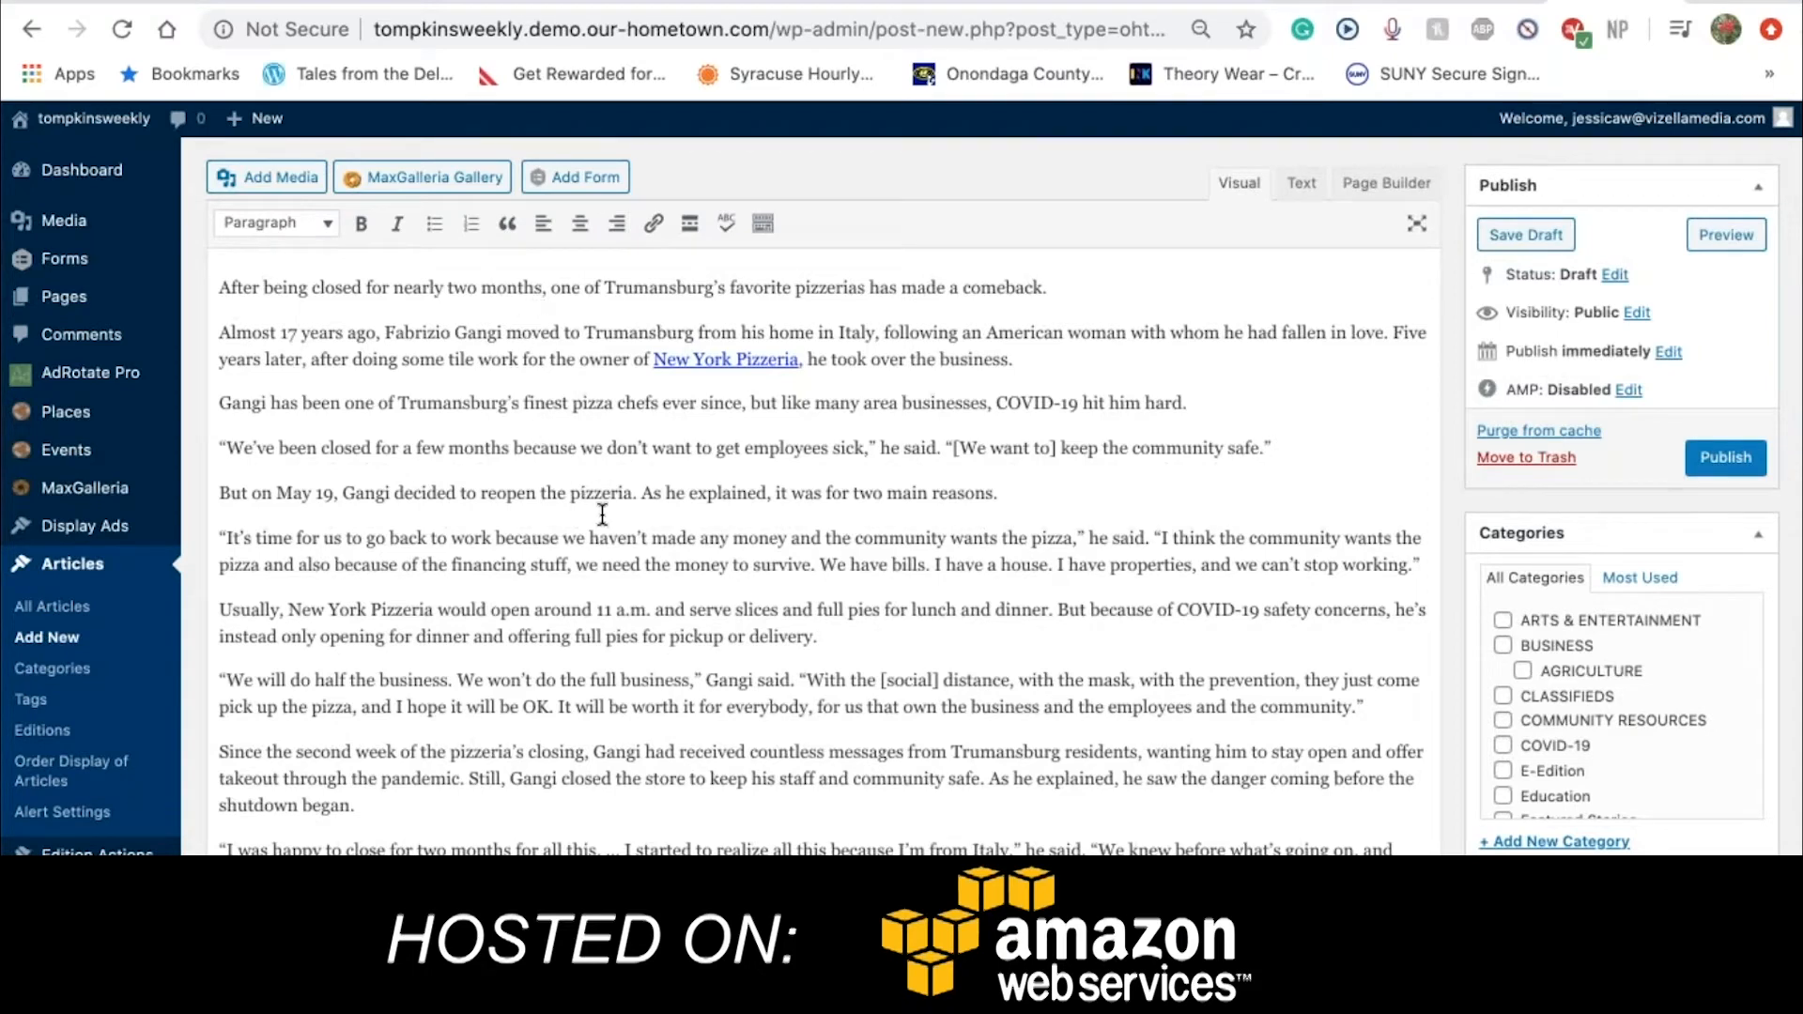
{"action": "scroll", "coordinate": [602, 515], "scroll_direction": "down", "scroll_amount": 2}
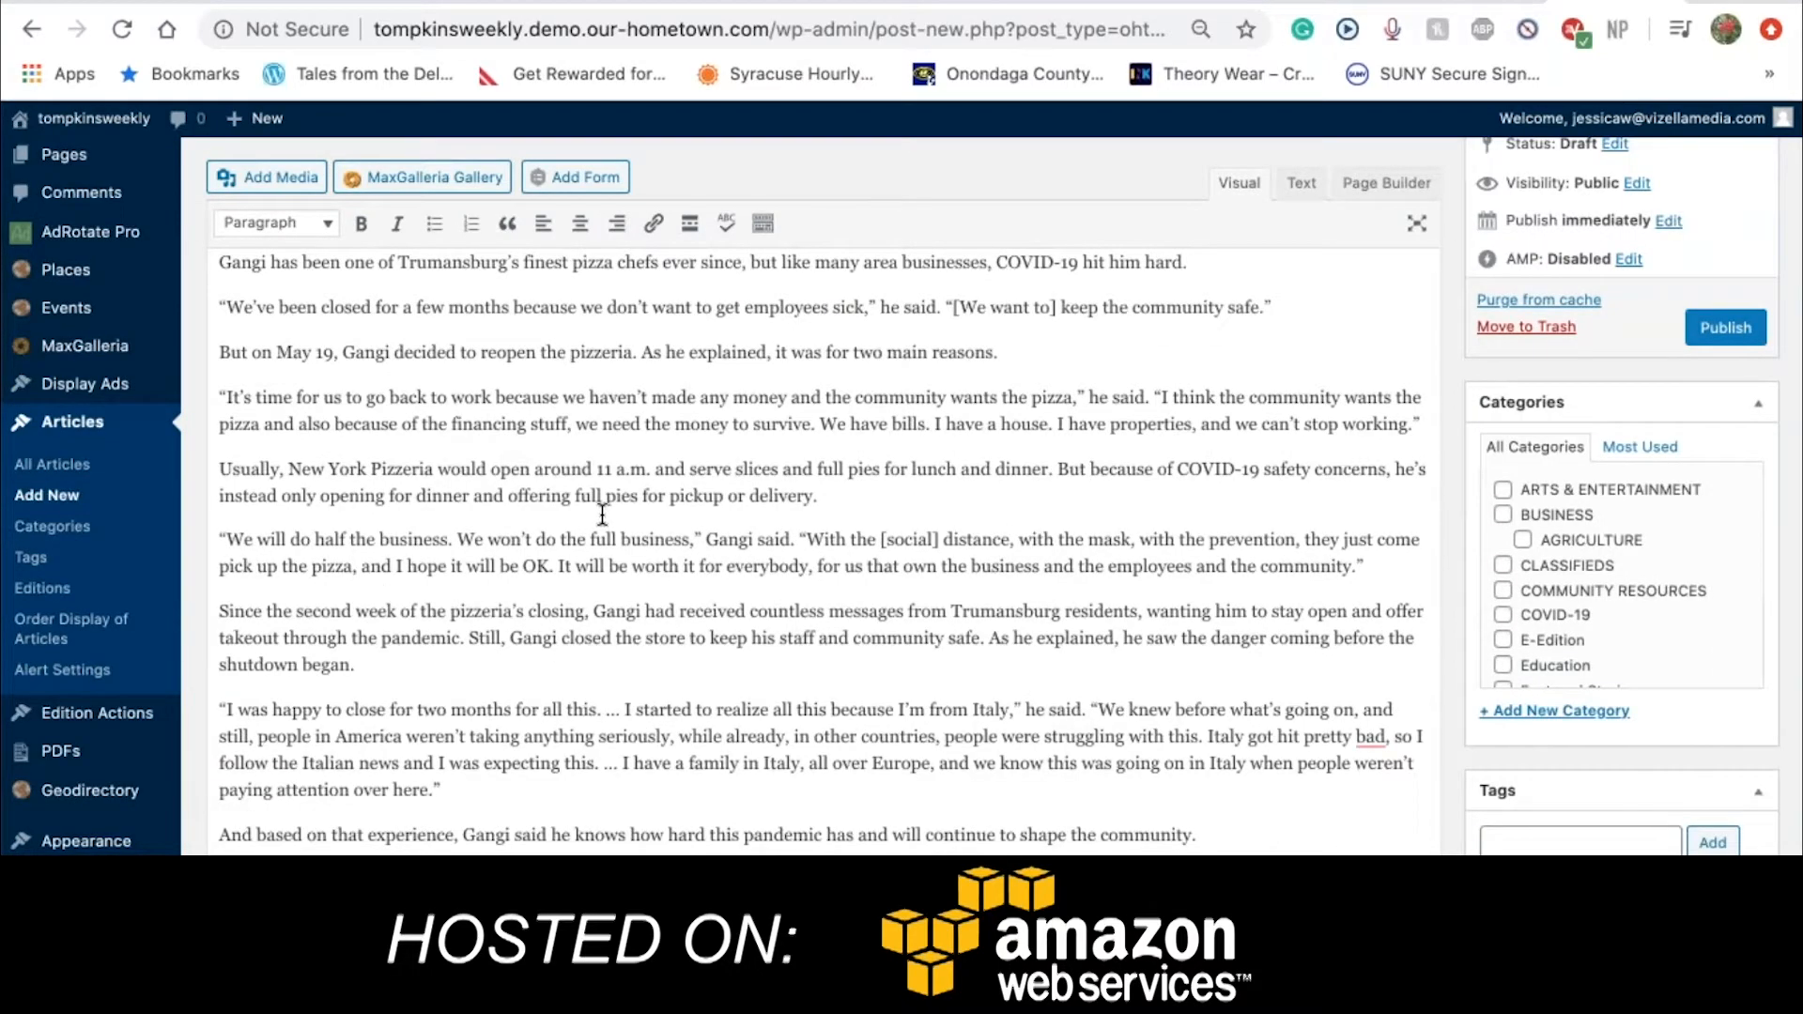
Show the second formatting toolbar row and browse the Keyboard Shortcuts reference
{"action": "left_click", "coordinate": [765, 227]}
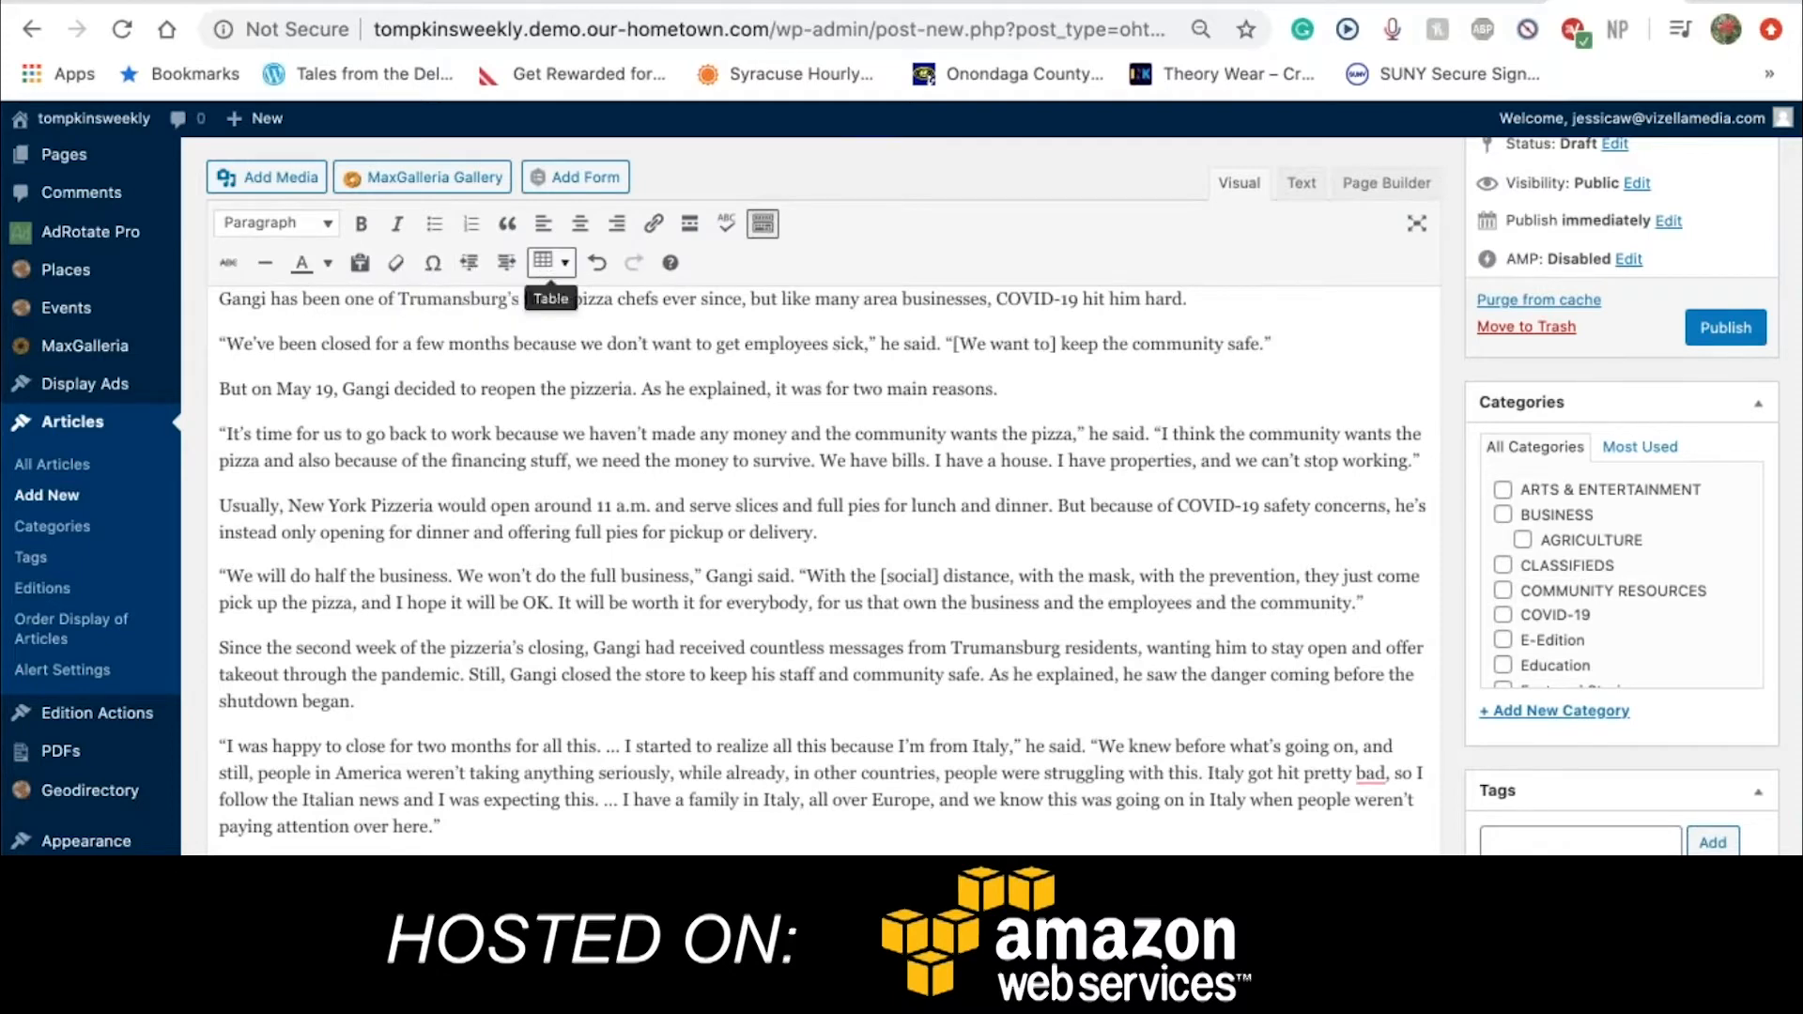
{"action": "left_click", "coordinate": [670, 266]}
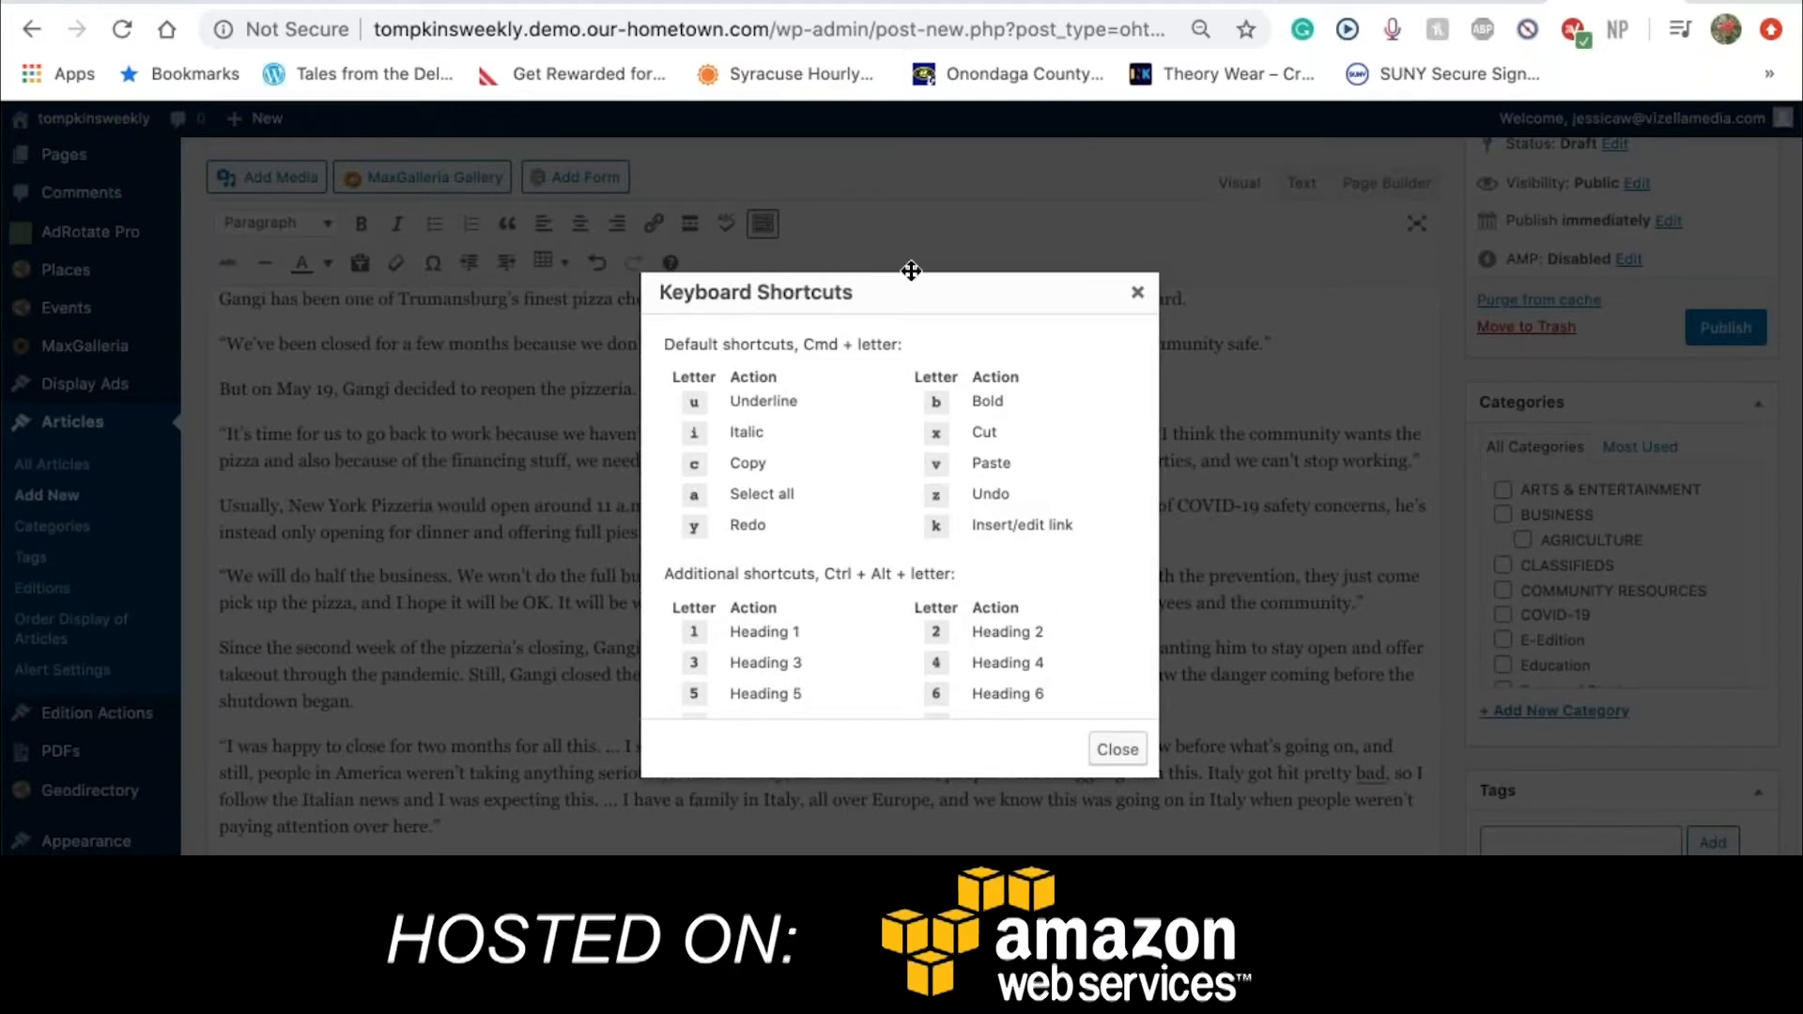
{"action": "scroll", "coordinate": [943, 543], "scroll_direction": "down", "scroll_amount": 10}
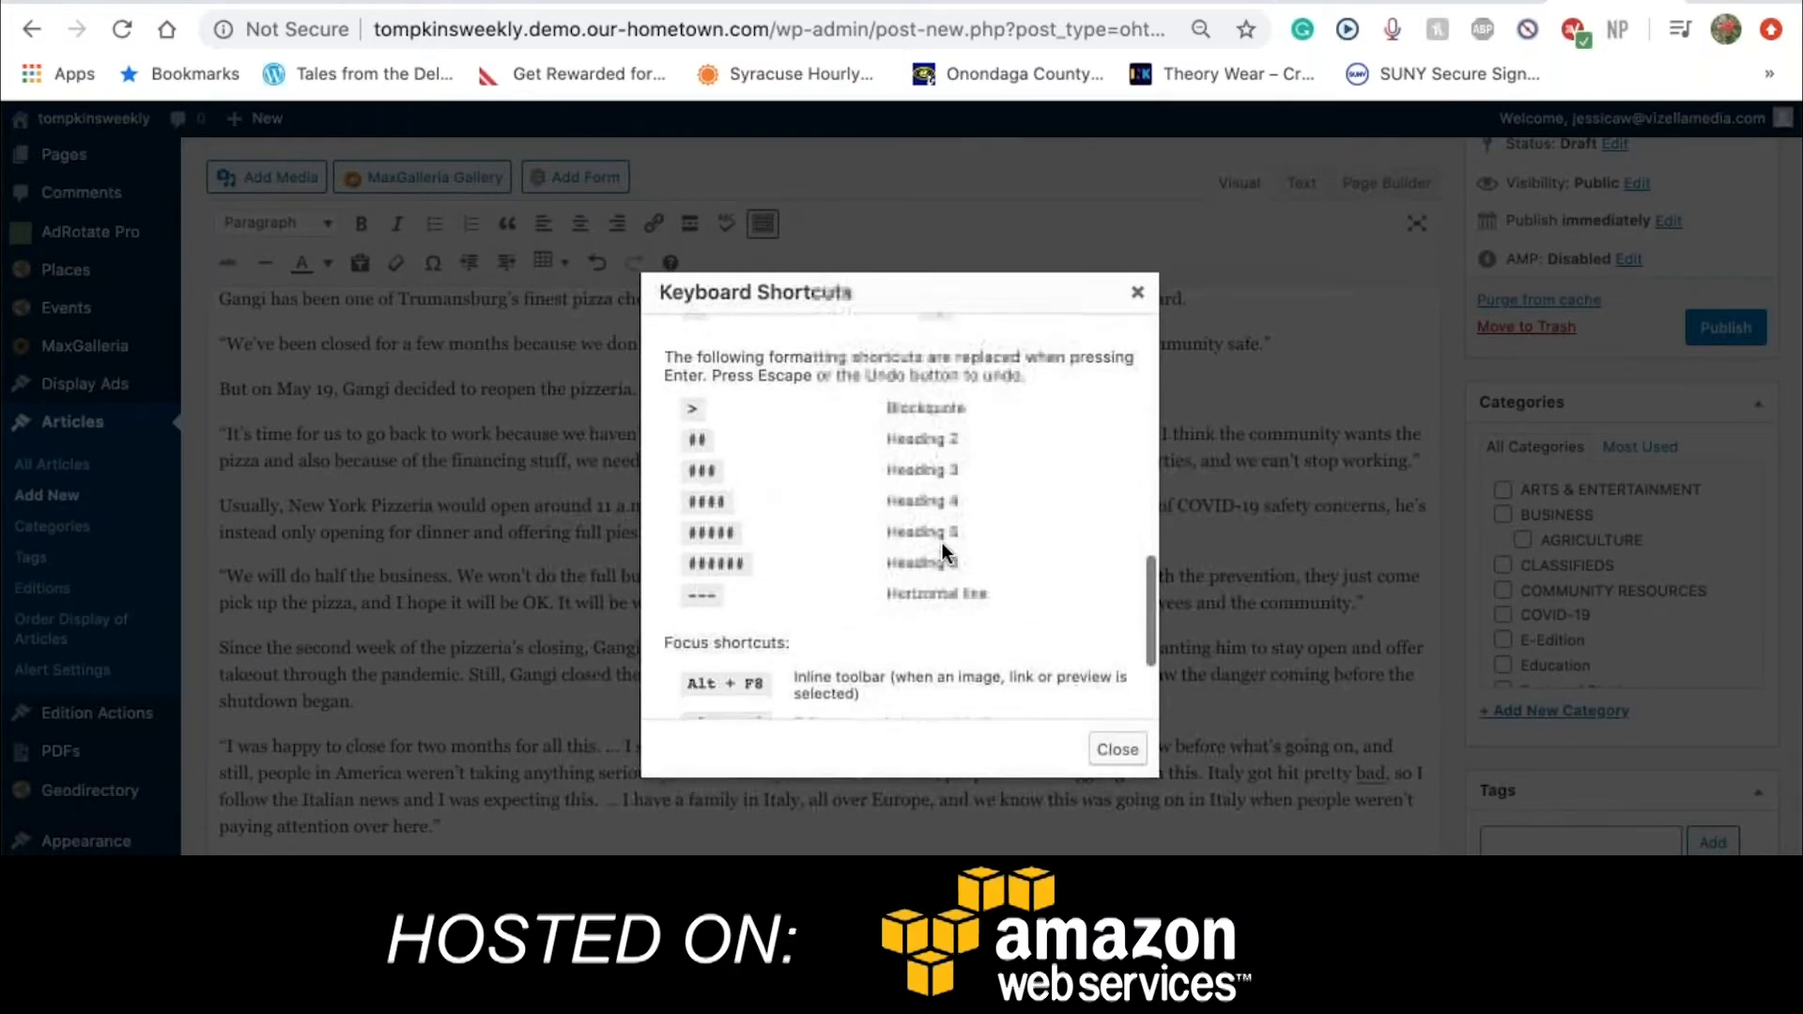
{"action": "scroll", "coordinate": [943, 543], "scroll_direction": "down", "scroll_amount": 4}
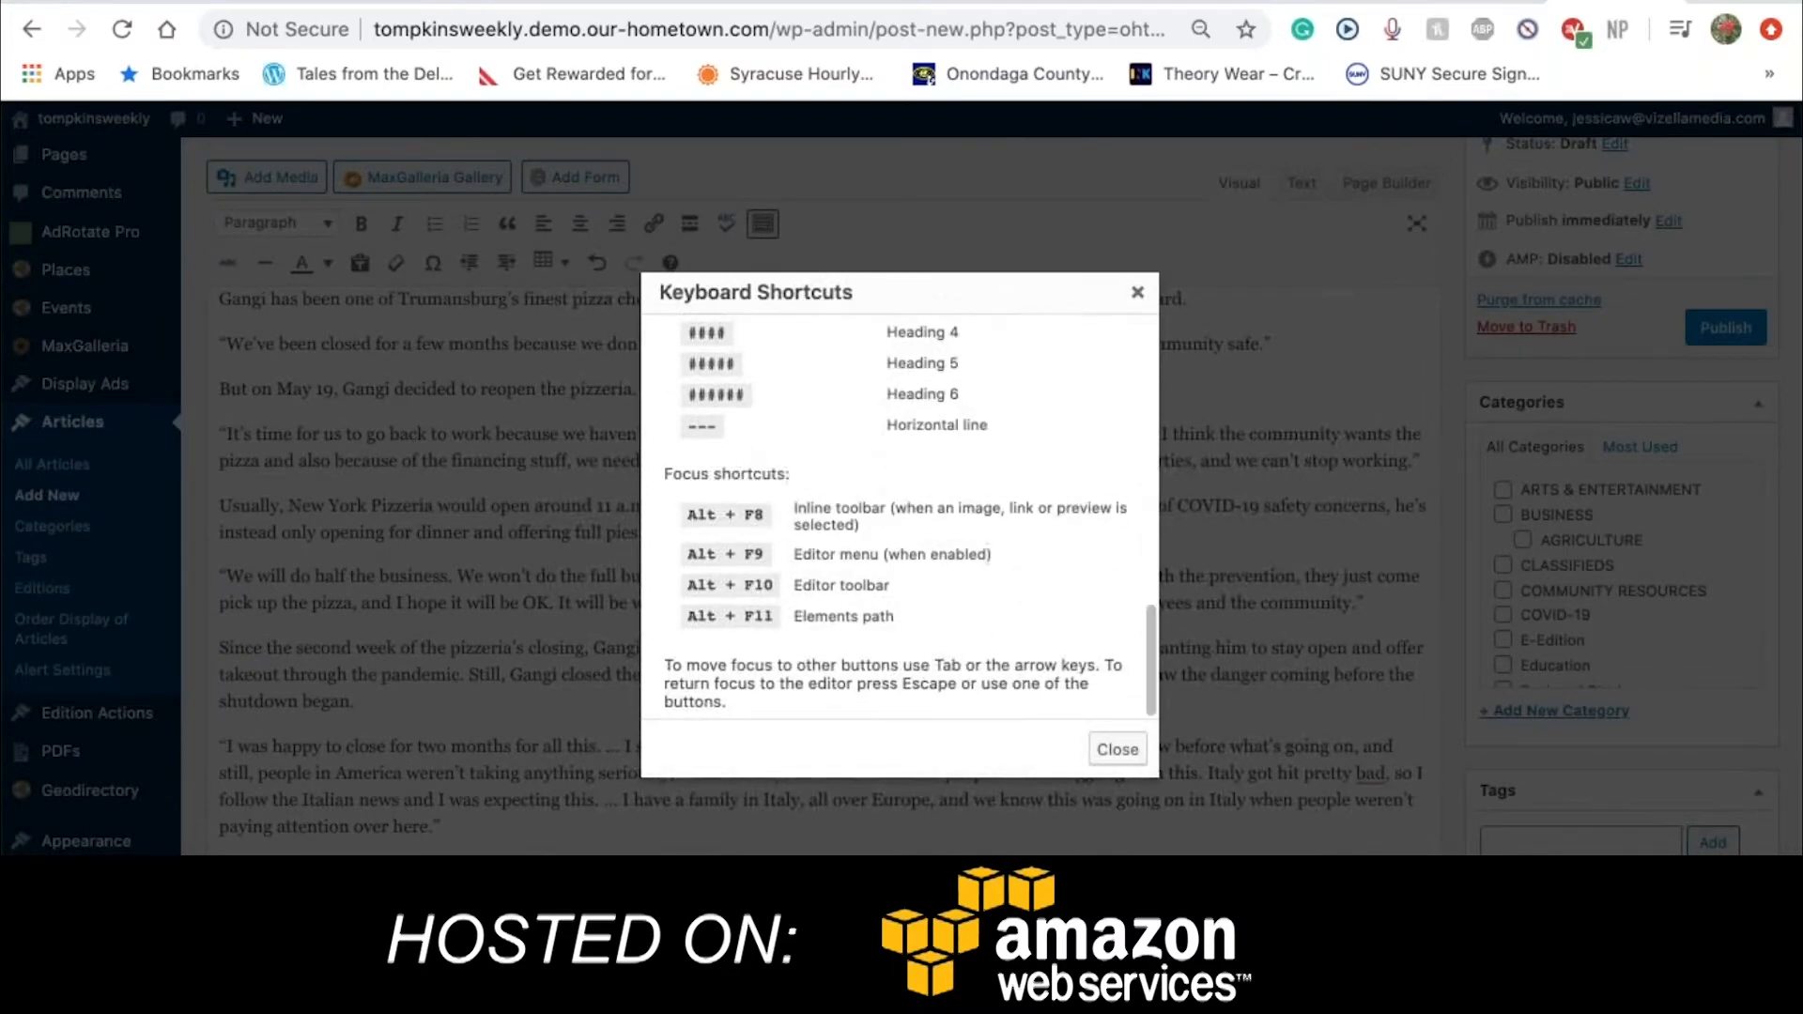
Close the Keyboard Shortcuts reference and scroll back through the draft
{"action": "left_click", "coordinate": [1137, 294]}
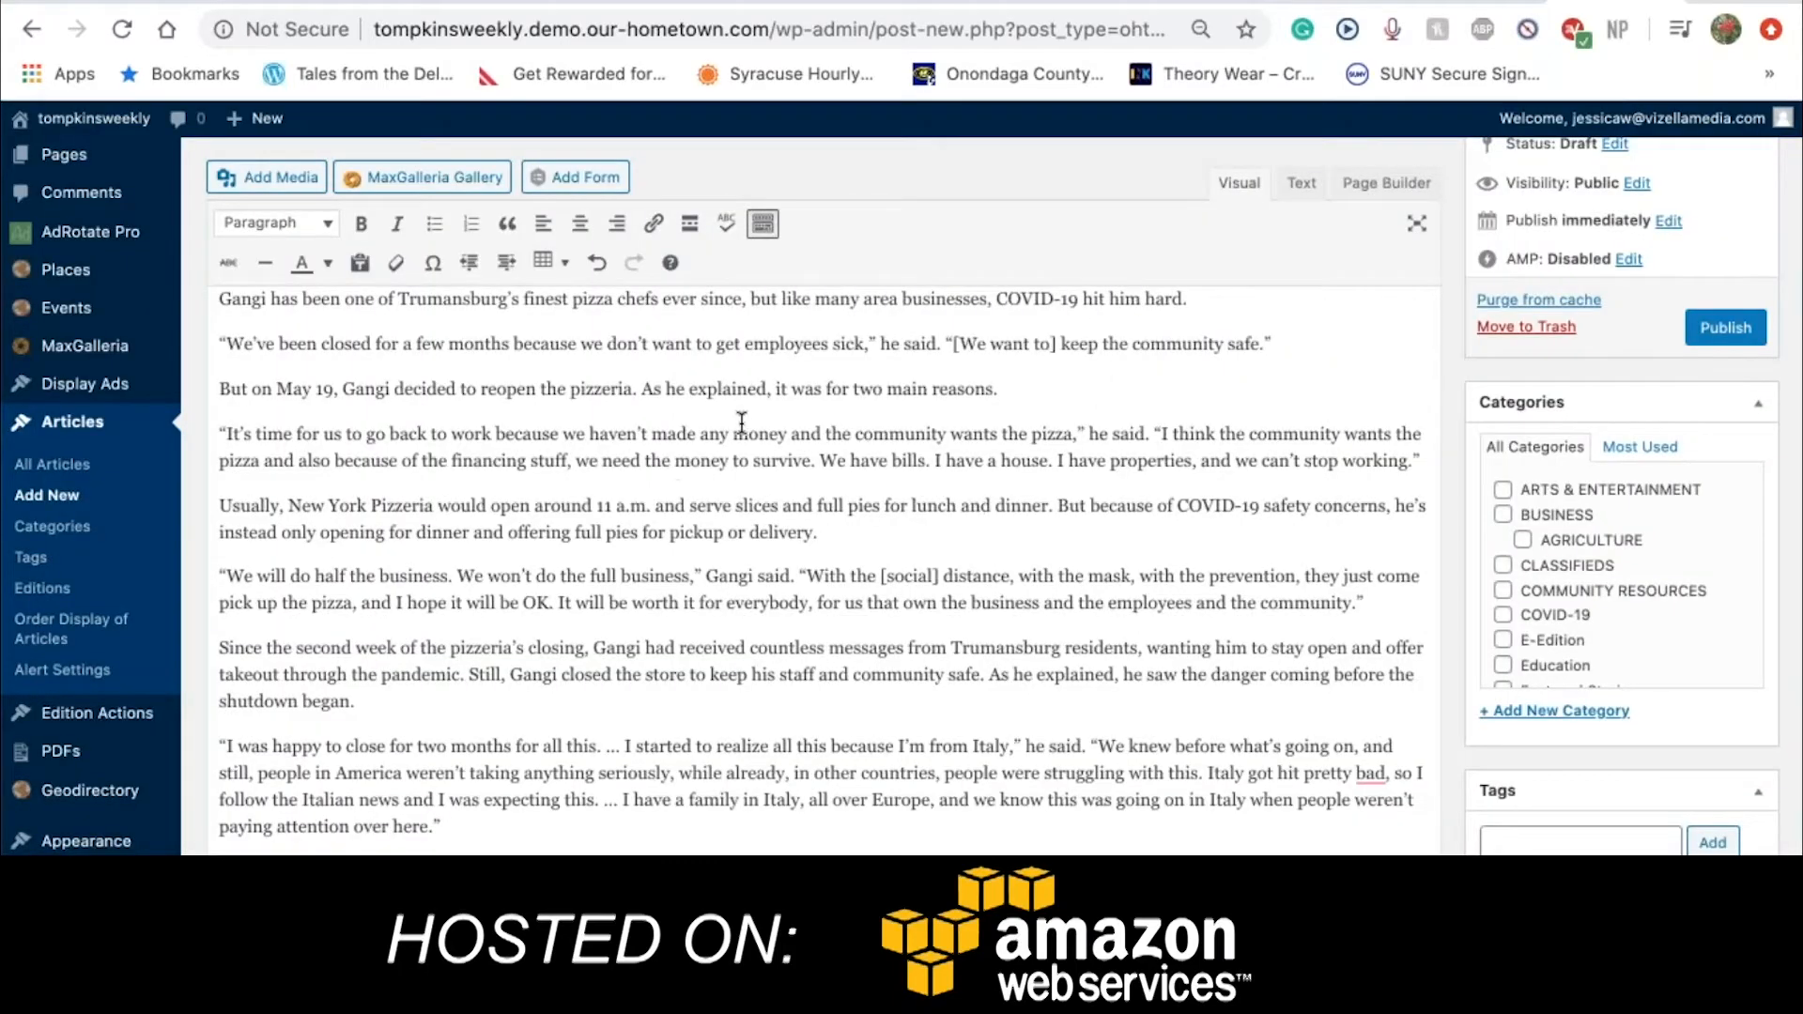
{"action": "scroll", "coordinate": [736, 423], "scroll_direction": "up", "scroll_amount": 5}
{"action": "scroll", "coordinate": [910, 539], "scroll_direction": "down", "scroll_amount": 4}
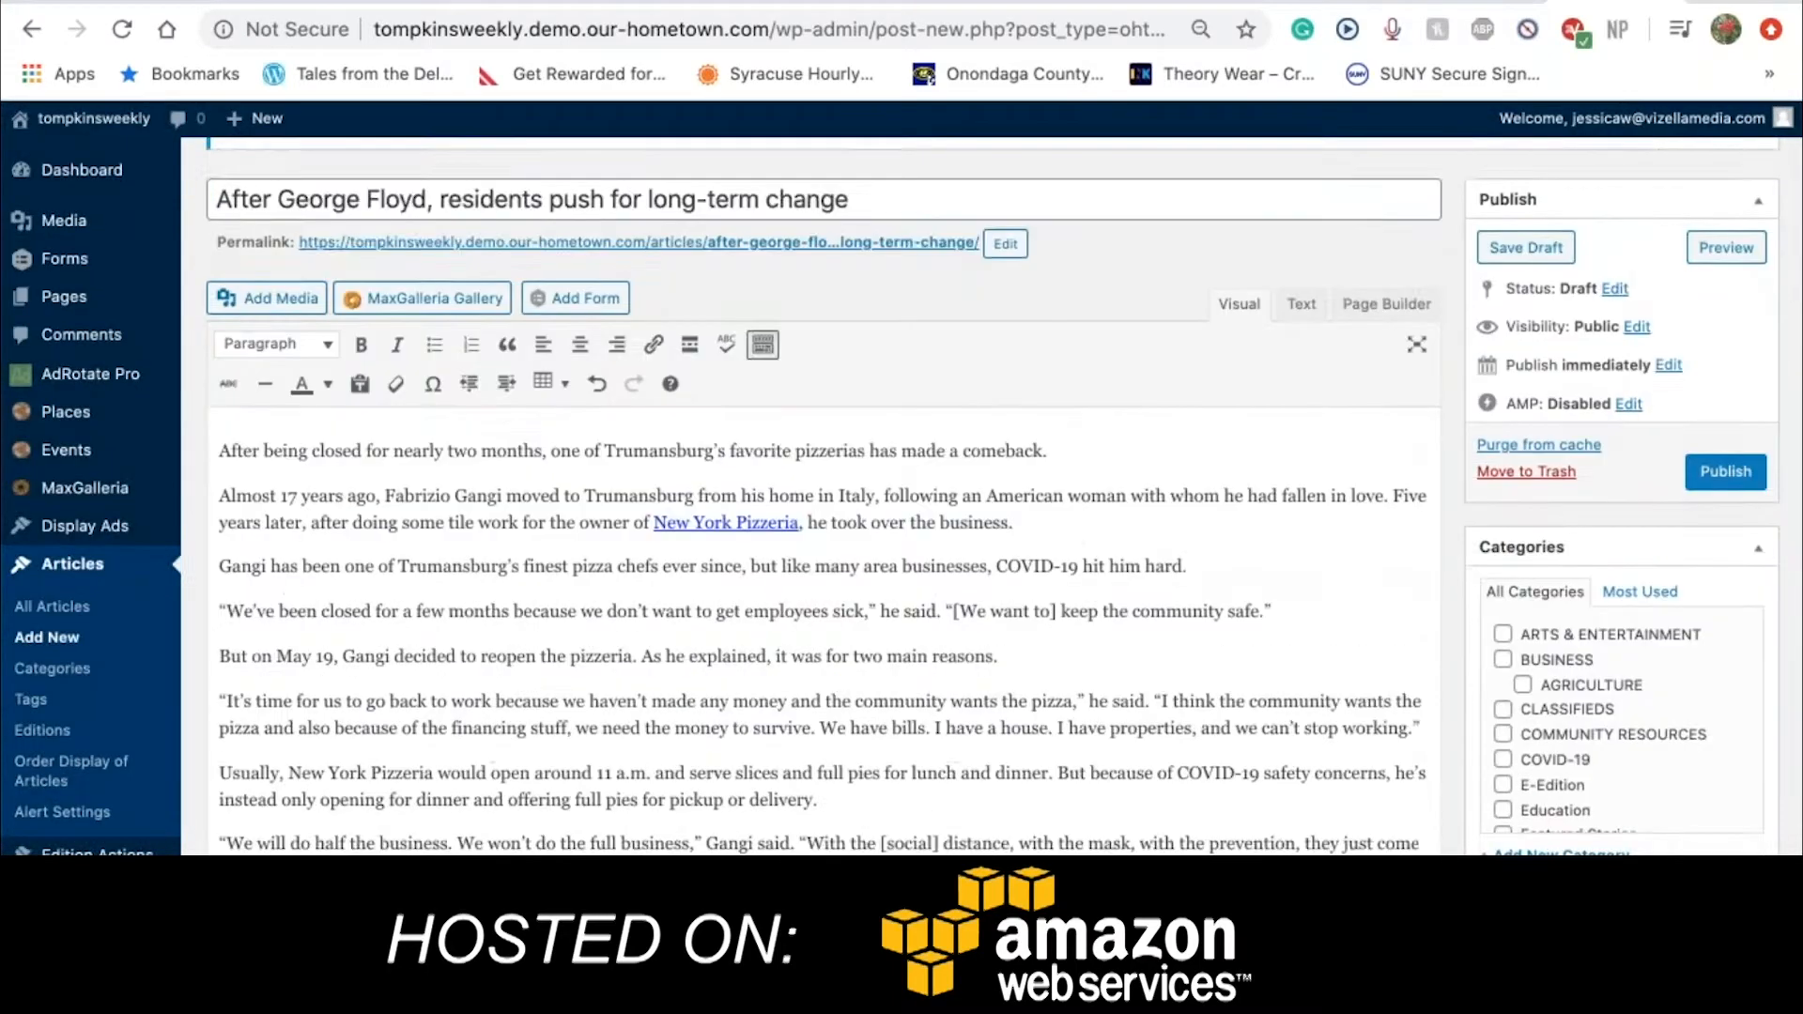
{"action": "scroll", "coordinate": [823, 564], "scroll_direction": "down", "scroll_amount": 8}
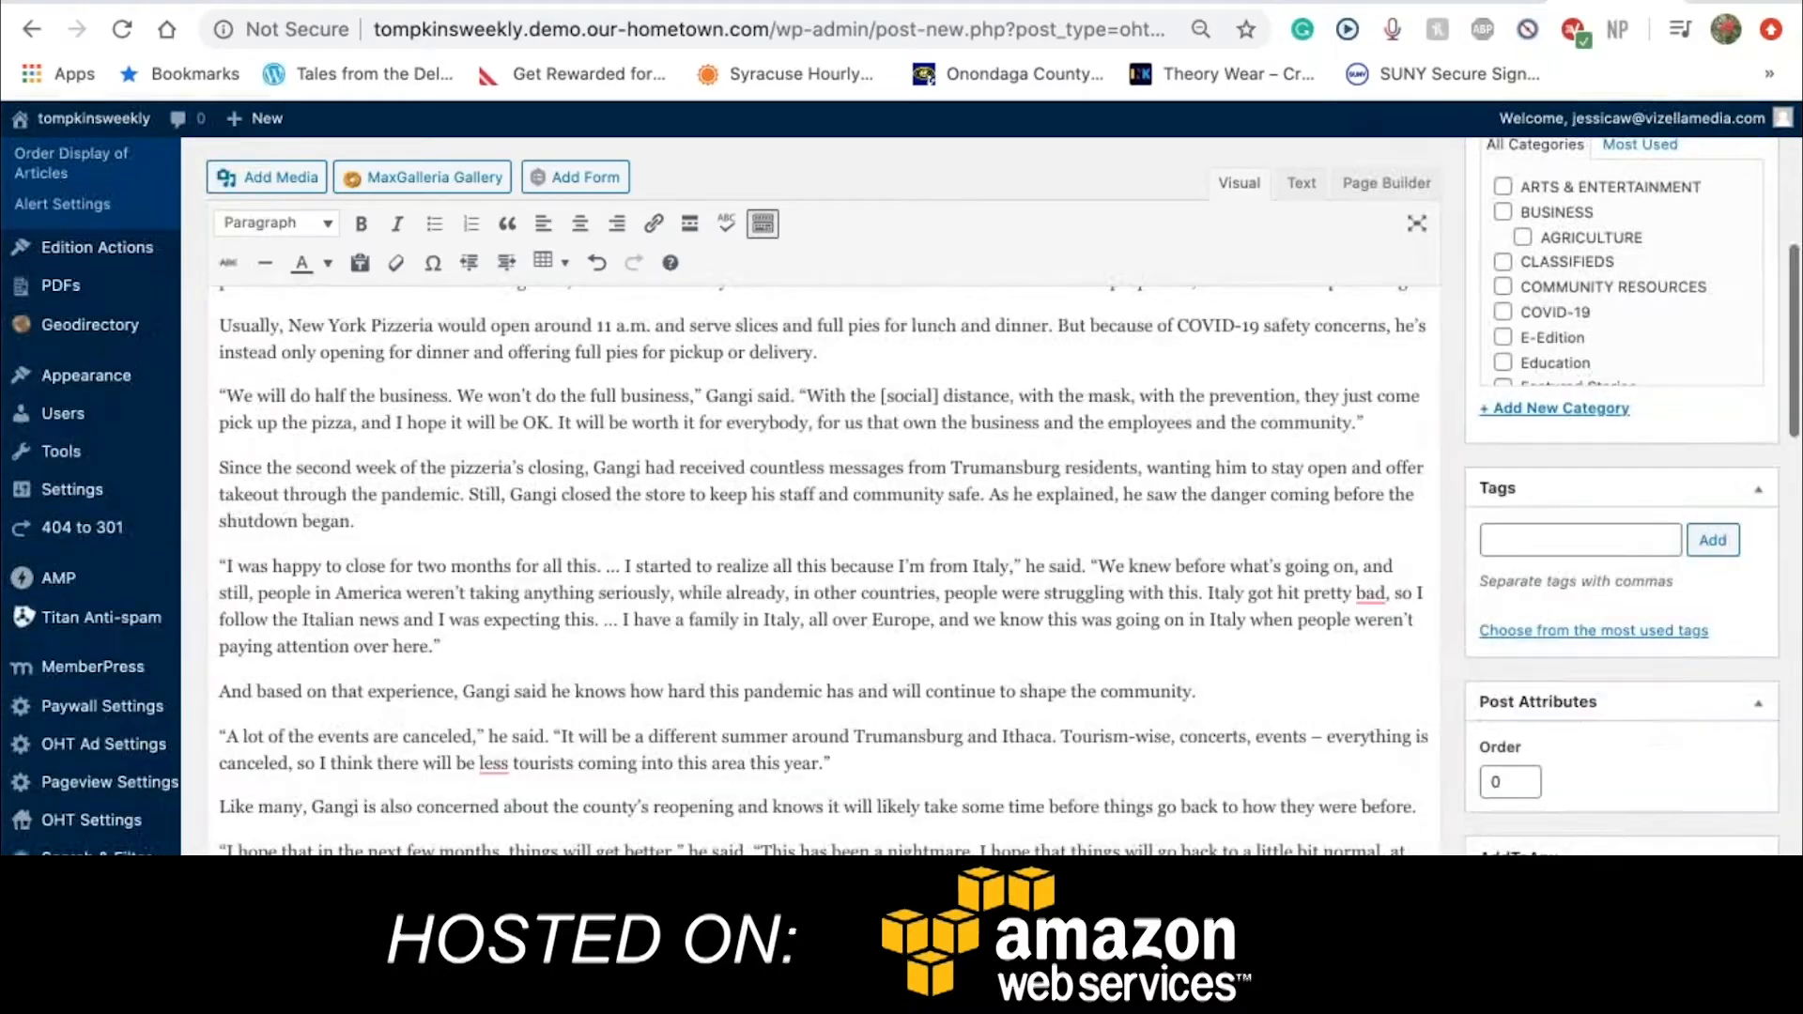
{"action": "scroll", "coordinate": [823, 563], "scroll_direction": "down", "scroll_amount": 8}
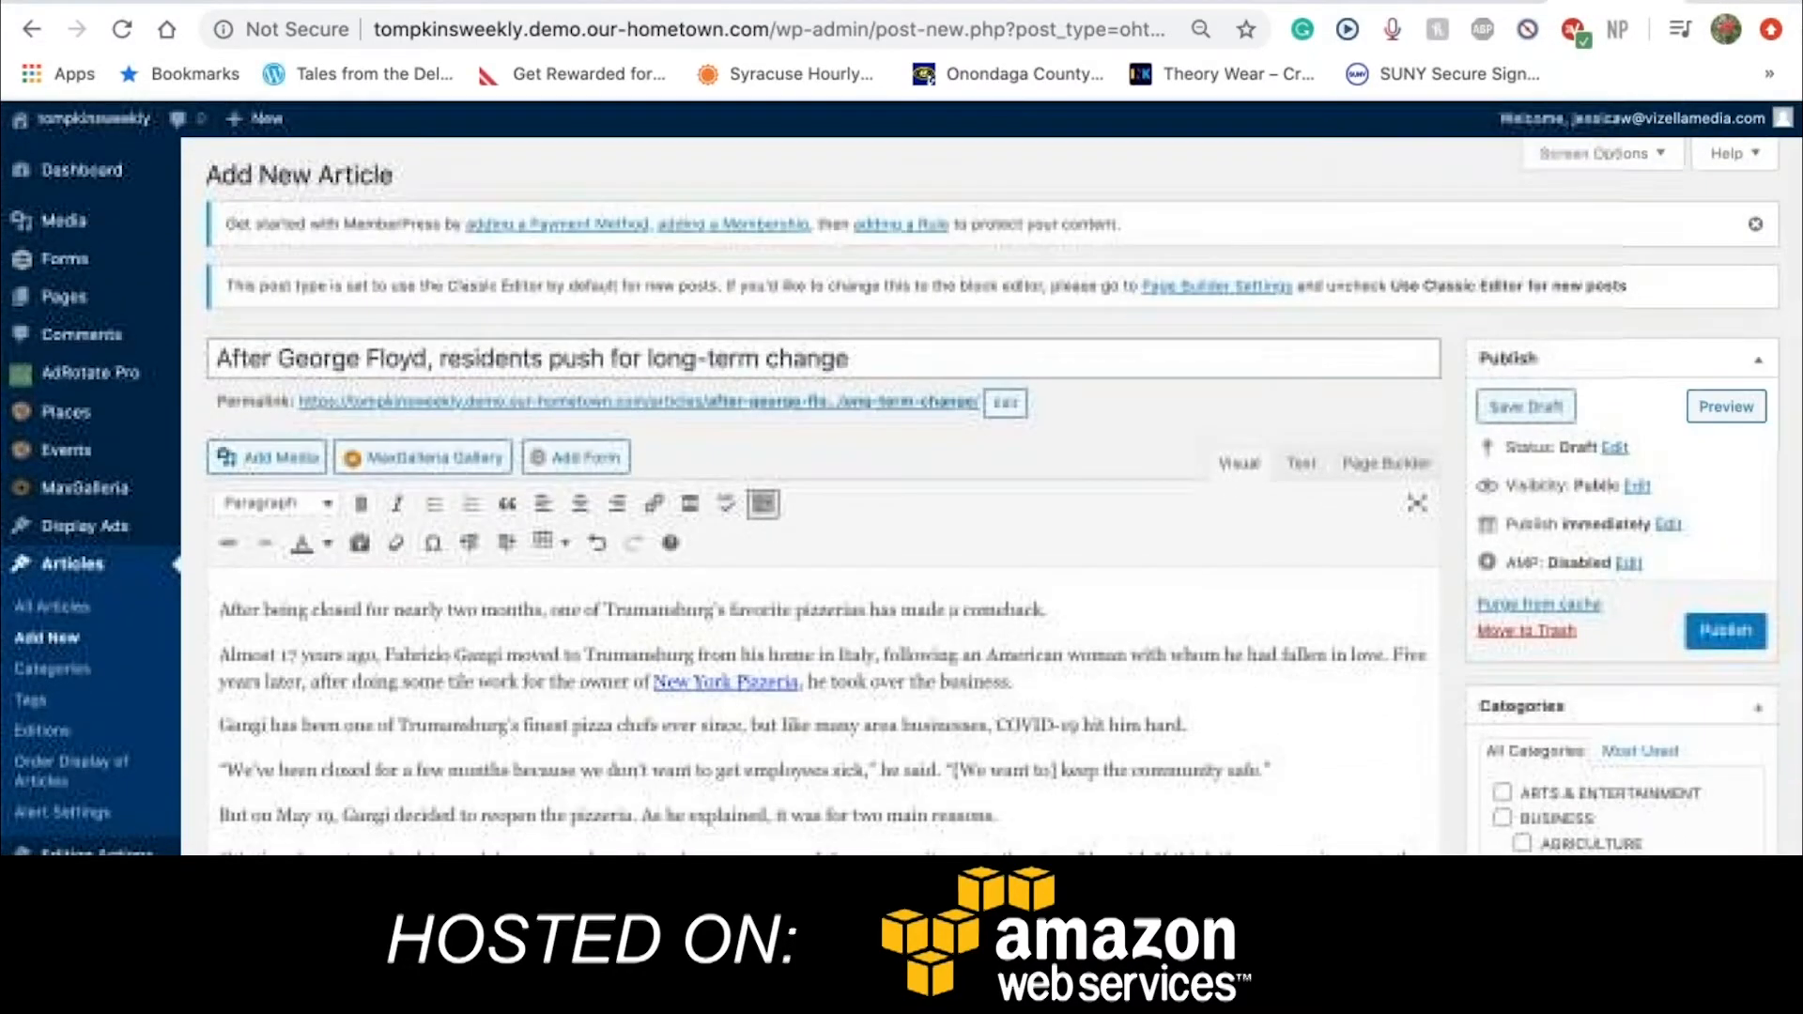
Insert an empty paragraph above the opening sentence and bring up Add Media
{"action": "left_click", "coordinate": [222, 602]}
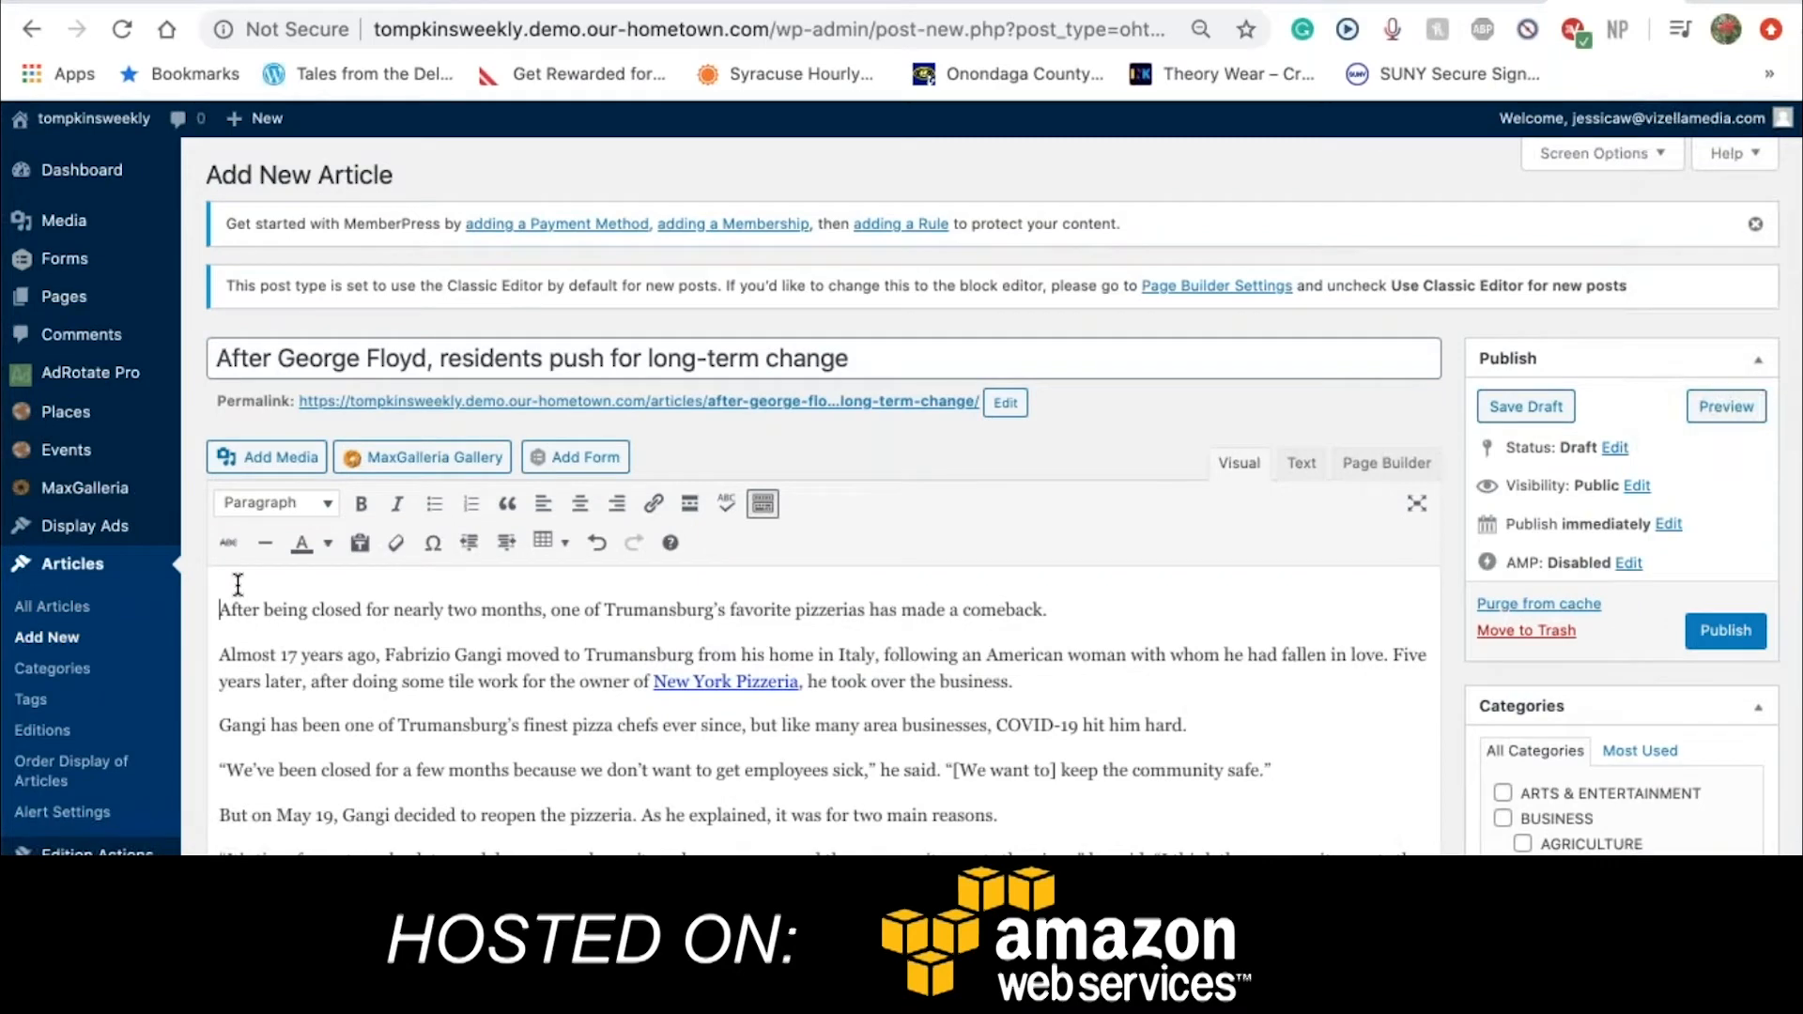
{"action": "key", "text": "Return"}
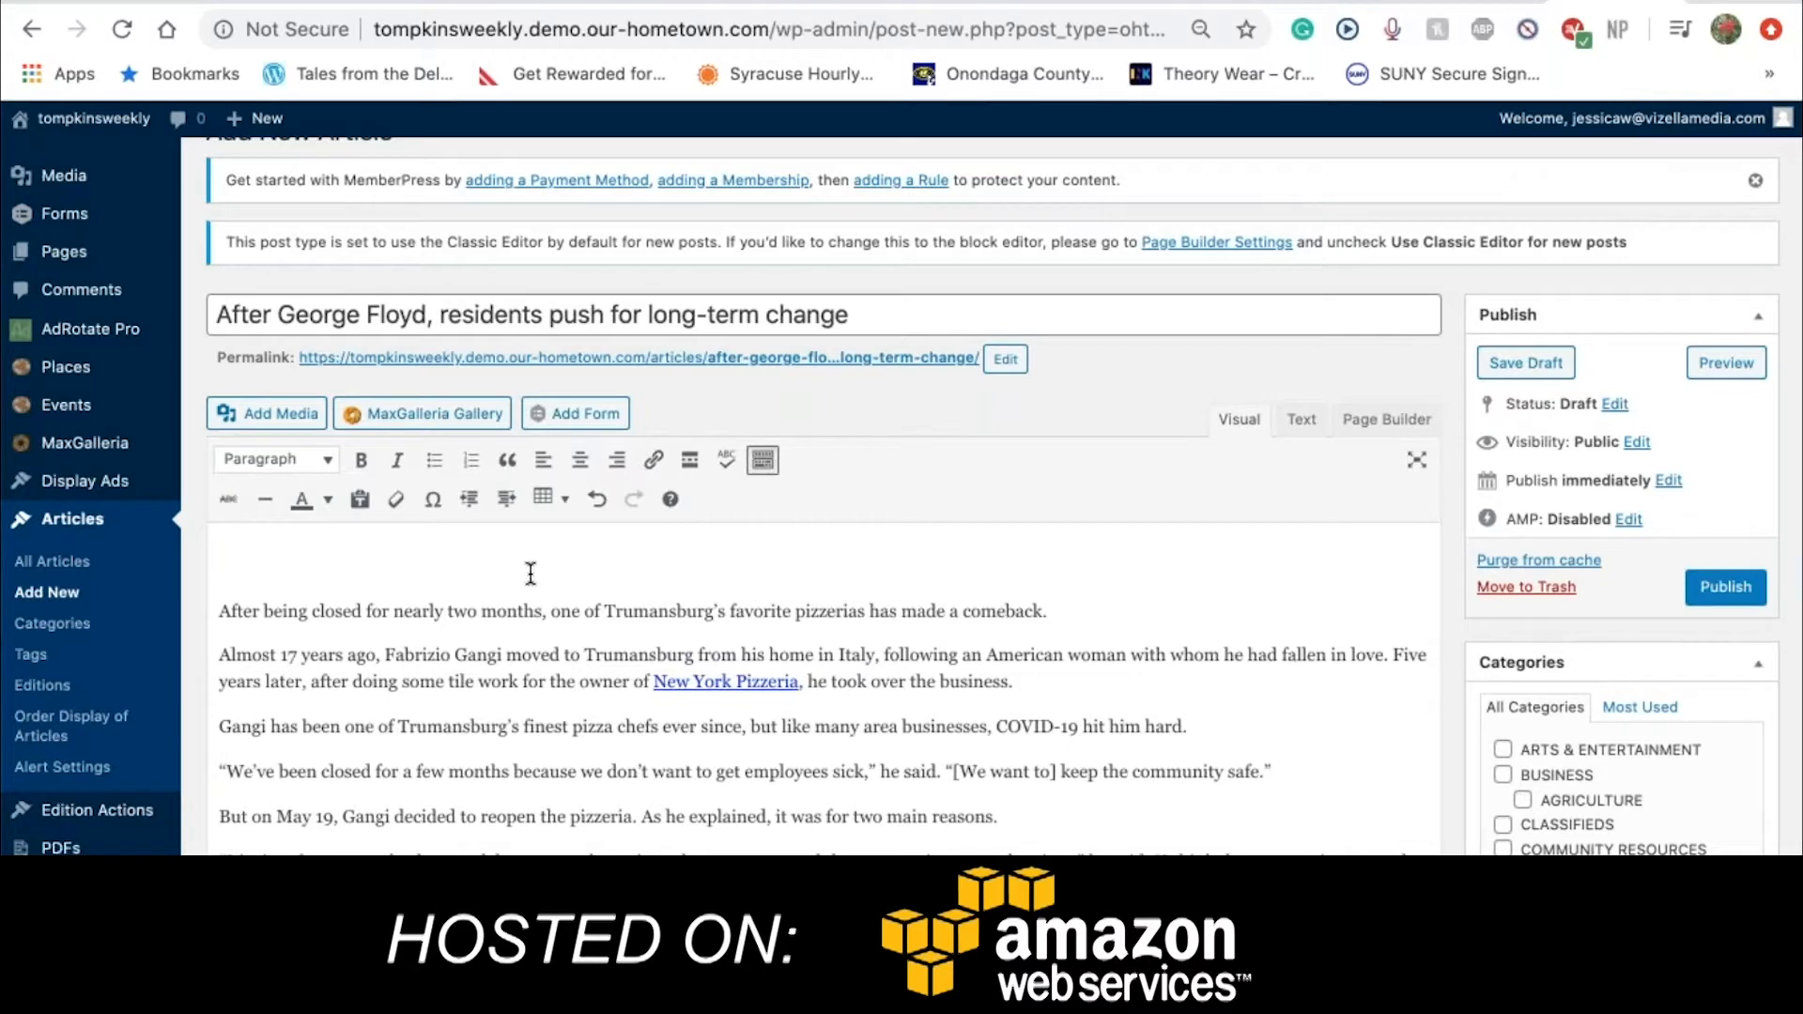
{"action": "left_click", "coordinate": [288, 414]}
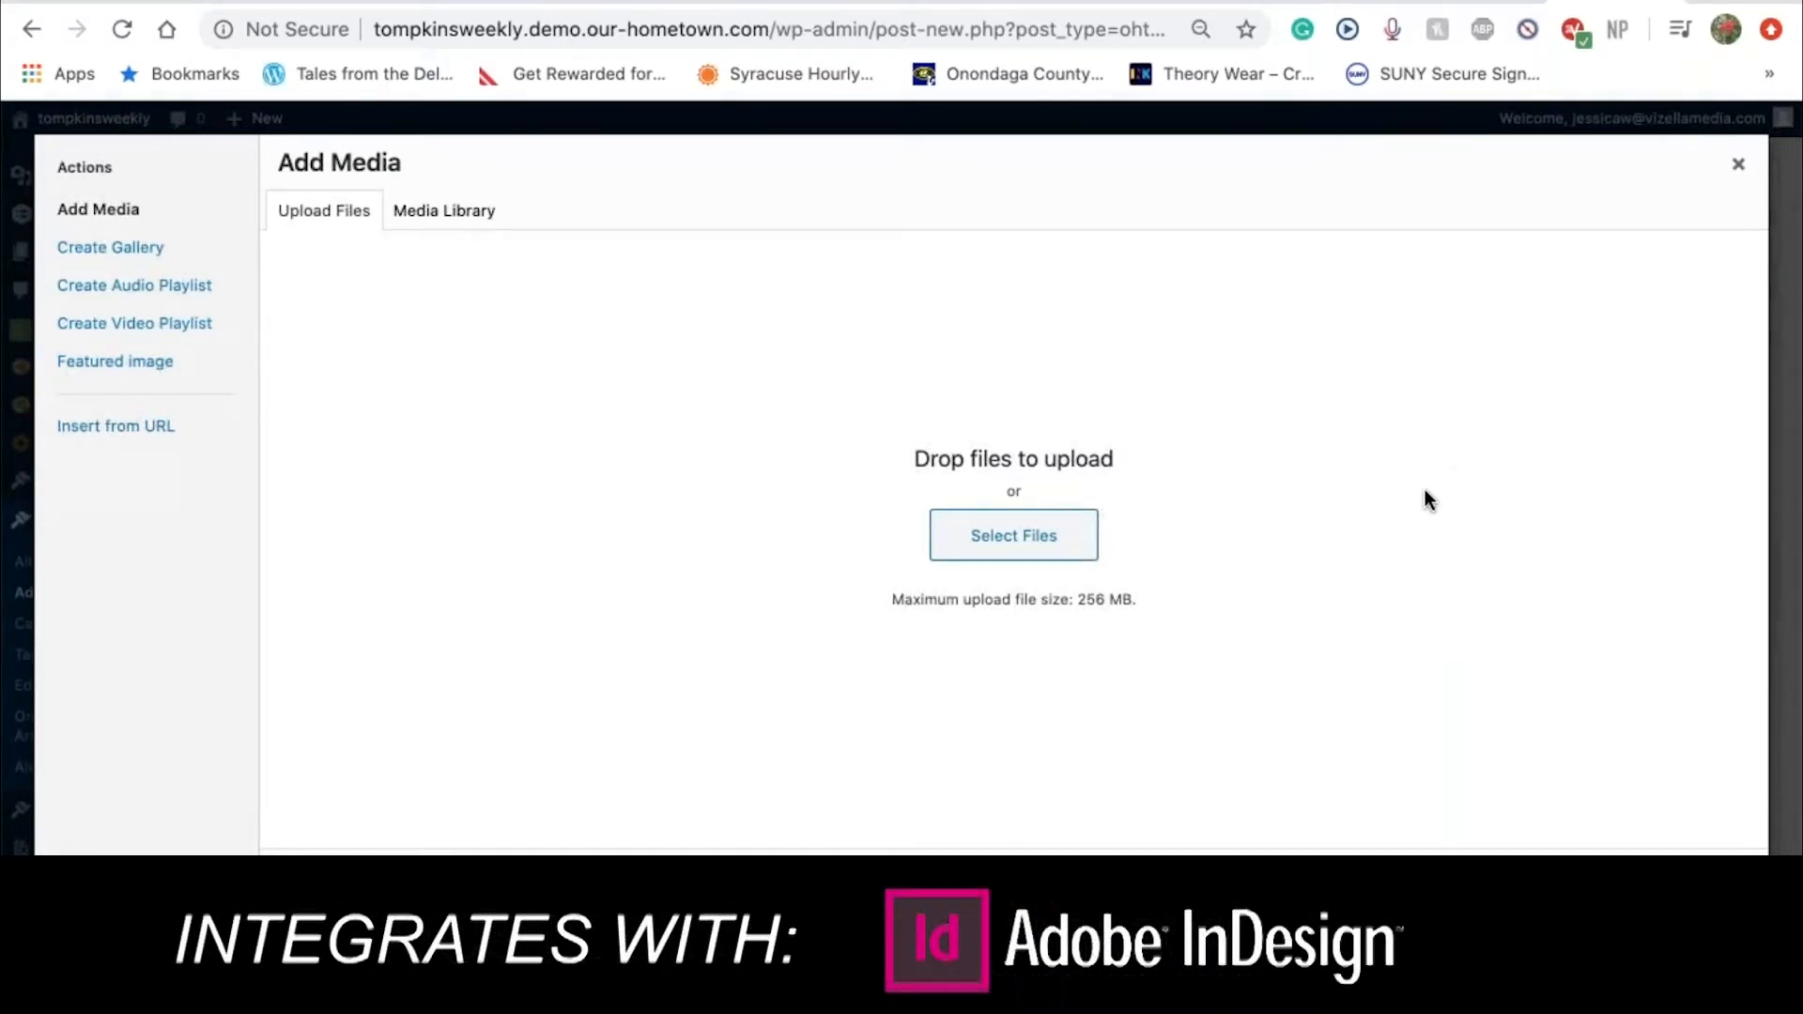
Browse the Media Library grid, try its search, and open the All media items filter
{"action": "left_click", "coordinate": [411, 210]}
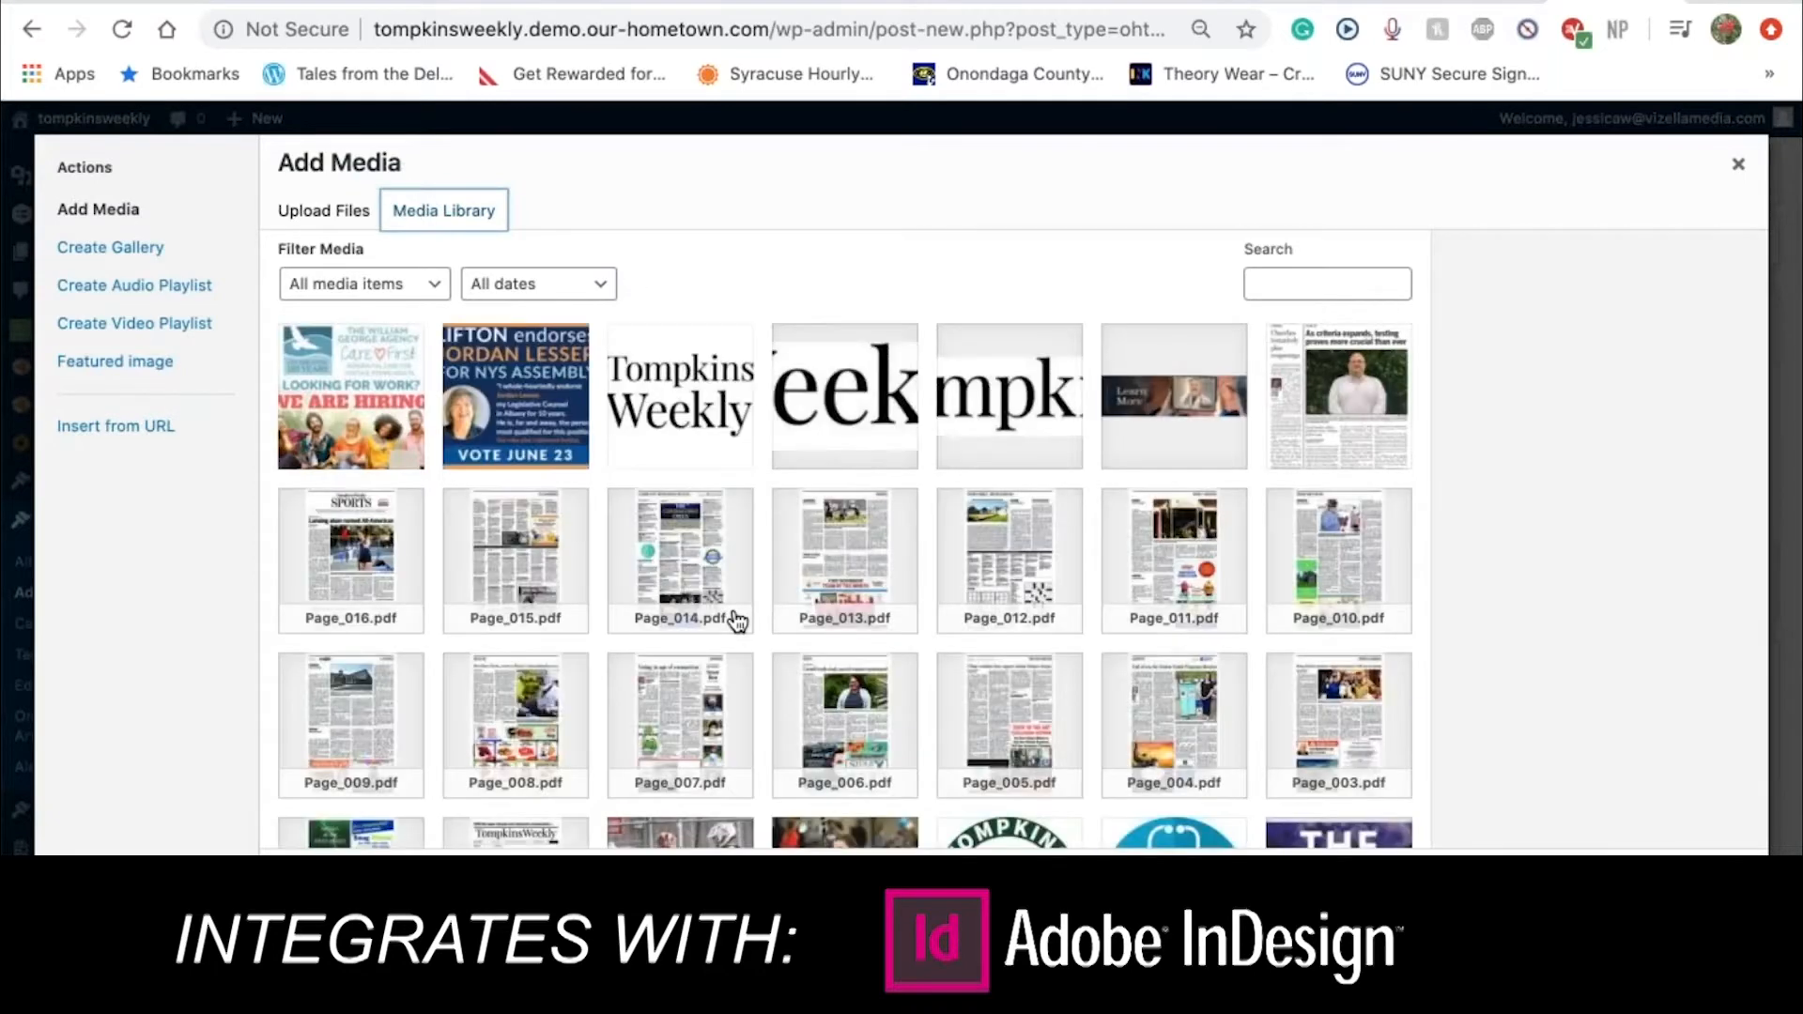
{"action": "scroll", "coordinate": [856, 617], "scroll_direction": "down", "scroll_amount": 6}
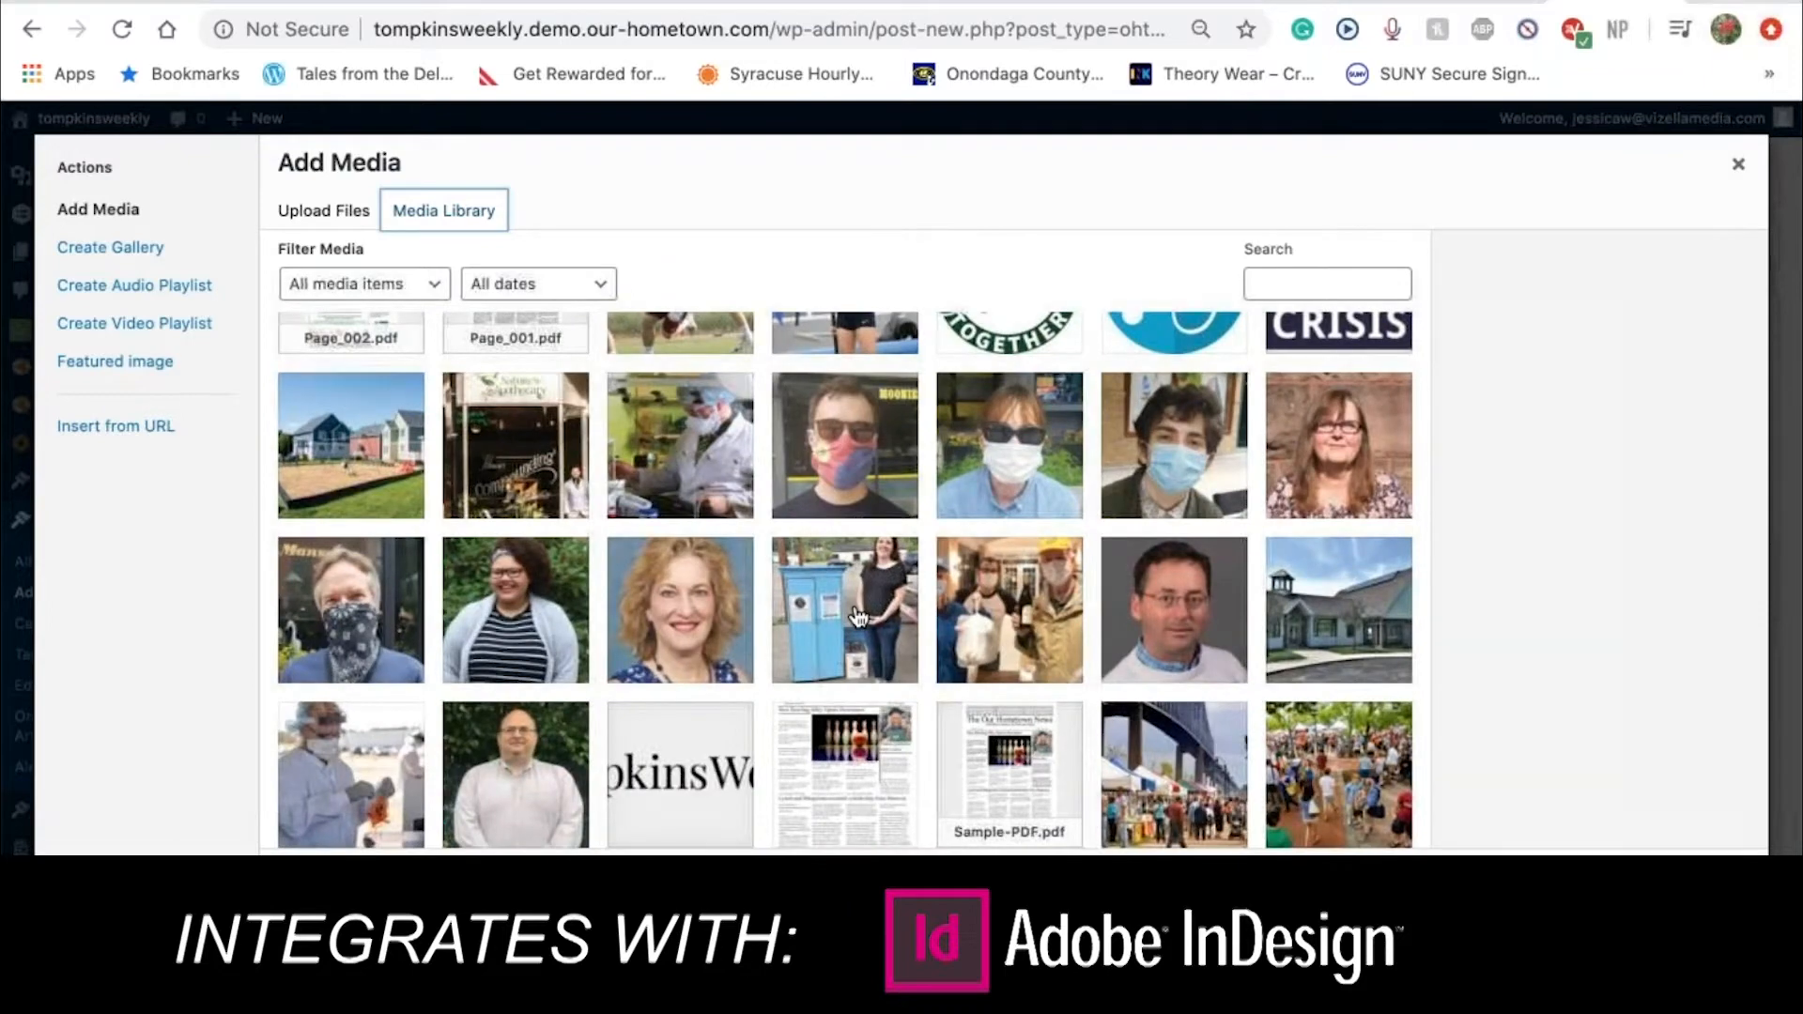
{"action": "scroll", "coordinate": [856, 617], "scroll_direction": "down", "scroll_amount": 3}
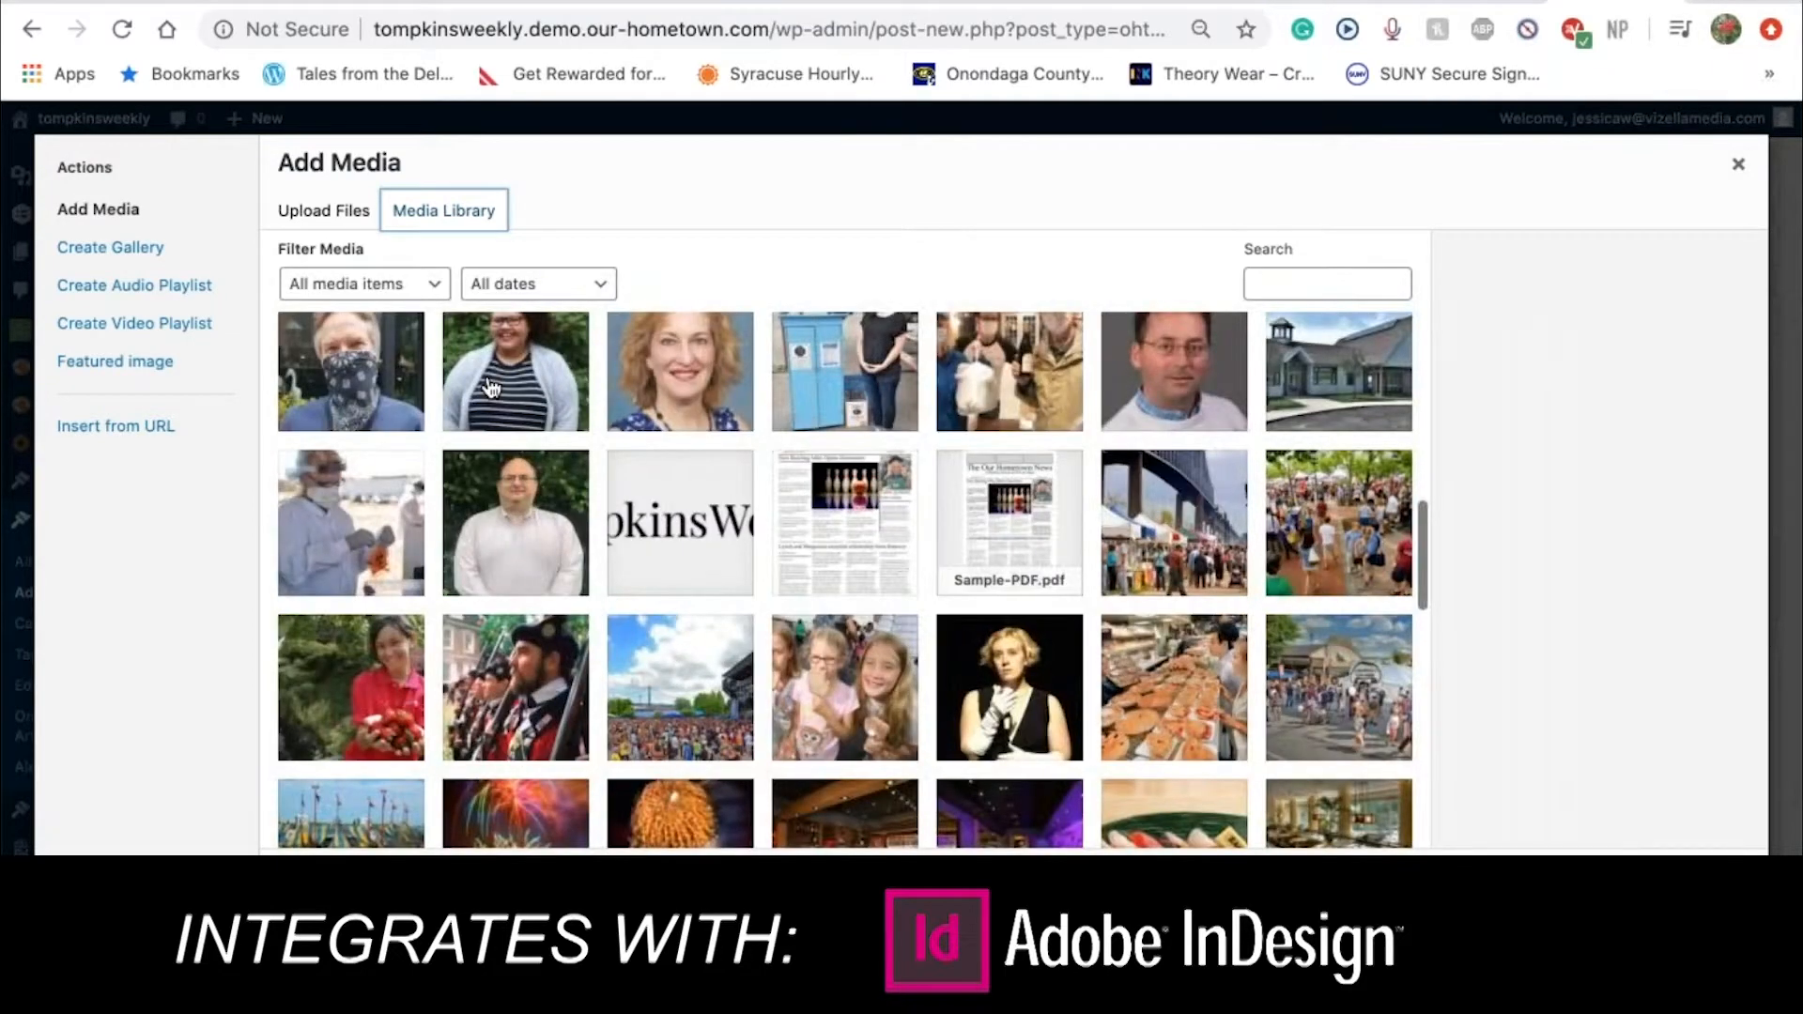
{"action": "left_click", "coordinate": [1285, 289]}
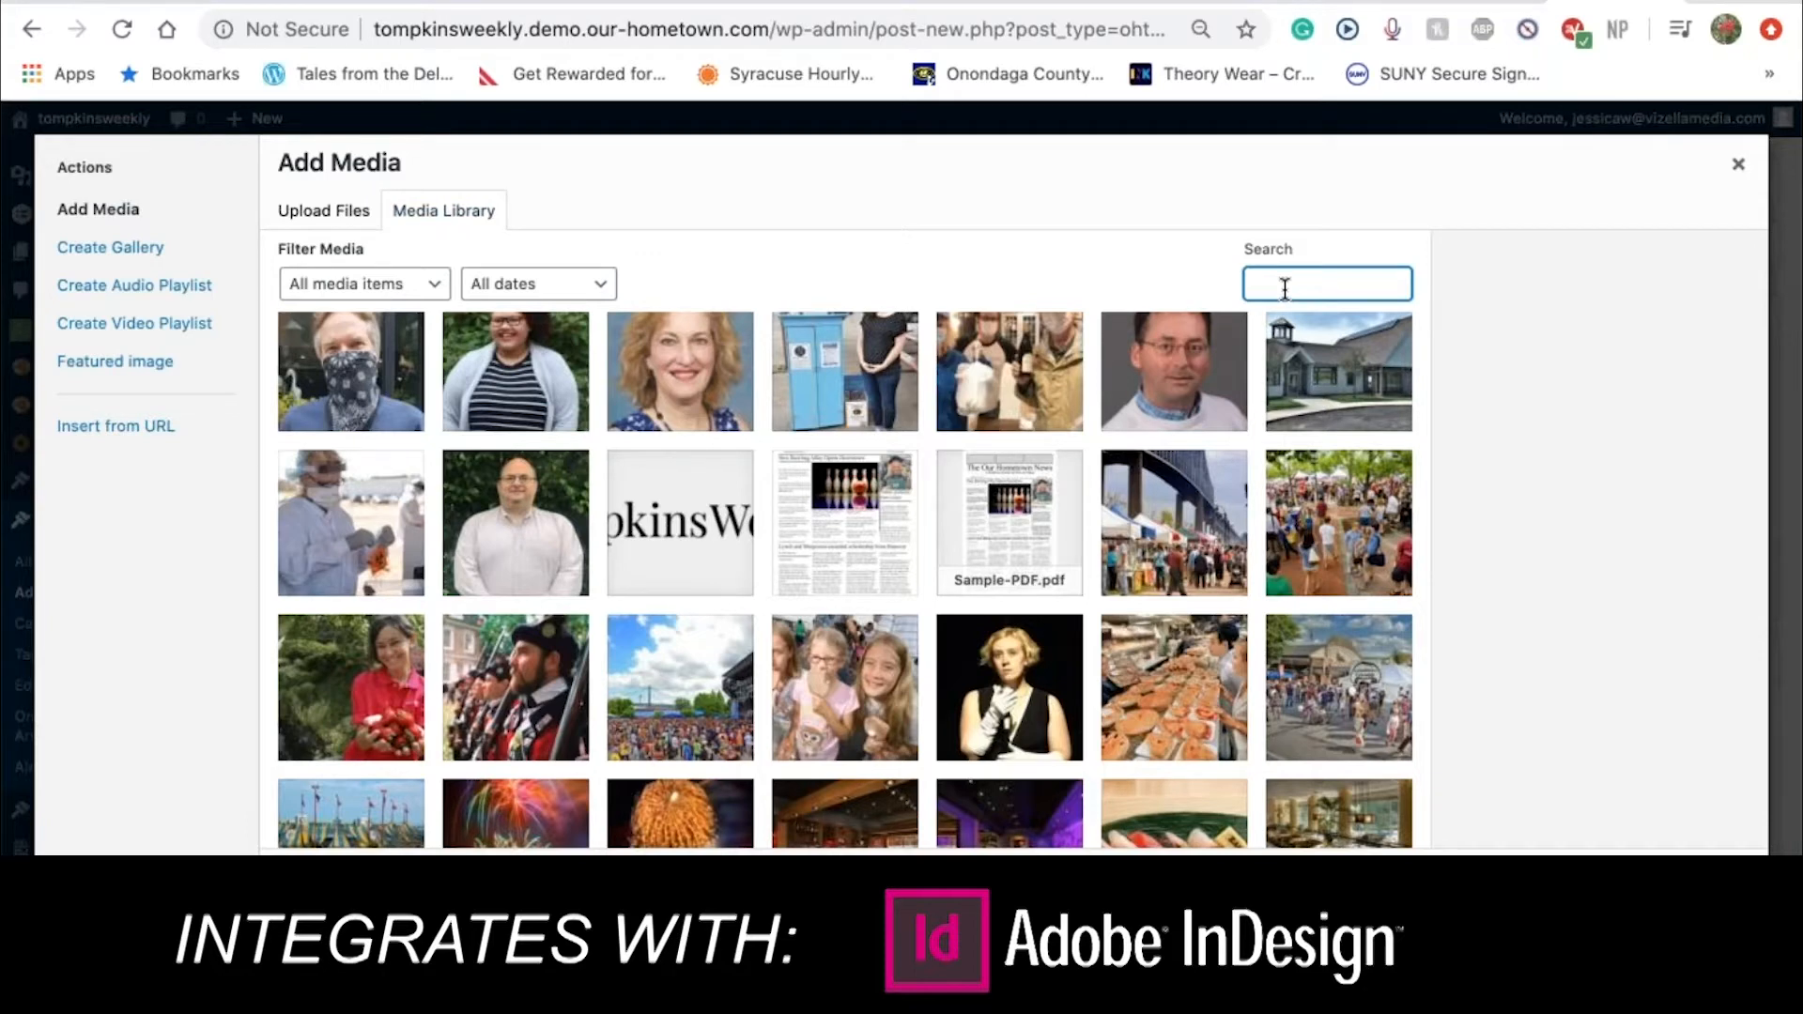
{"action": "left_click", "coordinate": [418, 284]}
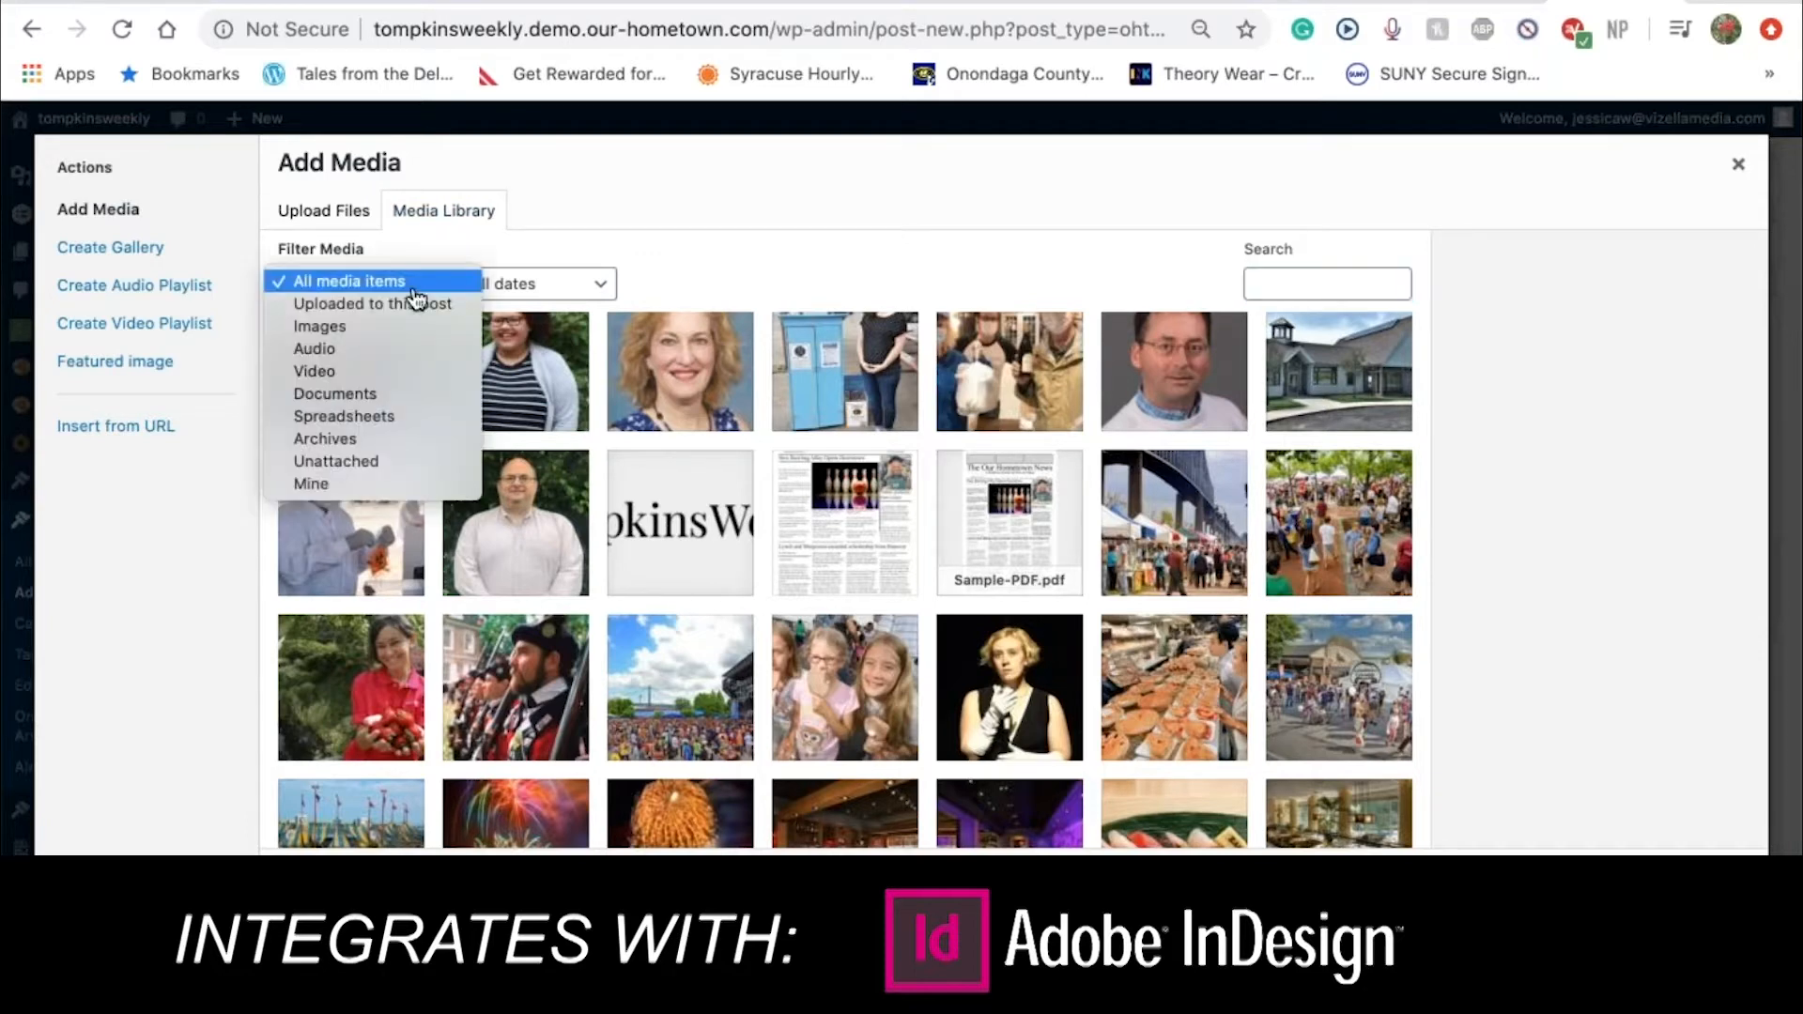
Filter the library to images and select the Rotarians photo 3p1.jpg
{"action": "left_click", "coordinate": [454, 327]}
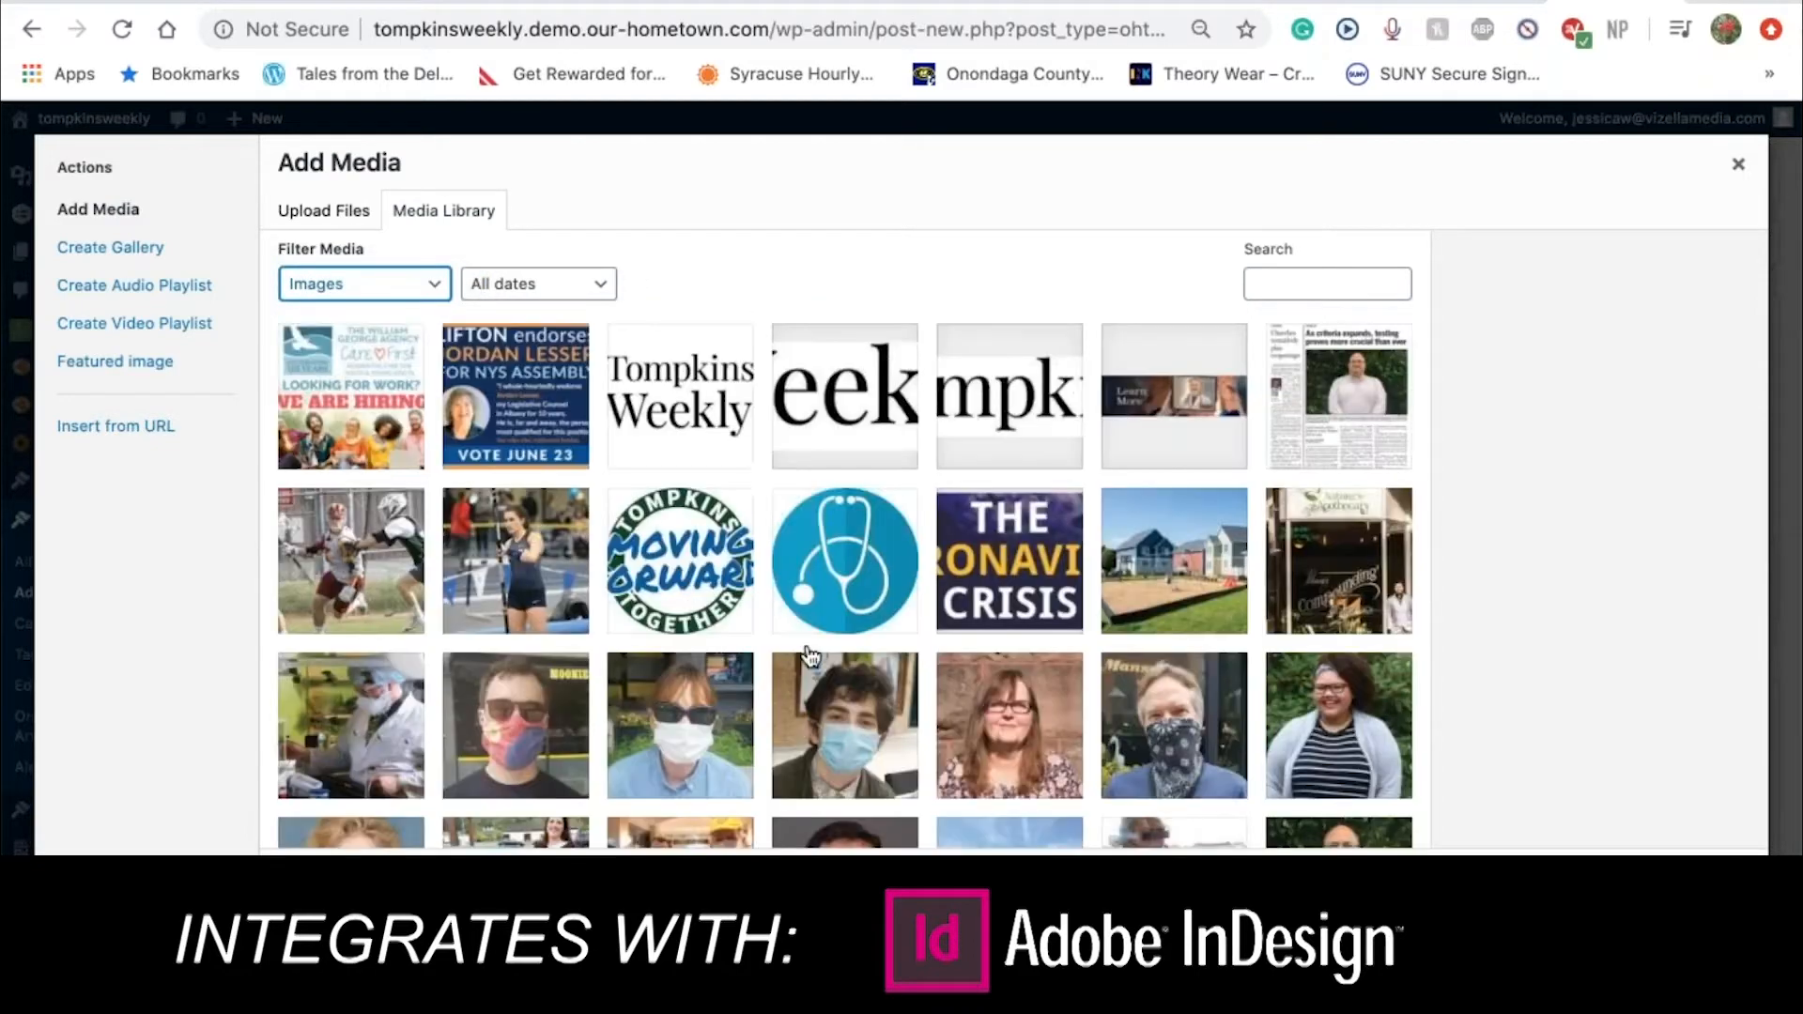
{"action": "scroll", "coordinate": [810, 655], "scroll_direction": "down", "scroll_amount": 1}
{"action": "scroll", "coordinate": [810, 655], "scroll_direction": "down", "scroll_amount": 7}
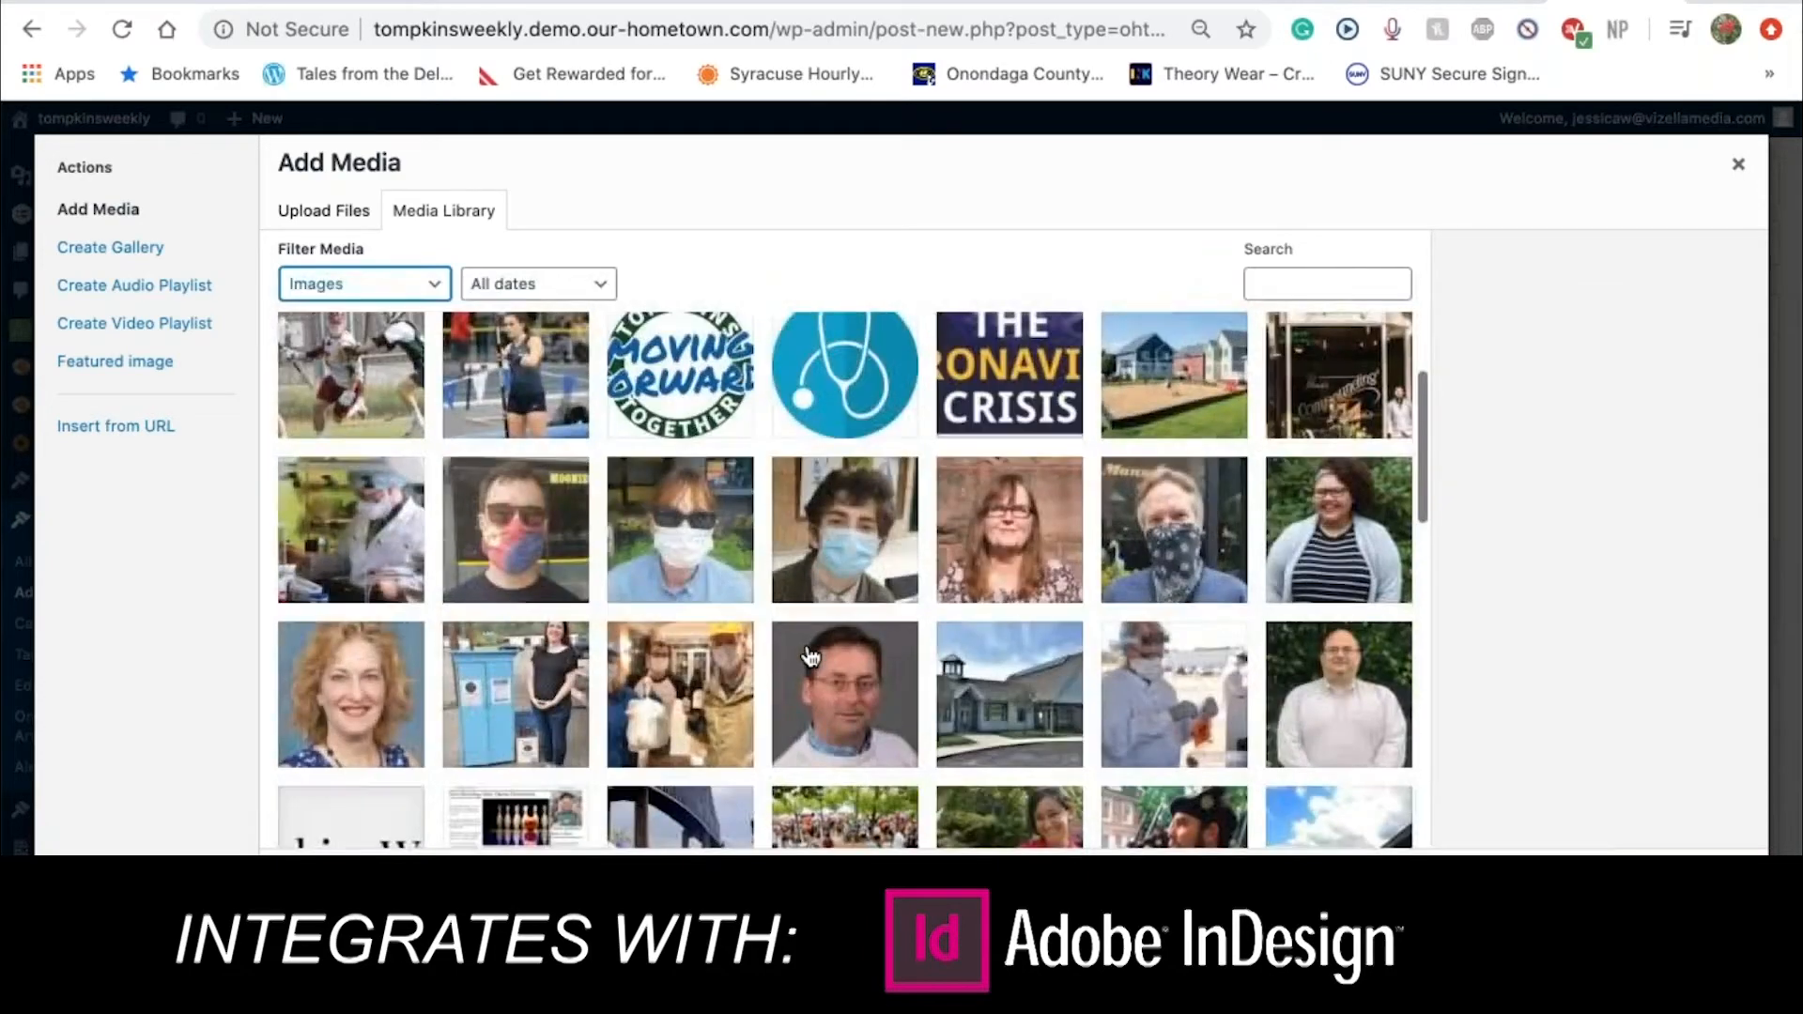
{"action": "scroll", "coordinate": [810, 654], "scroll_direction": "down", "scroll_amount": 2}
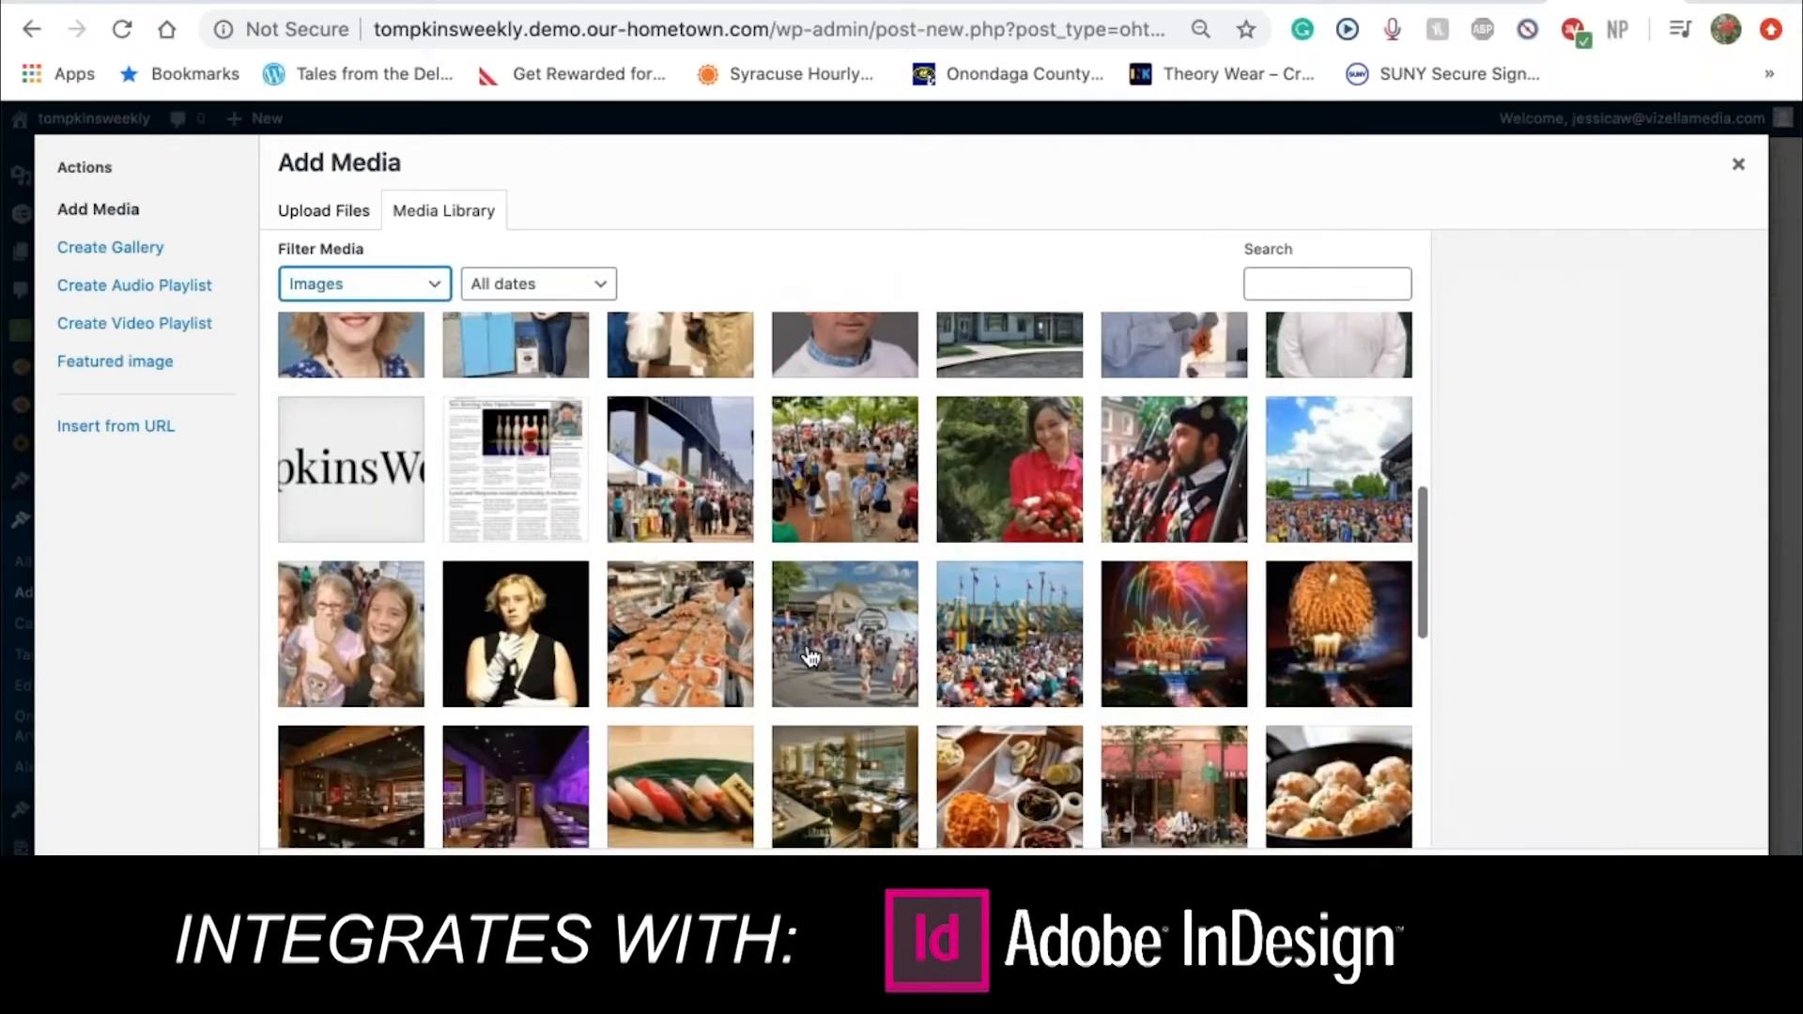
{"action": "scroll", "coordinate": [810, 654], "scroll_direction": "down", "scroll_amount": 7}
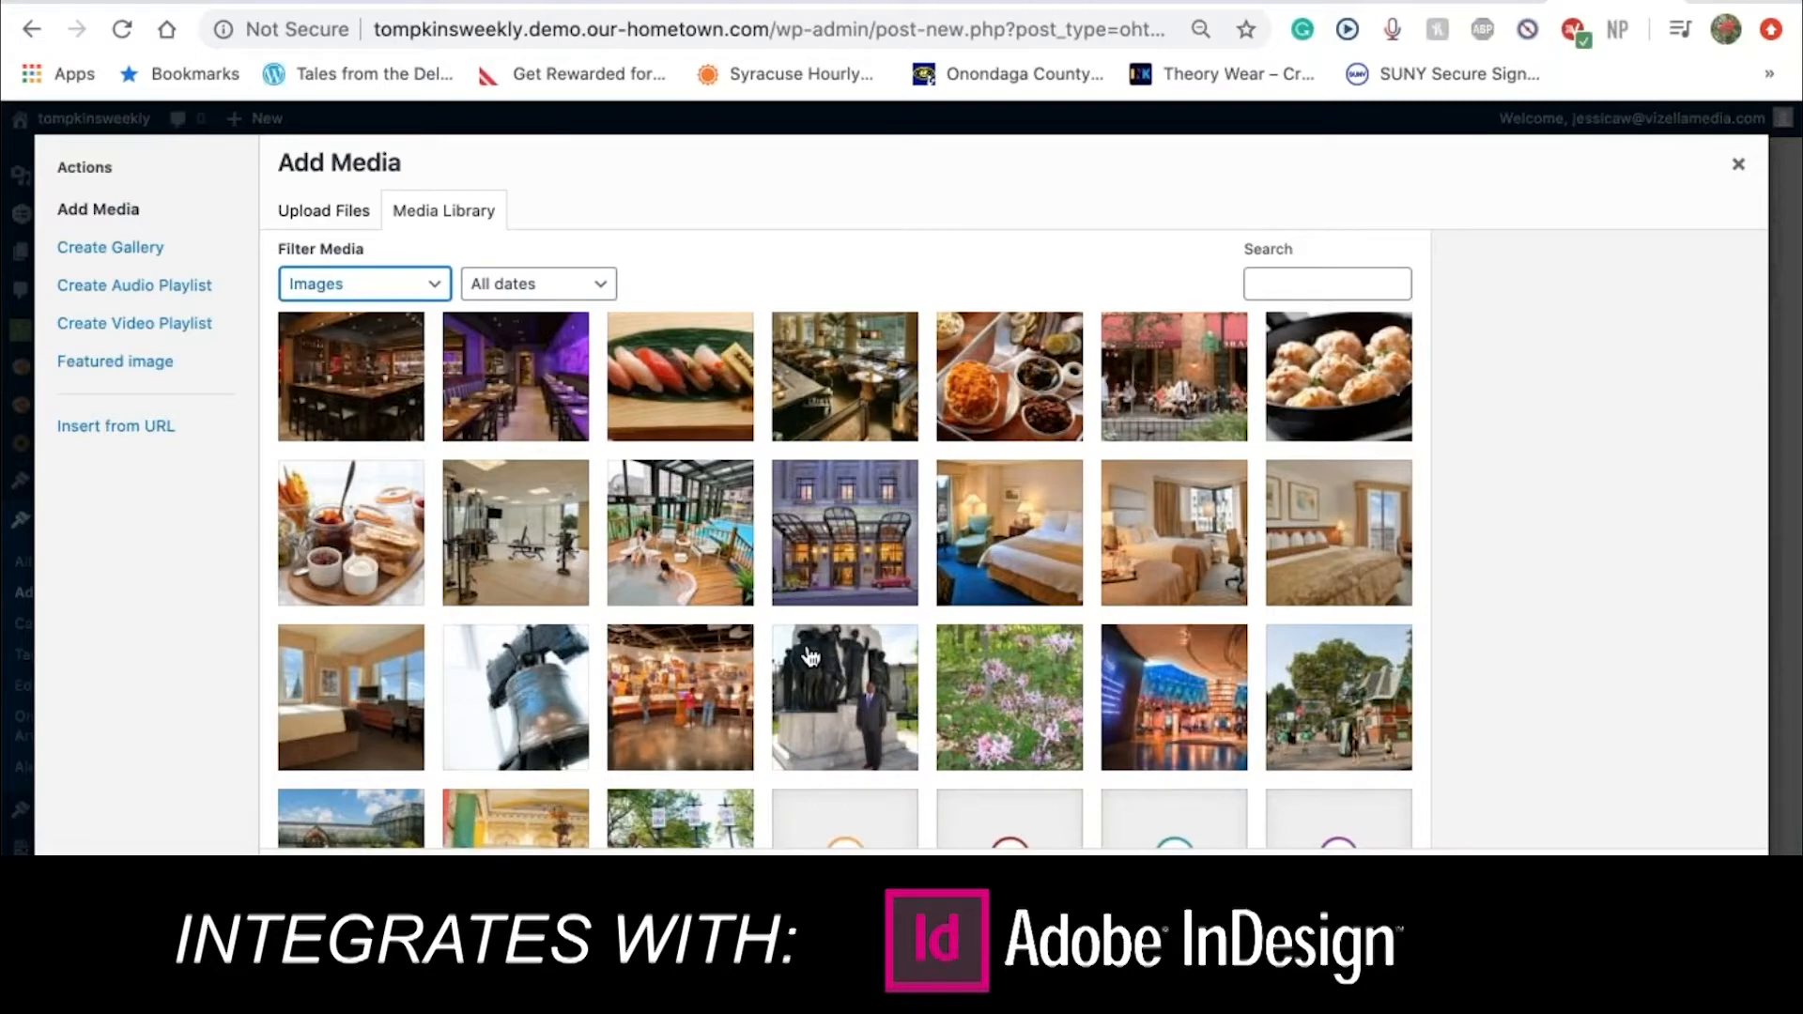
{"action": "scroll", "coordinate": [584, 684], "scroll_direction": "down", "scroll_amount": 4}
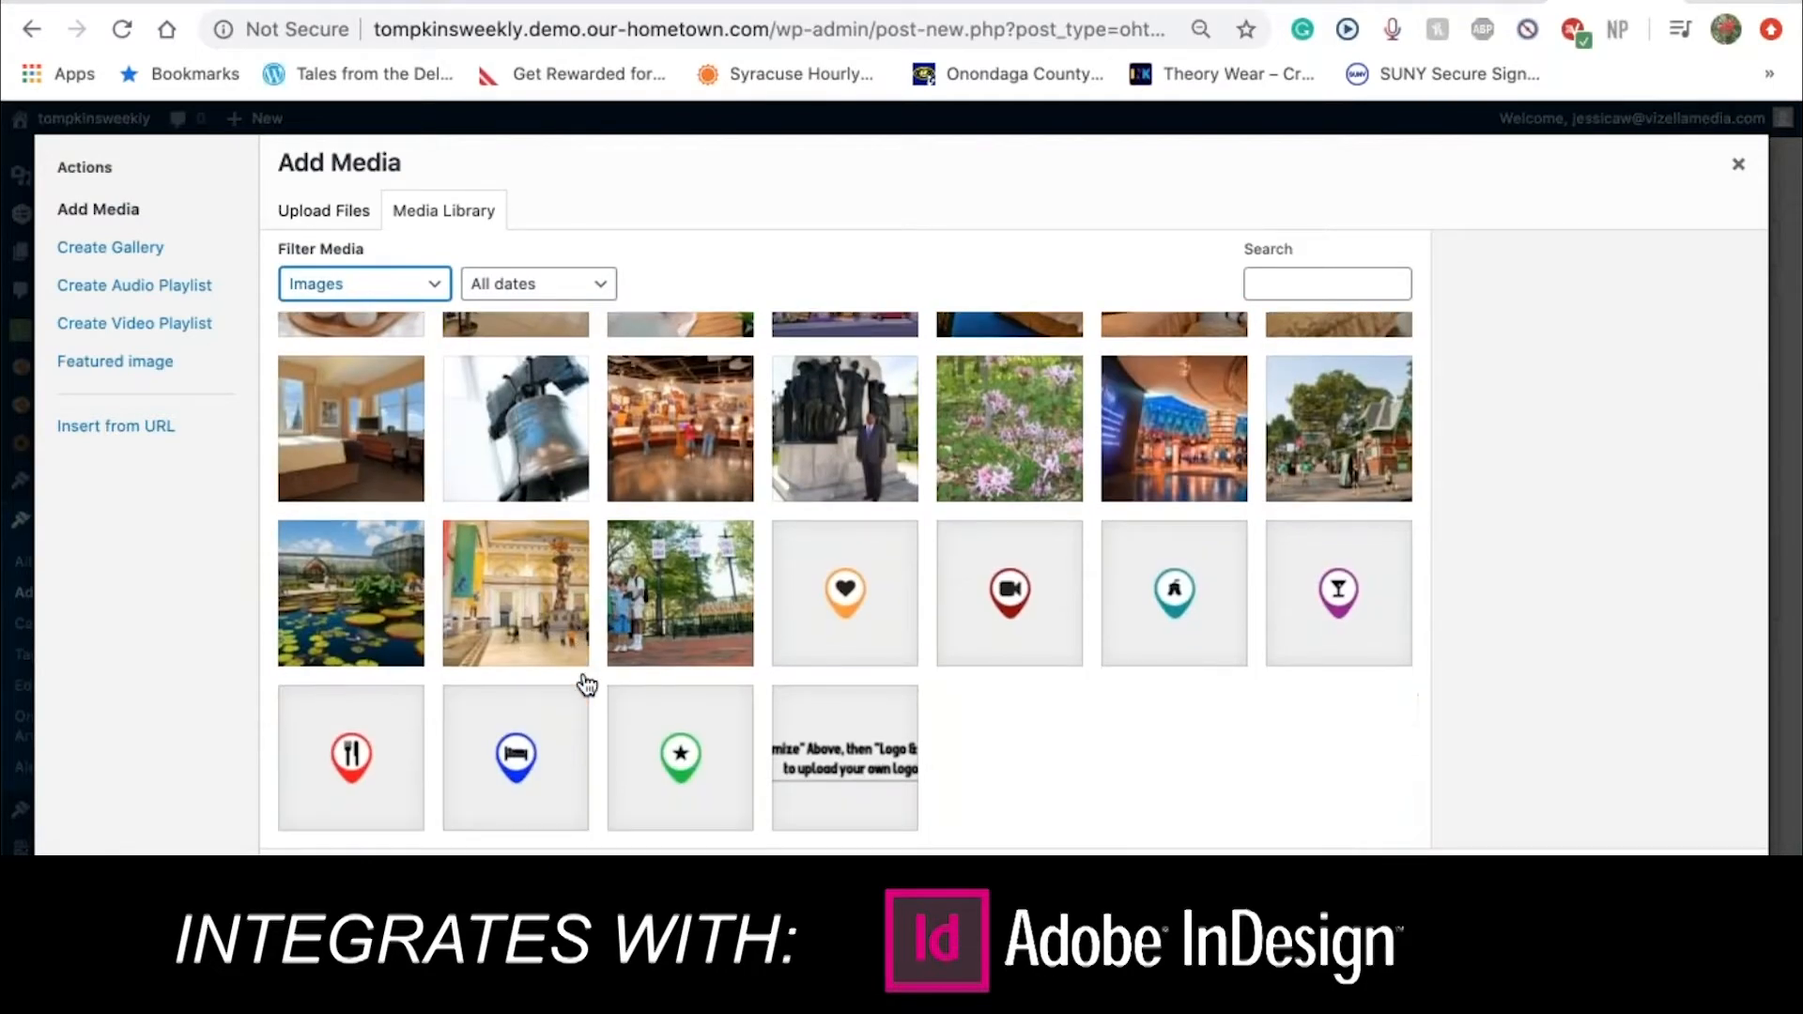
{"action": "scroll", "coordinate": [586, 684], "scroll_direction": "down", "scroll_amount": 10}
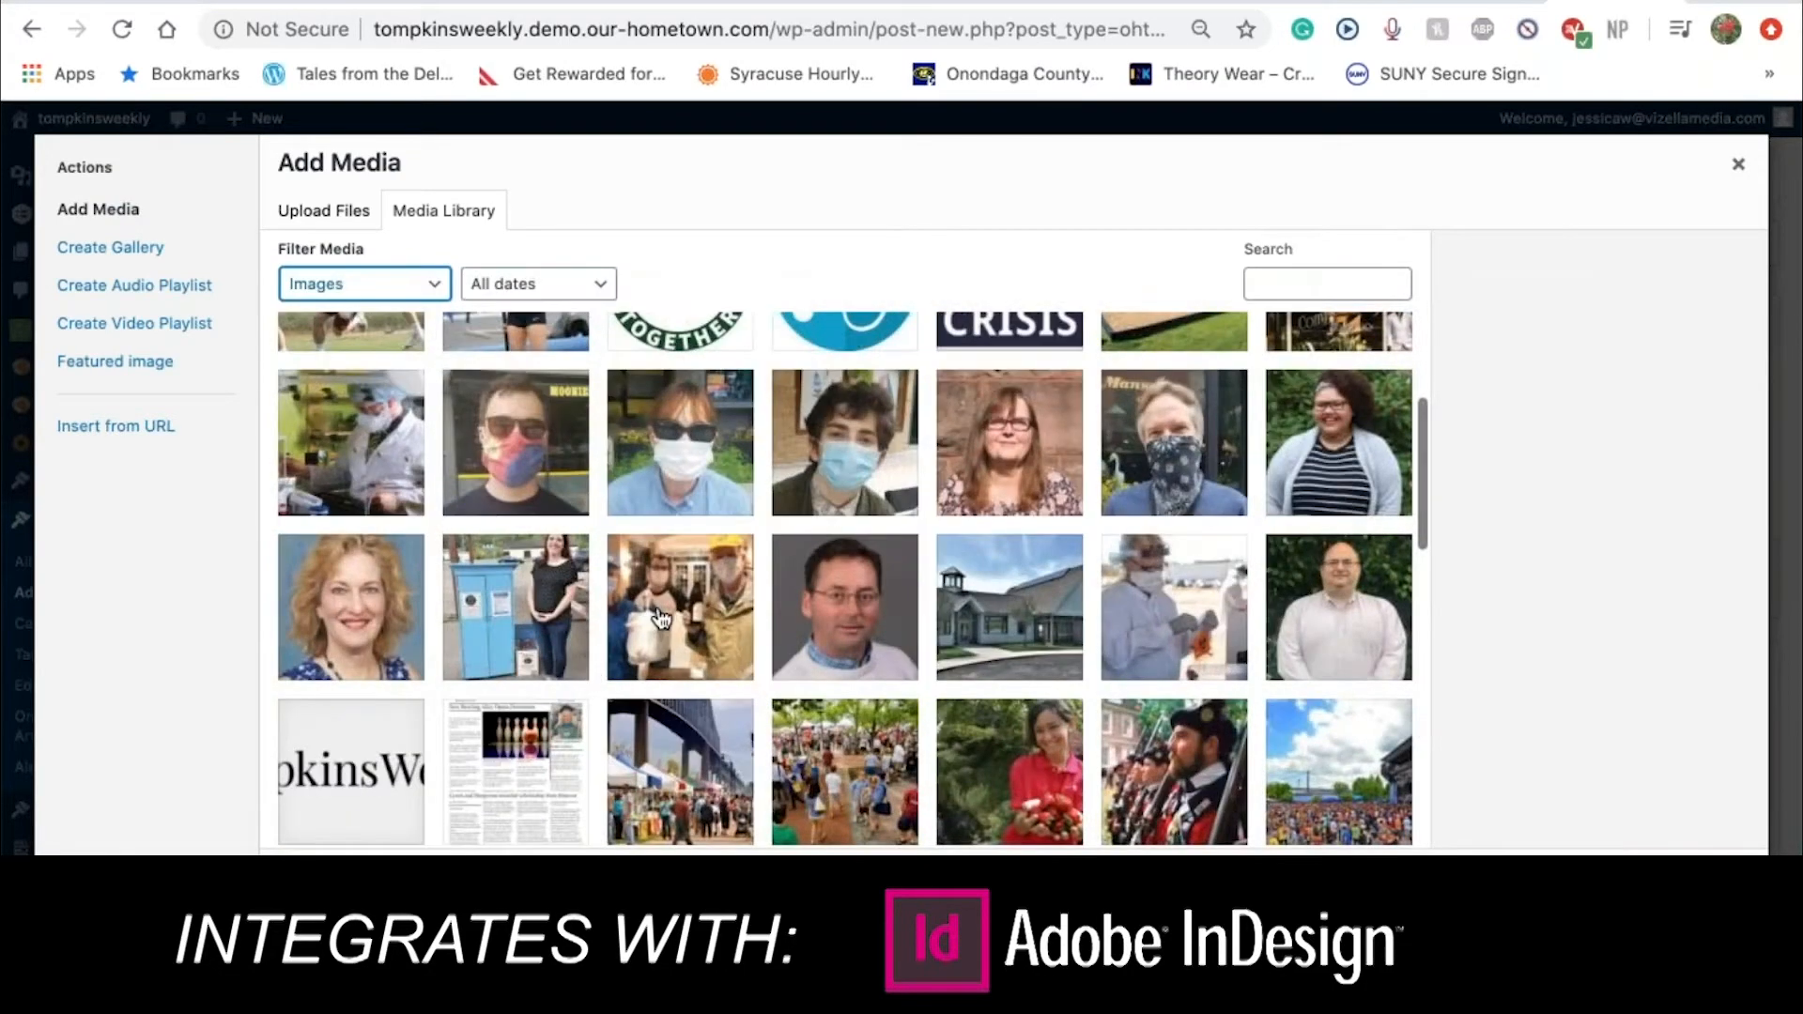
{"action": "left_click", "coordinate": [662, 612]}
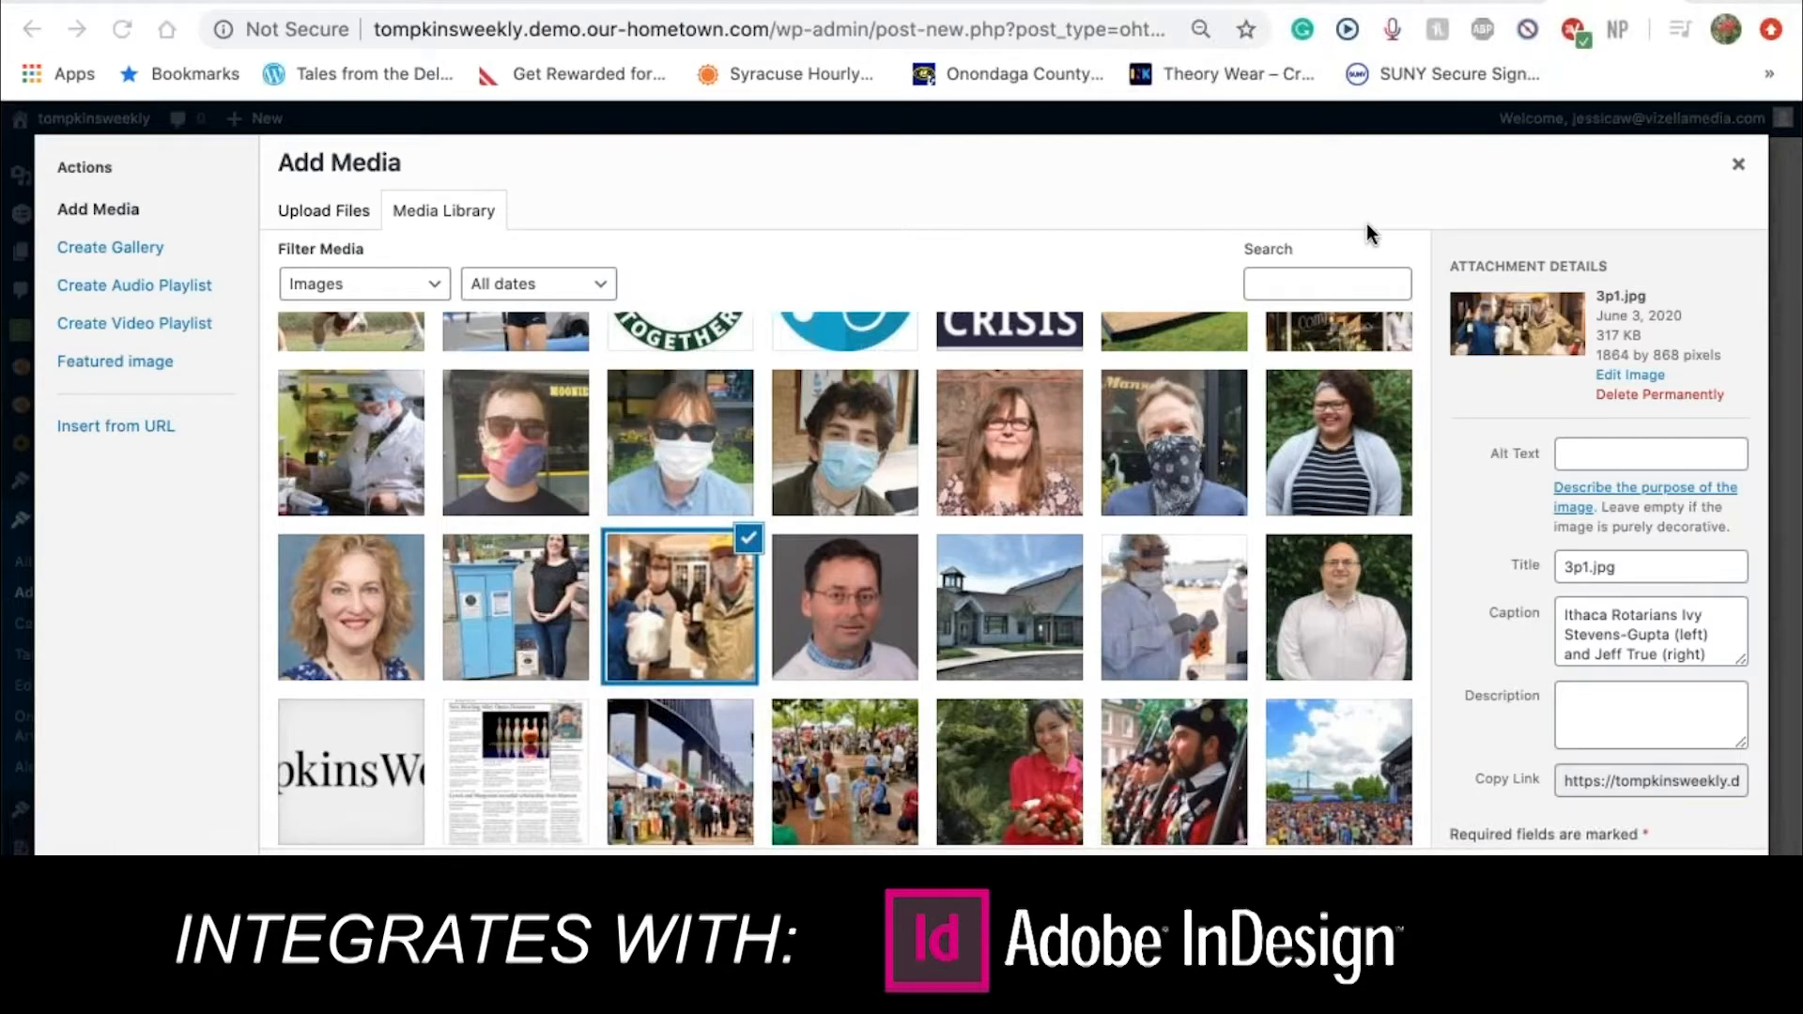
Upload the photo of two masked staff and insert both photos into the post
{"action": "left_click", "coordinate": [331, 209]}
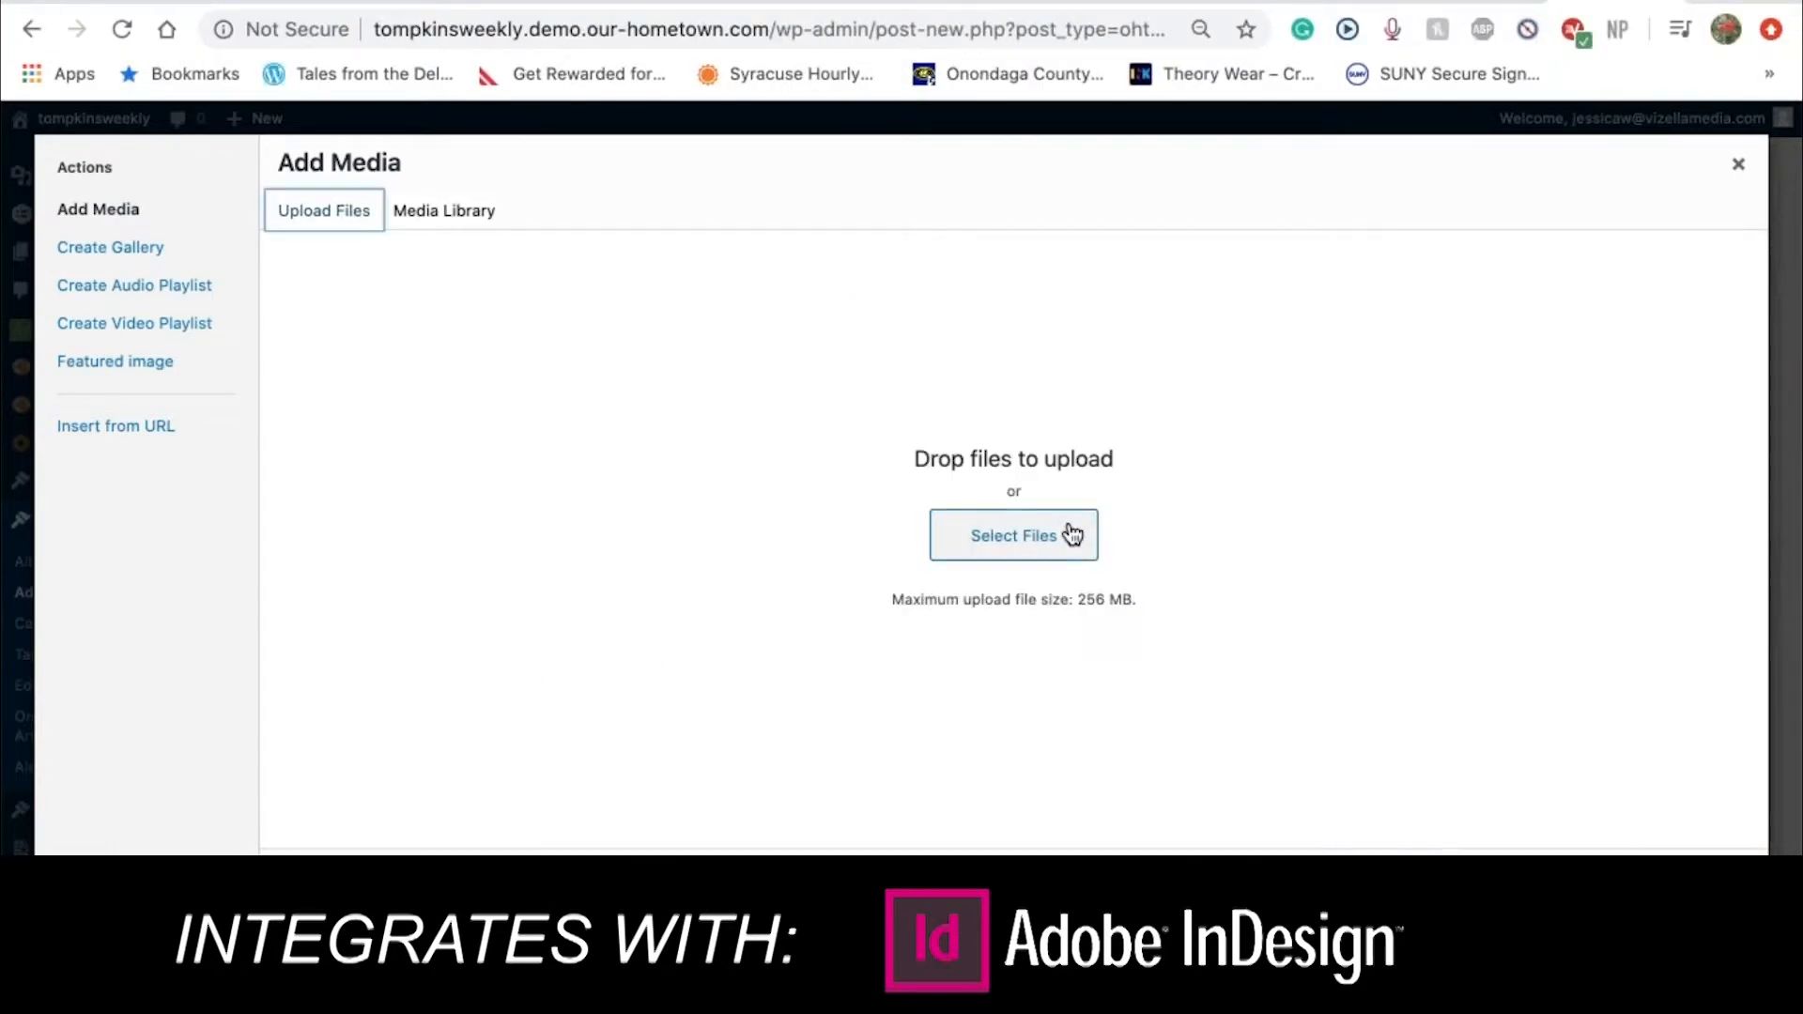
{"action": "left_click", "coordinate": [1572, 967]}
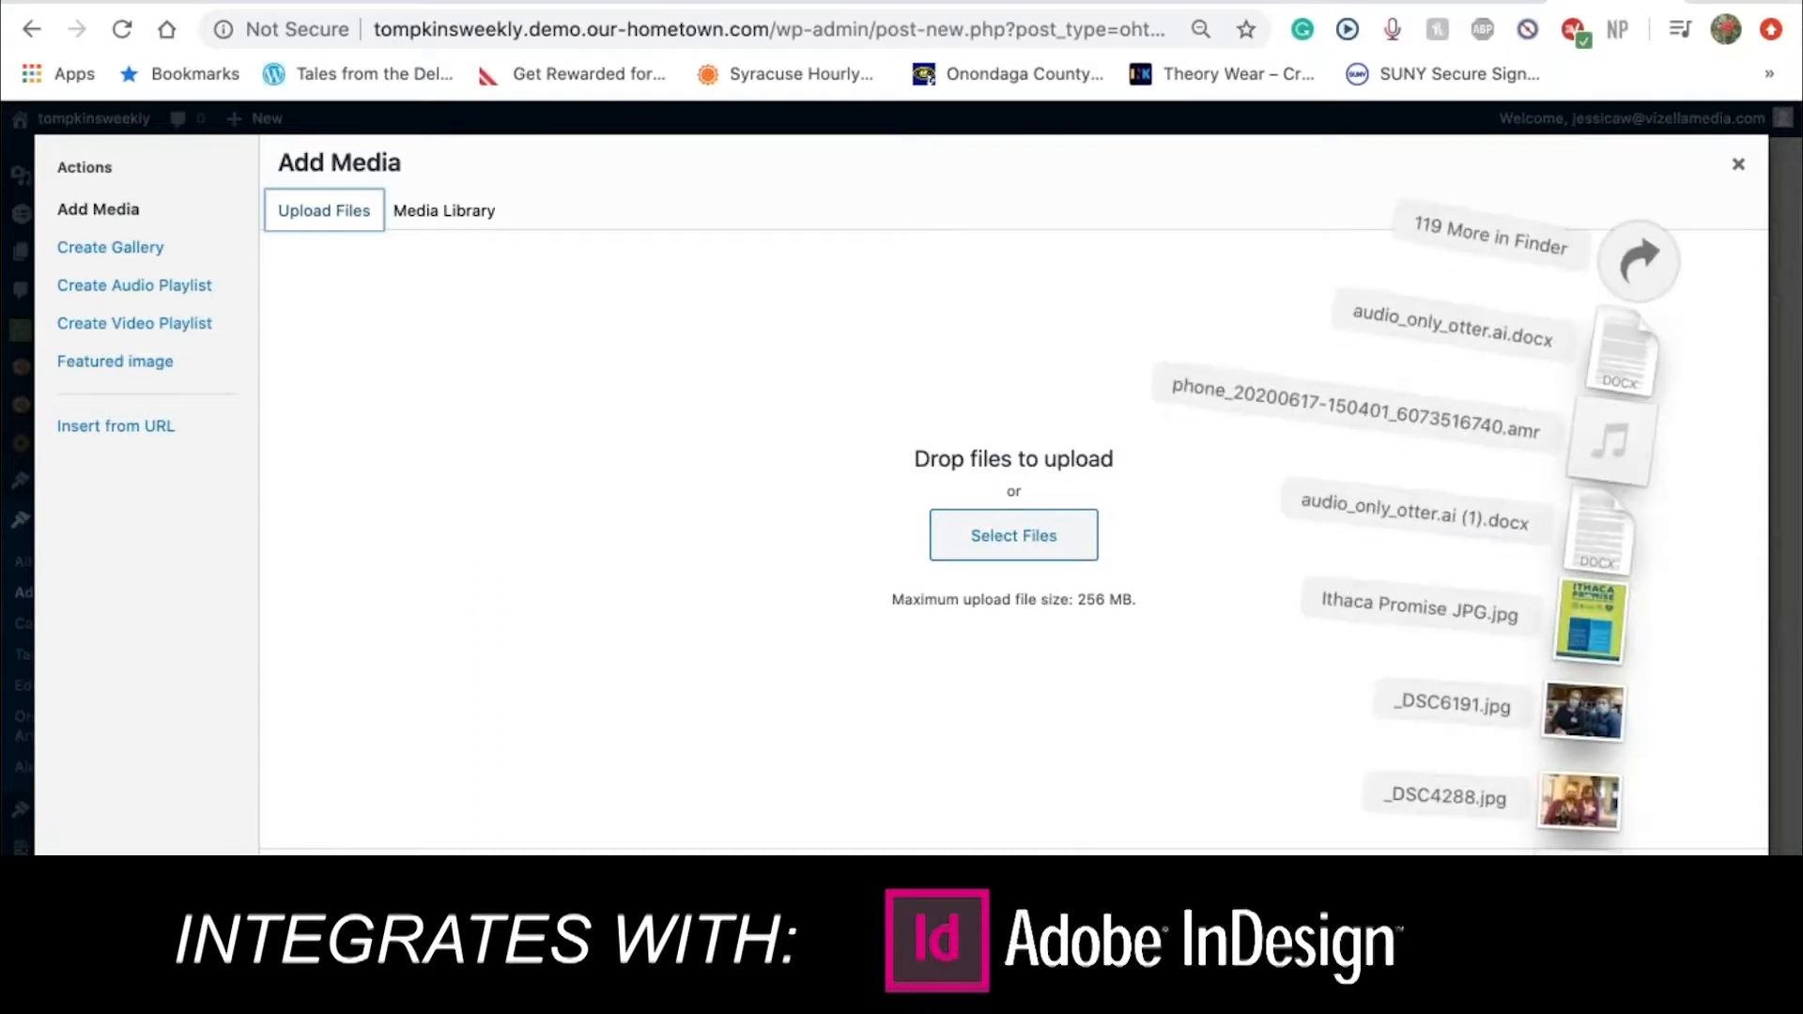
{"action": "left_click", "coordinate": [1461, 231]}
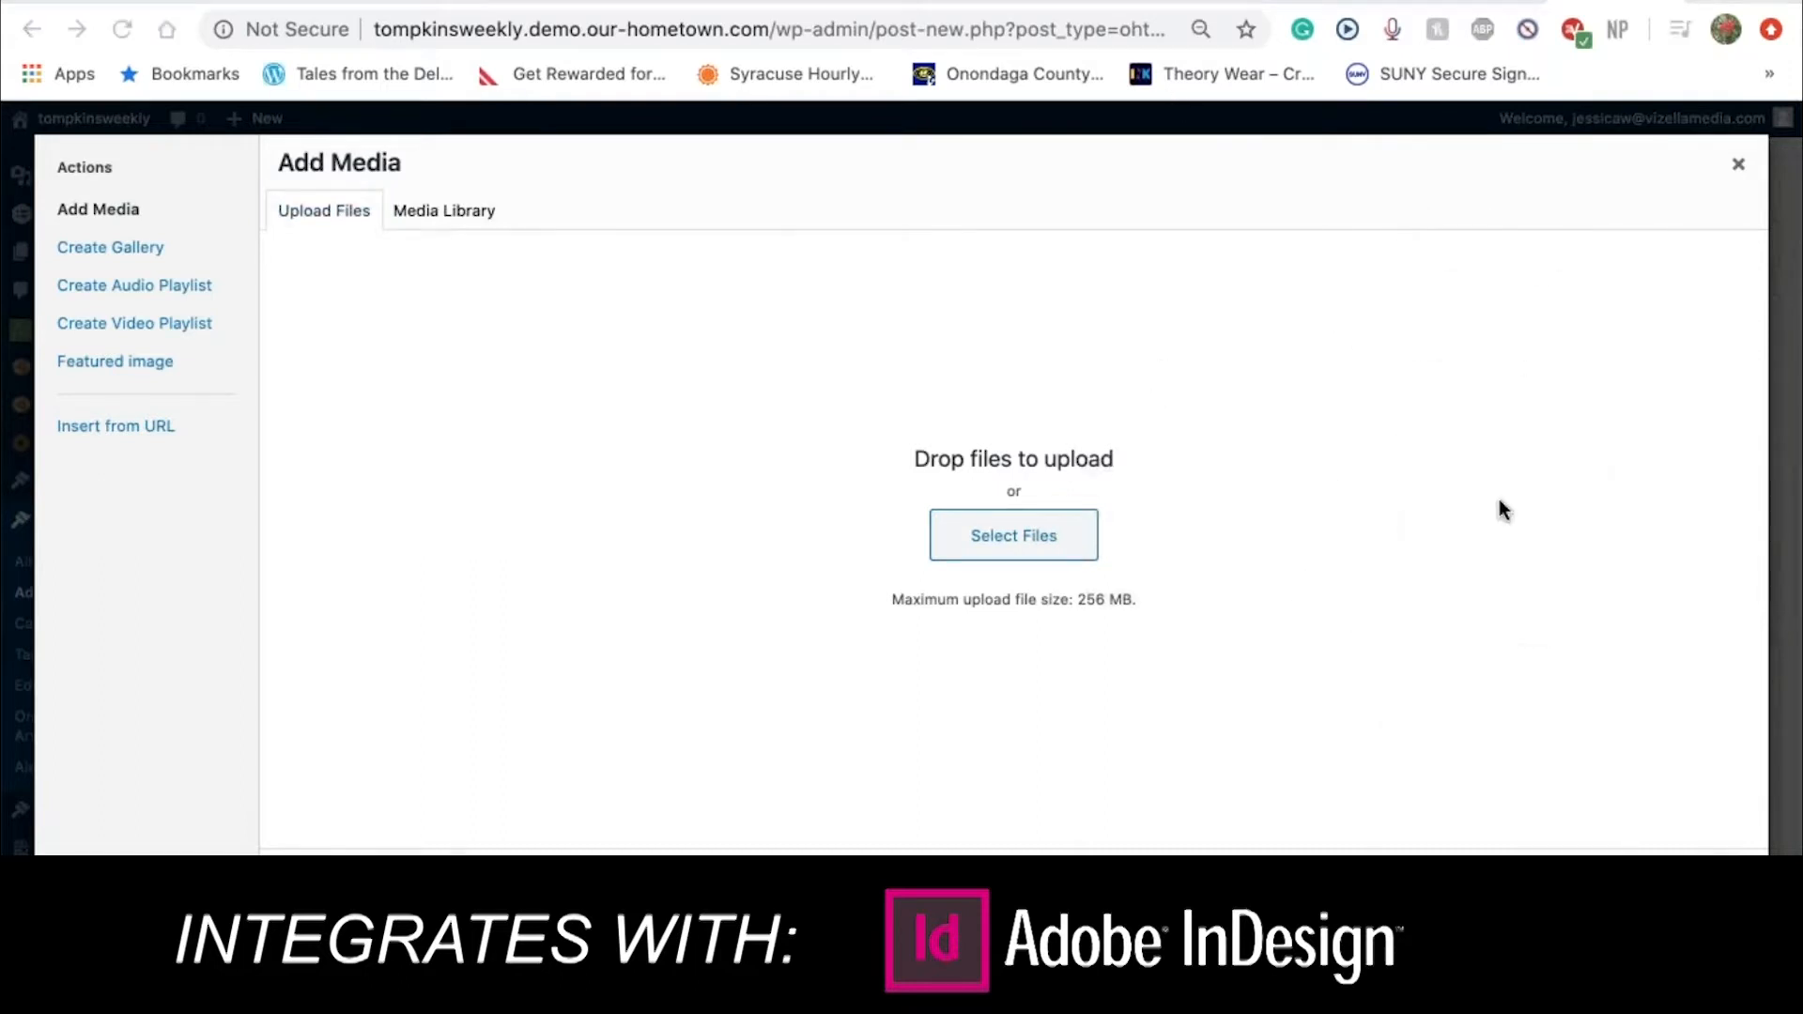
{"action": "left_click", "coordinate": [1572, 968]}
{"action": "left_click_drag", "start_coordinate": [1594, 719], "coordinate": [656, 578]}
{"action": "left_click_drag", "start_coordinate": [1076, 812], "coordinate": [1267, 751]}
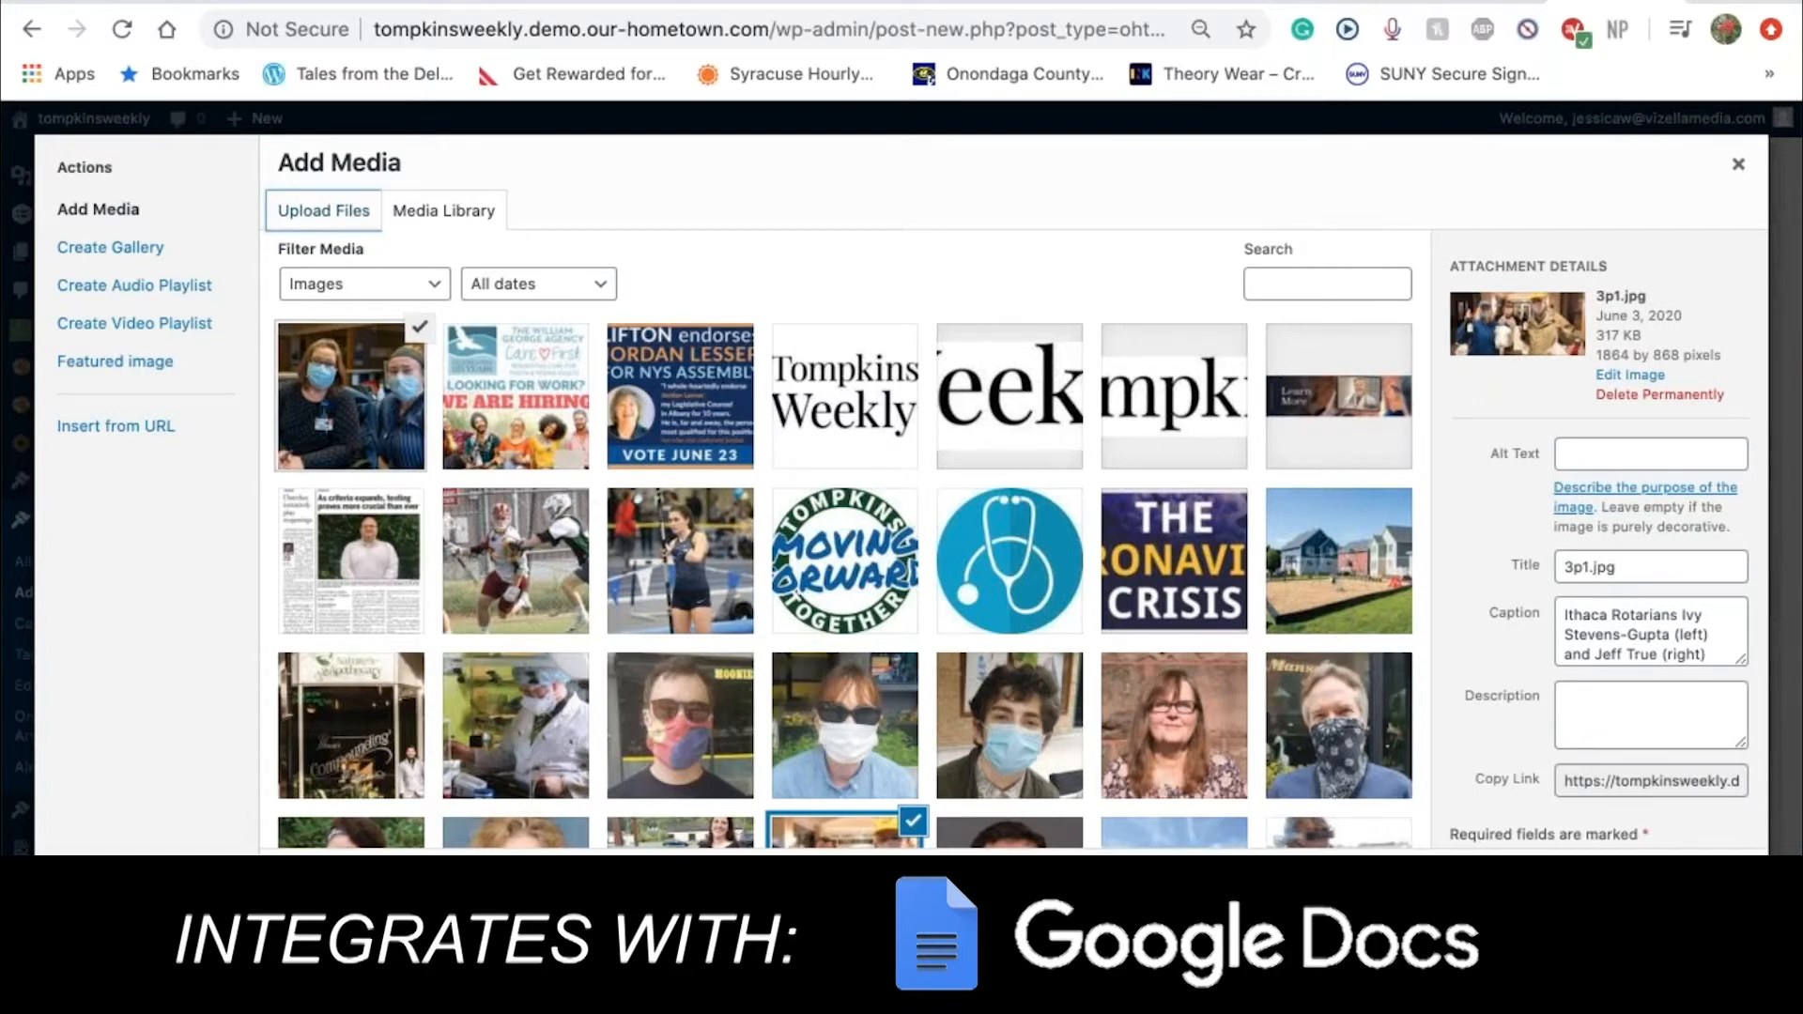
{"action": "left_click", "coordinate": [1686, 885]}
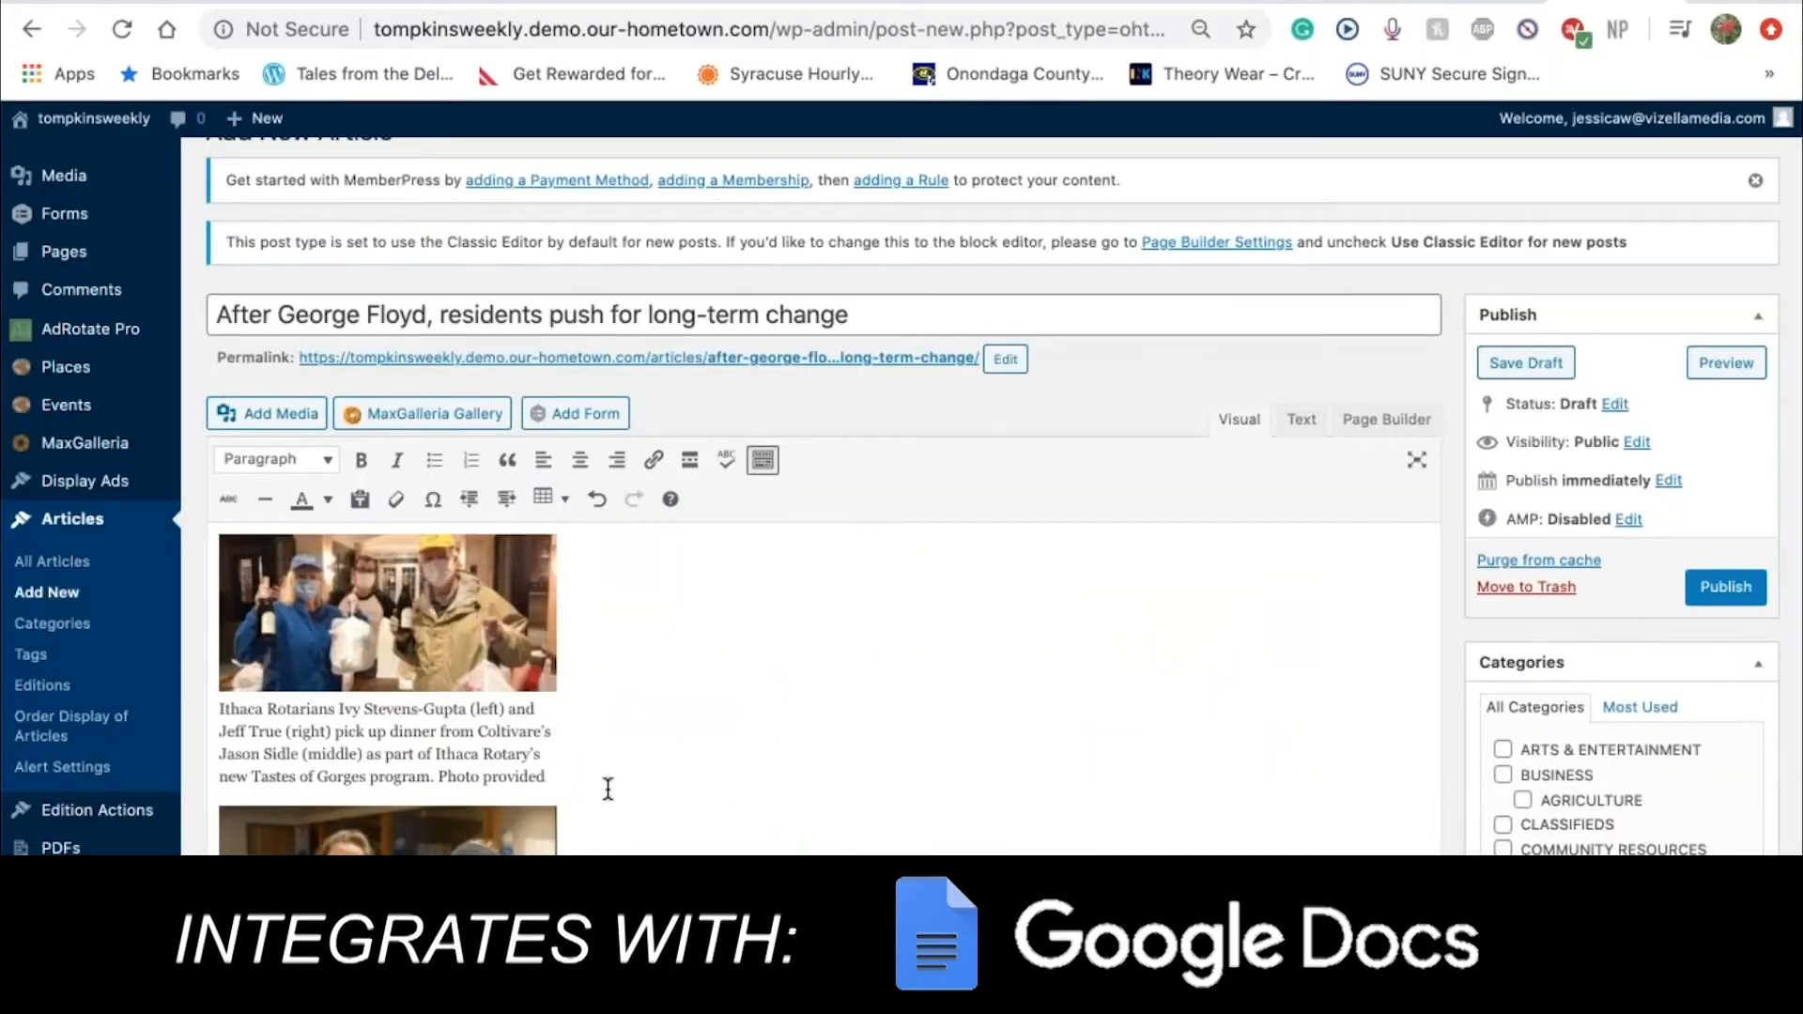
Try centre and no alignment on the staff photo, settling on left alignment
{"action": "scroll", "coordinate": [607, 789], "scroll_direction": "down", "scroll_amount": 4}
{"action": "scroll", "coordinate": [607, 789], "scroll_direction": "up", "scroll_amount": 3}
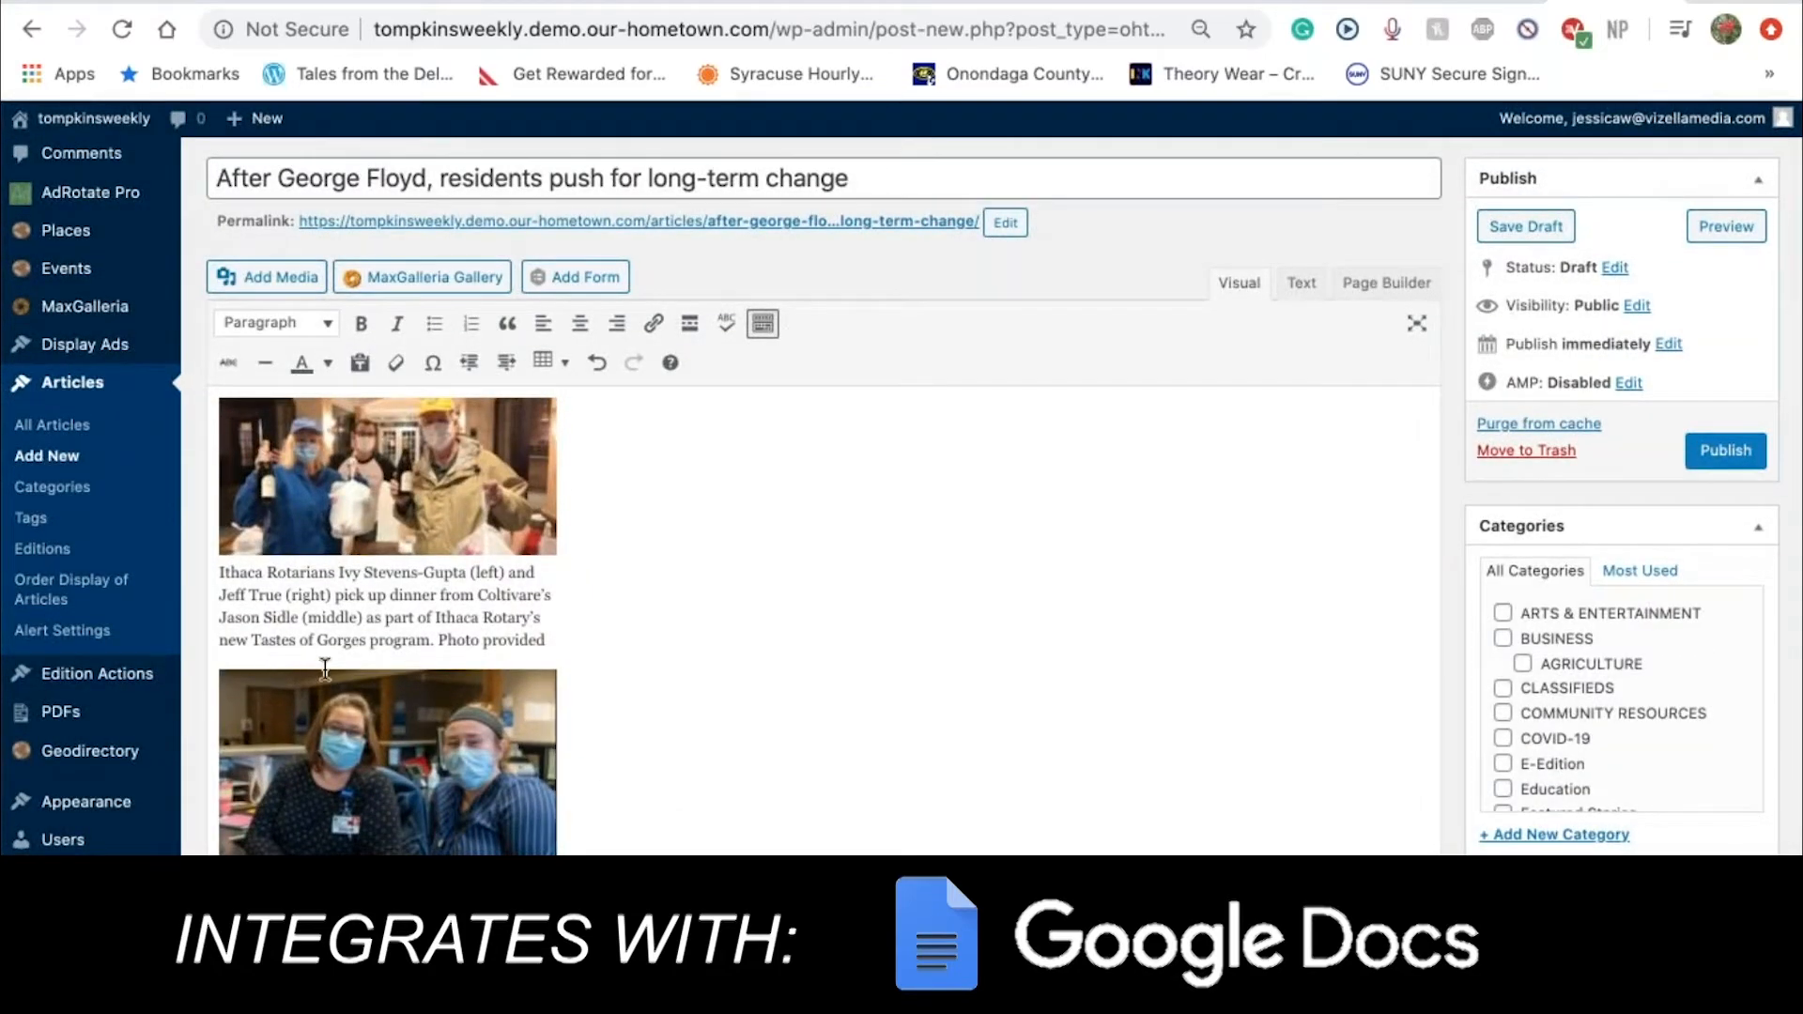
{"action": "scroll", "coordinate": [561, 598], "scroll_direction": "down", "scroll_amount": 2}
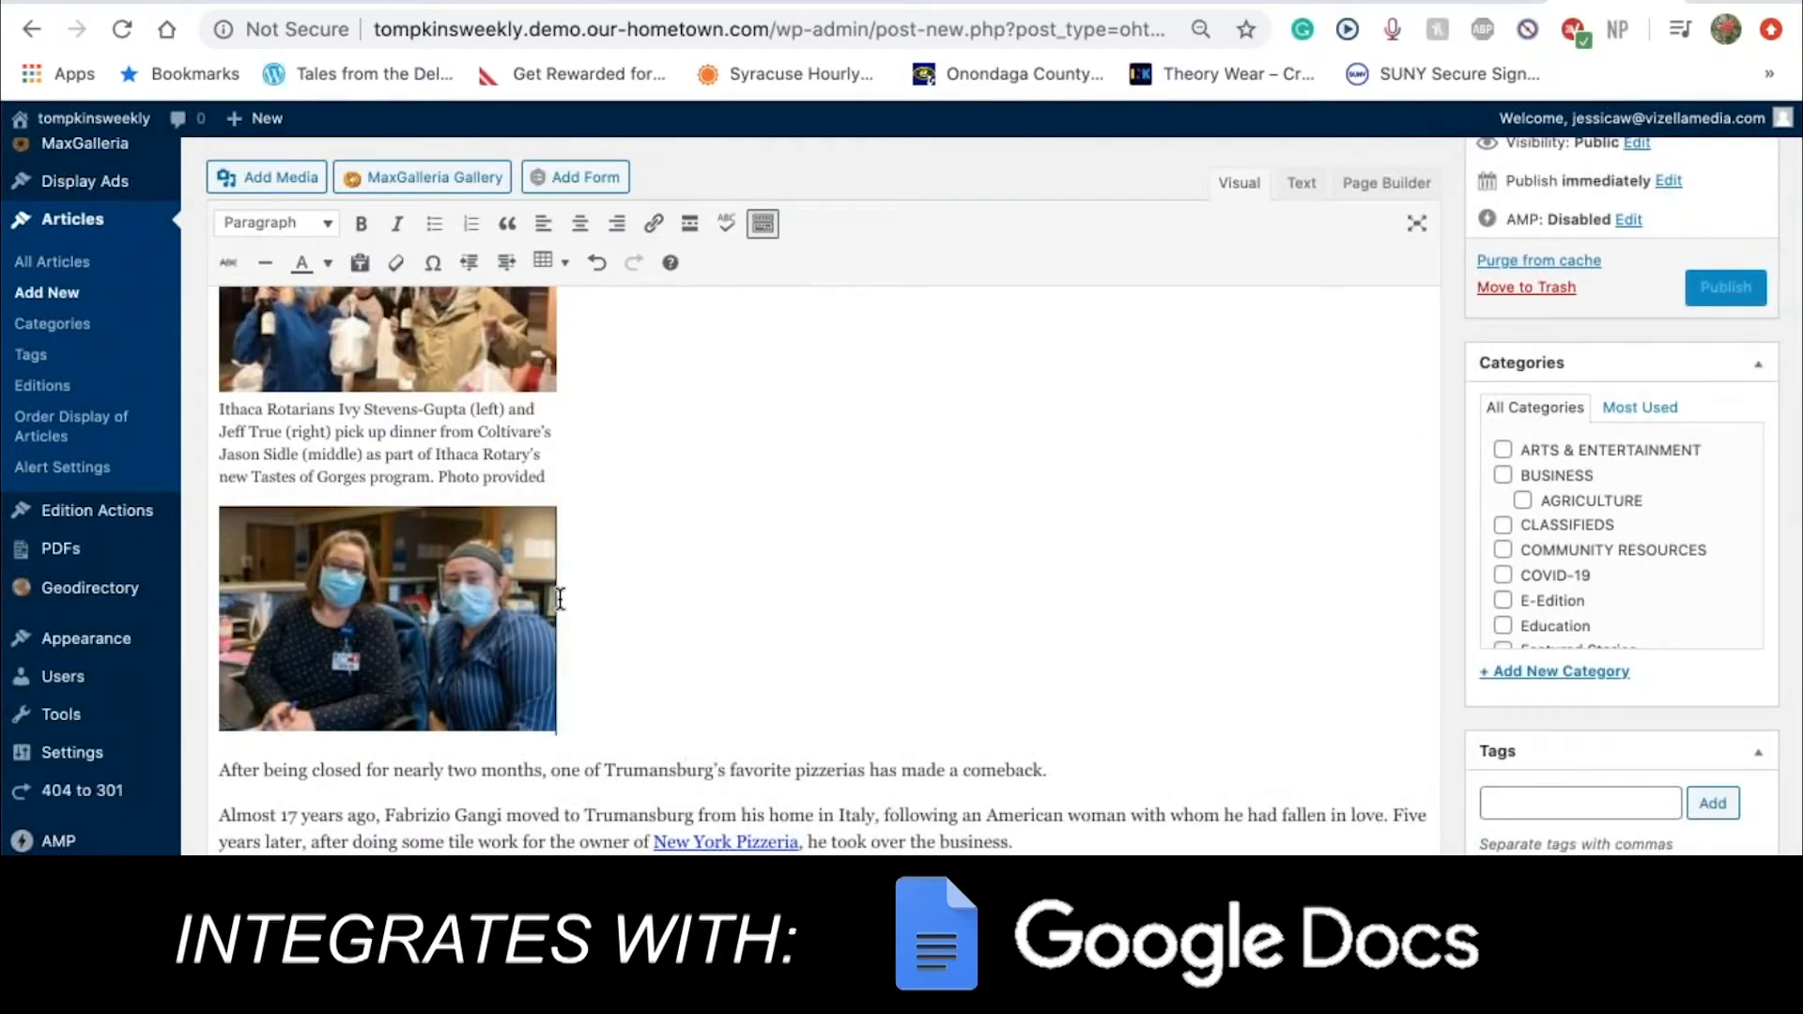
{"action": "left_click", "coordinate": [454, 593]}
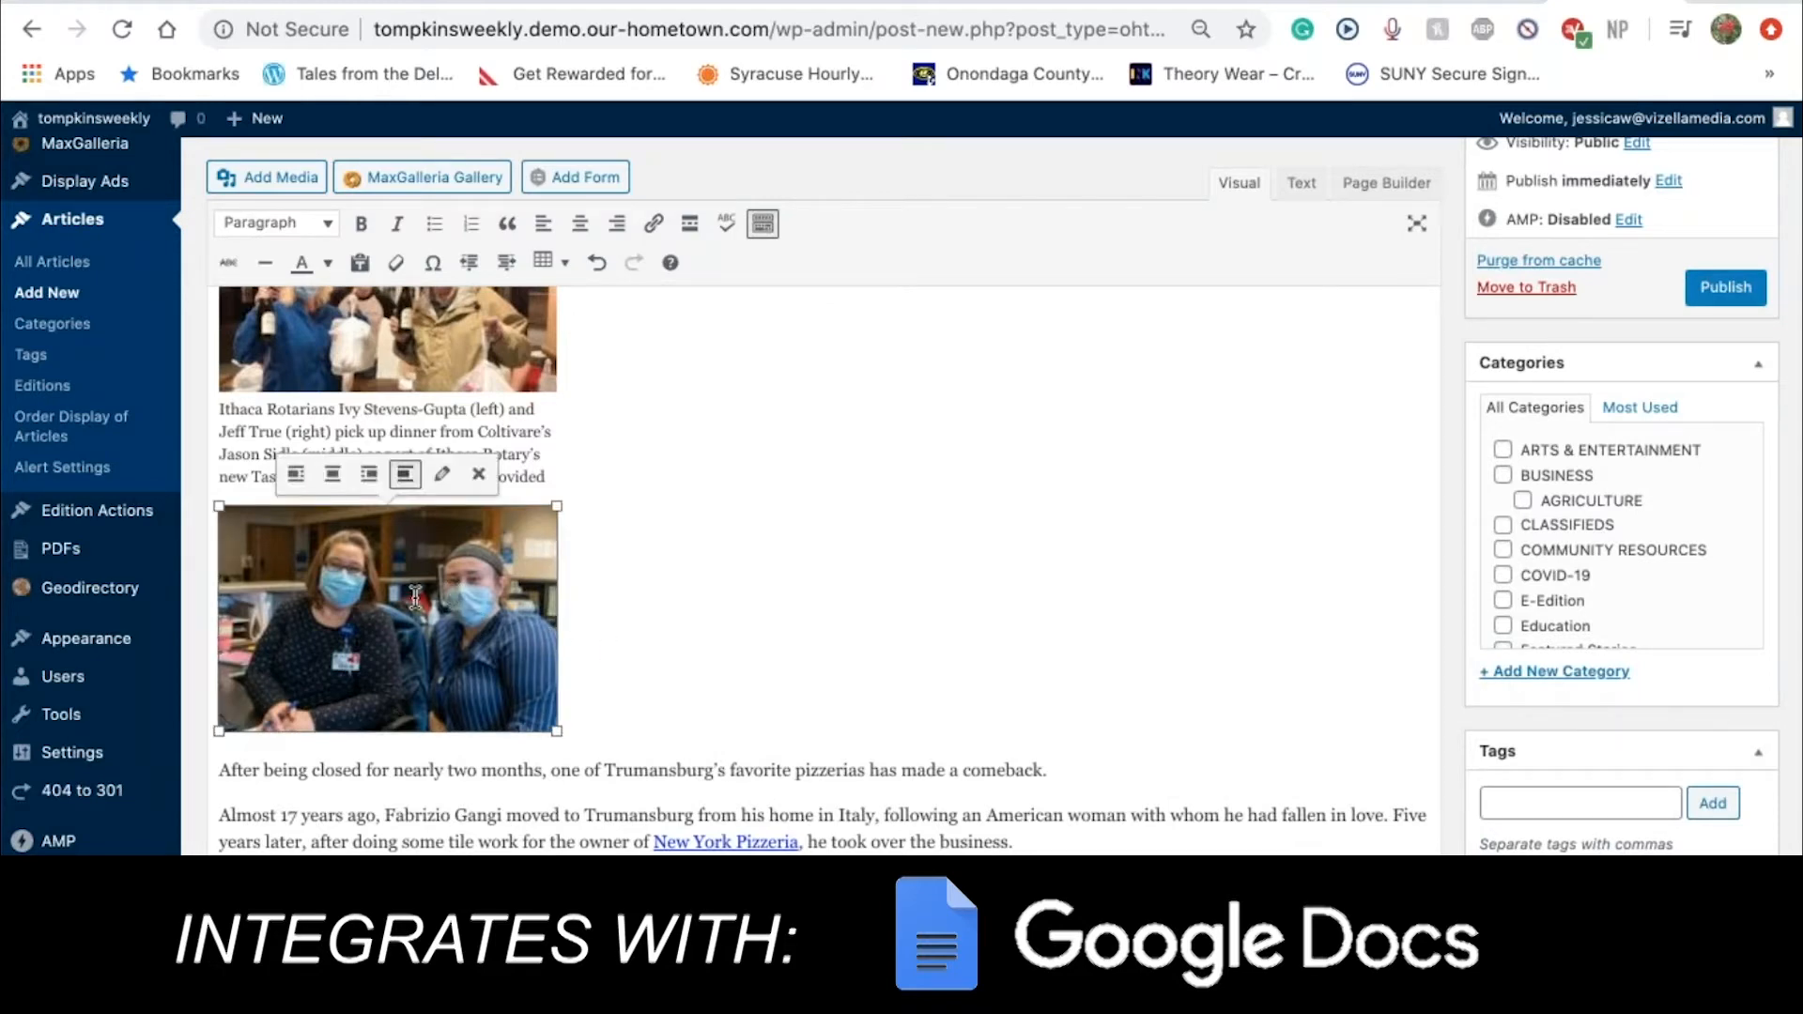
{"action": "left_click", "coordinate": [329, 477]}
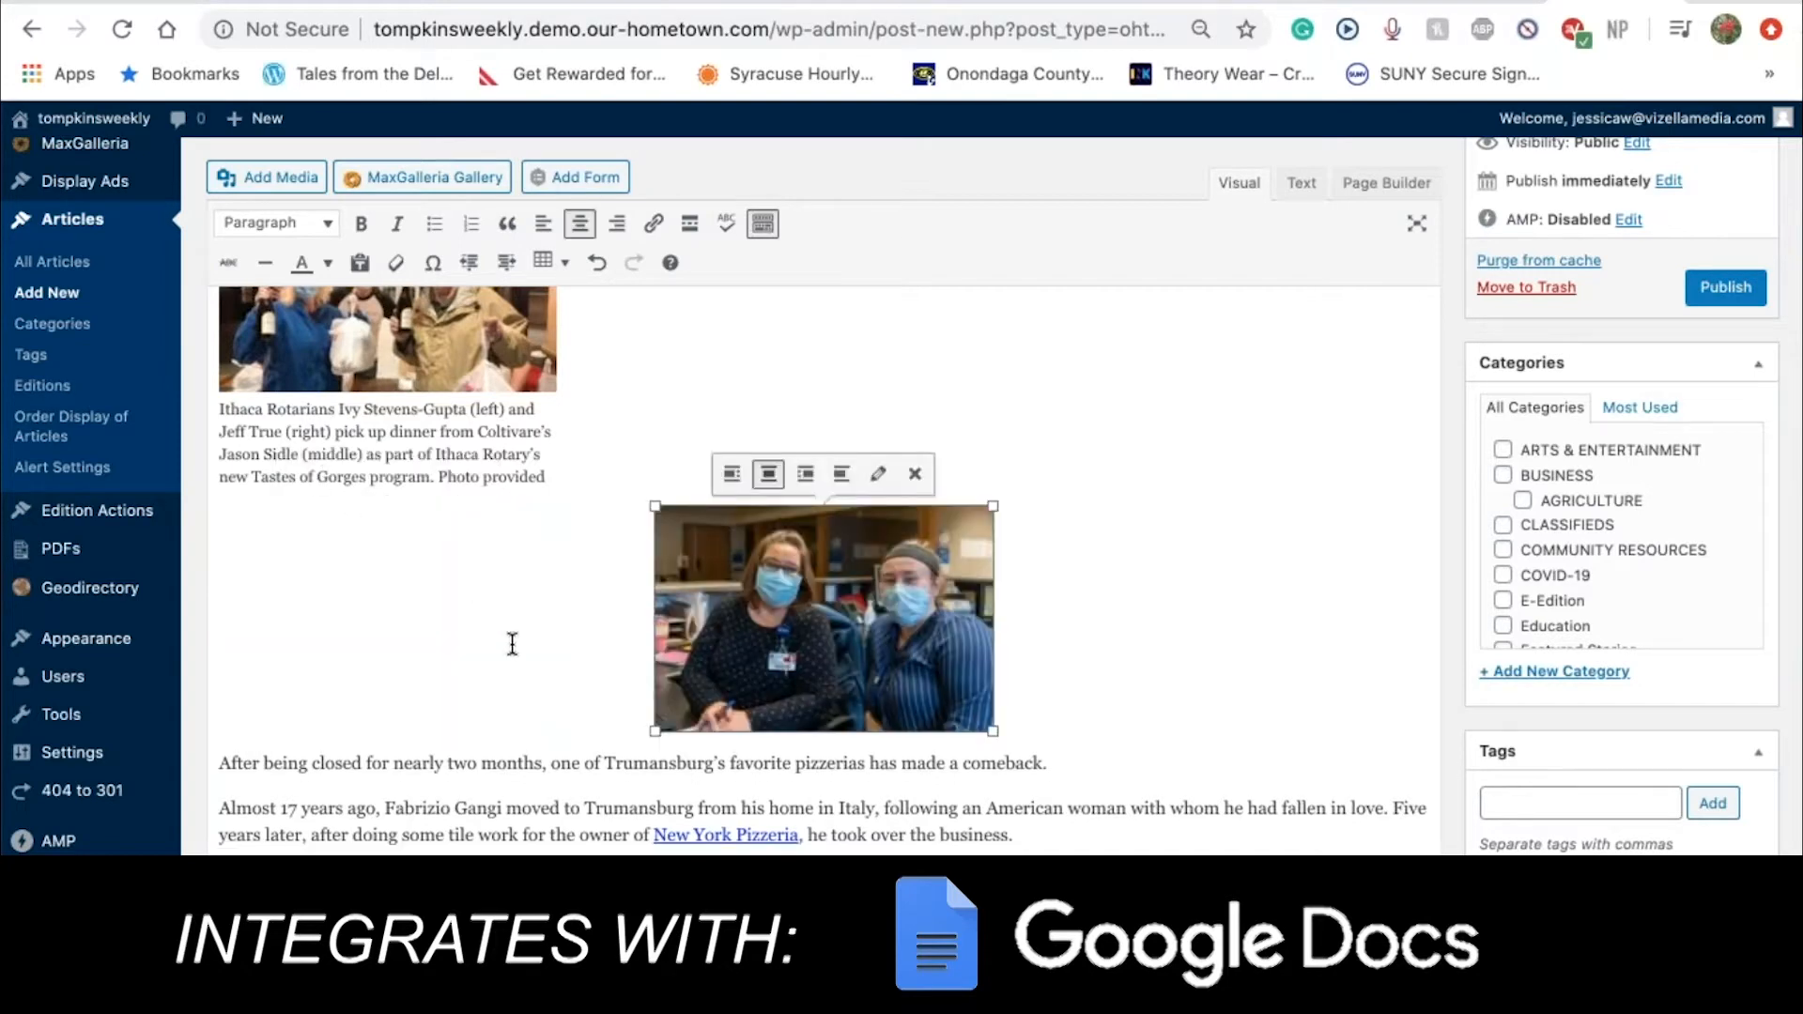
{"action": "scroll", "coordinate": [507, 636], "scroll_direction": "up", "scroll_amount": 3}
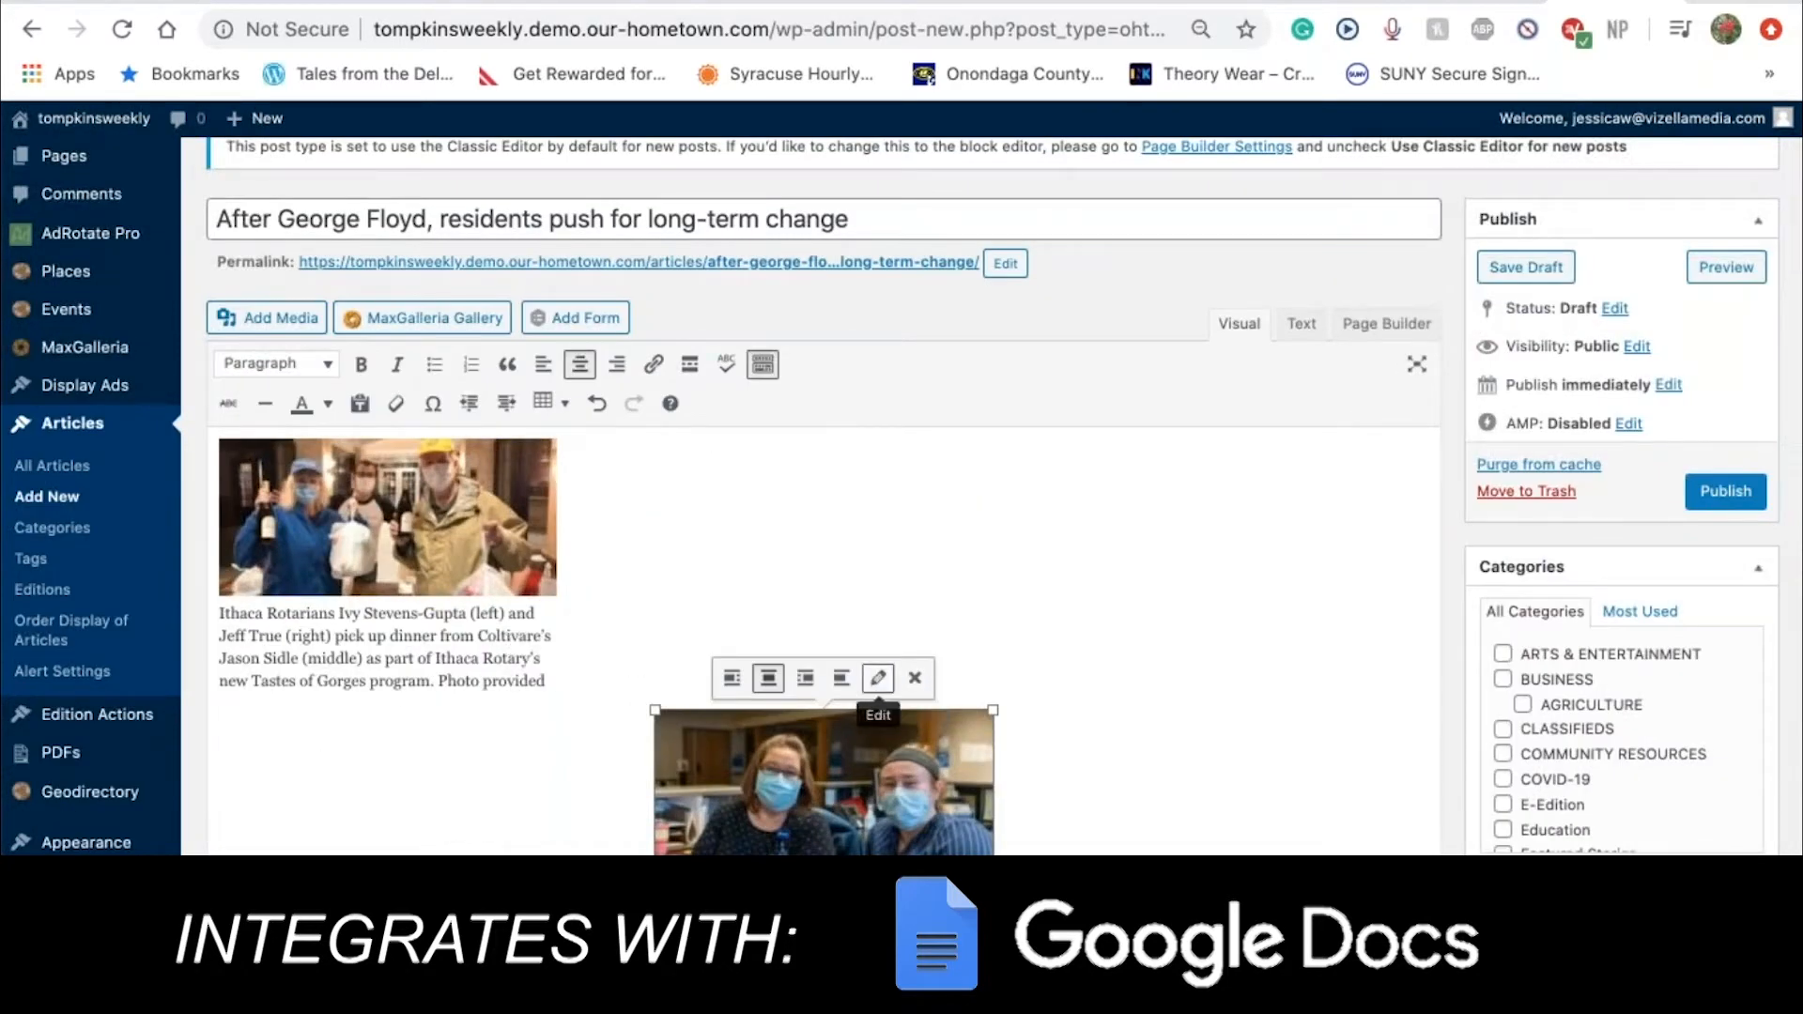
{"action": "left_click", "coordinate": [846, 678]}
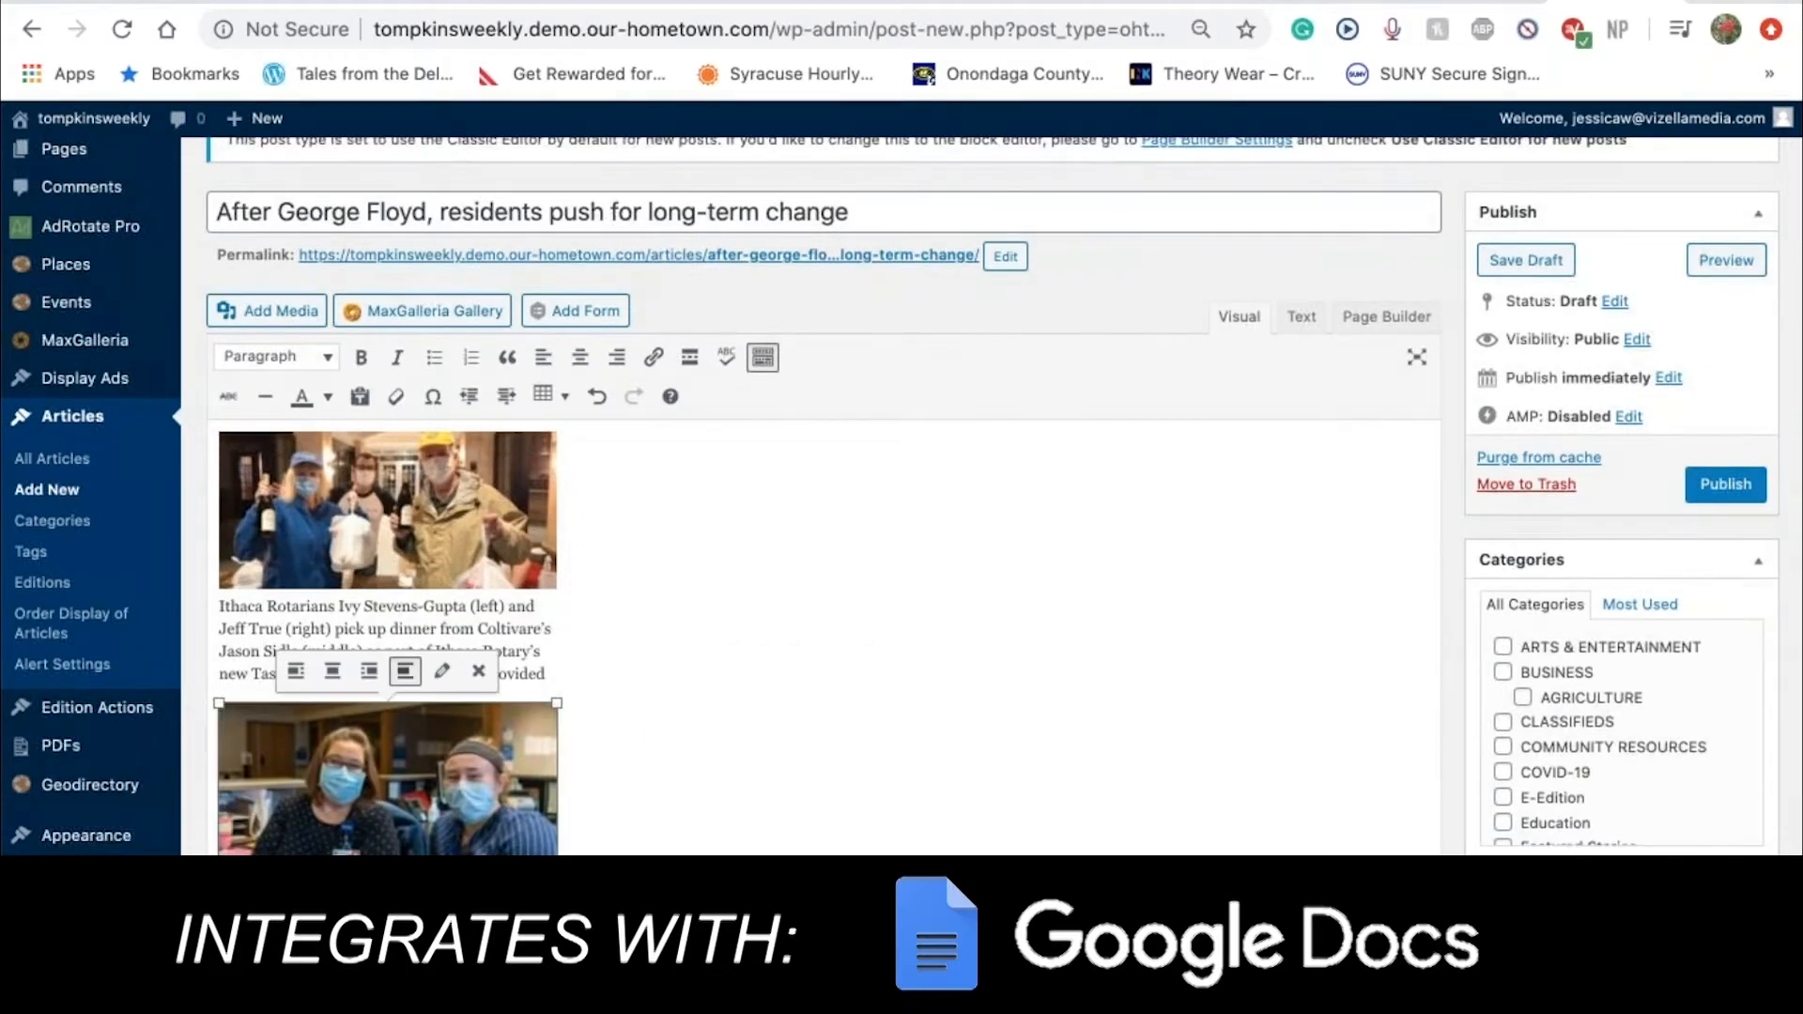
{"action": "scroll", "coordinate": [692, 688], "scroll_direction": "down", "scroll_amount": 2}
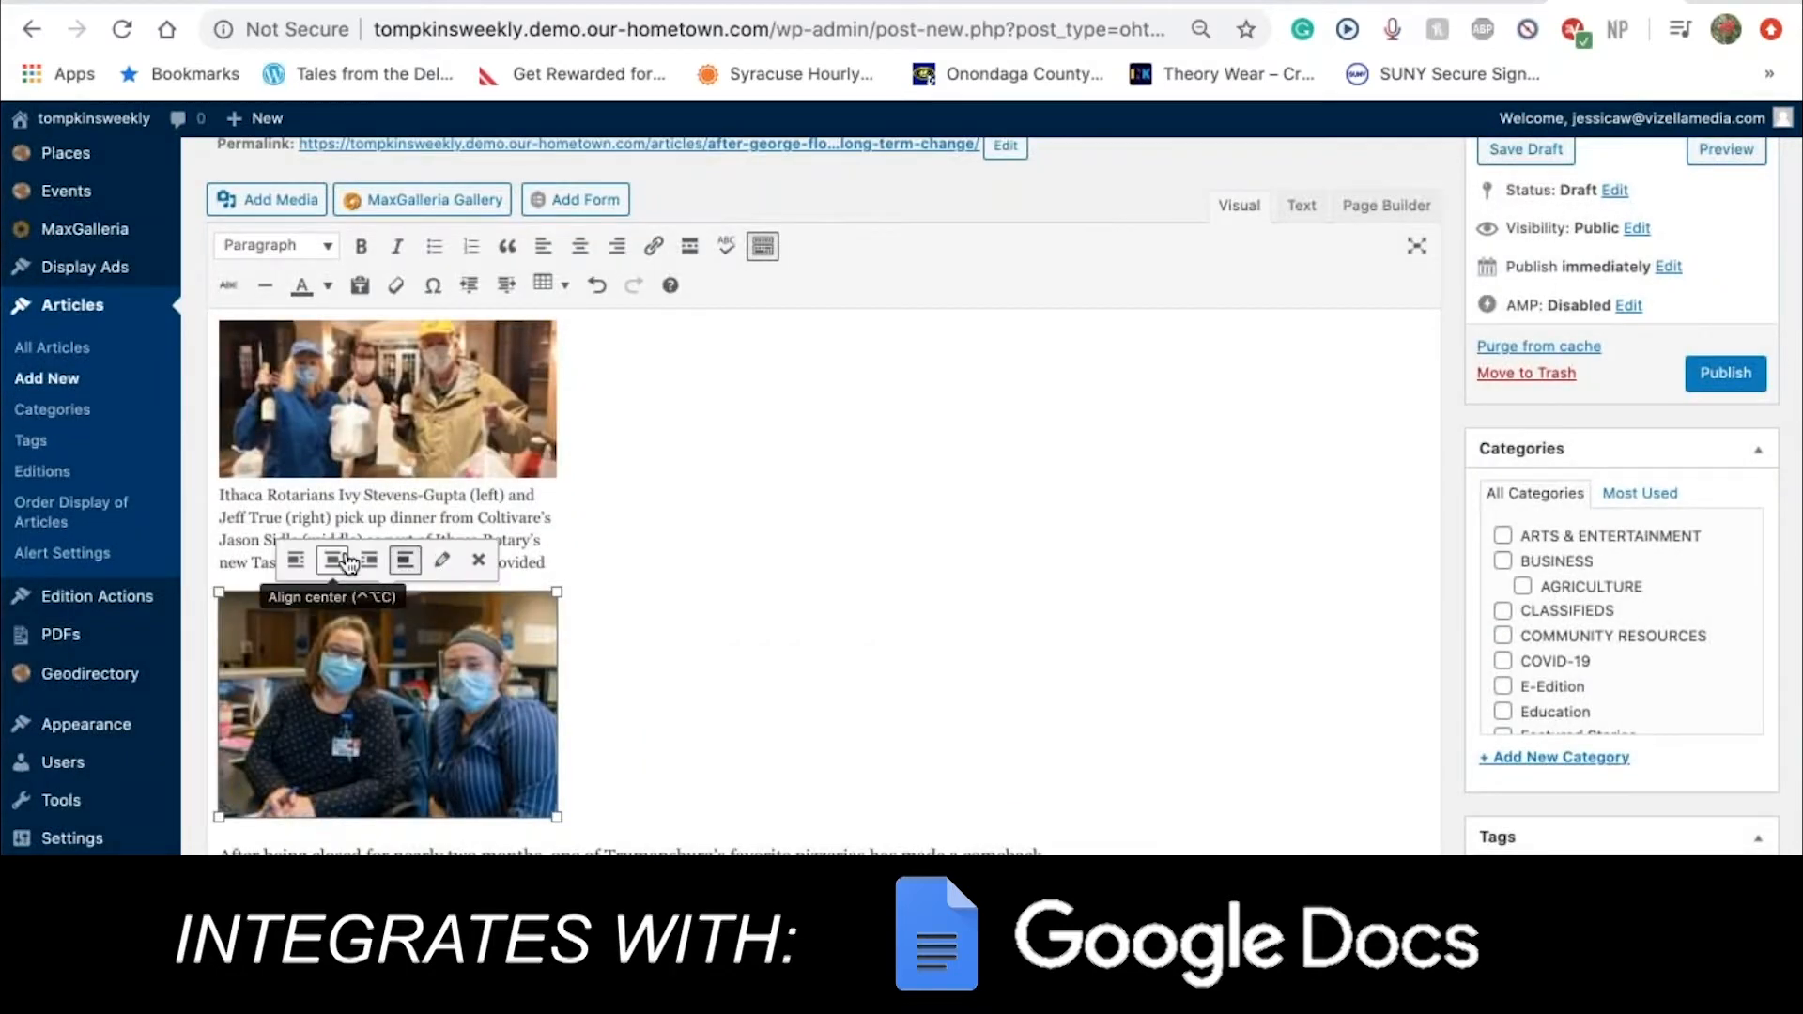
{"action": "left_click", "coordinate": [348, 562]}
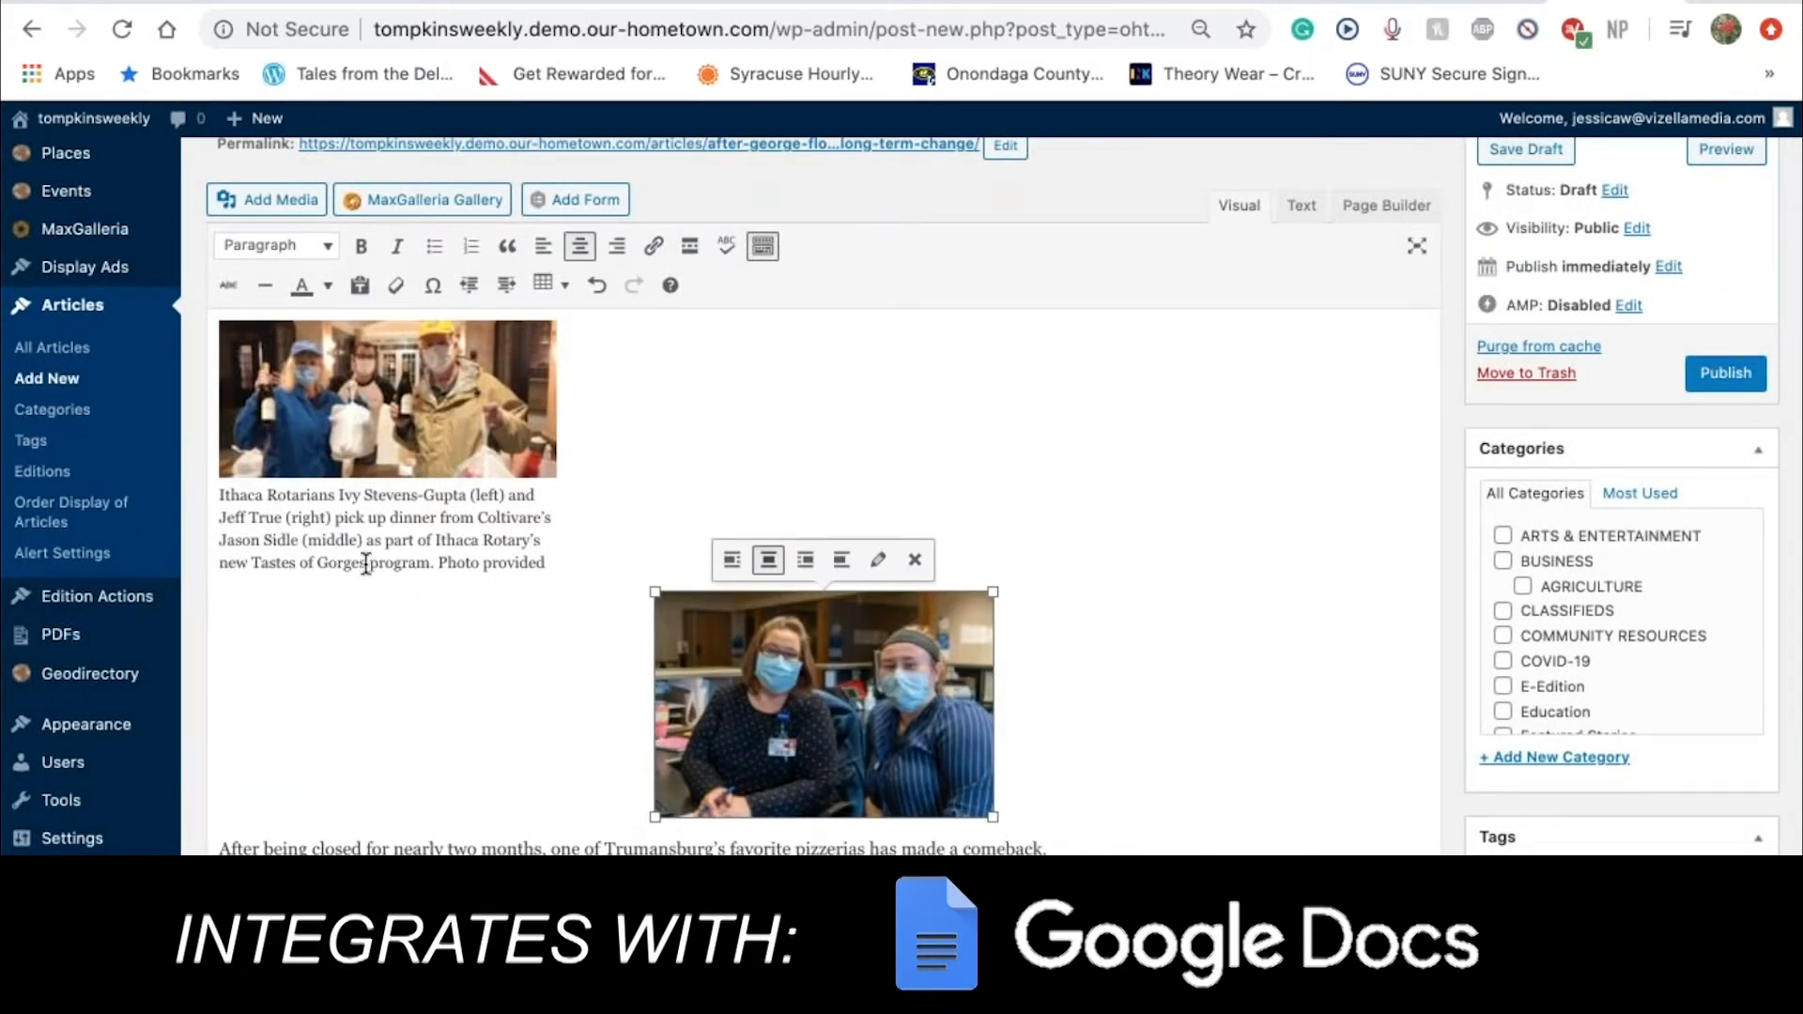
{"action": "left_click", "coordinate": [729, 556]}
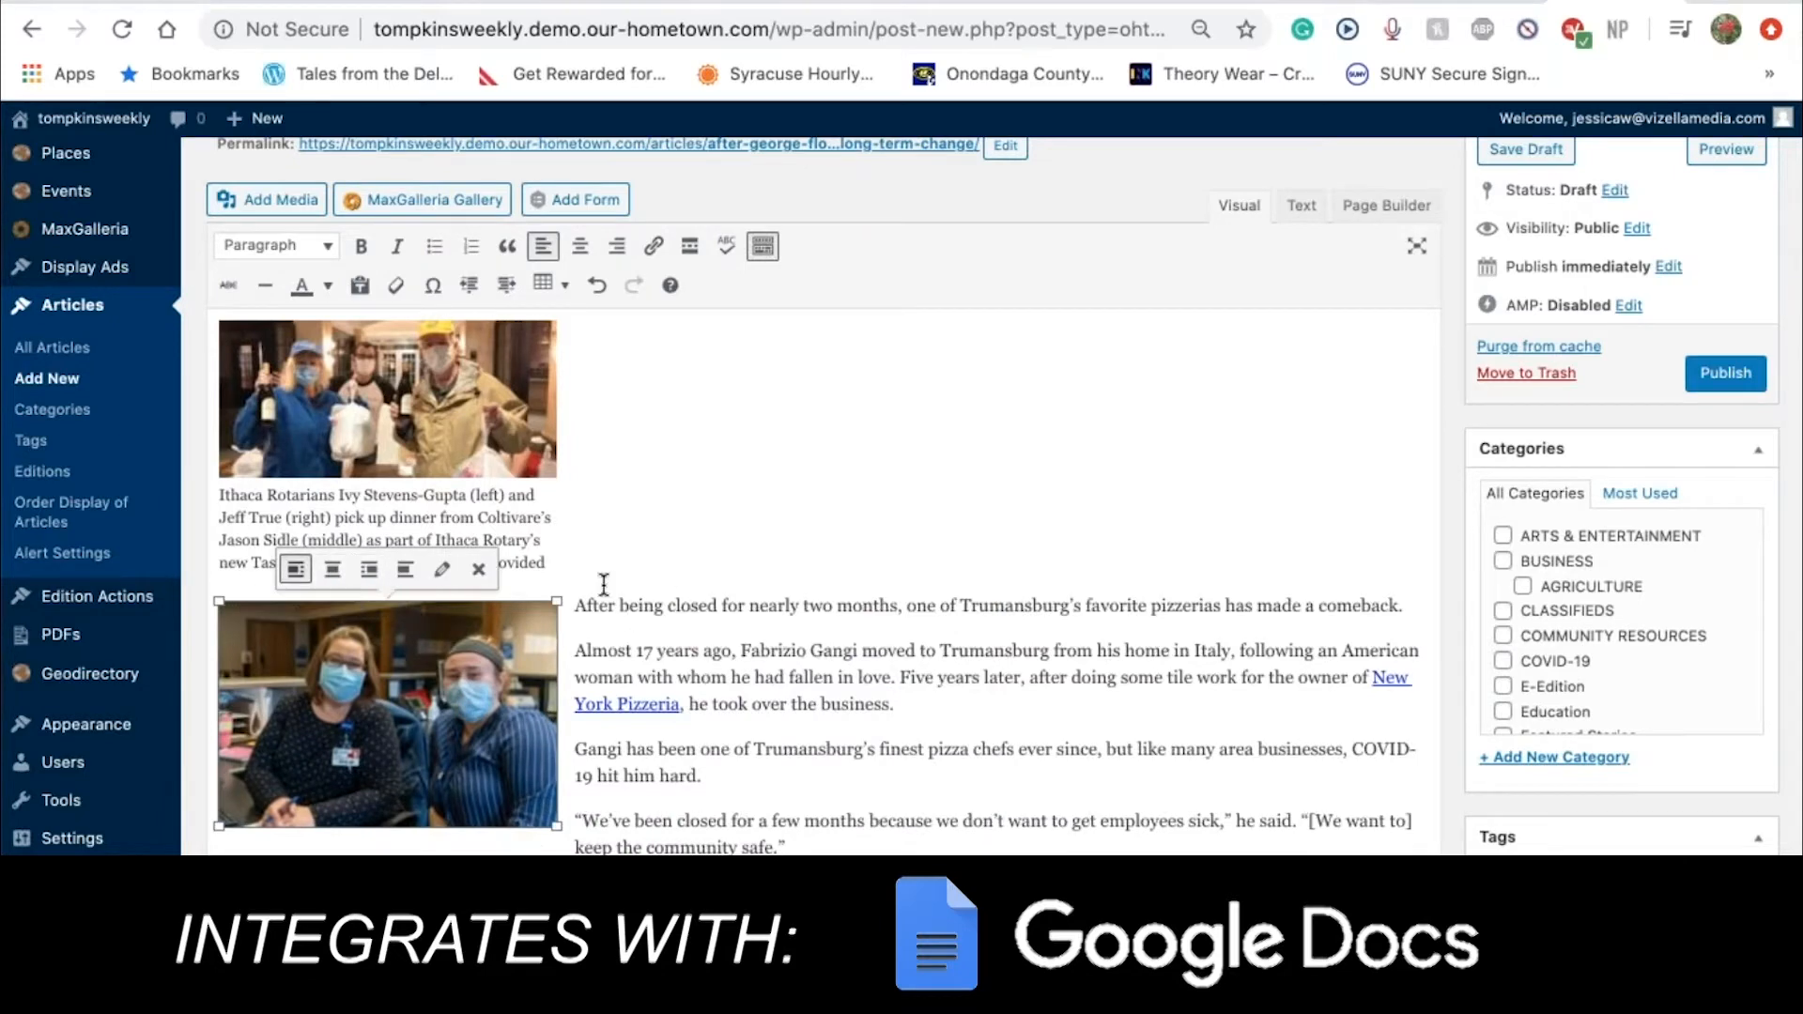
Left-align the Rotarians photo, delete the staff photo, and reselect the Rotarians photo
{"action": "left_click", "coordinate": [433, 385]}
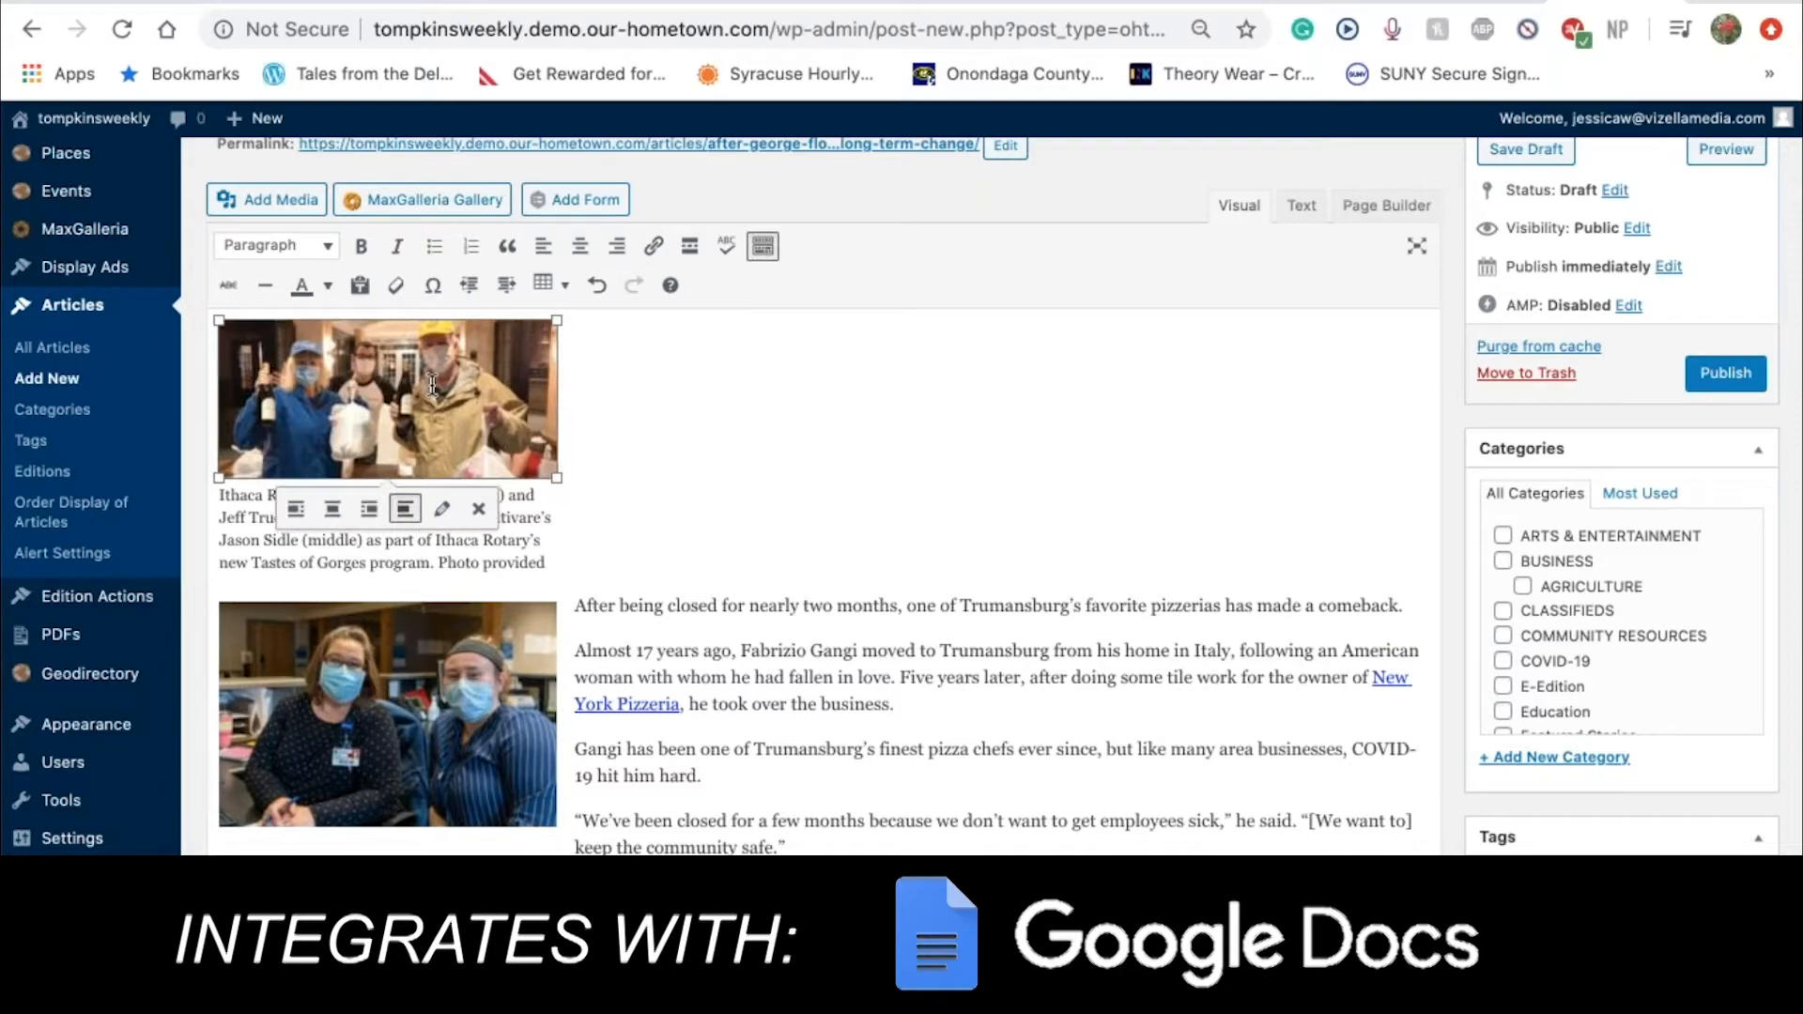
{"action": "left_click", "coordinate": [297, 512]}
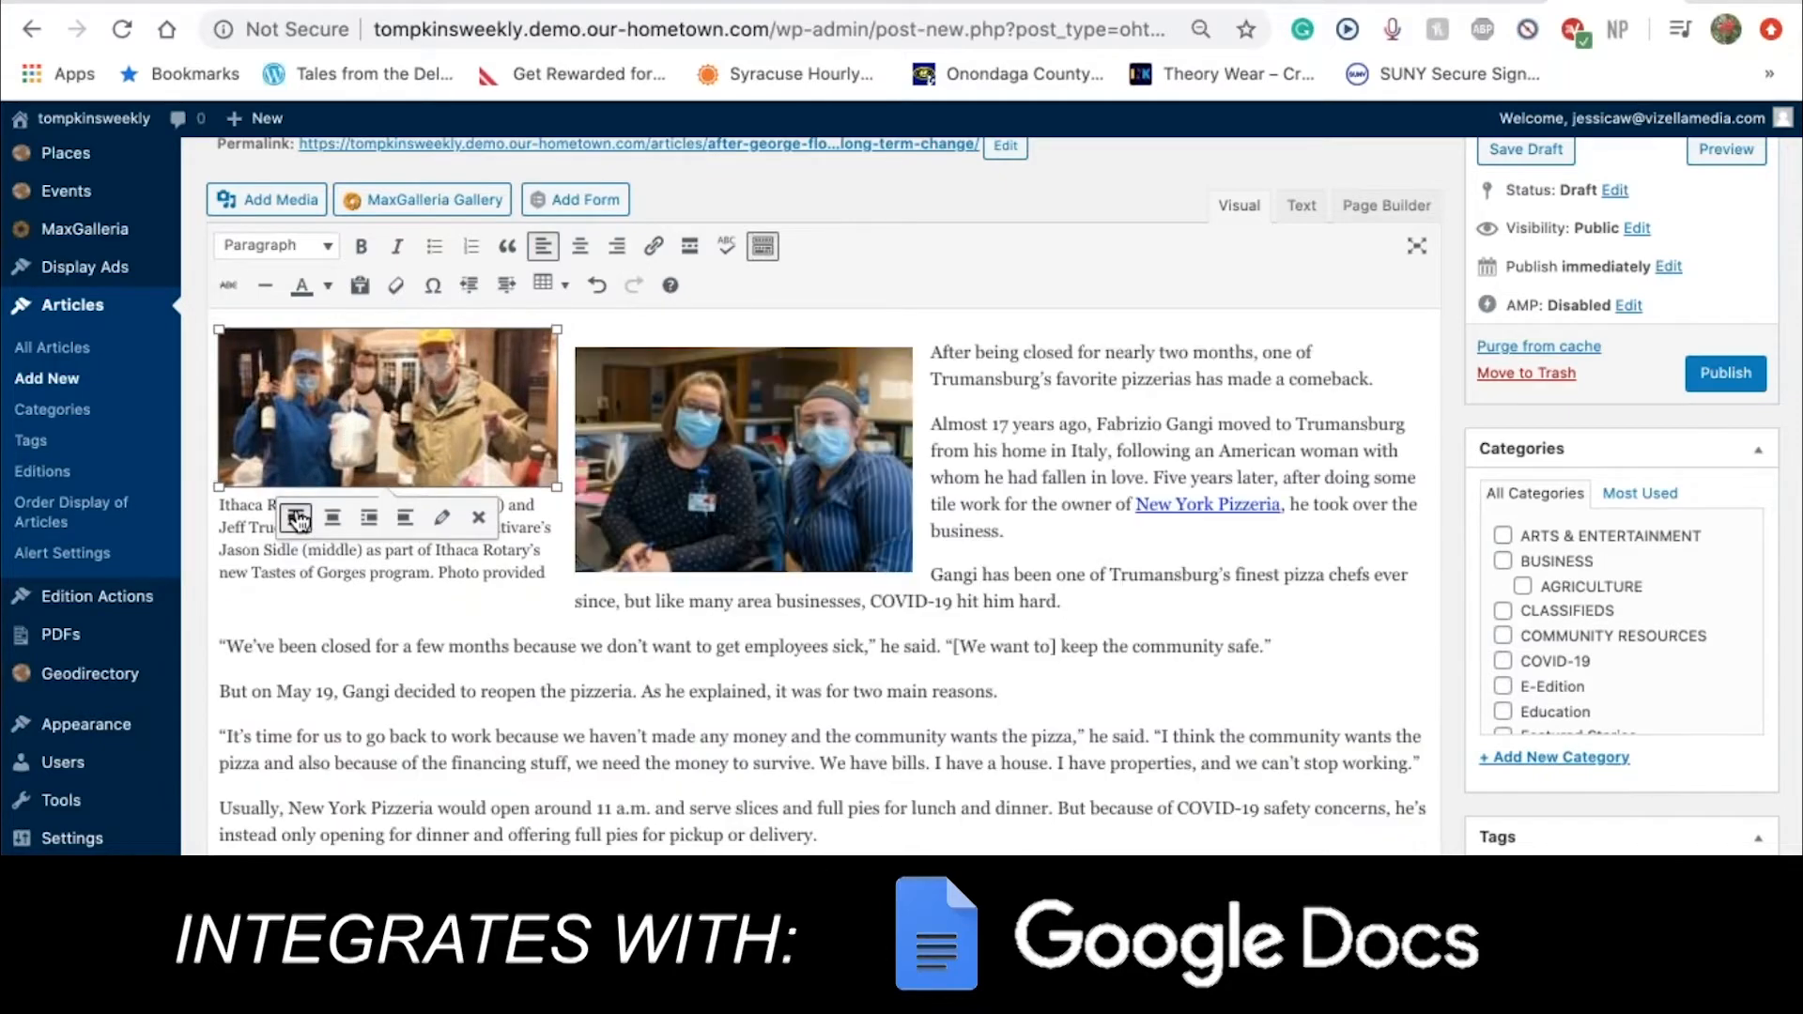
{"action": "left_click", "coordinate": [759, 538]}
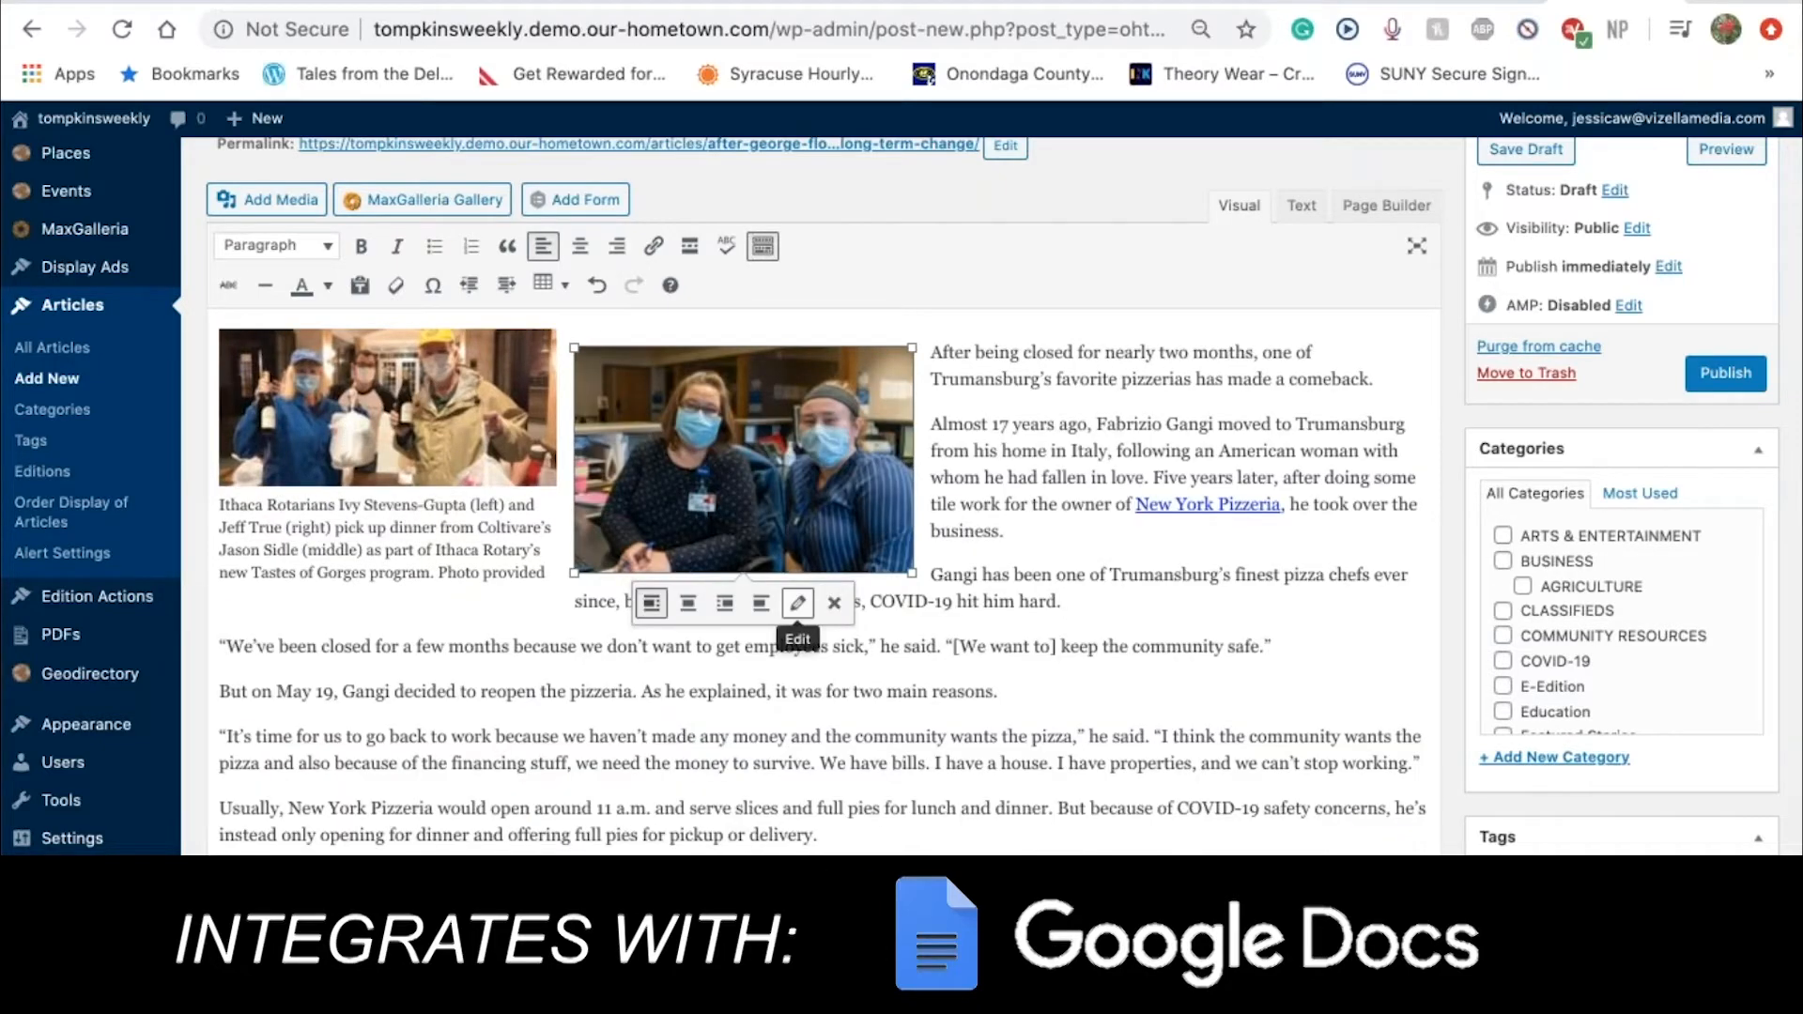
{"action": "scroll", "coordinate": [798, 648], "scroll_direction": "up", "scroll_amount": 1}
{"action": "scroll", "coordinate": [887, 711], "scroll_direction": "up", "scroll_amount": 3}
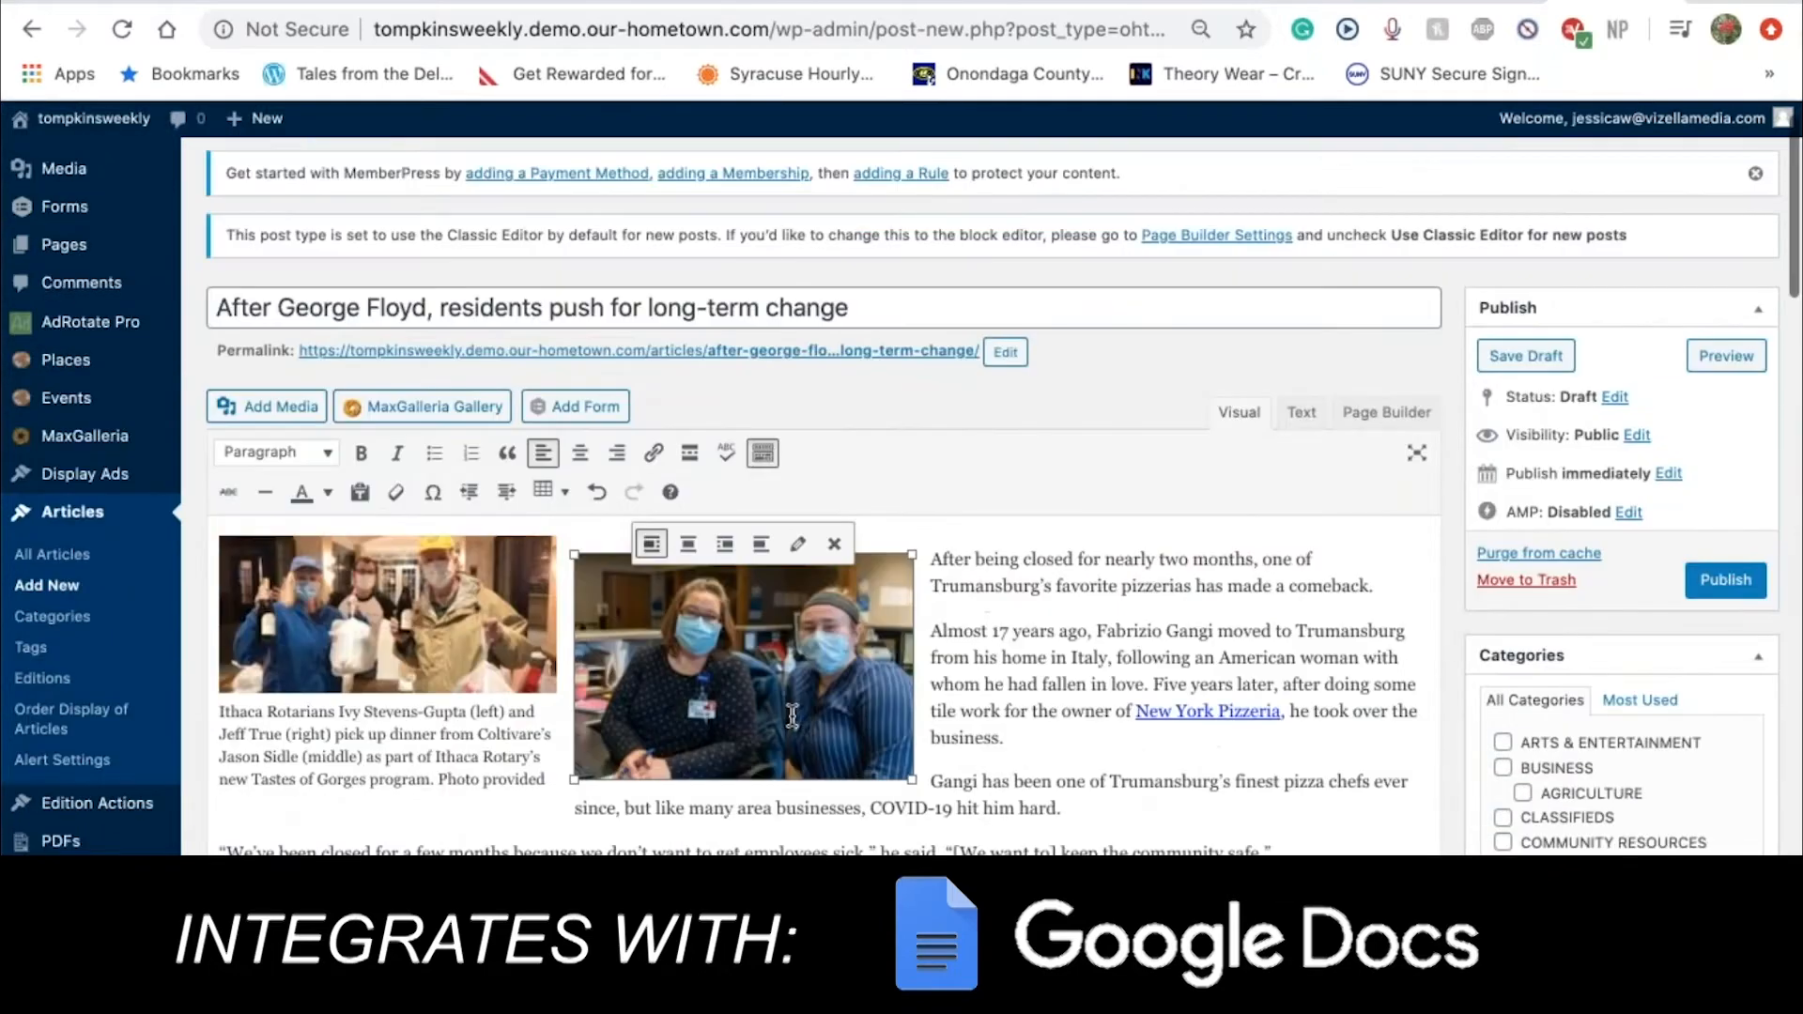
{"action": "scroll", "coordinate": [791, 717], "scroll_direction": "up", "scroll_amount": 2}
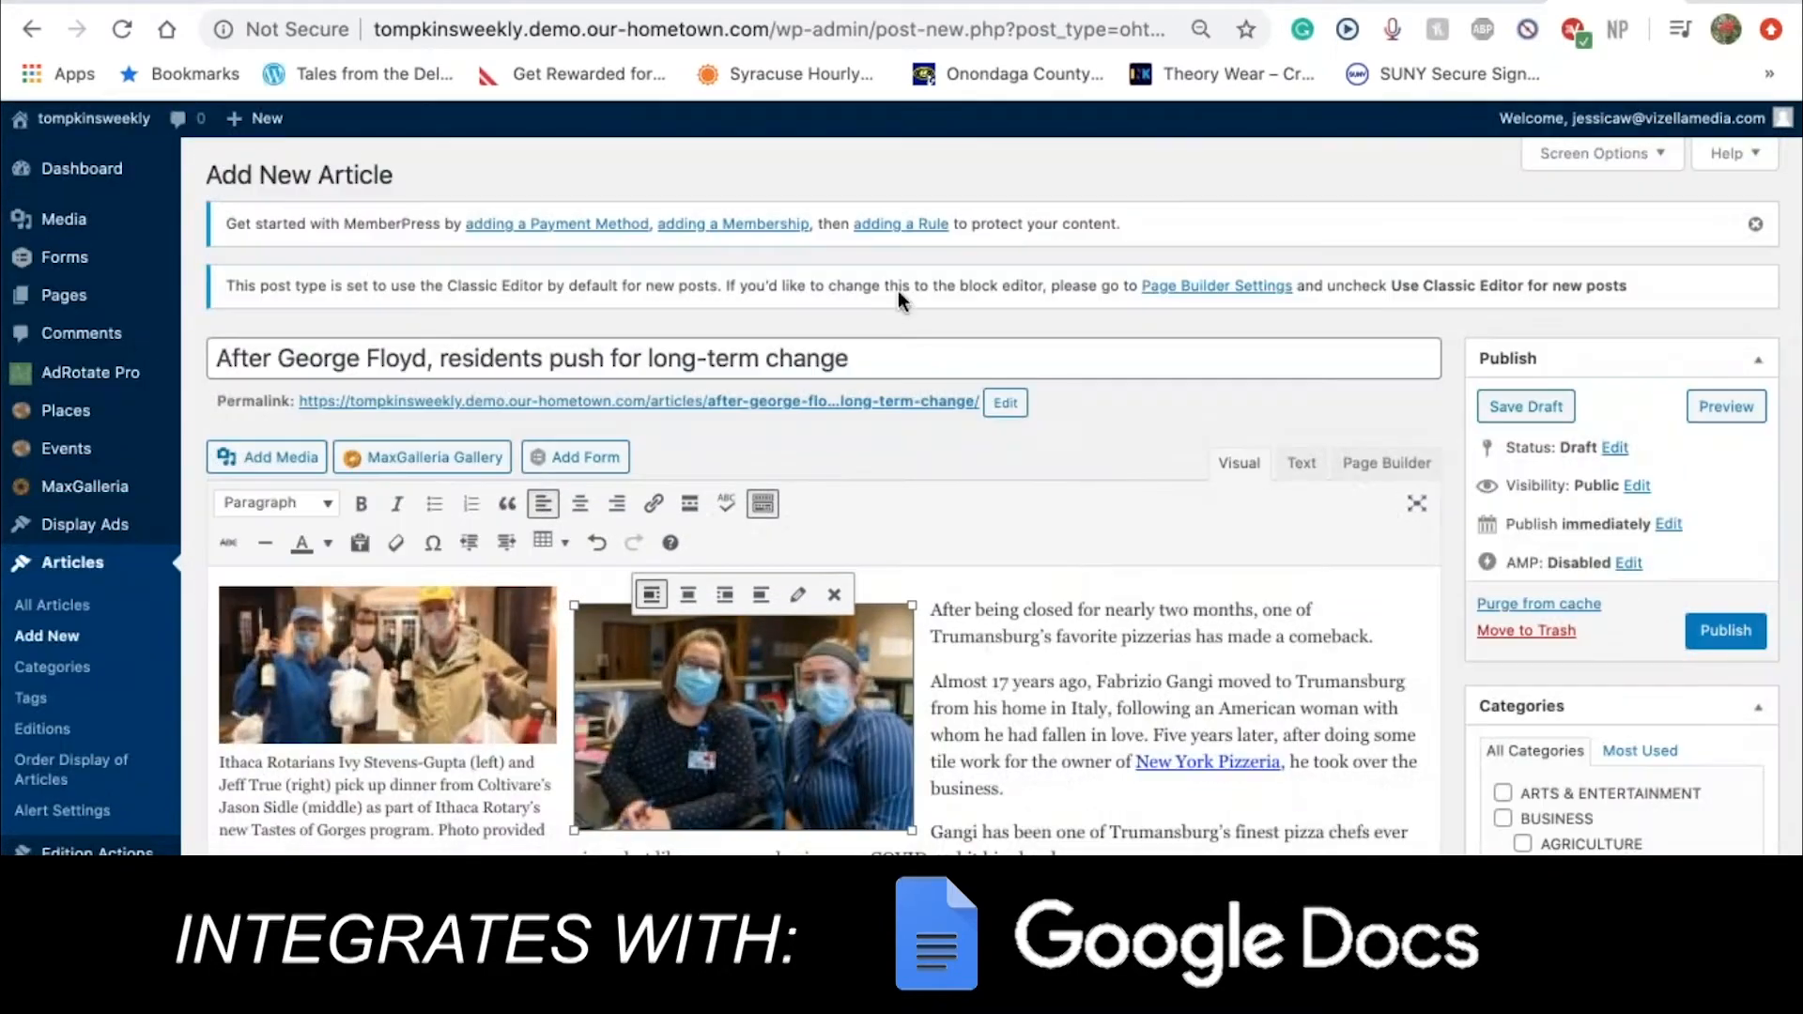
{"action": "left_click", "coordinate": [835, 599]}
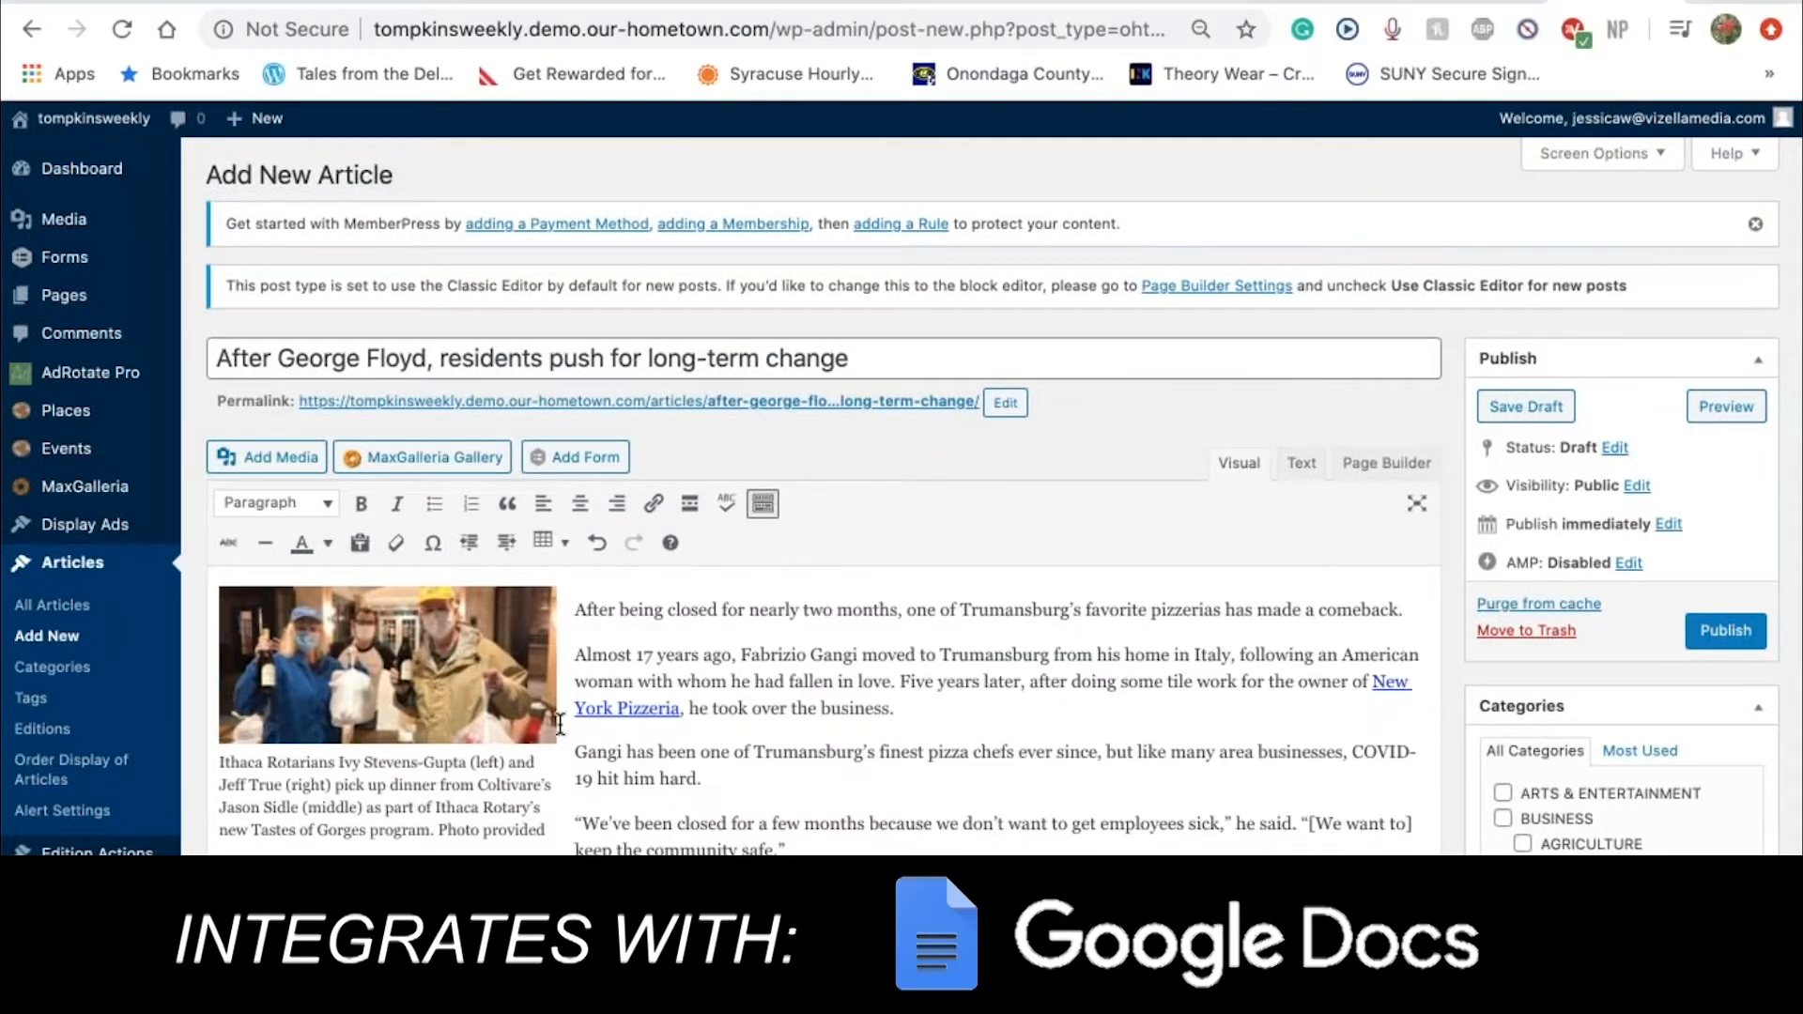
{"action": "scroll", "coordinate": [398, 484], "scroll_direction": "down", "scroll_amount": 3}
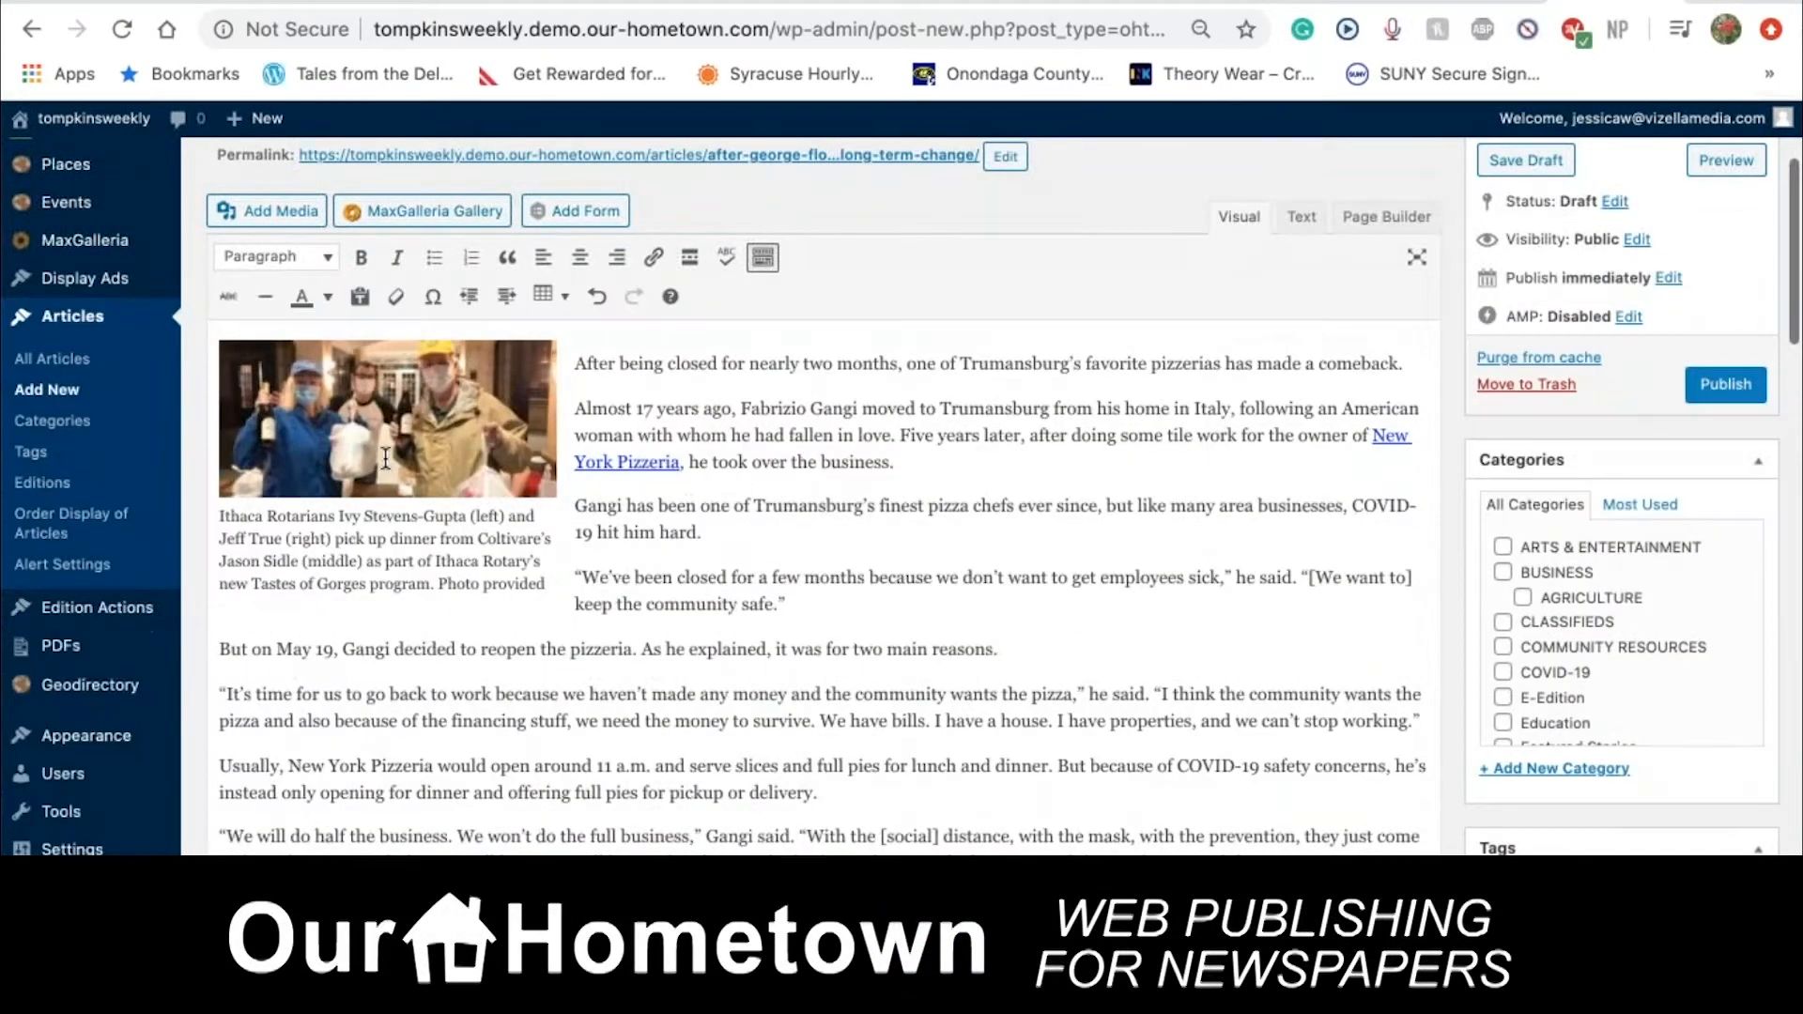
{"action": "left_click", "coordinate": [398, 485]}
{"action": "left_click", "coordinate": [527, 602]}
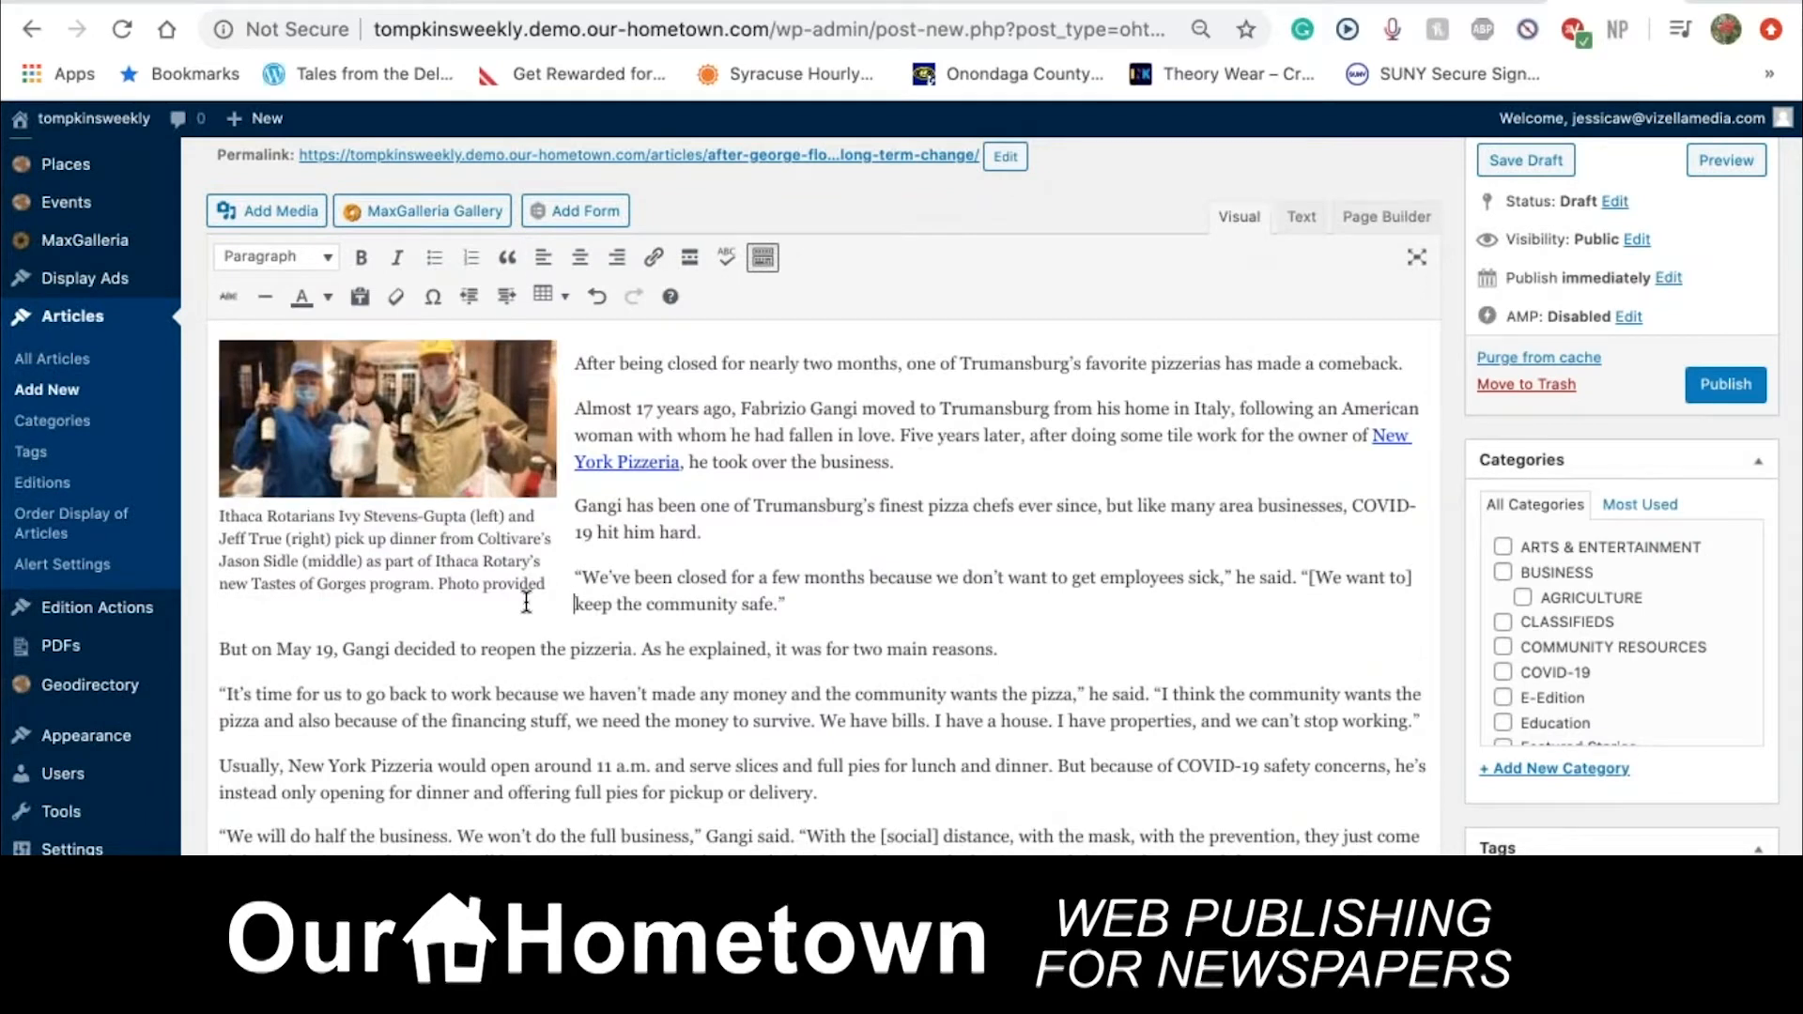
{"action": "left_click", "coordinate": [430, 416]}
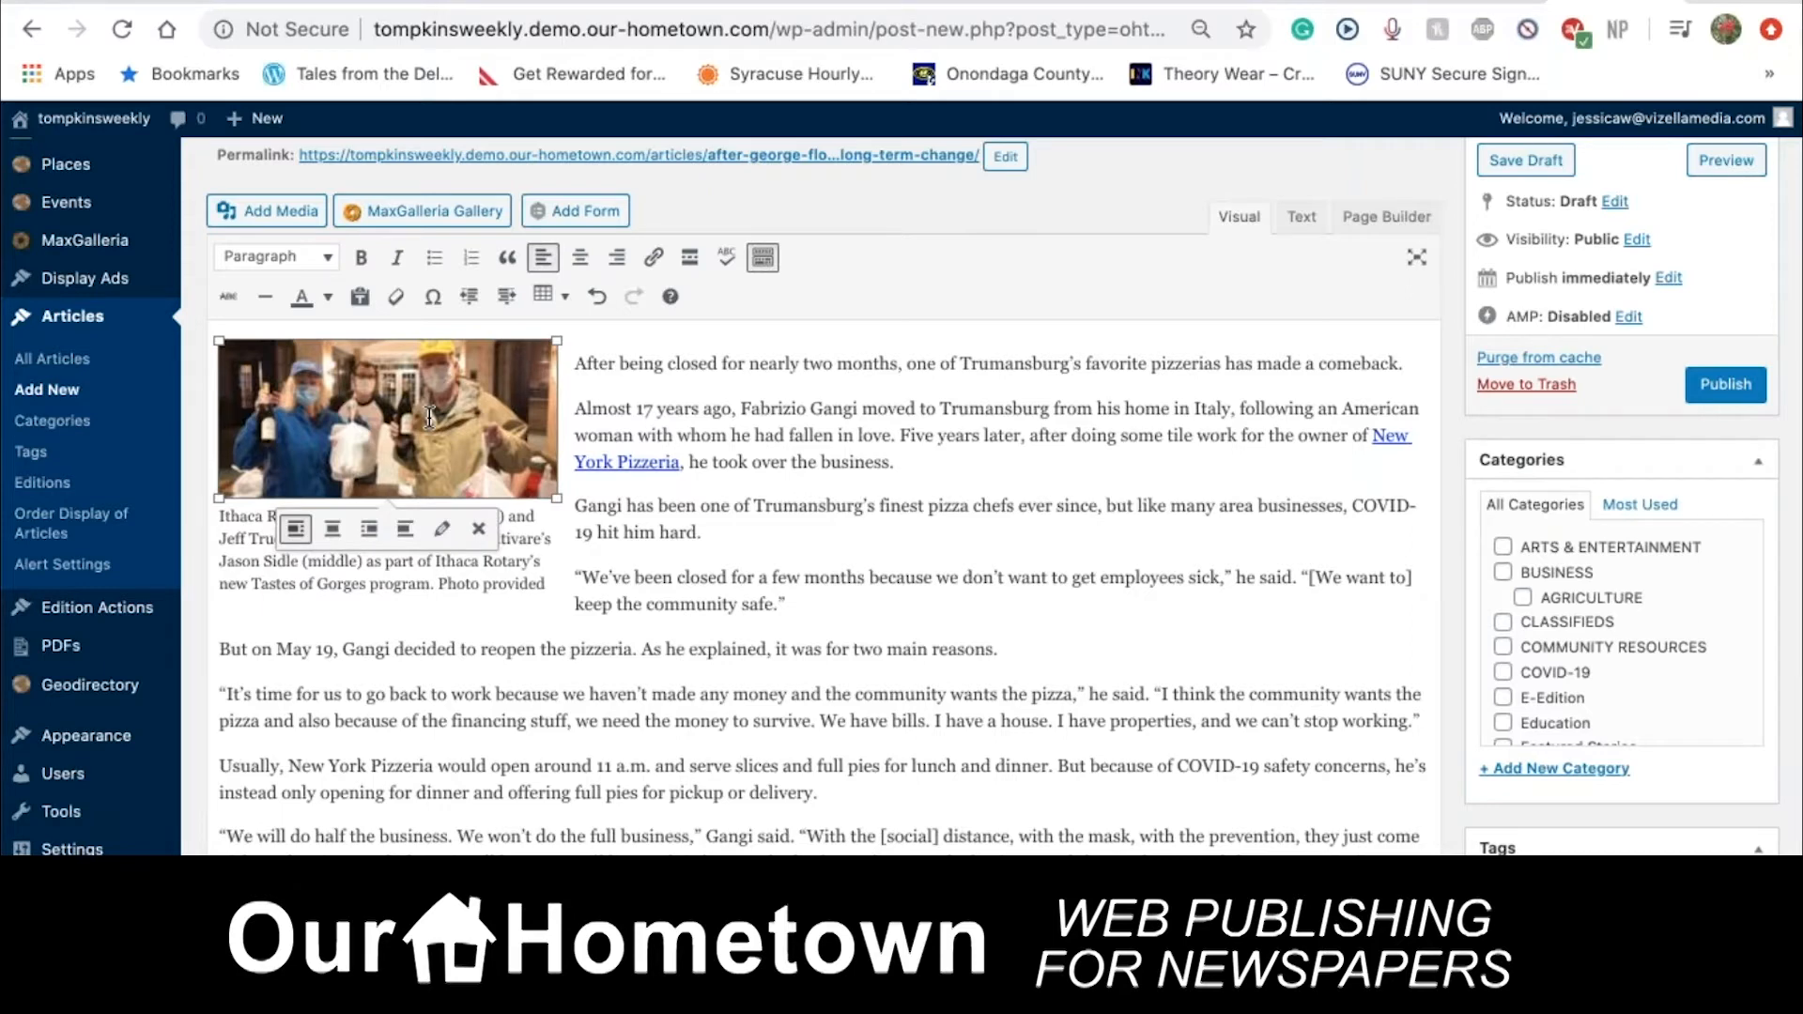
Set the Rotarians photo's Image Details to Full Size 1864 × 868 and update it
{"action": "left_click", "coordinate": [441, 529]}
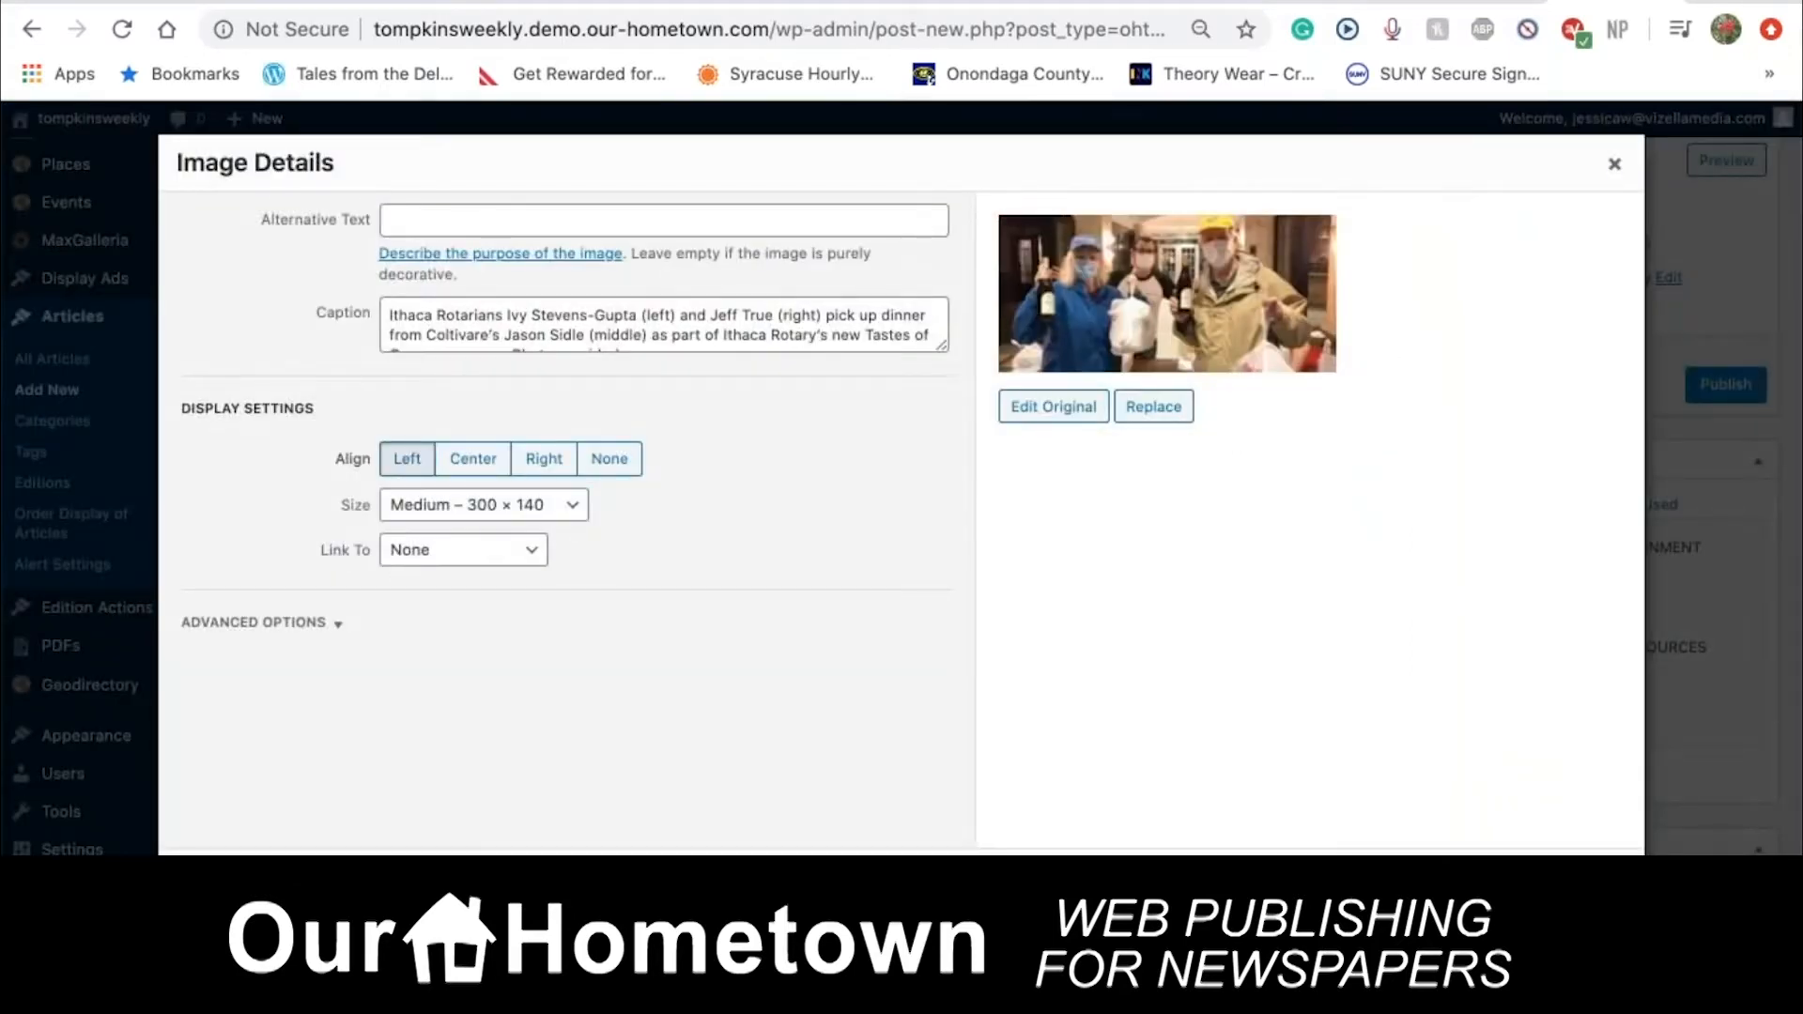
{"action": "scroll", "coordinate": [511, 323], "scroll_direction": "down", "scroll_amount": 1}
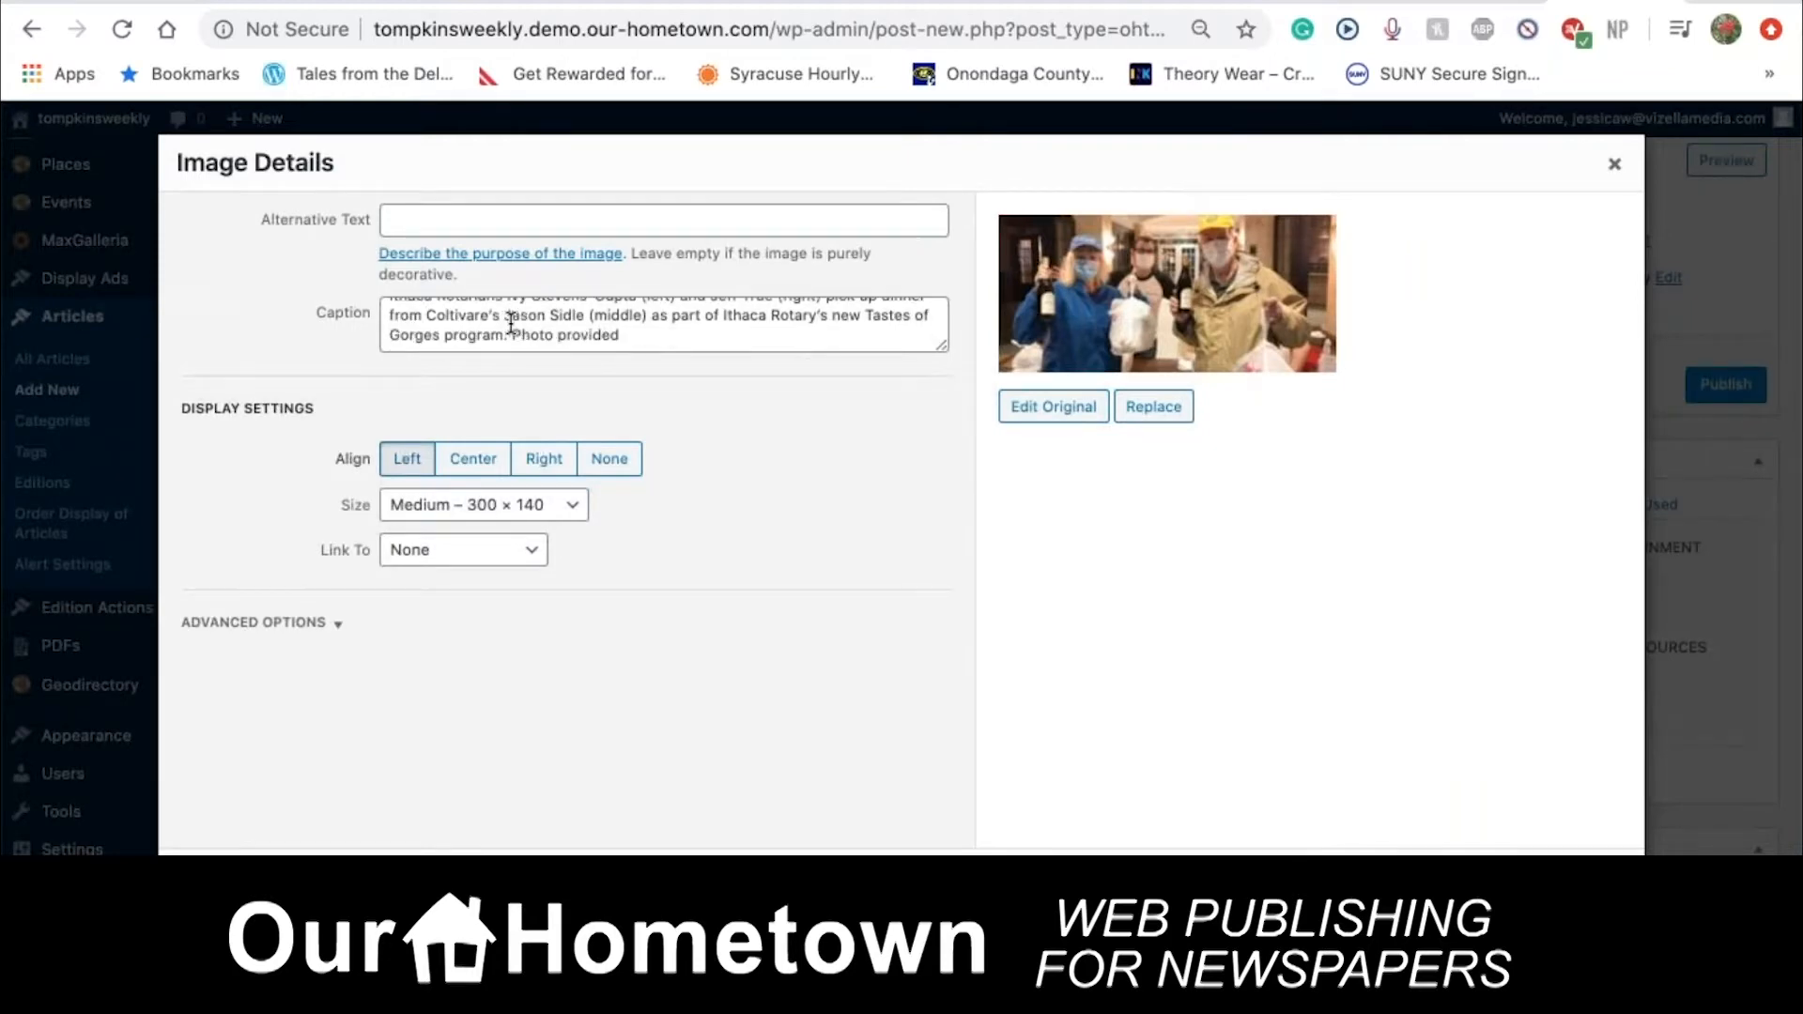
{"action": "scroll", "coordinate": [511, 323], "scroll_direction": "up", "scroll_amount": 1}
{"action": "scroll", "coordinate": [511, 323], "scroll_direction": "down", "scroll_amount": 1}
{"action": "scroll", "coordinate": [511, 323], "scroll_direction": "up", "scroll_amount": 1}
{"action": "left_click", "coordinate": [495, 505]}
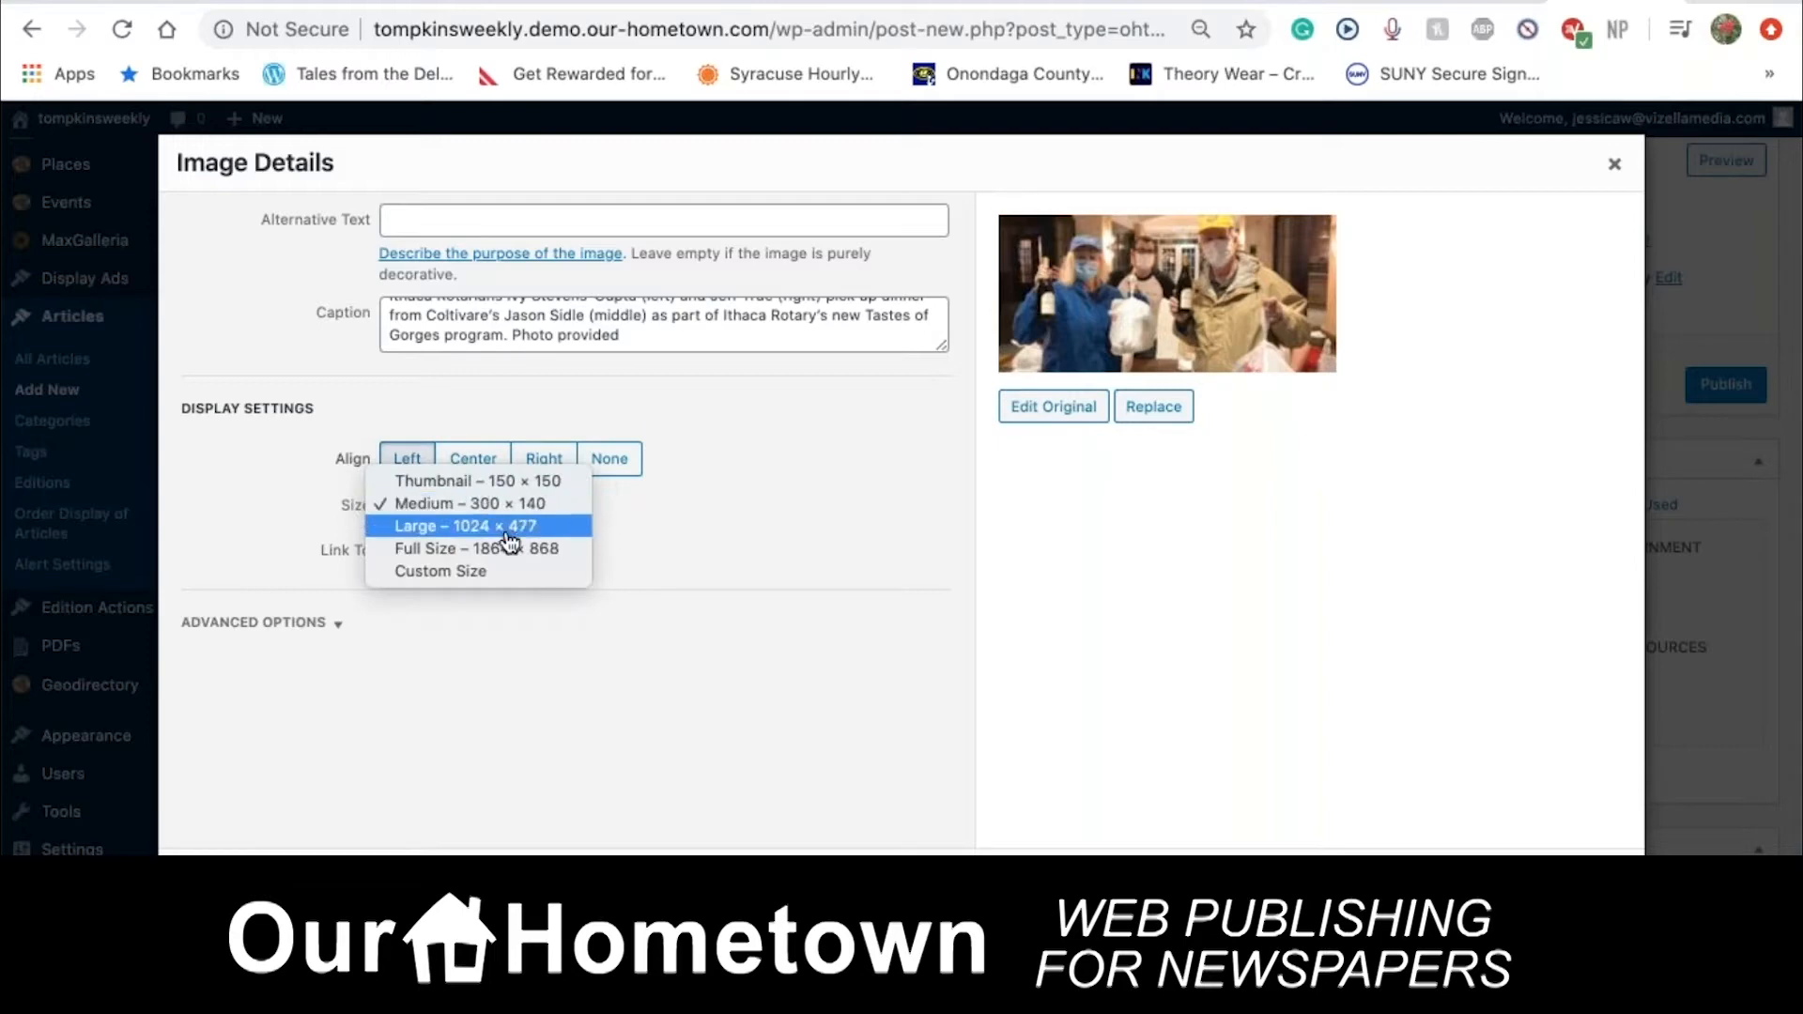
{"action": "left_click", "coordinate": [569, 554]}
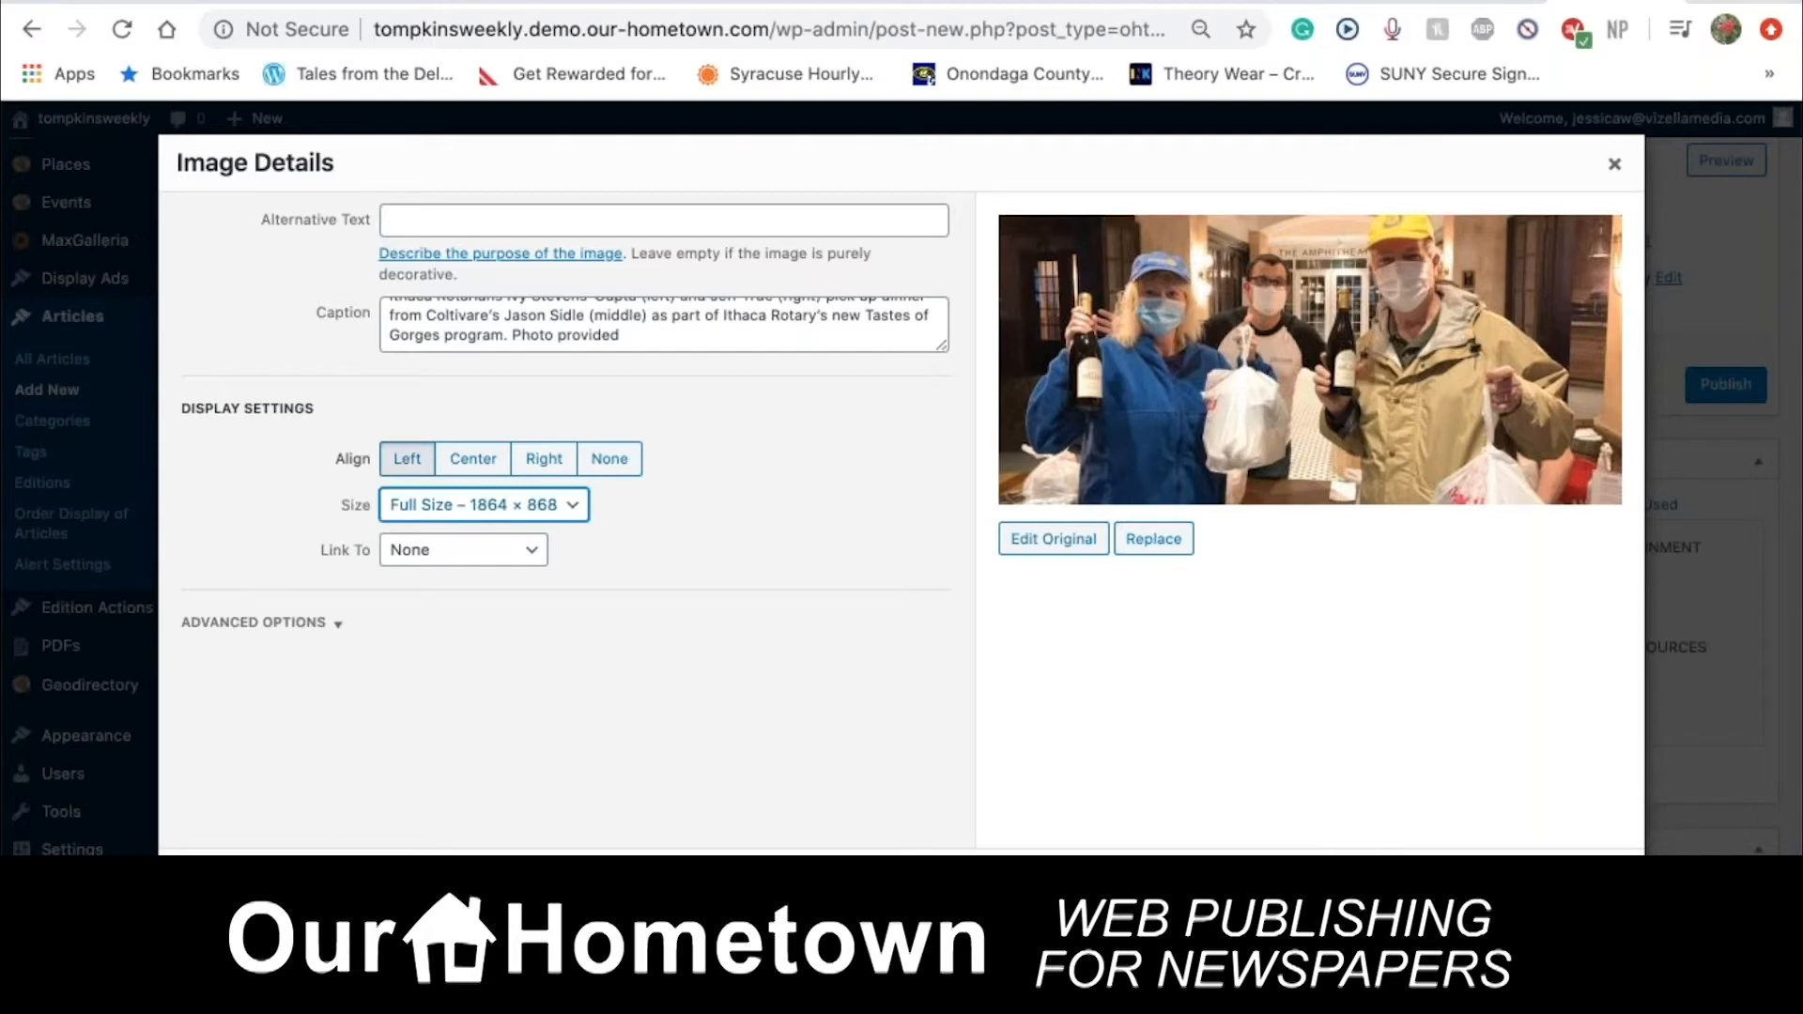
{"action": "left_click", "coordinate": [1588, 884]}
Drag the photo's corner handle inward so the opening text wraps beside it
{"action": "scroll", "coordinate": [814, 755], "scroll_direction": "down", "scroll_amount": 2}
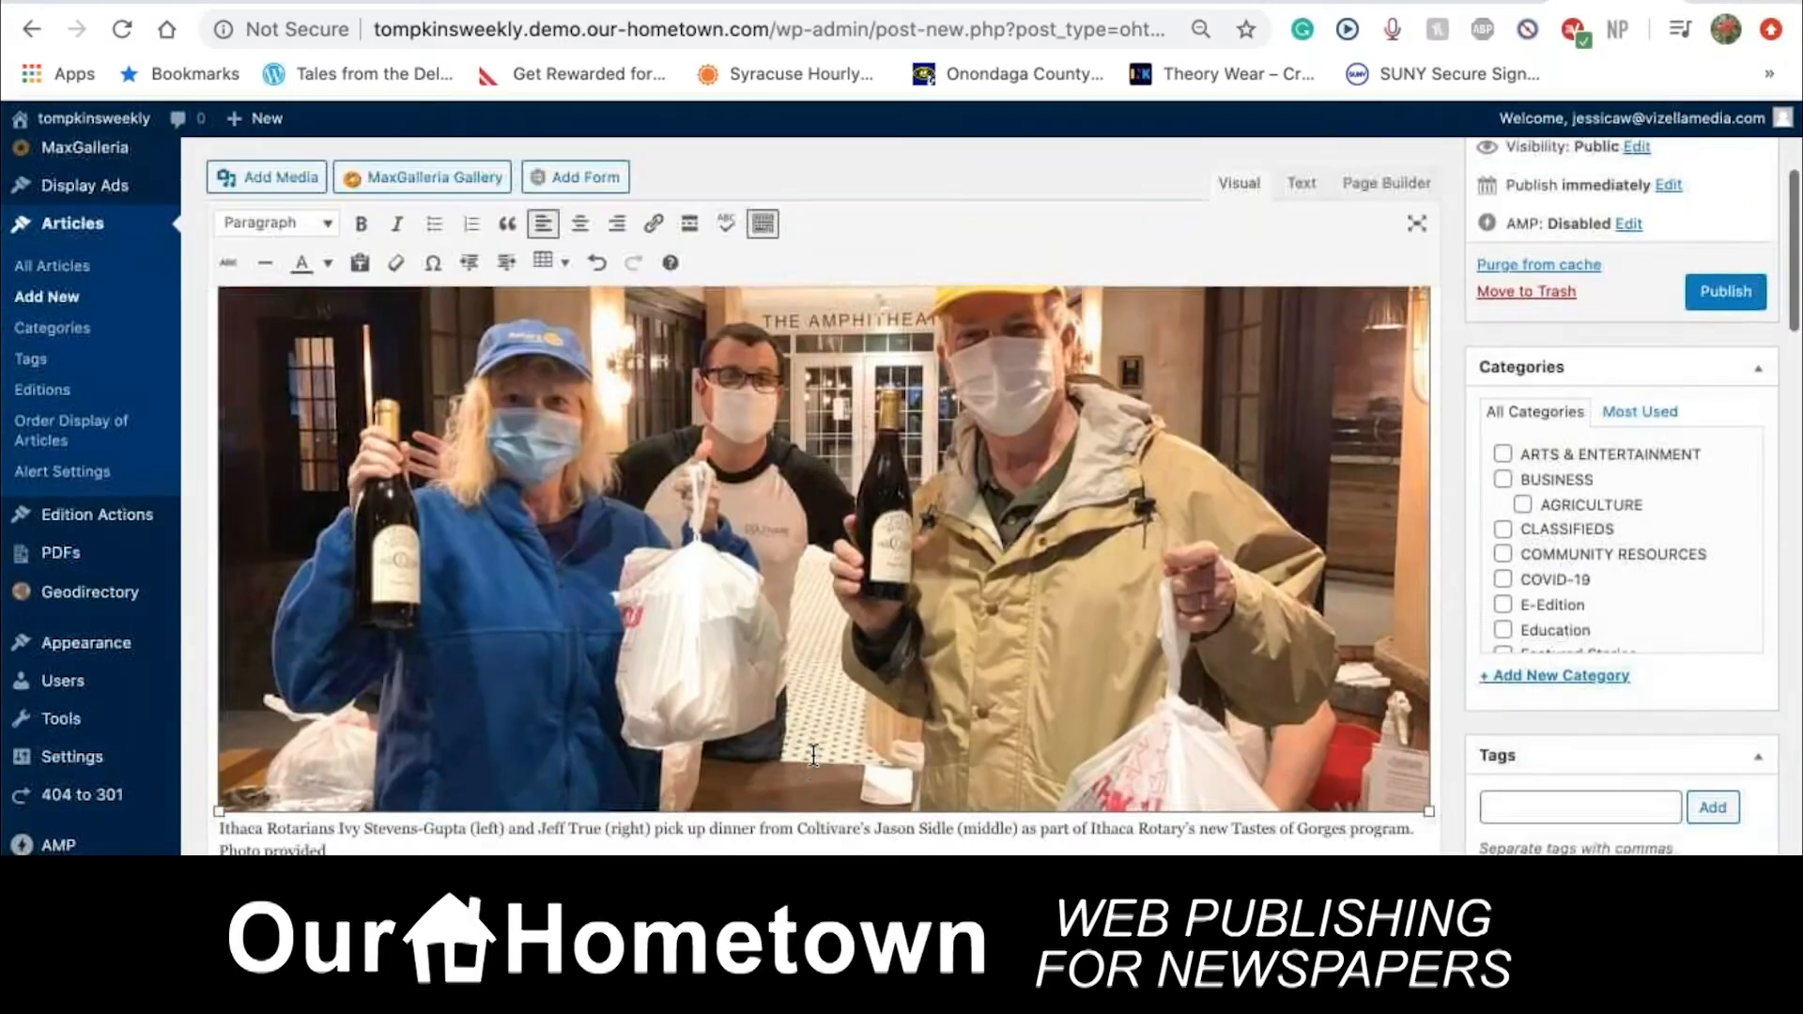
{"action": "scroll", "coordinate": [813, 755], "scroll_direction": "down", "scroll_amount": 1}
{"action": "scroll", "coordinate": [729, 843], "scroll_direction": "down", "scroll_amount": 2}
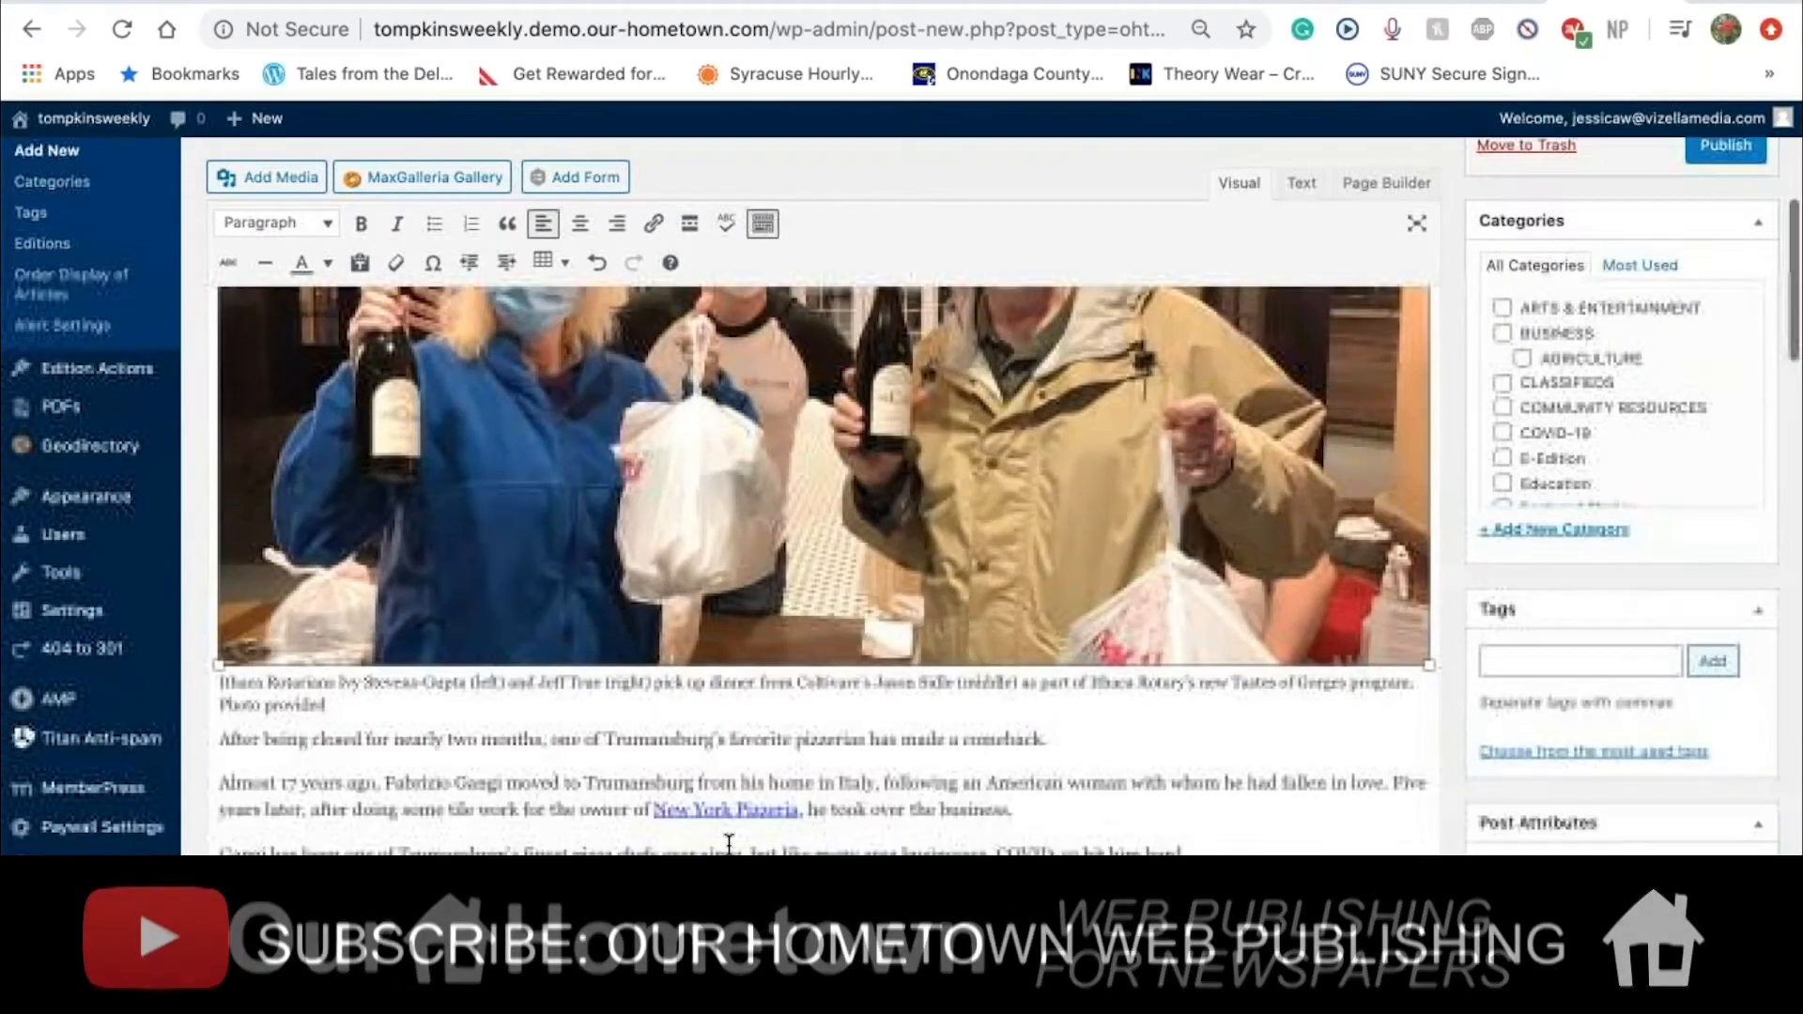
{"action": "scroll", "coordinate": [729, 843], "scroll_direction": "up", "scroll_amount": 5}
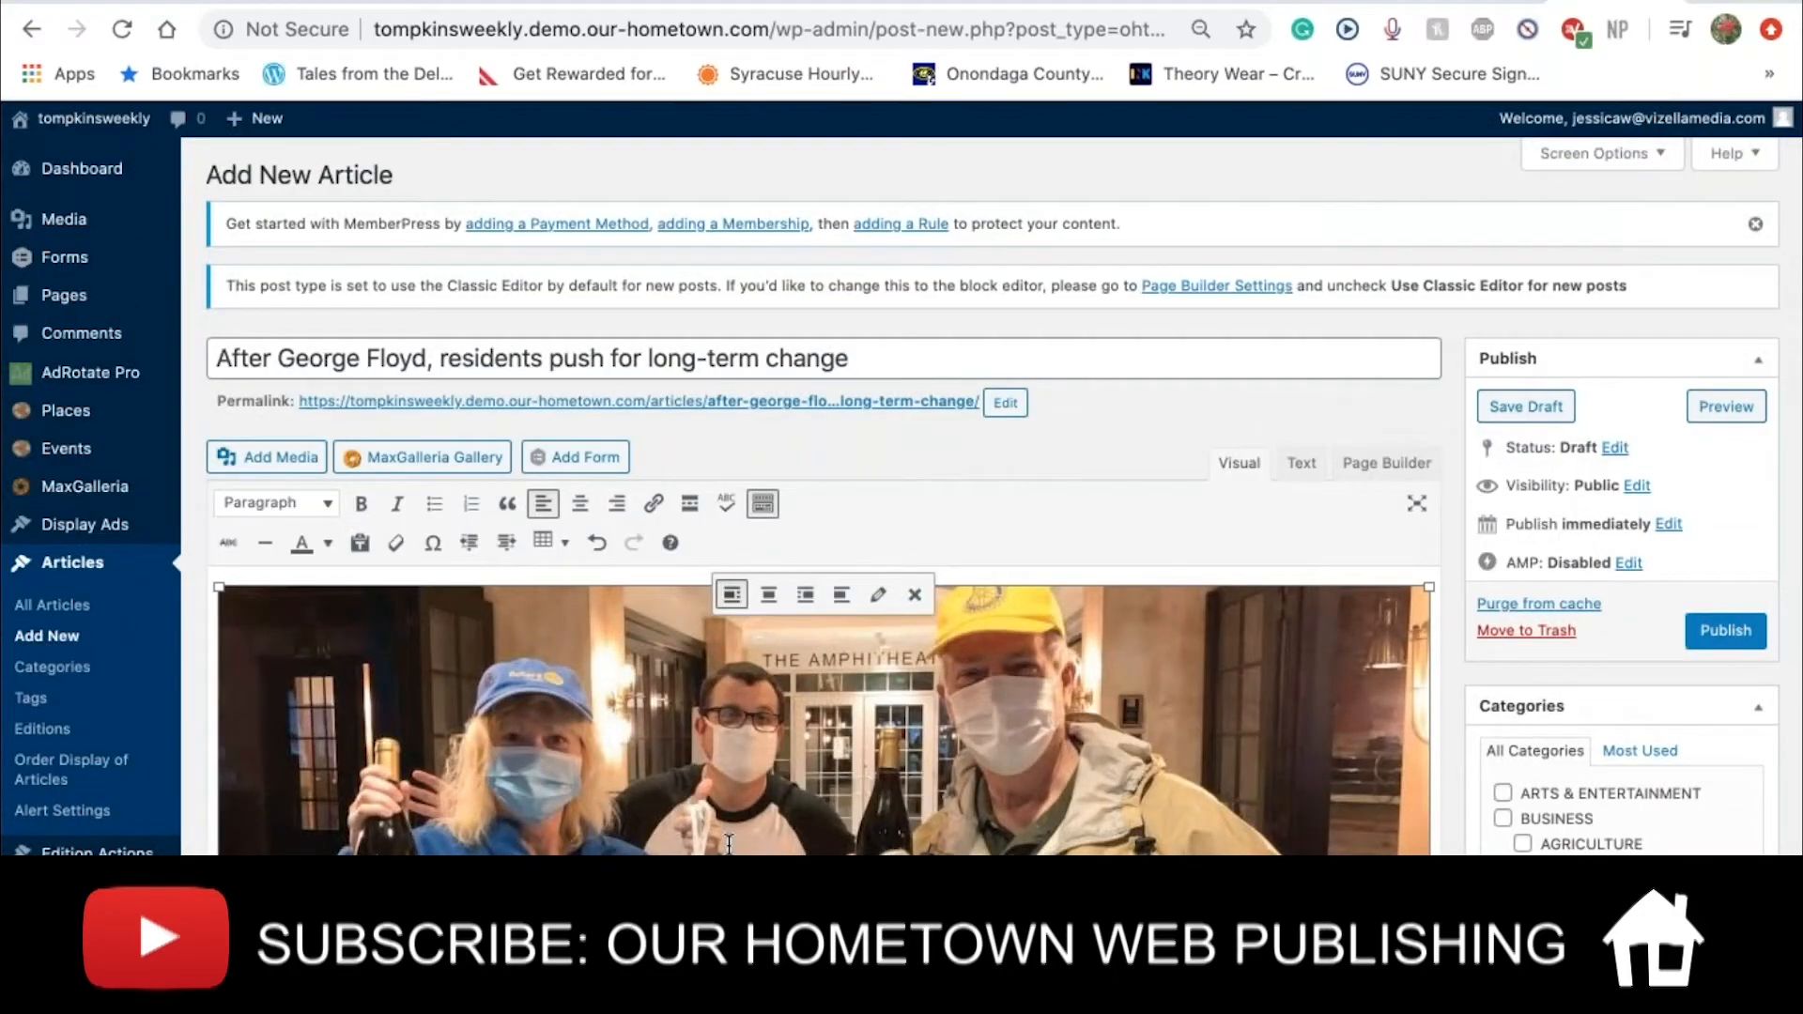
{"action": "scroll", "coordinate": [729, 843], "scroll_direction": "down", "scroll_amount": 2}
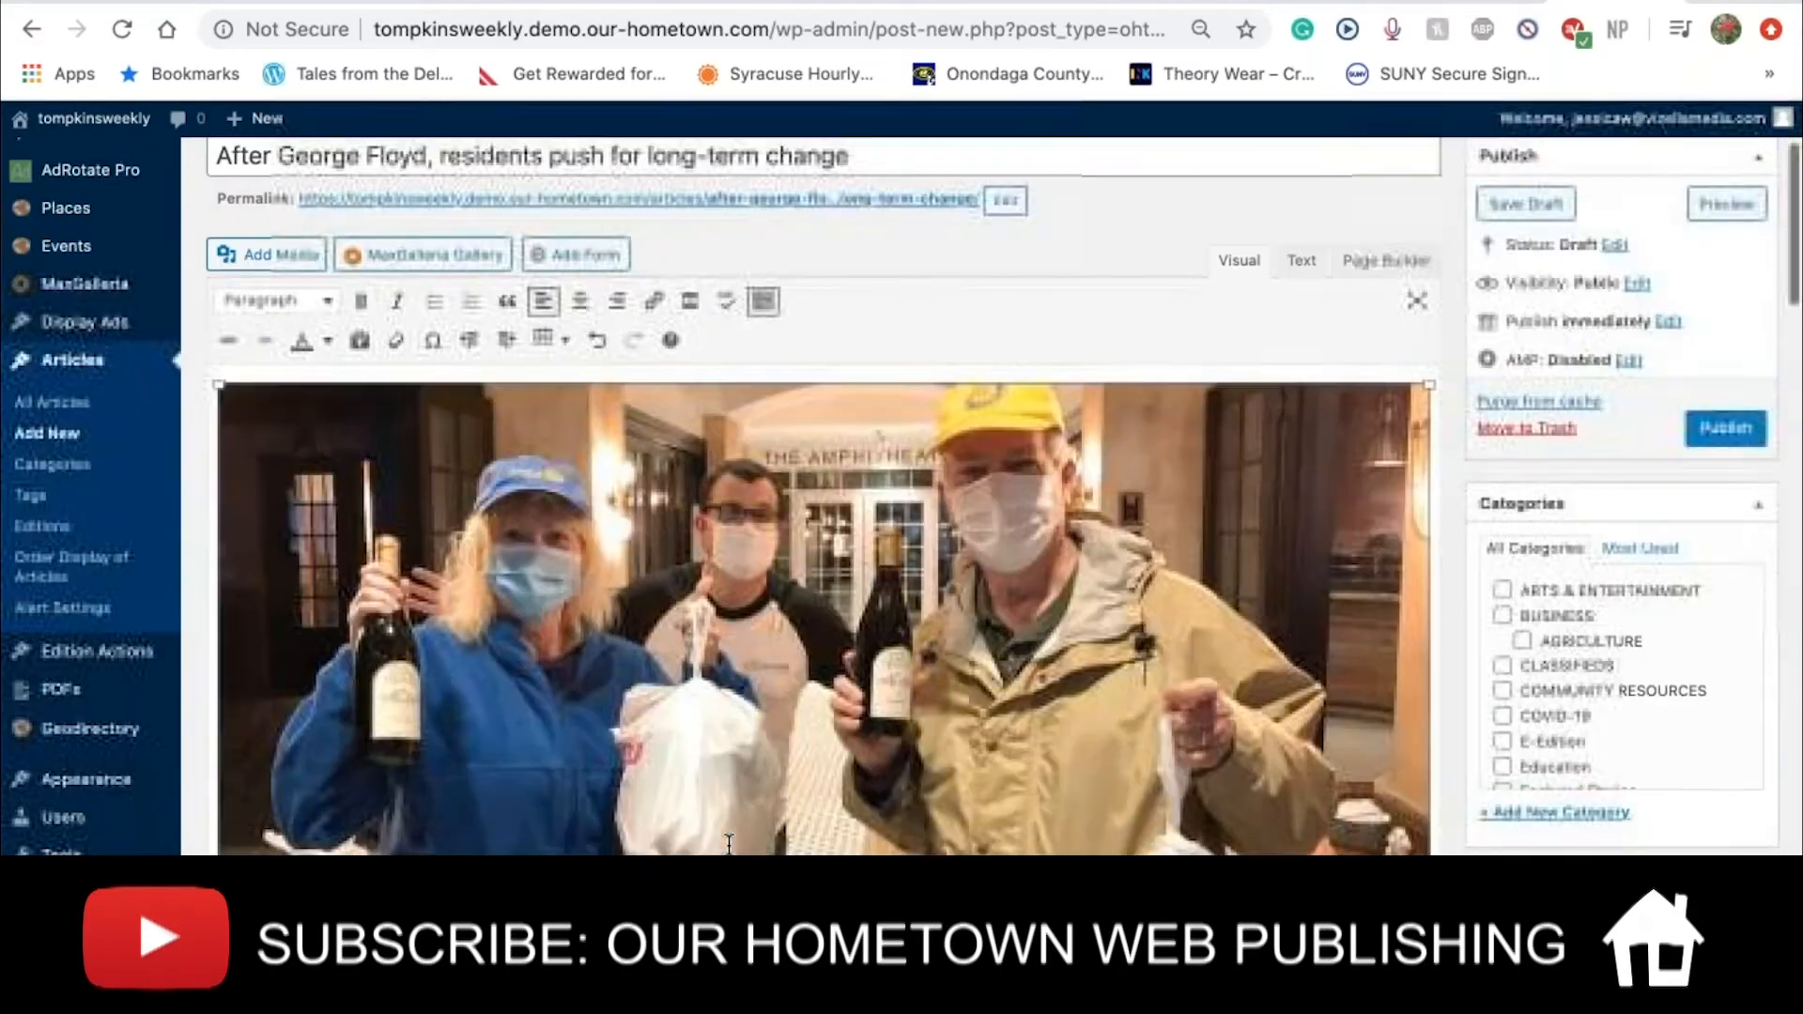
{"action": "scroll", "coordinate": [729, 844], "scroll_direction": "down", "scroll_amount": 2}
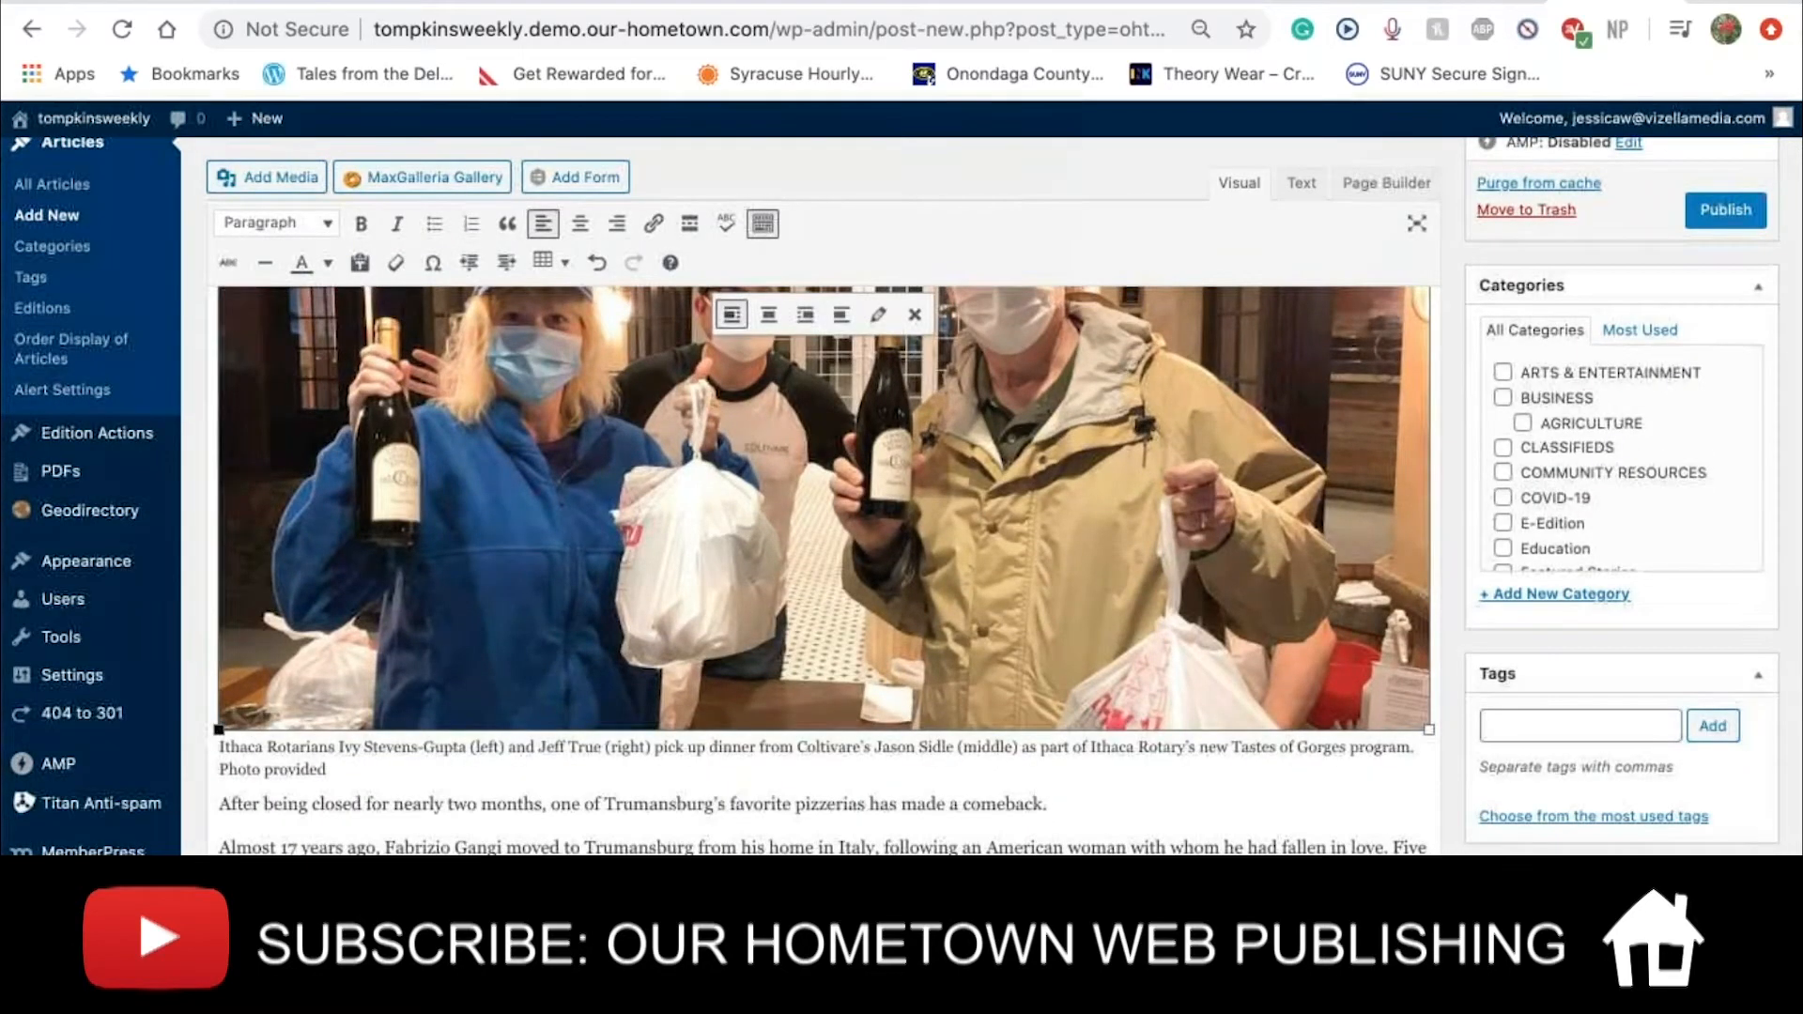
{"action": "left_click_drag", "start_coordinate": [220, 728], "coordinate": [371, 662]}
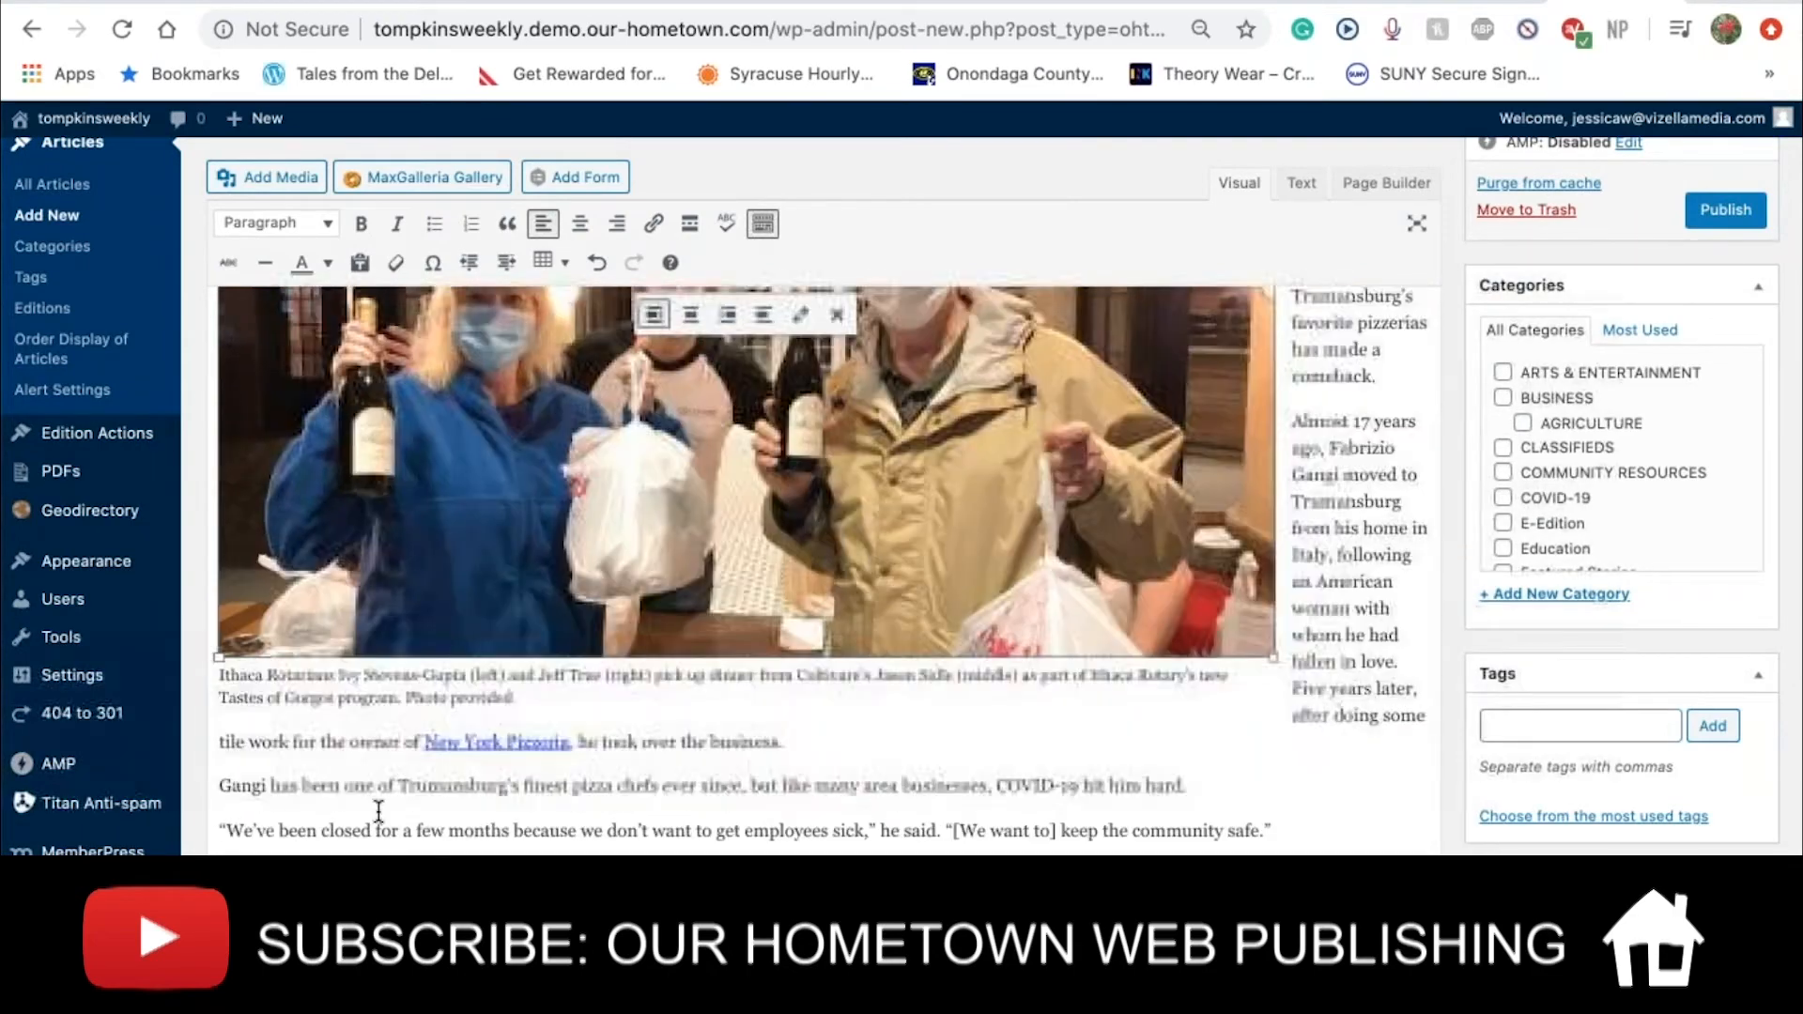
{"action": "scroll", "coordinate": [729, 488], "scroll_direction": "up", "scroll_amount": 2}
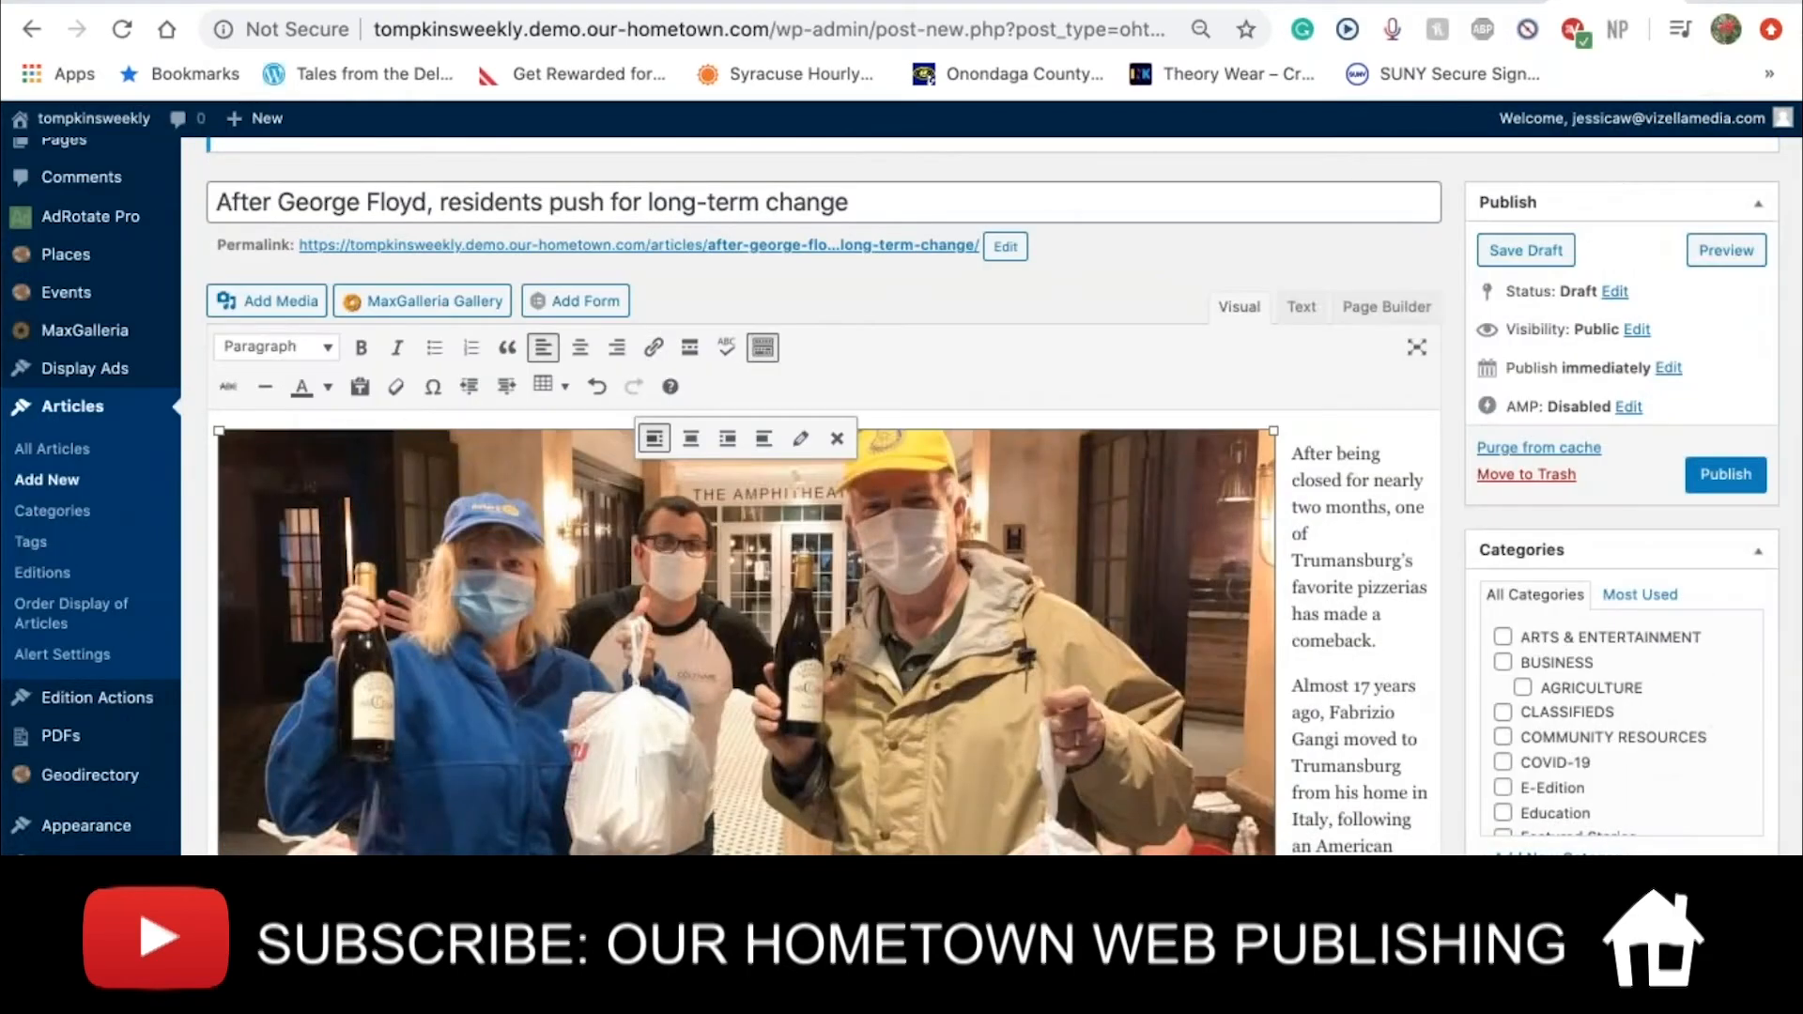
{"action": "scroll", "coordinate": [729, 564], "scroll_direction": "down", "scroll_amount": 3}
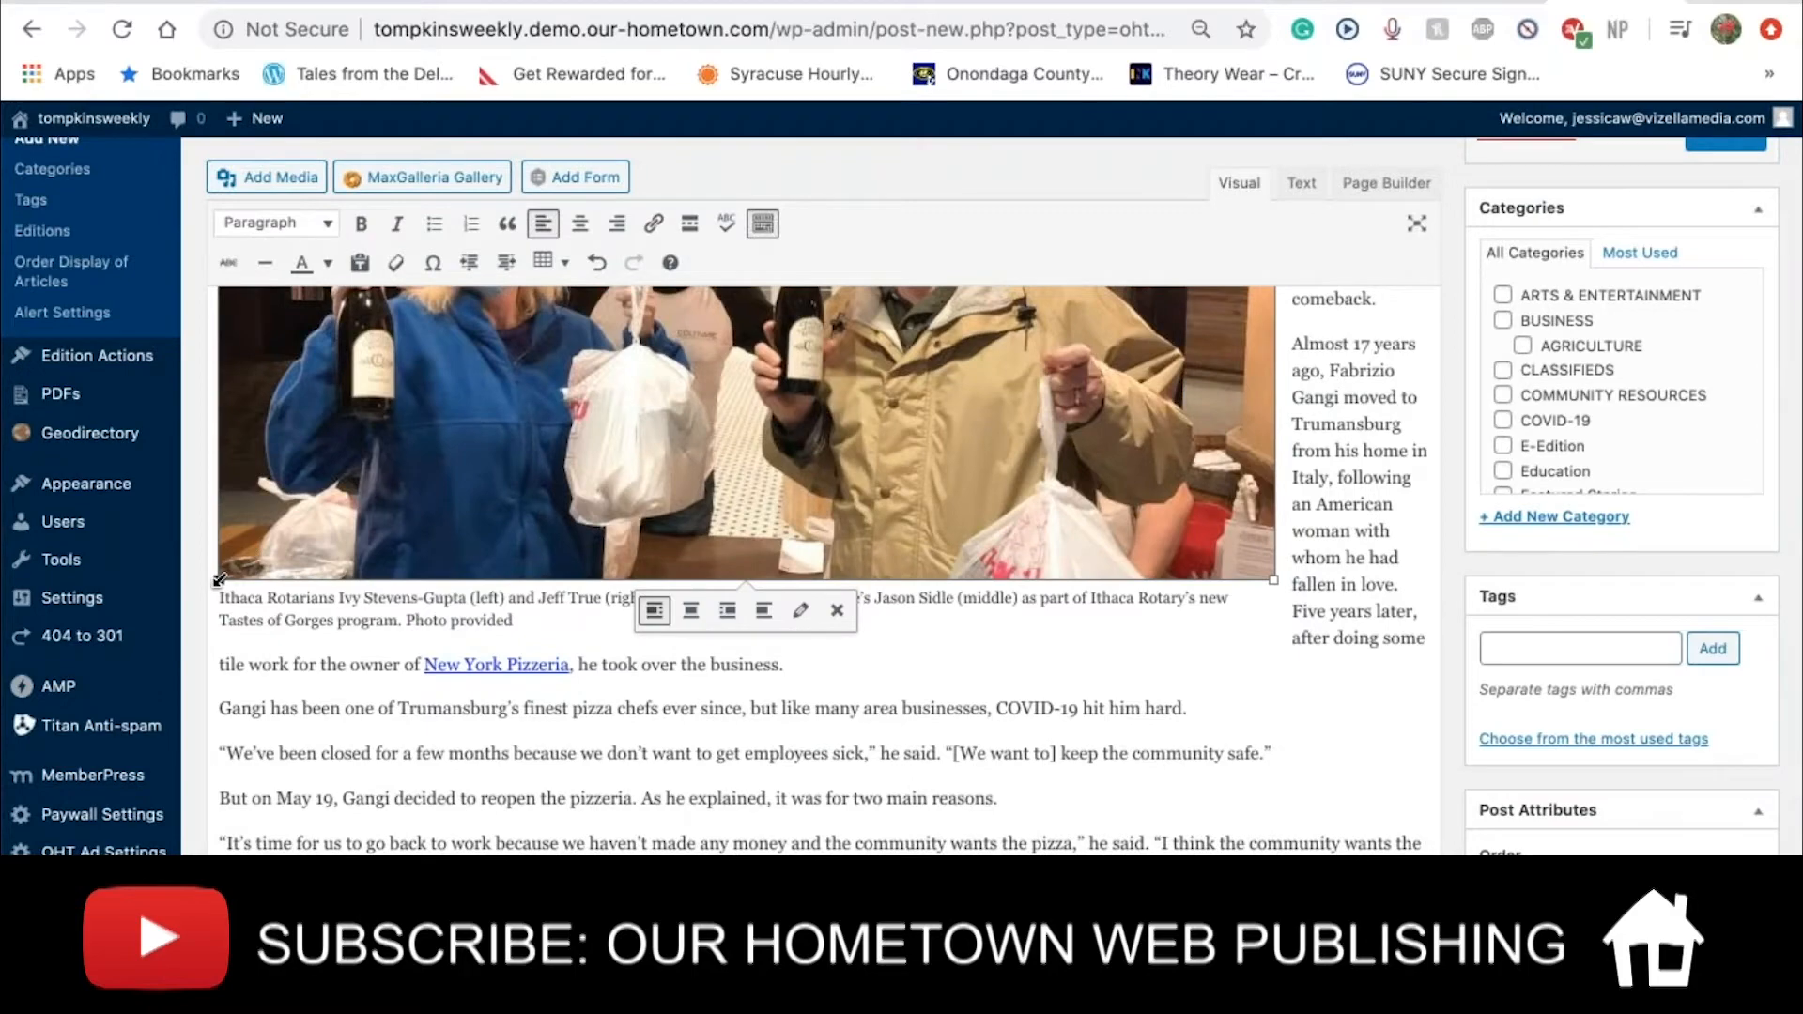
Shrink the photo further to about 833 × 387 and reselect it in the body
{"action": "left_click_drag", "start_coordinate": [226, 569], "coordinate": [277, 512]}
{"action": "scroll", "coordinate": [432, 733], "scroll_direction": "up", "scroll_amount": 5}
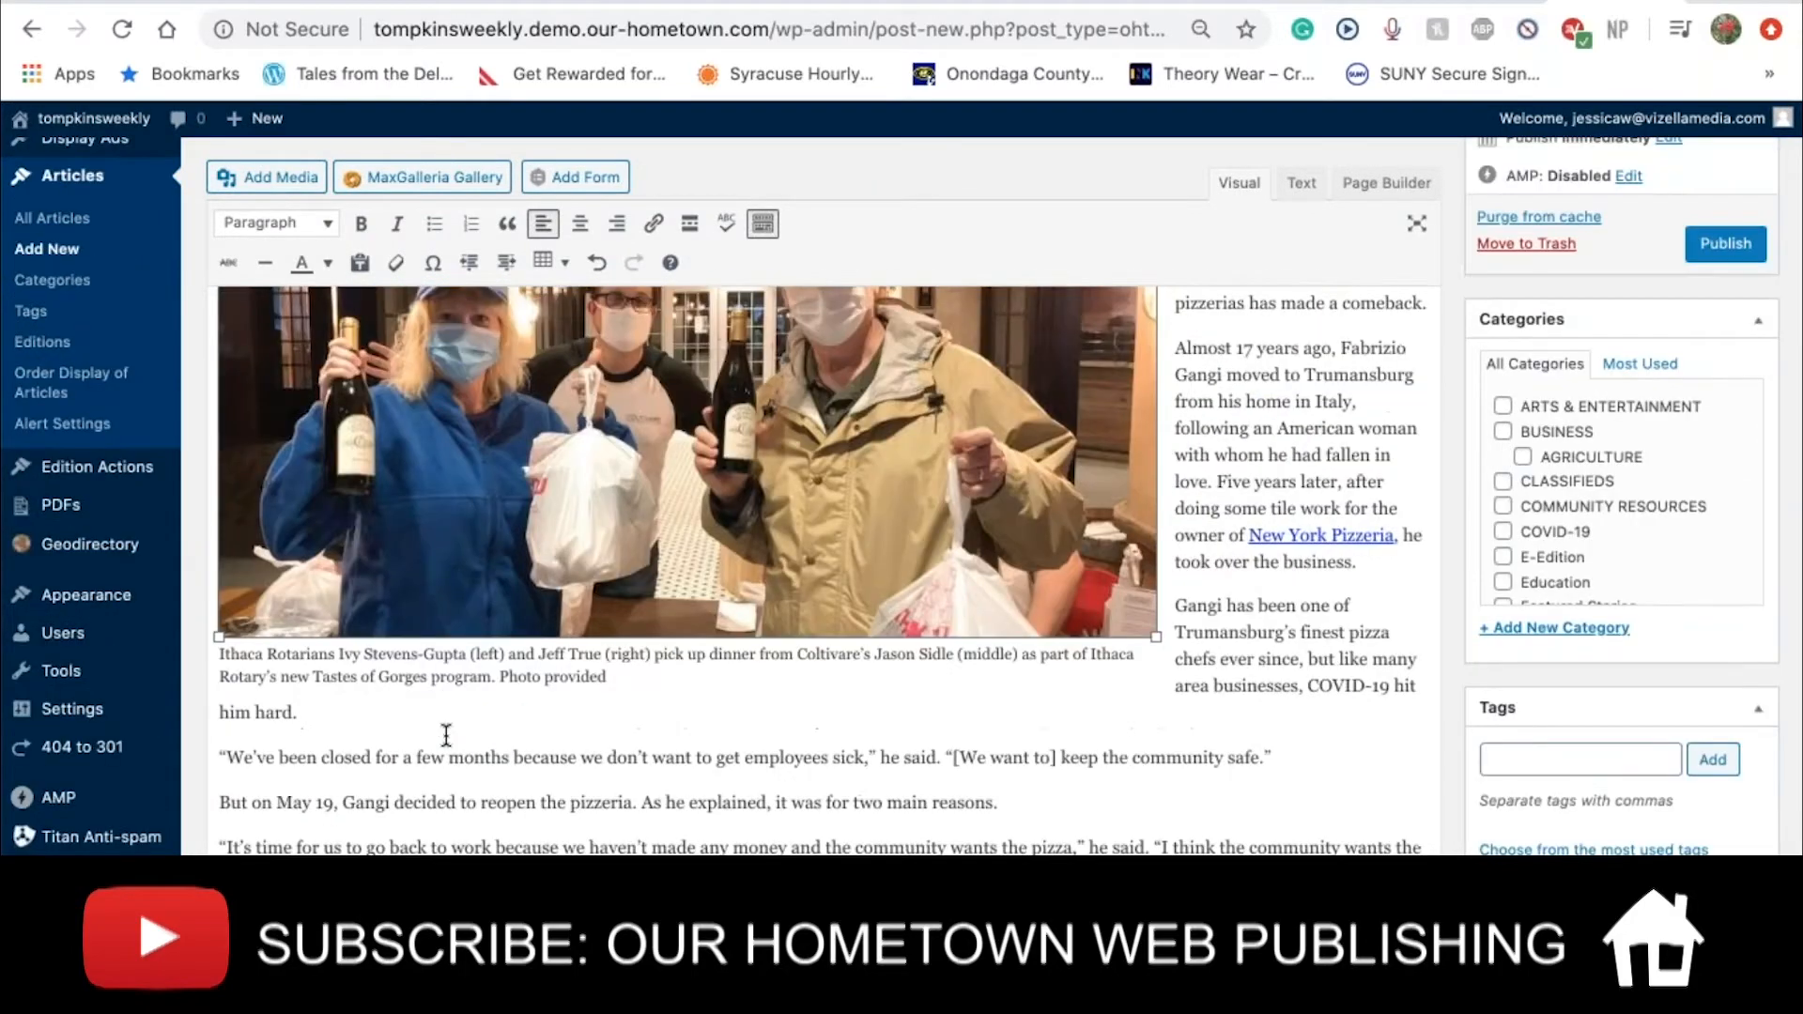
{"action": "scroll", "coordinate": [446, 735], "scroll_direction": "up", "scroll_amount": 2}
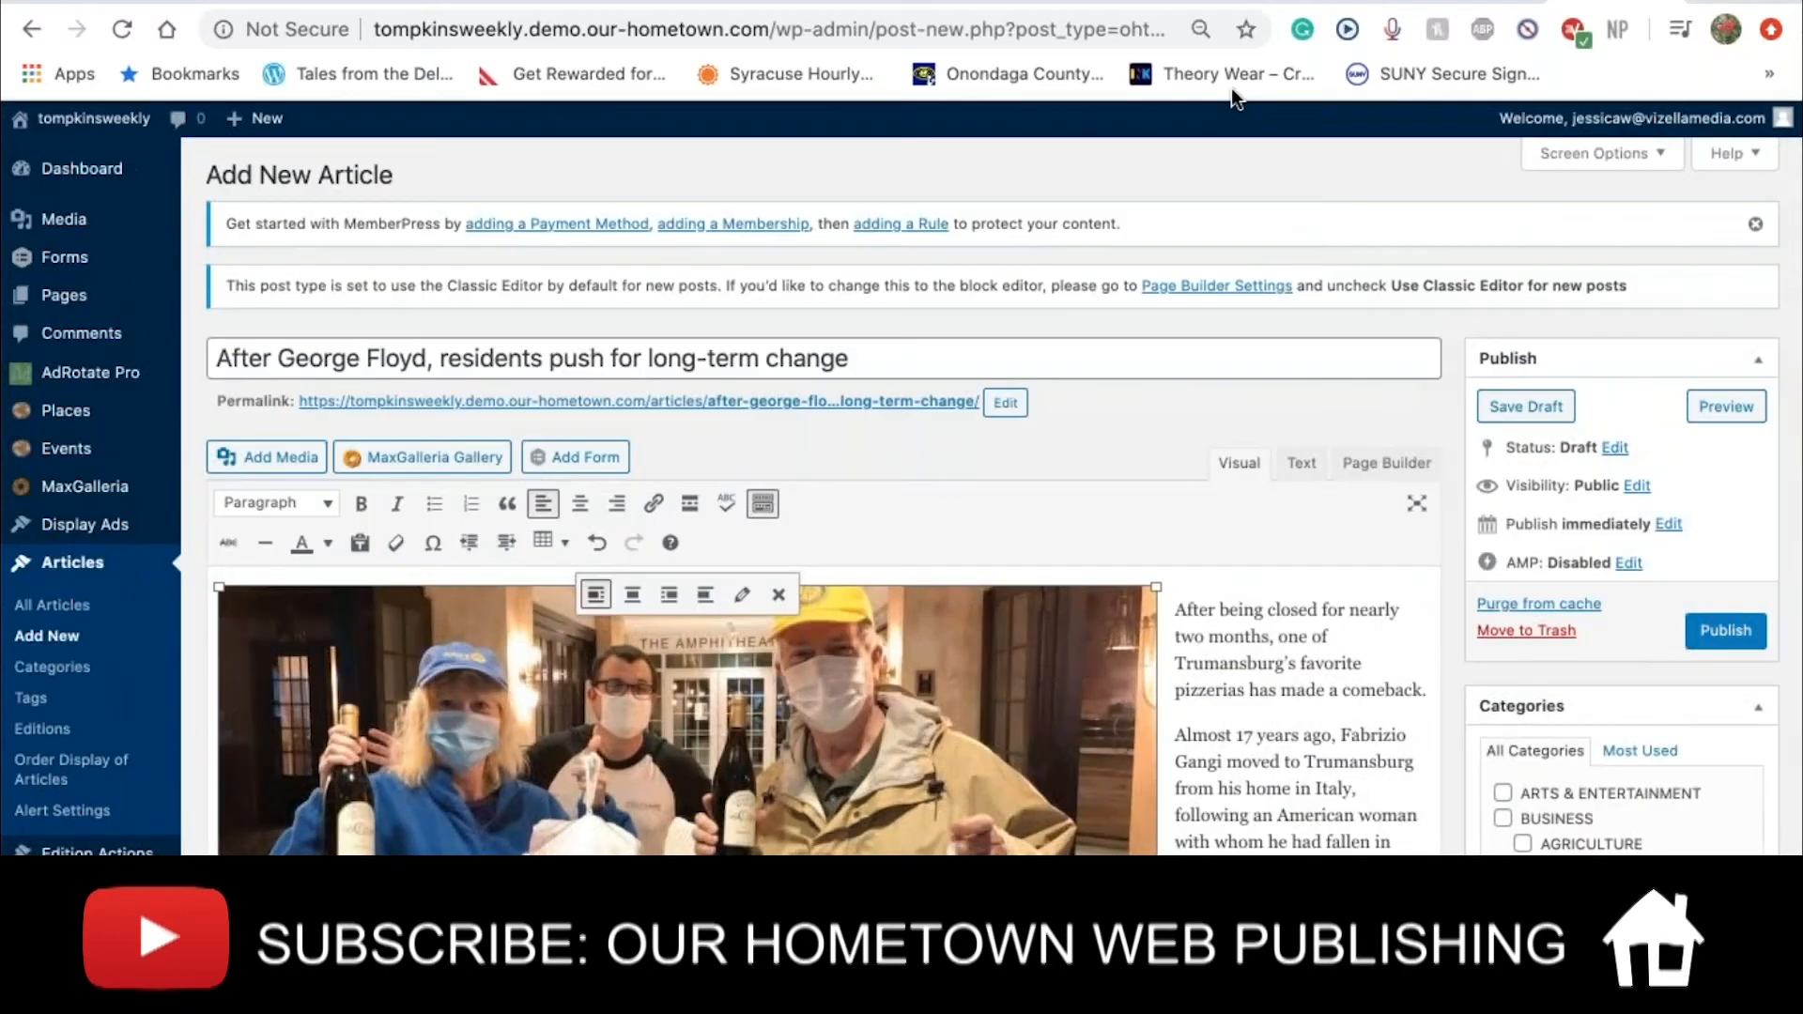
{"action": "left_click", "coordinate": [1318, 87]}
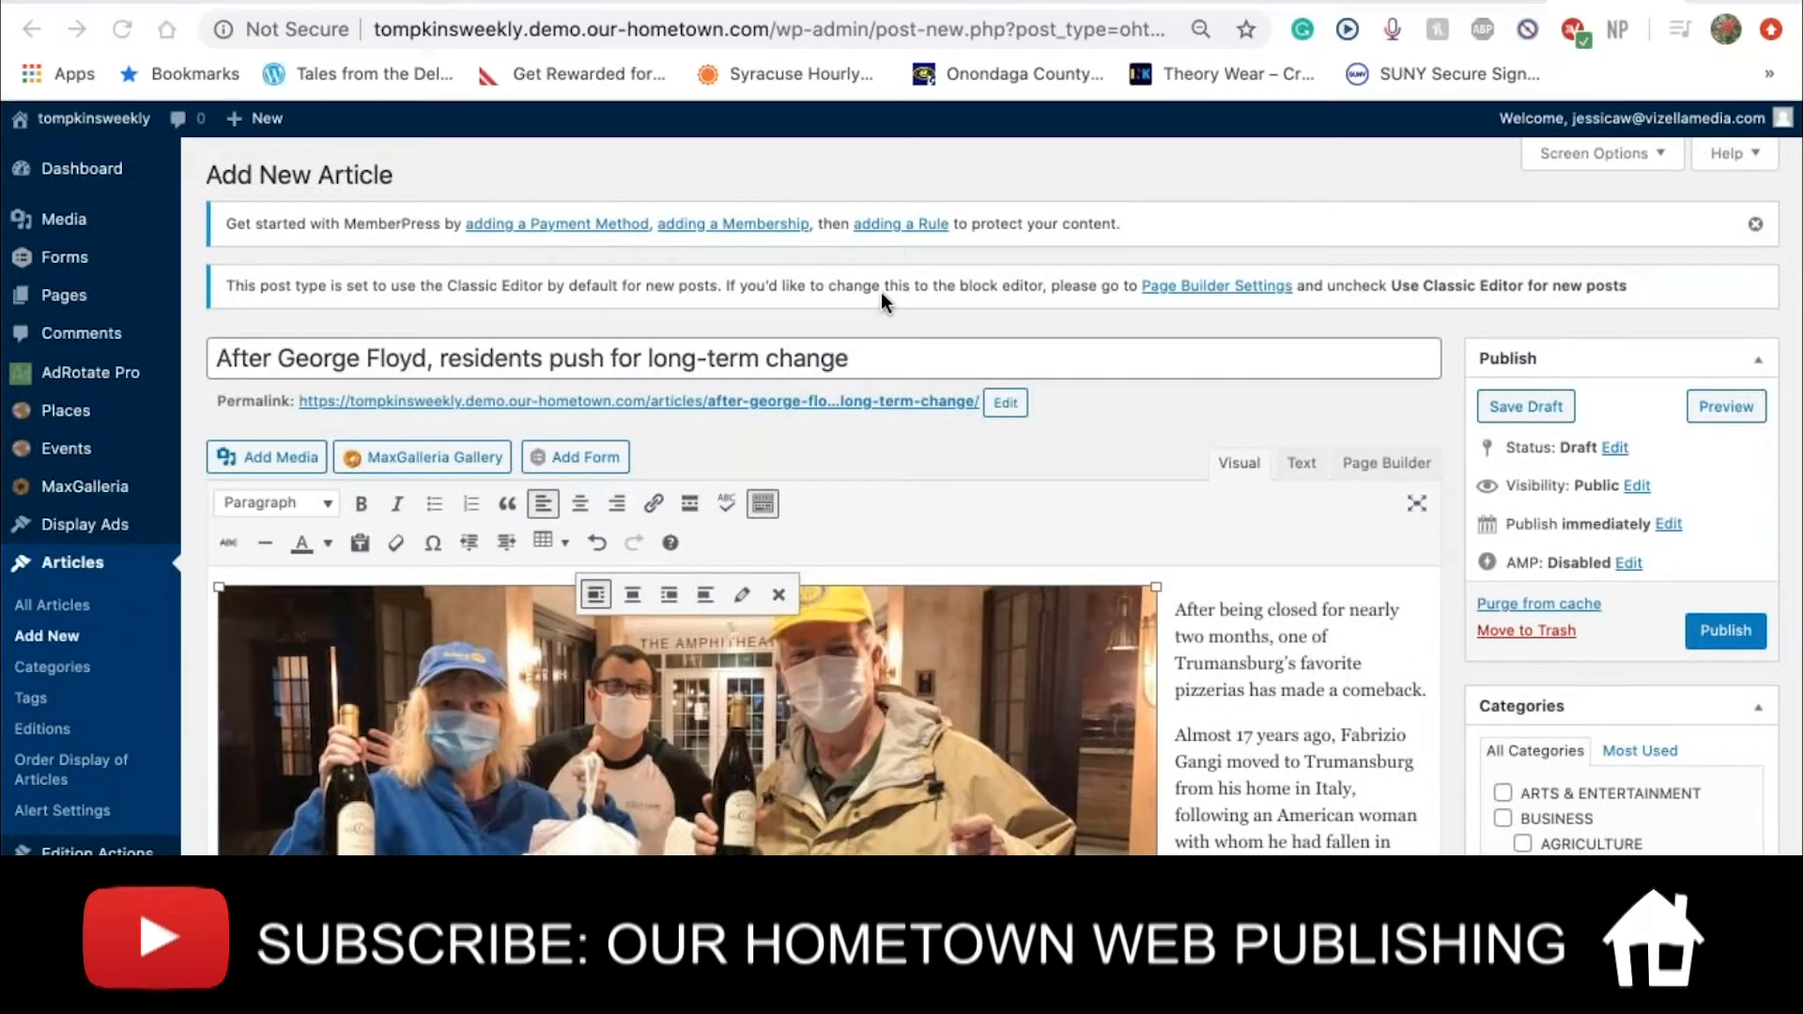
{"action": "scroll", "coordinate": [650, 543], "scroll_direction": "down", "scroll_amount": 3}
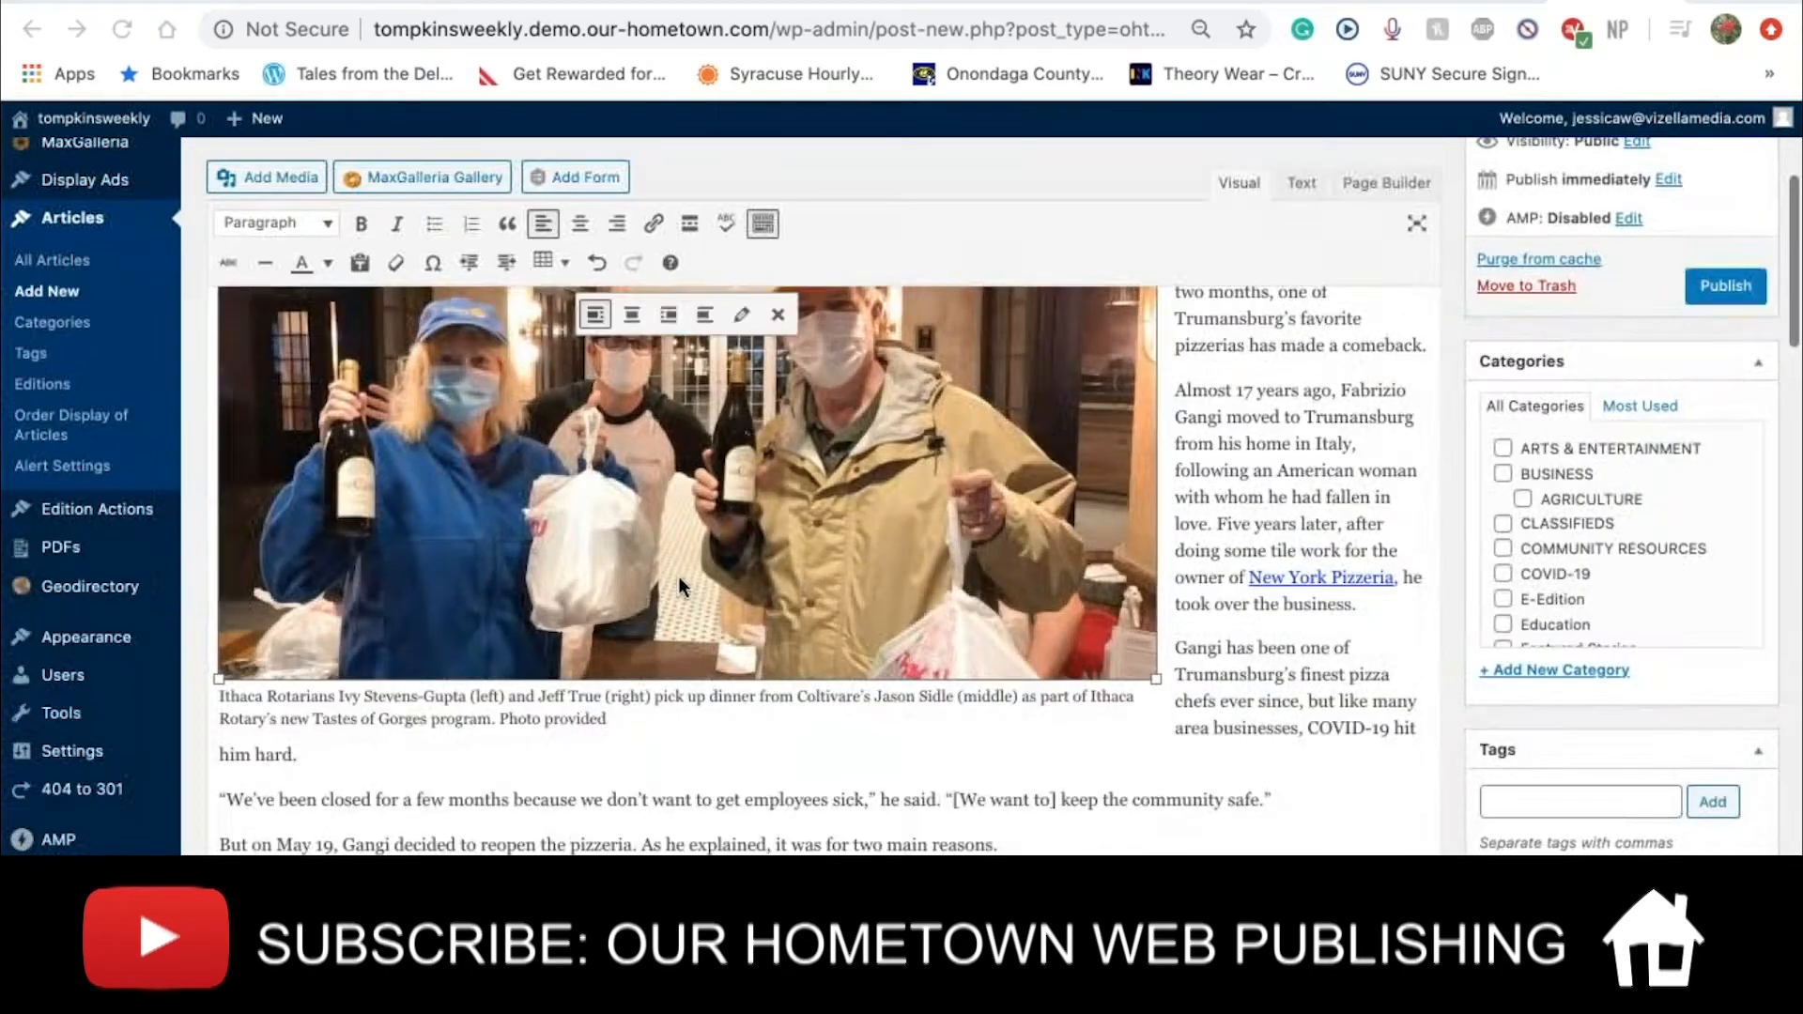
{"action": "scroll", "coordinate": [624, 723], "scroll_direction": "up", "scroll_amount": 5}
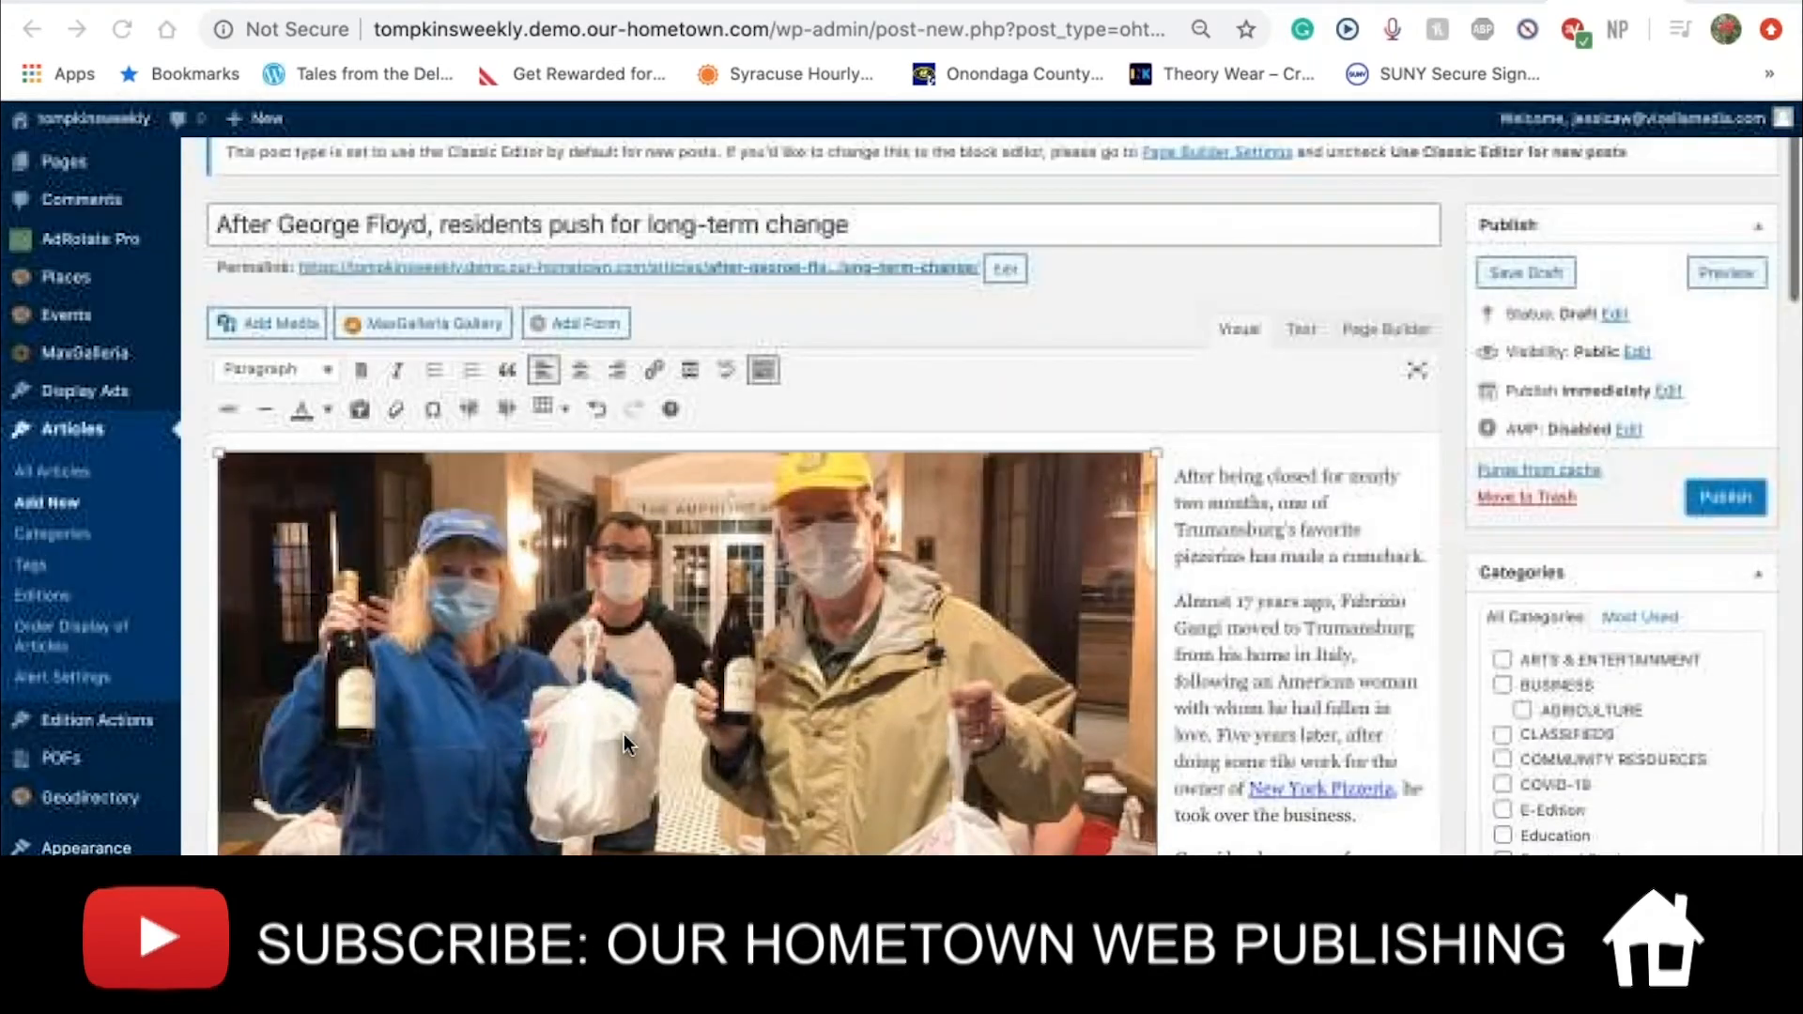
{"action": "left_click", "coordinate": [624, 734]}
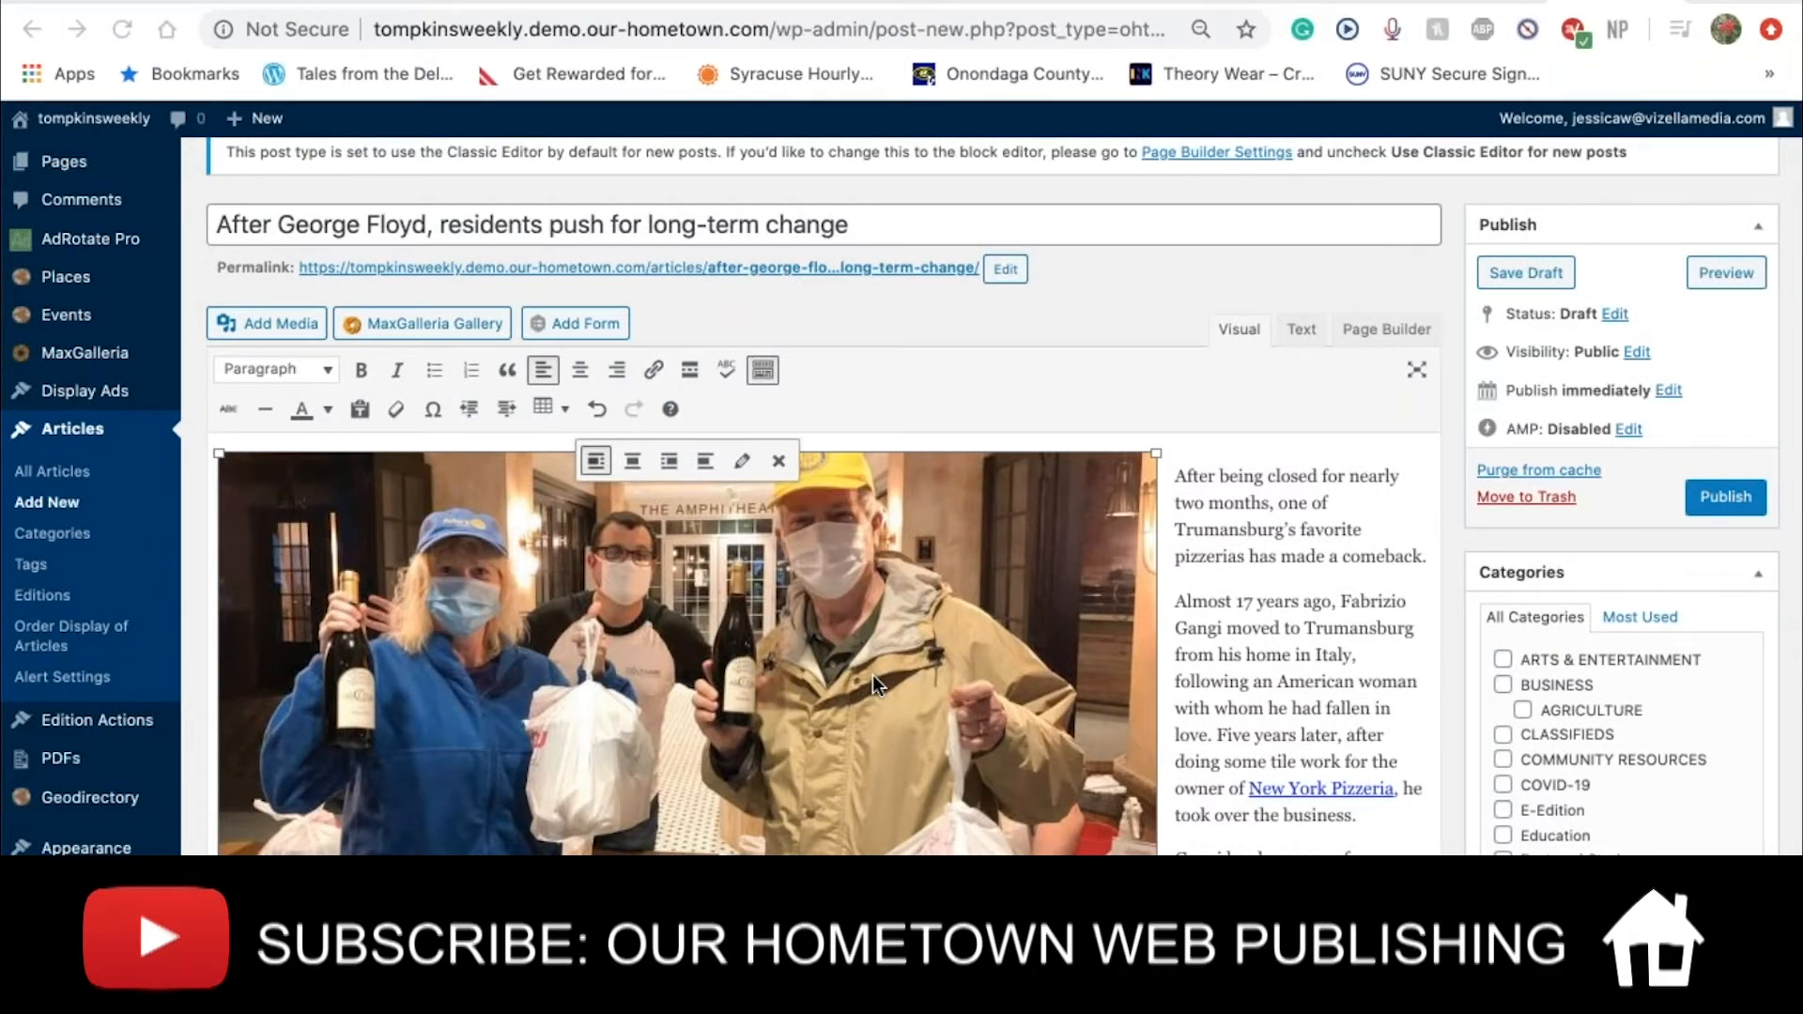
{"action": "scroll", "coordinate": [871, 675], "scroll_direction": "down", "scroll_amount": 15}
Tick the Breaking Story checkbox below the editor to flag the draft
{"action": "scroll", "coordinate": [871, 674], "scroll_direction": "down", "scroll_amount": 10}
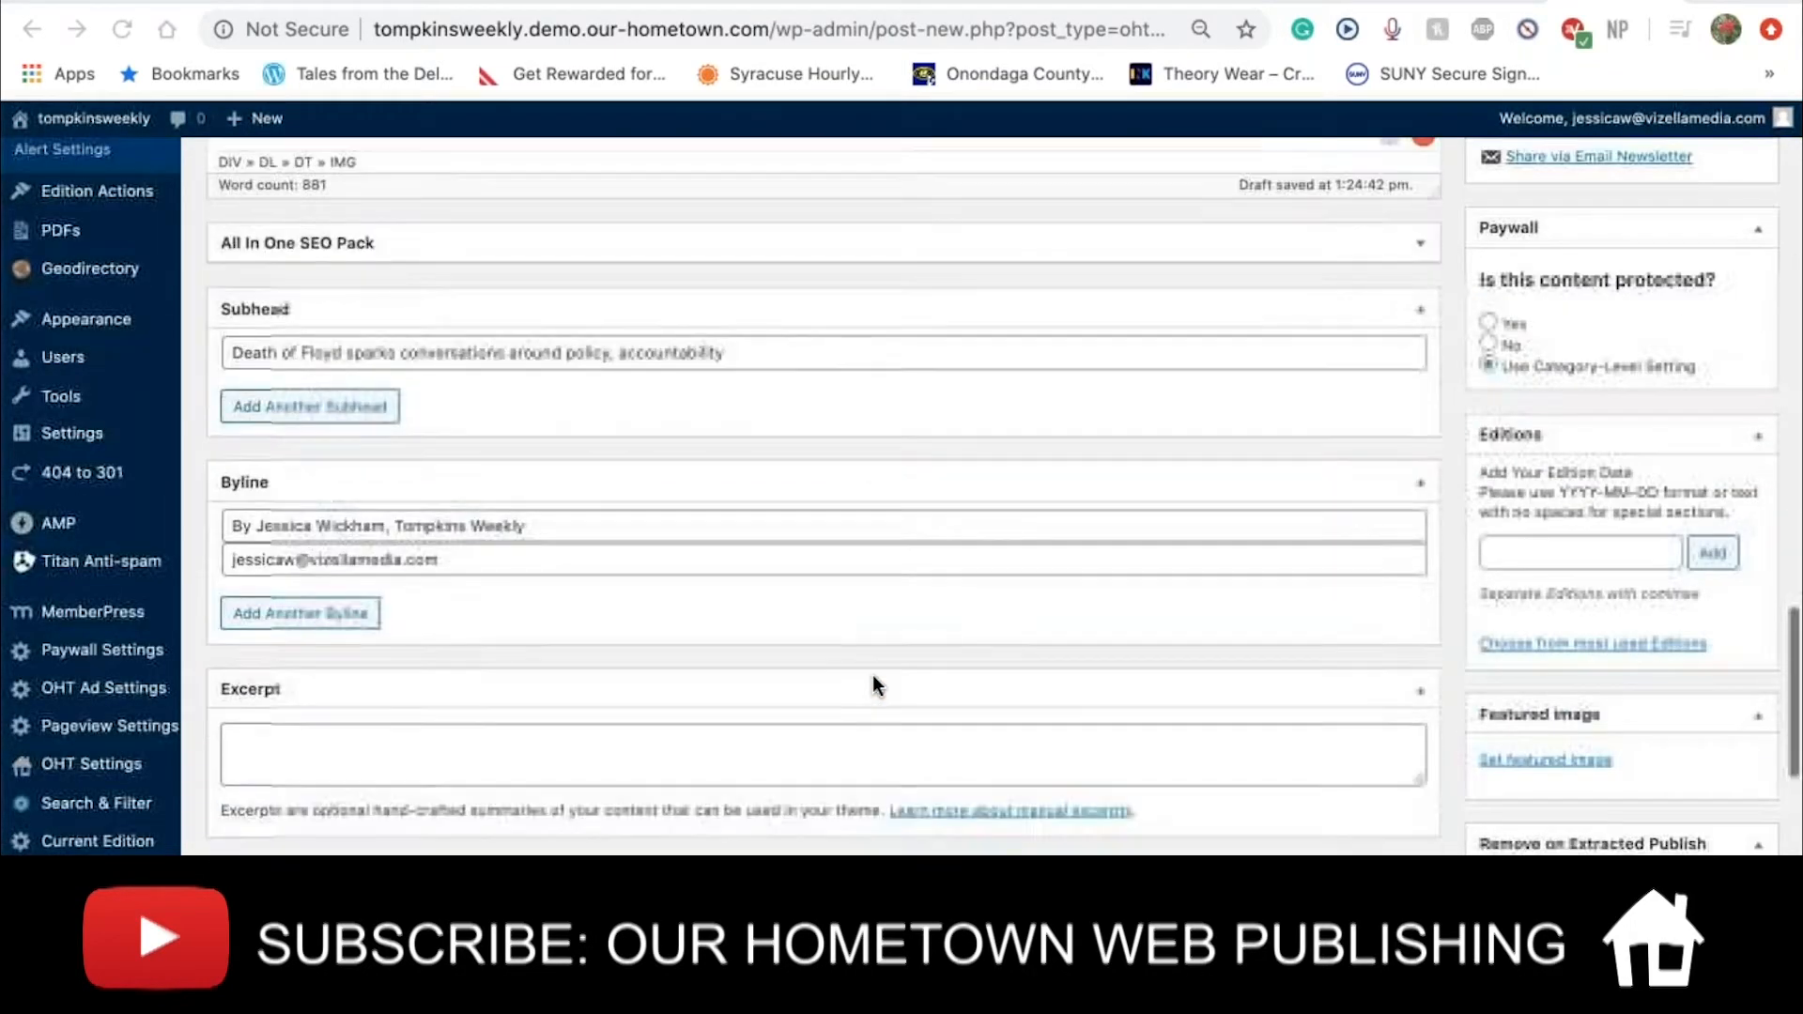
{"action": "left_click", "coordinate": [448, 447]}
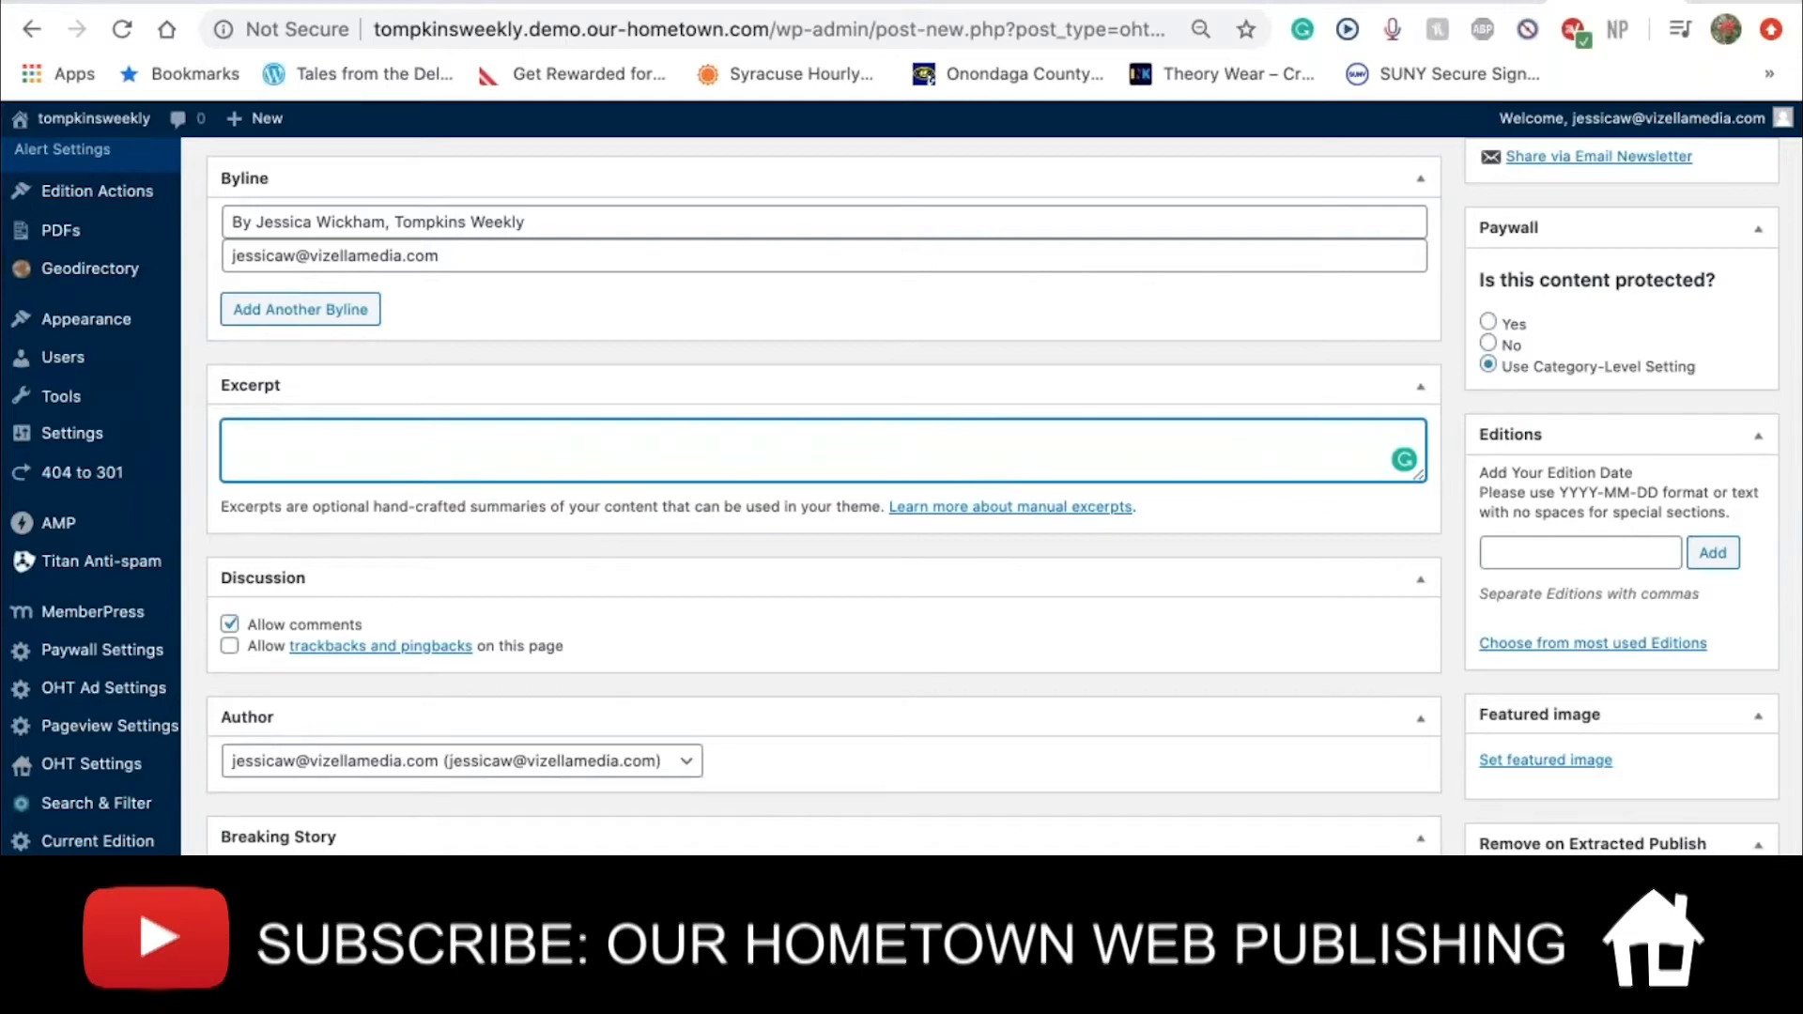
{"action": "scroll", "coordinate": [244, 620], "scroll_direction": "down", "scroll_amount": 3}
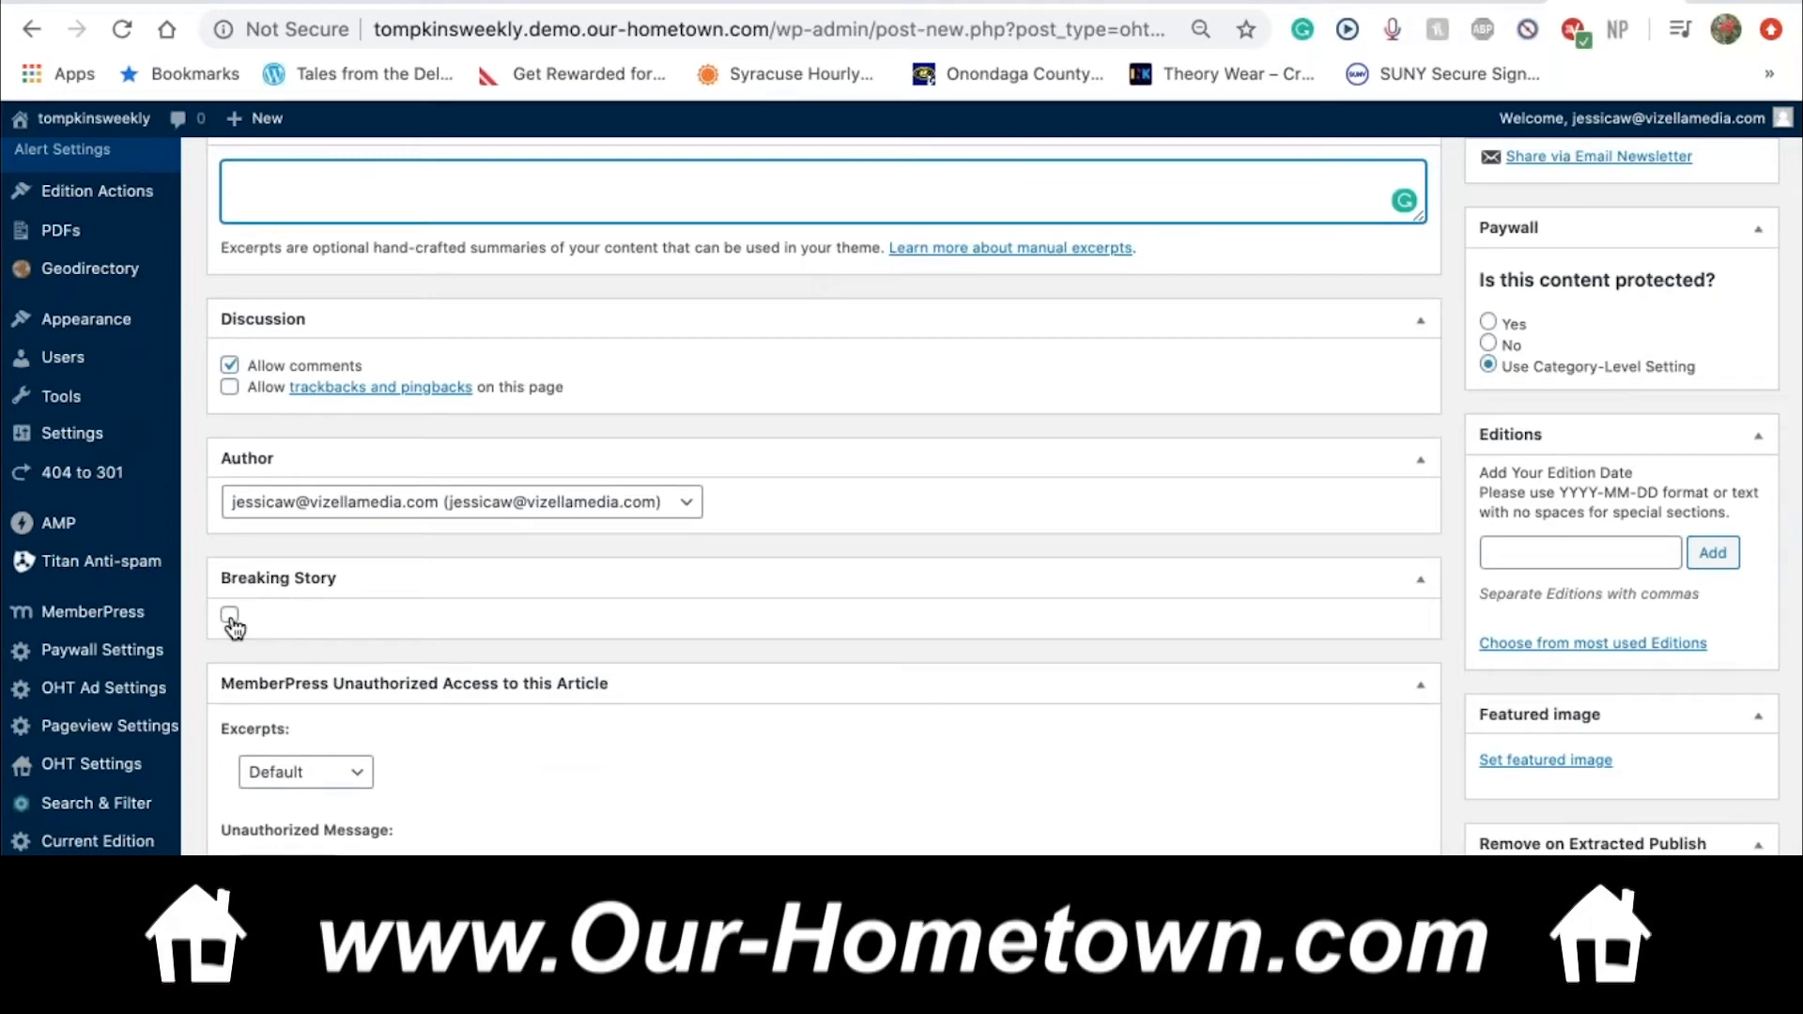
{"action": "left_click", "coordinate": [230, 616]}
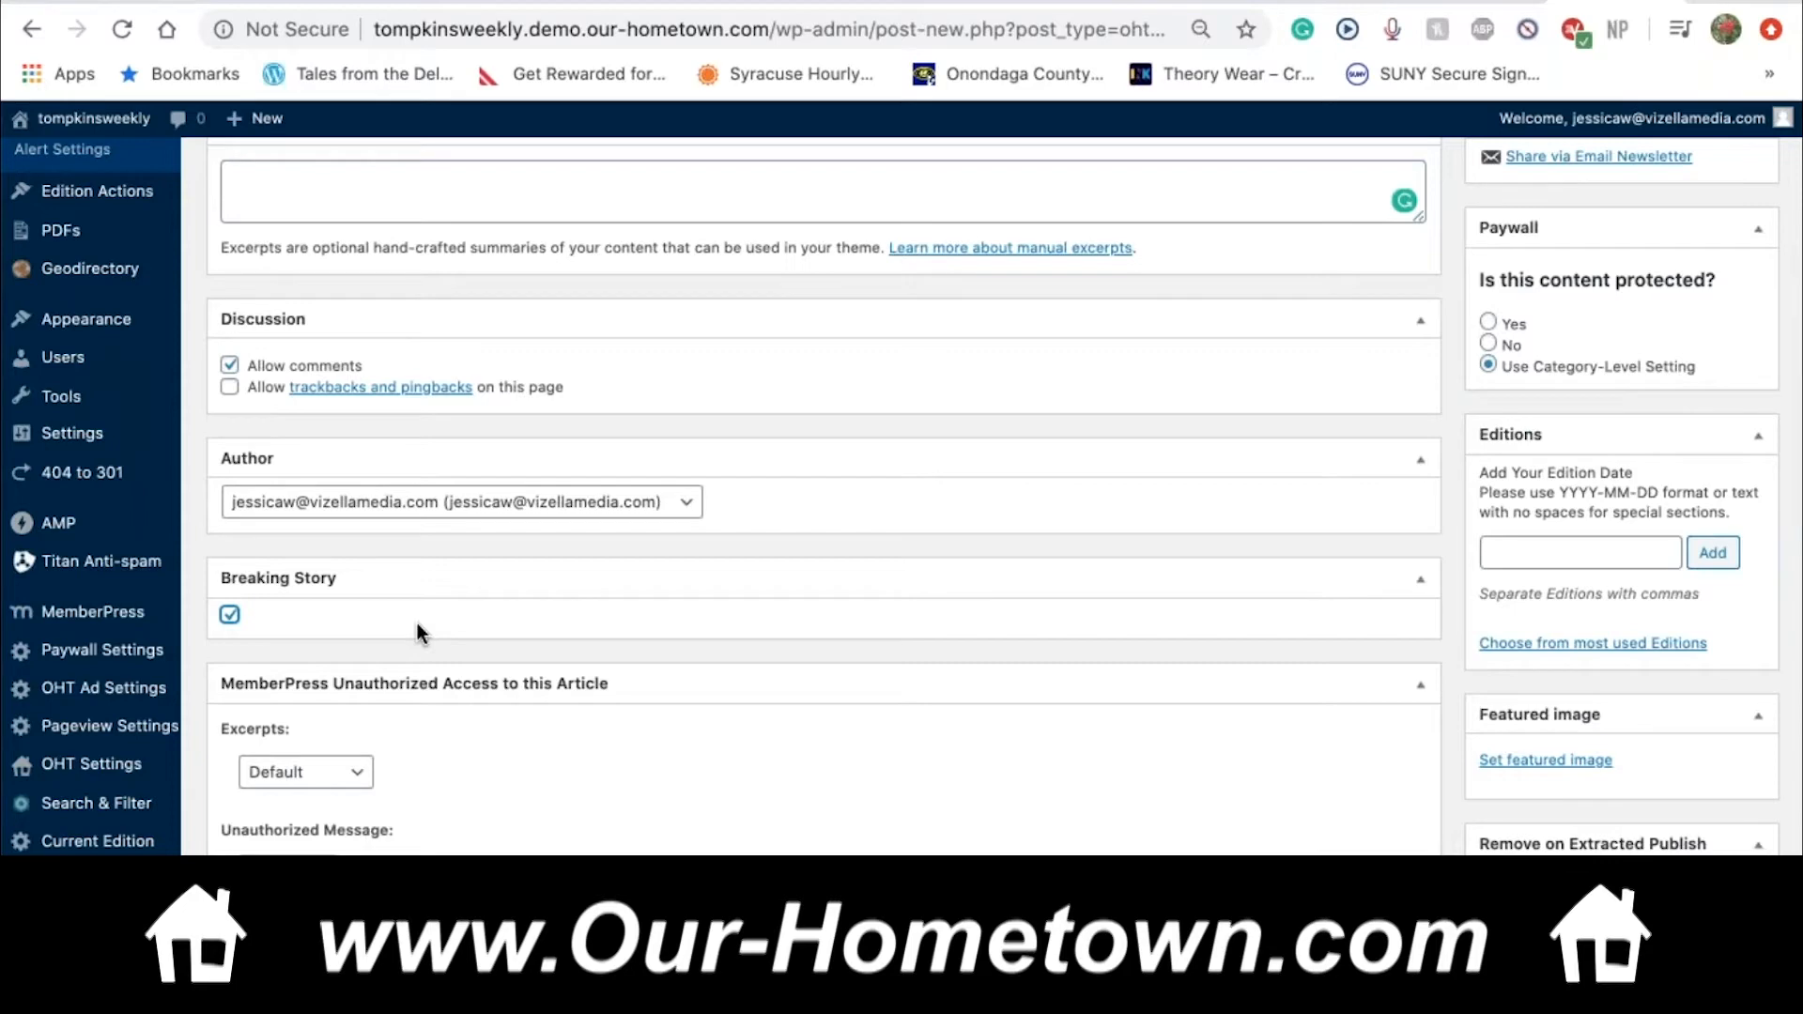
{"action": "scroll", "coordinate": [417, 623], "scroll_direction": "down", "scroll_amount": 1}
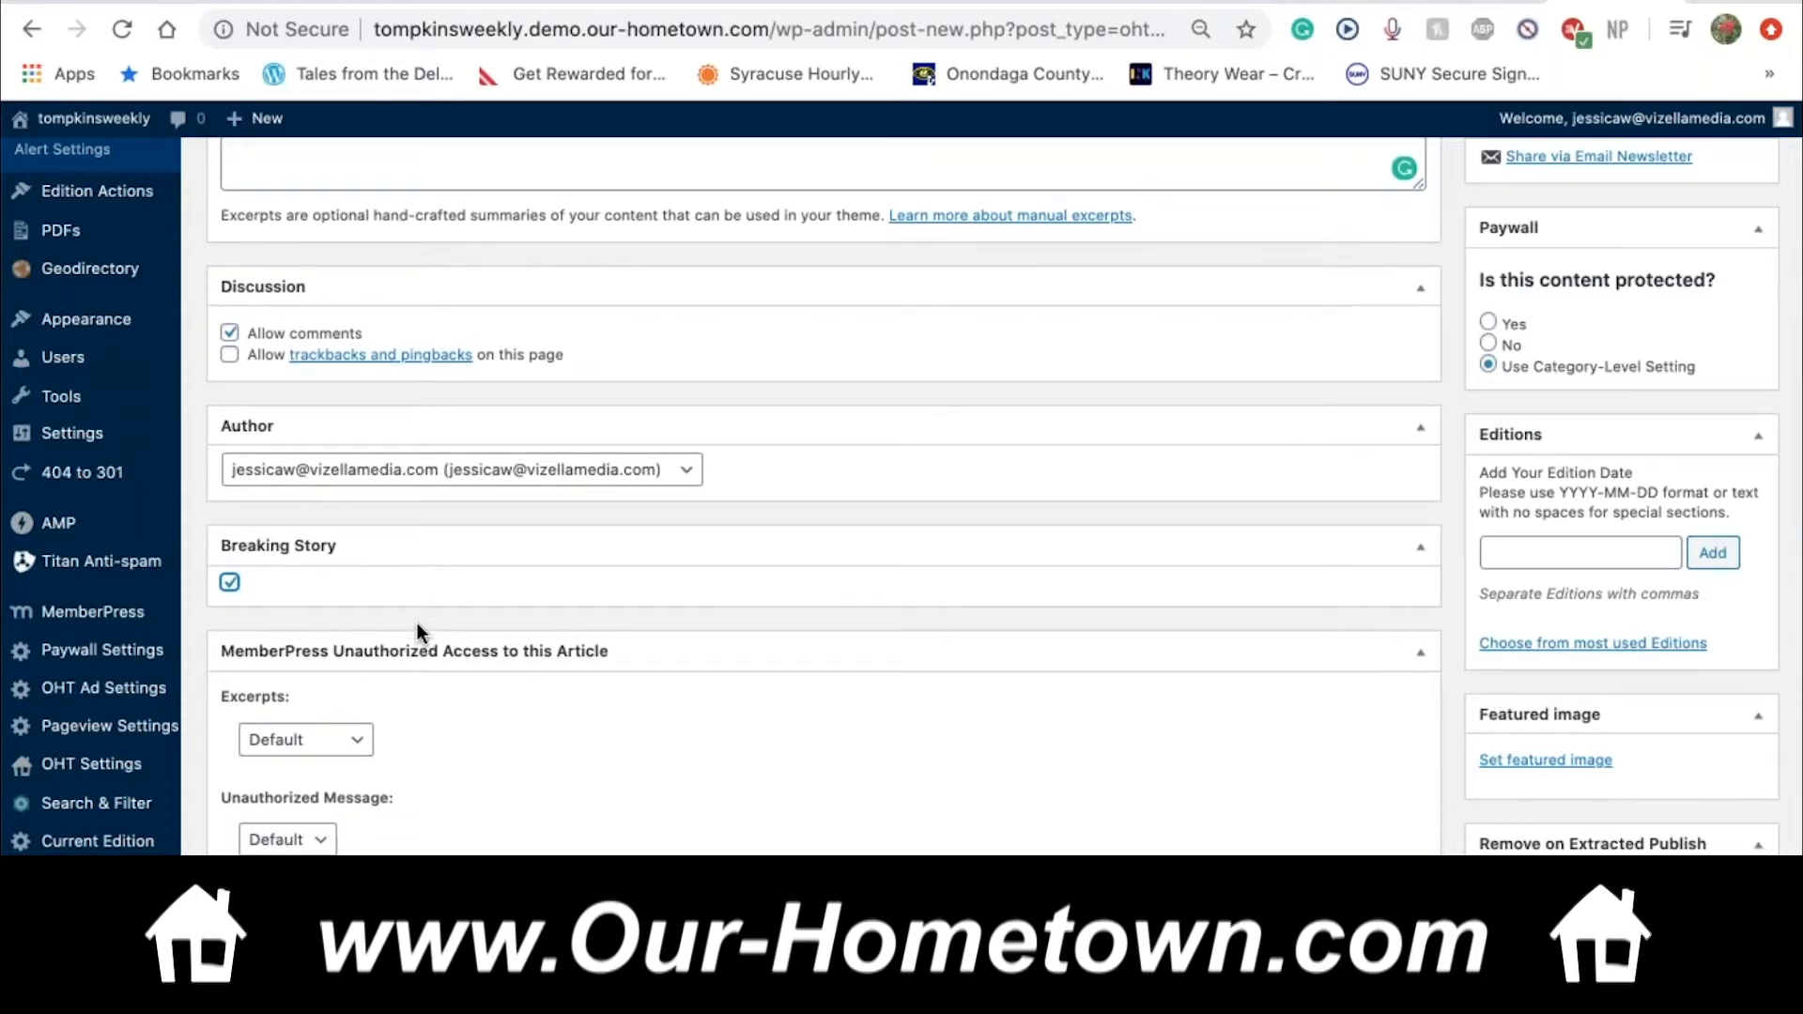
{"action": "scroll", "coordinate": [417, 623], "scroll_direction": "down", "scroll_amount": 1}
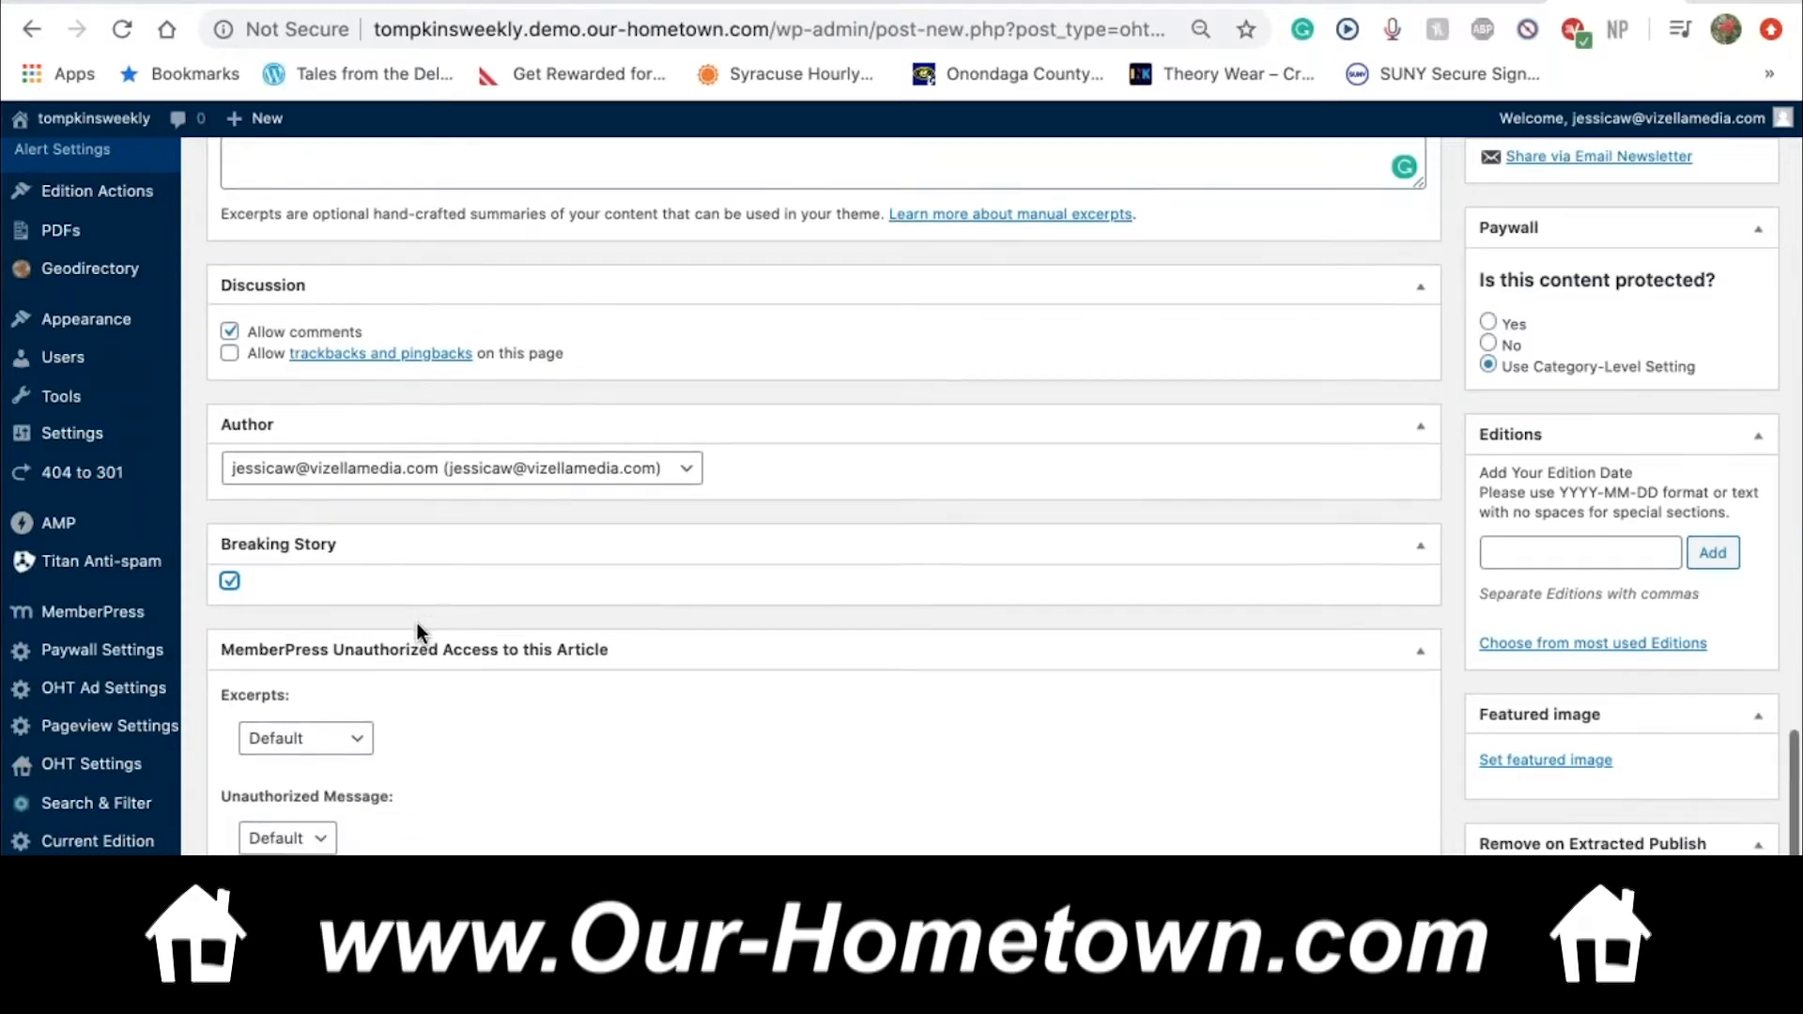
{"action": "scroll", "coordinate": [417, 623], "scroll_direction": "up", "scroll_amount": 10}
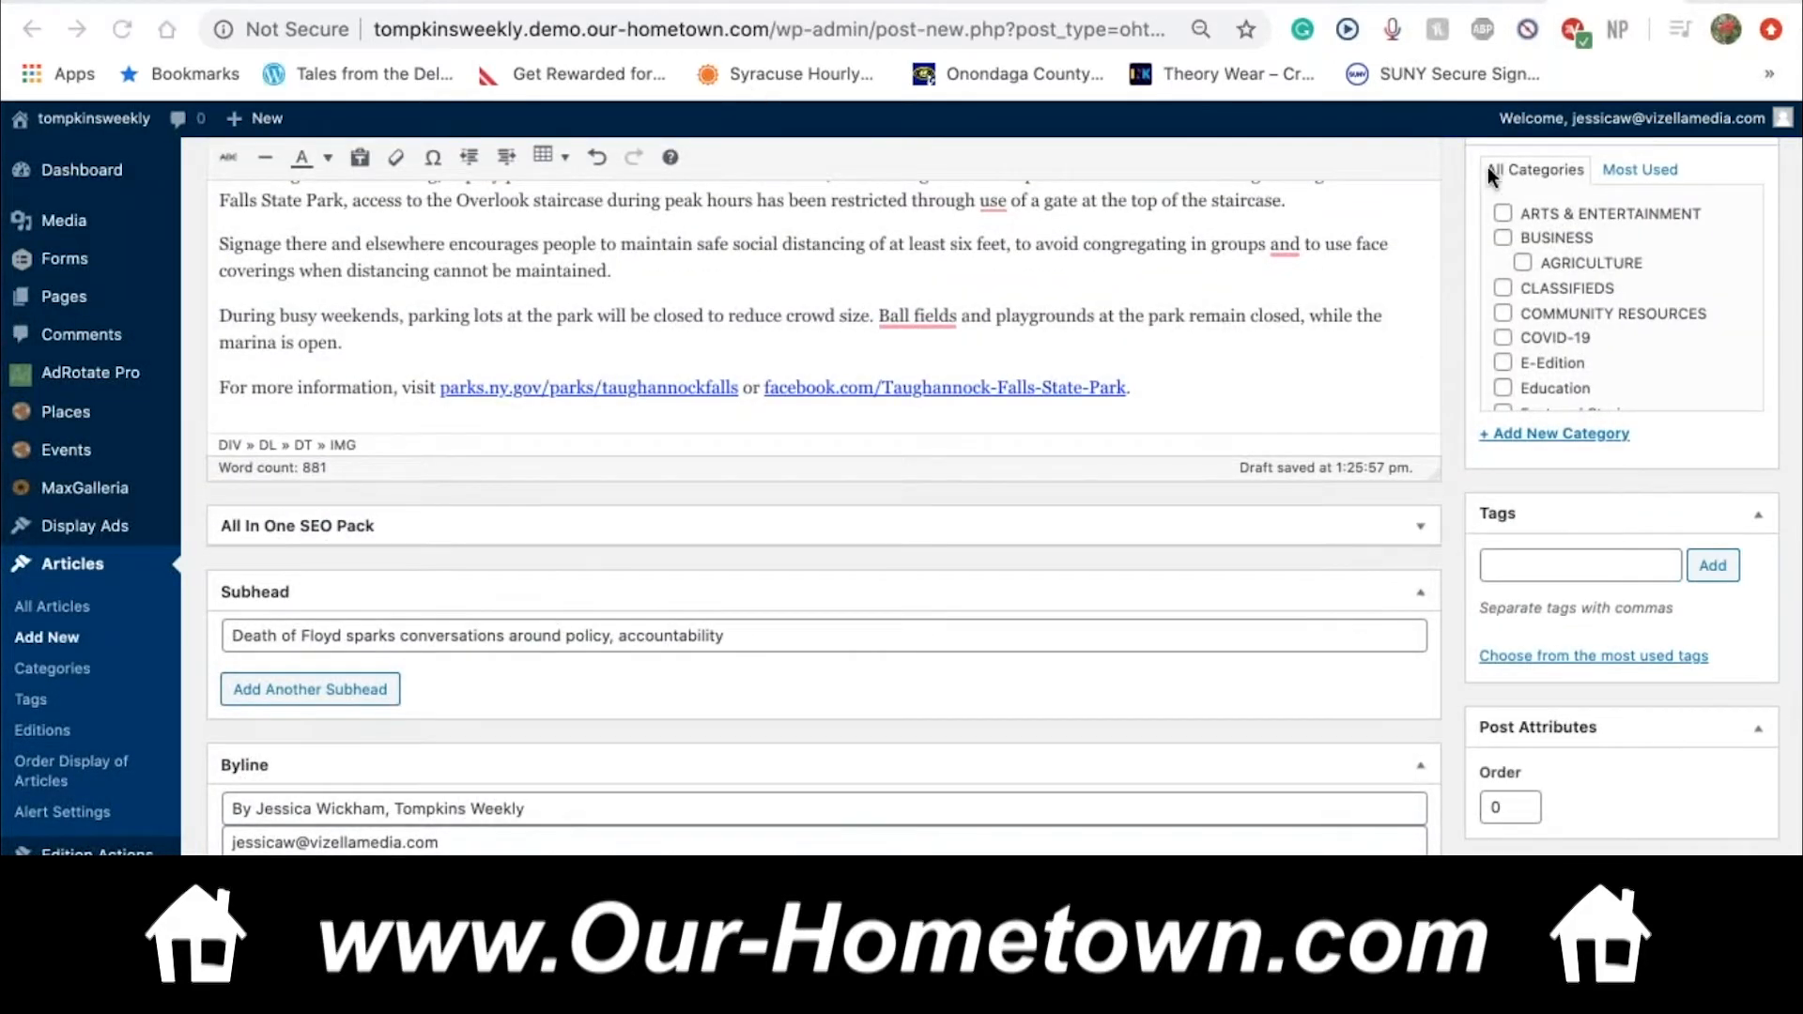
Tick the ARTS & ENTERTAINMENT, BUSINESS and LOCAL NEWS categories, then open the Editions date picker
{"action": "left_click", "coordinate": [1502, 215]}
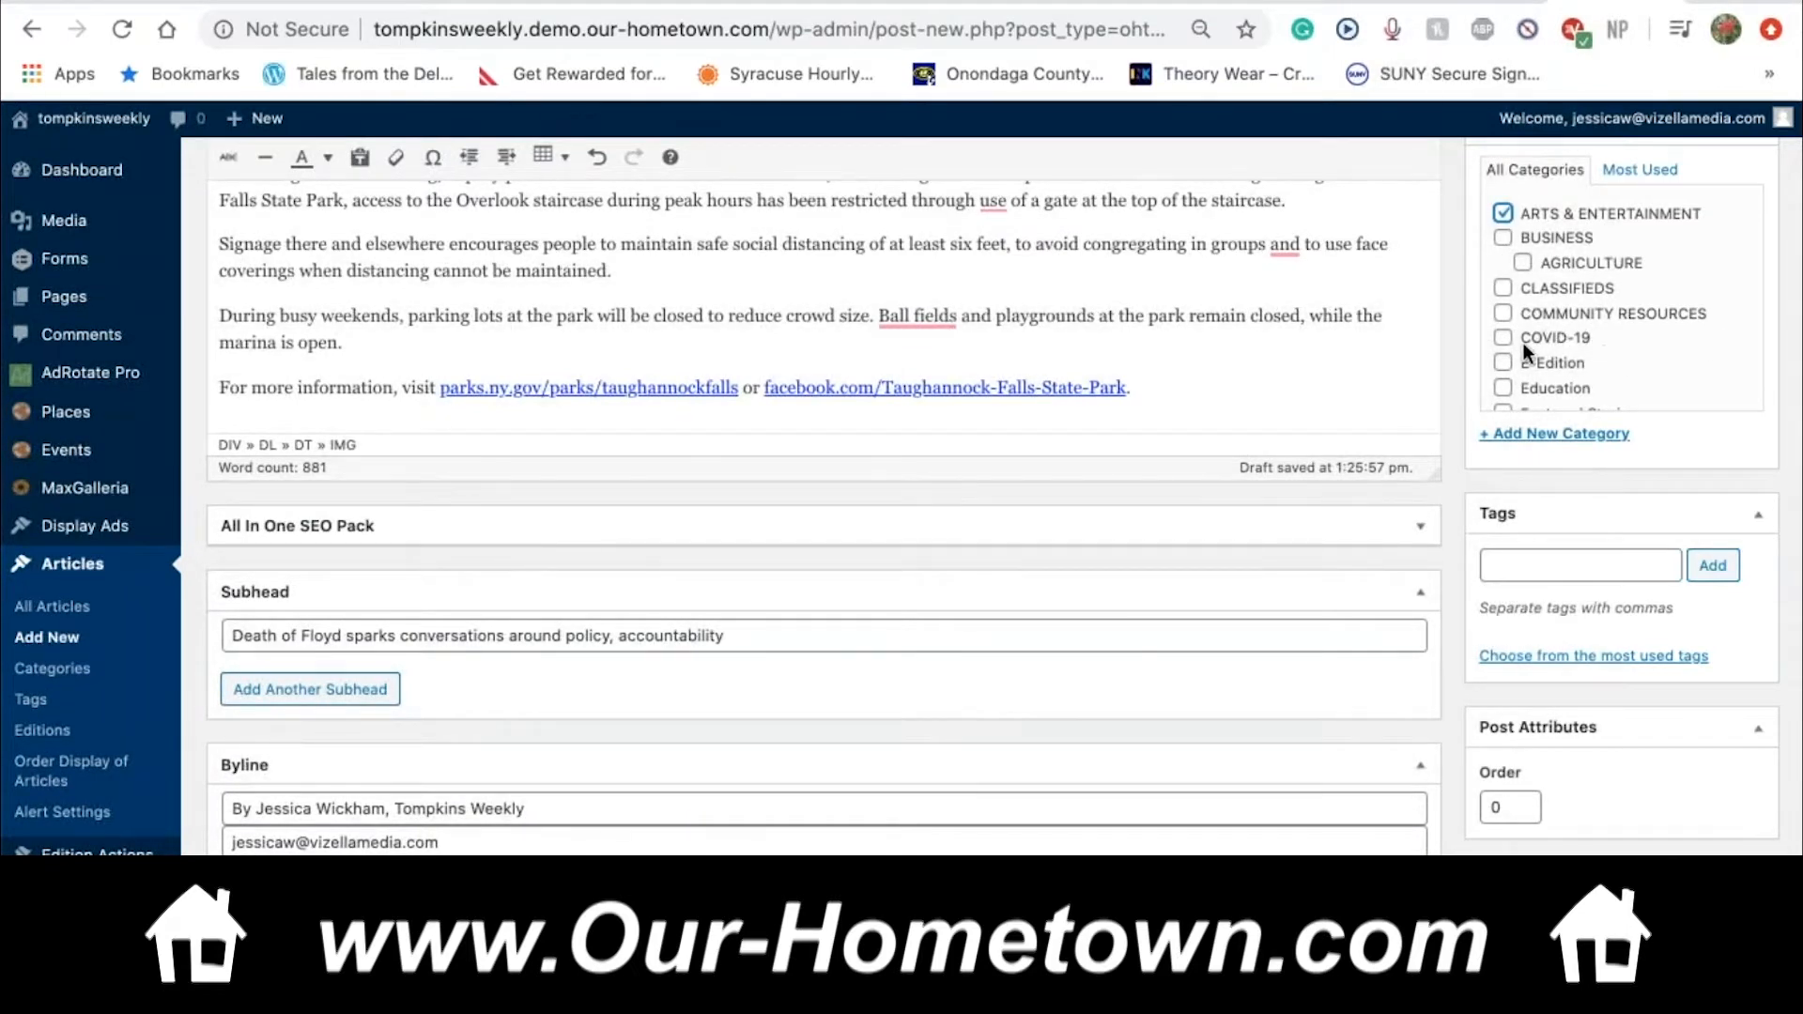
{"action": "left_click", "coordinate": [1504, 238]}
{"action": "scroll", "coordinate": [1566, 305], "scroll_direction": "down", "scroll_amount": 3}
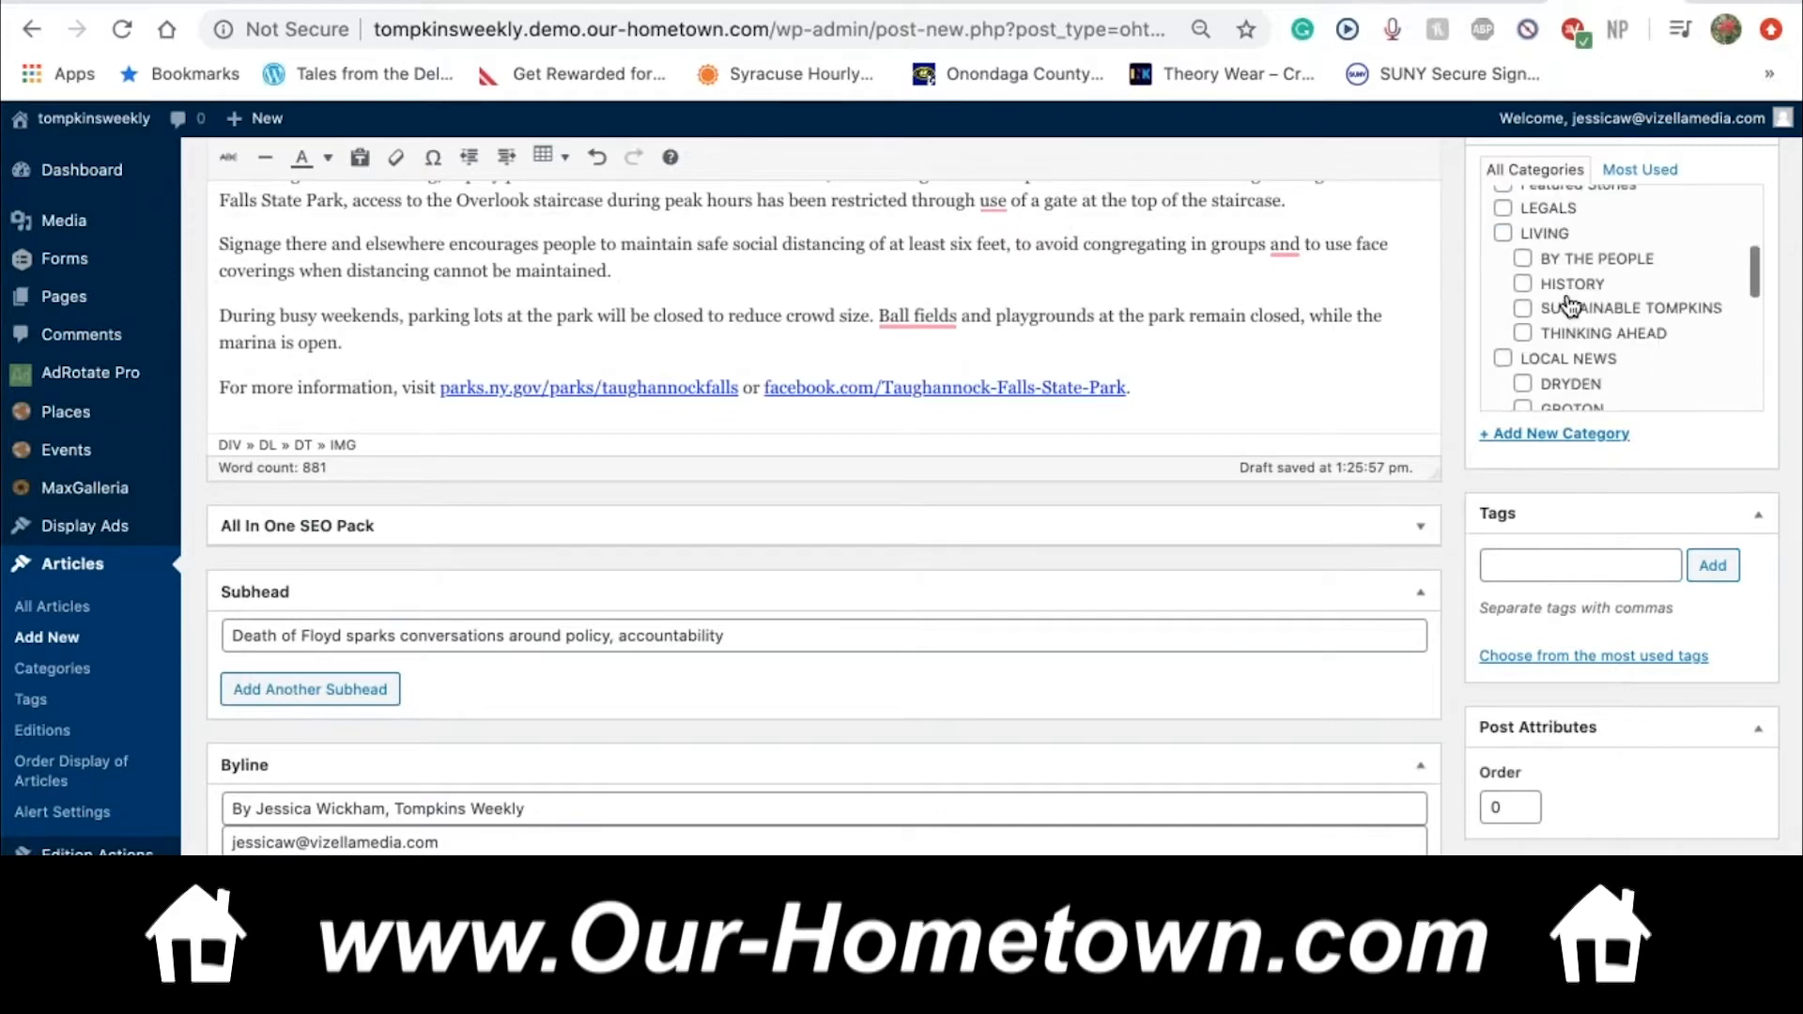
{"action": "left_click", "coordinate": [1505, 358]}
{"action": "scroll", "coordinate": [1517, 691], "scroll_direction": "down", "scroll_amount": 8}
{"action": "left_click", "coordinate": [1517, 695]}
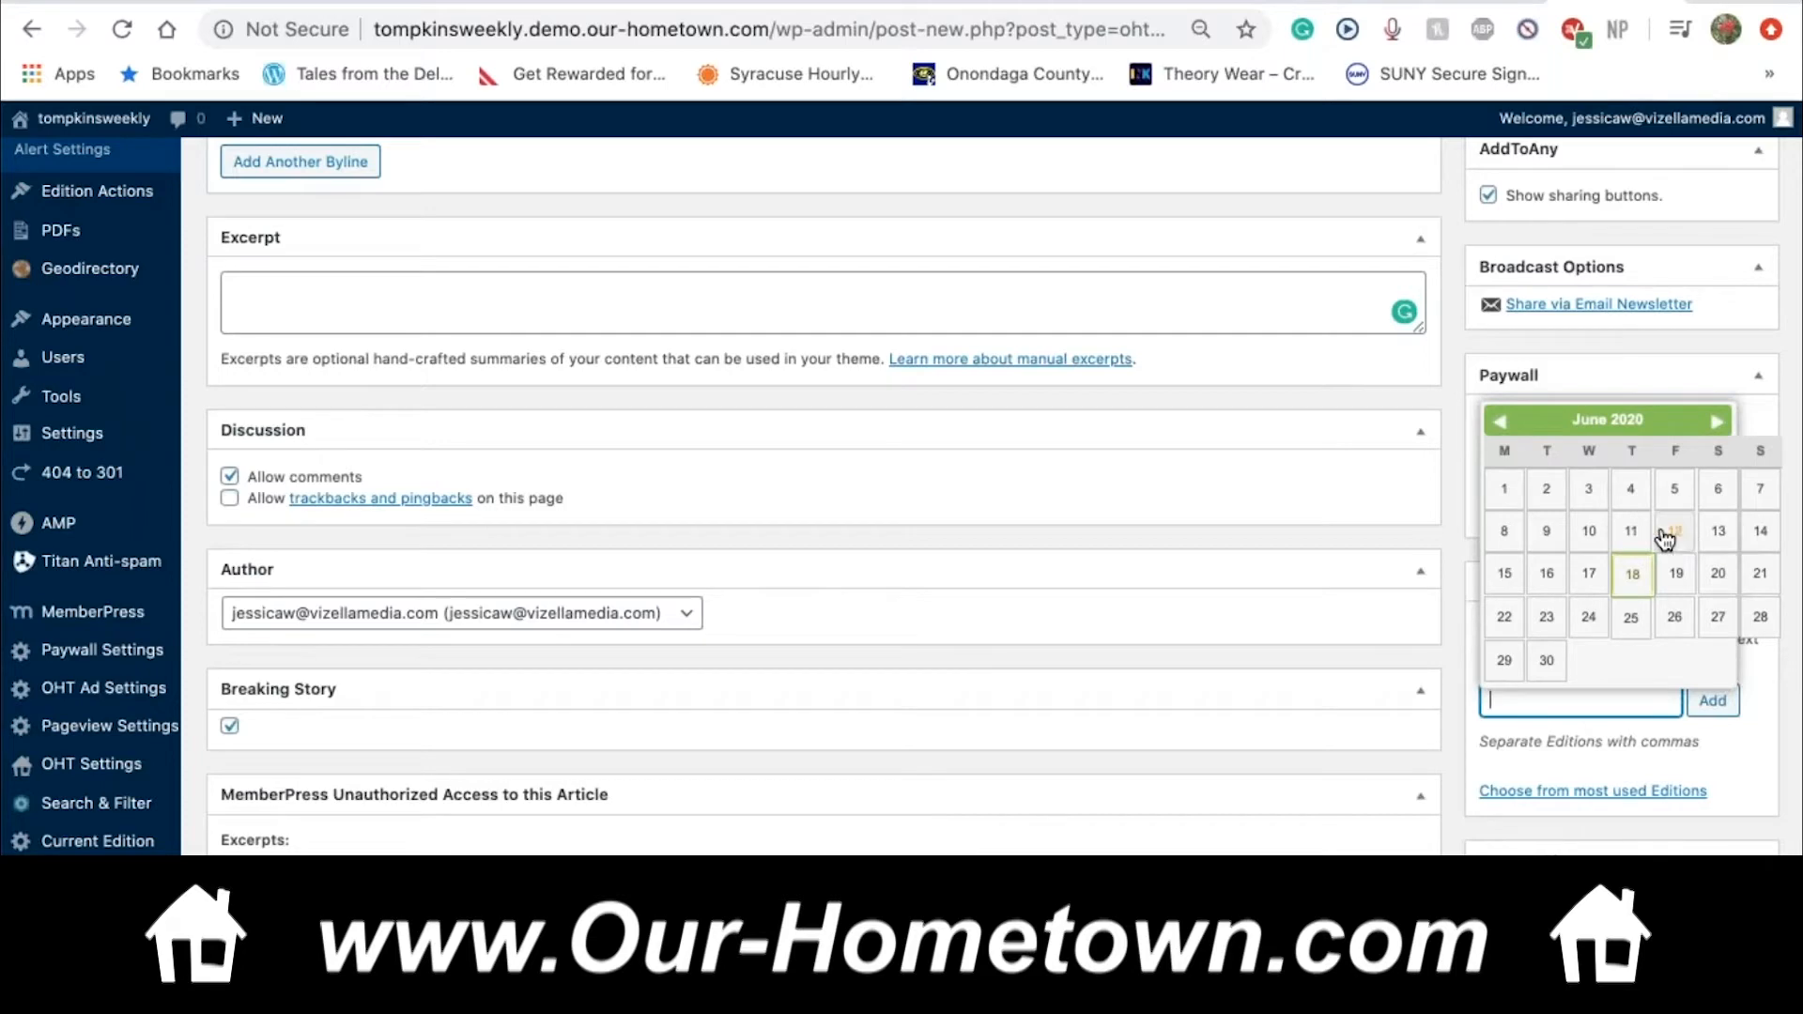
Pick June 11 as the edition date, then change it to June 10, 2020
{"action": "left_click", "coordinate": [1631, 531]}
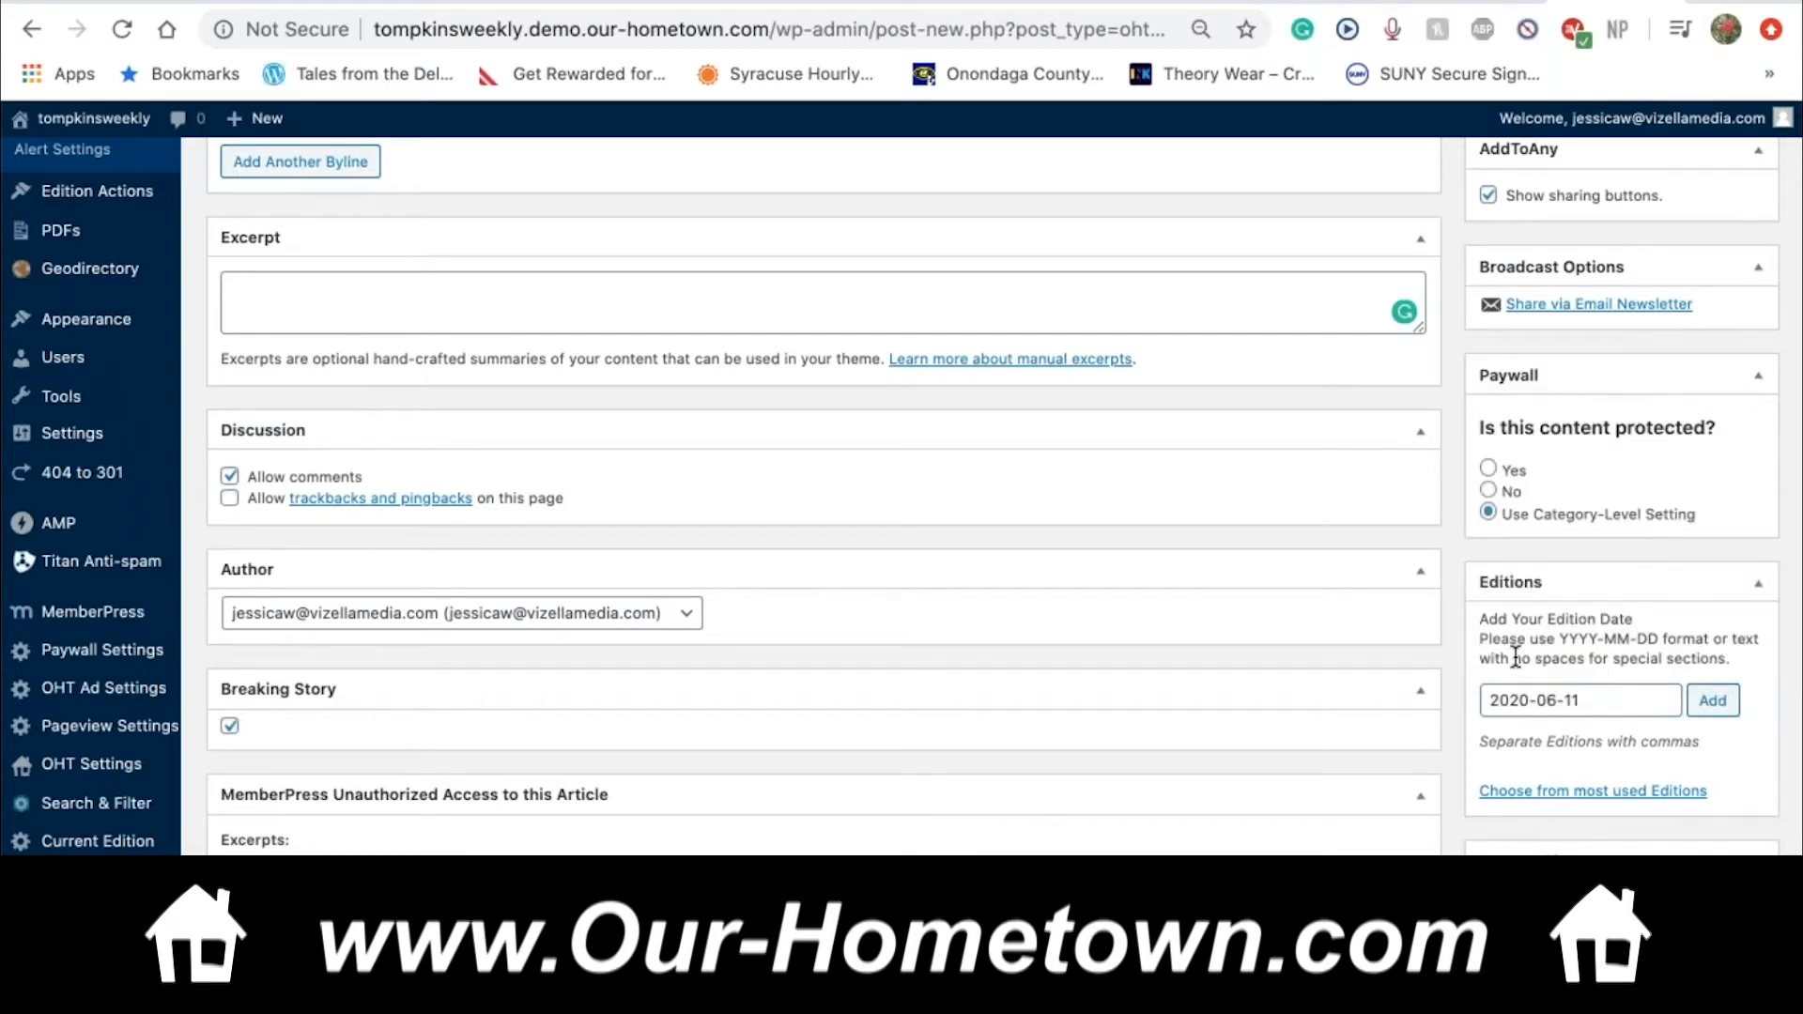
{"action": "left_click", "coordinate": [1601, 700]}
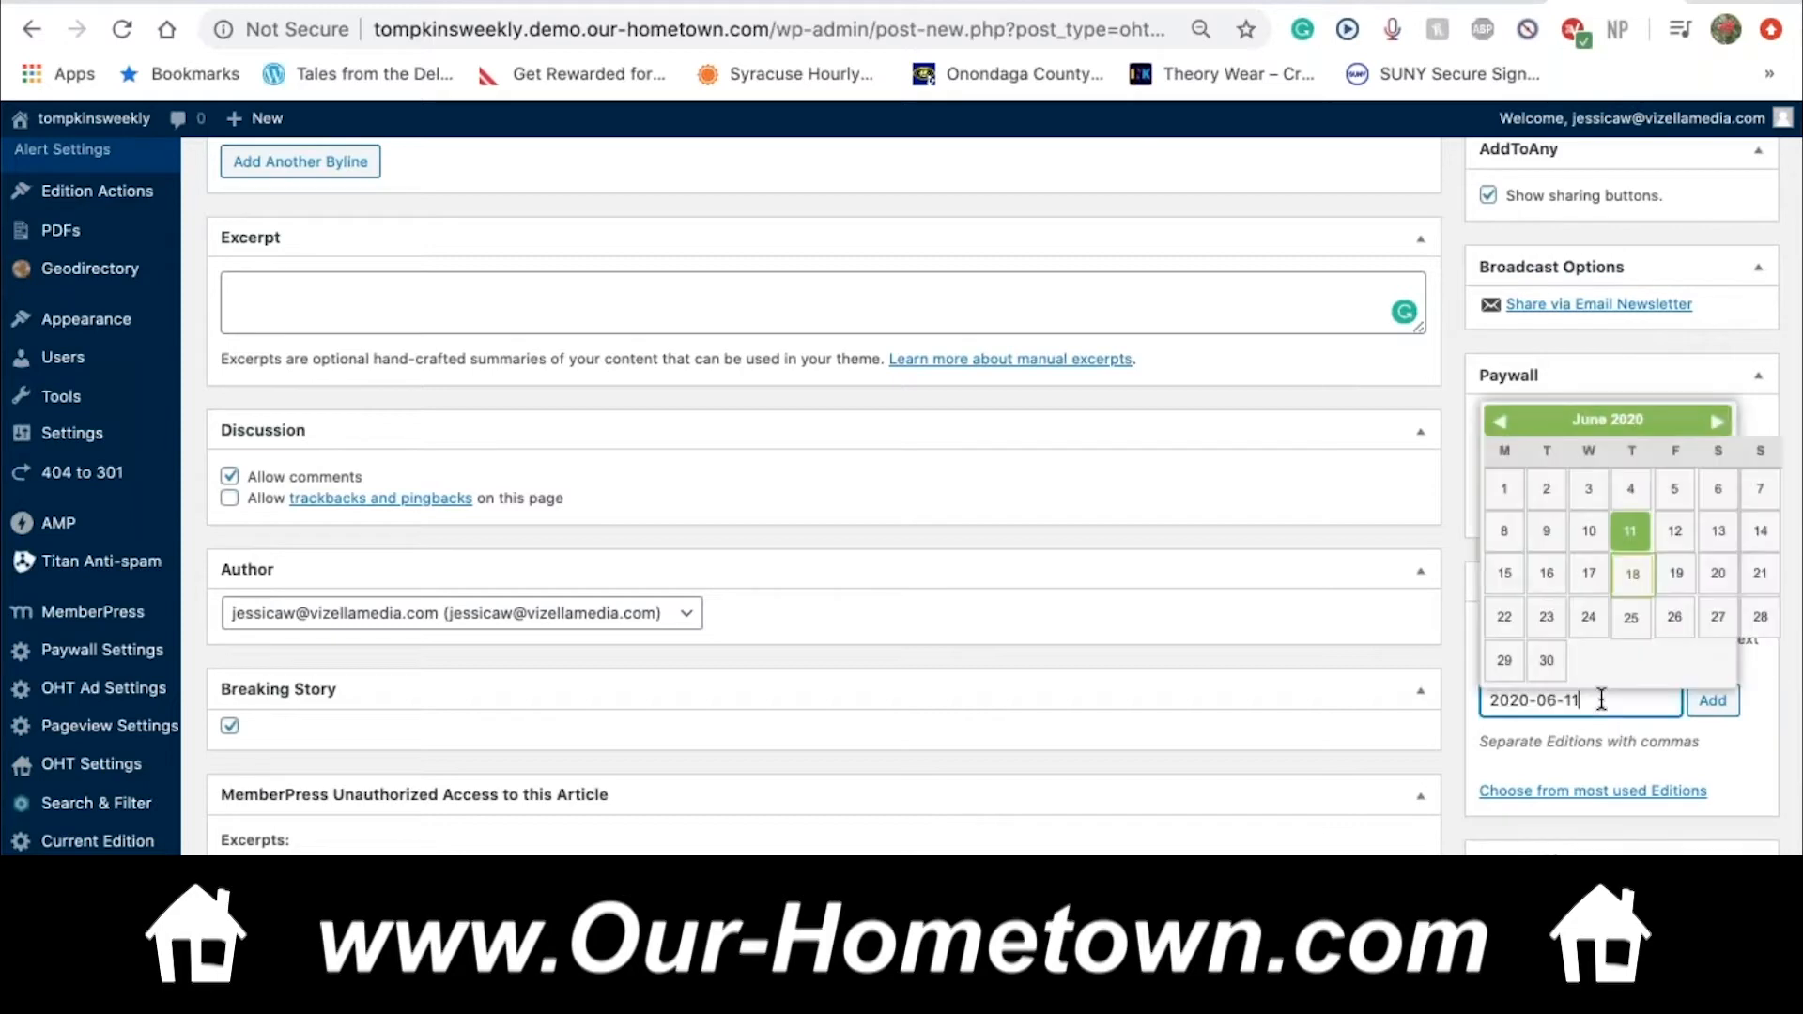
{"action": "left_click", "coordinate": [1589, 532]}
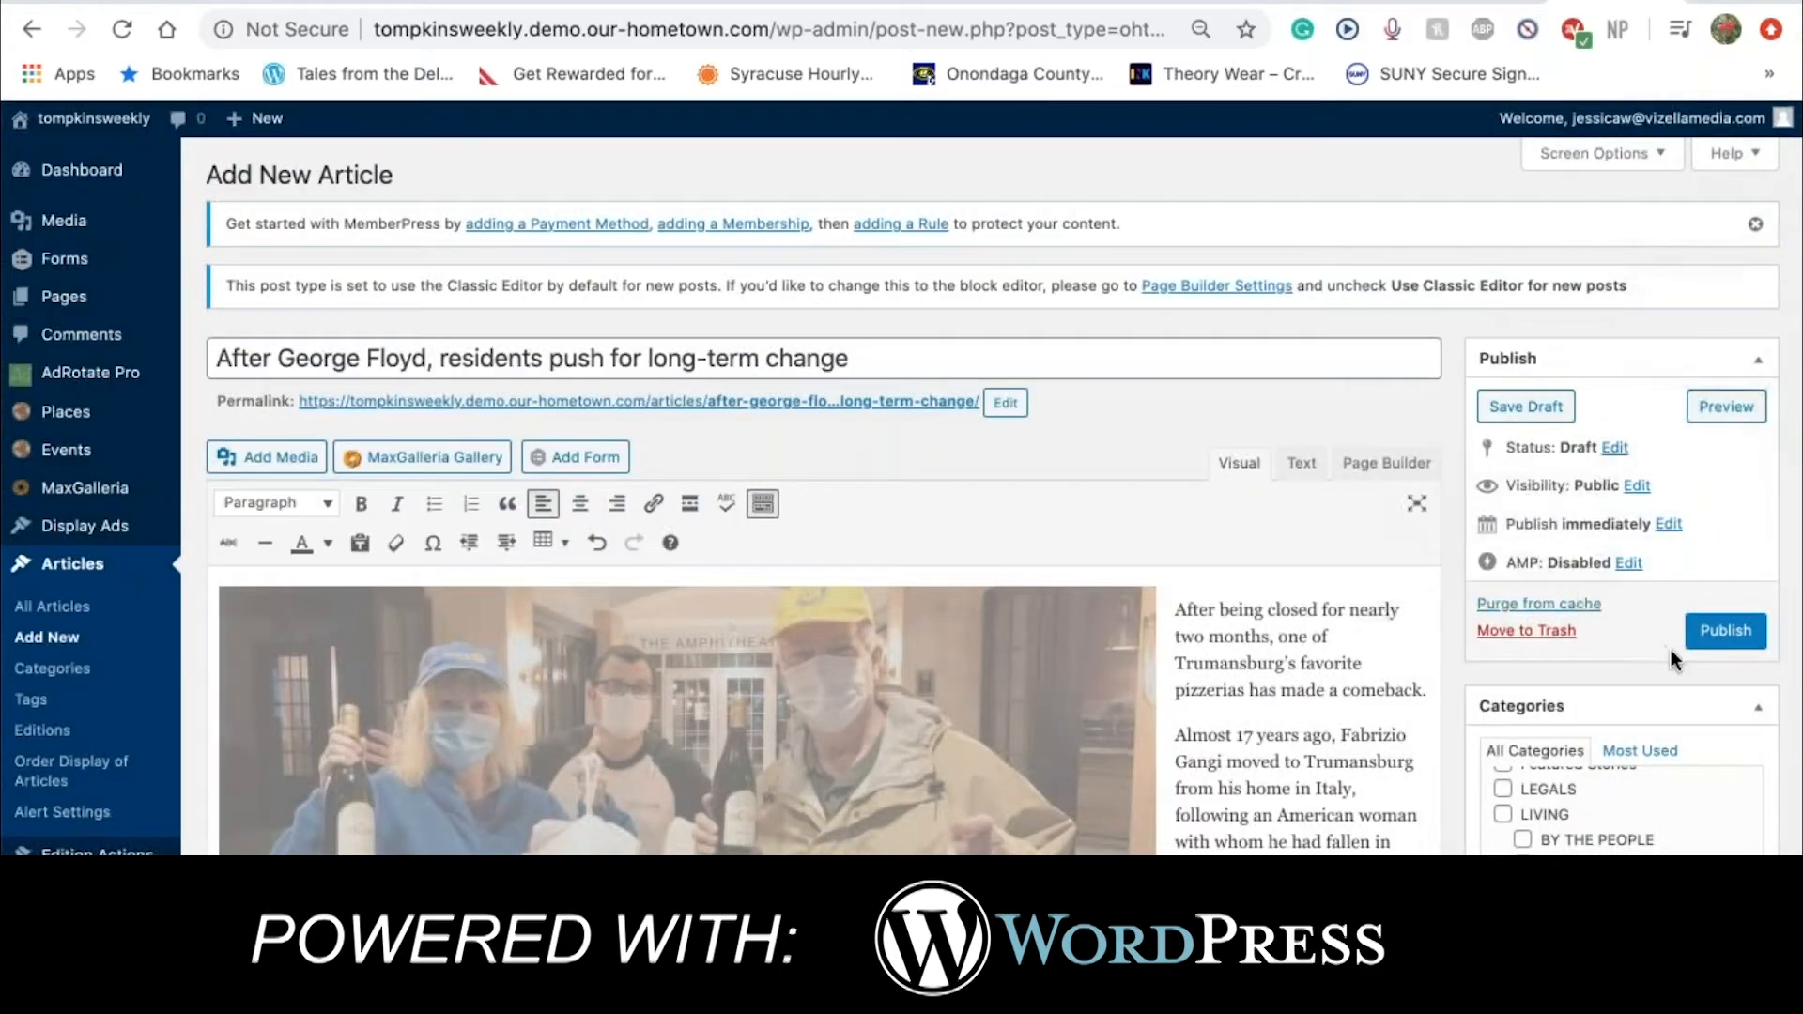
{"action": "left_click", "coordinate": [1523, 408]}
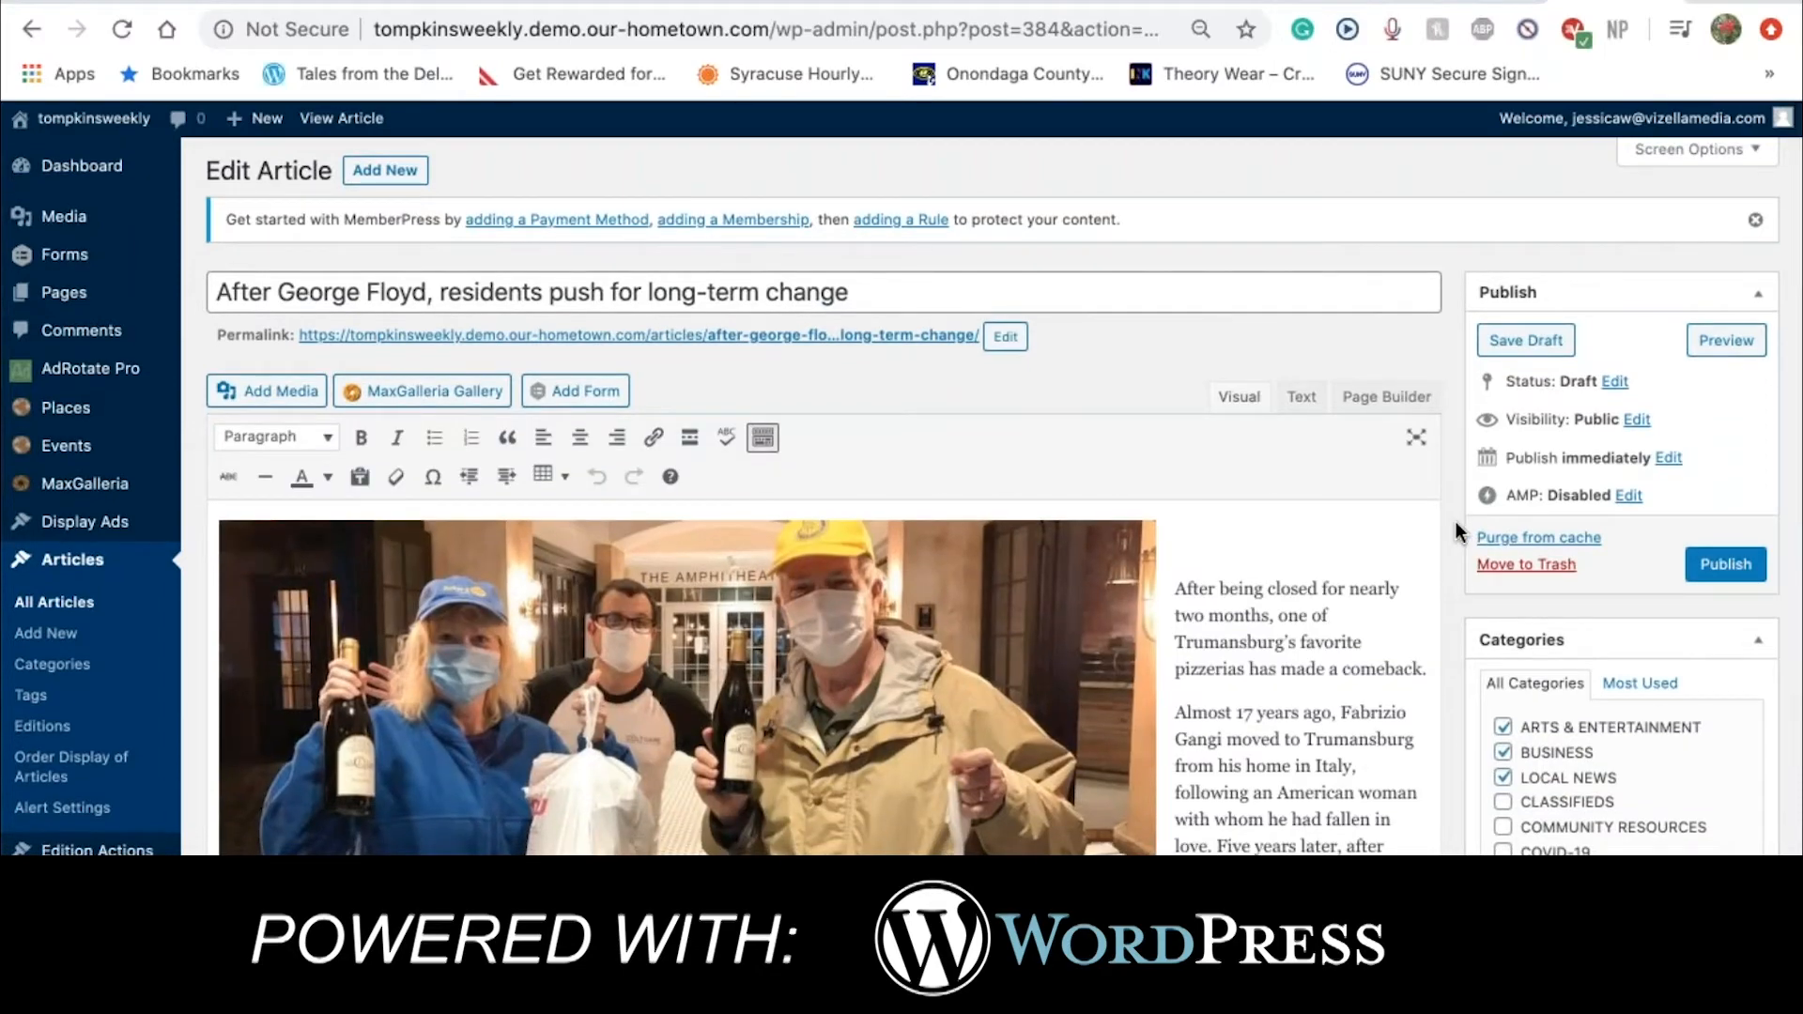
{"action": "scroll", "coordinate": [1456, 521], "scroll_direction": "down", "scroll_amount": 2}
{"action": "scroll", "coordinate": [1456, 521], "scroll_direction": "down", "scroll_amount": 5}
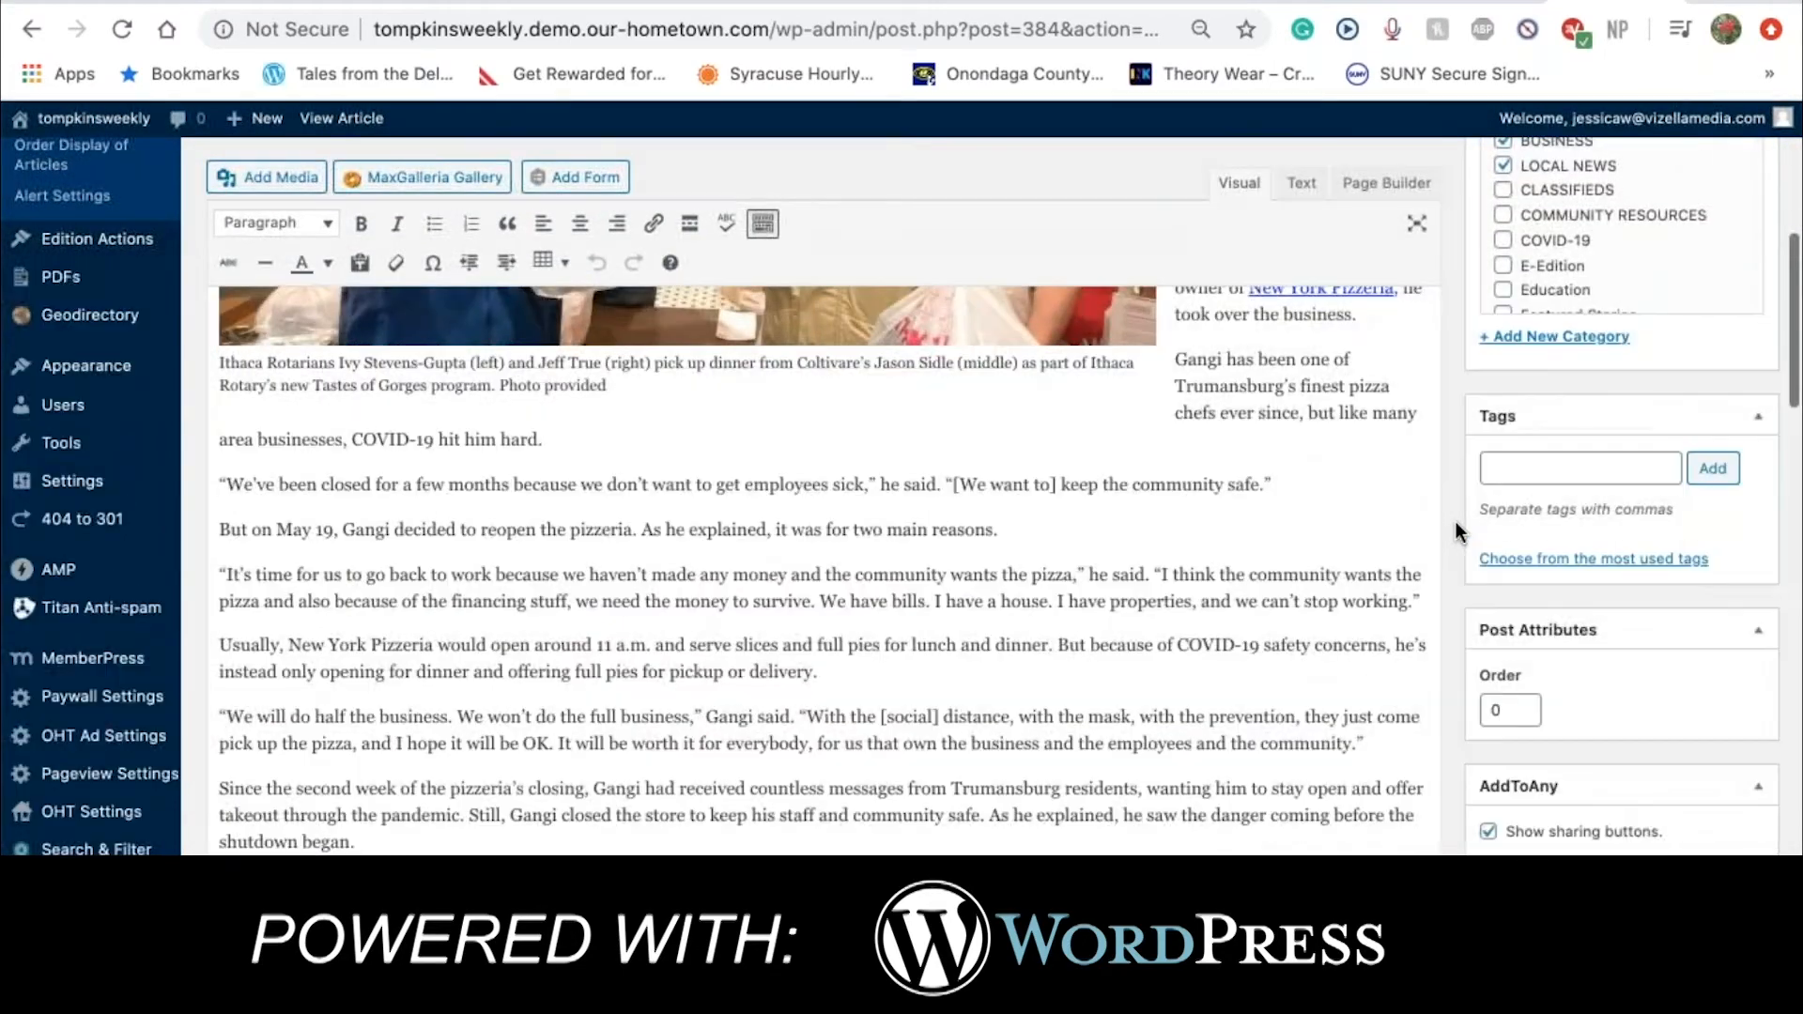
{"action": "scroll", "coordinate": [1456, 521], "scroll_direction": "down", "scroll_amount": 3}
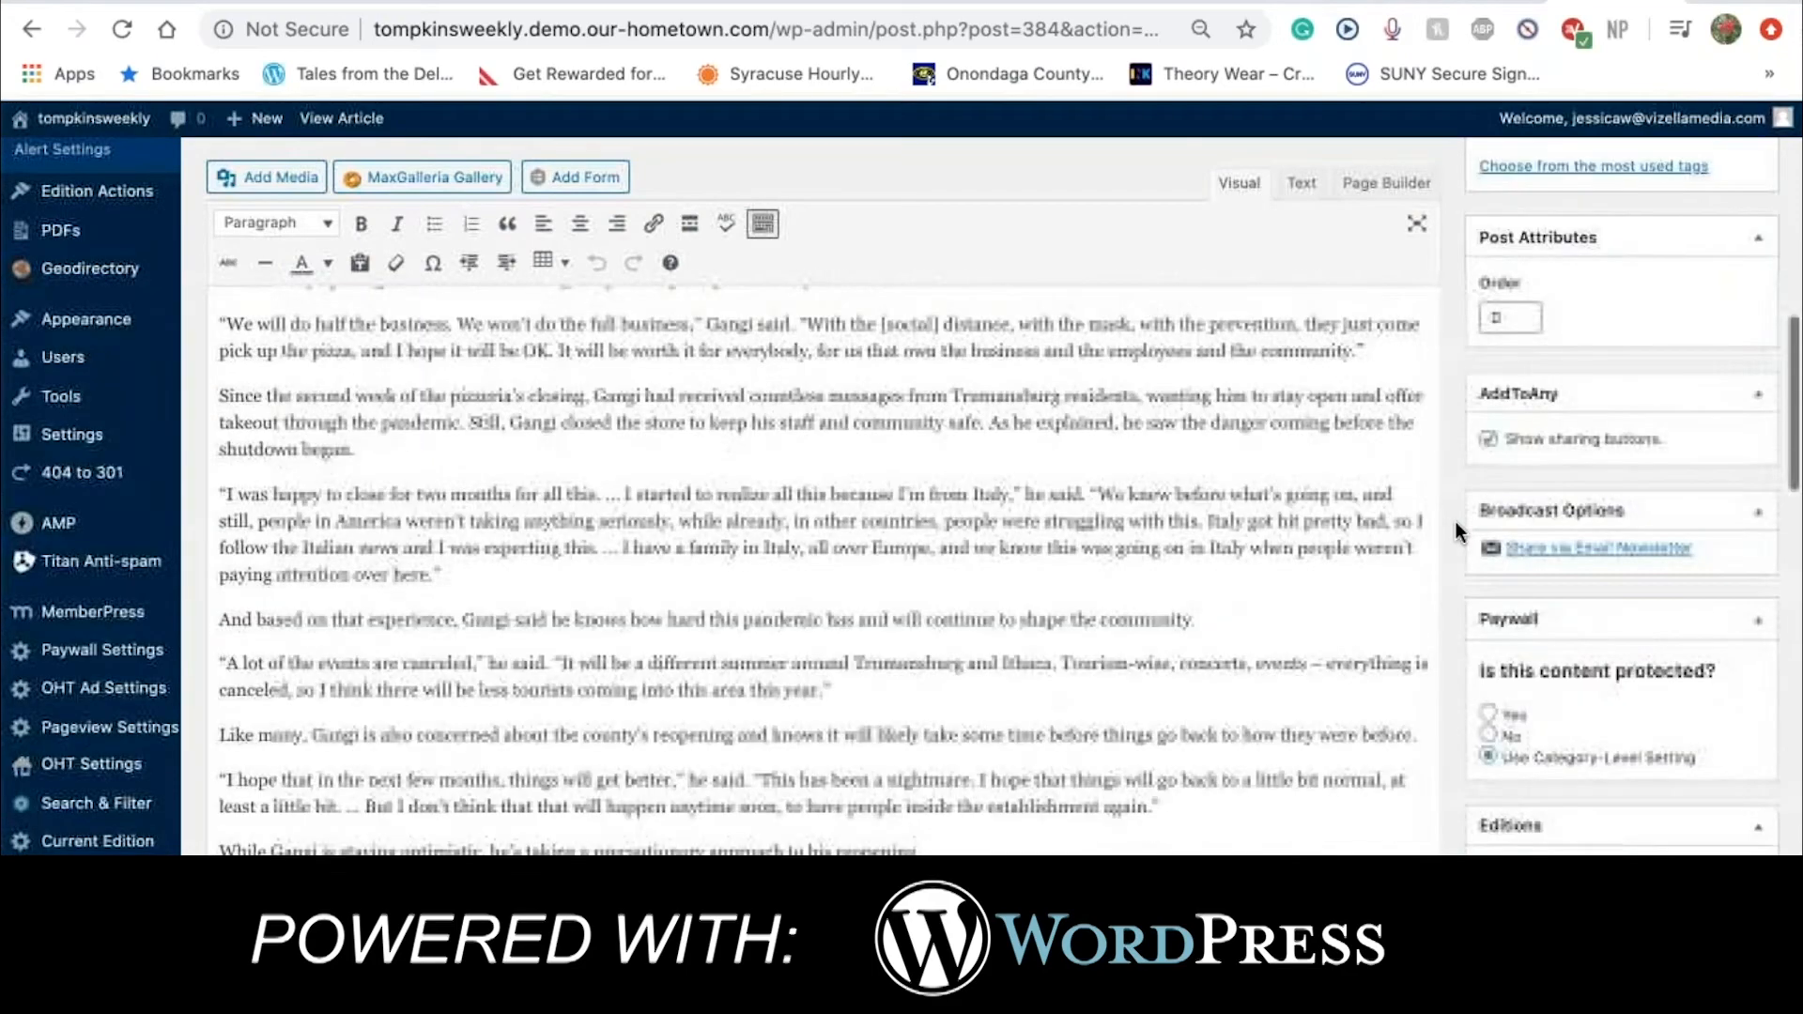
{"action": "scroll", "coordinate": [1456, 521], "scroll_direction": "down", "scroll_amount": 6}
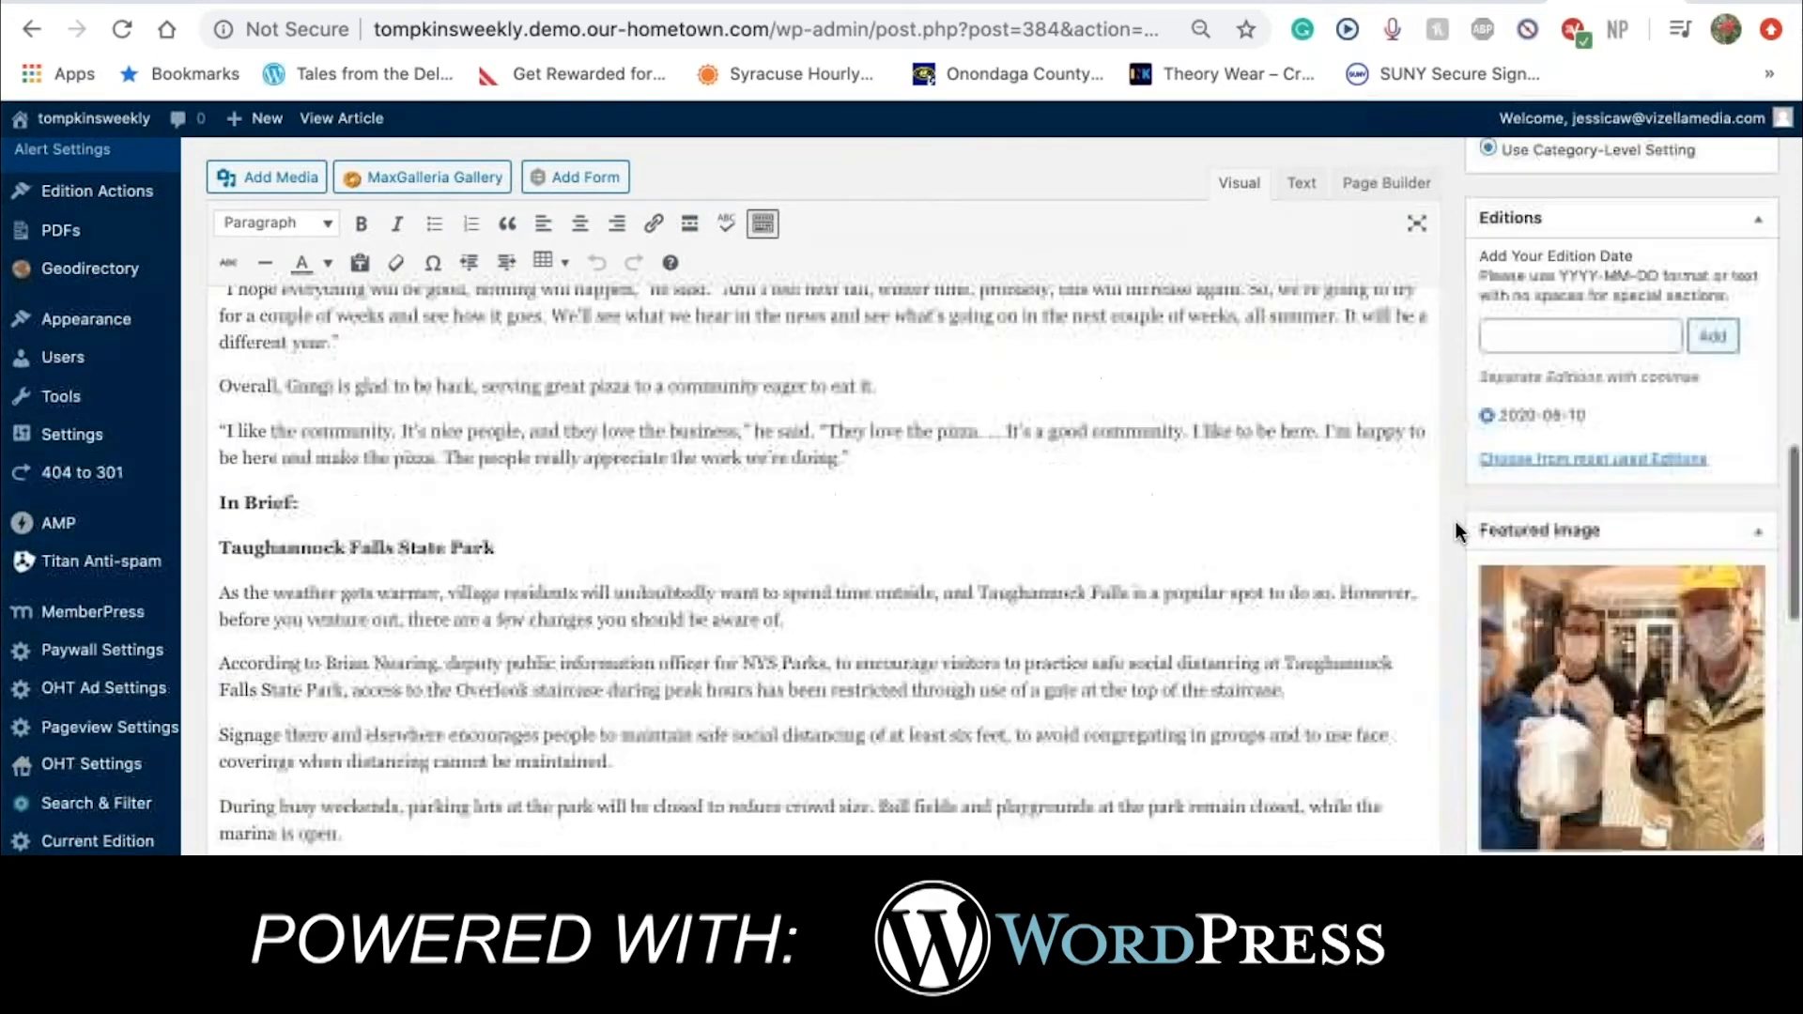
{"action": "scroll", "coordinate": [1456, 521], "scroll_direction": "down", "scroll_amount": 1}
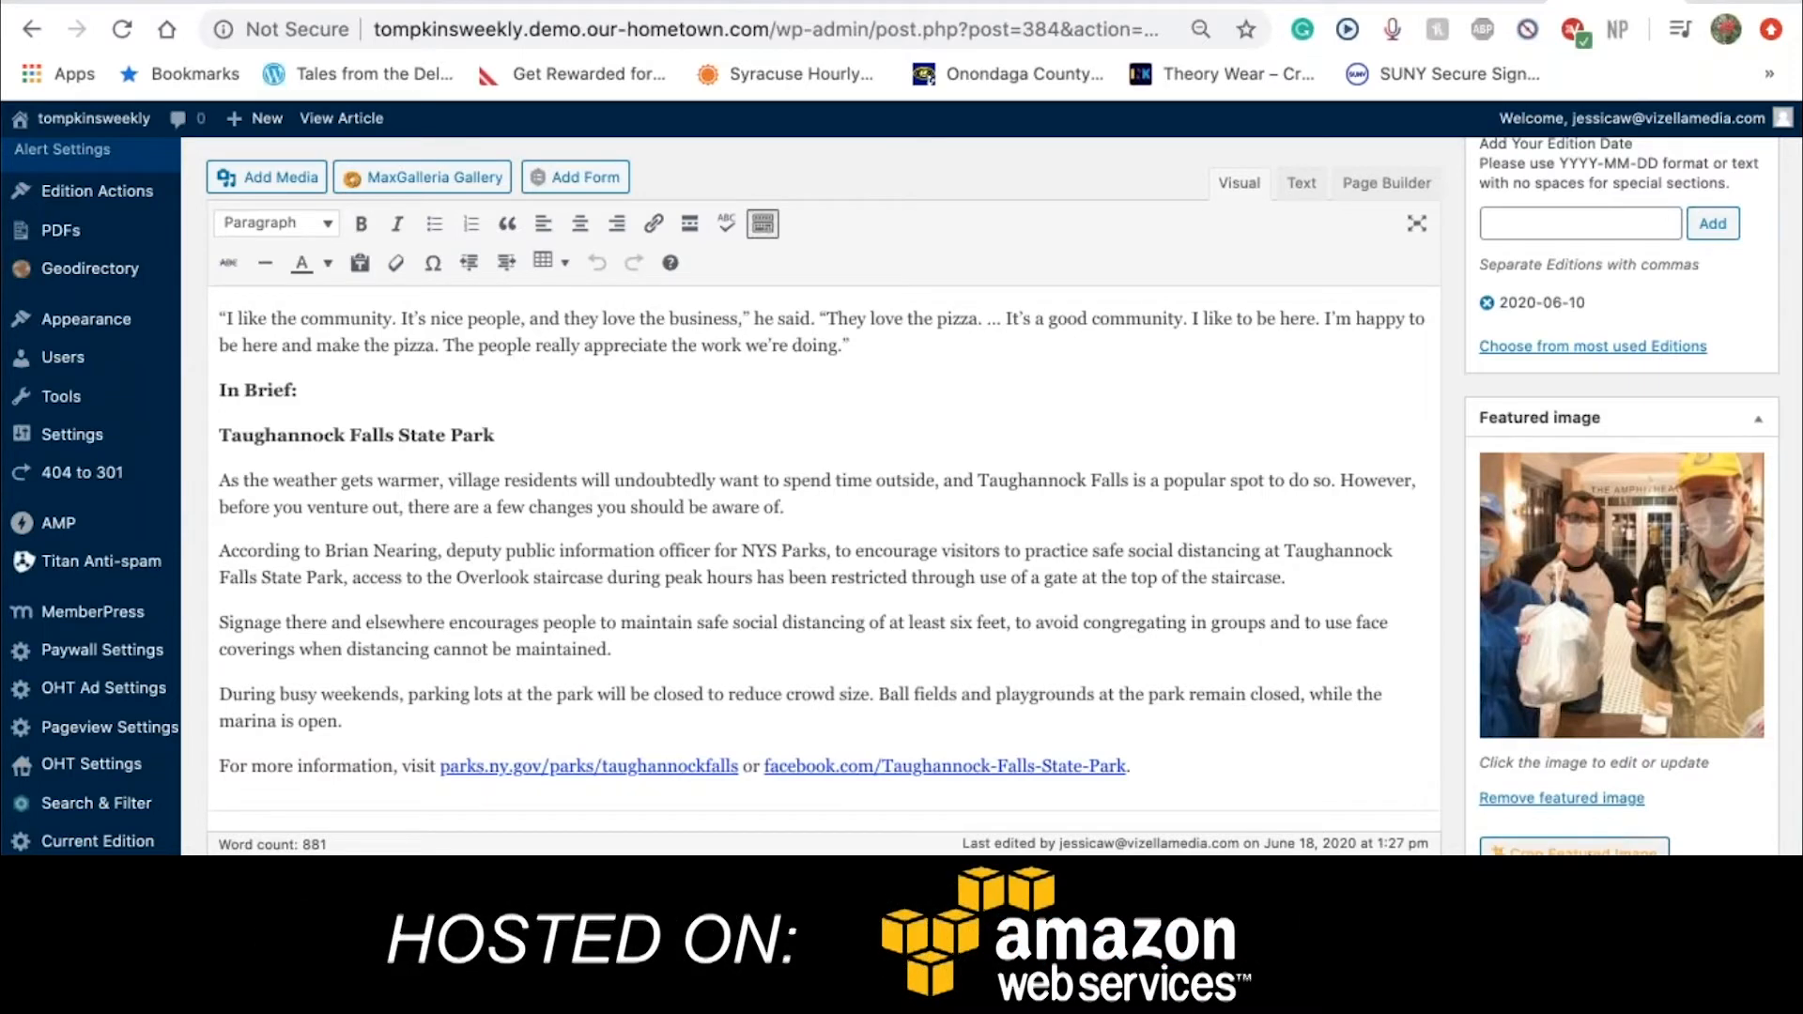
Recrop the featured photo's 150 x 100 (3:2) size tighter around the three people and save
{"action": "left_click", "coordinate": [1574, 850]}
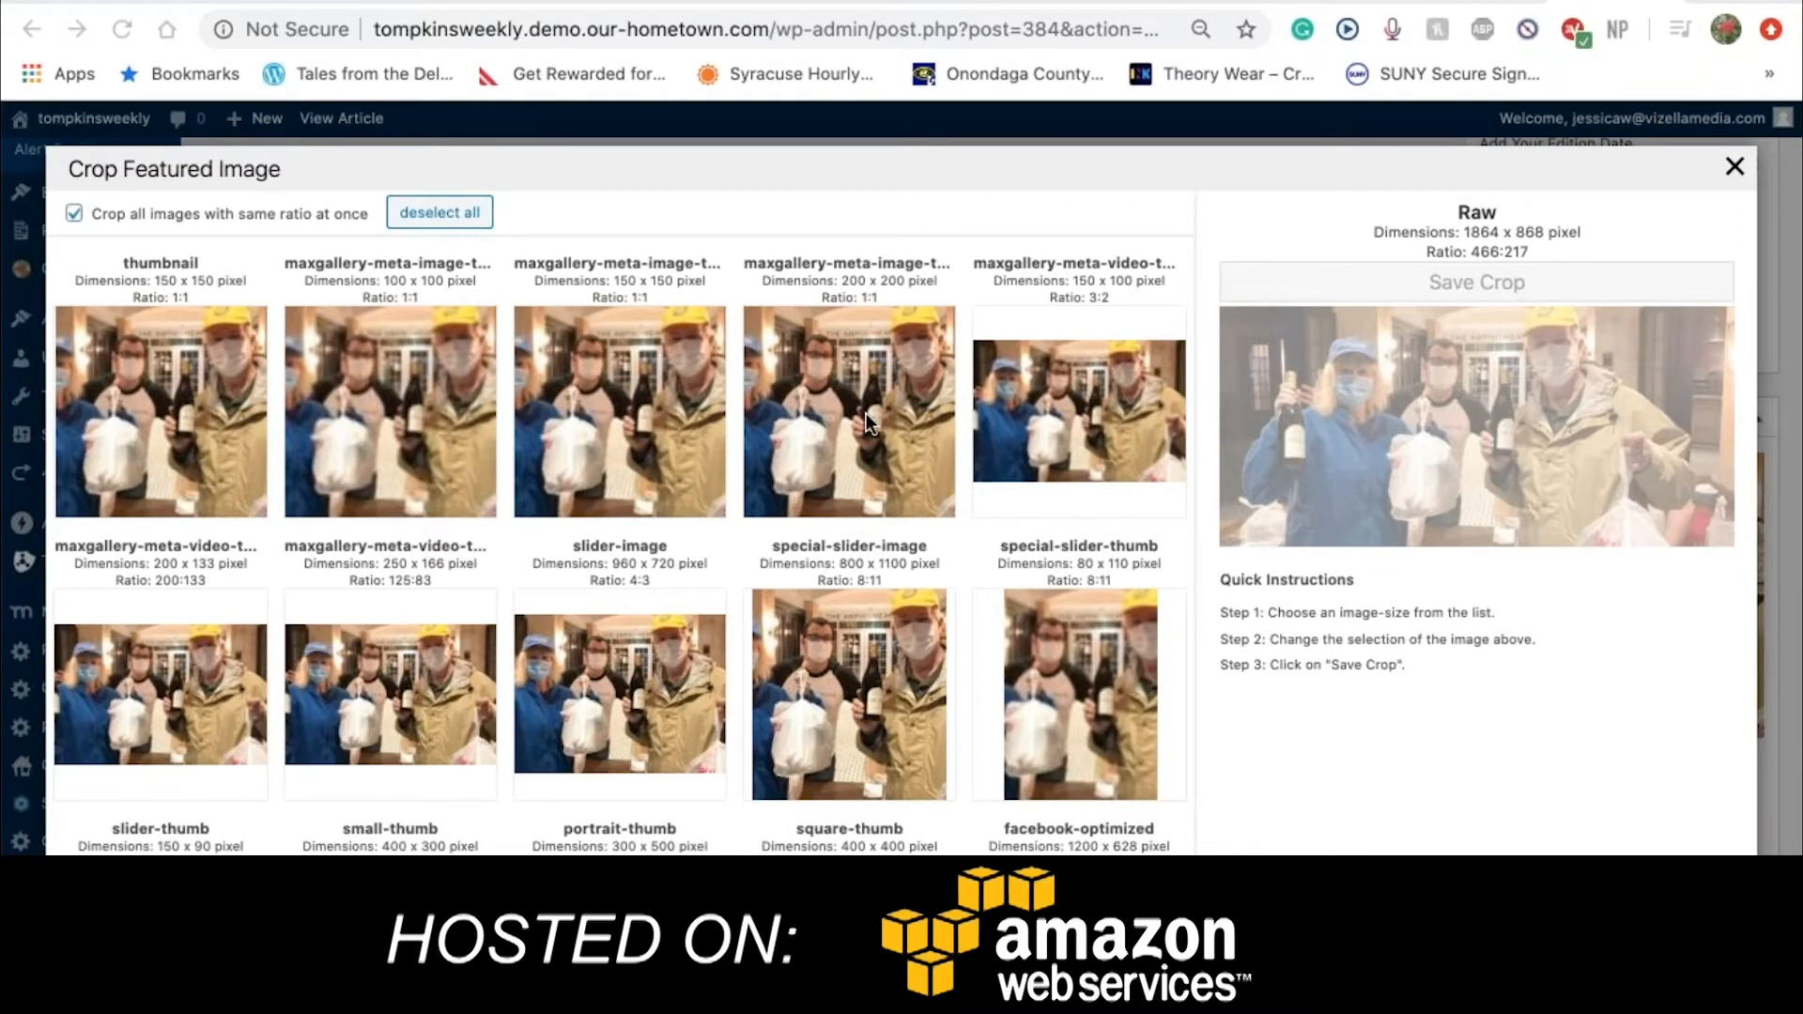
{"action": "left_click", "coordinate": [1061, 409]}
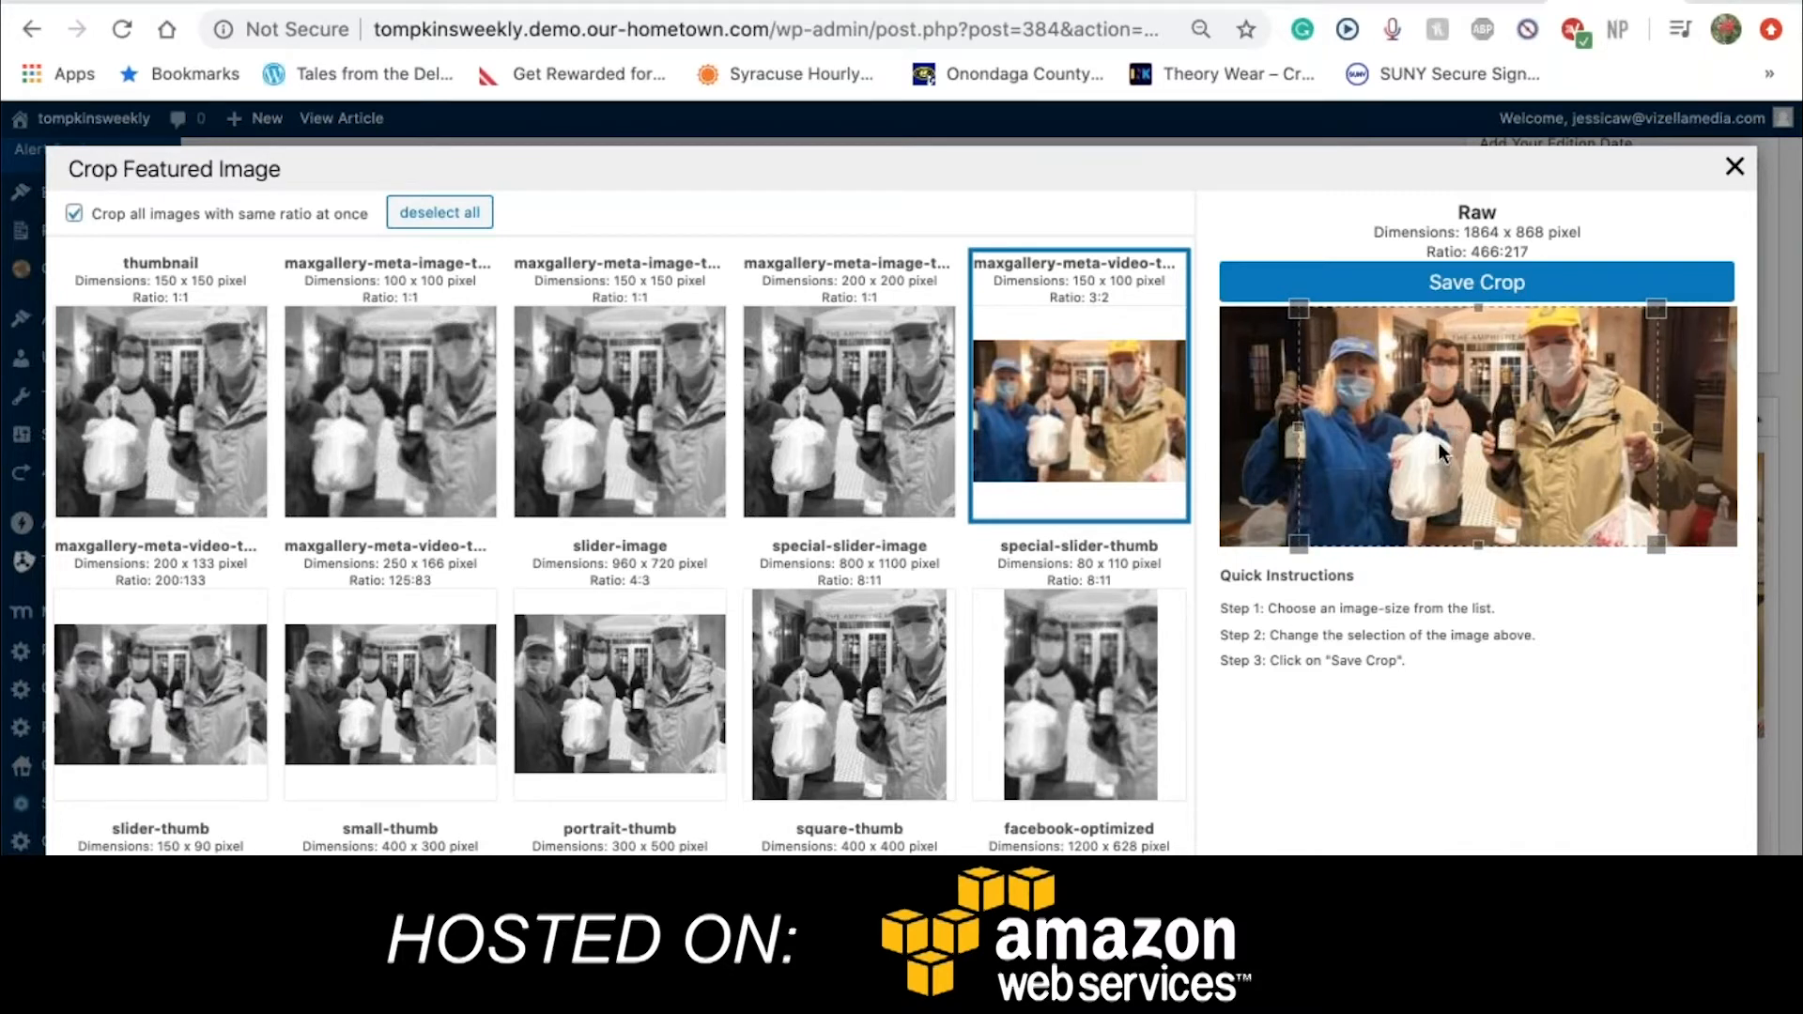
{"action": "mouse_move", "coordinate": [1307, 444]}
{"action": "left_mouse_down"}
{"action": "mouse_move", "coordinate": [1274, 445]}
{"action": "mouse_move", "coordinate": [1287, 425]}
{"action": "left_mouse_up"}
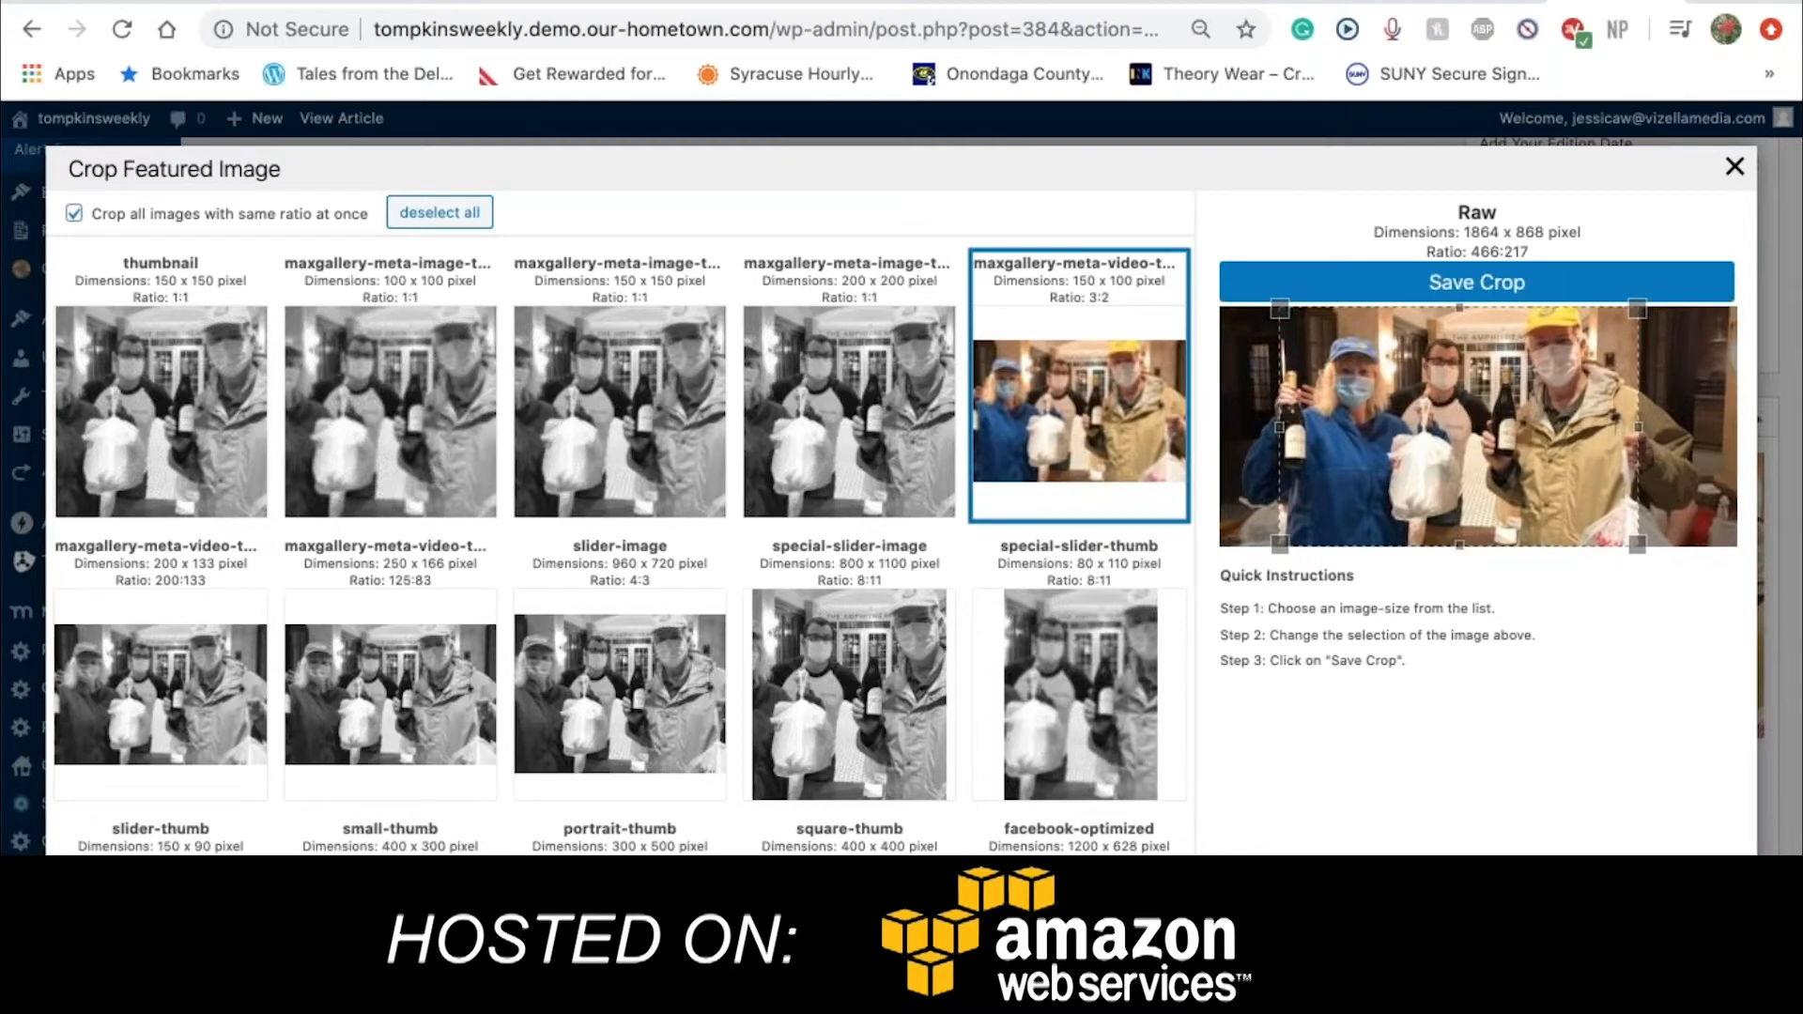
{"action": "mouse_move", "coordinate": [1294, 313]}
{"action": "left_mouse_down"}
{"action": "mouse_move", "coordinate": [1341, 348]}
{"action": "mouse_move", "coordinate": [1281, 308]}
{"action": "left_mouse_up"}
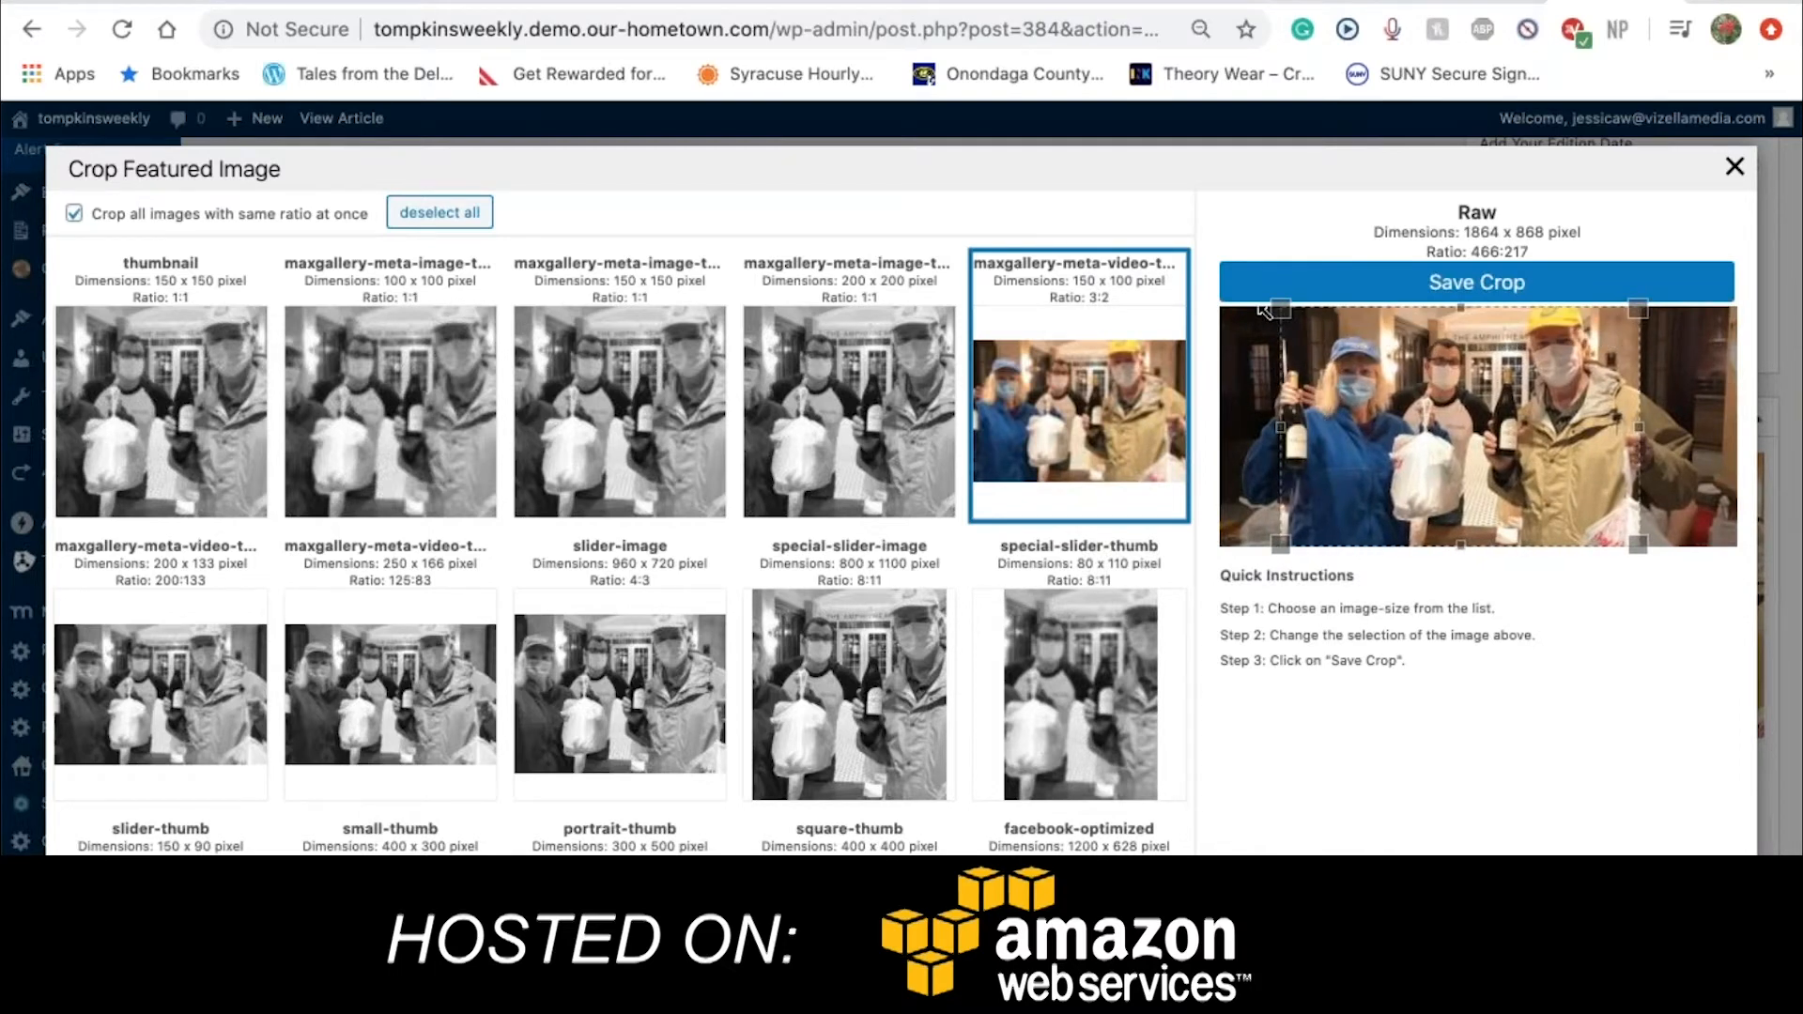
{"action": "left_click_drag", "start_coordinate": [1639, 545], "coordinate": [1613, 527]}
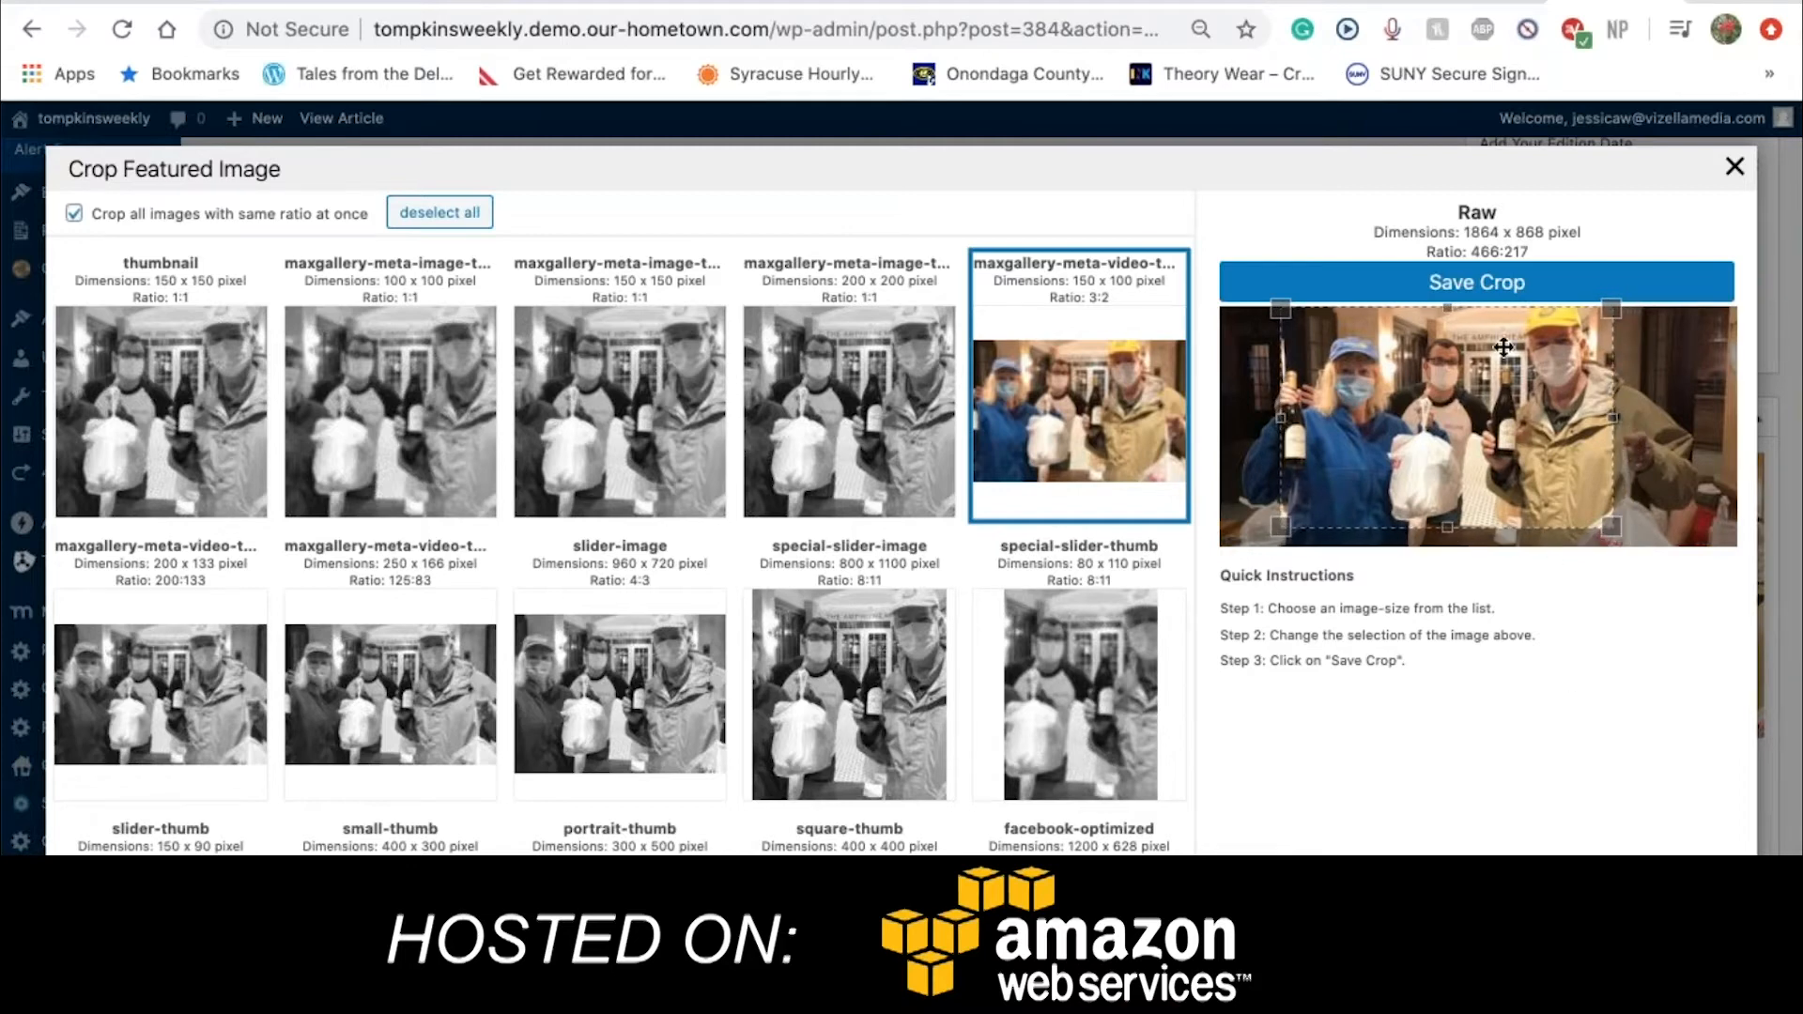
{"action": "left_click", "coordinate": [1461, 285]}
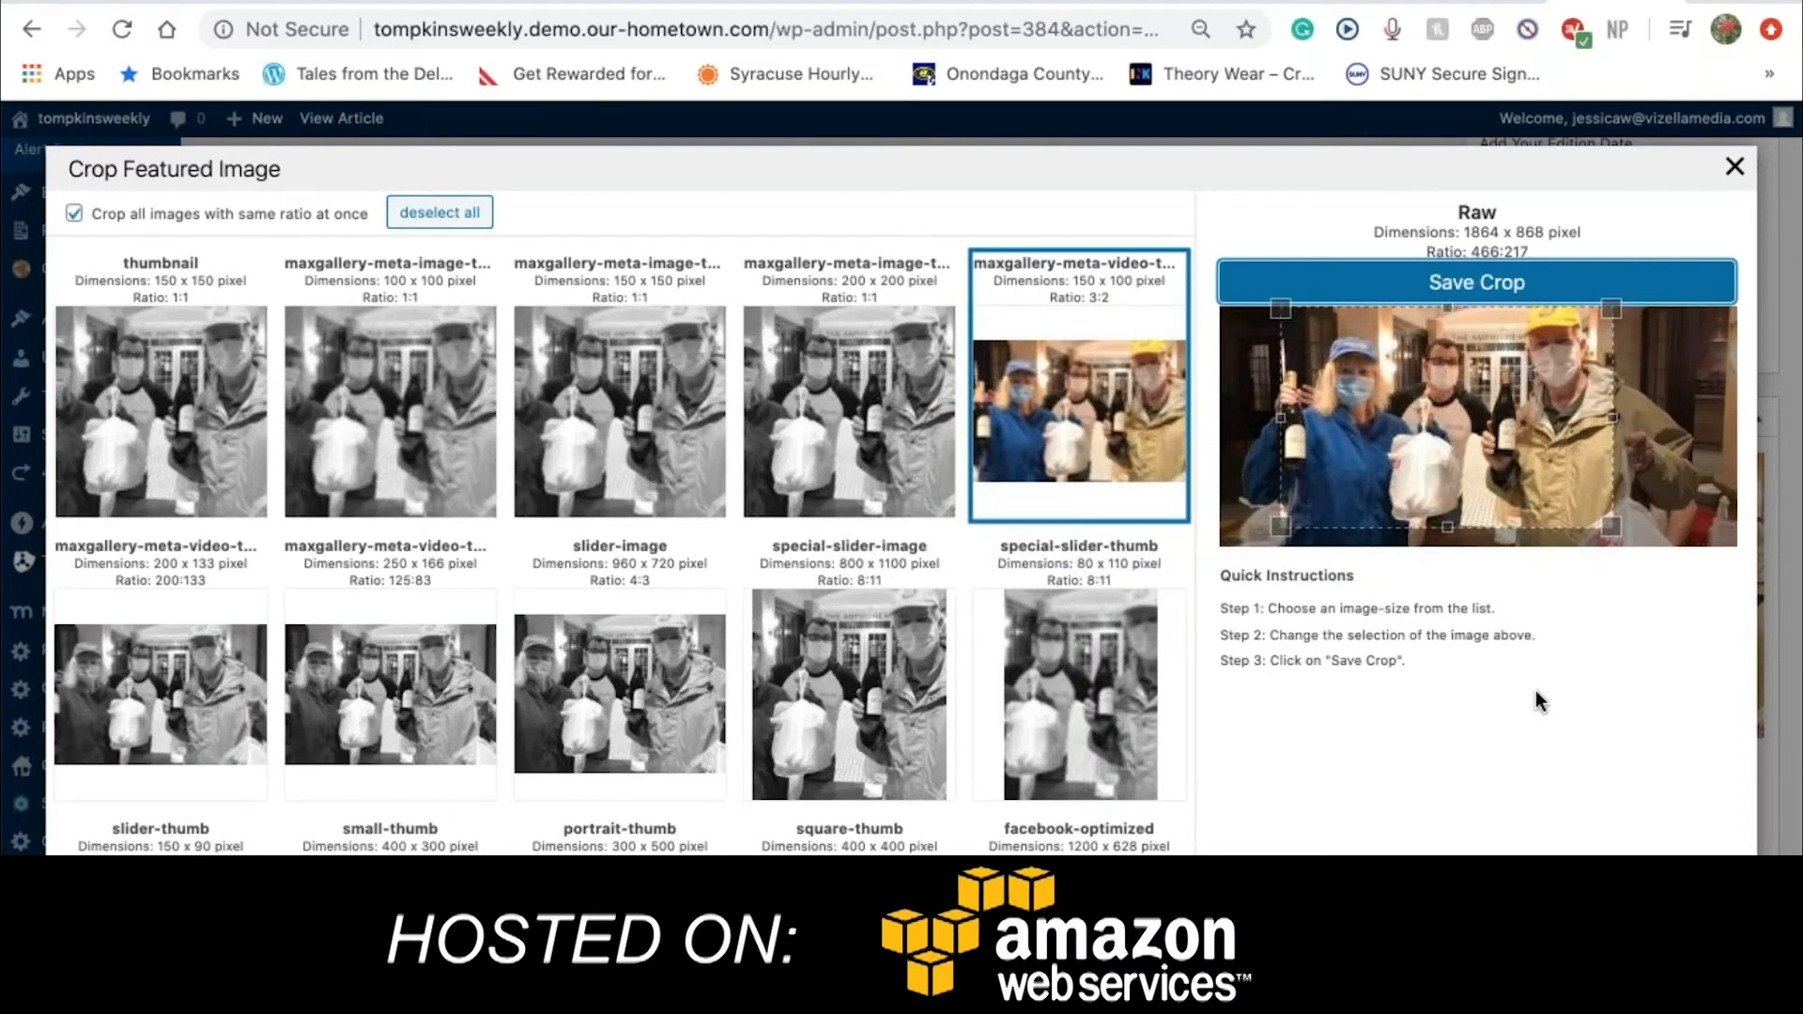
{"action": "left_click", "coordinate": [1731, 170]}
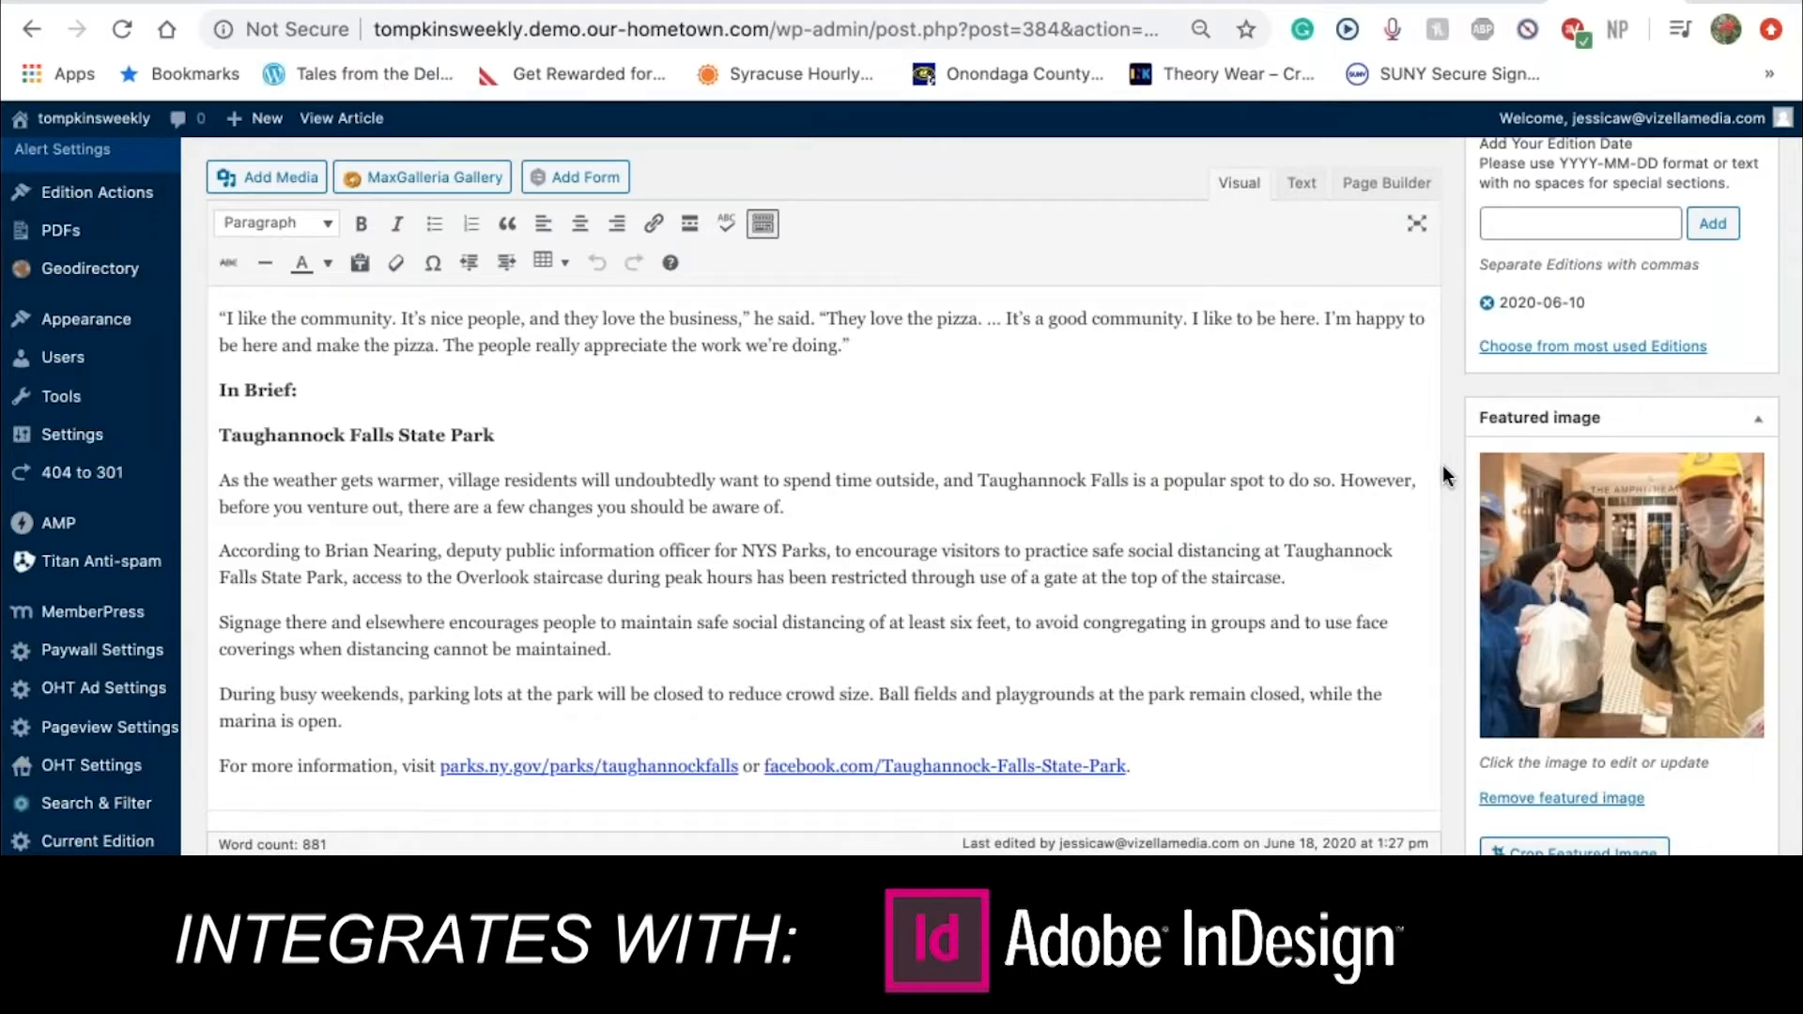
Save 'After George Floyd, residents push for long-term change' as a draft and return to the editor's top
{"action": "scroll", "coordinate": [1443, 464], "scroll_direction": "up", "scroll_amount": 8}
{"action": "scroll", "coordinate": [1442, 464], "scroll_direction": "down", "scroll_amount": 7}
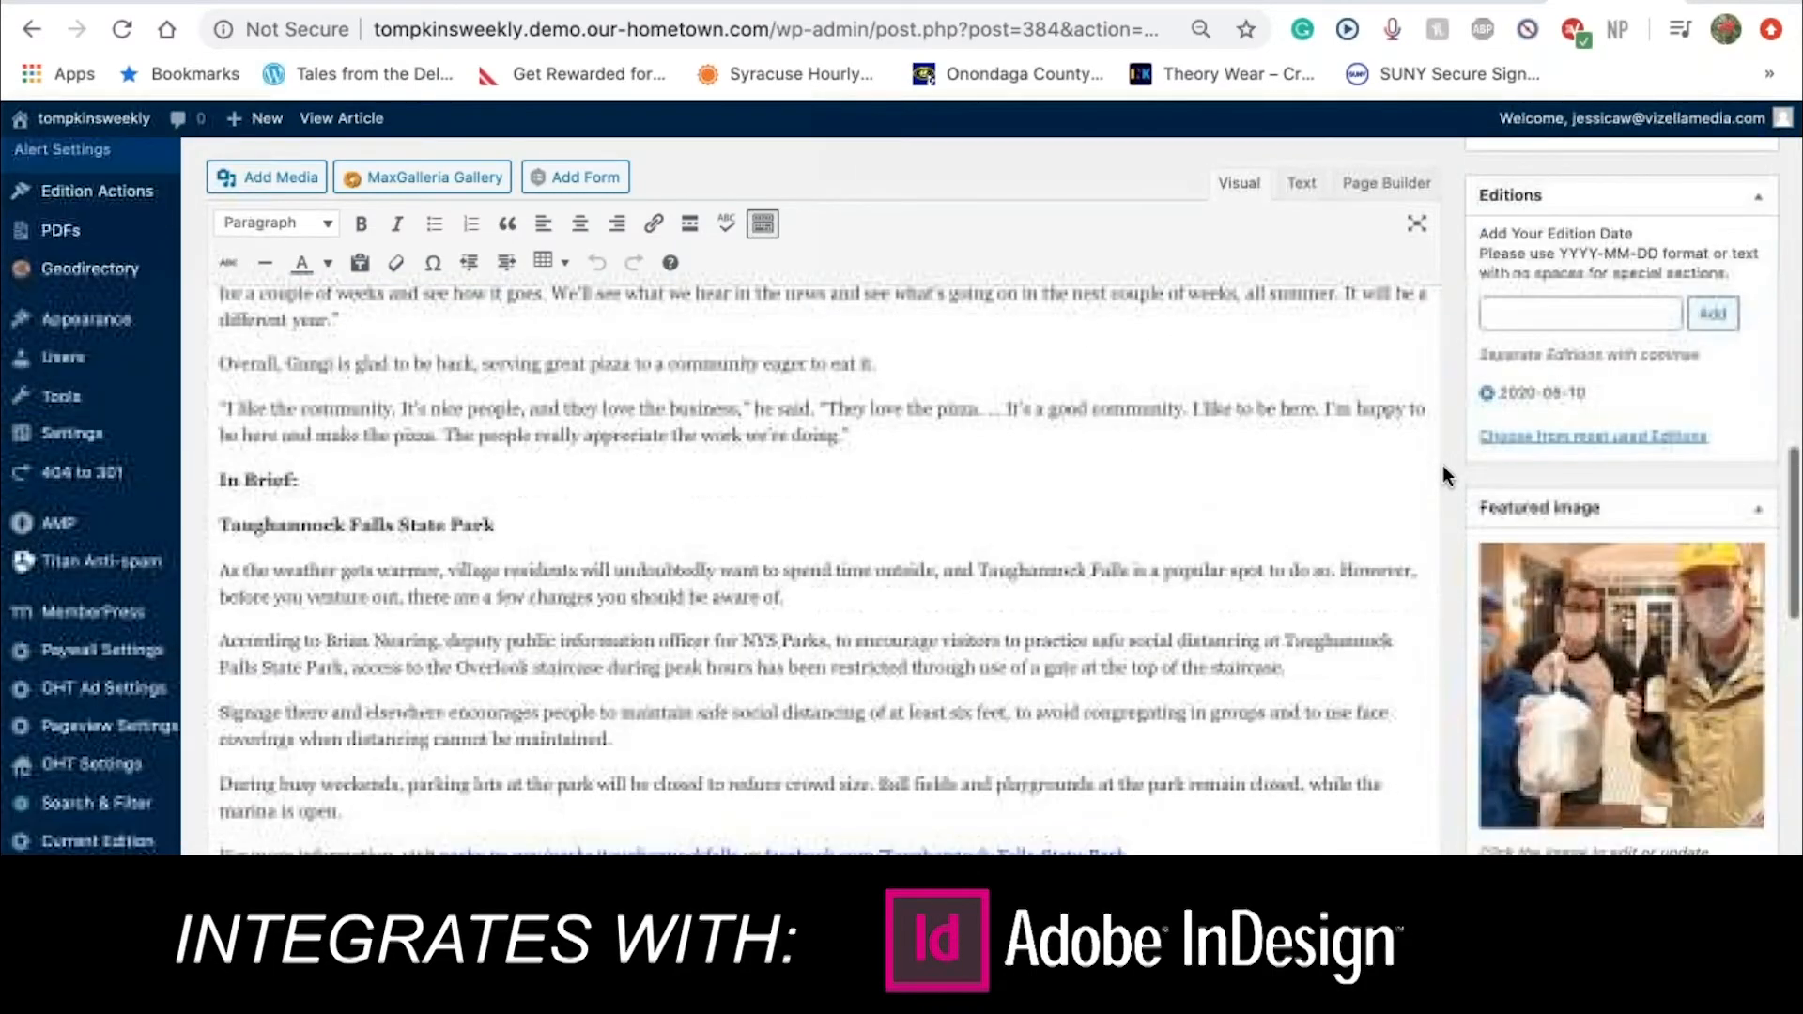
{"action": "scroll", "coordinate": [1442, 465], "scroll_direction": "up", "scroll_amount": 15}
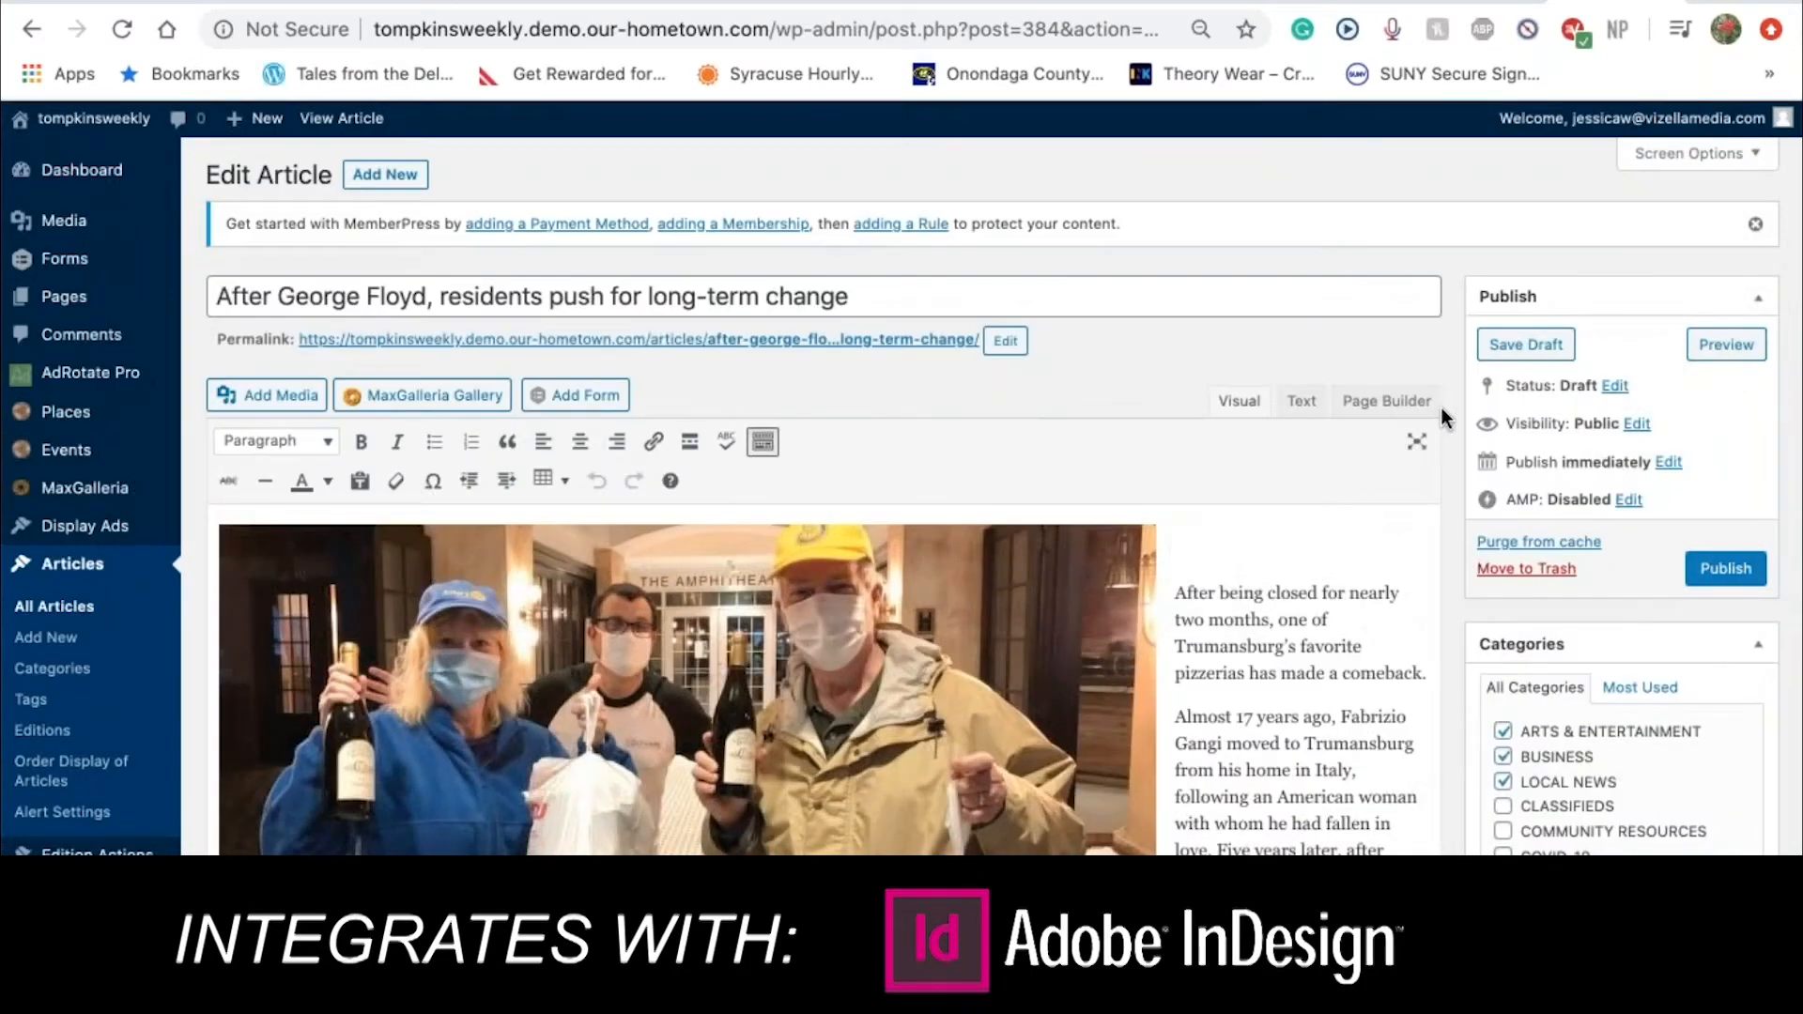
{"action": "left_click", "coordinate": [1524, 346]}
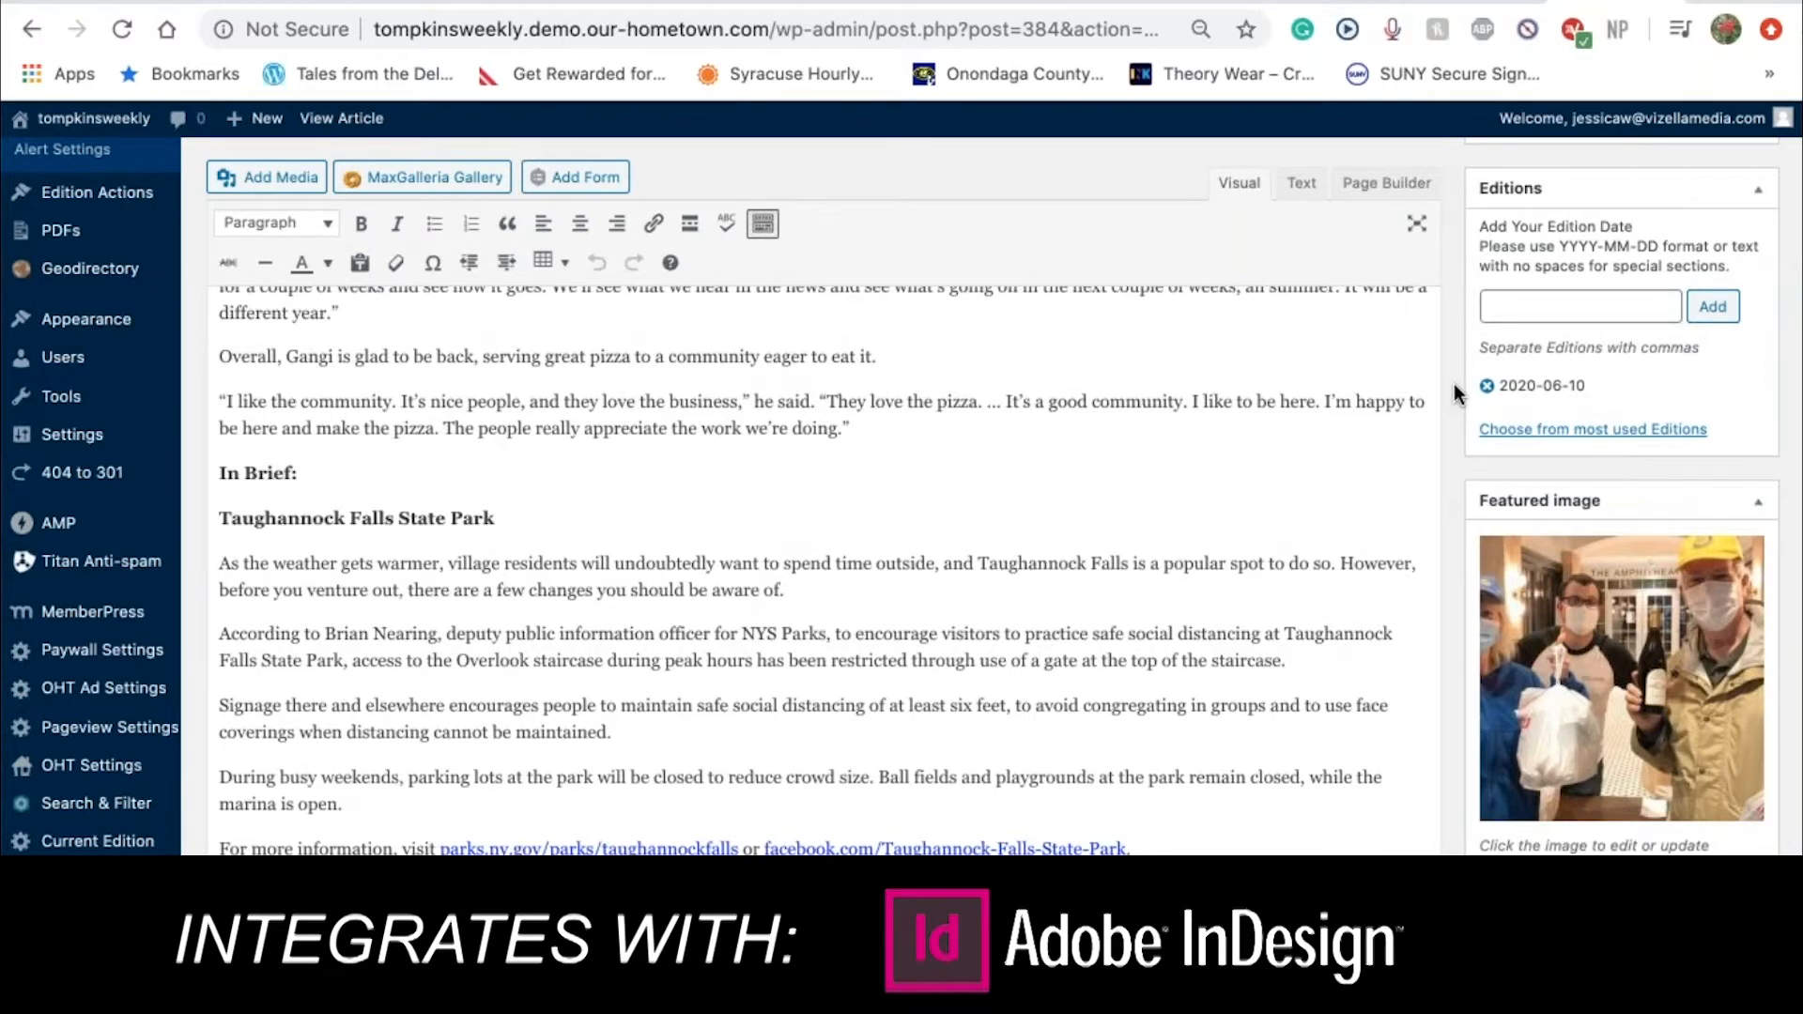
{"action": "scroll", "coordinate": [1454, 383], "scroll_direction": "up", "scroll_amount": 15}
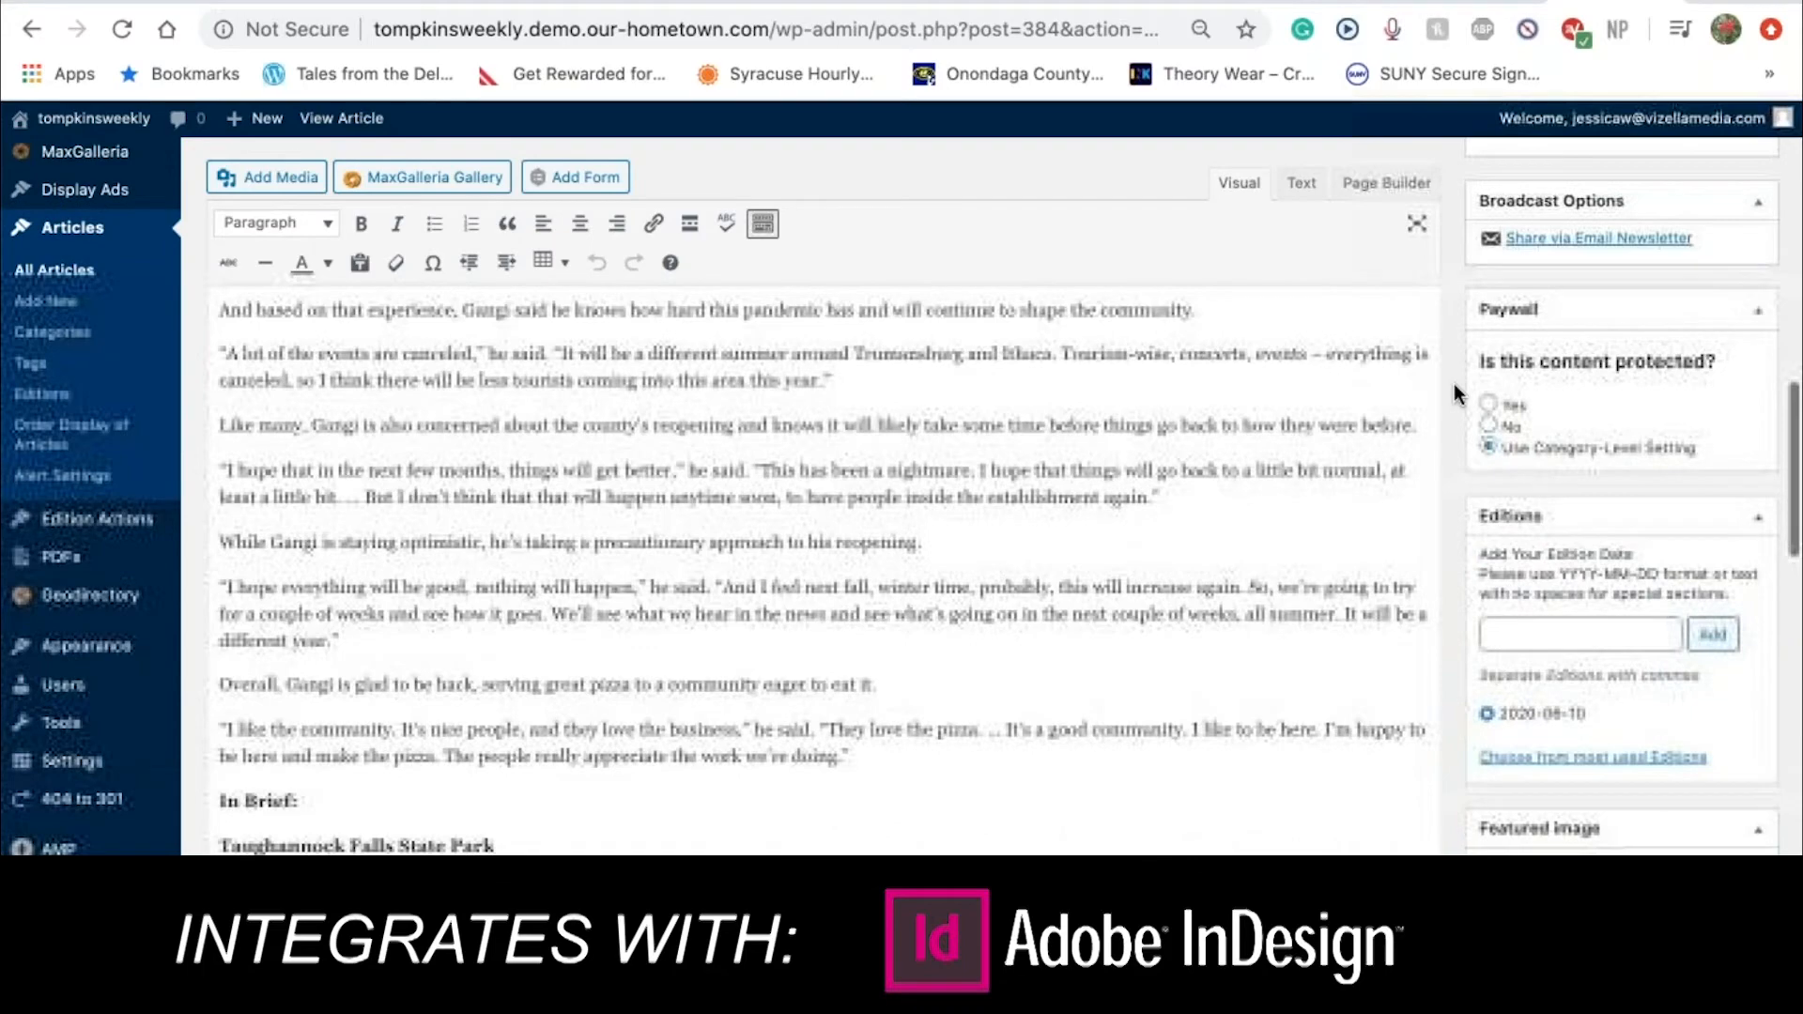
{"action": "scroll", "coordinate": [1454, 383], "scroll_direction": "up", "scroll_amount": 6}
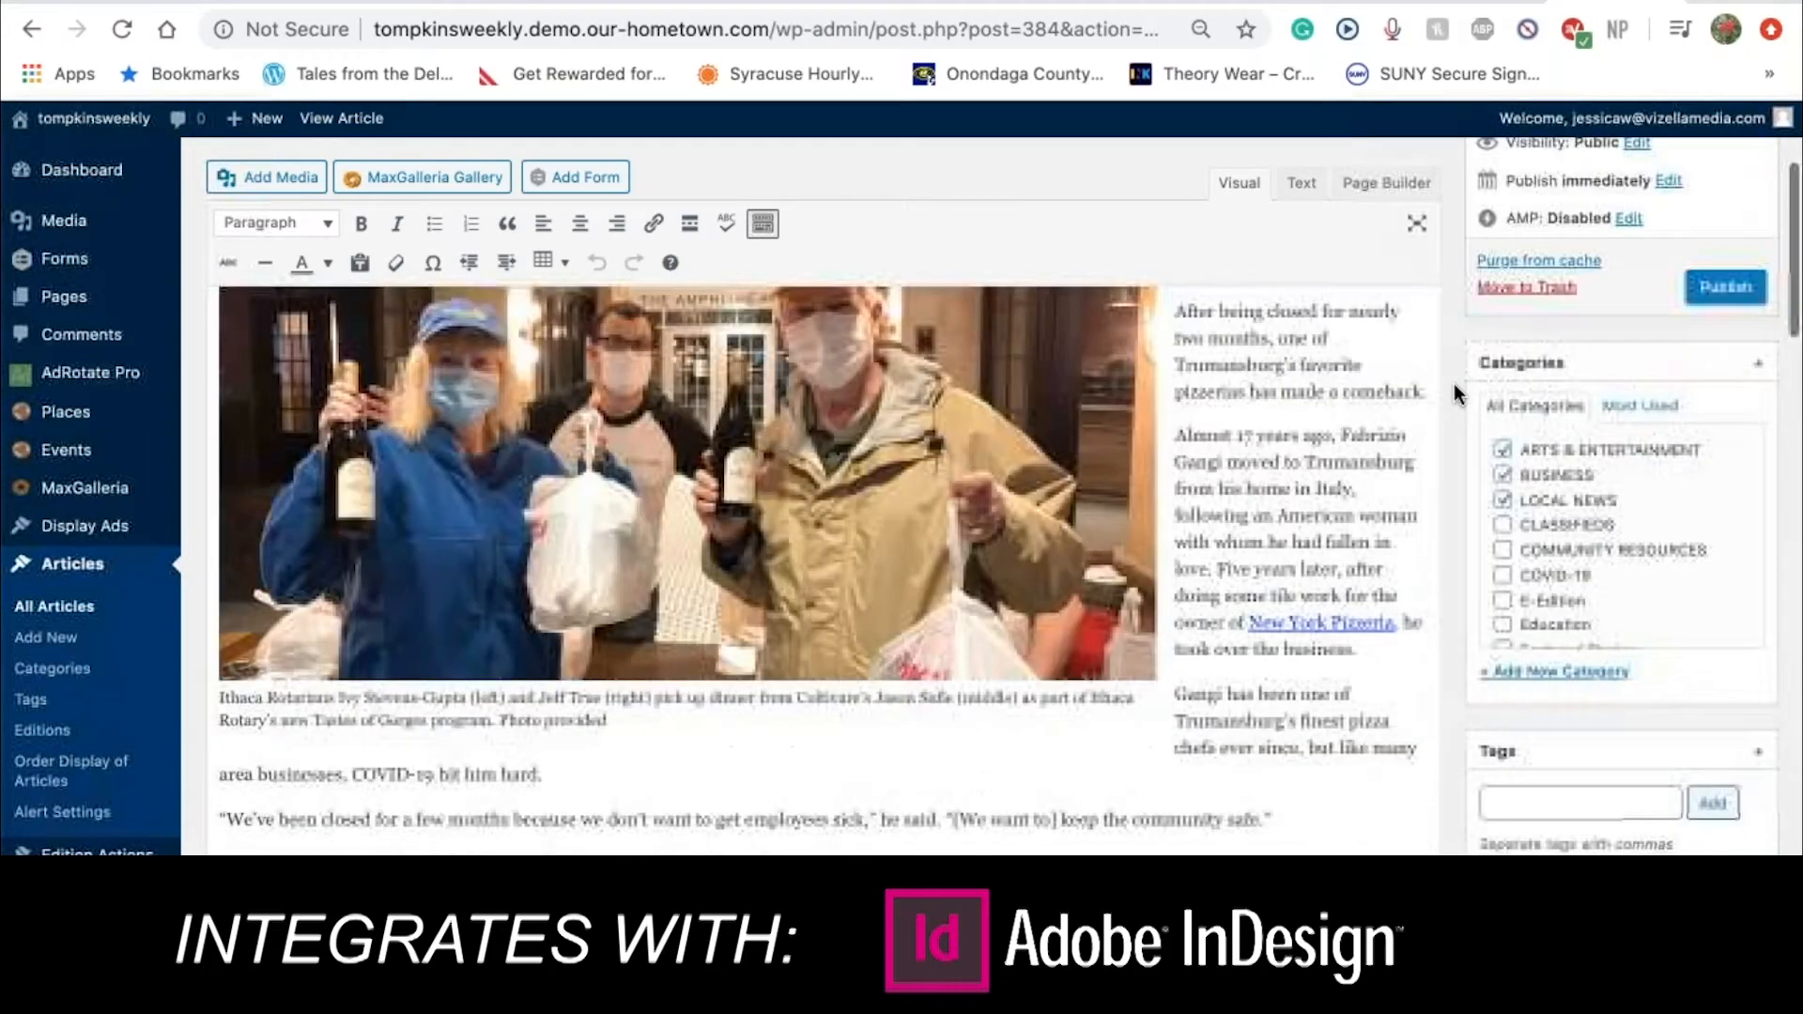
{"action": "scroll", "coordinate": [1454, 389], "scroll_direction": "up", "scroll_amount": 3}
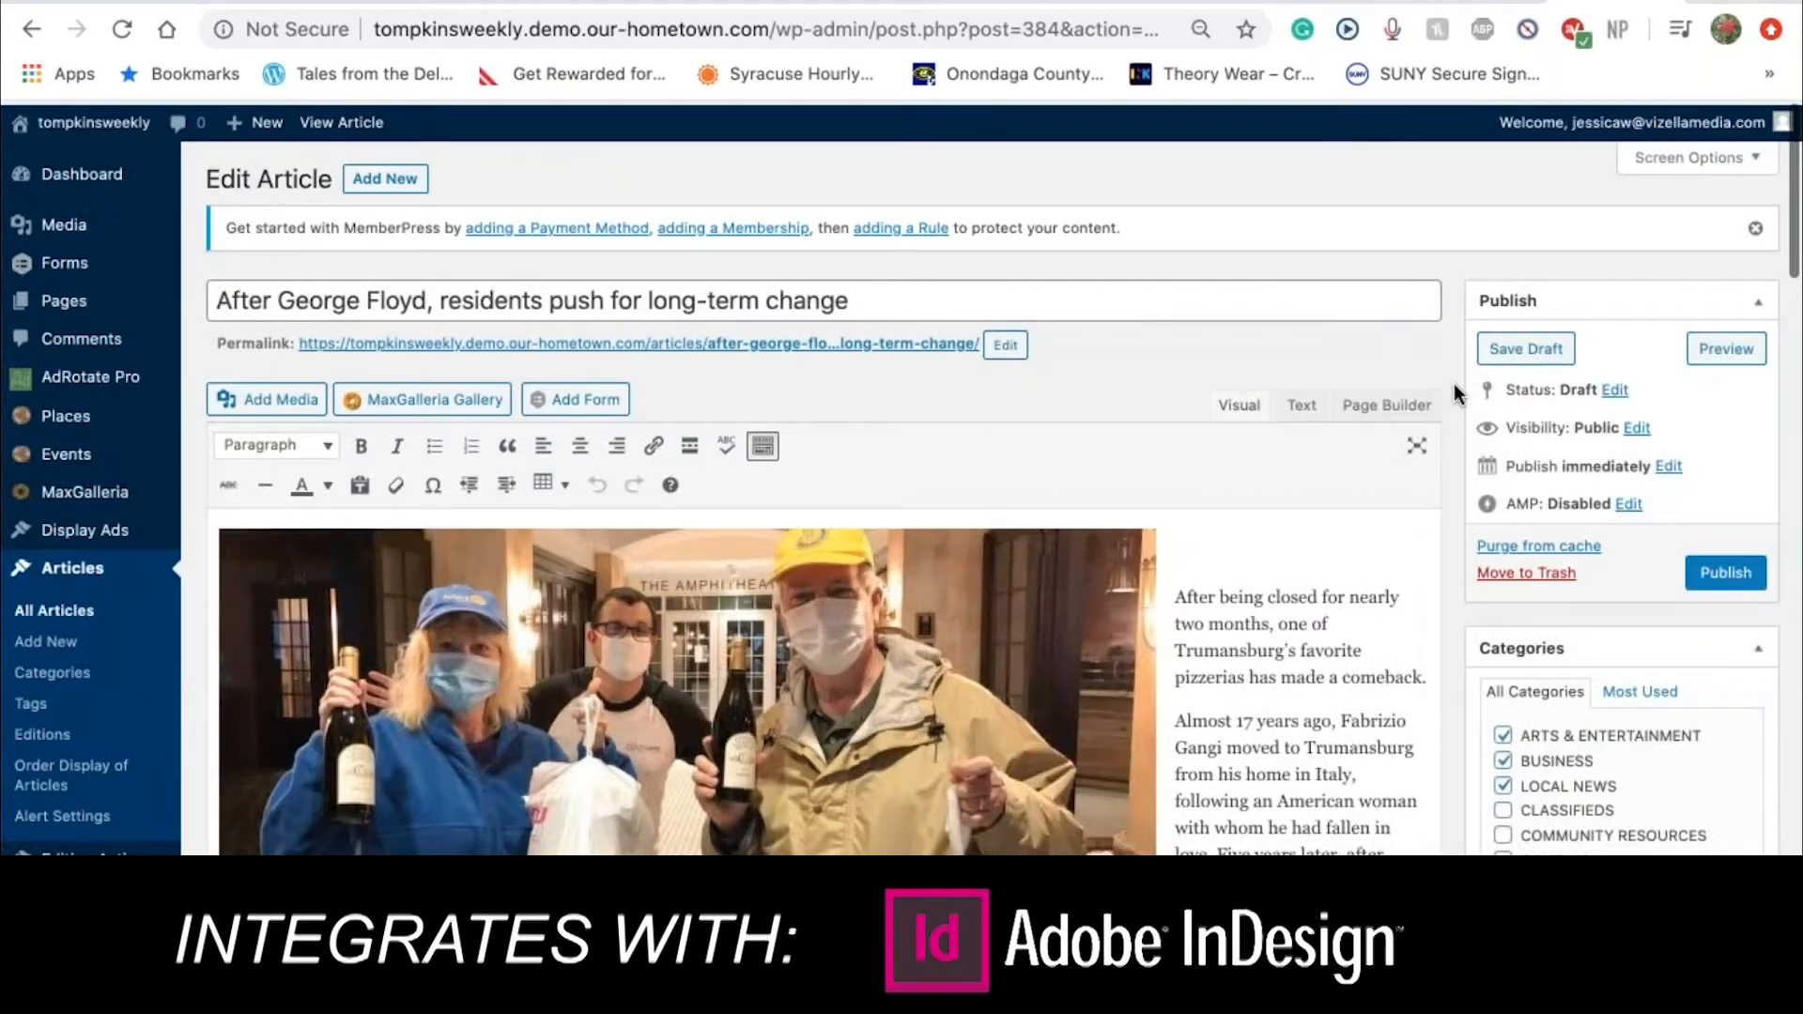
Check the publish date, then publish the article as of Jun 18, 2020 at 13:30
{"action": "left_click", "coordinate": [1668, 462]}
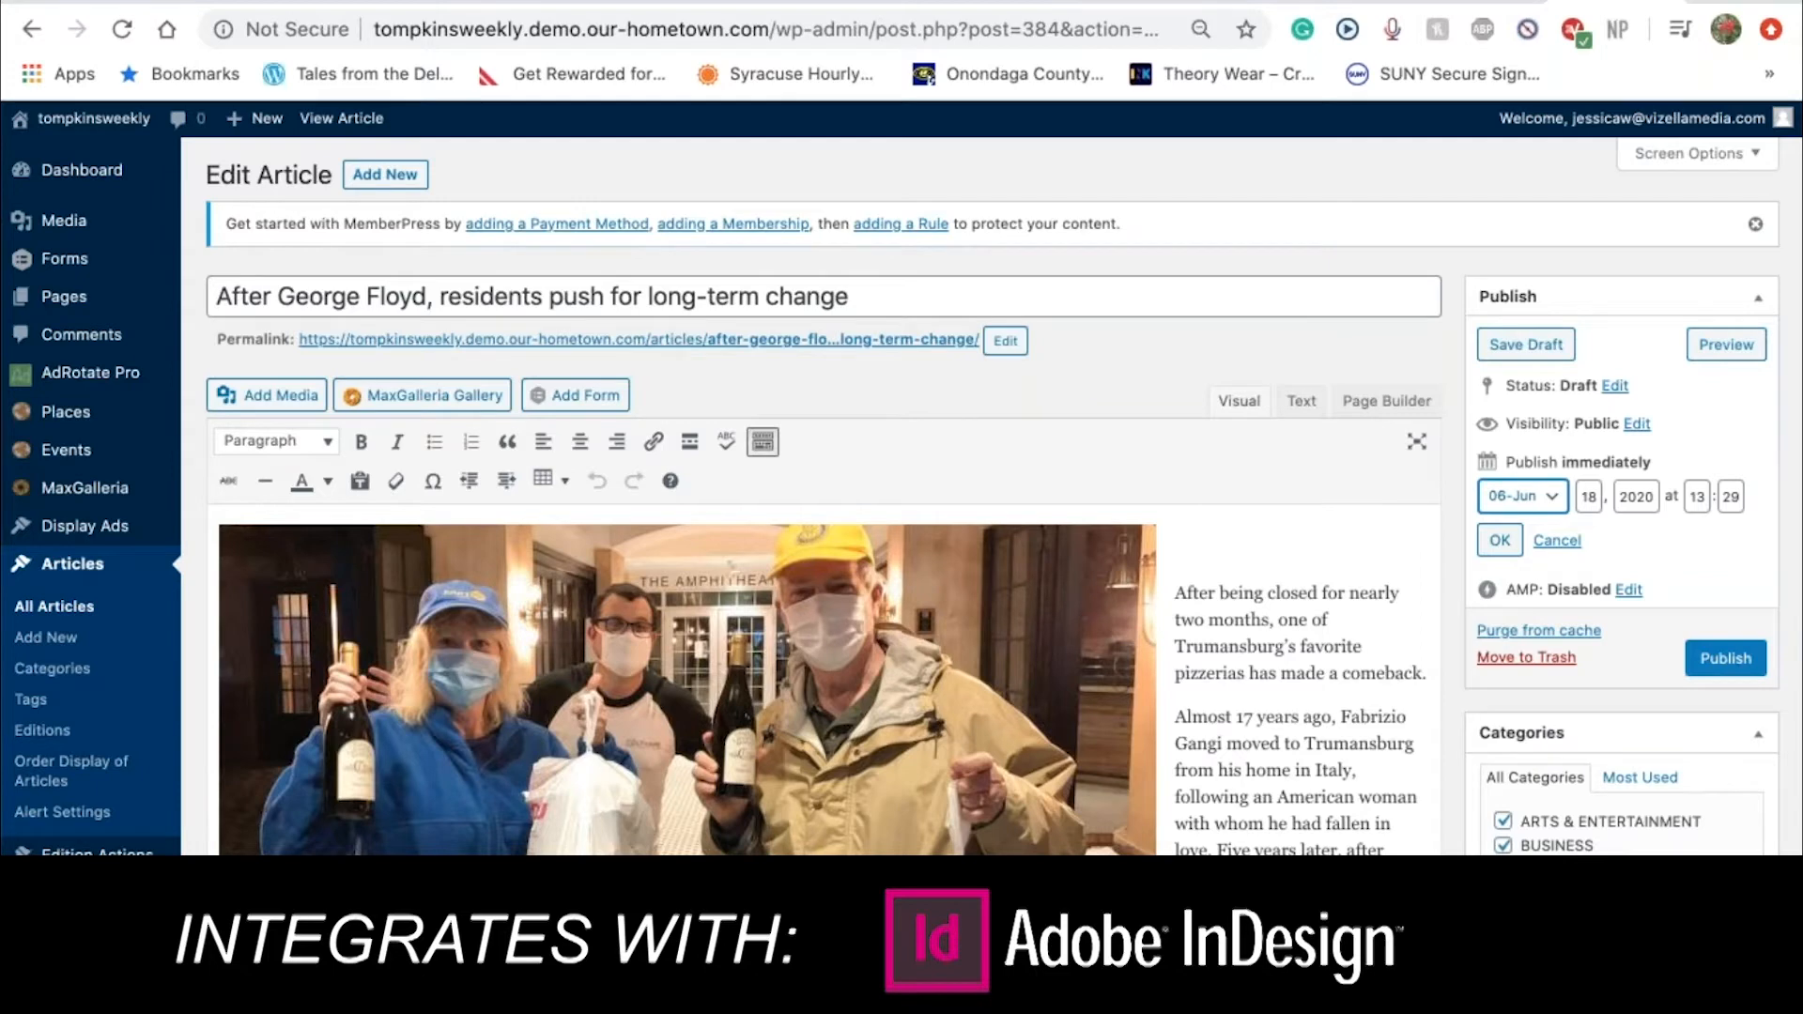
{"action": "left_click", "coordinate": [1727, 661]}
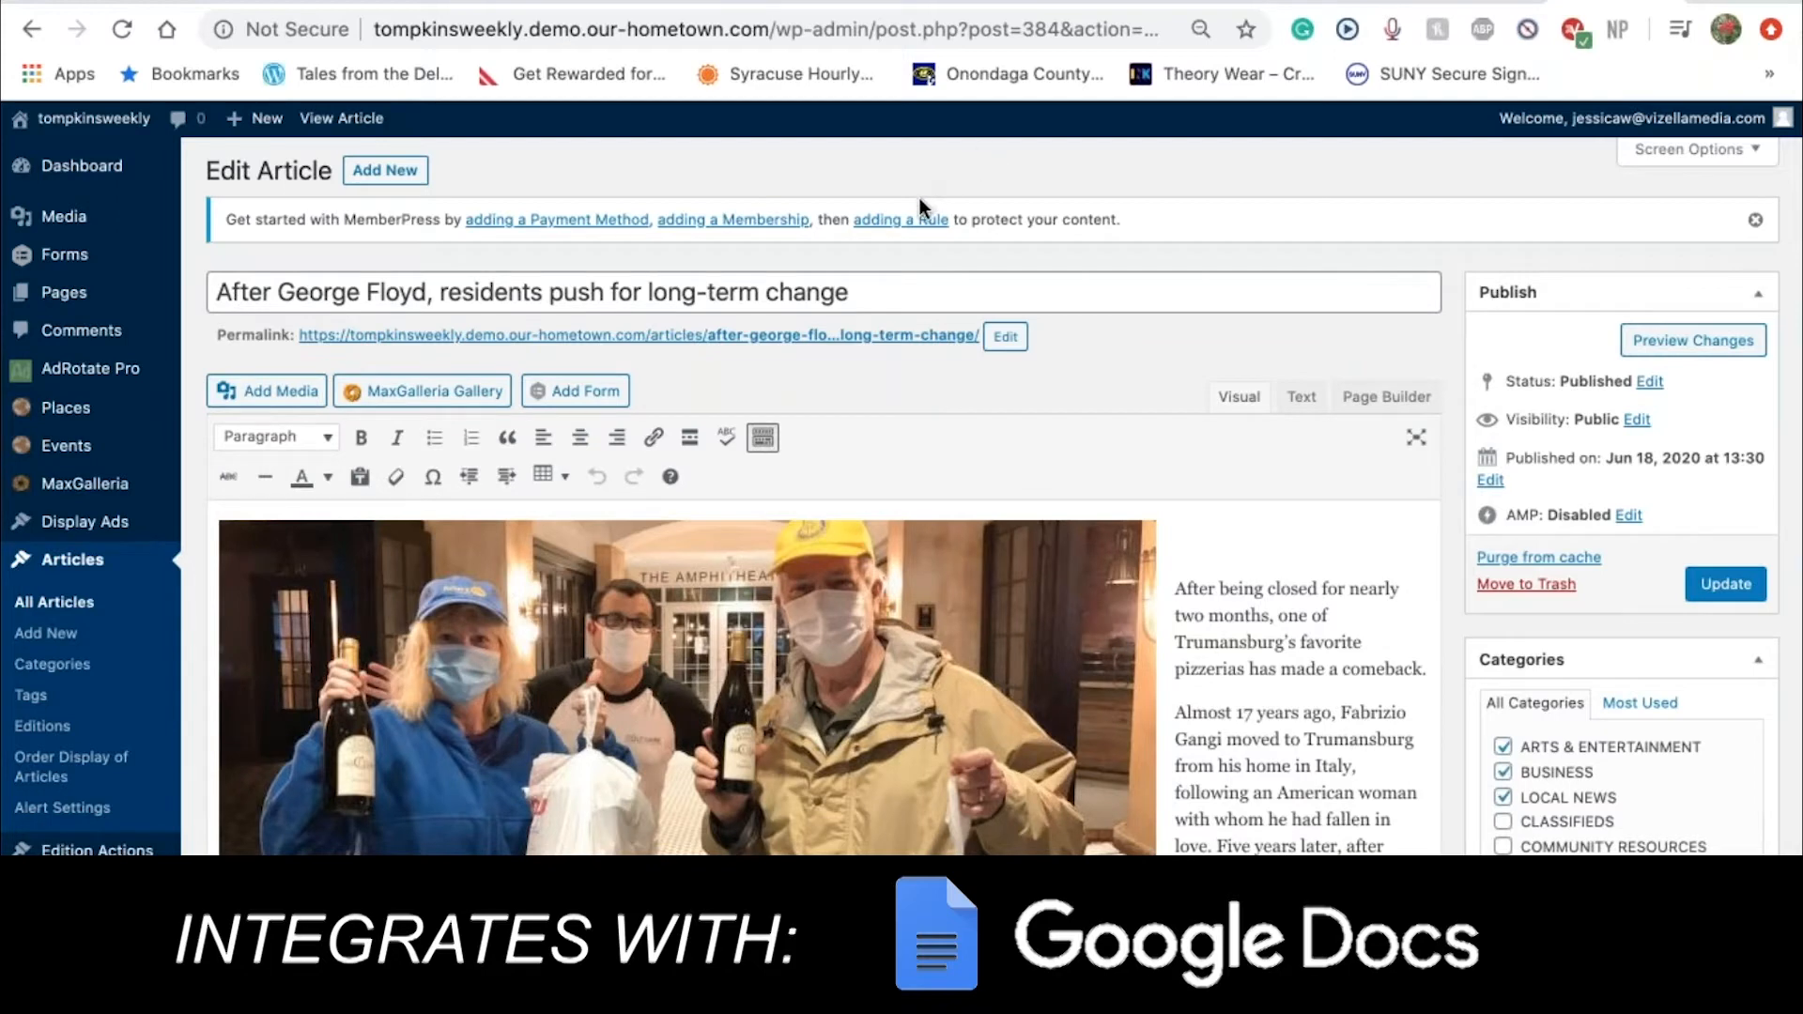
Open the article's permalink in a new browser tab and switch to it
{"action": "right_click", "coordinate": [873, 343]}
{"action": "left_click", "coordinate": [933, 353]}
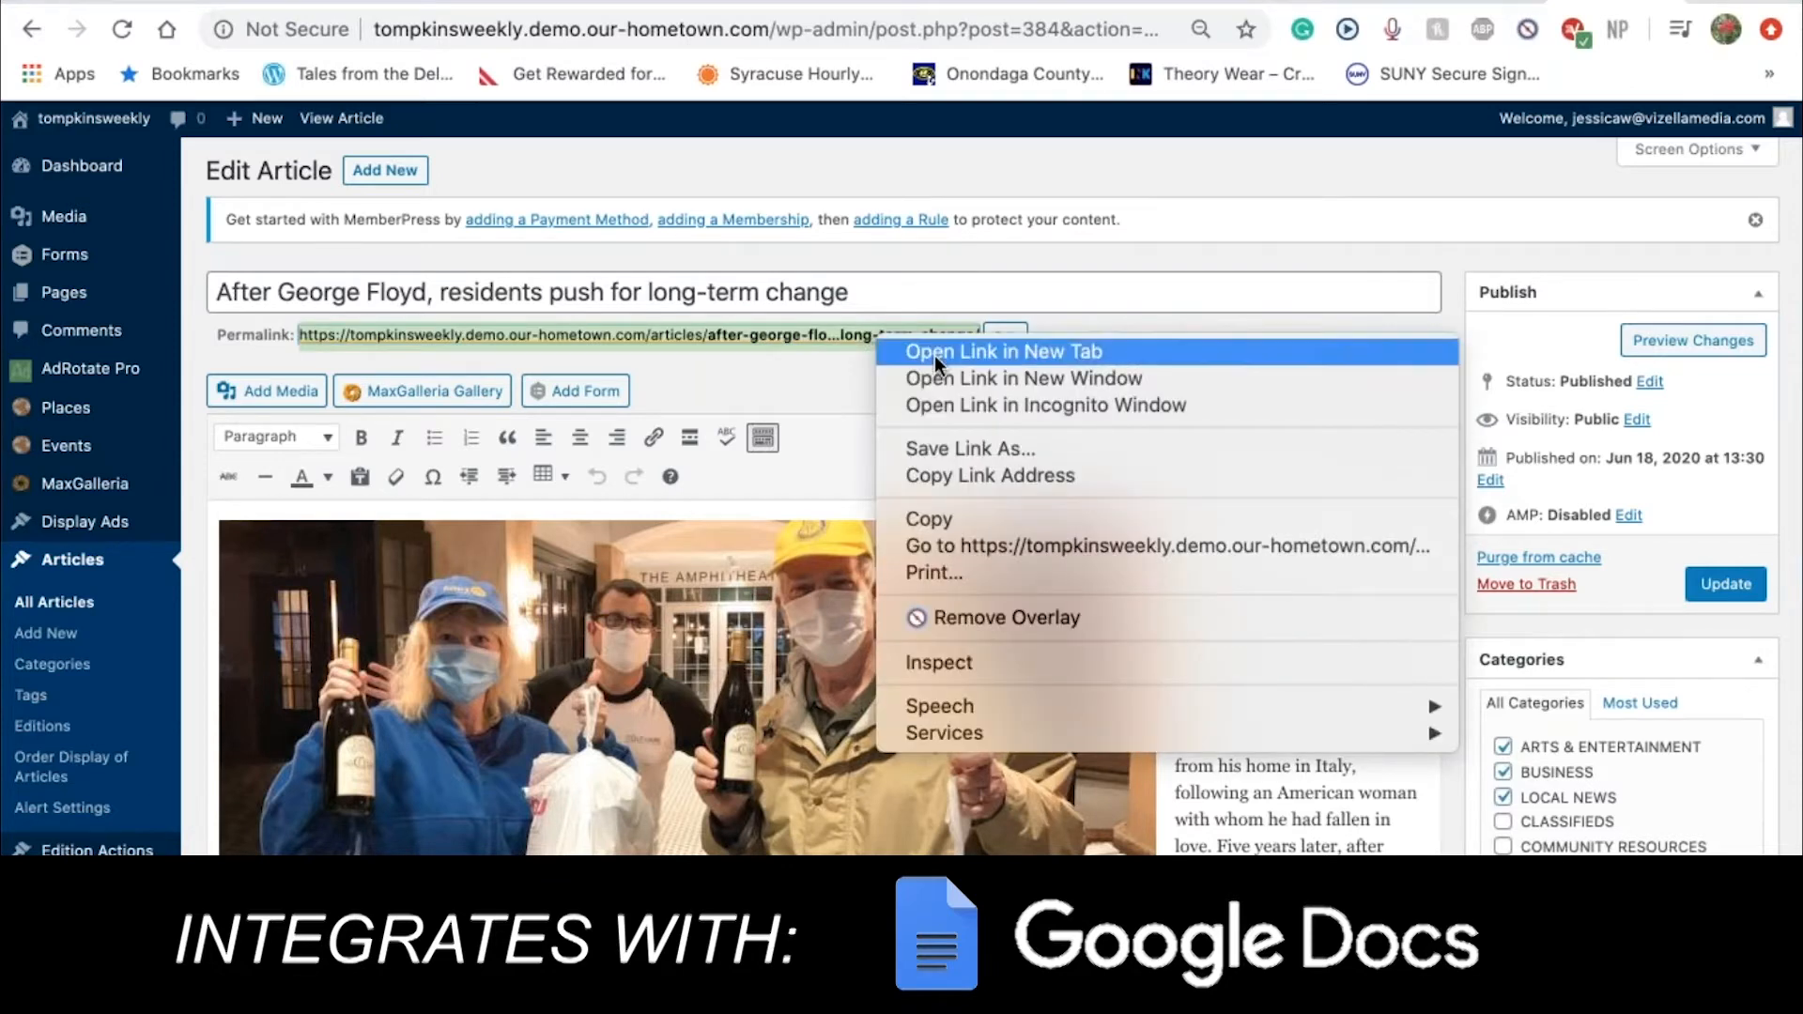
{"action": "left_click", "coordinate": [1625, 2]}
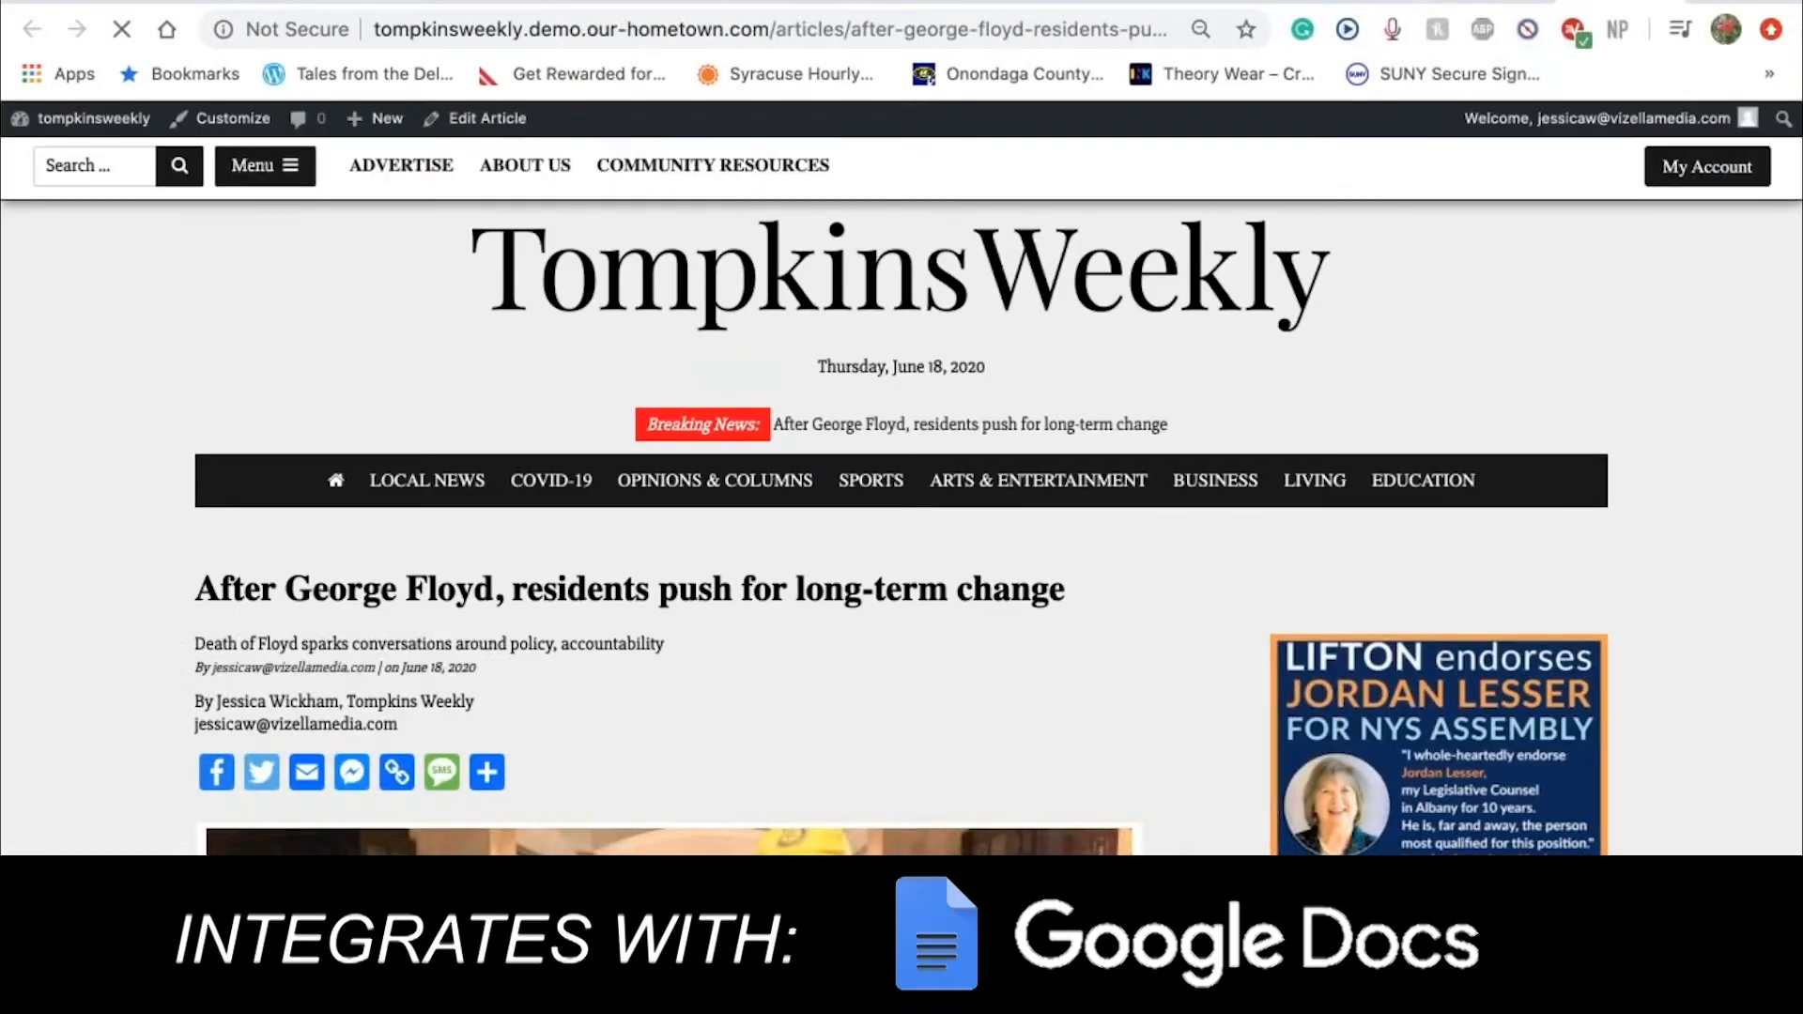
Scroll through the live Tompkins Weekly article to check its headline and cropped photo
{"action": "scroll", "coordinate": [902, 526], "scroll_direction": "down", "scroll_amount": 2}
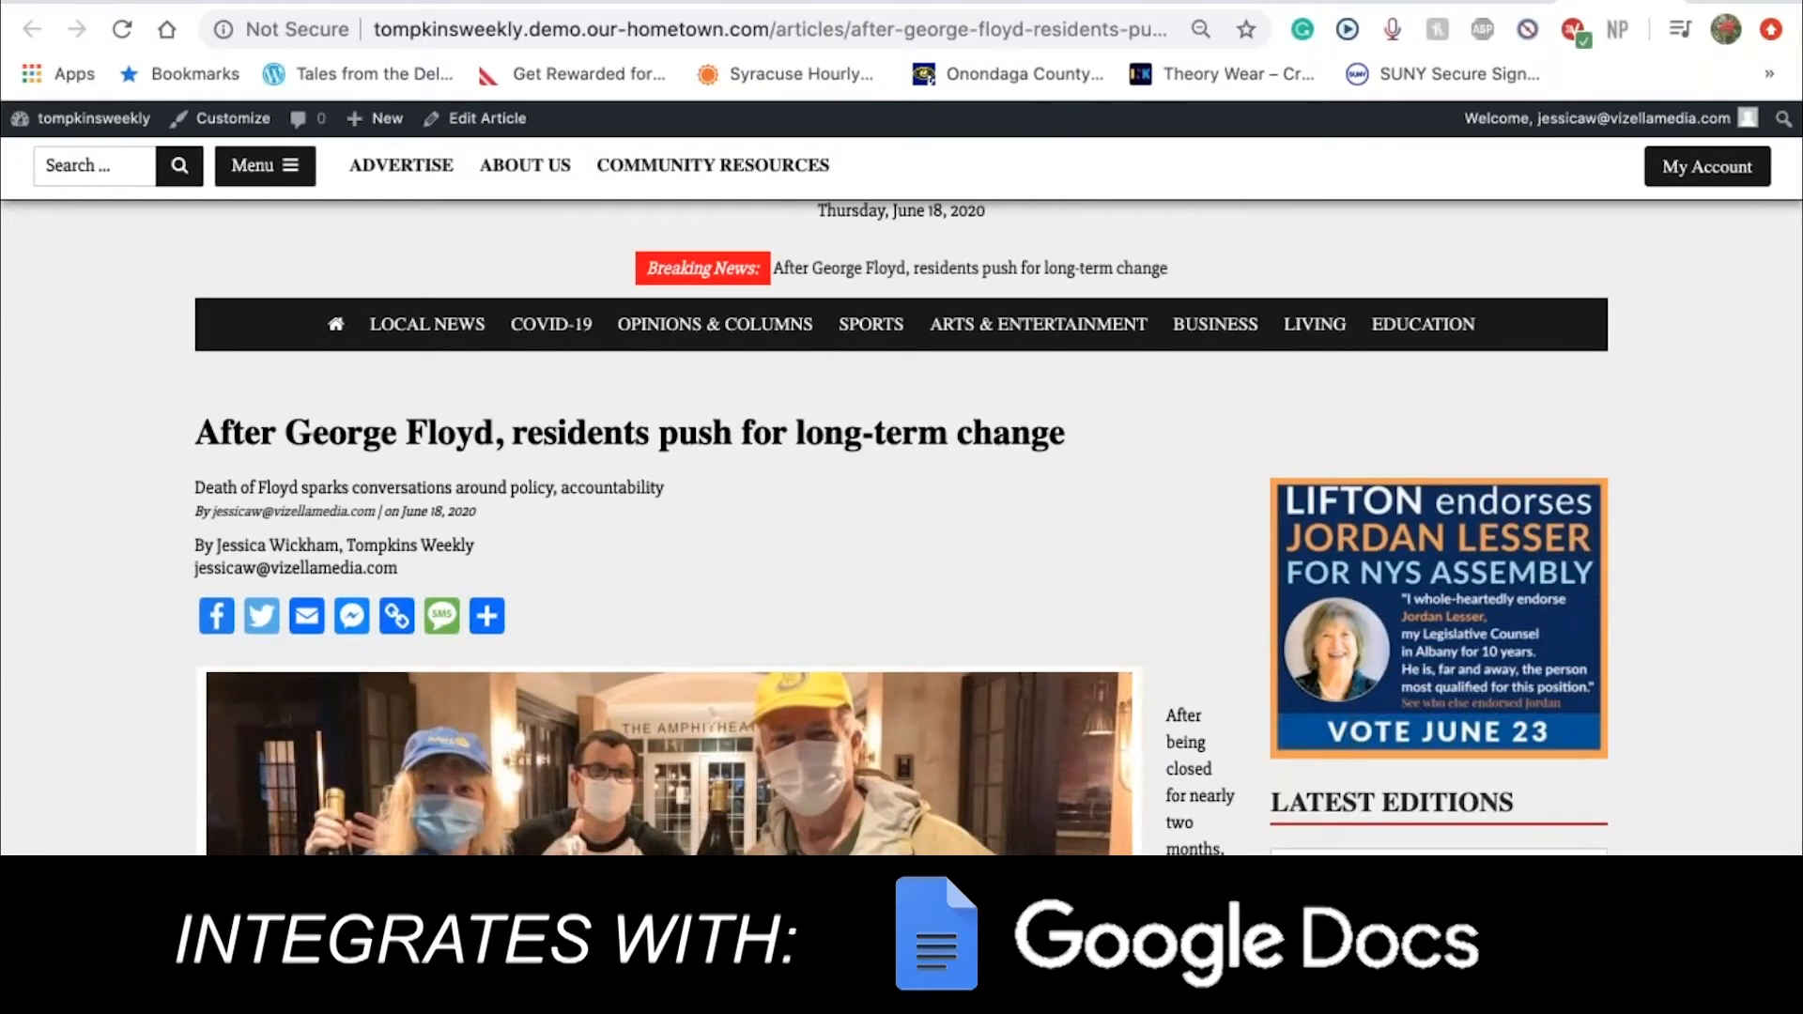
{"action": "scroll", "coordinate": [674, 414], "scroll_direction": "down", "scroll_amount": 2}
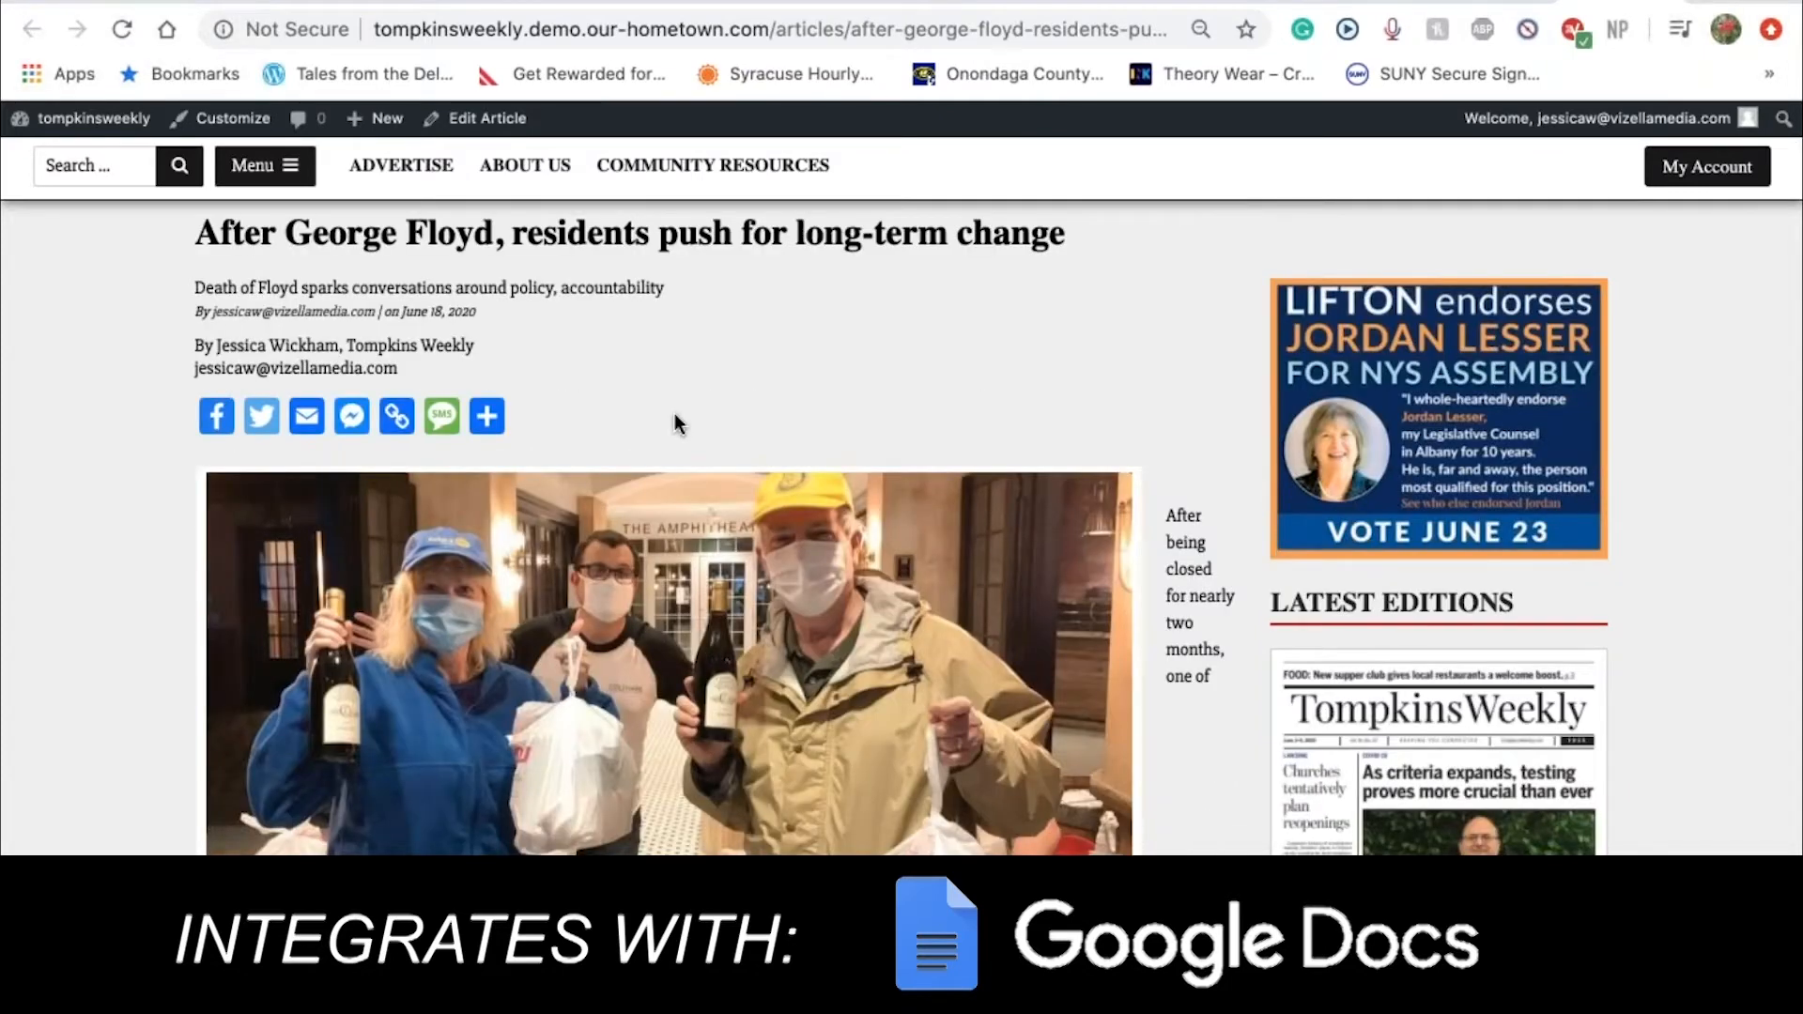
{"action": "scroll", "coordinate": [674, 414], "scroll_direction": "up", "scroll_amount": 2}
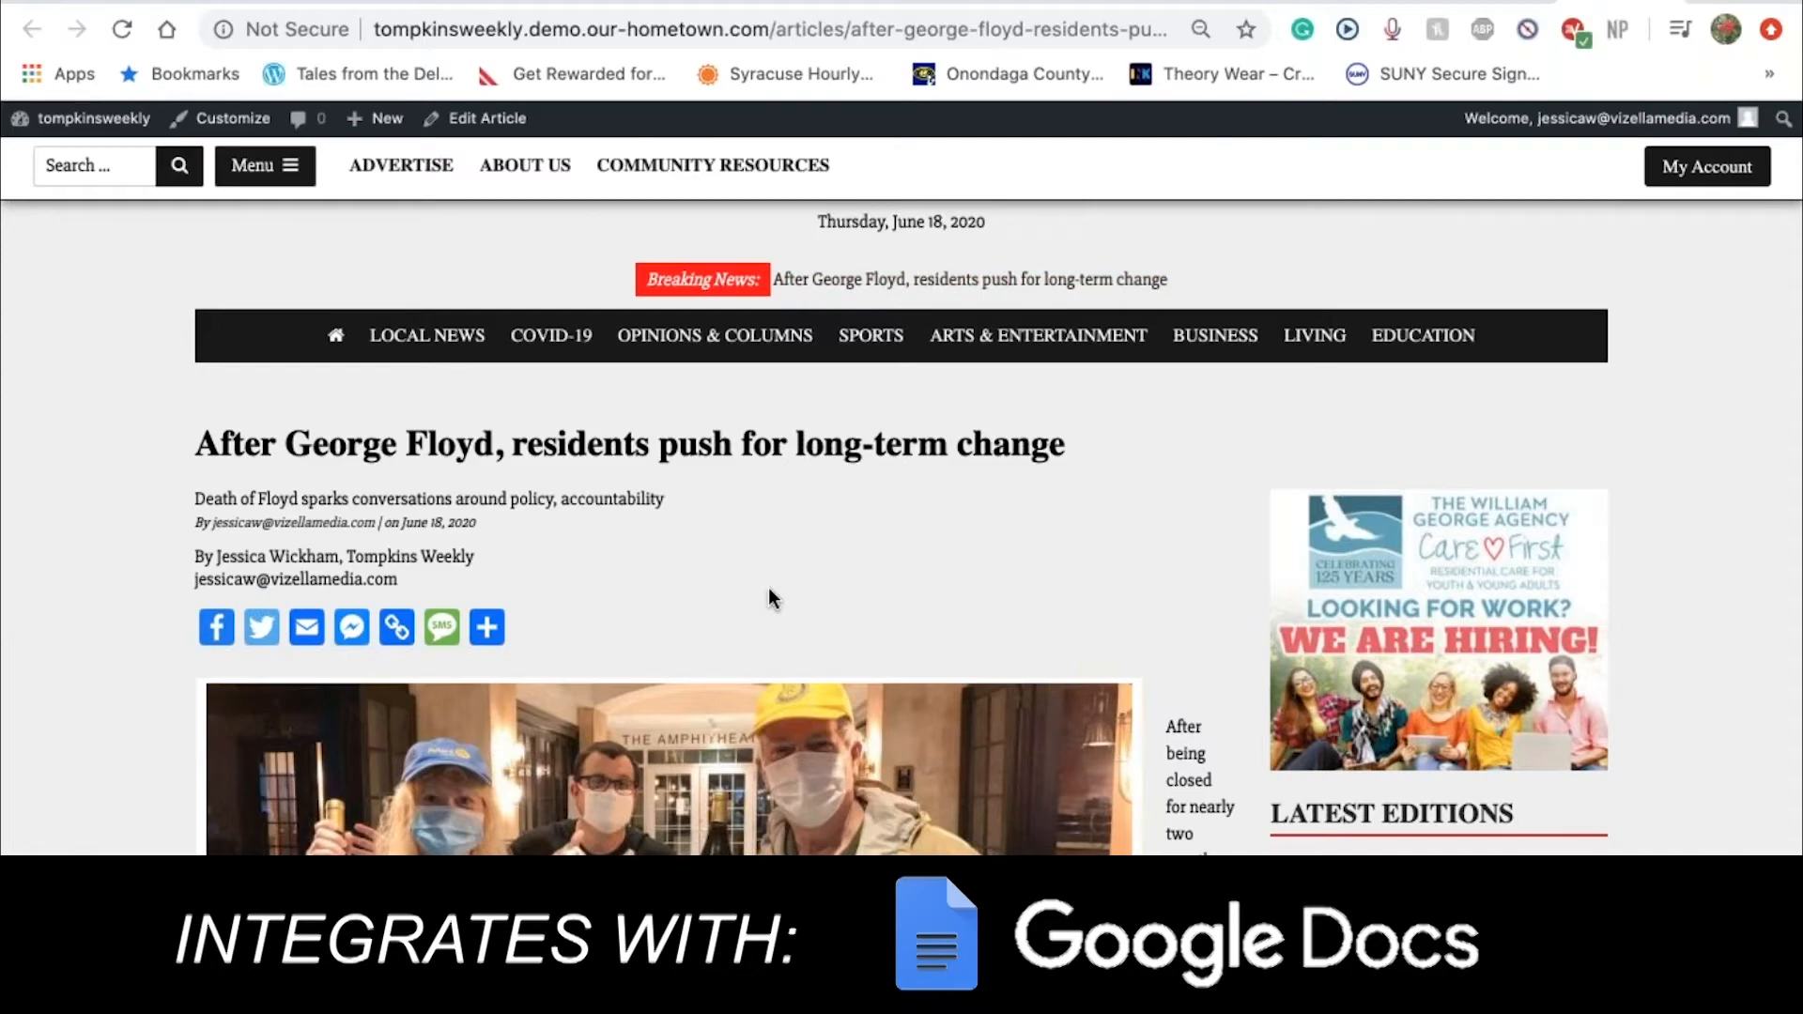
{"action": "scroll", "coordinate": [768, 589], "scroll_direction": "down", "scroll_amount": 3}
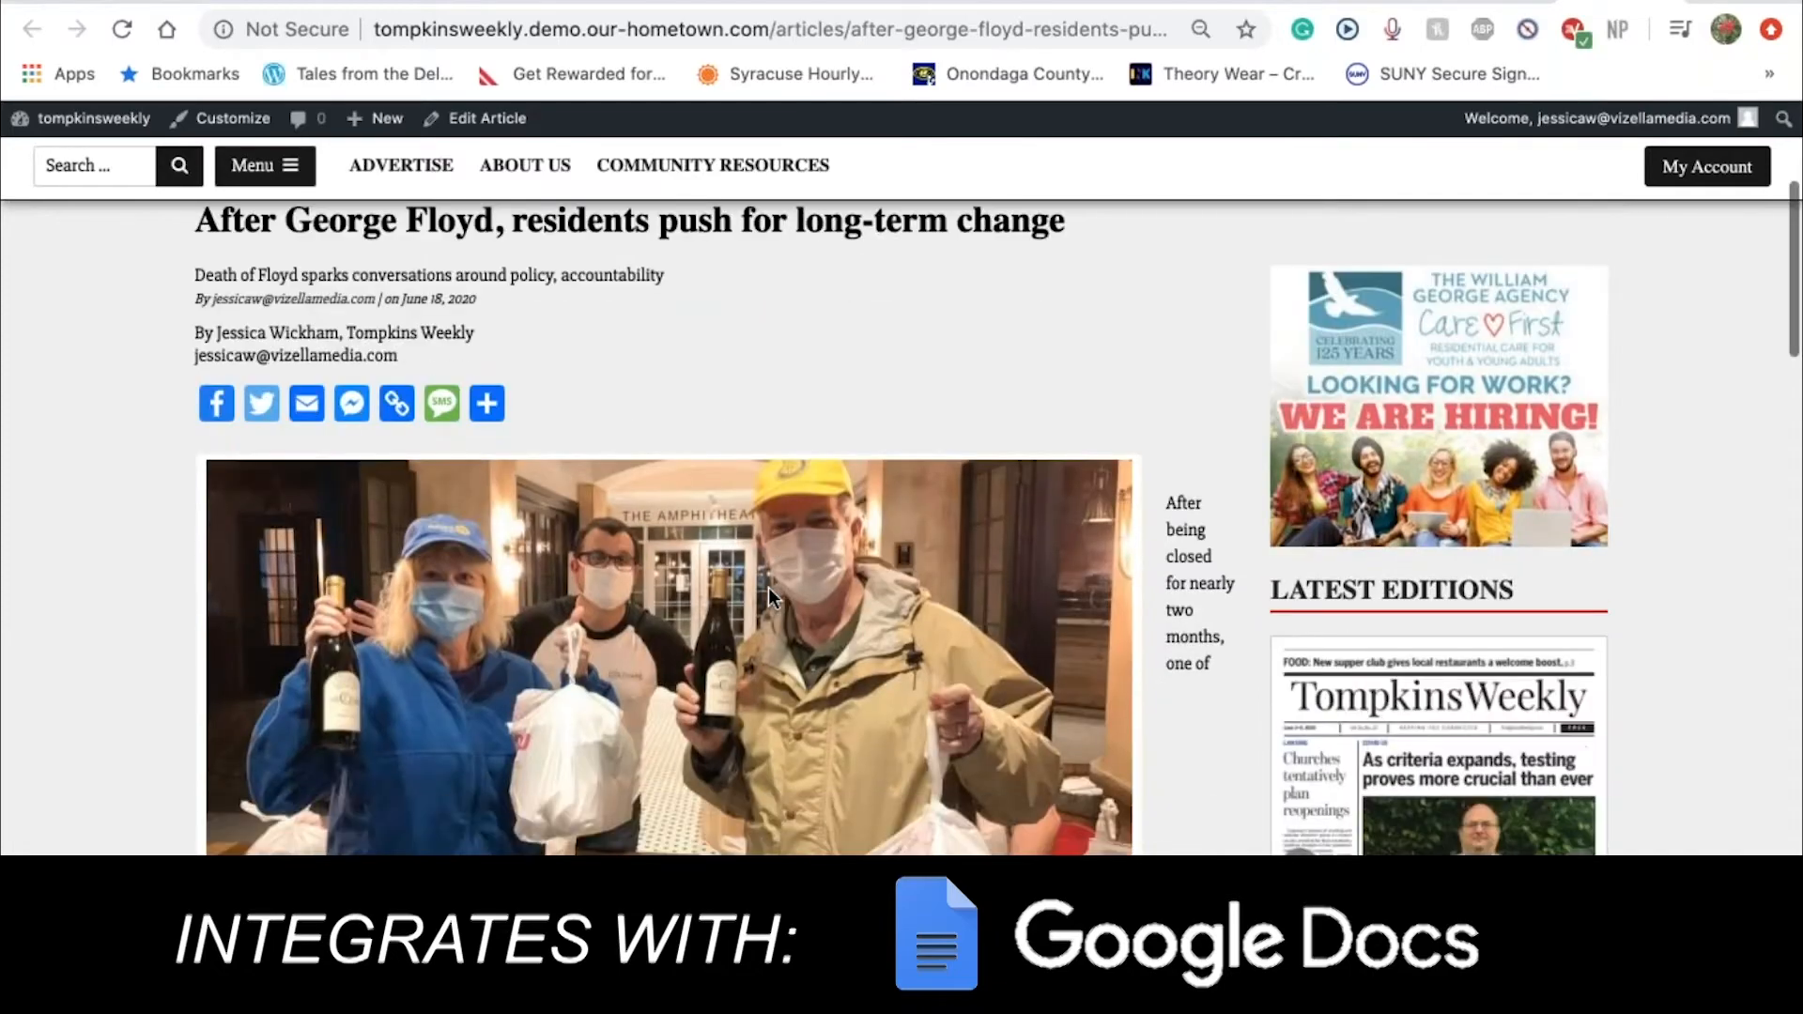
{"action": "scroll", "coordinate": [769, 589], "scroll_direction": "up", "scroll_amount": 4}
{"action": "scroll", "coordinate": [769, 598], "scroll_direction": "up", "scroll_amount": 1}
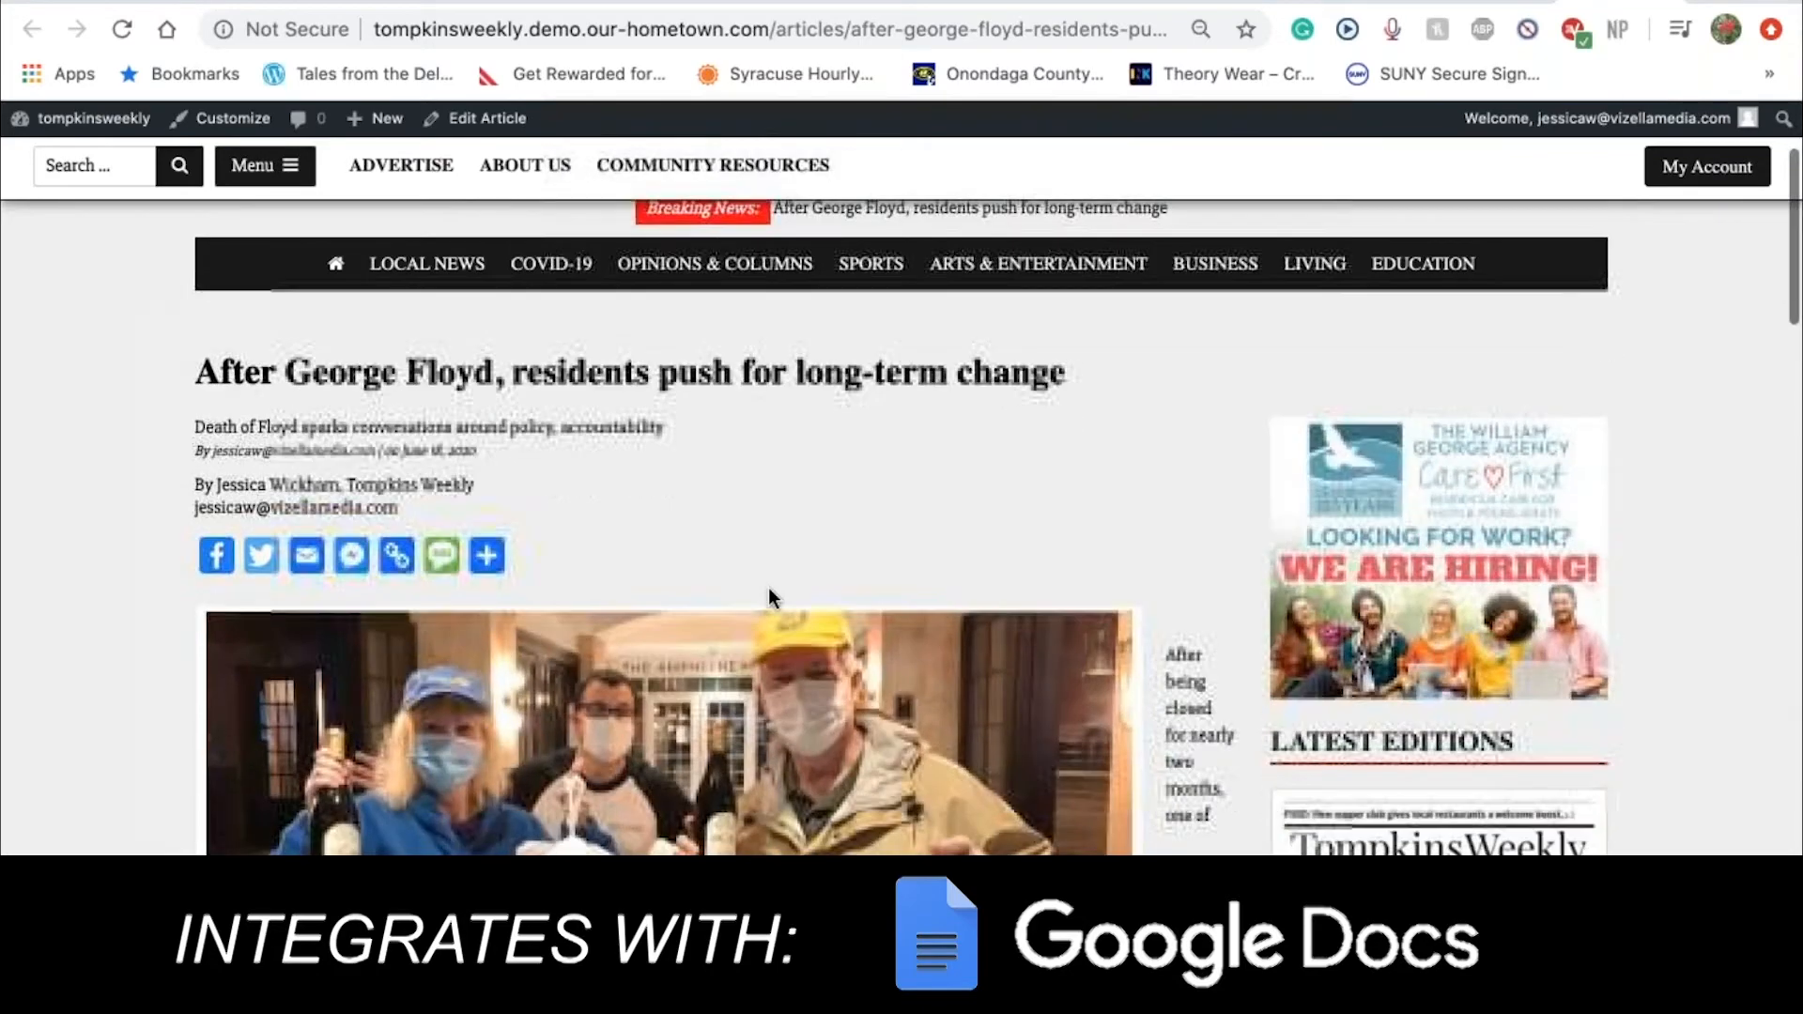
{"action": "scroll", "coordinate": [768, 598], "scroll_direction": "down", "scroll_amount": 4}
{"action": "scroll", "coordinate": [770, 597], "scroll_direction": "down", "scroll_amount": 3}
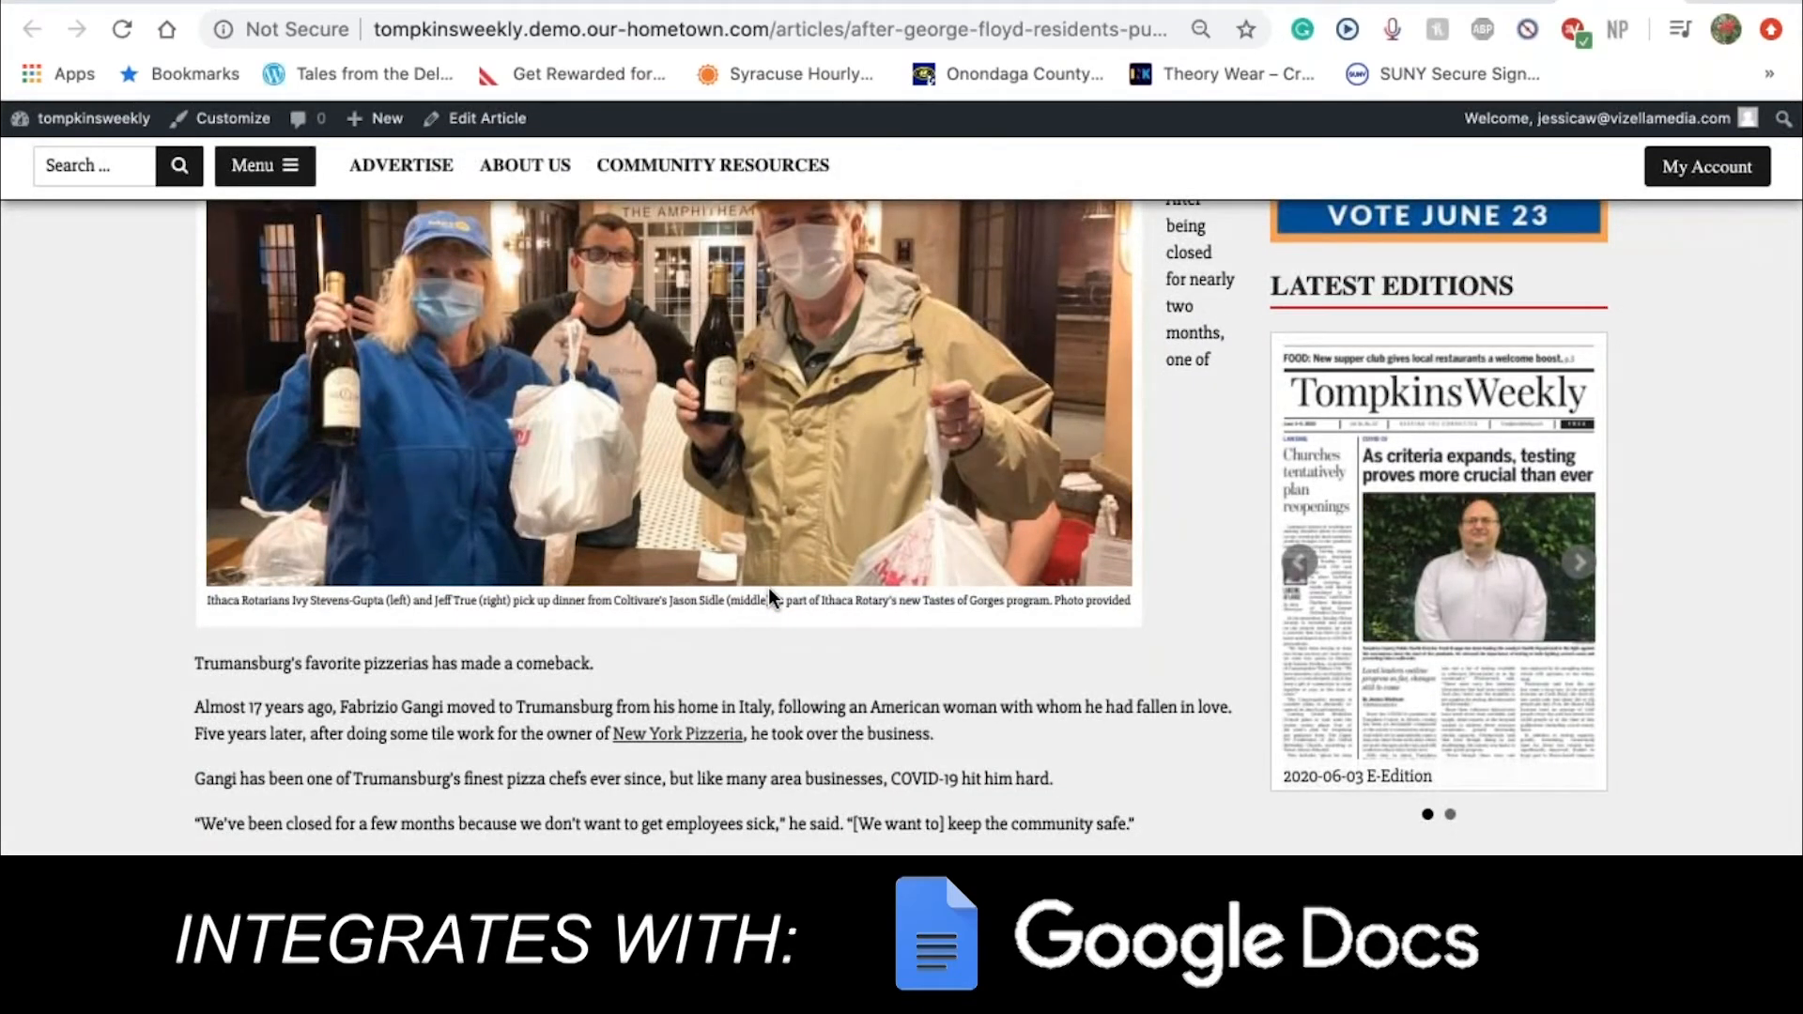
{"action": "scroll", "coordinate": [769, 588], "scroll_direction": "up", "scroll_amount": 5}
{"action": "scroll", "coordinate": [768, 588], "scroll_direction": "up", "scroll_amount": 3}
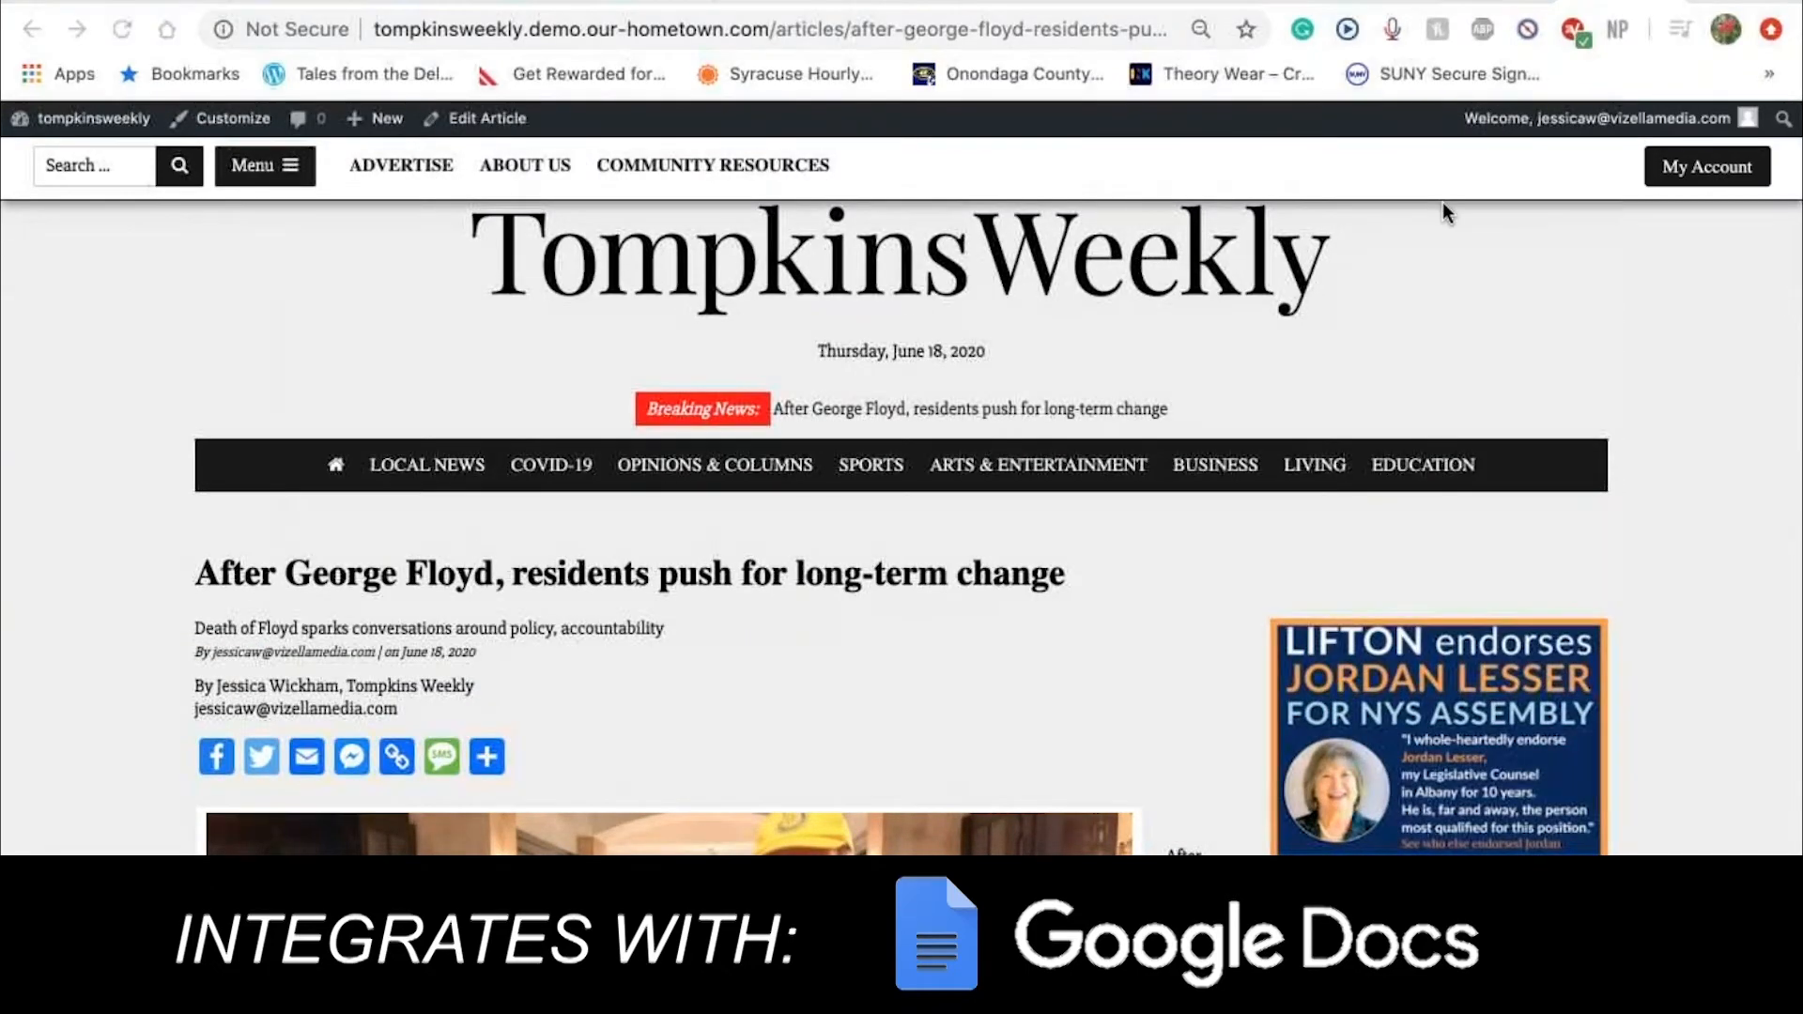
Return from the live page to the article's Edit Article screen via the admin bar
{"action": "left_click", "coordinate": [498, 121]}
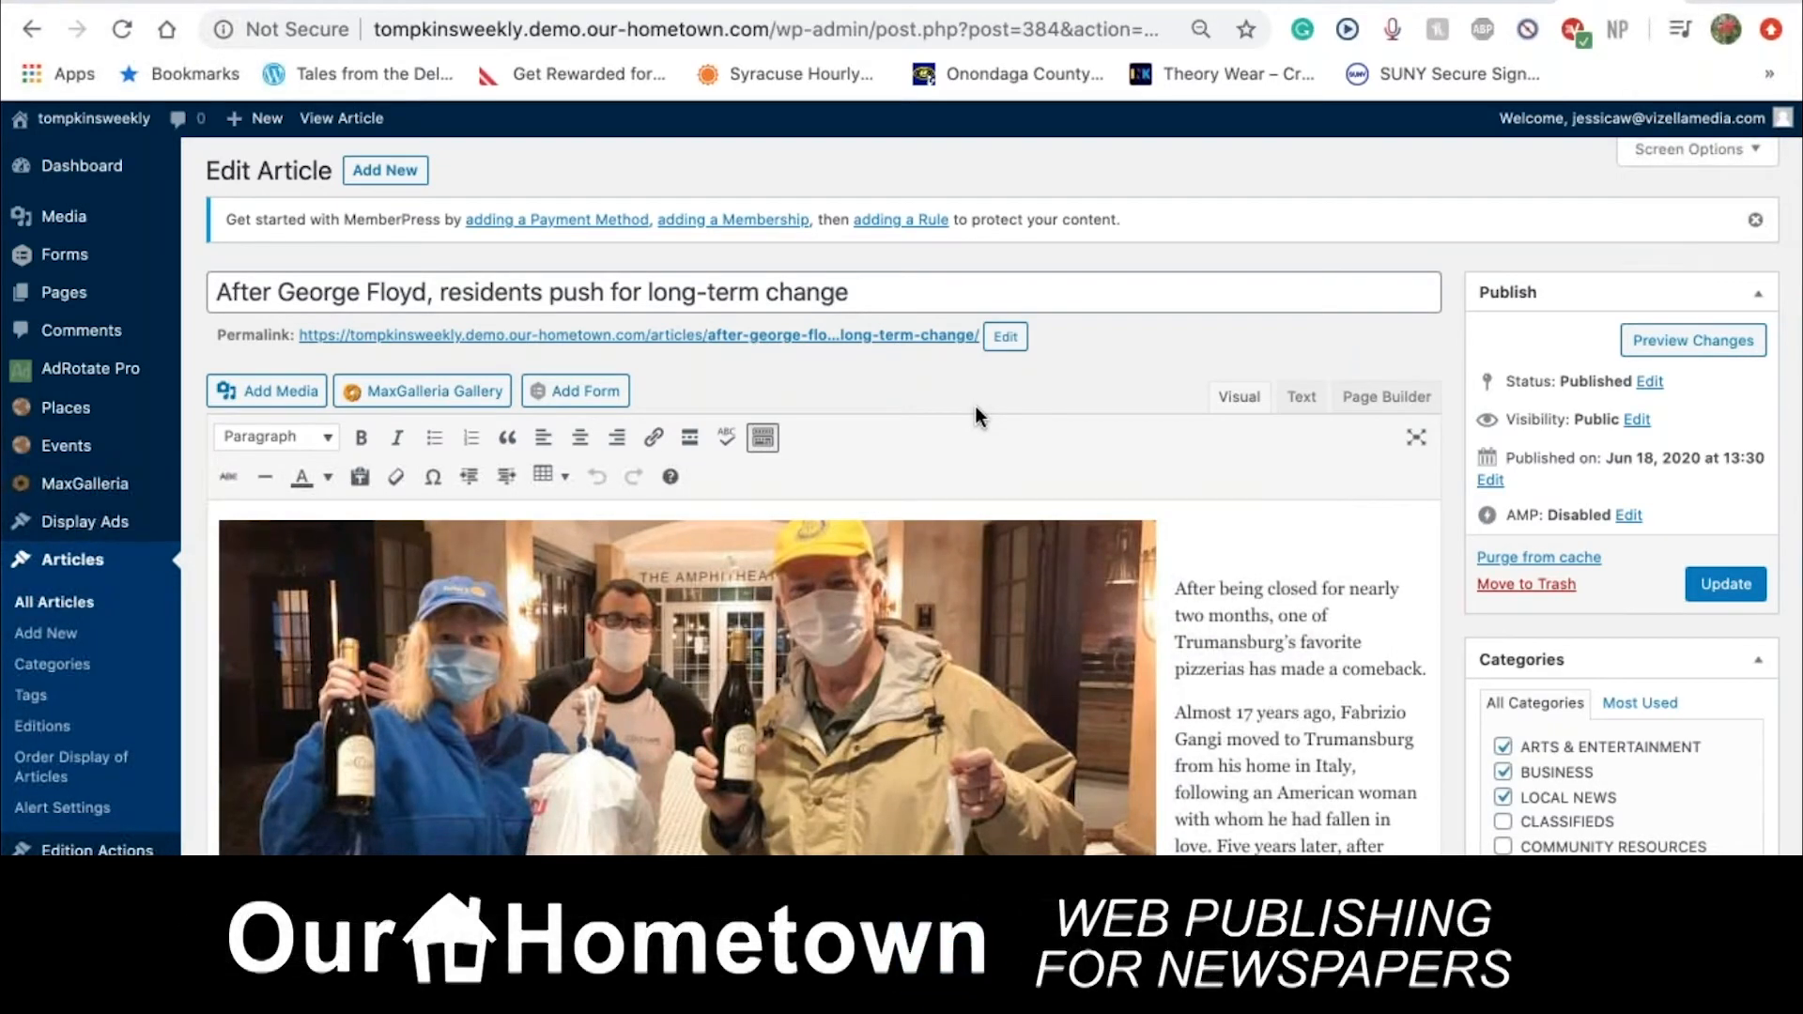
{"action": "scroll", "coordinate": [974, 406], "scroll_direction": "down", "scroll_amount": 10}
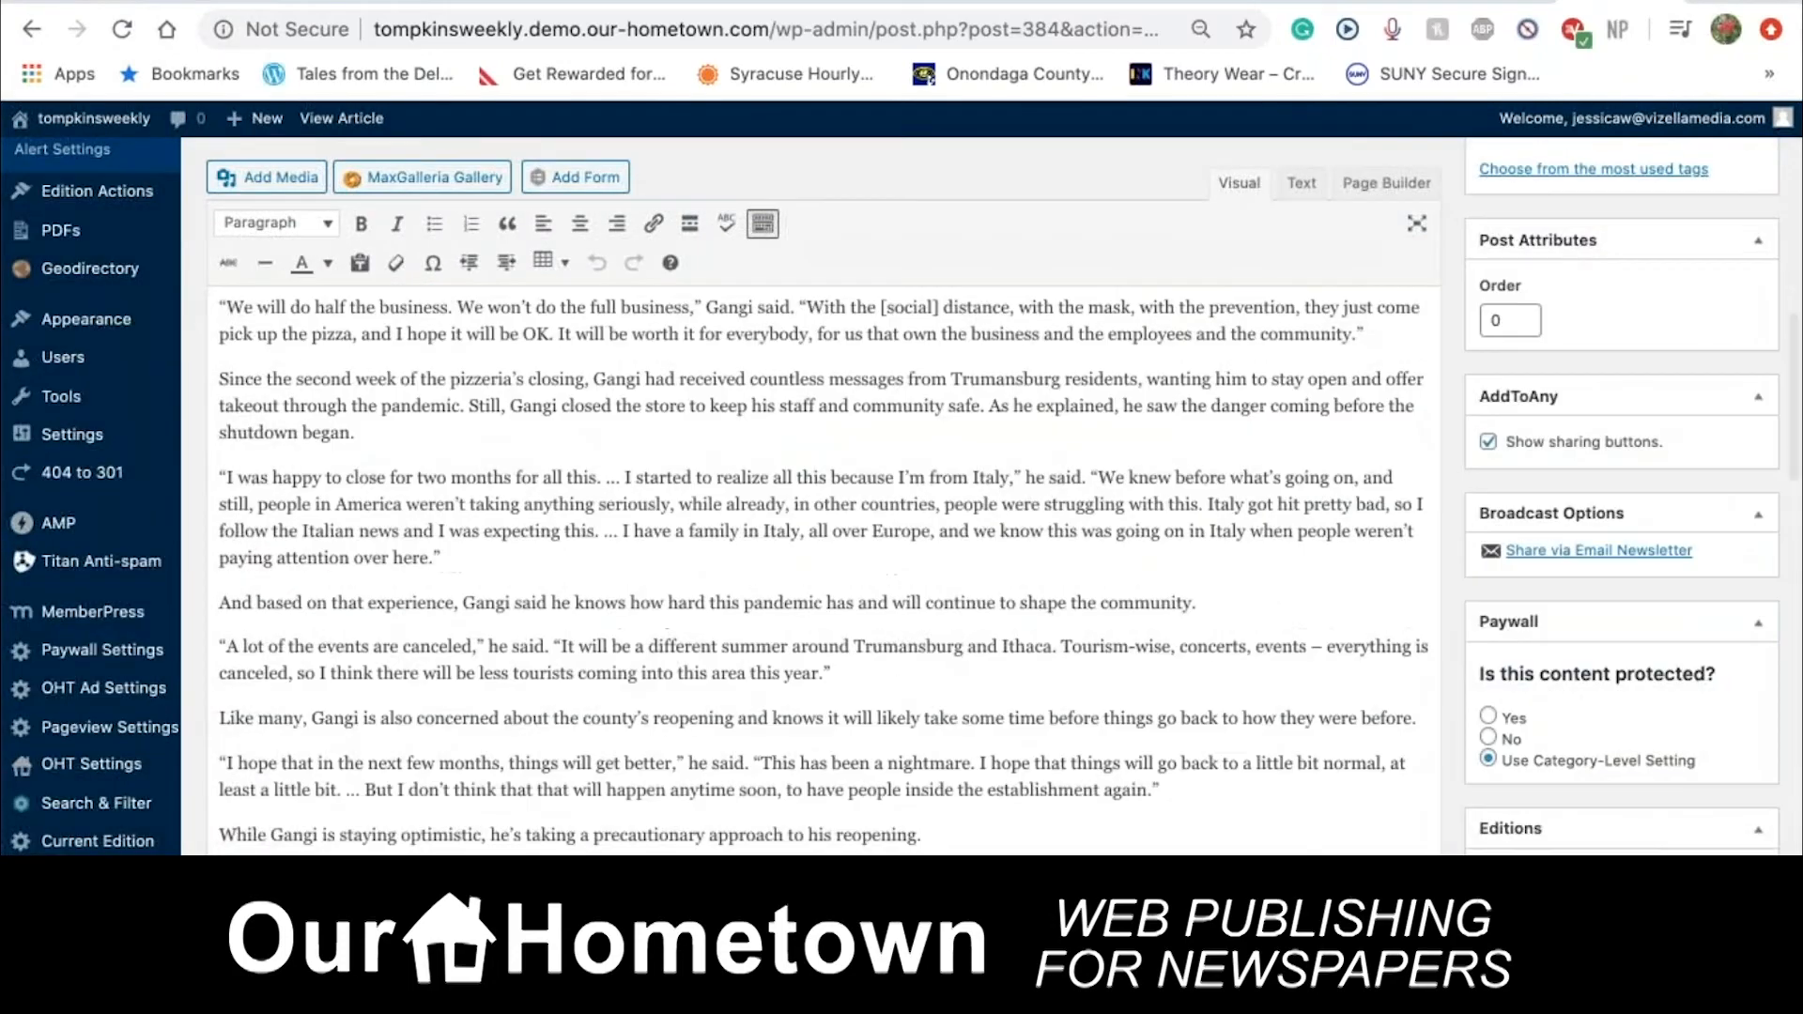